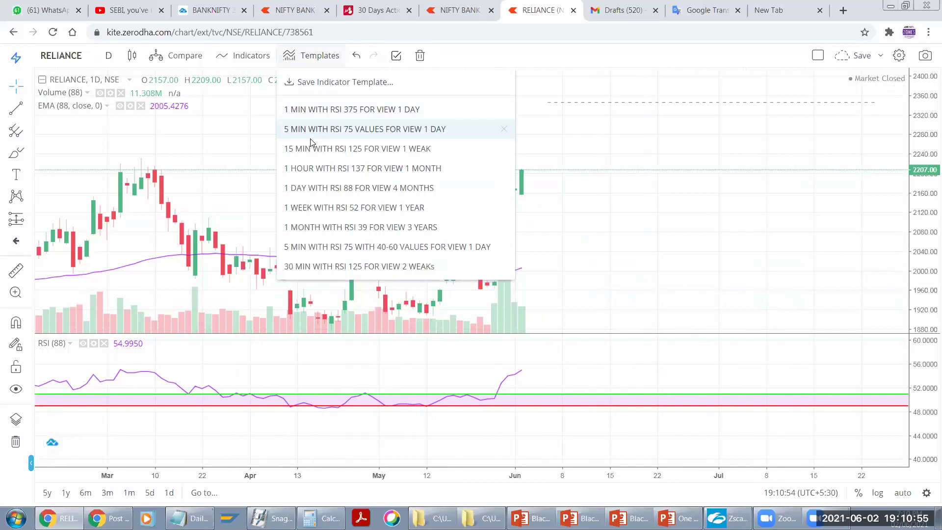
Step: Apply the "1 MIN WITH RSI 375 FOR VIEW 1 DAY" indicator template to the RELIANCE chart and hide the 5-period EMA
click(316, 109)
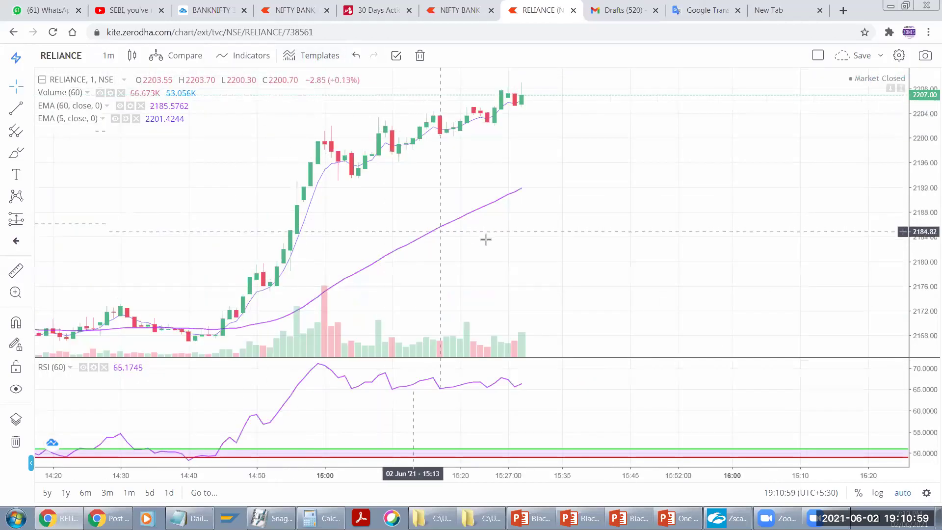
click(115, 118)
drag(261, 224, 436, 431)
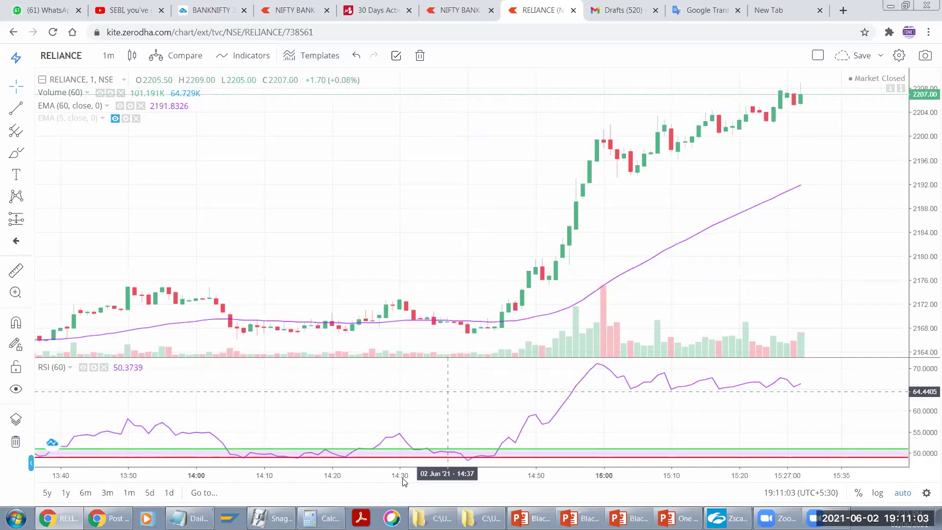
click(471, 454)
Step: Turn on the session break lines in the chart's timezone and session settings
click(898, 56)
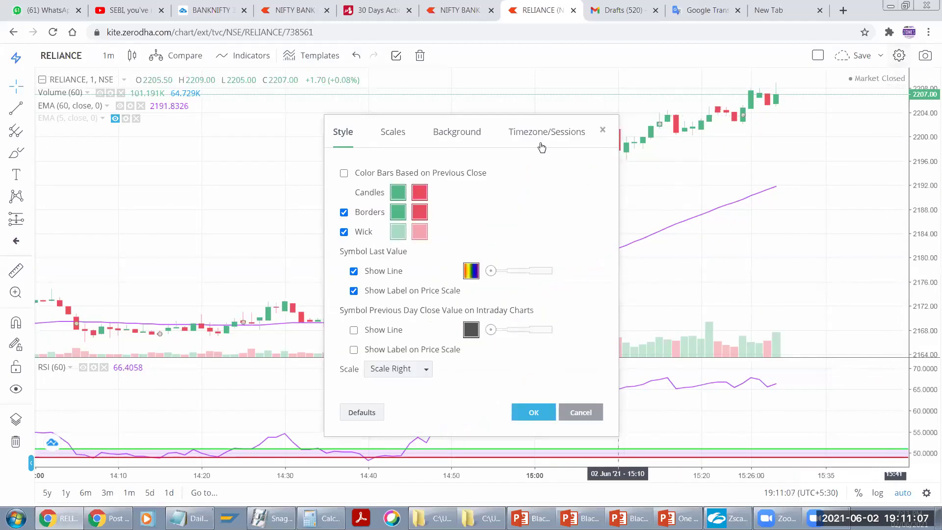
click(538, 133)
click(344, 197)
click(534, 241)
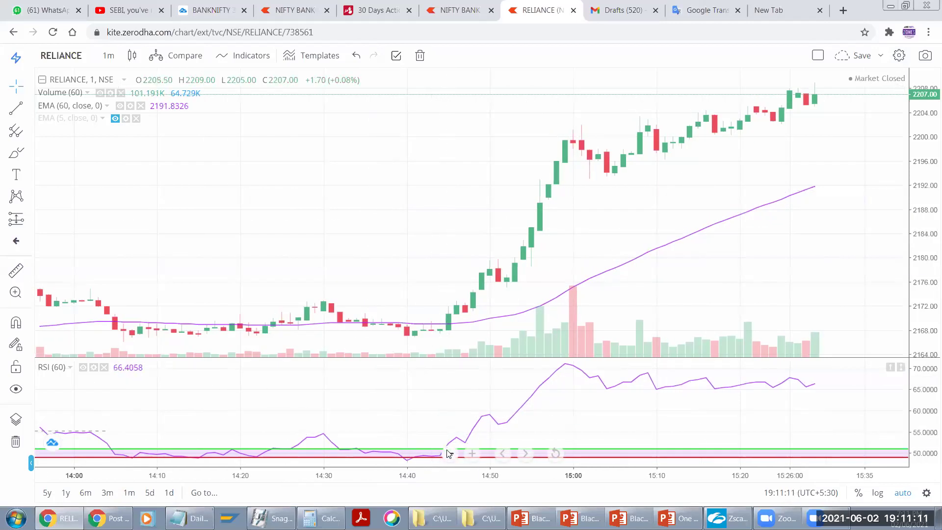
Step: Examine the one-minute candles and RSI back to the 09:15 session start on 02 Jun '21
scroll(443, 198, down, 5)
drag(533, 218, 598, 206)
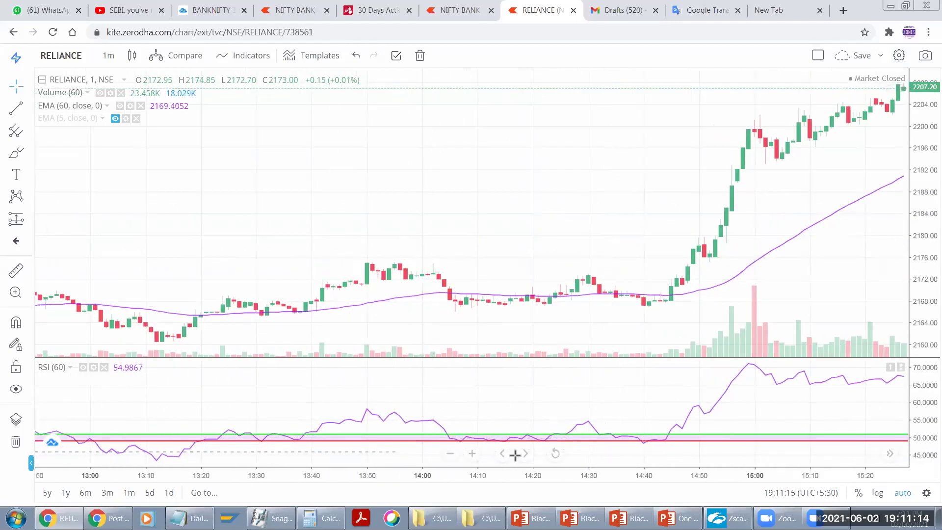
click(472, 453)
scroll(562, 277, left, 15)
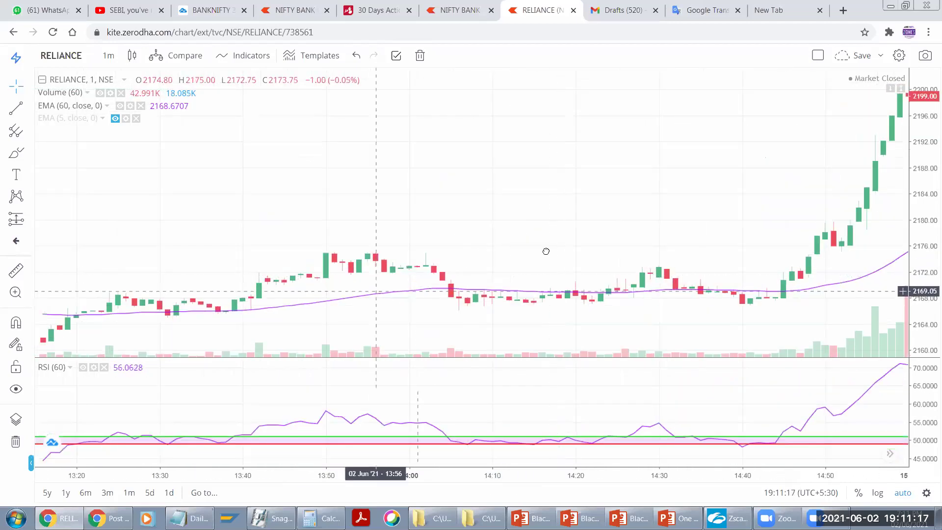
scroll(428, 278, left, 10)
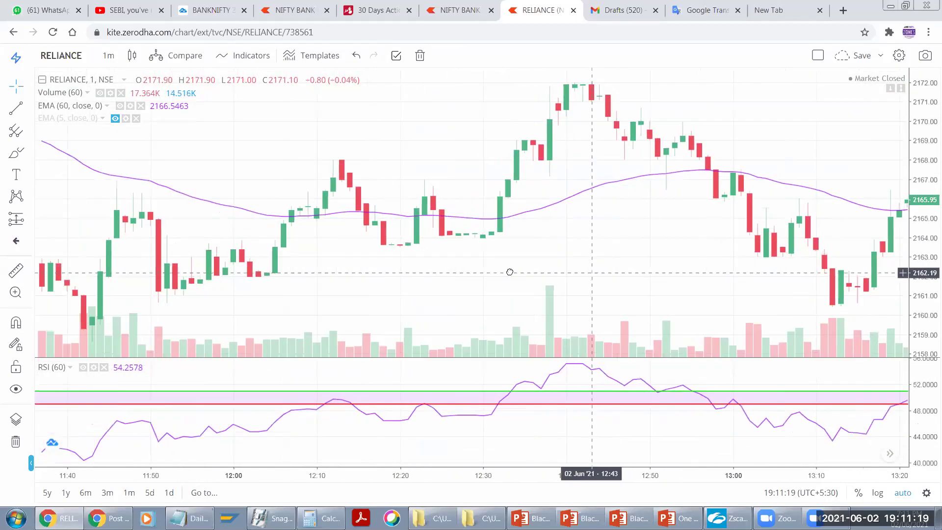
scroll(421, 296, left, 10)
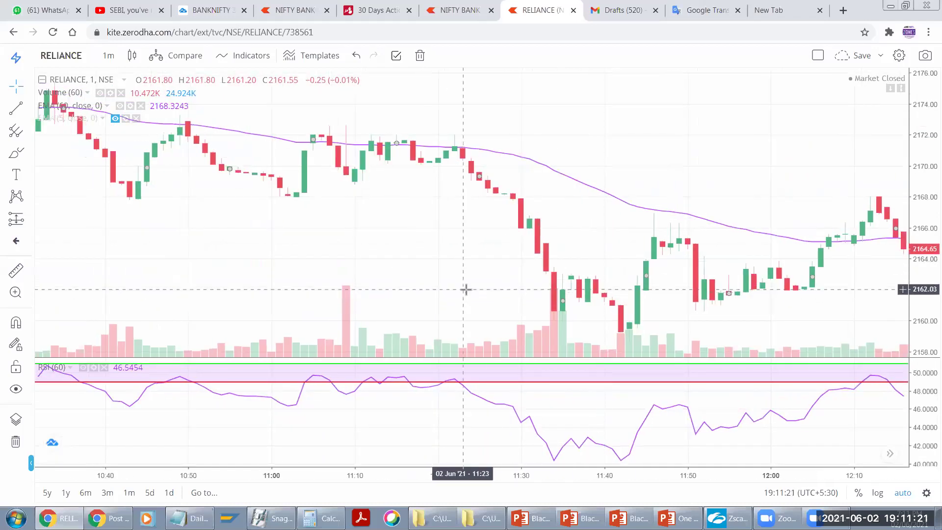
scroll(464, 298, left, 10)
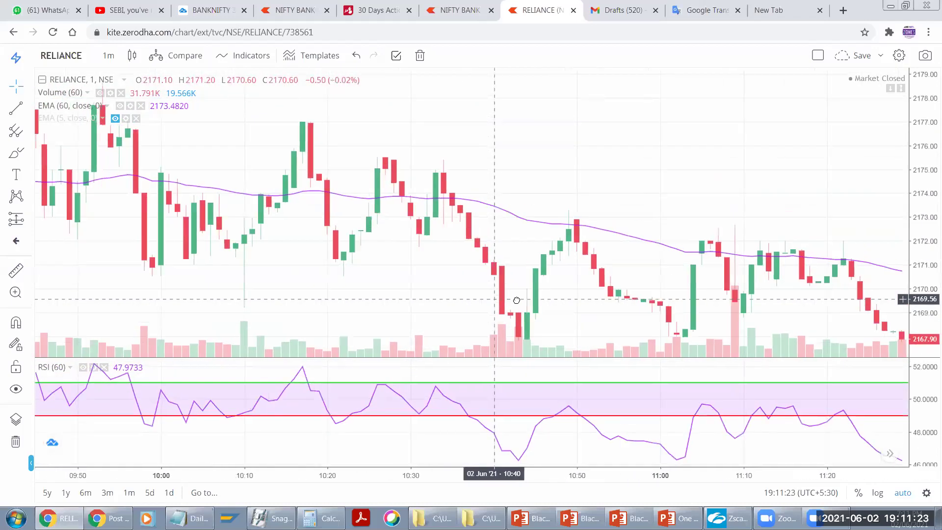
scroll(466, 307, left, 3)
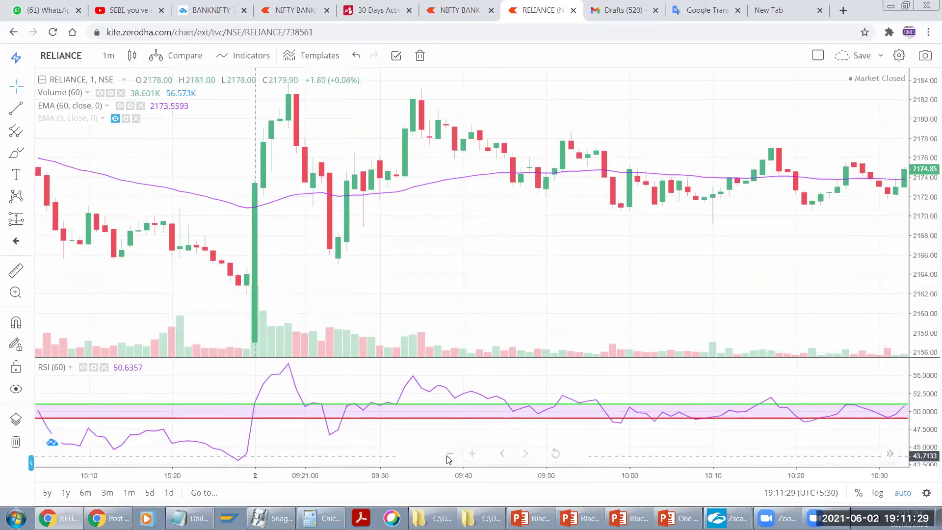
click(471, 453)
scroll(466, 283, left, 4)
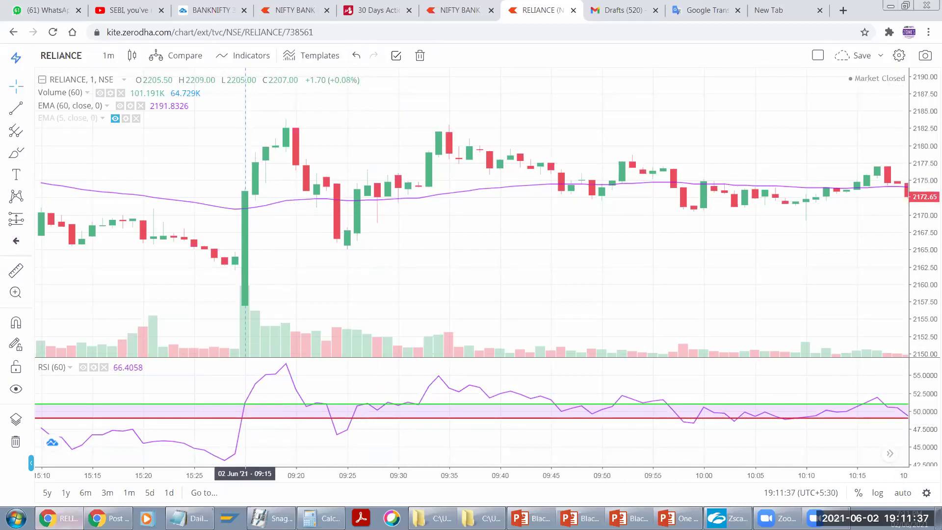
Step: Switch to a blank Excel workbook and fill C3:Z3 with the number series 1 to 24
click(16, 518)
click(43, 148)
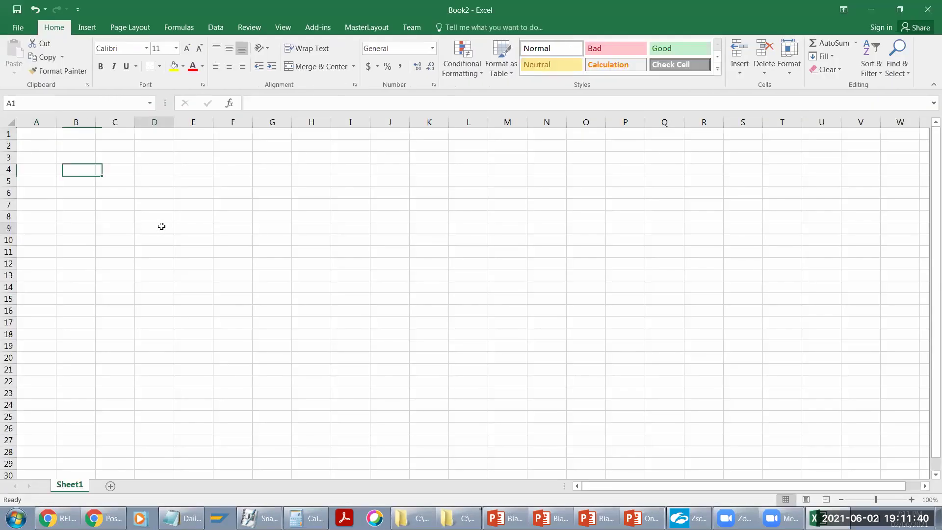
click(160, 225)
click(117, 156)
text(1)
key(Return)
click(138, 157)
text(2)
key(Return)
drag(129, 157, 824, 157)
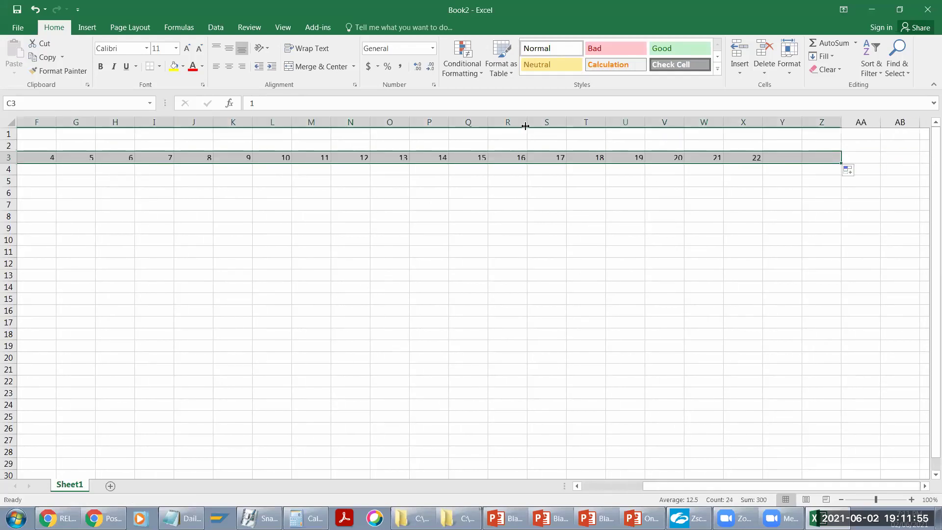
Step: Autofit the widths of all columns and widen columns C to Z slightly to one equal width
click(11, 123)
double_click(56, 122)
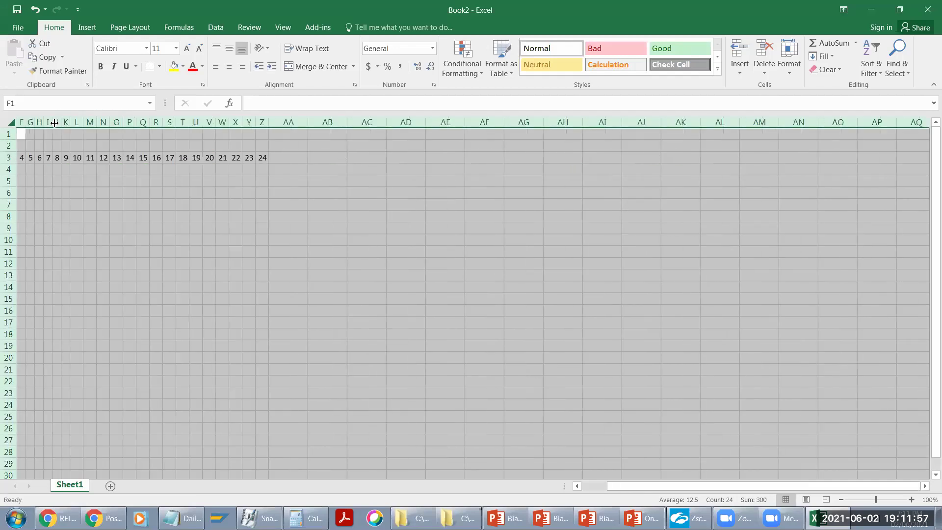
drag(595, 492, 578, 491)
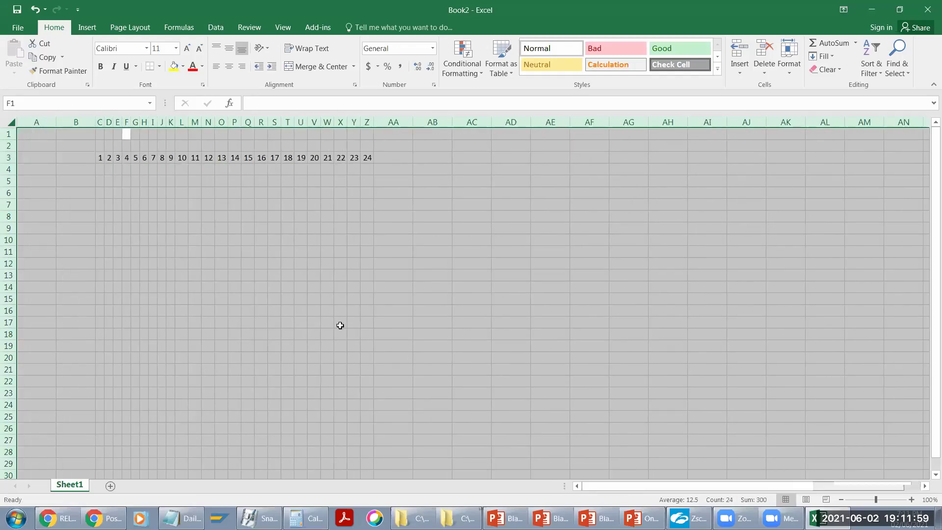
click(109, 159)
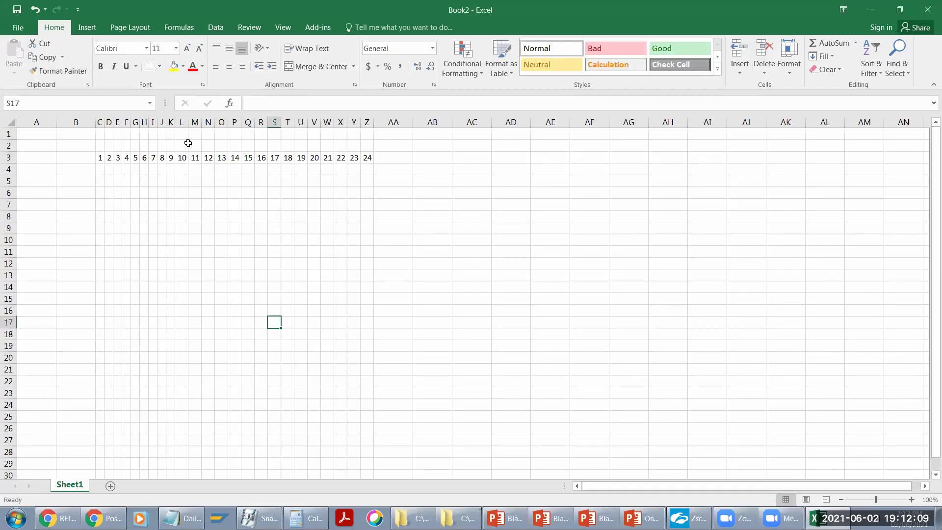
drag(100, 122, 392, 121)
drag(104, 122, 108, 122)
Step: Go through the row 4 cells beneath the number series one after another, finishing with the whole range C4:Z4
click(136, 157)
click(164, 168)
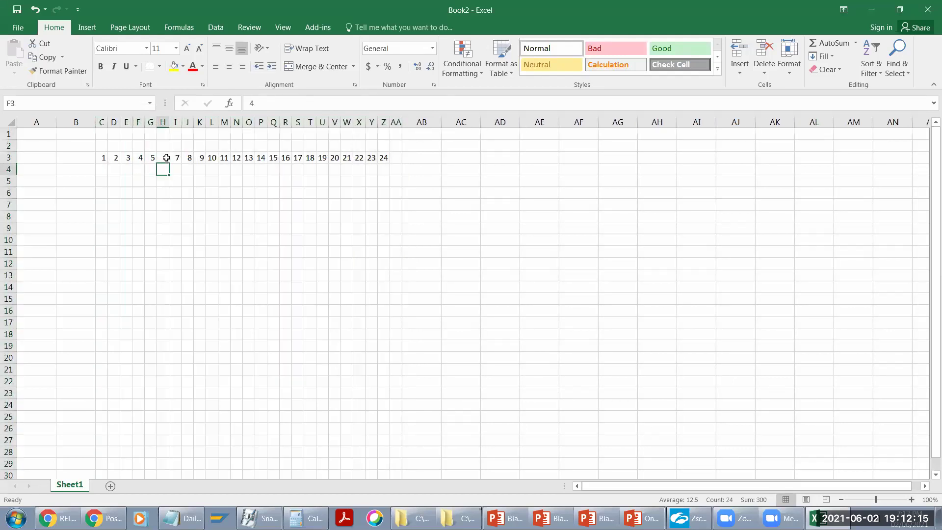
click(176, 168)
click(184, 169)
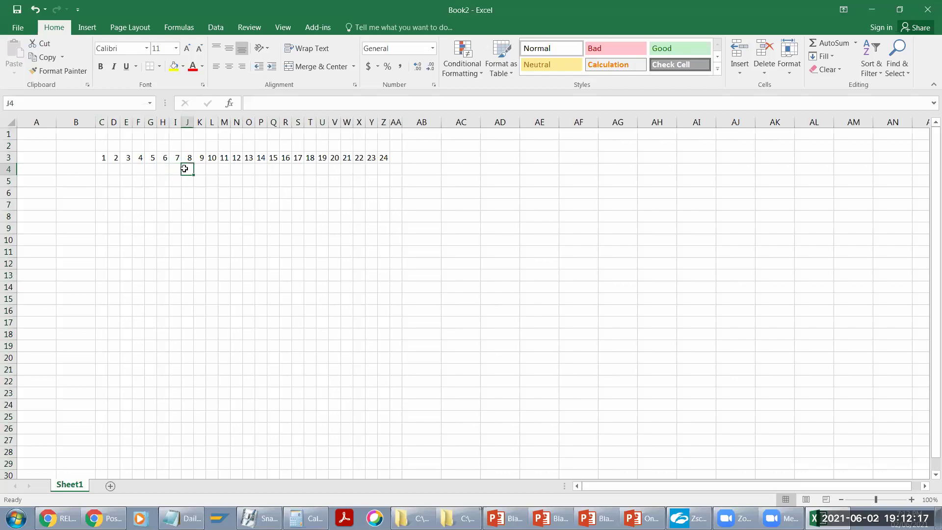
click(198, 171)
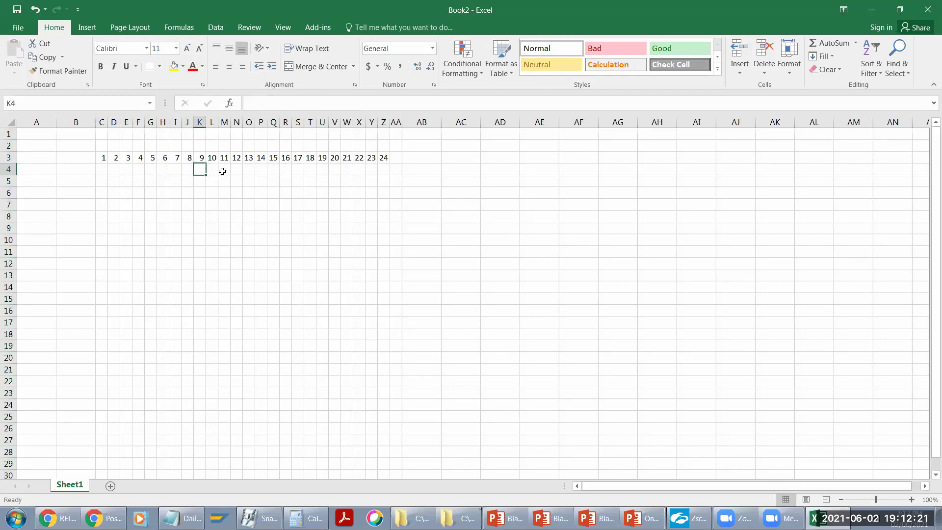
click(212, 170)
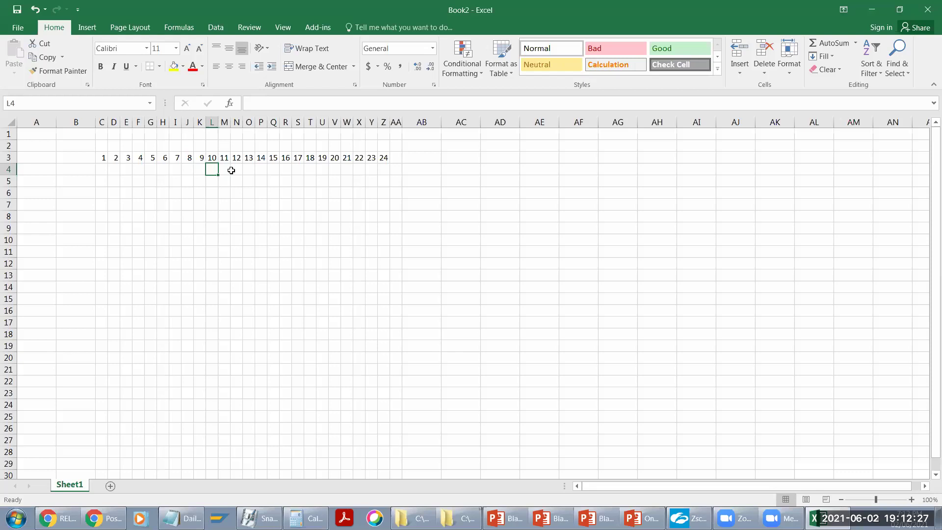
click(234, 168)
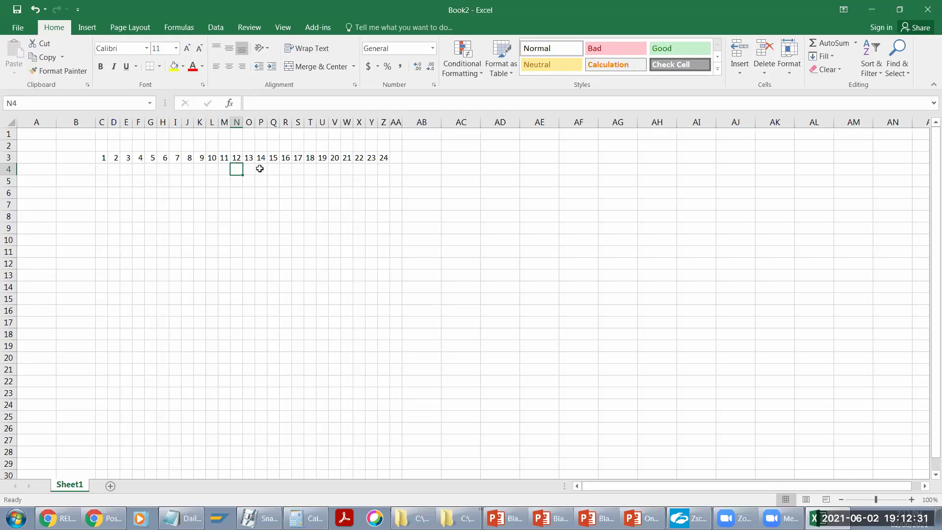
click(260, 168)
click(273, 168)
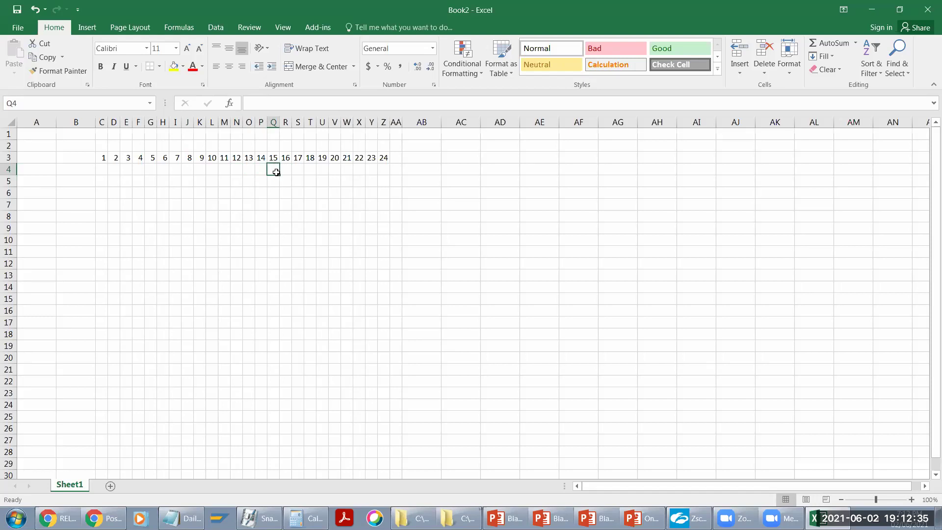
click(301, 169)
click(310, 169)
click(323, 169)
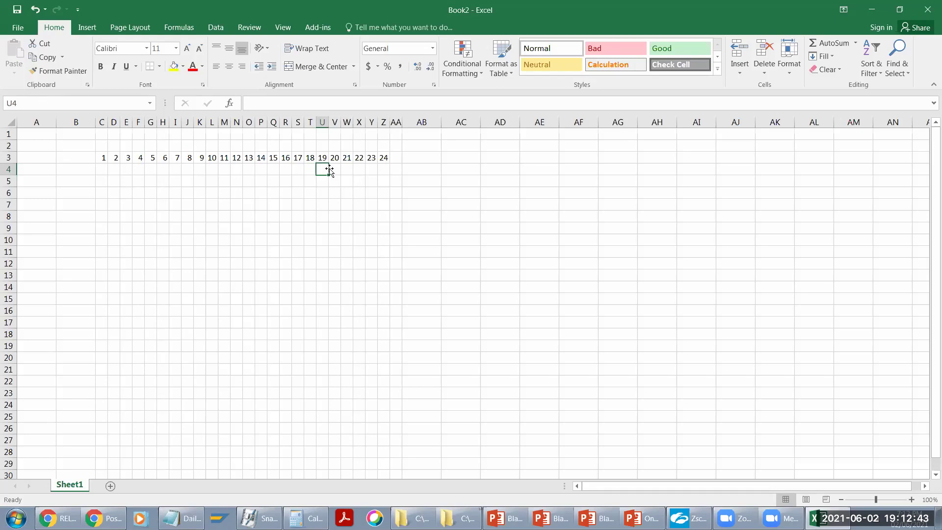
click(338, 169)
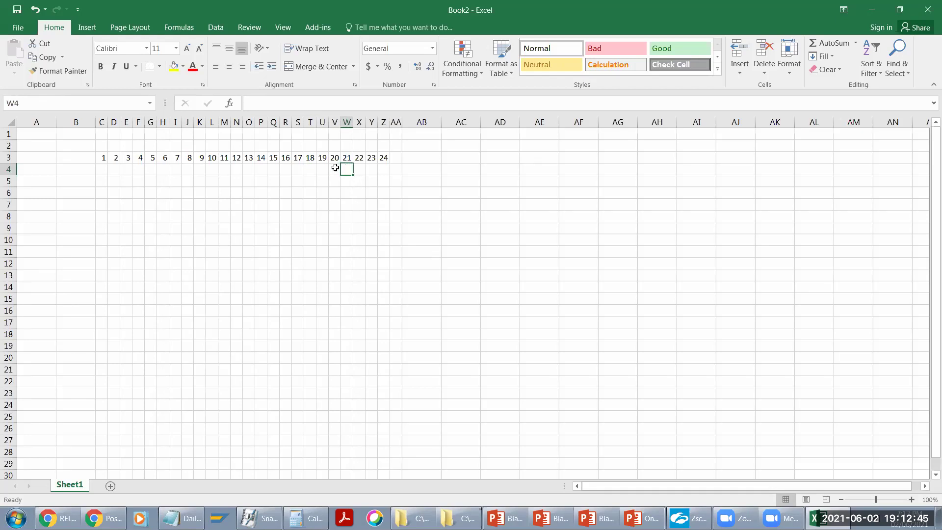
click(350, 169)
click(371, 169)
click(113, 172)
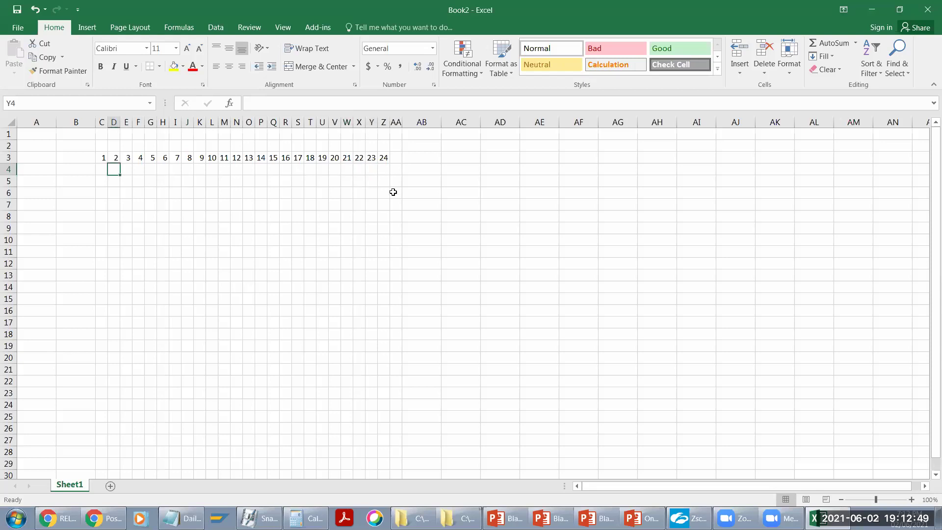
drag(101, 173, 373, 170)
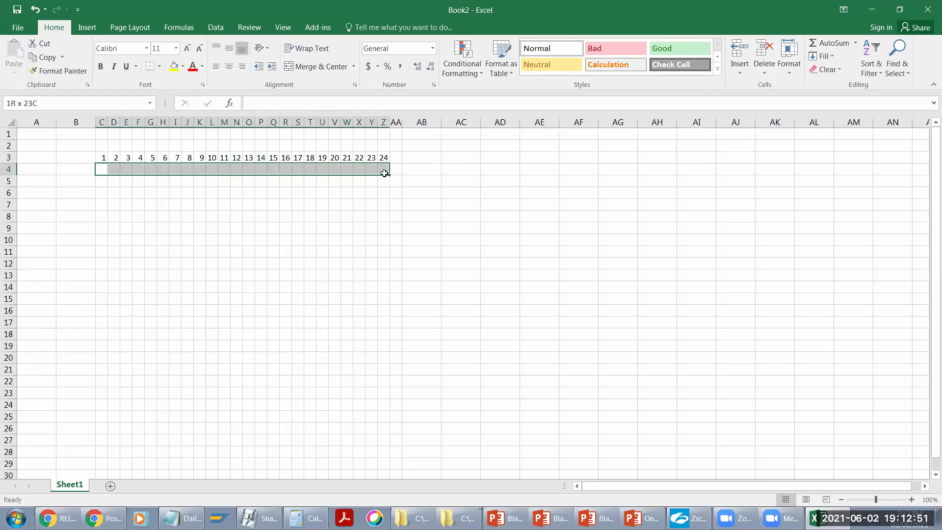
click(372, 216)
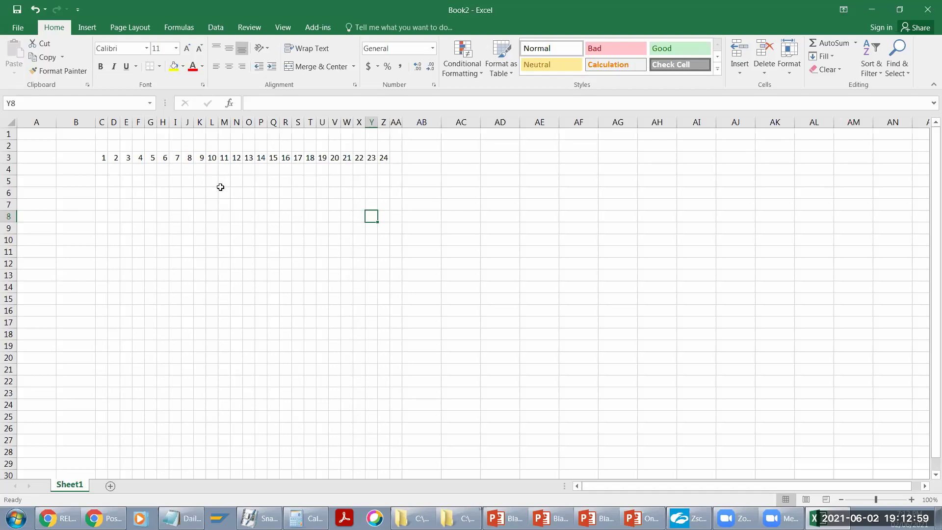
Step: Centre the contents of columns C to Z horizontally and align them to the middle vertically
drag(101, 122, 390, 122)
click(229, 67)
click(227, 51)
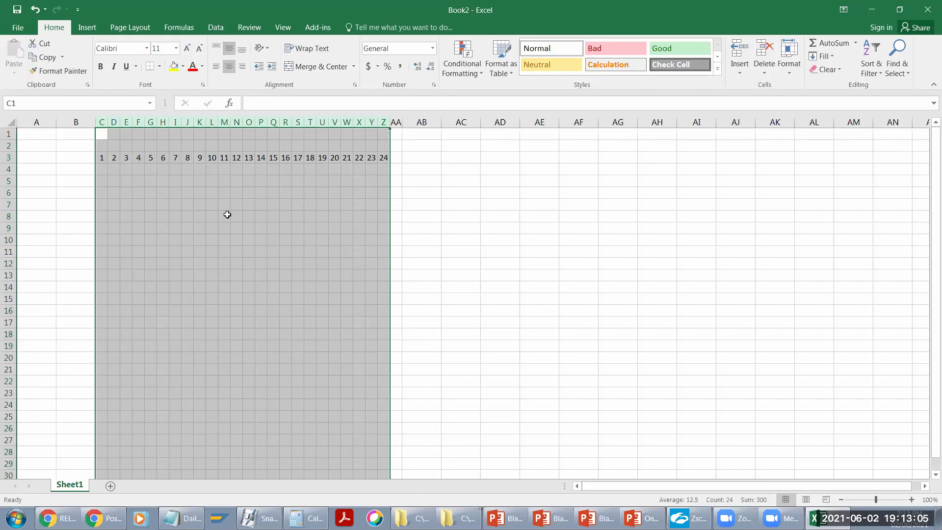
Step: Enter the person's first name as the row label in B4
click(62, 171)
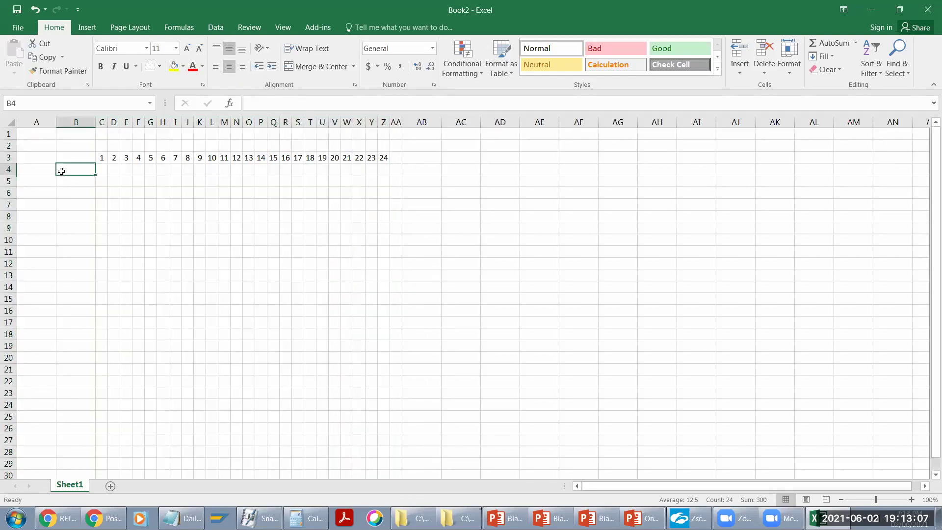
text(Snap)
key(BackSpace)
text(njay)
key(Return)
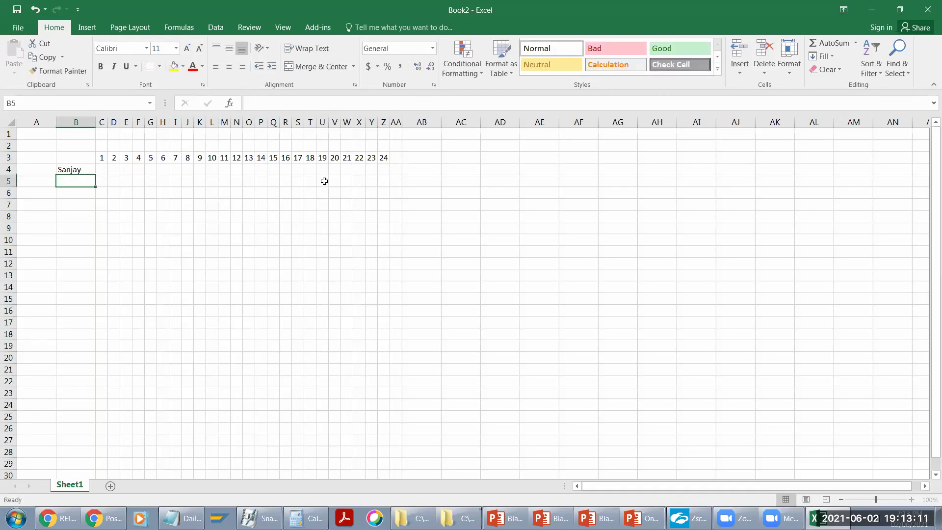
Step: Highlight the numbers 6 to 24 in row 3, followed by the numbers 1 to 6
click(260, 182)
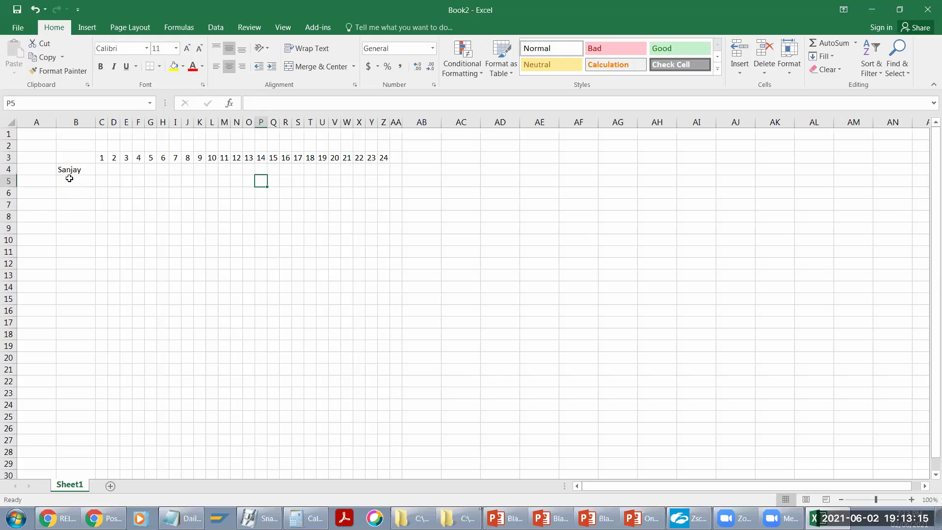
click(103, 159)
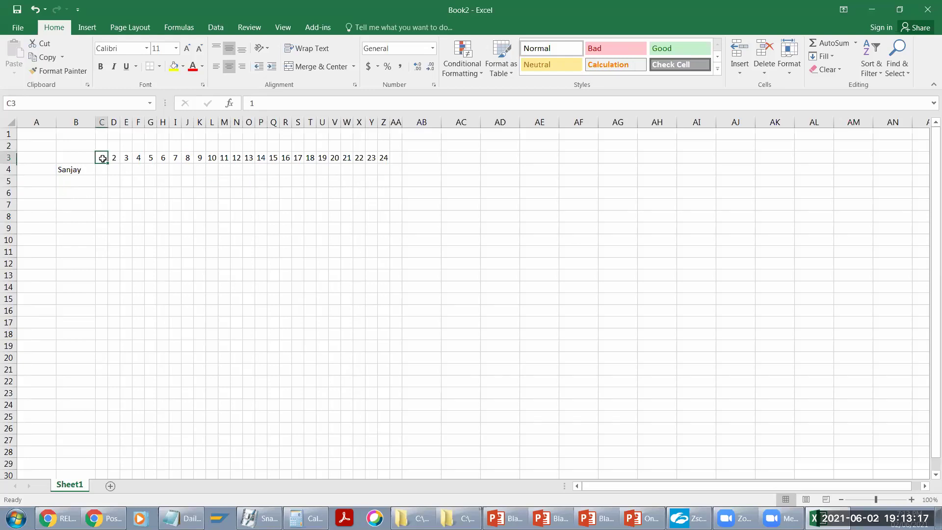
click(164, 158)
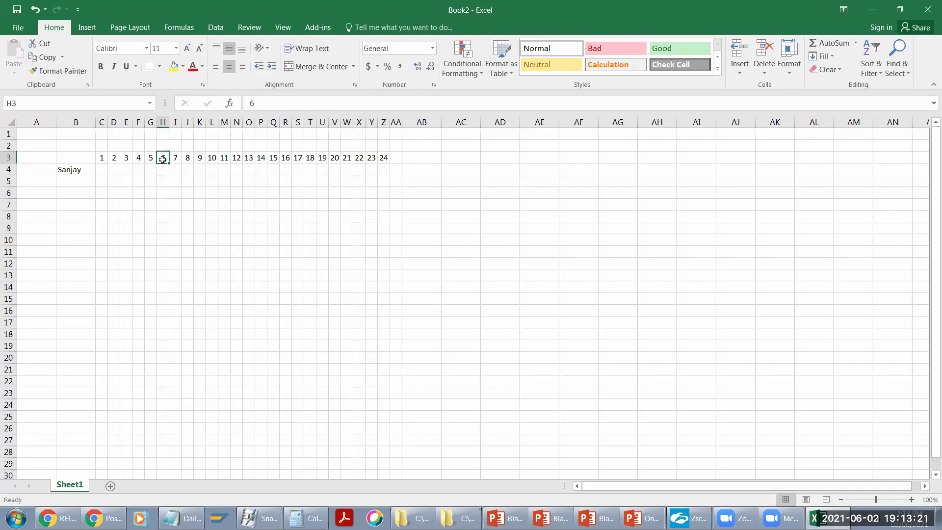
drag(163, 159, 384, 160)
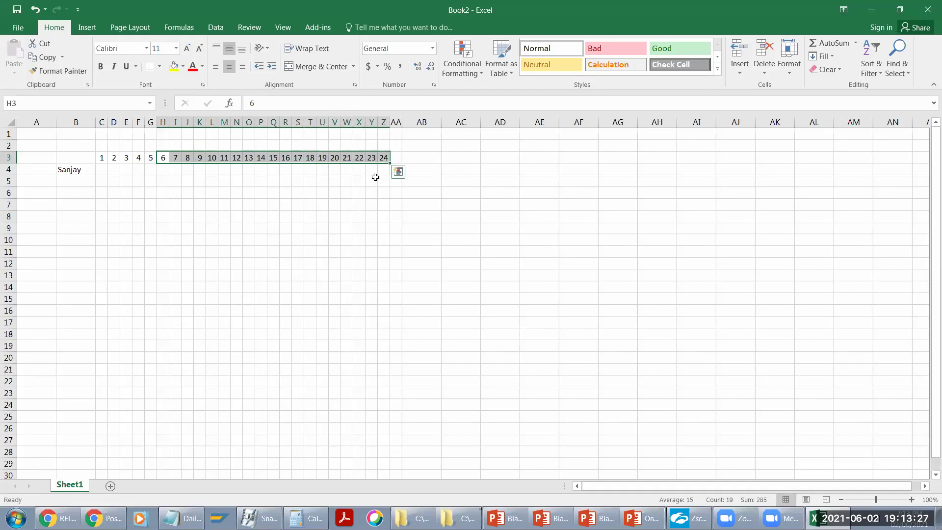
drag(101, 158, 160, 158)
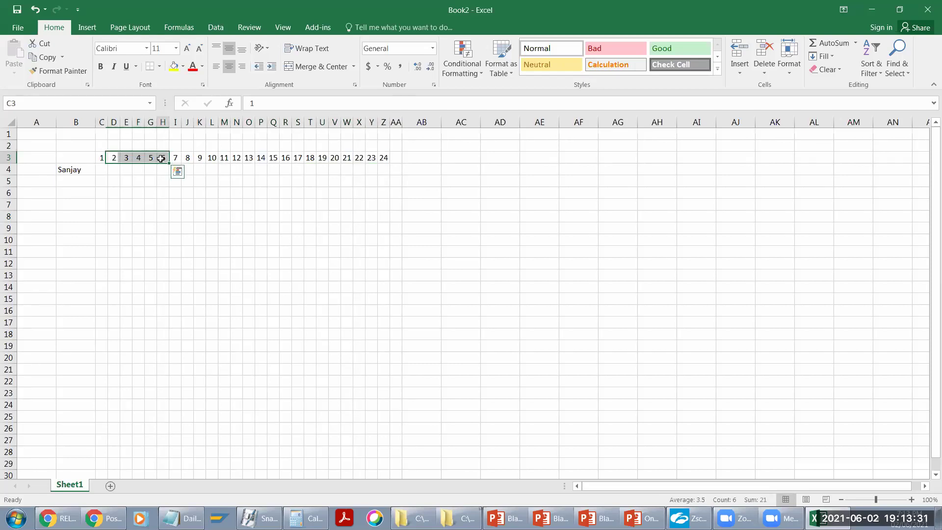
Step: Highlight the full number series 1 to 24 in row 3, followed by the row label in B4
click(161, 158)
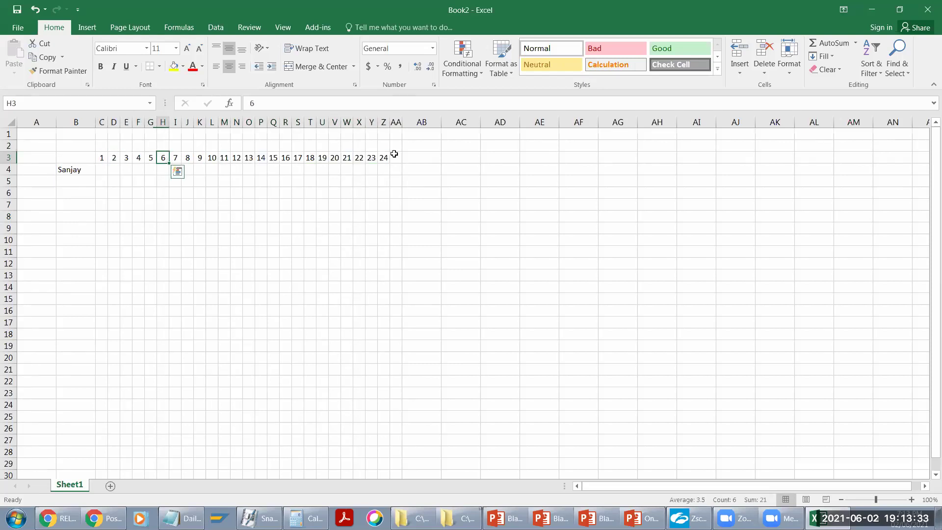
click(200, 180)
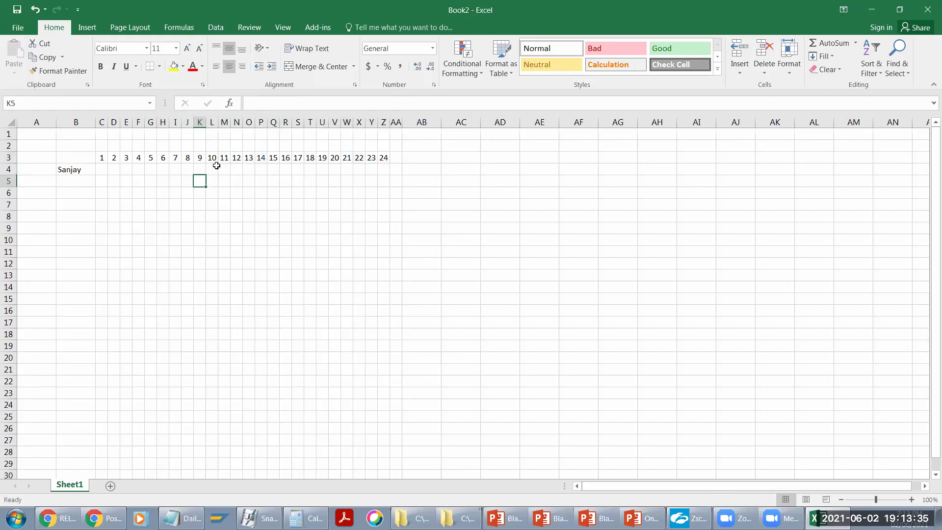
drag(101, 157, 388, 156)
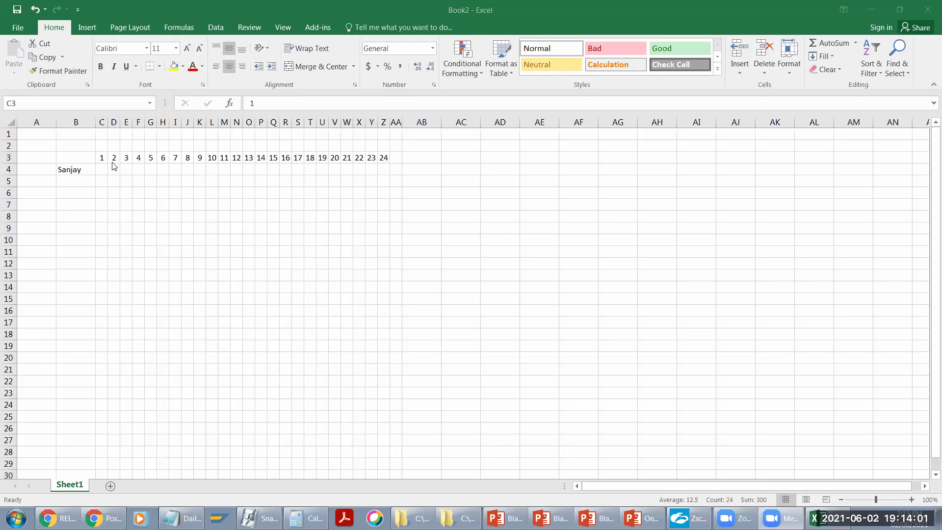
key(ctrl+shift+Right)
click(69, 170)
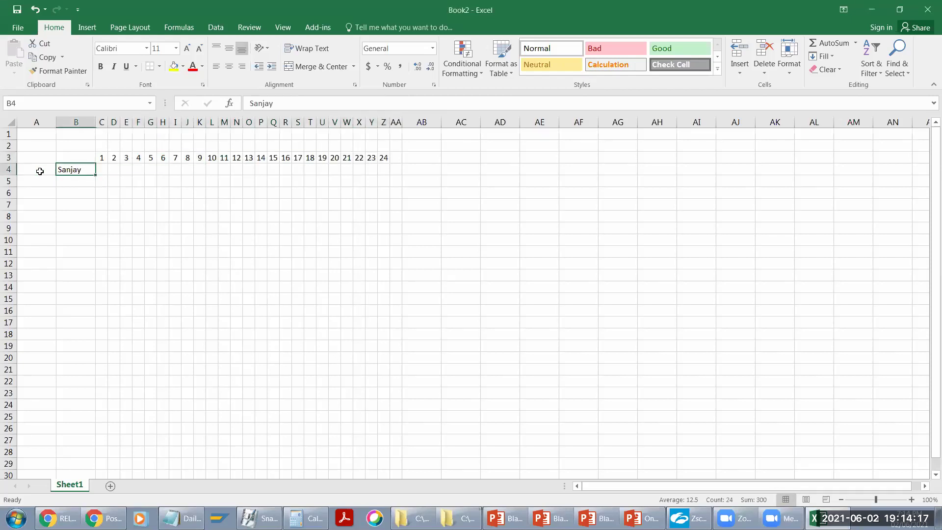
Step: Enter the date 1-May-2021 in A4 and widen column A so that the date fits
click(35, 171)
text(1)
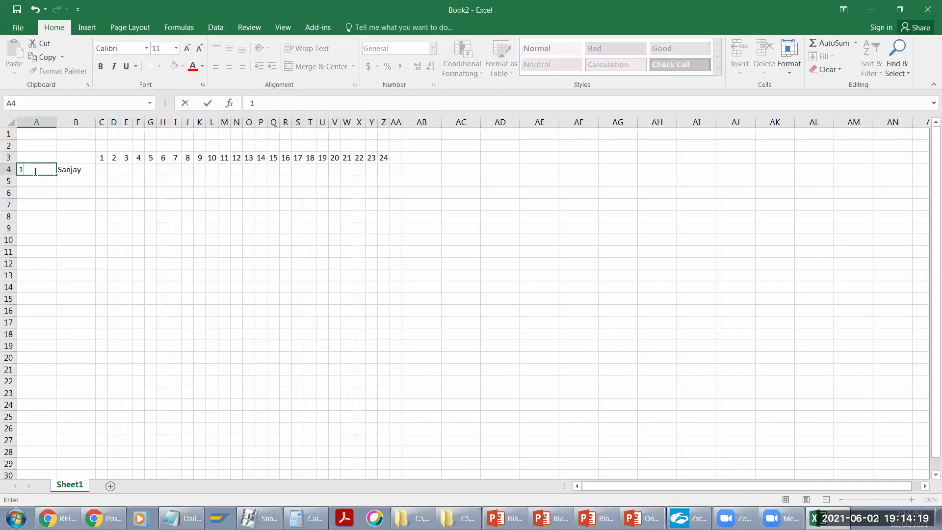
text(-May-2021)
key(Return)
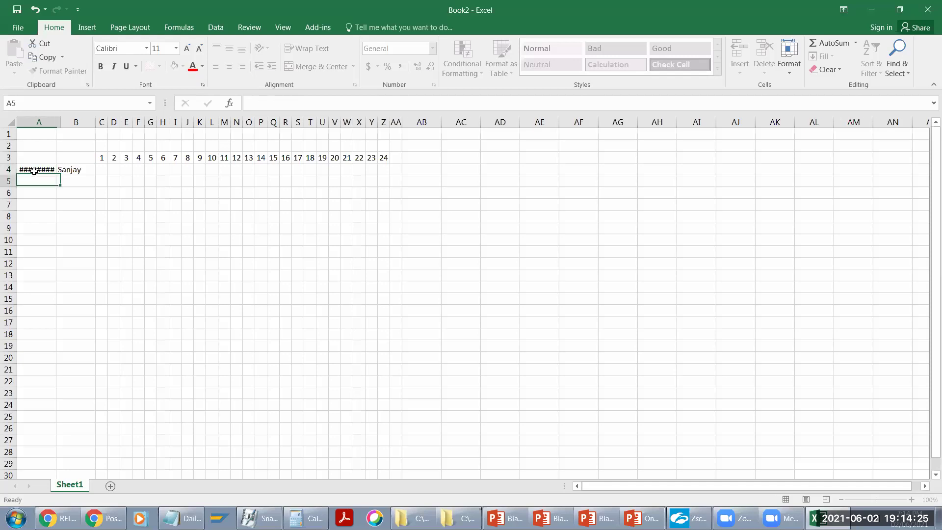
drag(61, 120, 71, 120)
click(50, 240)
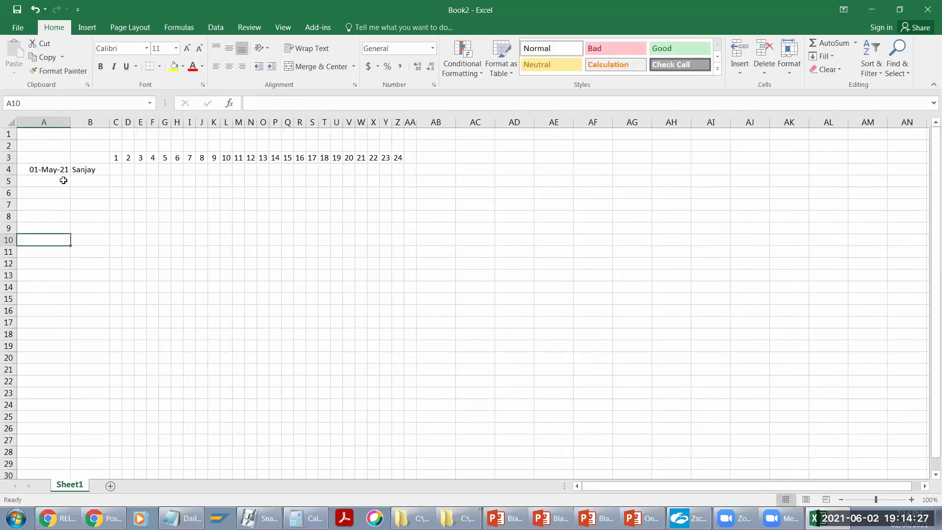
Step: Go through the date in A4, the numbers 1 to 24 in row 3 and the row 4 cells C4:Q4
click(46, 170)
click(117, 168)
drag(116, 158, 395, 153)
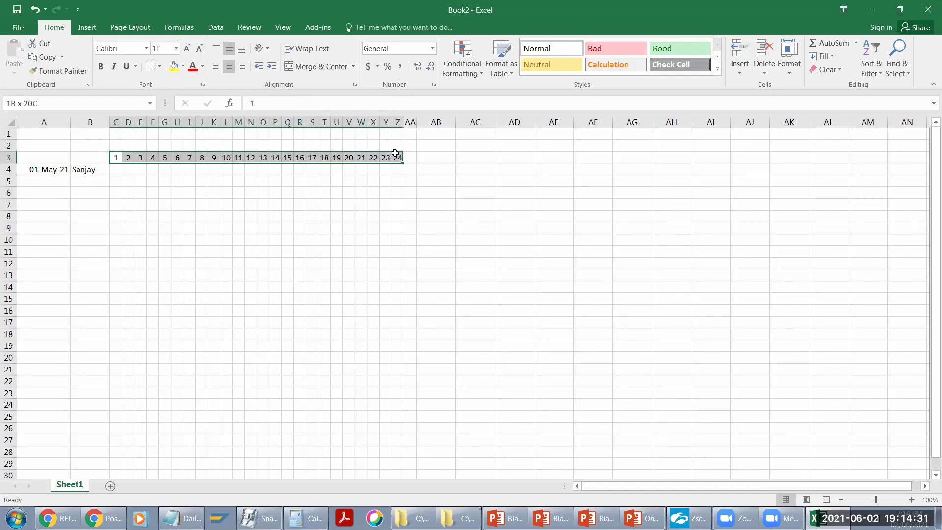
click(412, 171)
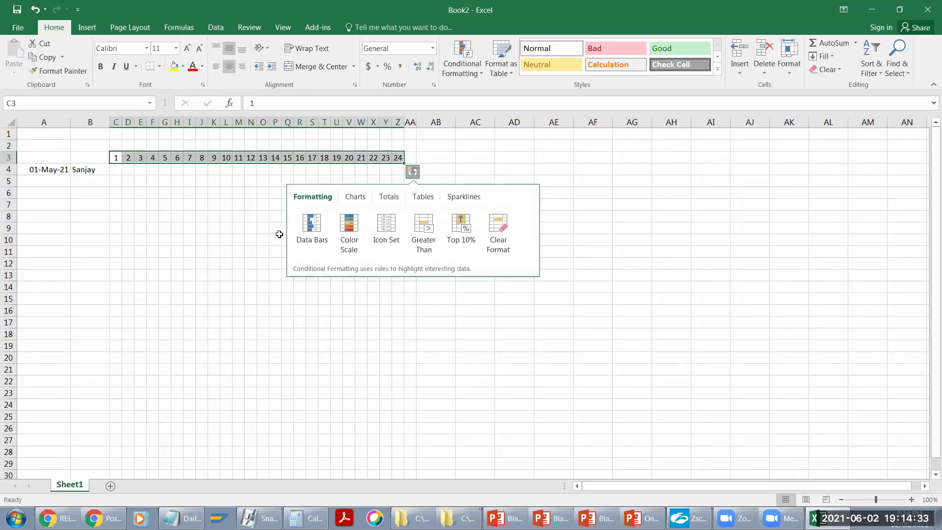
click(227, 242)
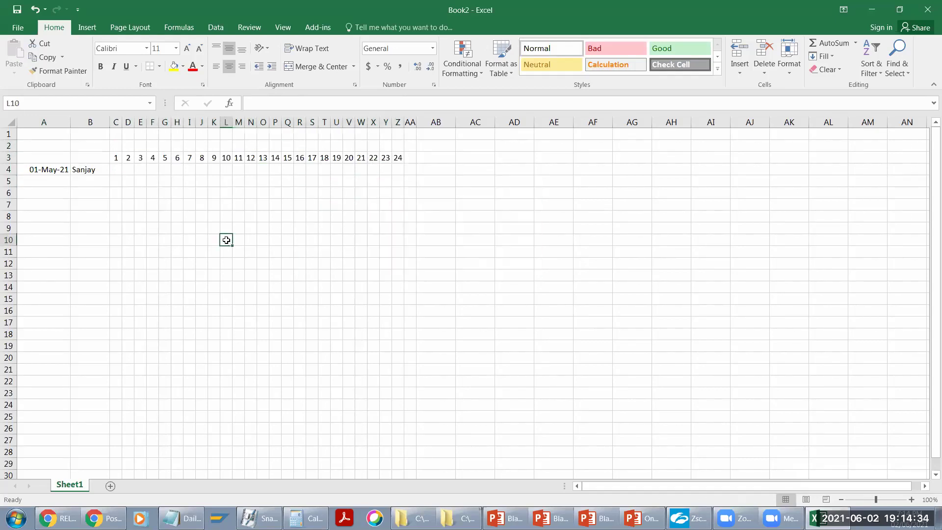
click(43, 169)
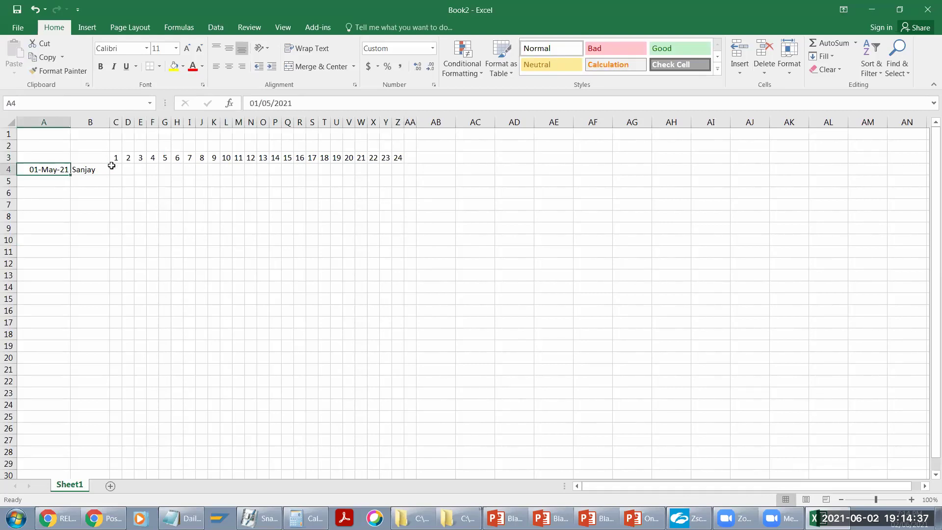
drag(111, 167, 288, 170)
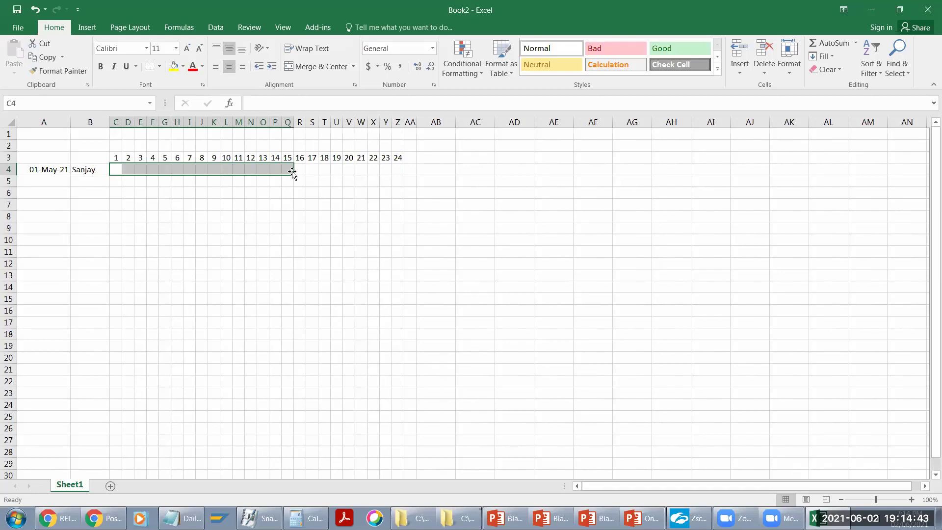
click(167, 198)
Step: Fill the date series from A4 down column A to 26-May-21 in A29, and clear the pen marks from the screen
click(49, 168)
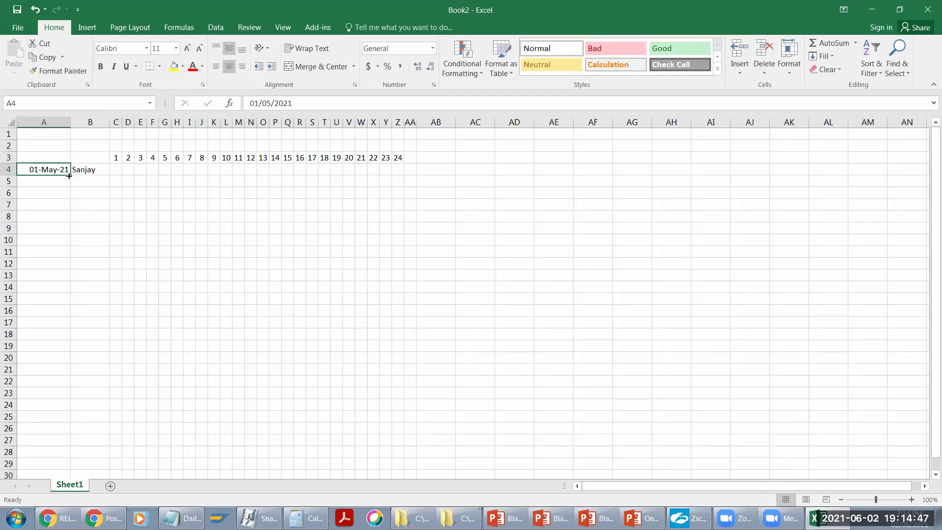
drag(63, 395, 64, 465)
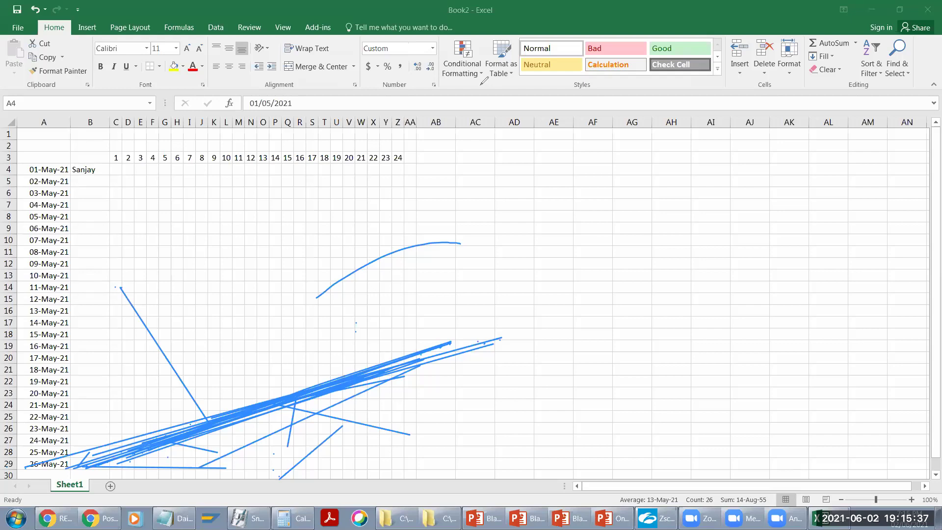
key(e)
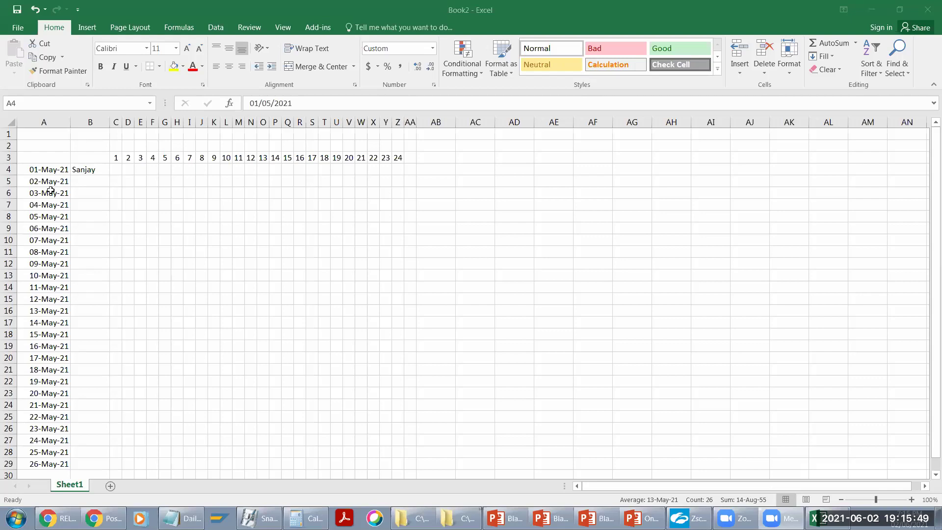
Step: Highlight the row 4 cells beneath the numbers, followed by the block C4:Z8 for 1 to 5 May
click(115, 170)
click(237, 168)
drag(115, 170, 368, 166)
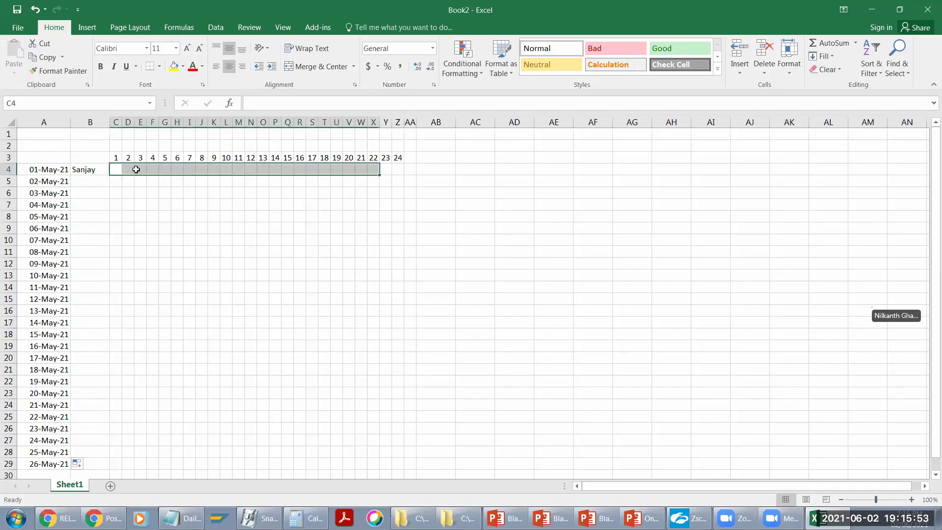
click(120, 187)
drag(118, 169, 394, 216)
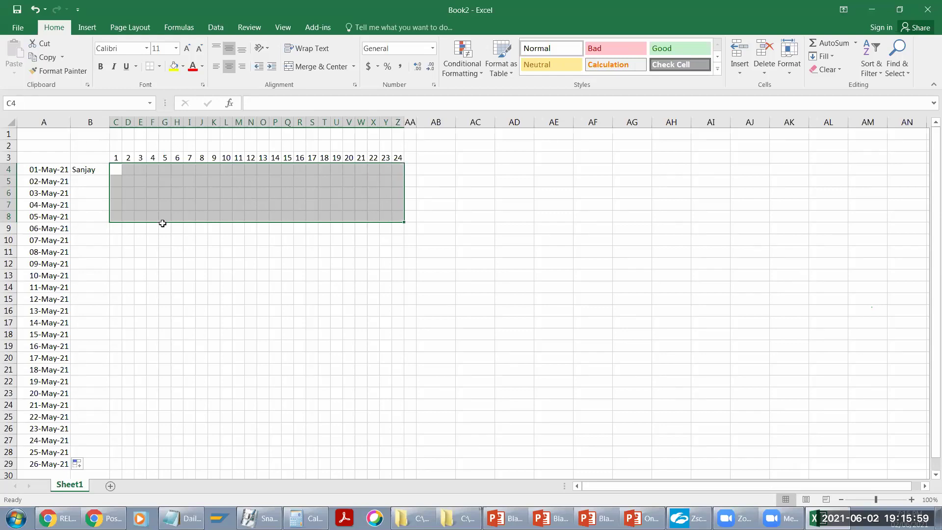
Step: Shade rows 9 and 10, the 6 and 7 May rows, with a light grey fill
drag(117, 228, 398, 239)
drag(7, 229, 7, 241)
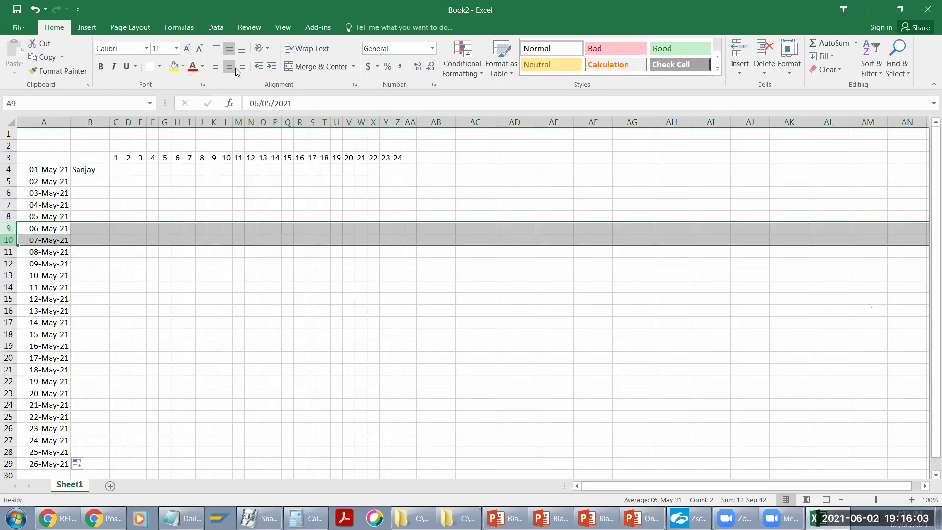
click(183, 66)
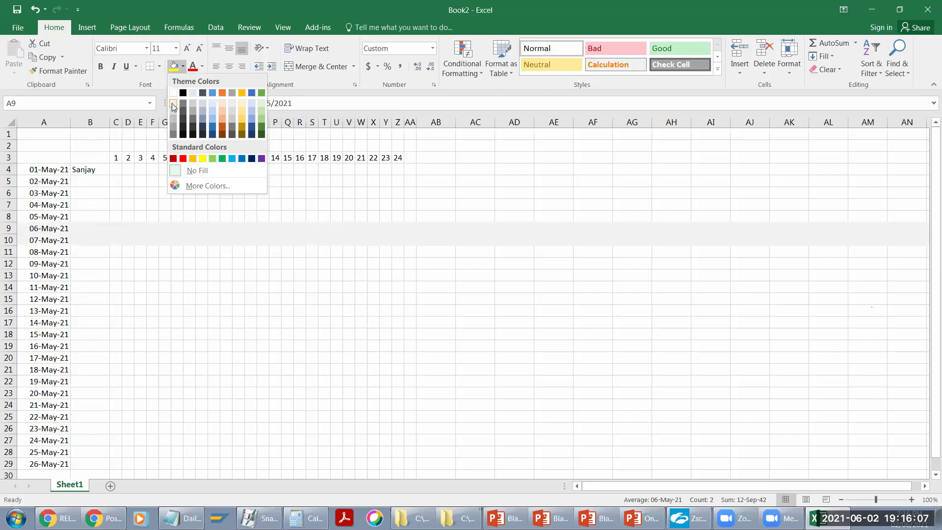
key(Escape)
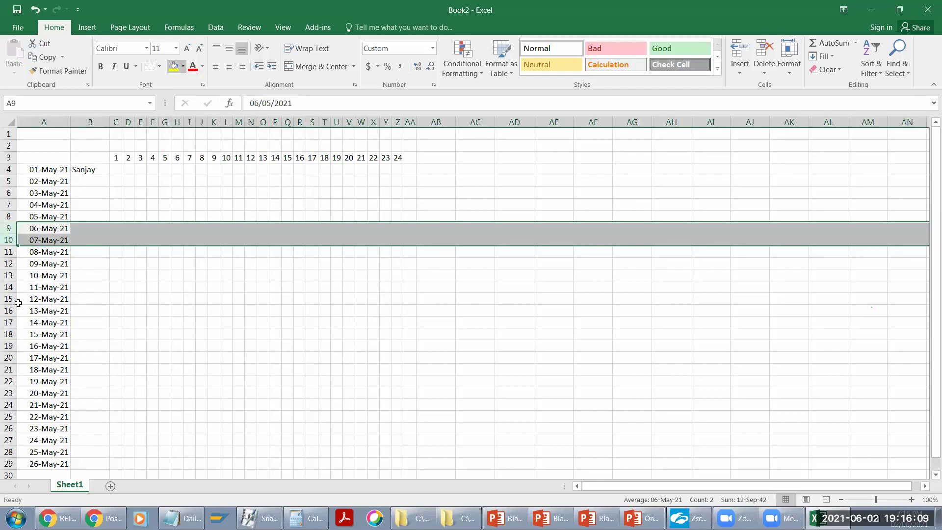
Step: Apply the same light grey fill to rows 16 and 17, the 13 and 14 May rows
drag(10, 310, 10, 322)
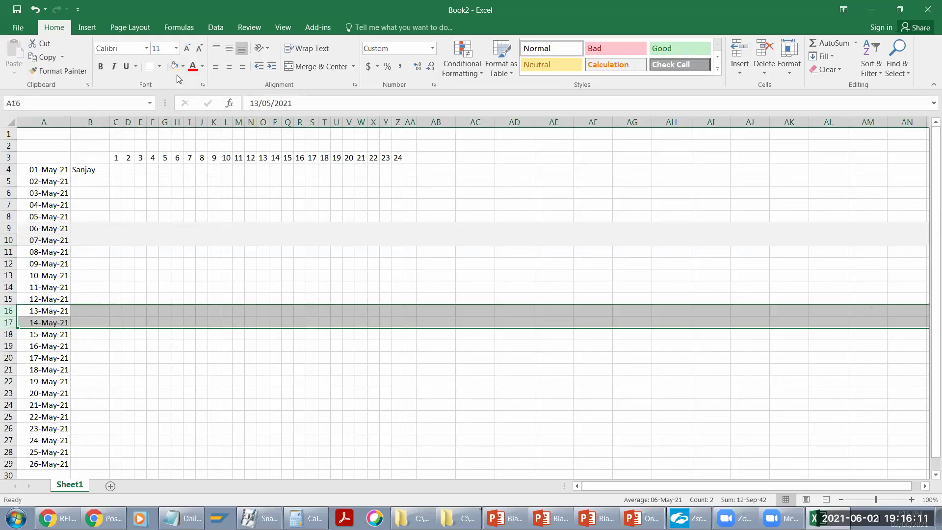
click(203, 348)
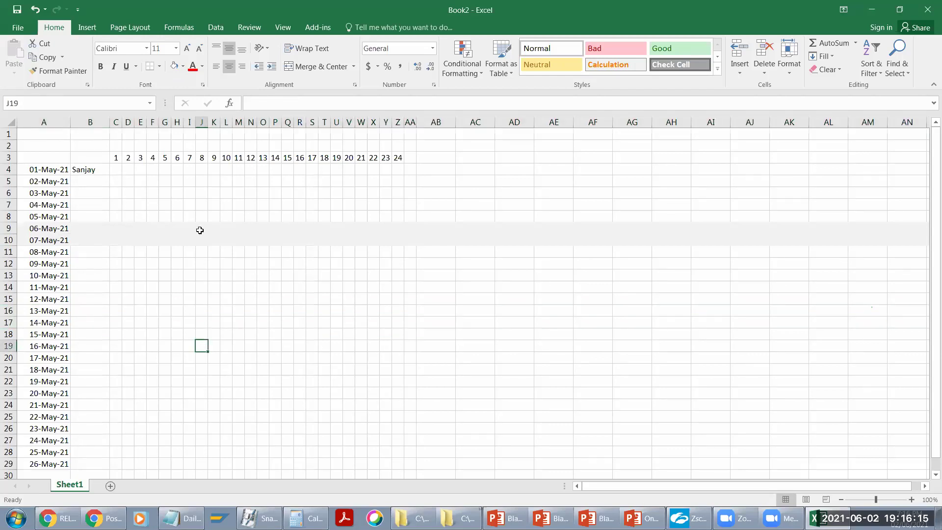
mouse_move(9, 322)
mouse_down()
mouse_move(10, 333)
mouse_move(8, 312)
mouse_move(9, 323)
mouse_up()
click(174, 65)
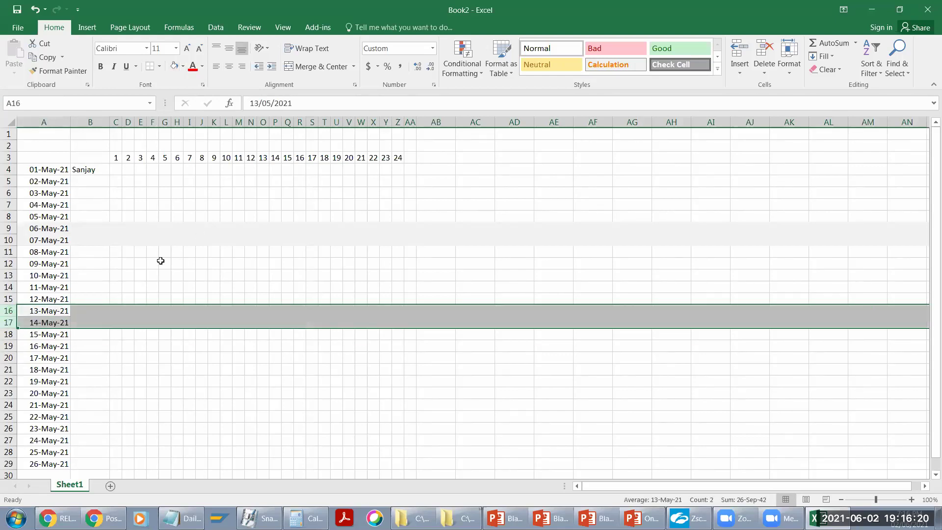
click(168, 334)
Step: Highlight the column C cells from 1 May down to 5, 6 and 7 May in turn, ending on C11
drag(116, 169, 116, 211)
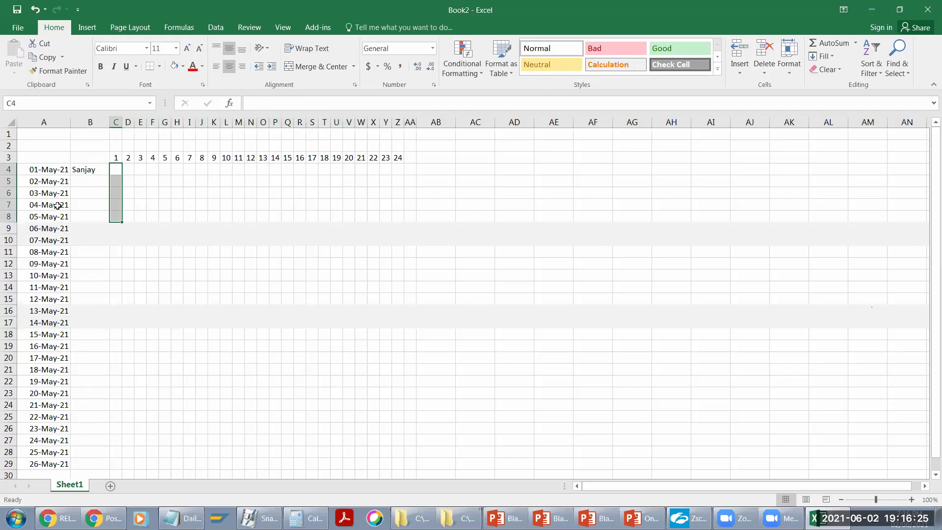
click(116, 229)
drag(116, 169, 116, 226)
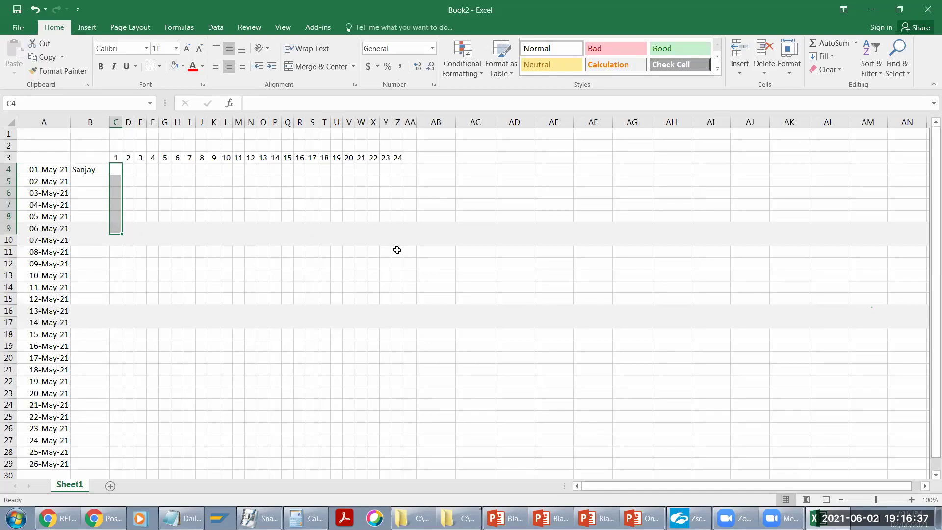
click(115, 240)
click(115, 169)
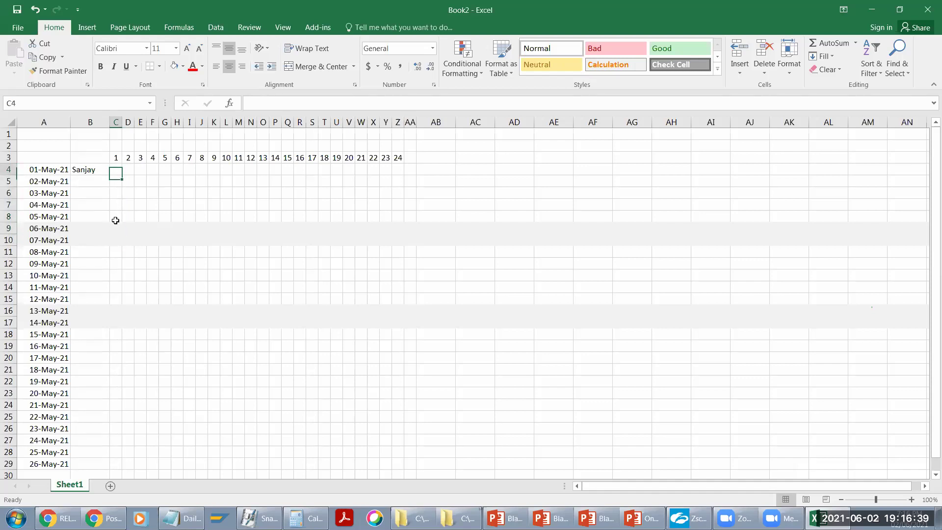
shift+click(117, 240)
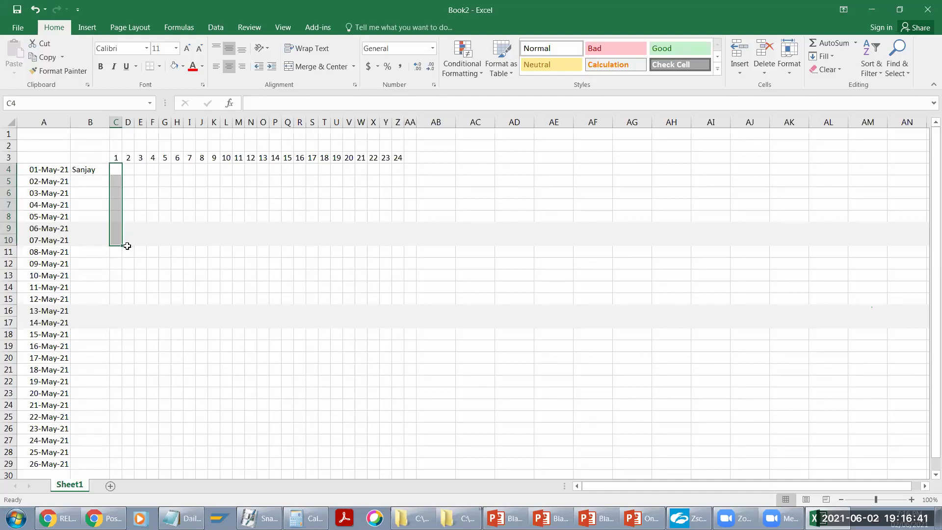
click(118, 252)
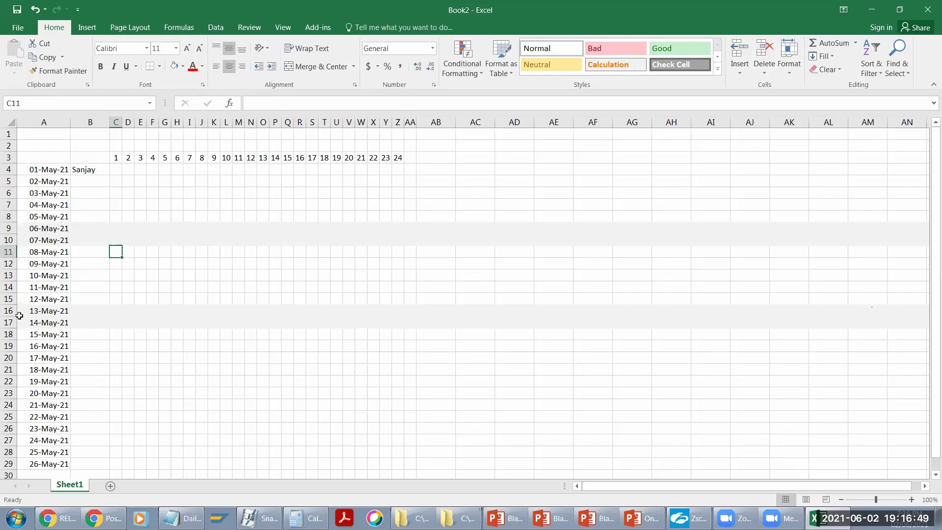
Step: Apply the light grey fill to rows 23 and 24, the 20 and 21 May rows
drag(9, 398, 8, 400)
click(8, 401)
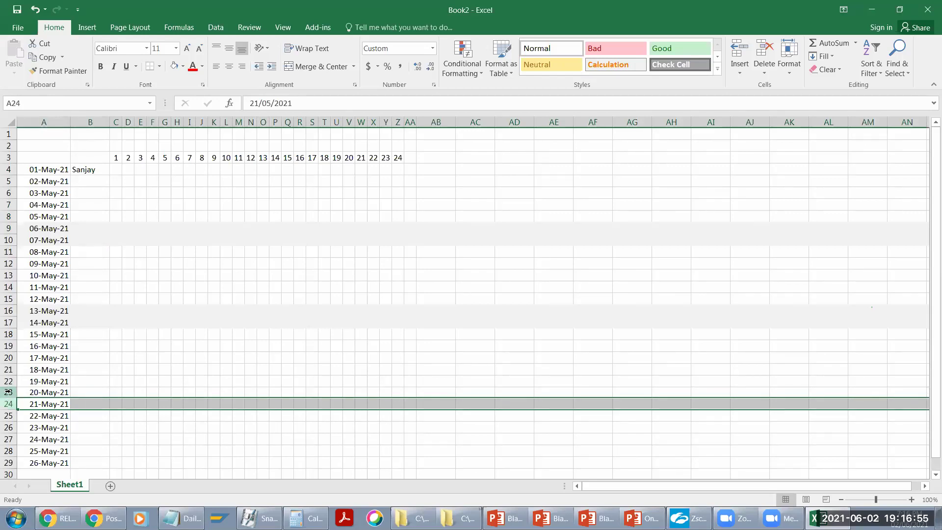
click(9, 393)
drag(8, 395, 9, 403)
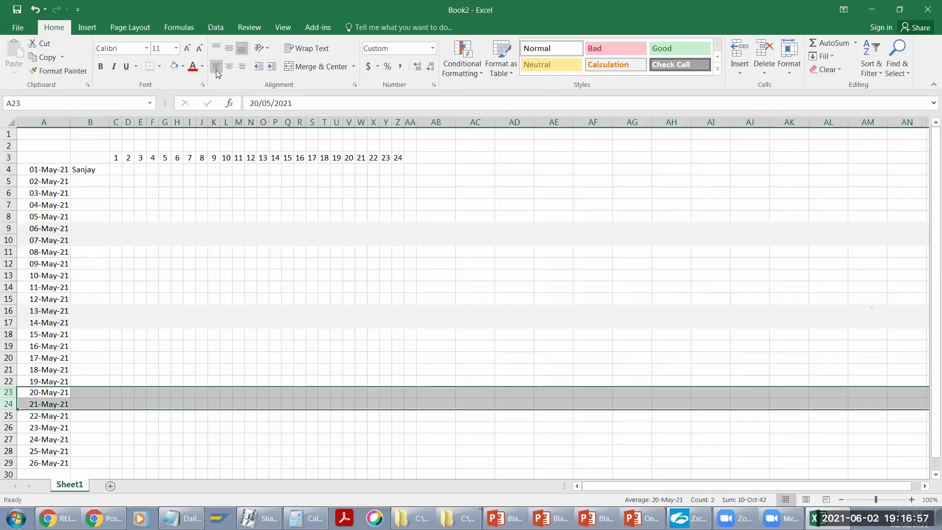
click(172, 69)
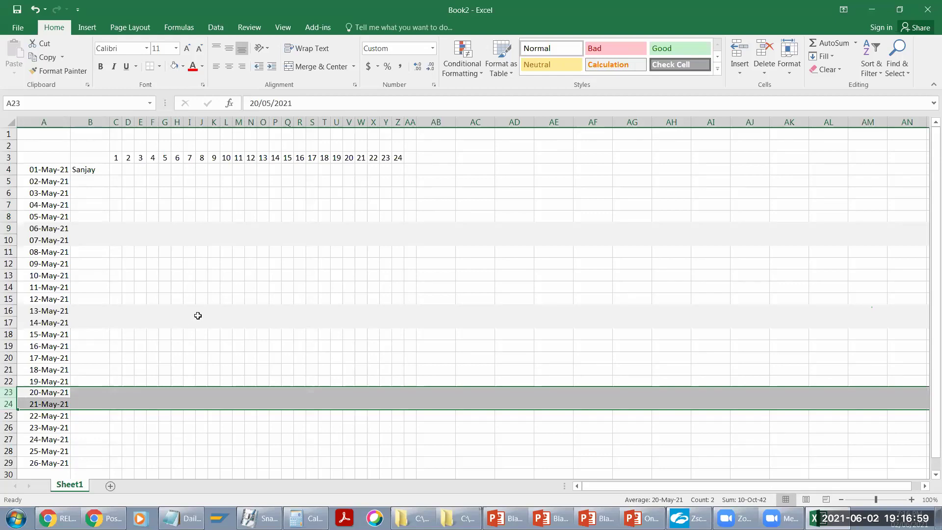
Step: Highlight the 1 May cells C4:Z4 beneath the whole number series
drag(114, 171, 414, 166)
click(125, 170)
drag(117, 171, 404, 168)
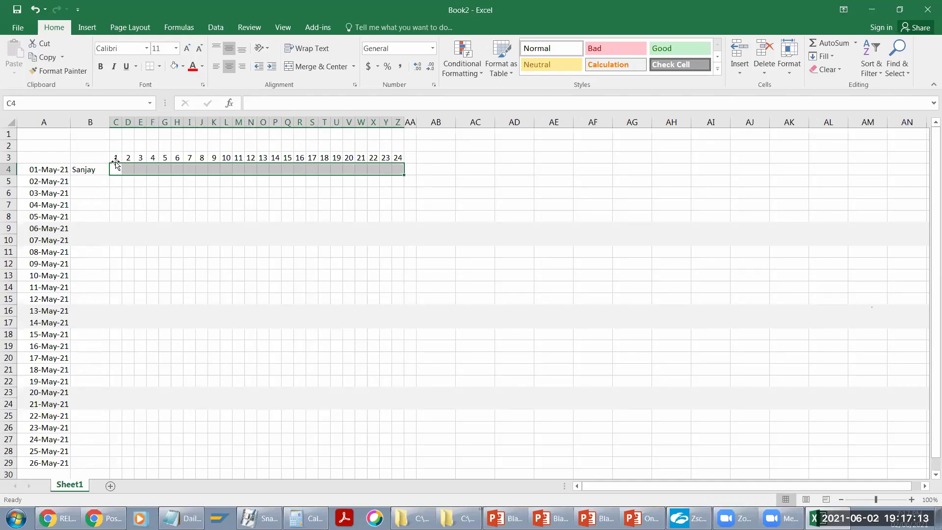
Step: Highlight the block L4:Z29 beneath numbers 10 to 24, followed by the cells beneath 1 to 14 for all the dates
click(224, 158)
drag(225, 168, 399, 464)
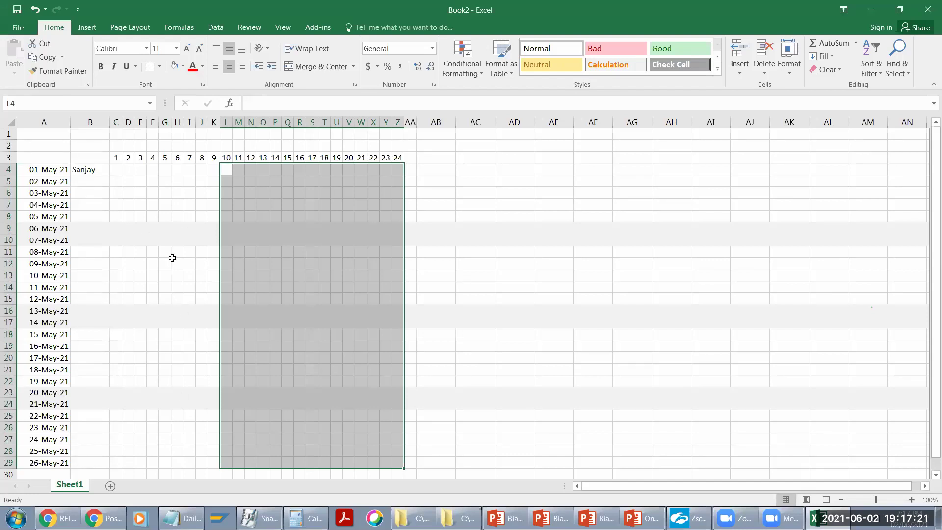
click(246, 216)
click(113, 168)
drag(112, 168, 270, 476)
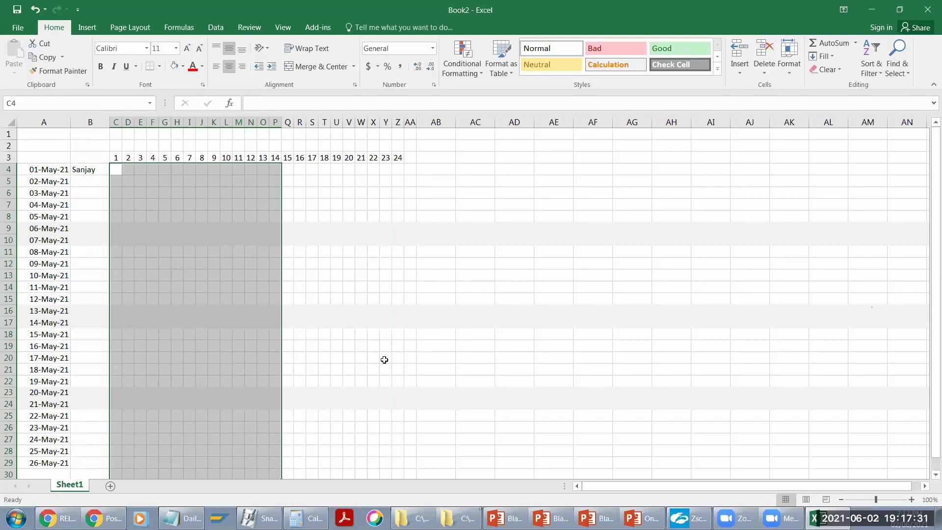
click(209, 180)
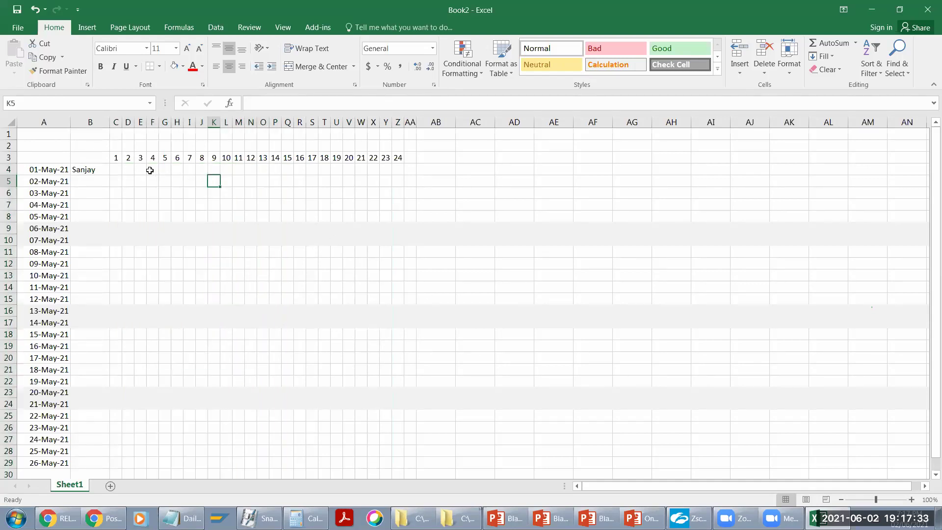
Step: Fill the block K4:Q29, beneath numbers 9 to 15 for all the dates, with yellow
click(214, 157)
click(214, 168)
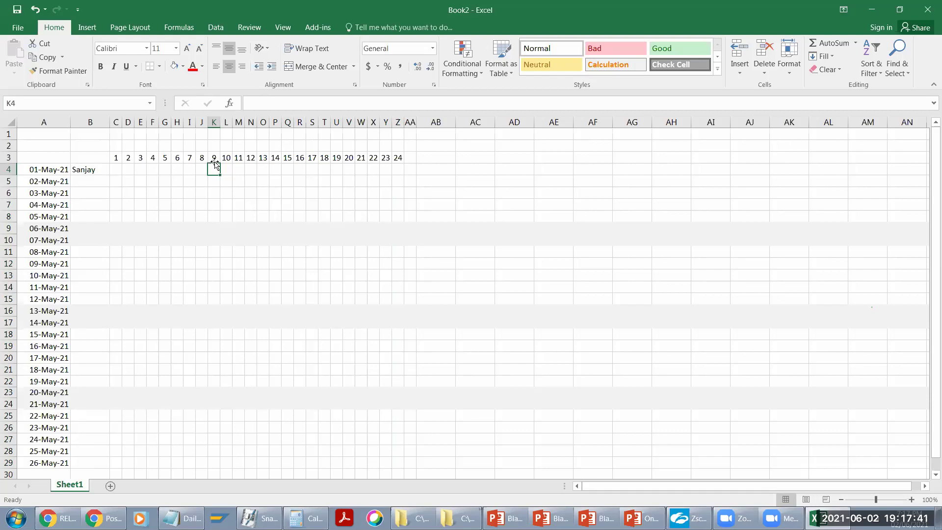
drag(214, 165, 289, 168)
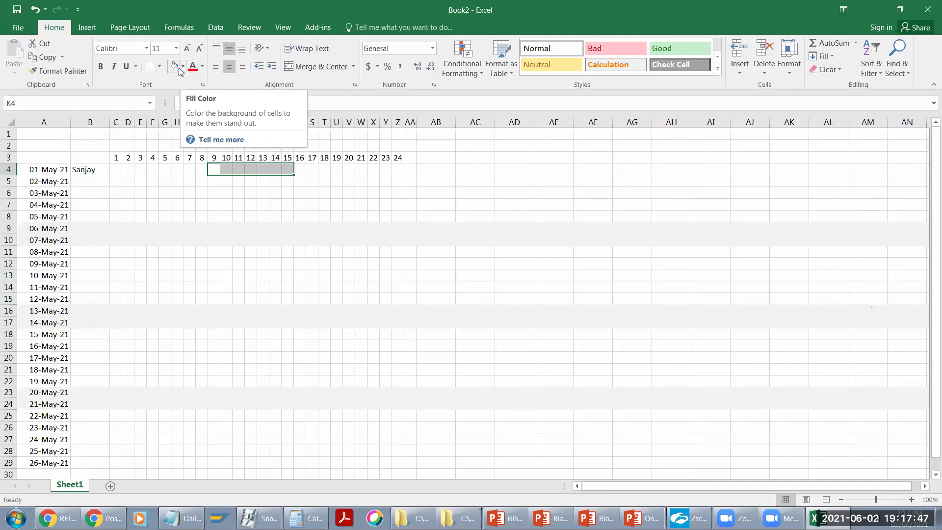
click(216, 170)
click(248, 225)
drag(214, 169, 284, 460)
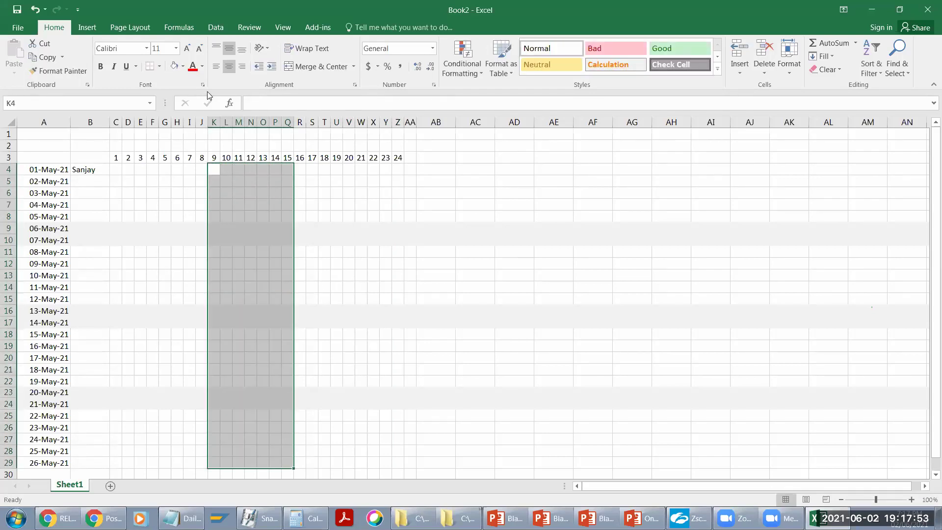
click(183, 66)
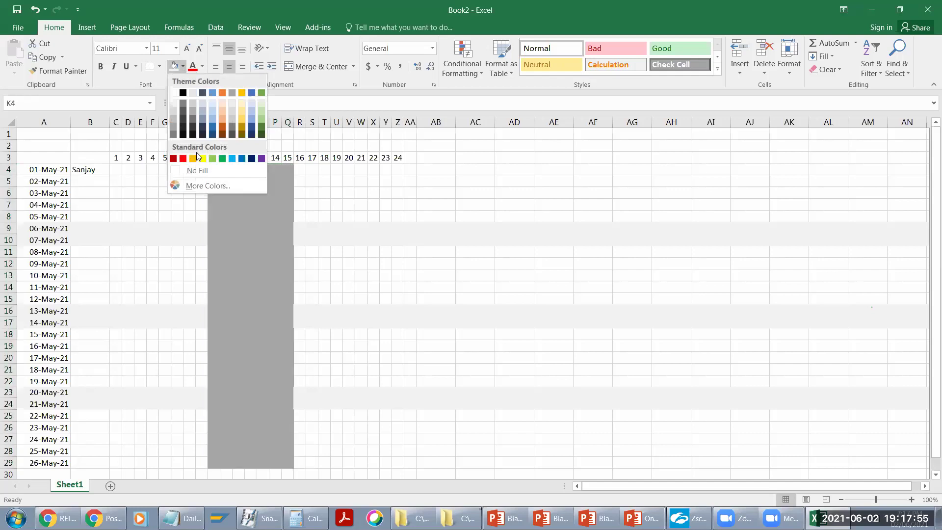
click(202, 158)
click(251, 216)
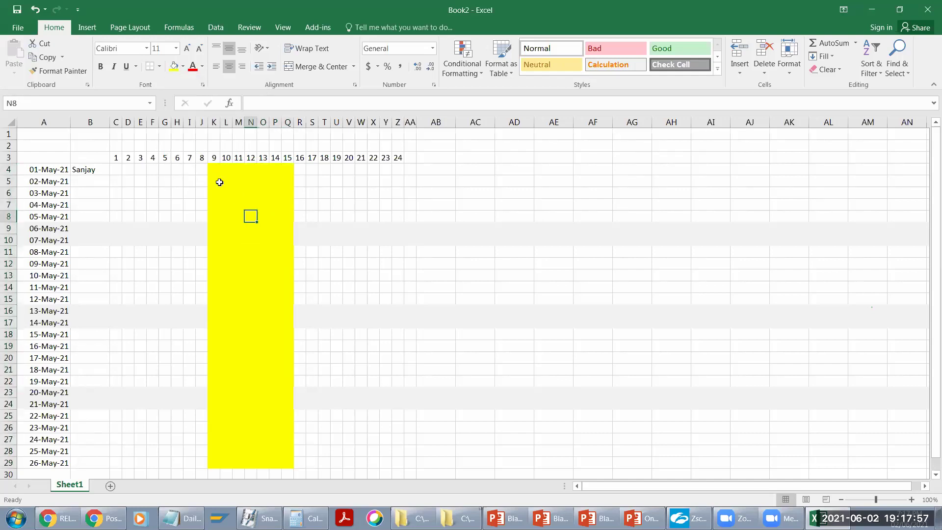
drag(214, 168, 288, 169)
Step: Reapply the light grey fill across the rows for 6–7, 13–14 and 20–21 May
drag(6, 229, 6, 240)
click(183, 66)
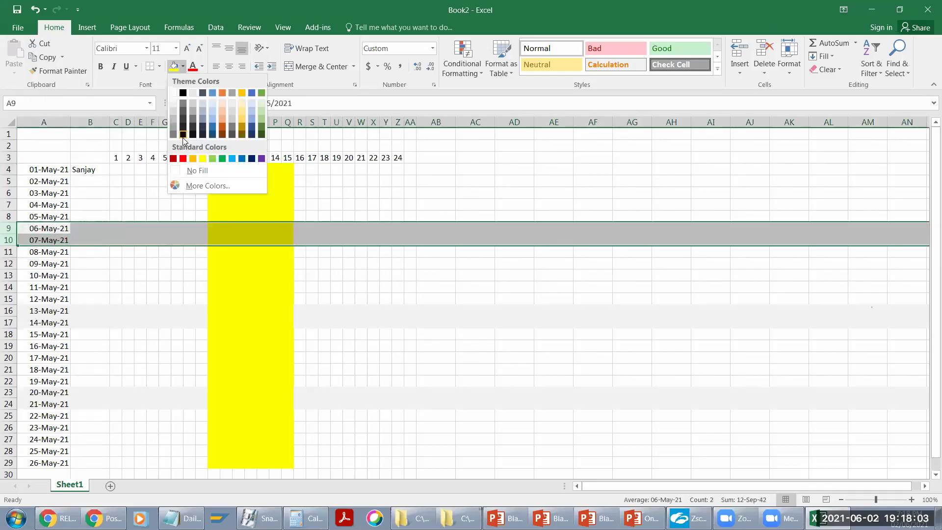
click(172, 103)
drag(20, 311, 19, 323)
click(175, 66)
drag(8, 392, 8, 403)
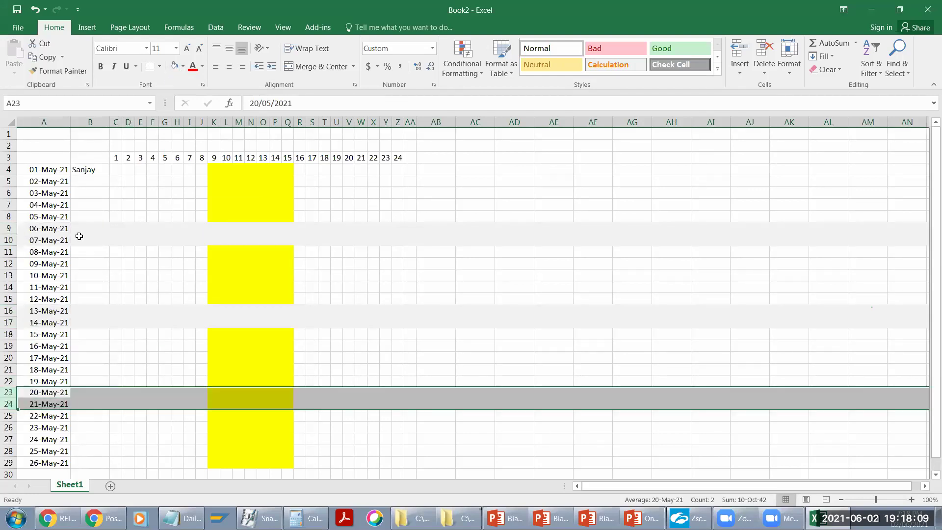
click(175, 67)
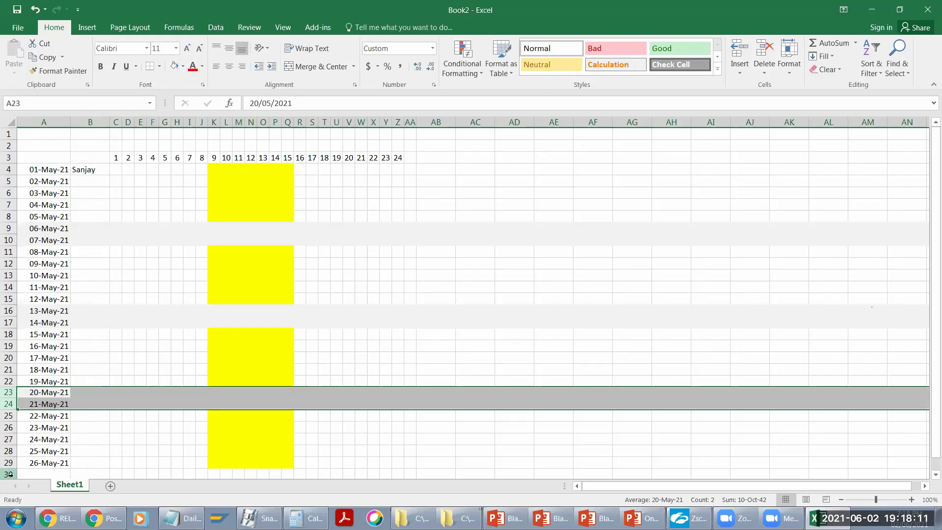
Step: Highlight the cells beneath 9 to 15 for 6–7 May, the yellow 1–5 May block, and the 1 May cells K4:Q4
click(10, 474)
click(928, 352)
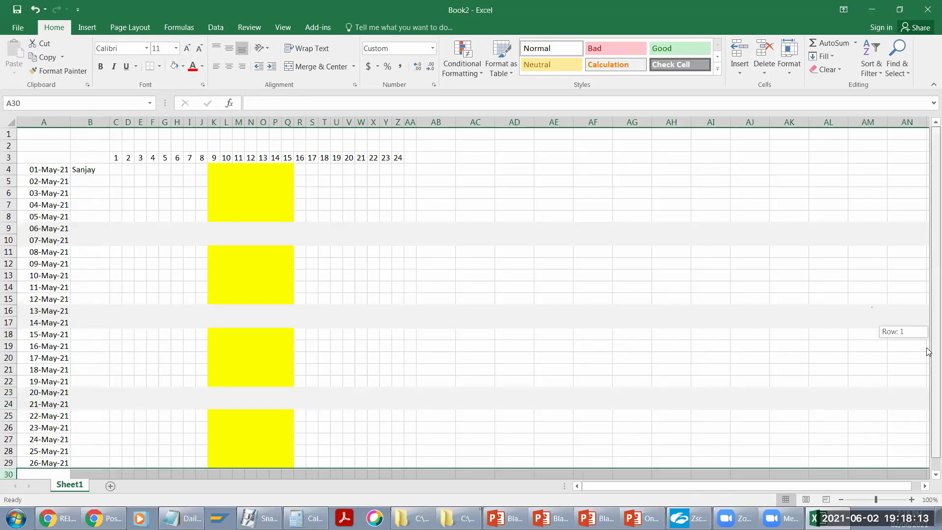
drag(928, 352, 927, 357)
click(215, 158)
drag(214, 216, 287, 230)
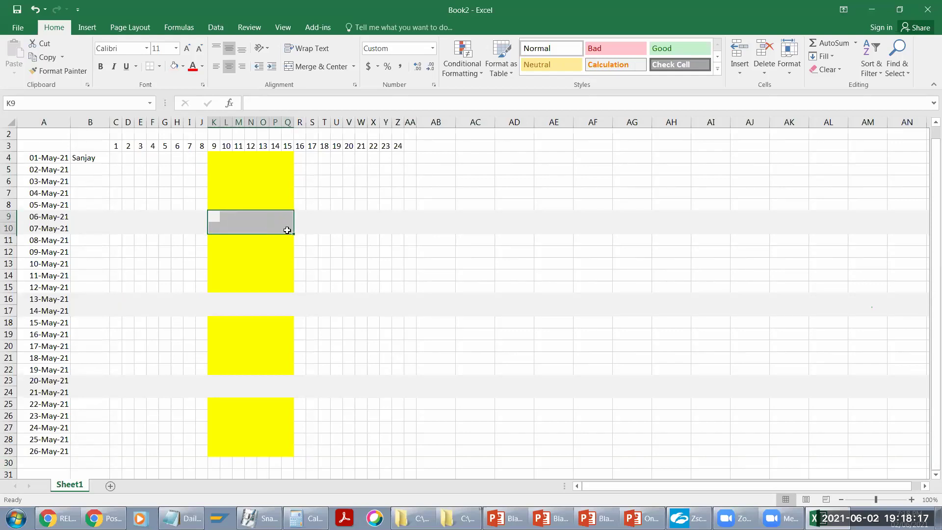
click(215, 158)
drag(214, 158, 284, 209)
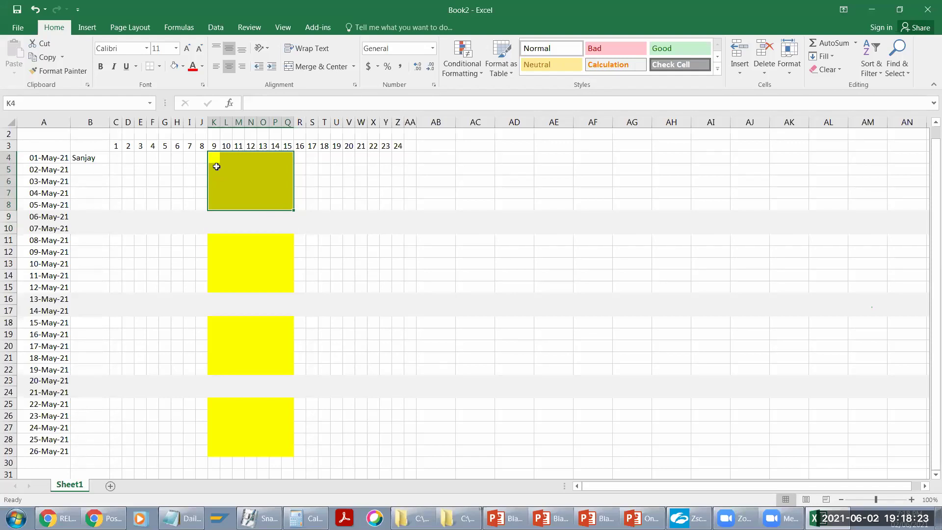
drag(216, 158, 285, 158)
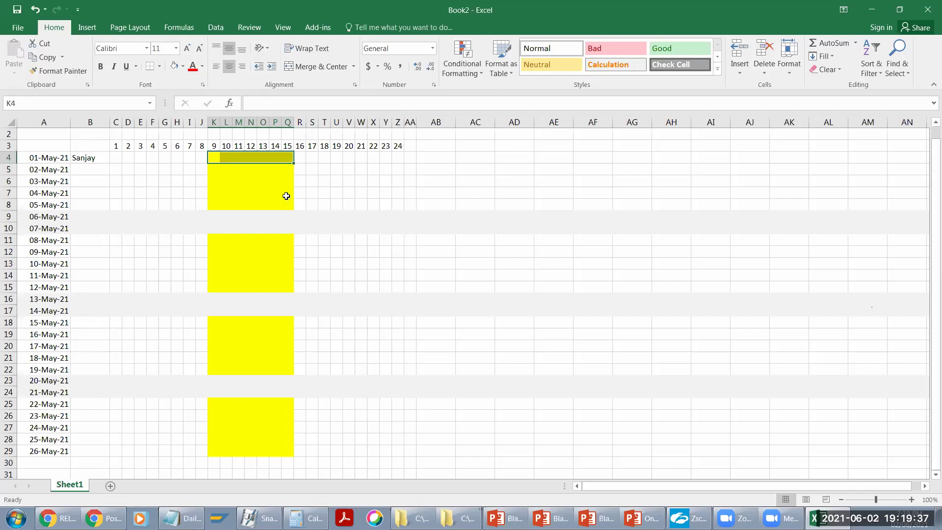
Step: Switch to the Day 02 Marathi presentation in PowerPoint and bring up slide 13, भाजी मार्केट
click(596, 518)
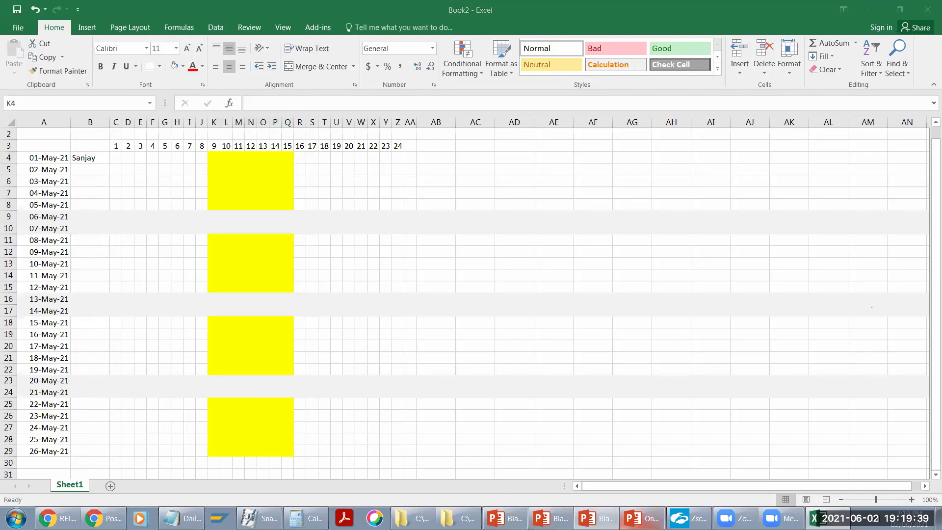
click(643, 518)
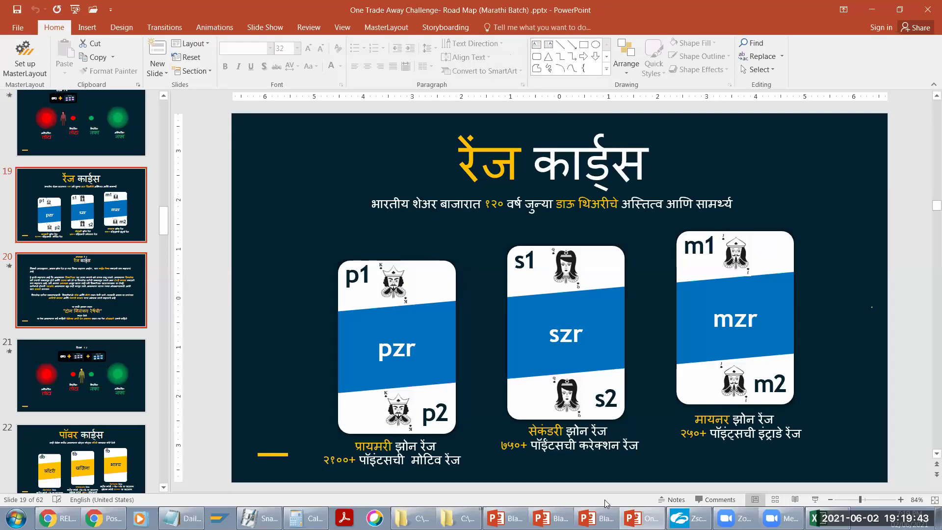
click(596, 518)
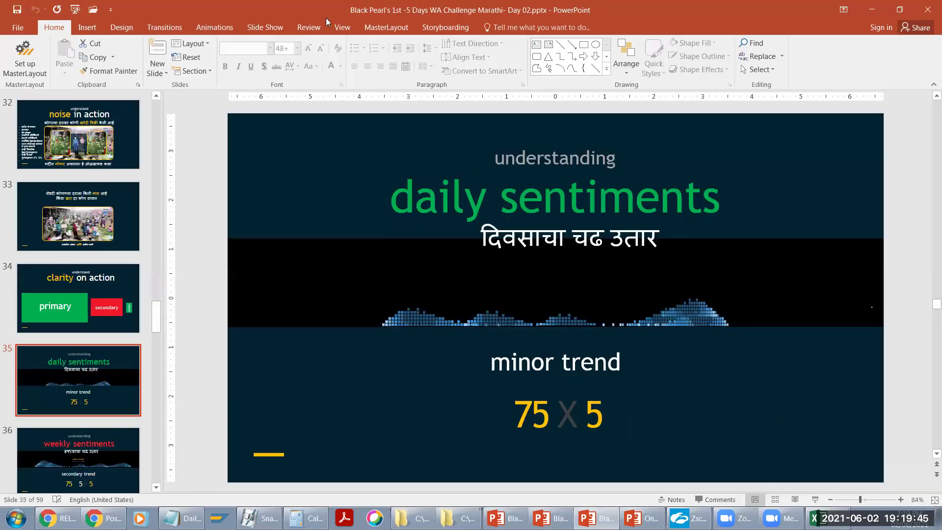
drag(158, 315, 161, 230)
scroll(95, 253, up, 10)
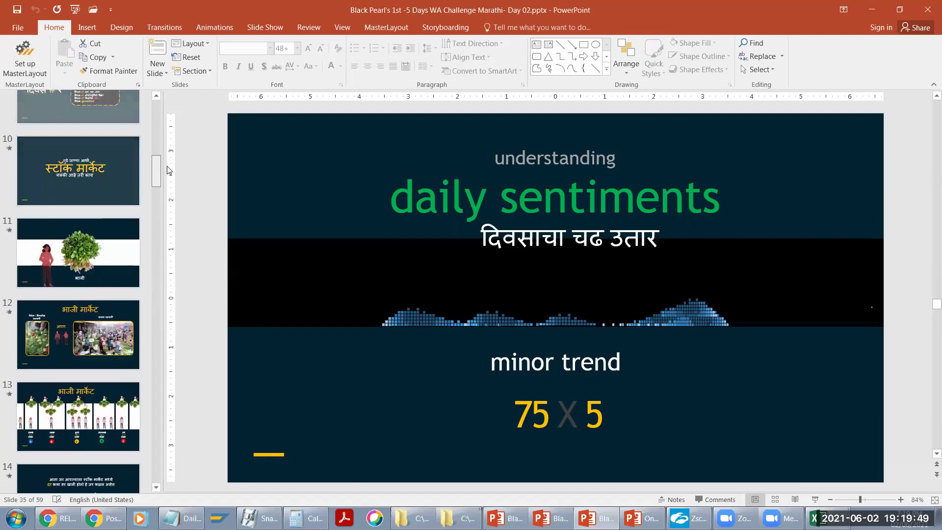
click(95, 253)
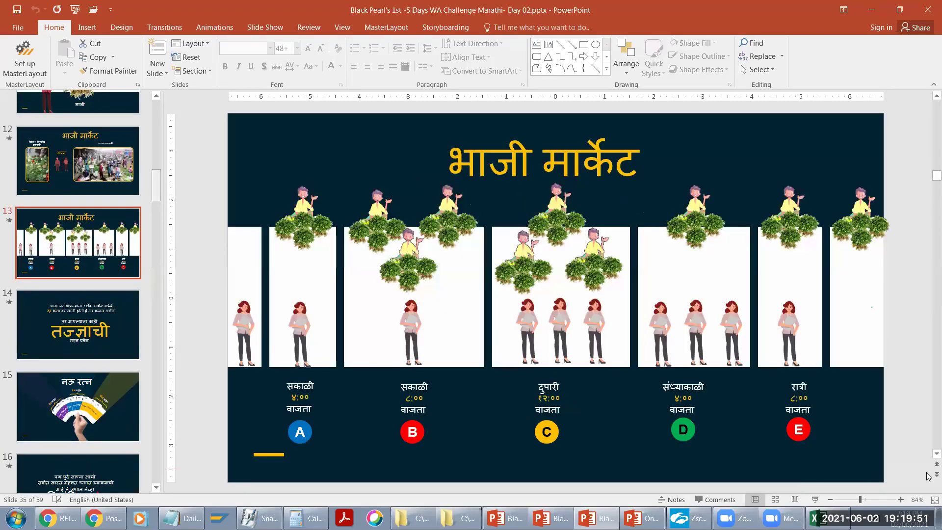
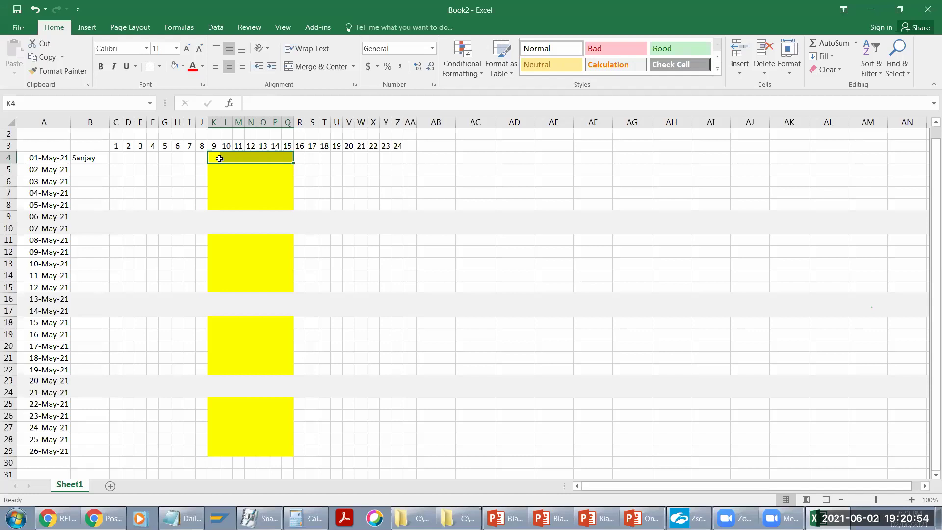
Step: Return to the Day 02 PowerPoint deck and present slide 30, timestamp, full screen before closing the show
click(596, 518)
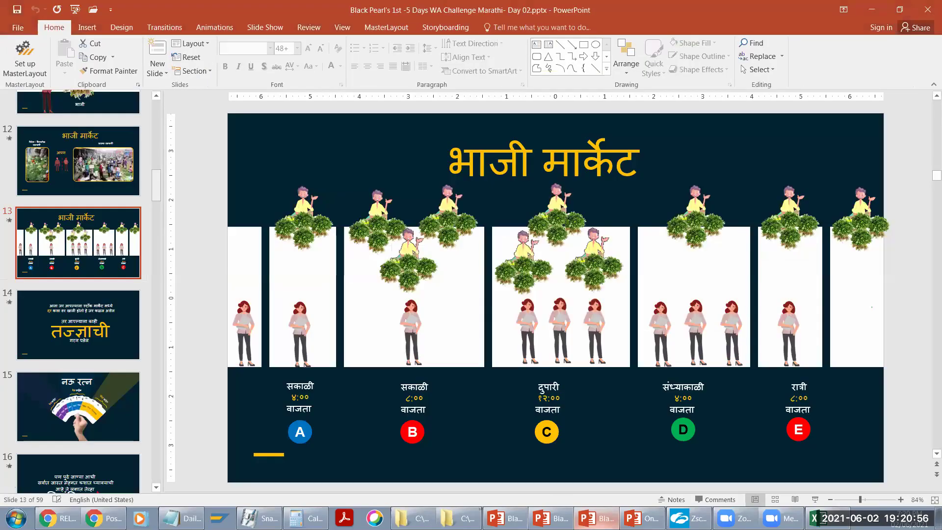
drag(155, 198, 154, 310)
click(52, 178)
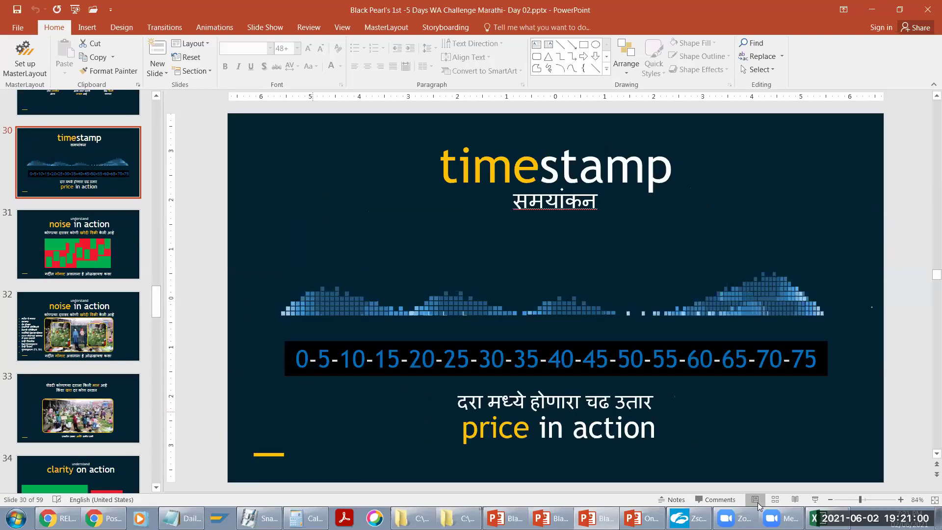
click(814, 499)
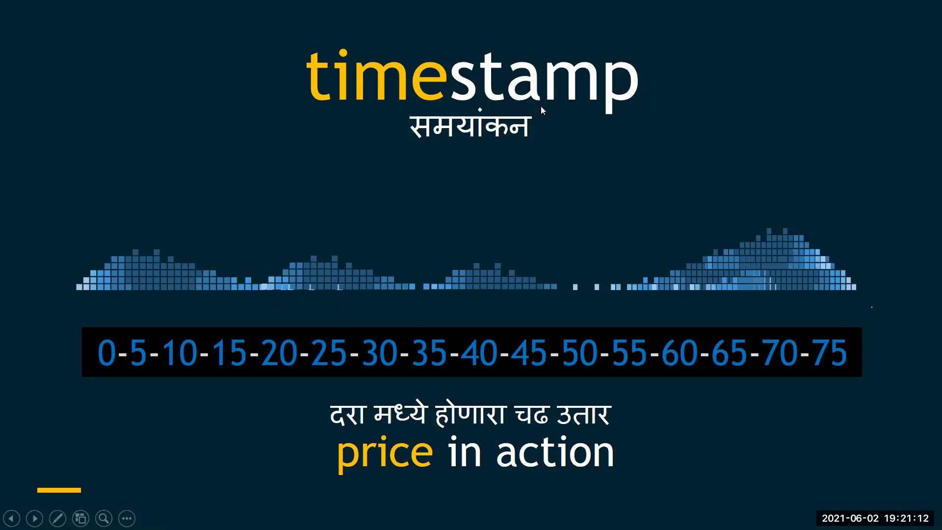
key(Escape)
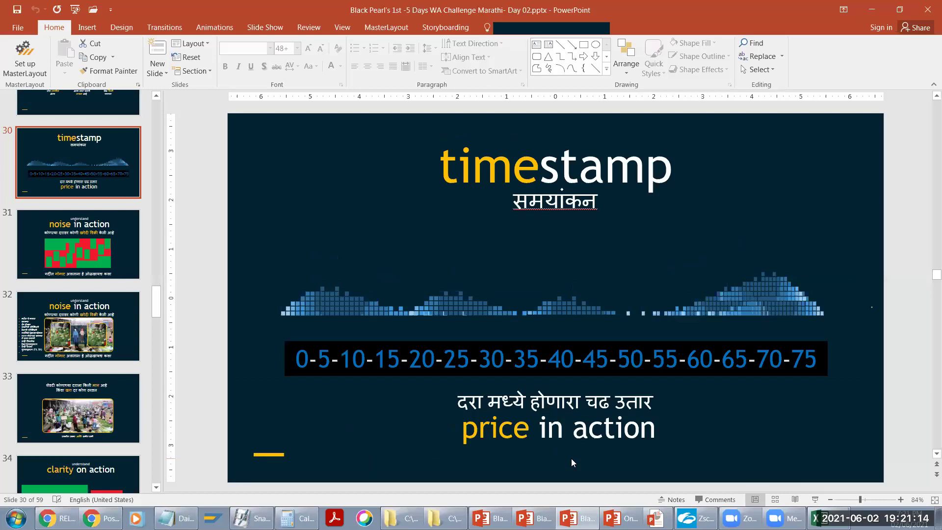
Step: Switch to the Excel workbook and point out the 1 May cells beneath 10, 11, 12 and 13 in turn
click(815, 518)
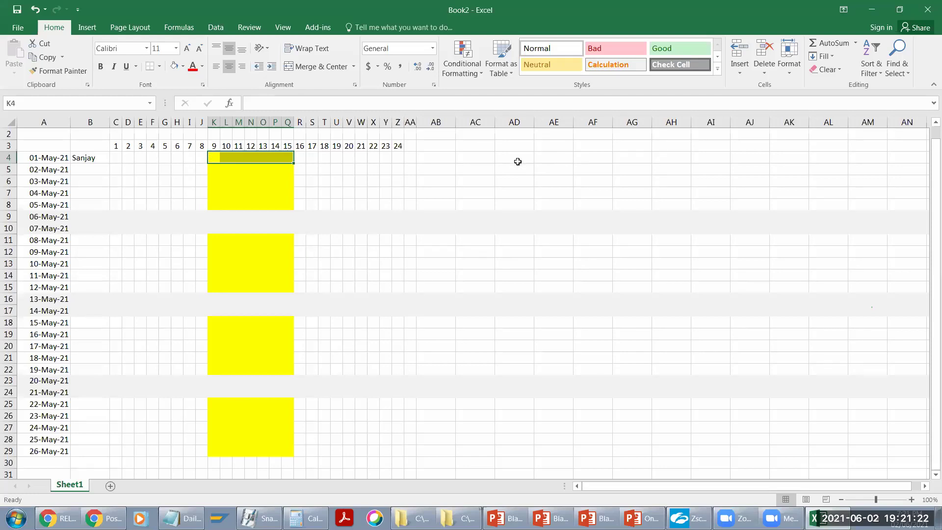
click(223, 157)
click(238, 157)
click(250, 157)
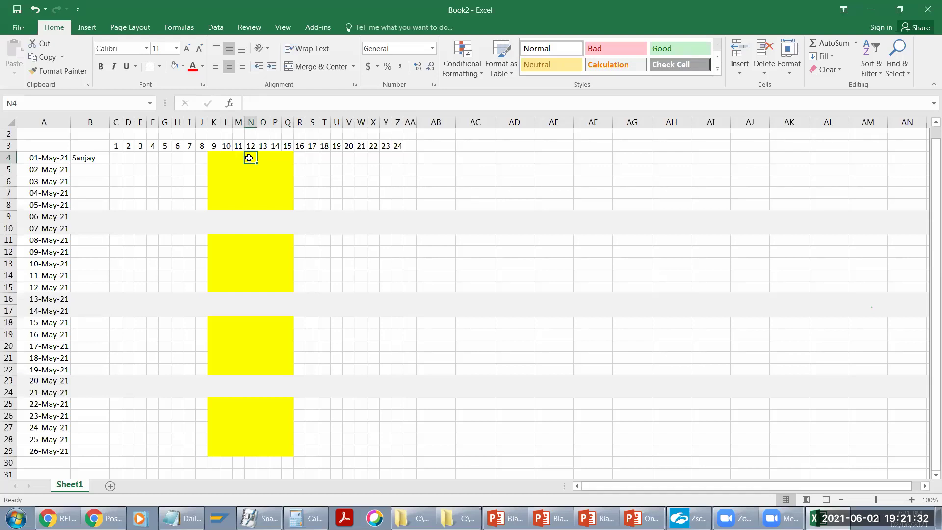
click(266, 158)
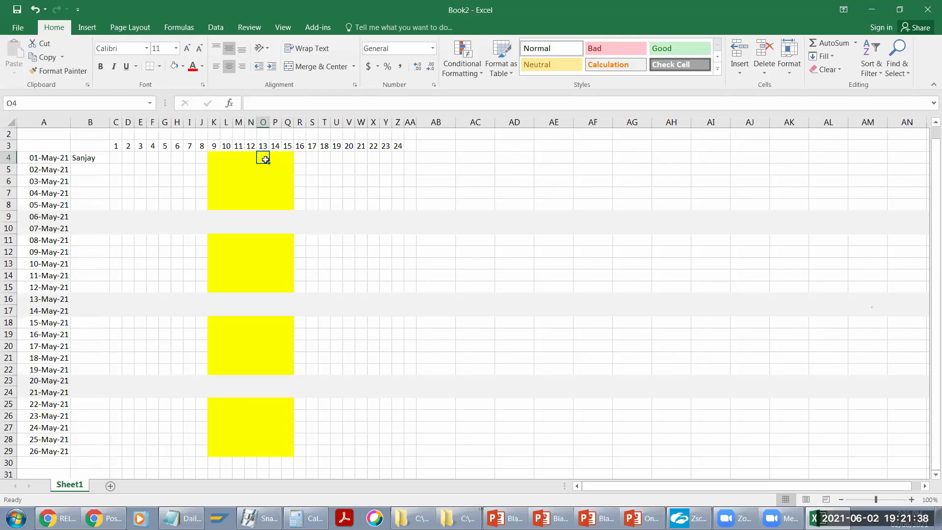
Step: Enter 6 in cell AD4 and 15 in cell AD5, beside the date grid
click(505, 158)
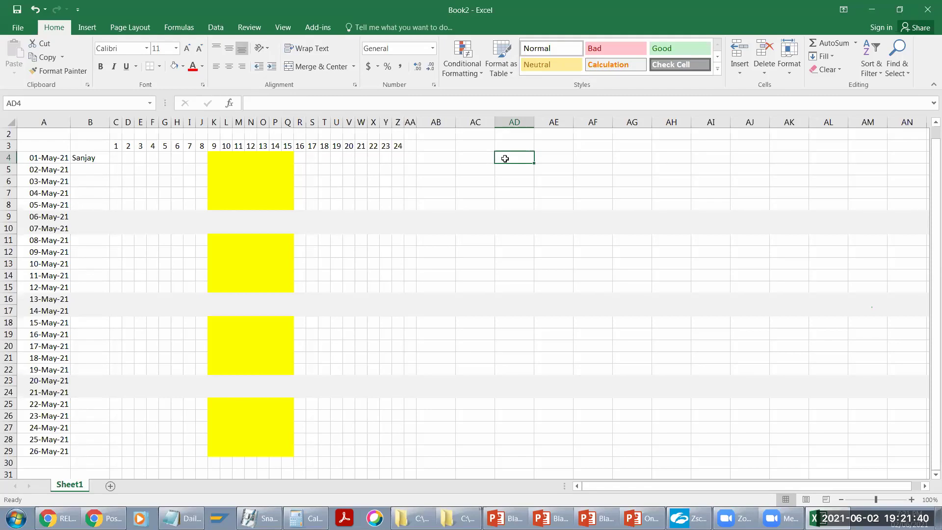
text(37)
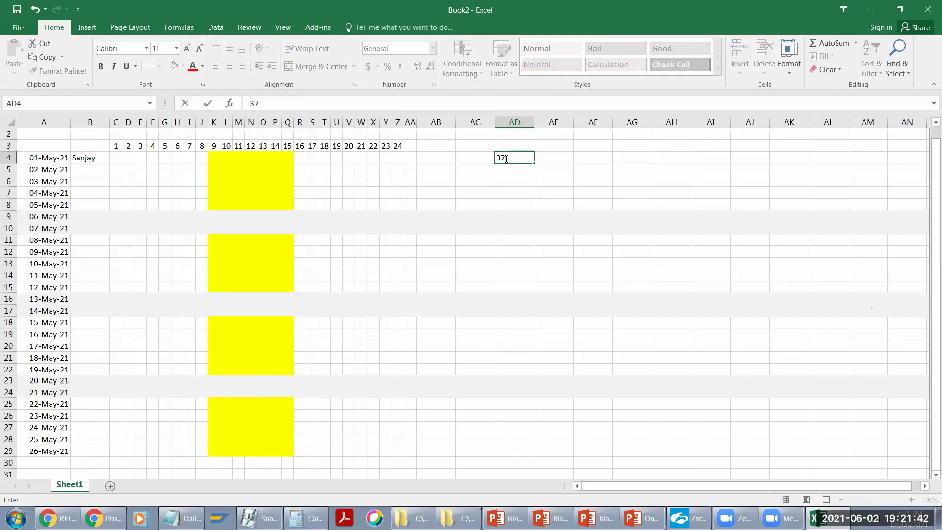
key(BackSpace)
key(BackSpace)
text(6)
key(Return)
text(15)
key(Return)
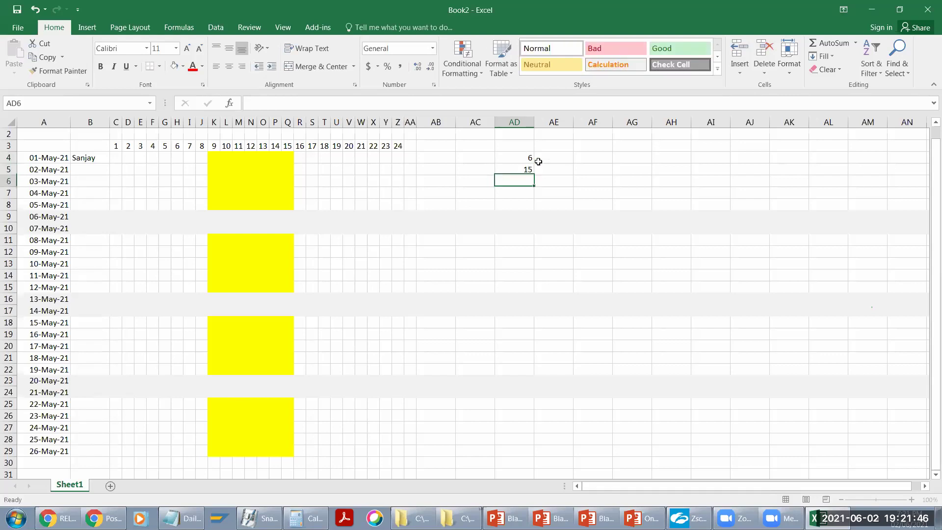
Step: Enter 60 in AE4 and multiply it by the 6 in AF4 with the formula =AE4*AD4
click(546, 158)
text(60)
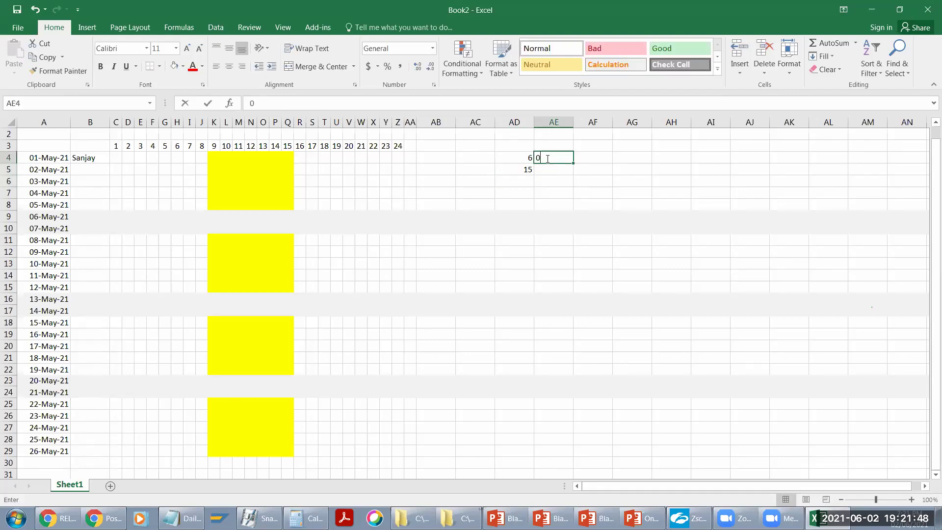
click(581, 158)
text(=)
click(557, 158)
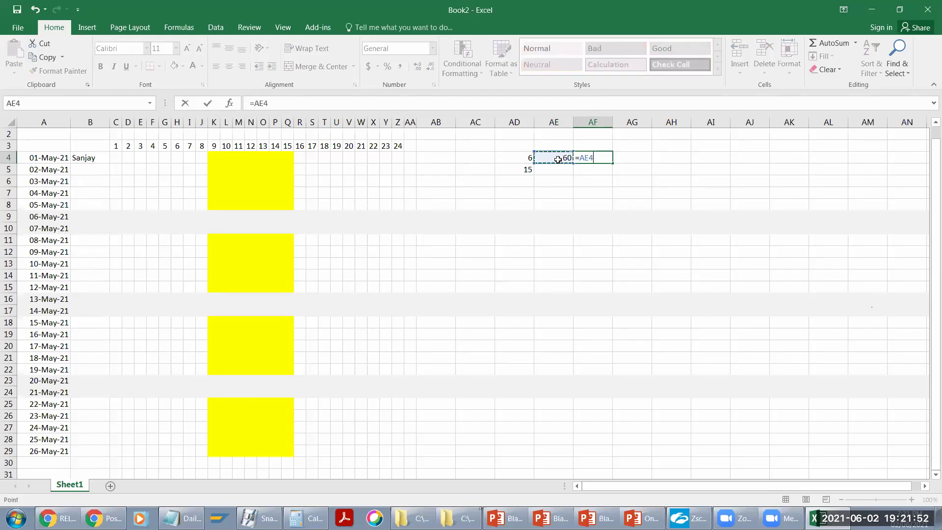
text(*)
click(527, 158)
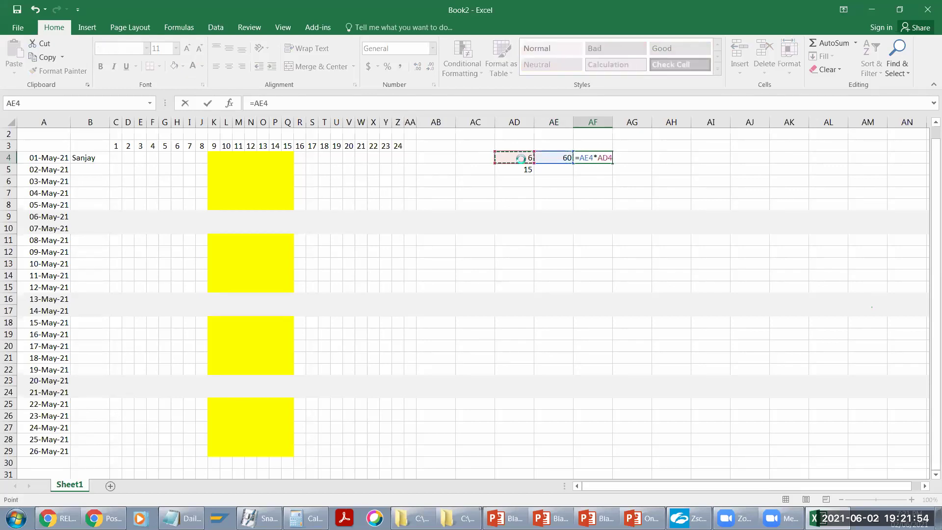
key(Return)
Step: Enter 15 in AF5 and add it to the product above with the formula =AF4+AF5 in AF6
text(15)
key(Return)
text(=)
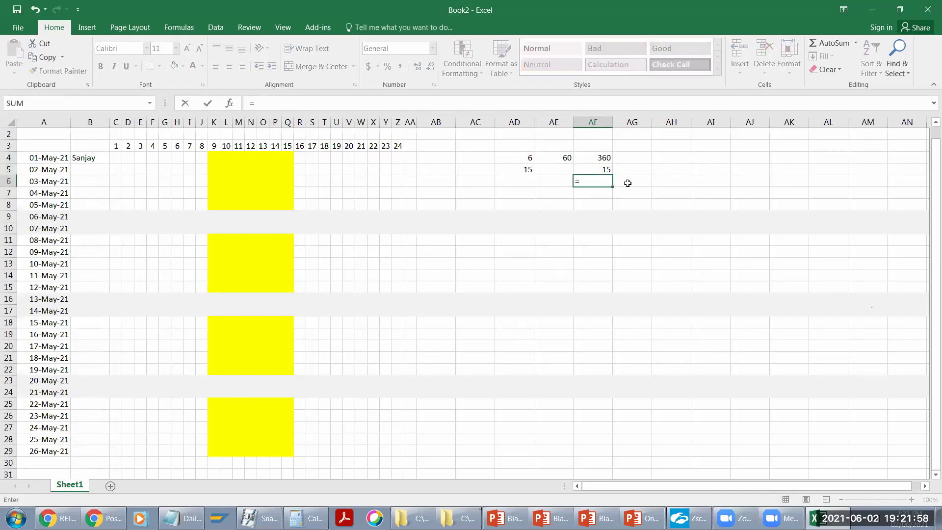
click(593, 158)
text(+)
click(591, 169)
key(Return)
Step: Point out the sum in AF6, the yellow 1 May cells K4:Q4, and the sum again
click(588, 178)
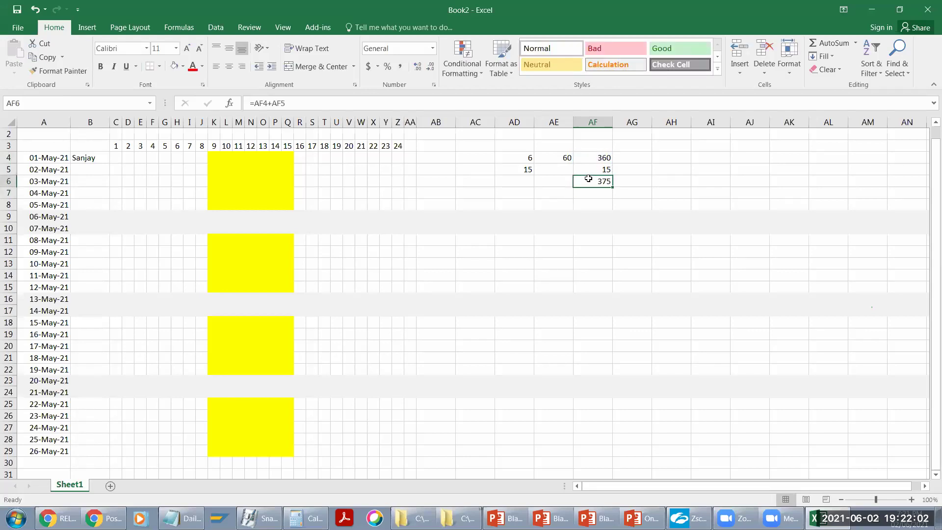
drag(212, 157, 287, 155)
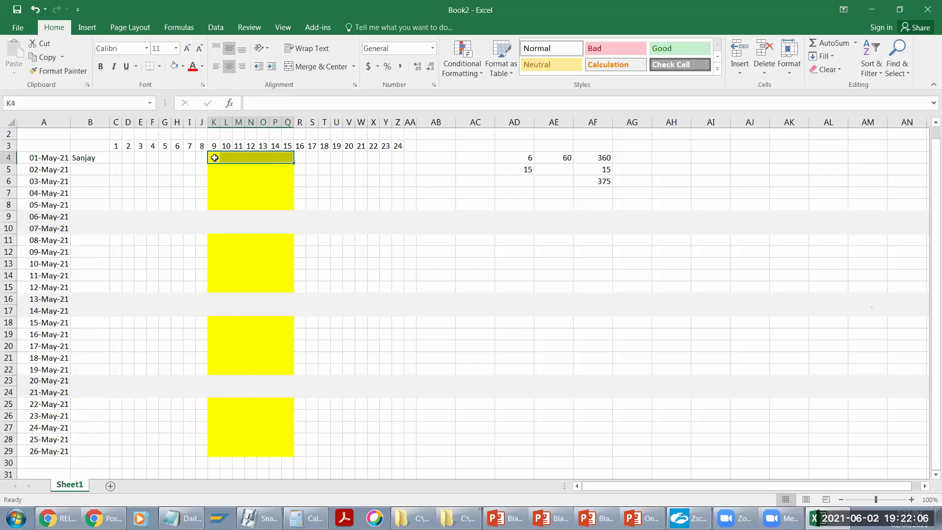
click(604, 182)
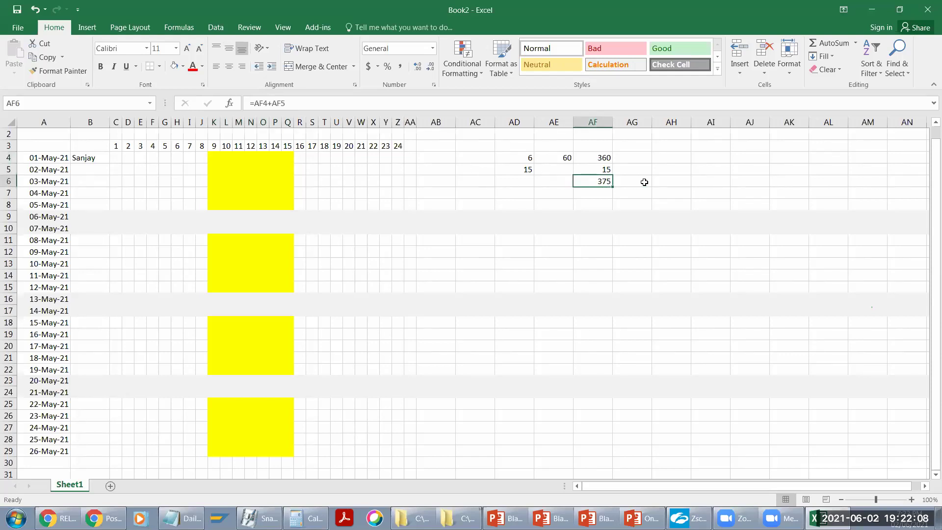
Step: Label the sum in AF6 with Intraday Trader in cell AG6 and widen column AG to fit the text
click(644, 182)
text(INtr)
key(BackSpace)
key(BackSpace)
key(BackSpace)
text(ntraday)
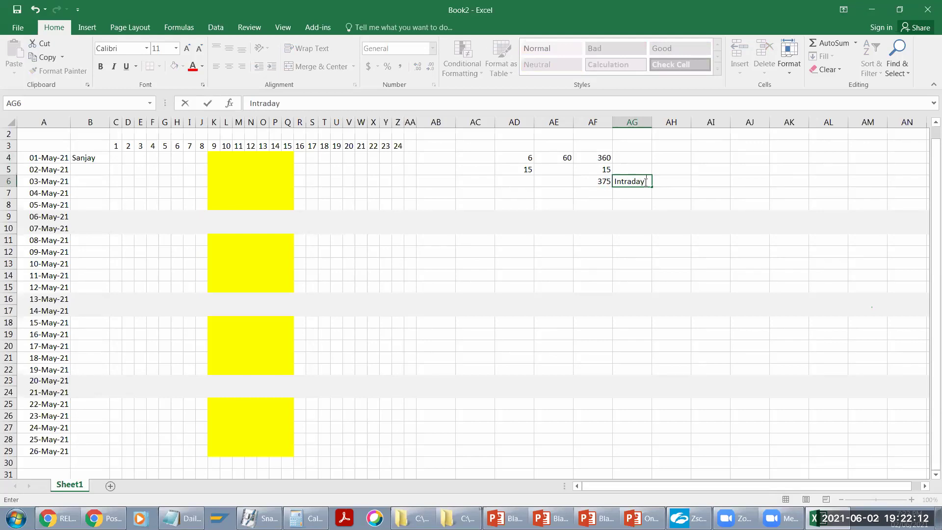
text( Trader)
click(639, 200)
double_click(651, 122)
Step: Point out the yellow 1 May cells and the daily calculation, and enter 1 Day in AE6
drag(218, 157, 289, 158)
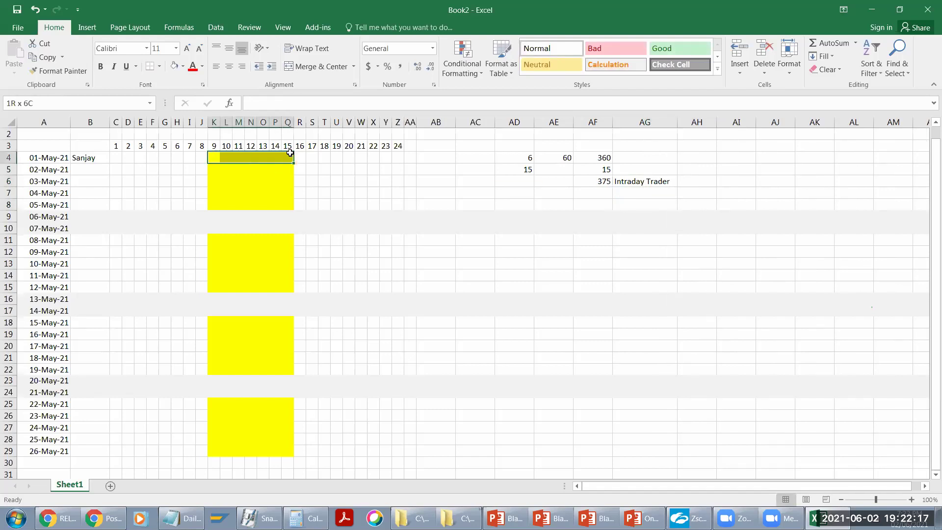
click(647, 179)
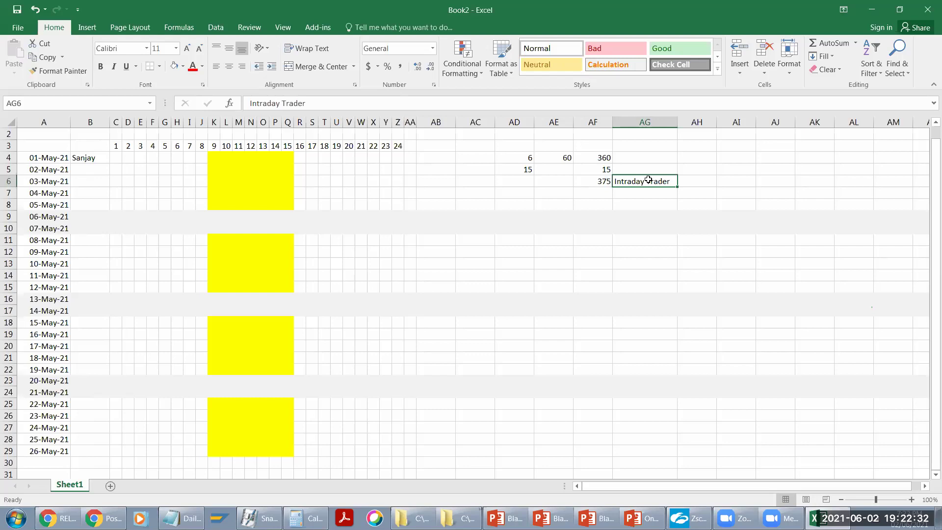
click(595, 185)
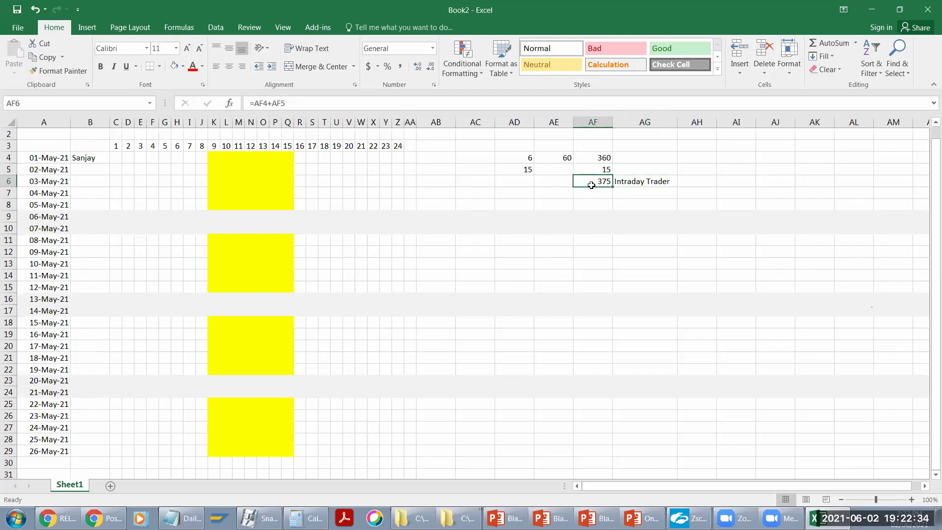
drag(522, 160, 602, 183)
click(576, 182)
click(548, 182)
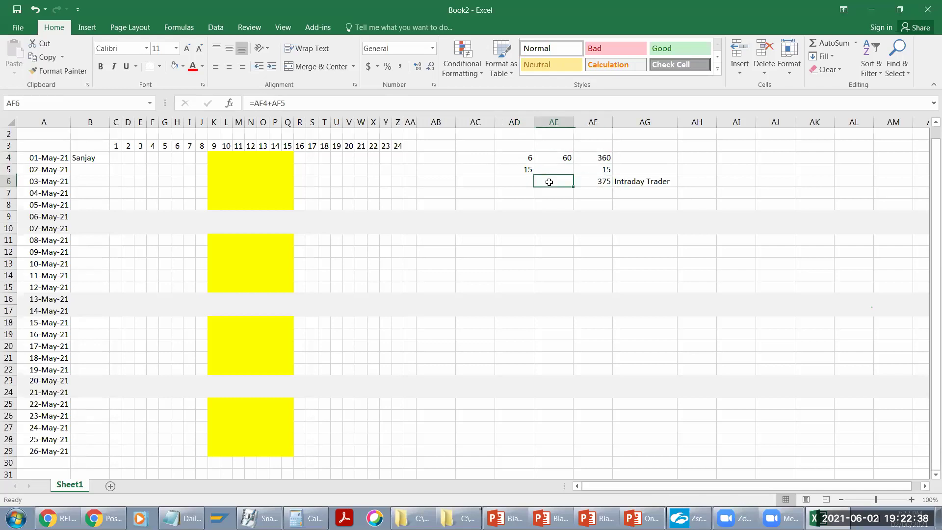
text(1 Day)
key(Return)
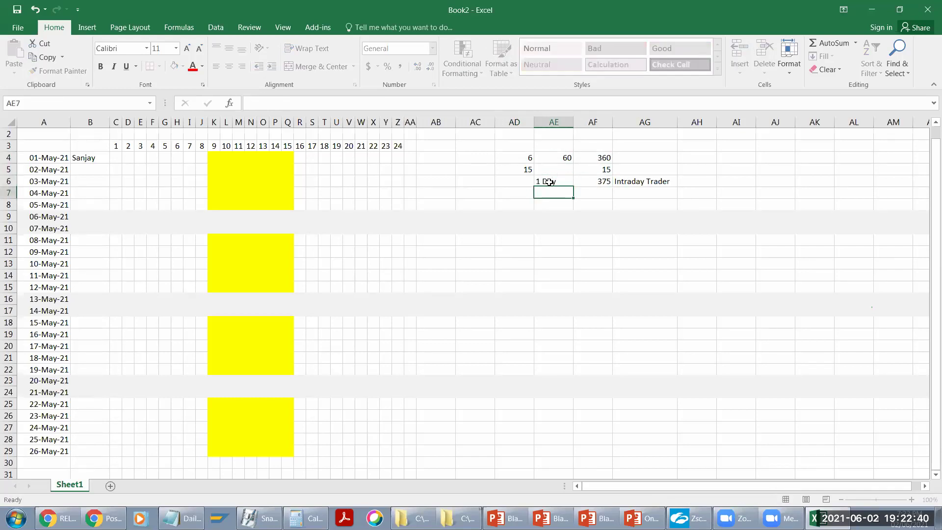
Step: Point out the first block of five yellow days and enter 5 Day in AE7
drag(216, 156, 222, 206)
click(549, 194)
text(5 Day)
key(Return)
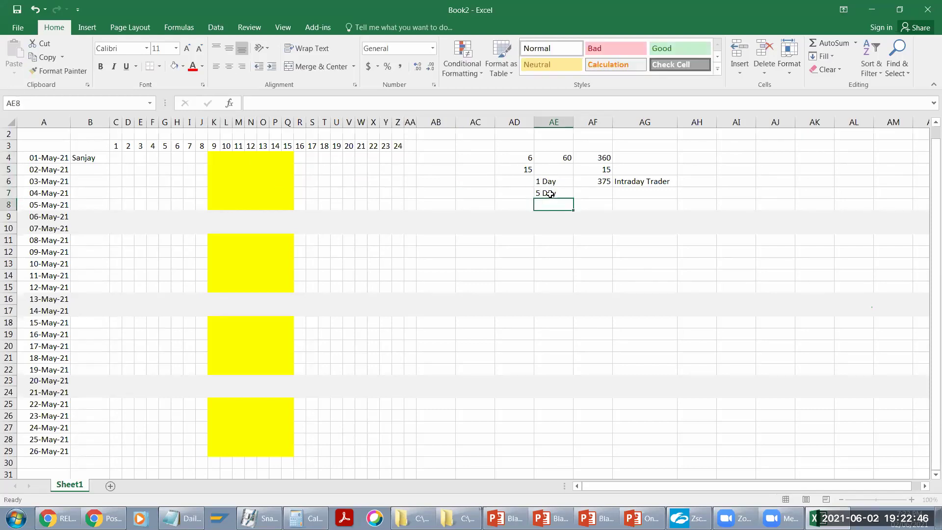
Step: Calculate the five-day minutes in AF7 with the formula =AF6*5
click(597, 194)
text(=)
click(601, 180)
text(*)
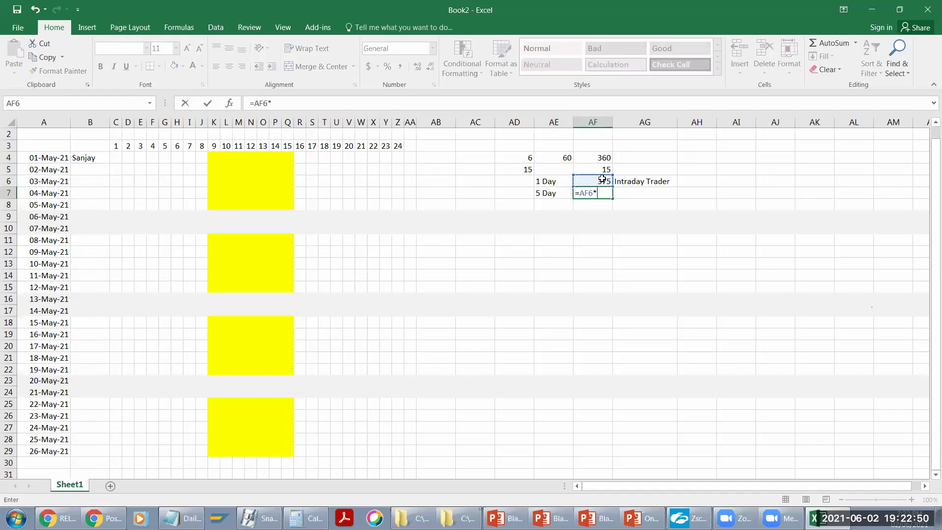
text(5)
key(Return)
click(594, 192)
click(627, 183)
click(591, 192)
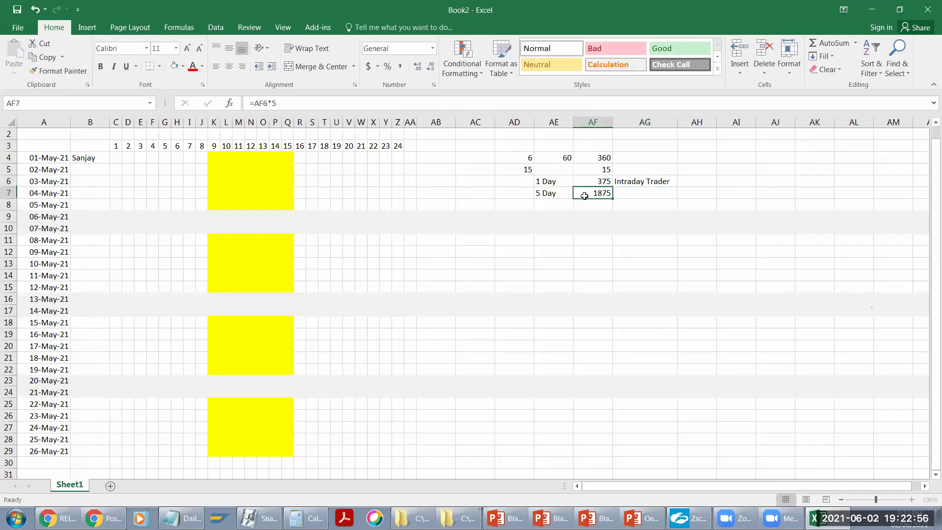
click(637, 182)
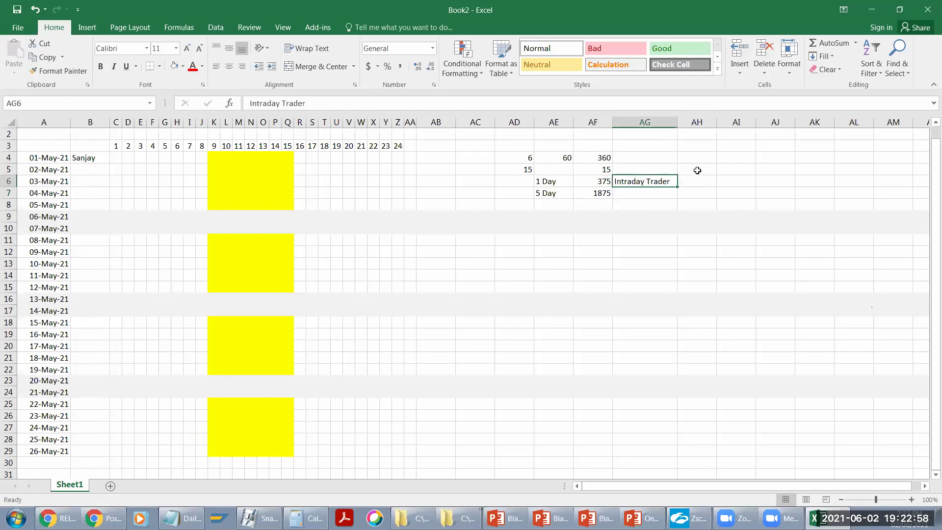
Step: Enter Min in cell AH5
click(697, 171)
text(Min)
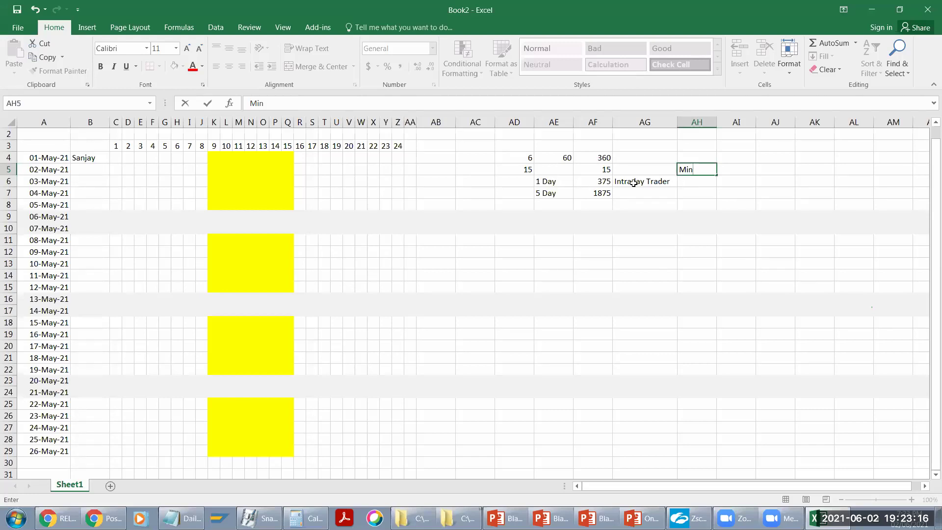
click(567, 153)
Step: Move the 1 Day and 5 Day rows, AE6:AH7, two rows down to start at AE8
drag(542, 182, 688, 197)
drag(533, 196, 548, 219)
click(585, 189)
Step: Add a row above 1 Day with 1 Hour in AE7 and 60 in AF7
click(554, 192)
text(1 Hou)
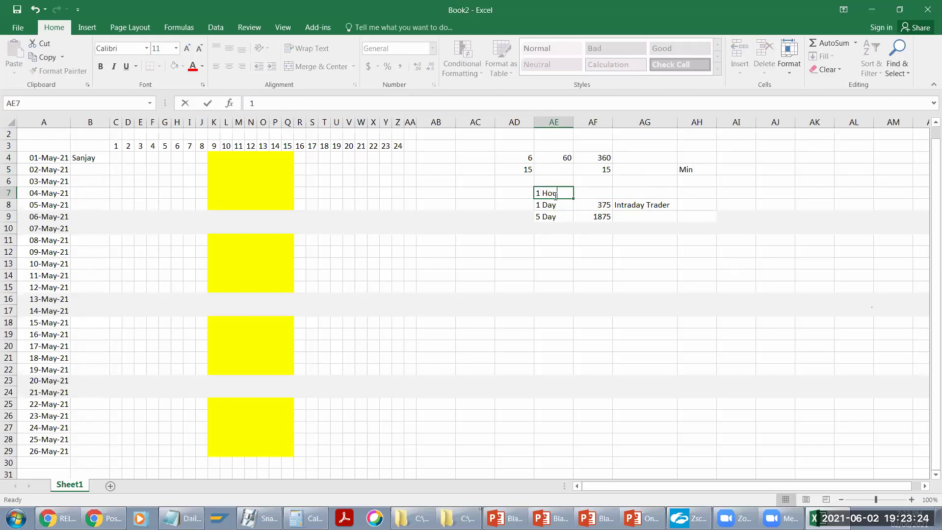
text(r)
click(594, 193)
text(=AE4+AE5)
key(Return)
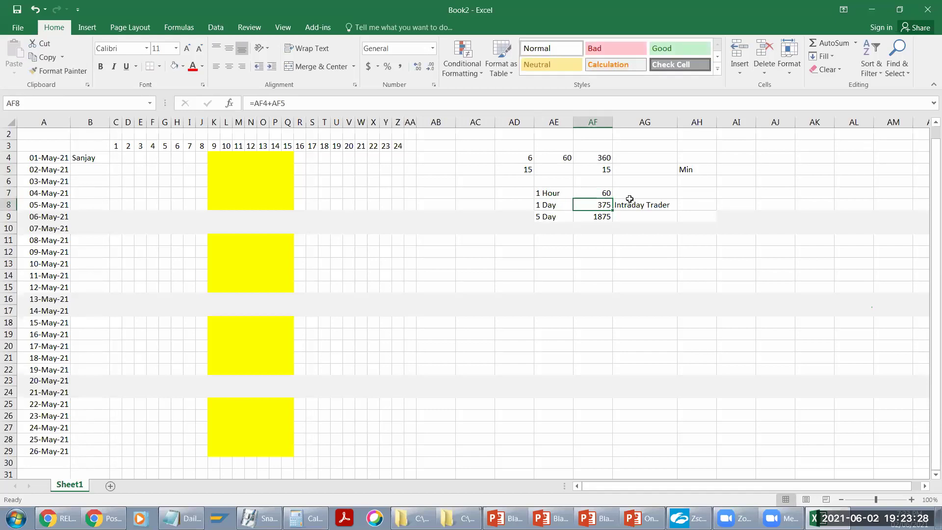
Step: Label the 1 Hour row with Scalper in AG7
click(630, 195)
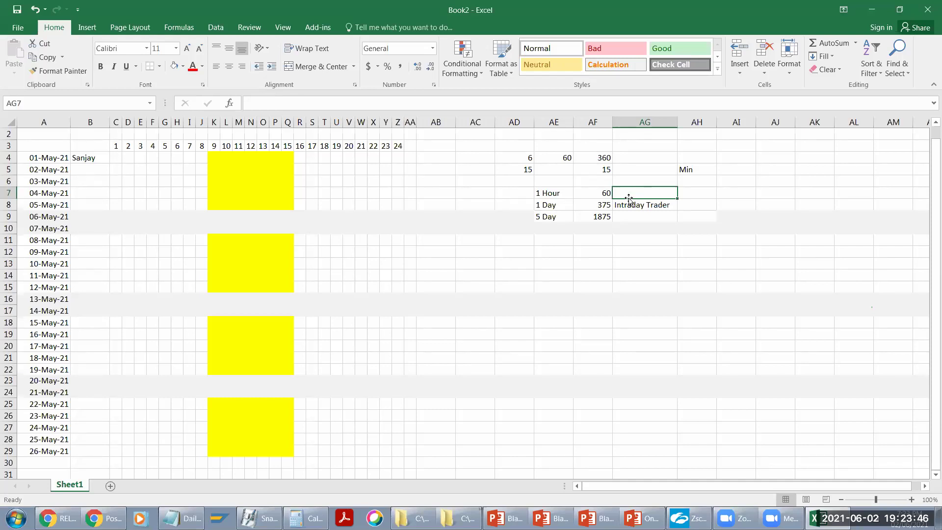
text(Sca)
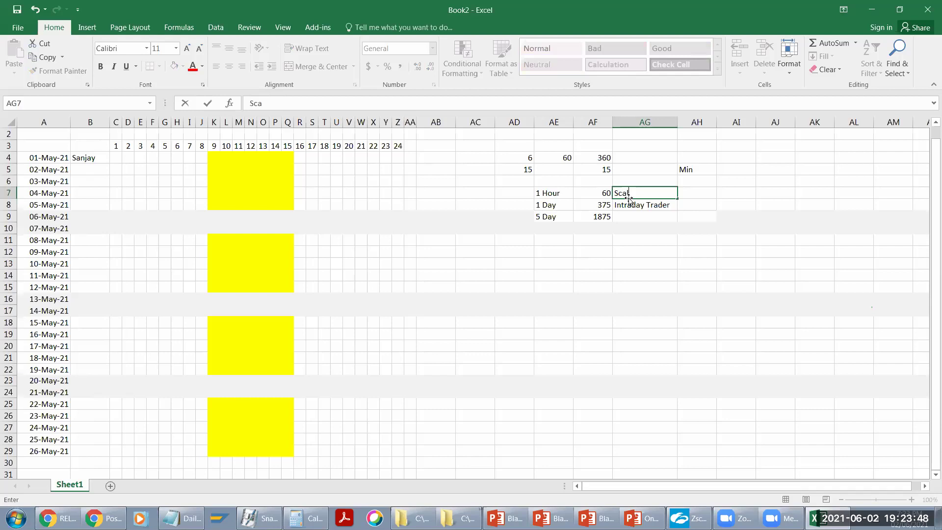
text(lper)
key(Return)
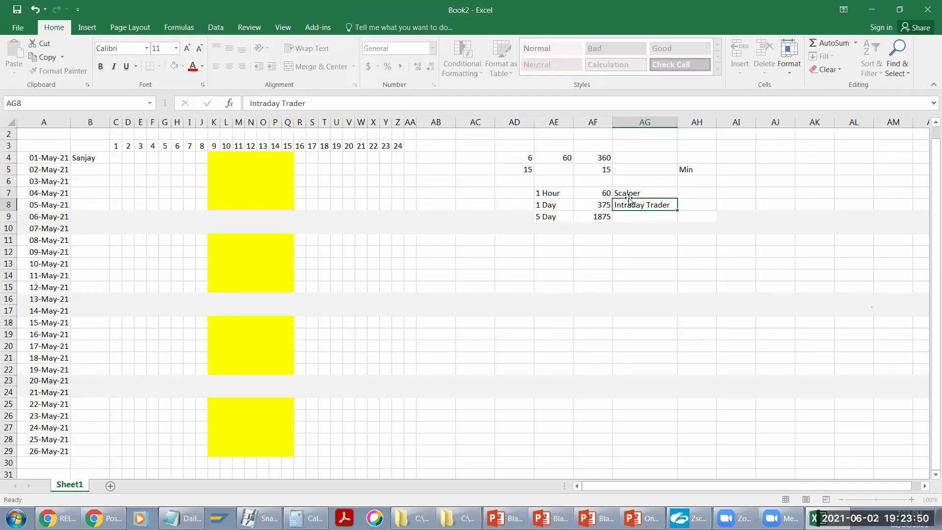
Step: Enter Vyapari in AG6, above the Scalper label
click(637, 180)
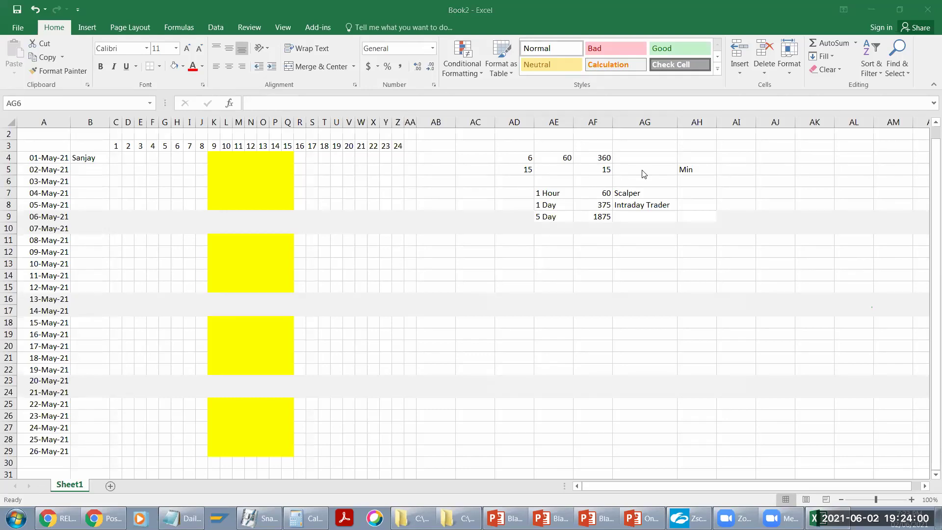
click(628, 184)
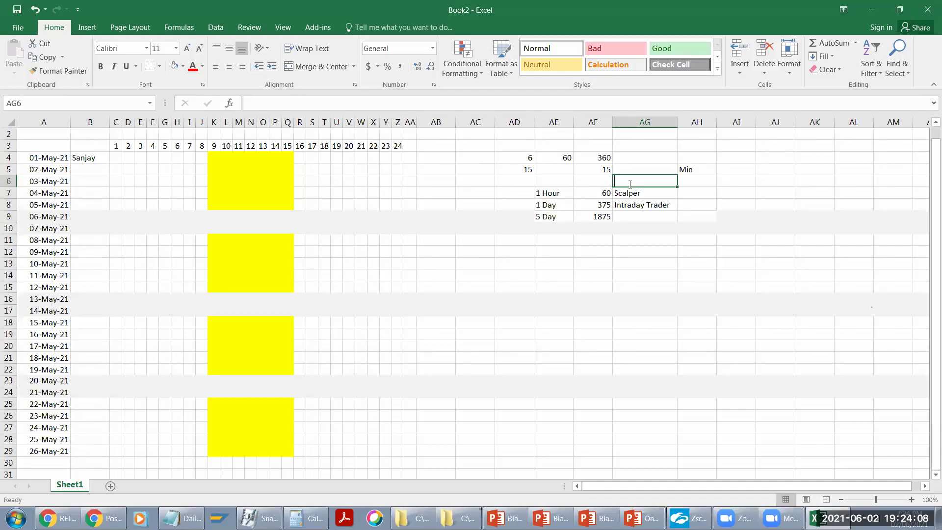
text(Vyapari)
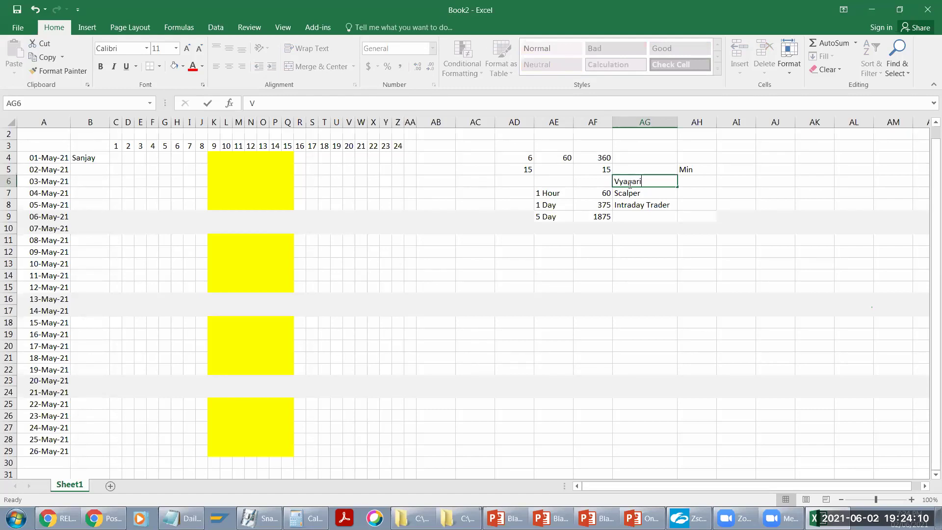
key(Return)
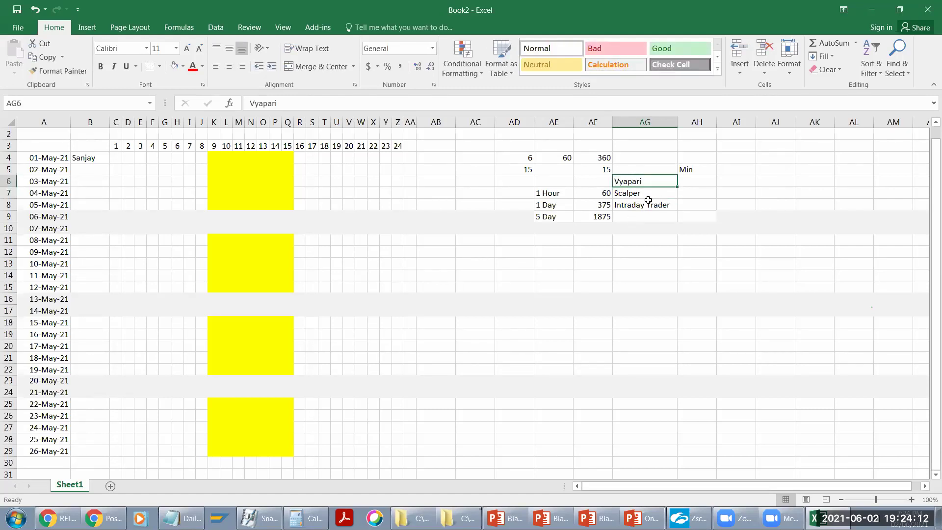
click(631, 192)
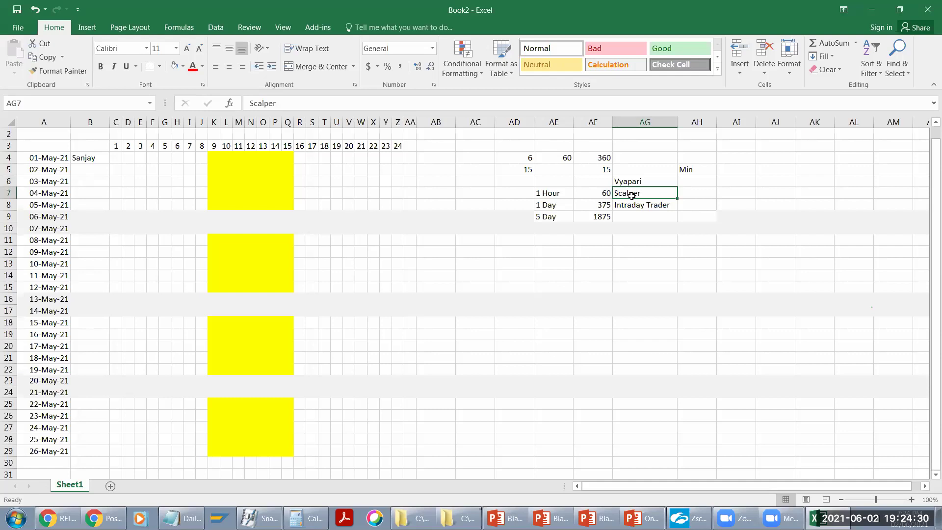
Step: Widen column AH and enter 5 in AH7 on the Scalper row
click(726, 122)
drag(717, 122, 739, 122)
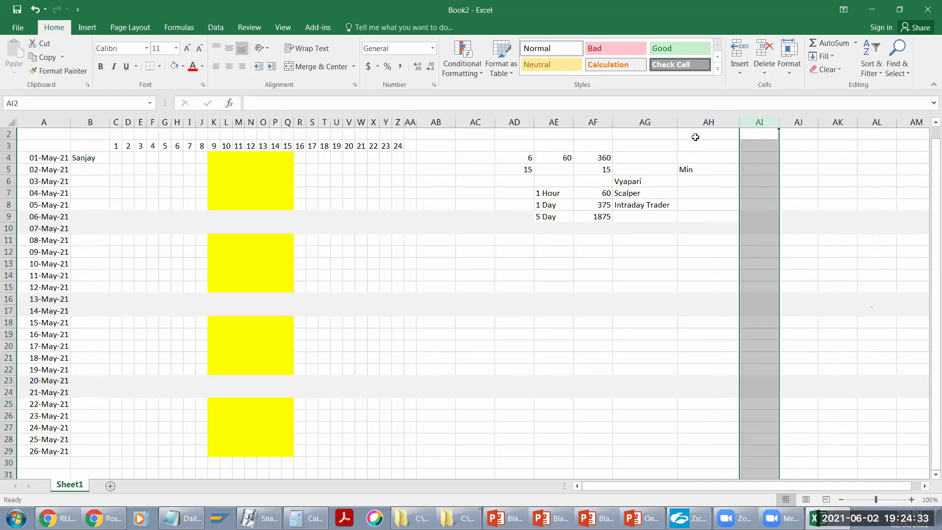
click(682, 171)
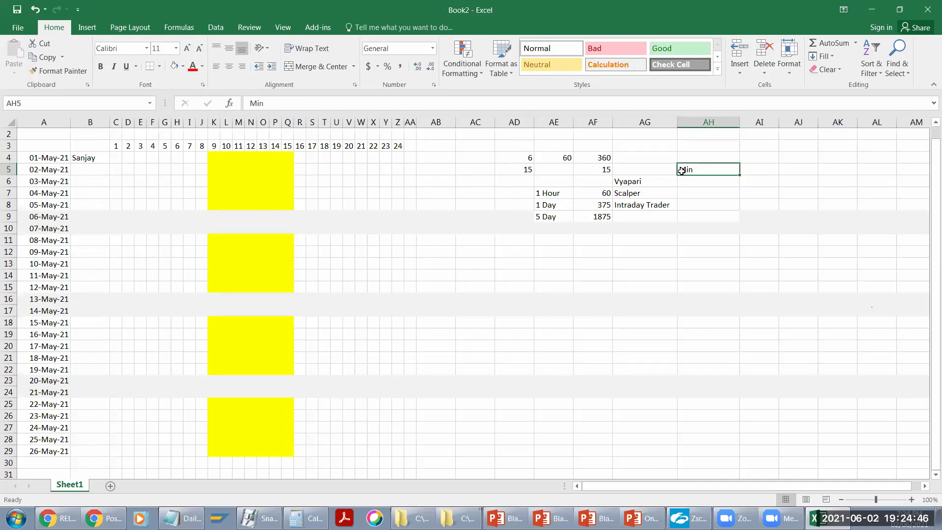
click(629, 194)
click(705, 192)
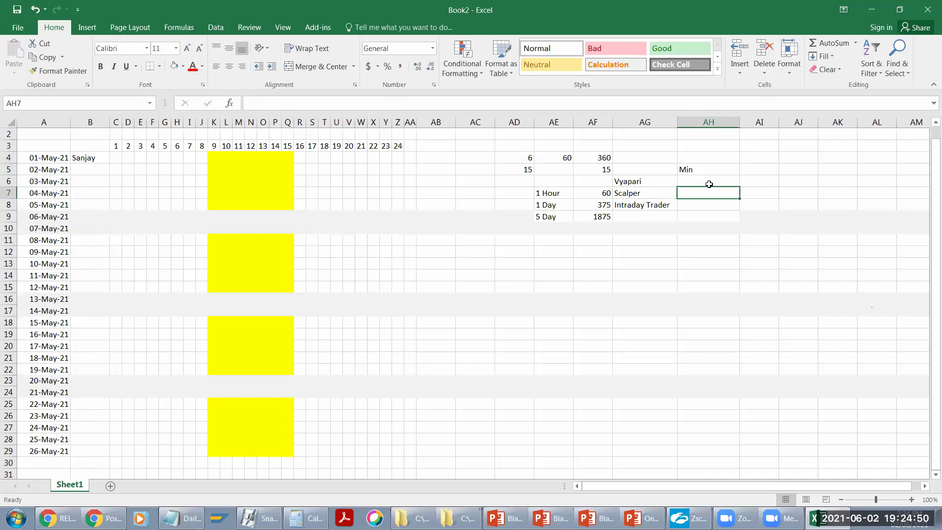
text(5)
key(Return)
Step: Enter 5.50 in AI7, correcting the mistyped separator
click(747, 192)
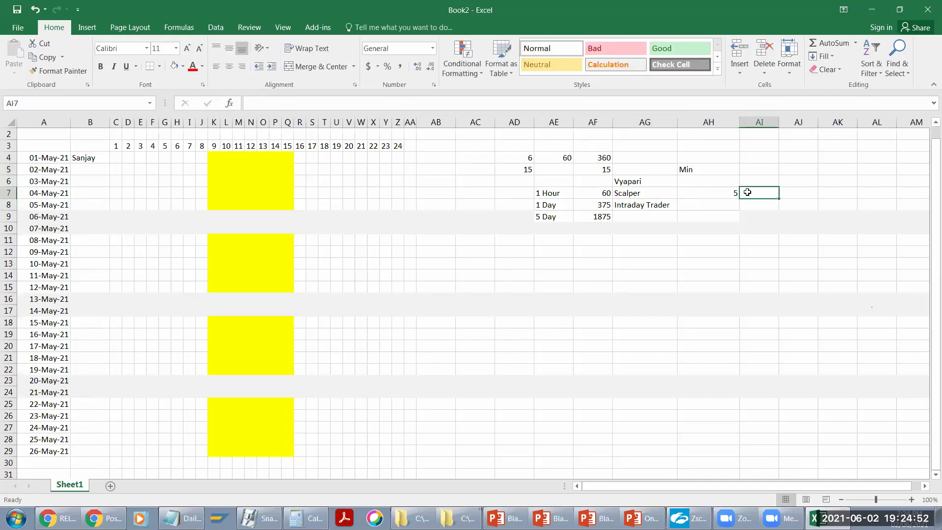
text(5)
text(.50)
key(Return)
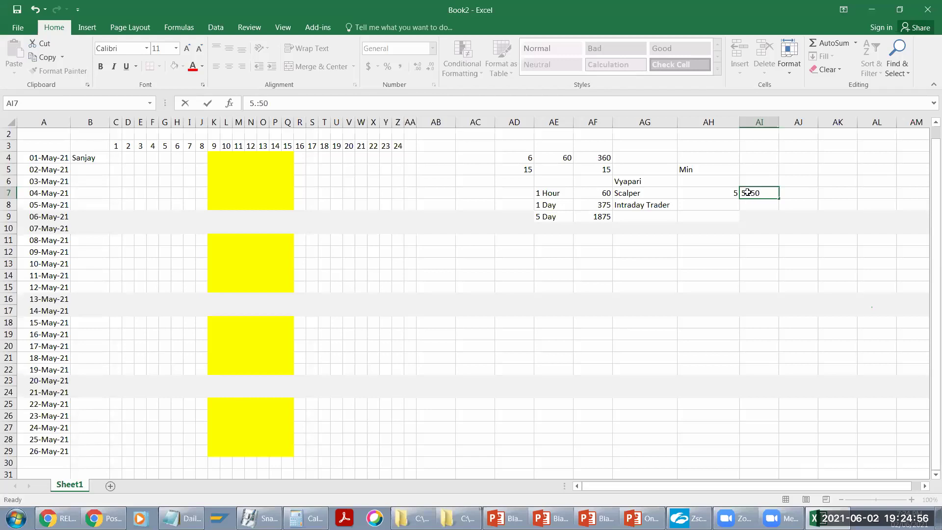
click(747, 193)
double_click(750, 195)
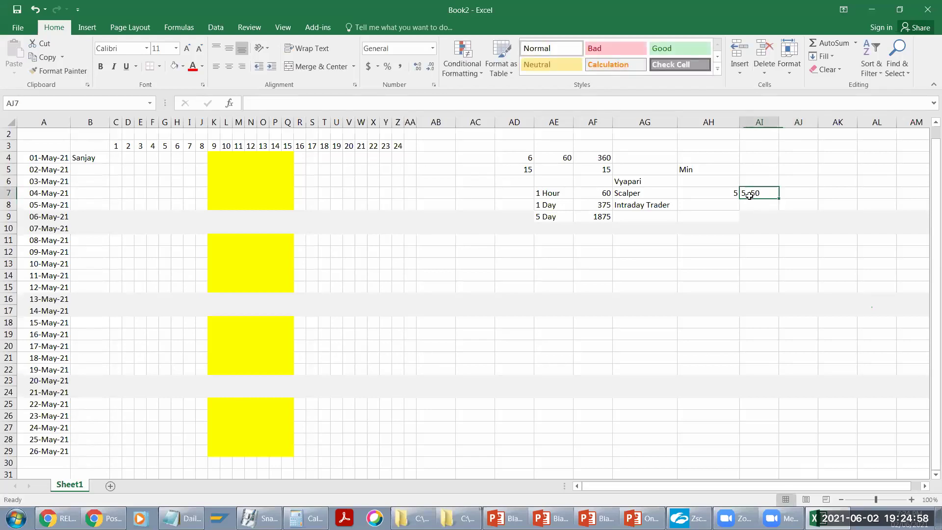
text(:)
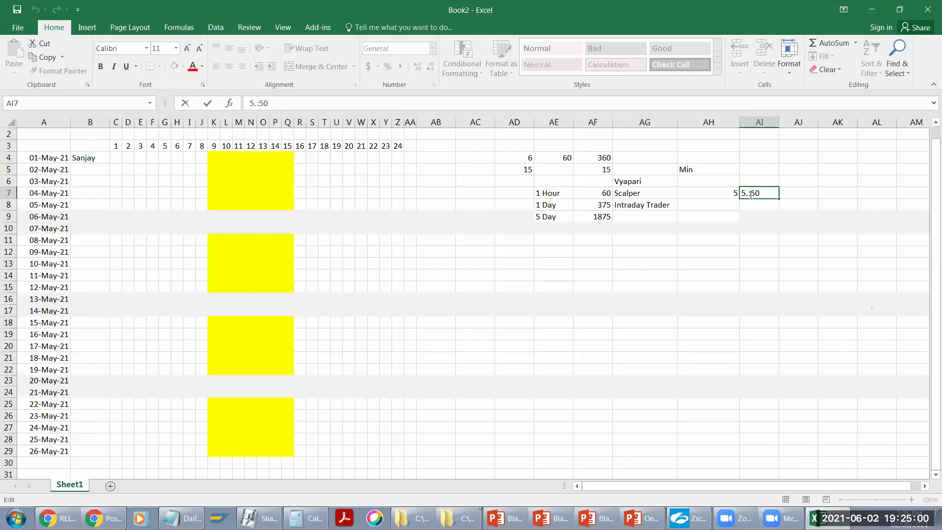
key(BackSpace)
Step: Enter 1000 in AJ7 on the Scalper row
click(796, 195)
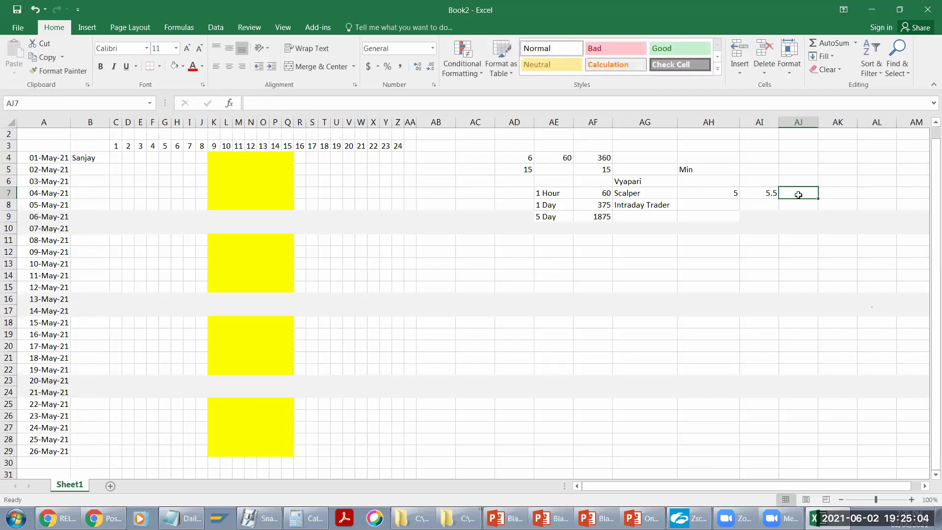
text(1000)
key(Return)
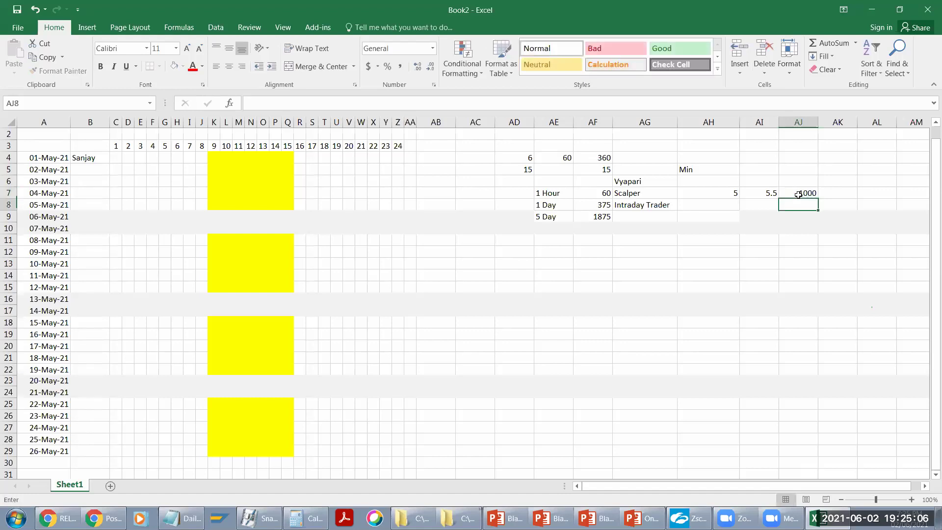
click(832, 192)
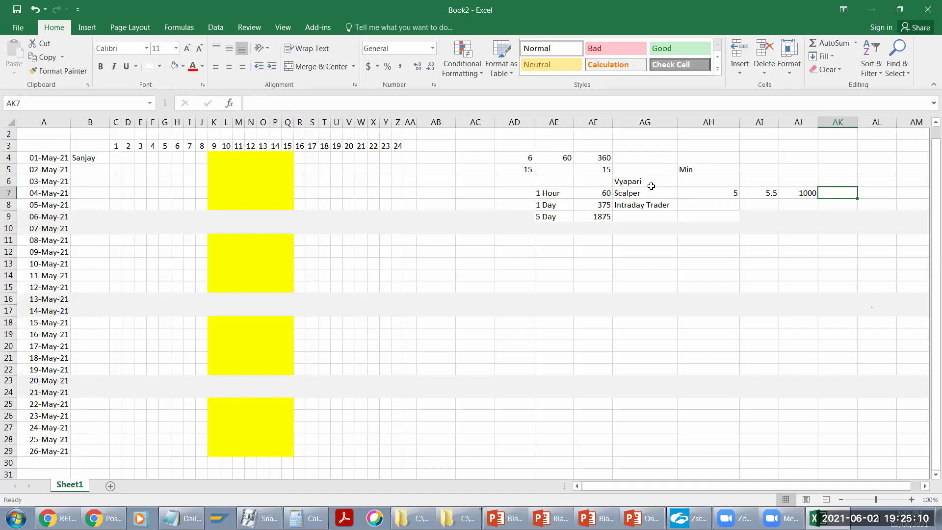
Step: Compare the minutes of the 1 Hour and 1 Day rows and point out the Intraday Trader label
click(627, 202)
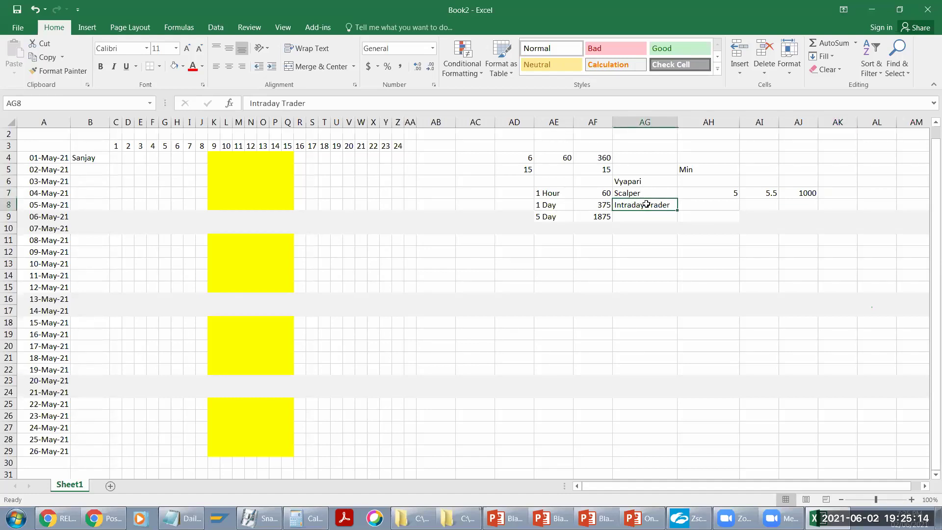
click(603, 196)
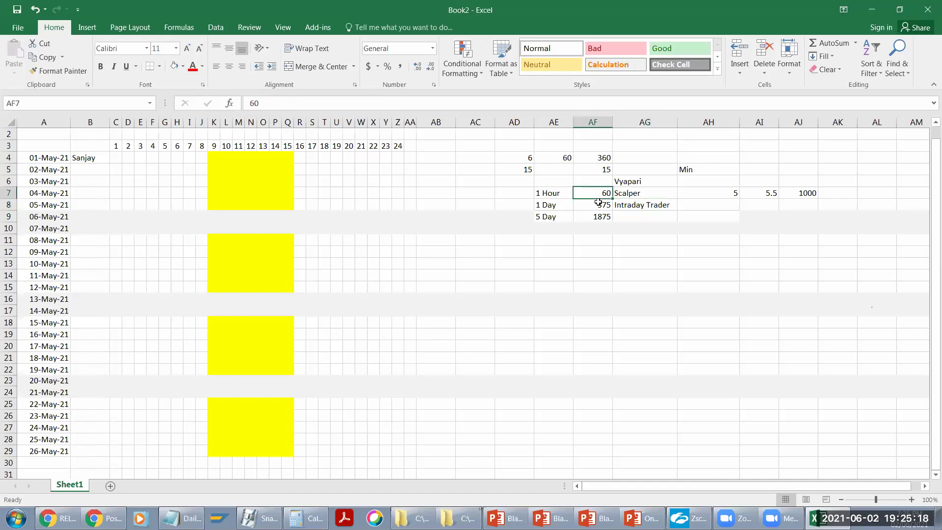
click(595, 206)
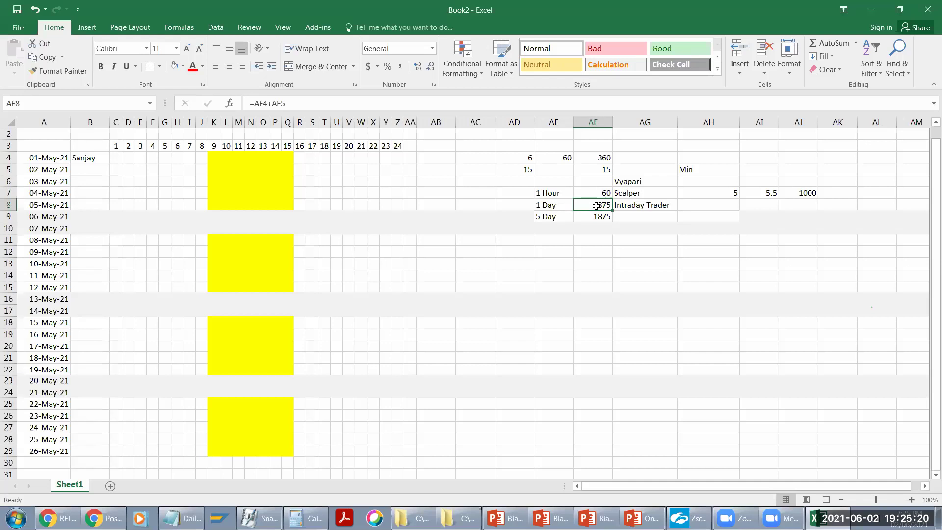
click(638, 206)
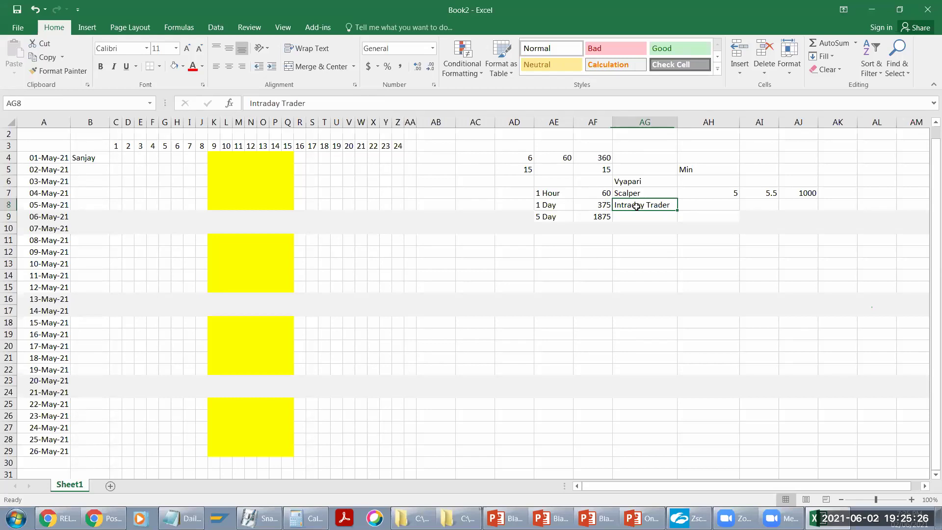
Step: Label the 5 Day row Positional/Swing in AG9, correcting the misspelled ending
click(626, 216)
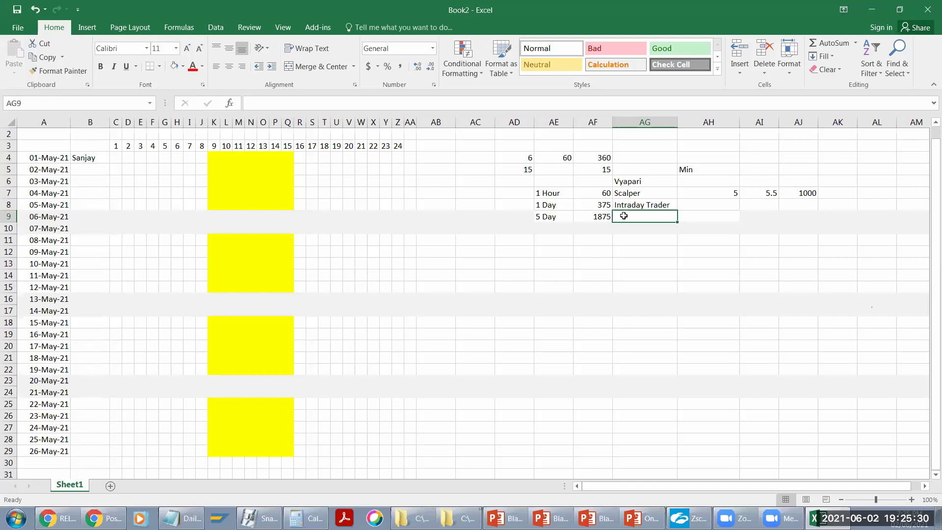
text(Posit)
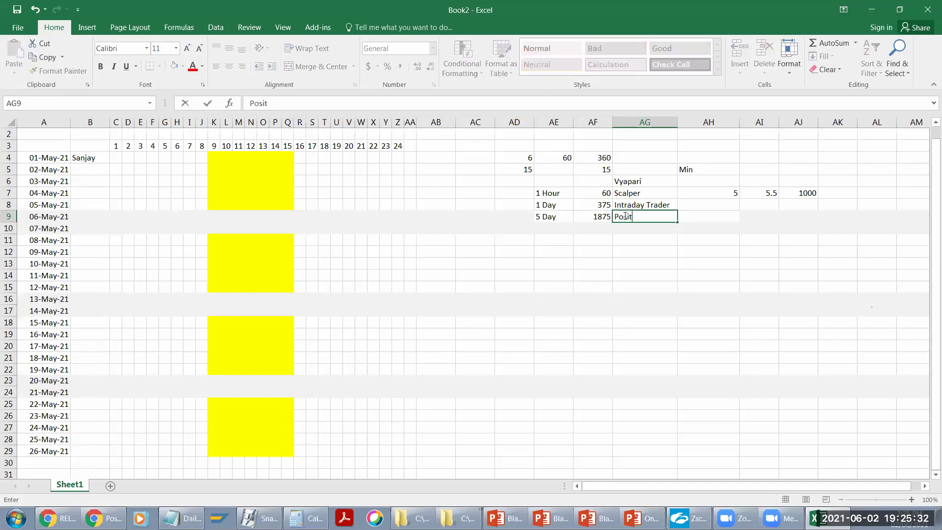
text(ional/Swint)
key(Return)
double_click(675, 216)
key(BackSpace)
text(g)
key(Return)
click(547, 217)
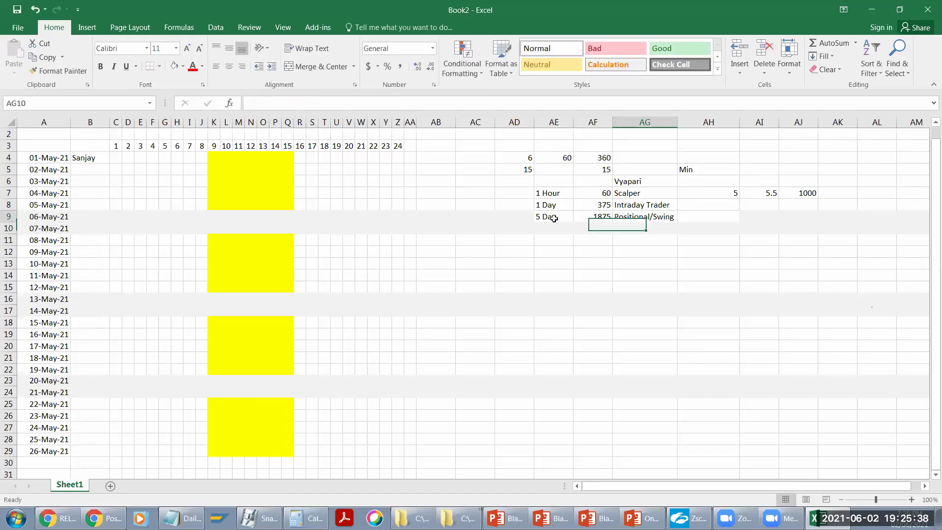
click(604, 195)
drag(730, 191, 798, 193)
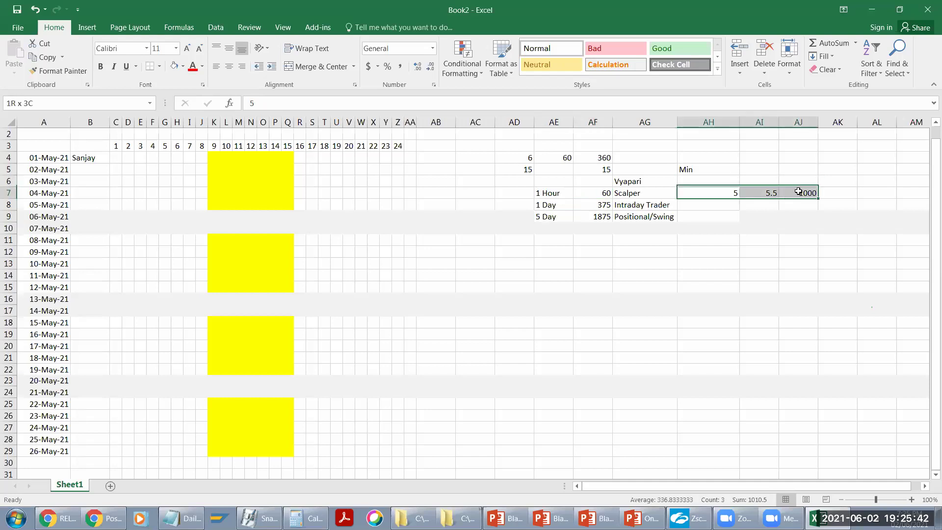
Step: Enter the header Tf in AK6 and clear the Min label from AH5
click(825, 182)
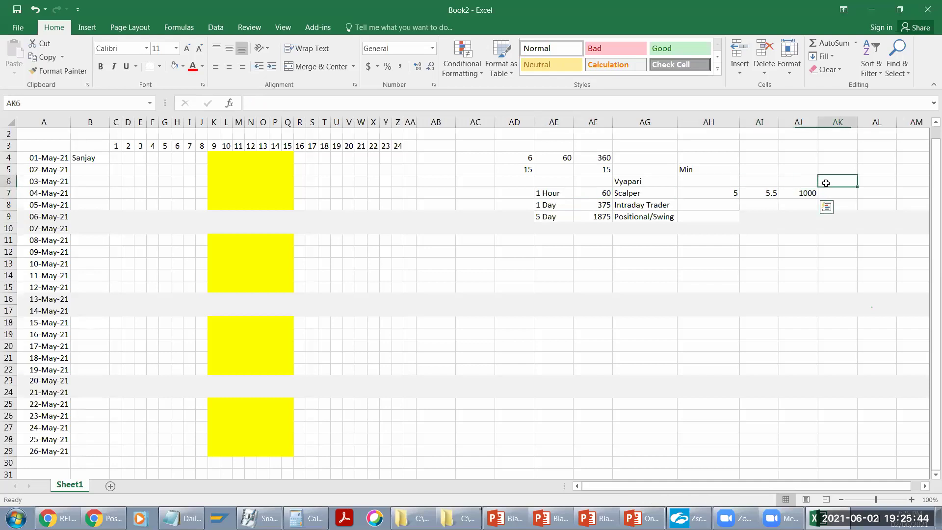
text(Tf)
click(723, 166)
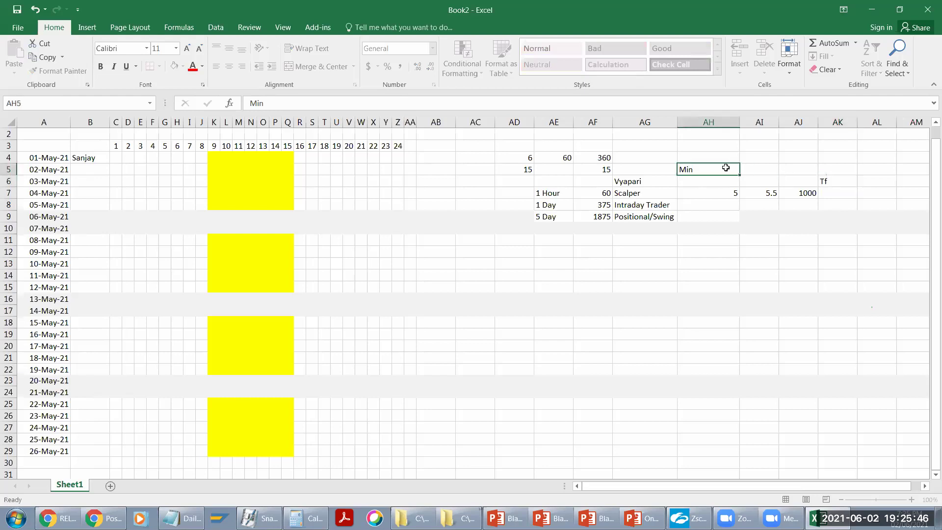
key(Delete)
Step: Add the header Total in AF6 above the minutes column
click(825, 179)
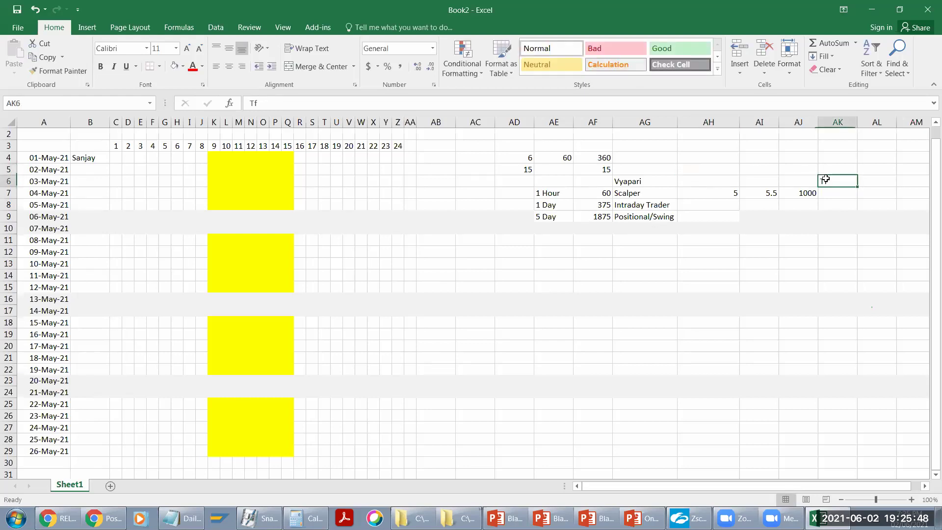
click(588, 180)
text(Total)
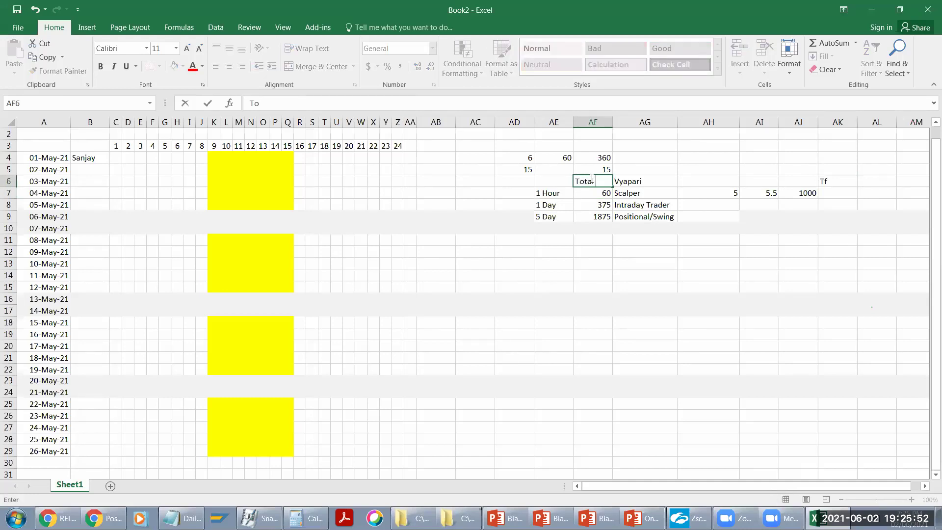
Step: Replace the abbreviated header in AK6 with Time Frame
click(825, 179)
text(1)
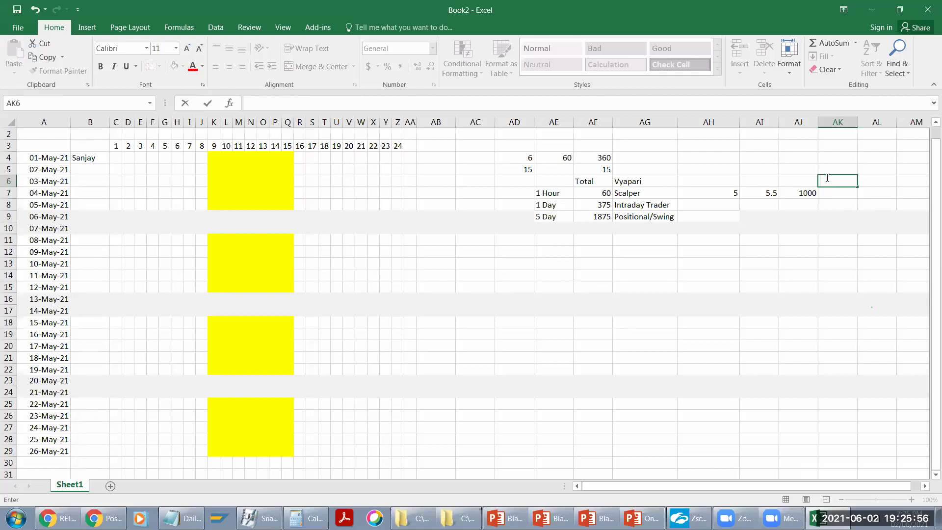
text(Tif)
text(e)
text(me Frame)
key(Return)
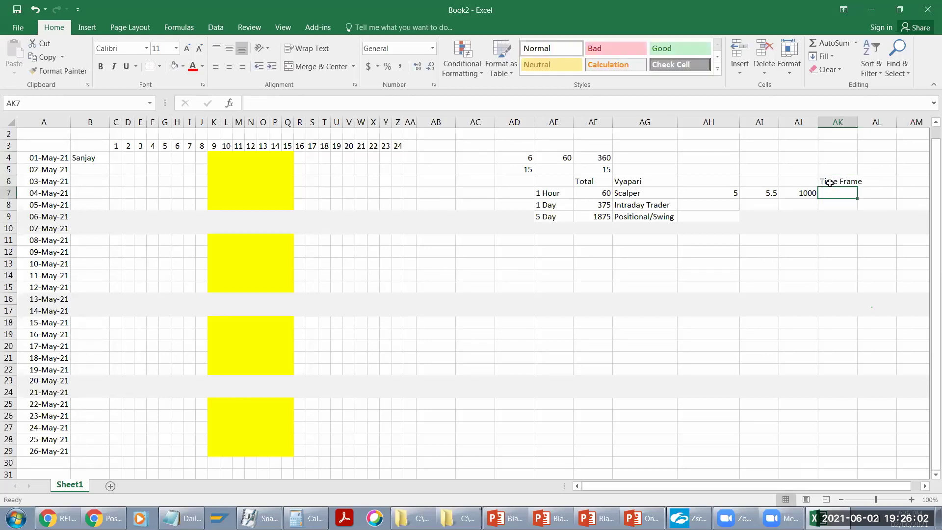
Step: Widen column AK to fit its header and enter 1 in AK7 as the Scalper time frame
drag(857, 122, 866, 122)
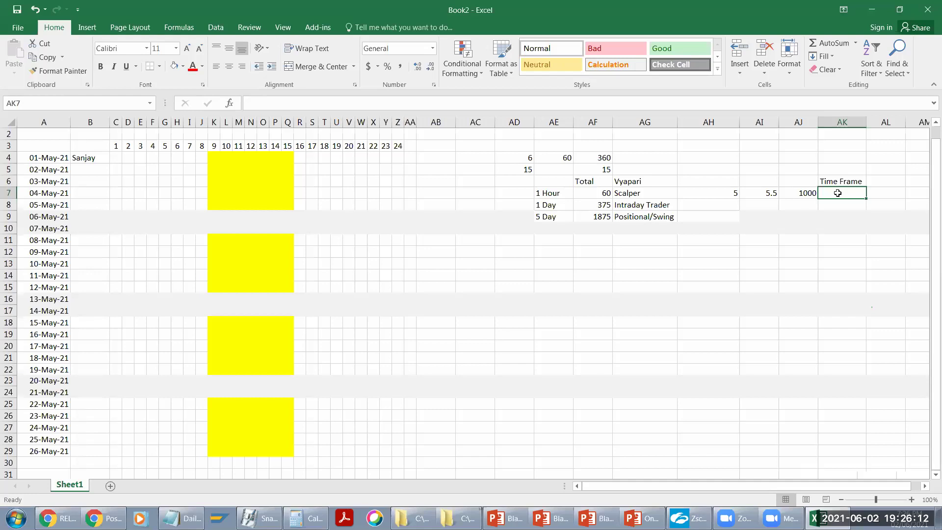
text(1)
key(Return)
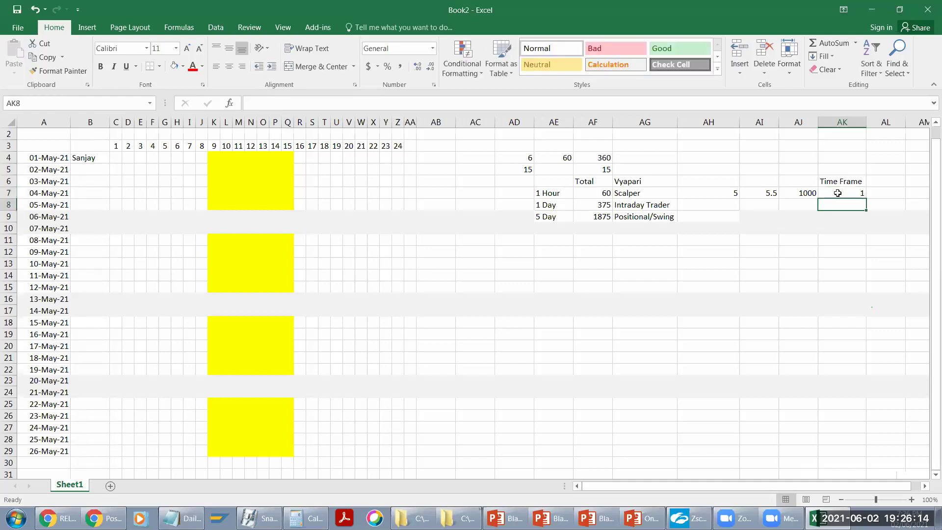
Step: Check the Intraday Trader row's minutes and magnify the sheet to 170% with the trader table in view
click(619, 208)
click(603, 206)
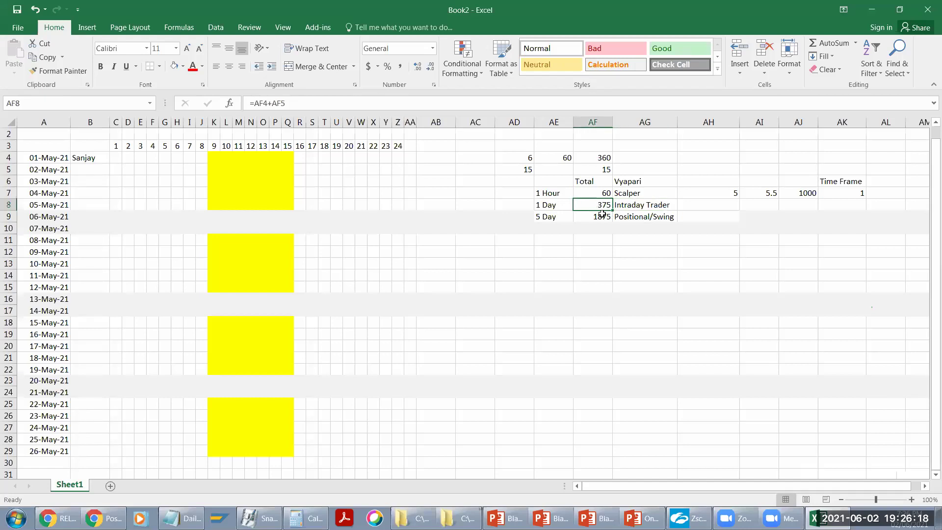
click(833, 205)
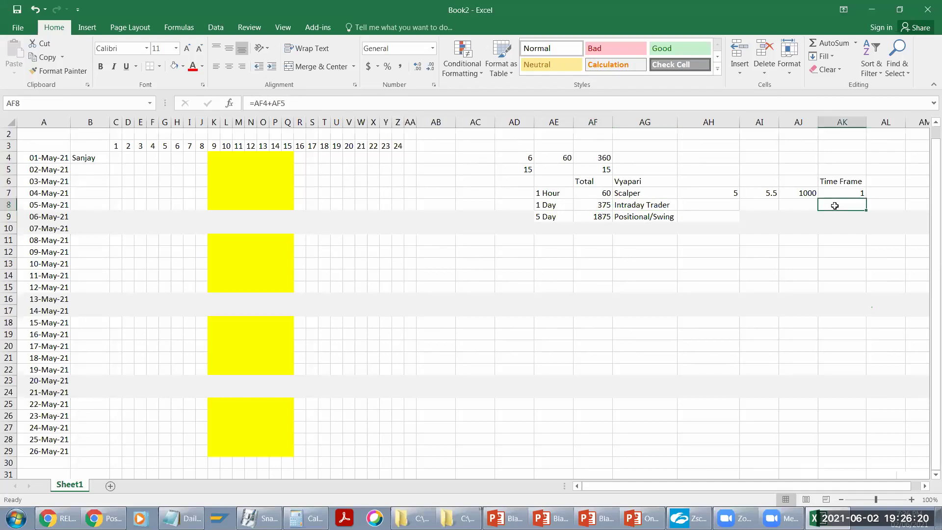
click(602, 211)
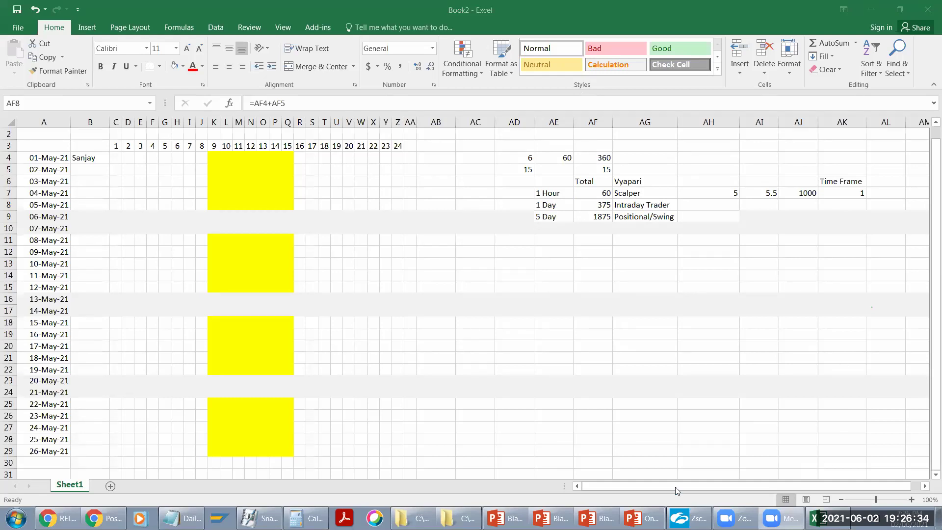
click(910, 499)
click(911, 499)
click(911, 499)
click(911, 499)
click(911, 499)
drag(853, 301, 566, 423)
drag(682, 485, 765, 486)
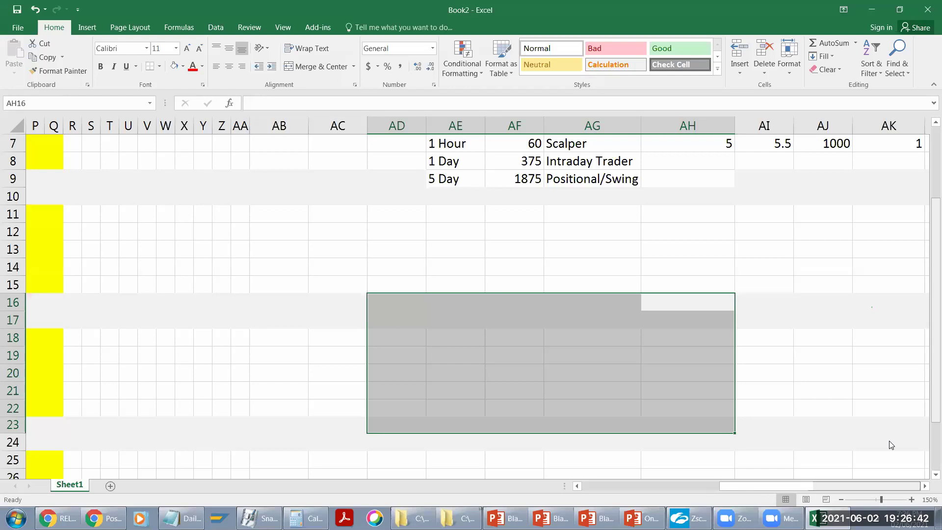
scroll(924, 486, up, 2)
click(924, 485)
click(924, 486)
ctrl+scroll(927, 305, up, 2)
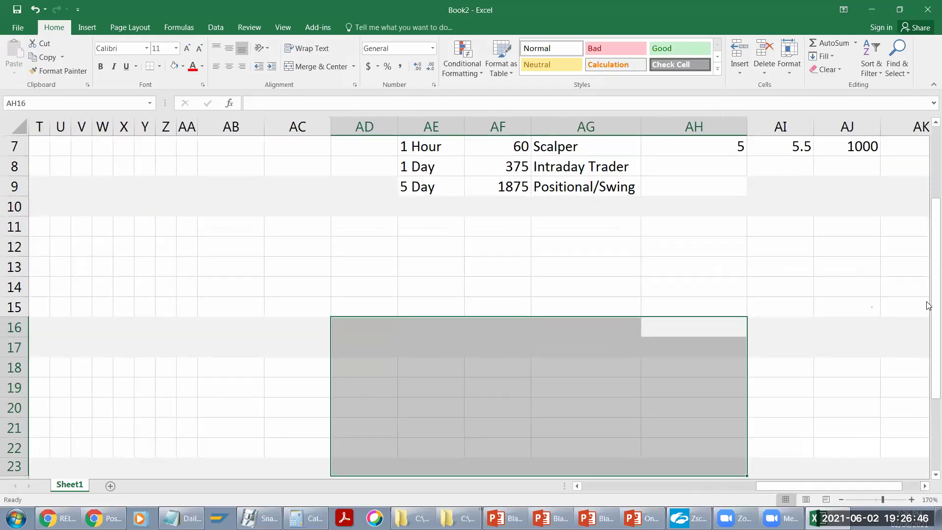
drag(928, 276, 930, 177)
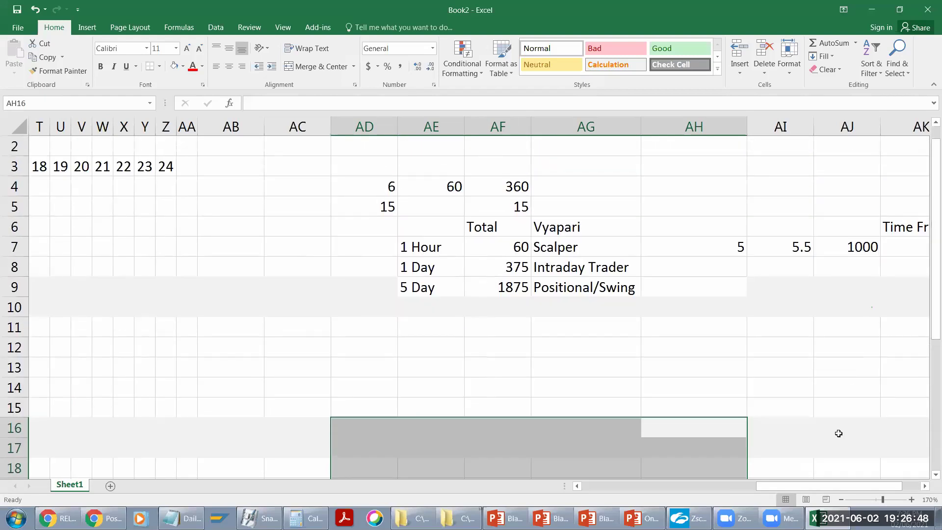
scroll(875, 486, right, 2)
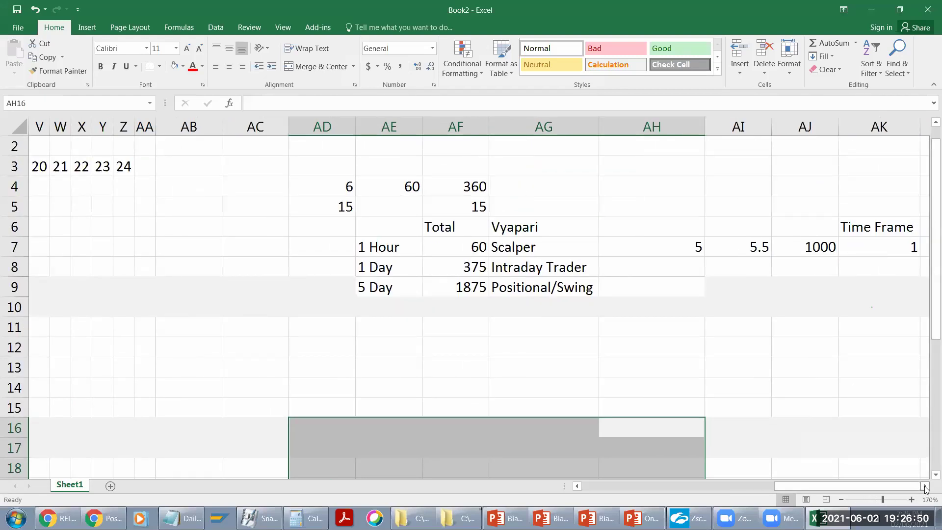
scroll(925, 489, right, 7)
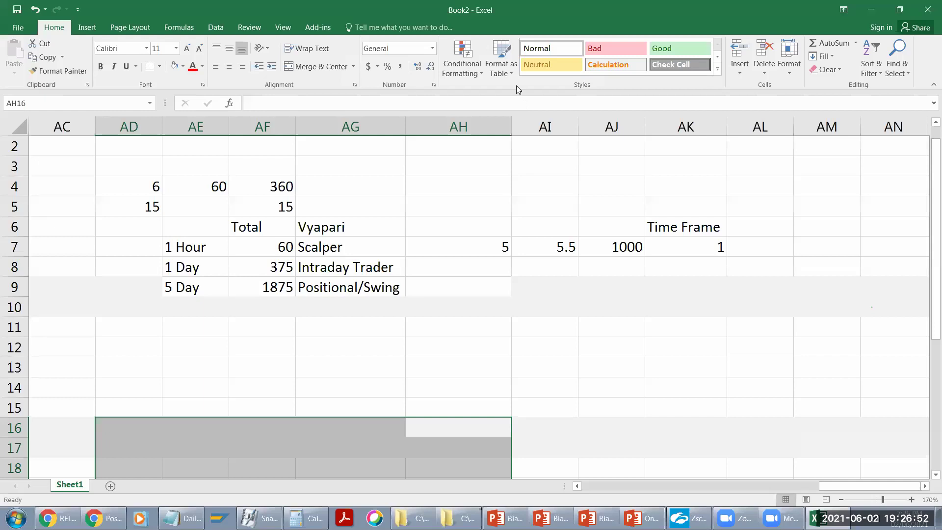
Step: Compare the Scalper and Intraday Trader total minutes with the highlighted market hours in the date grid
click(614, 276)
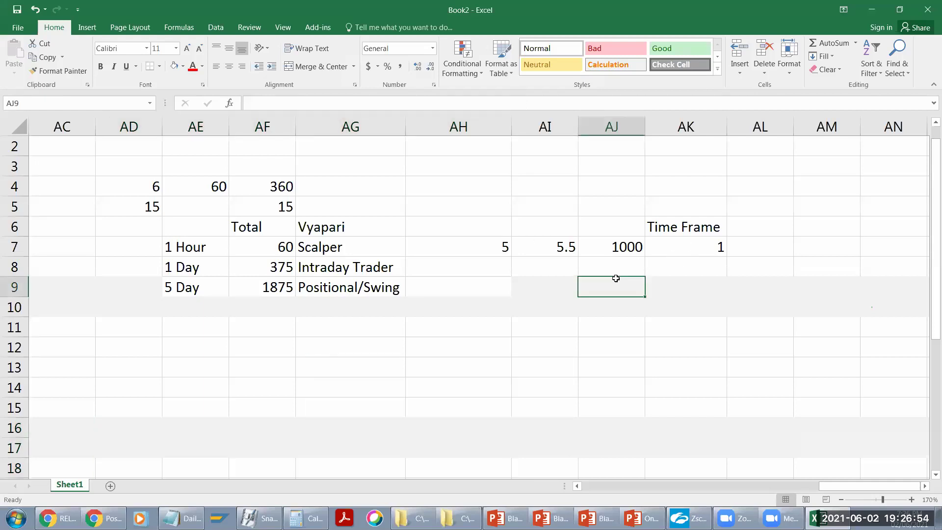
click(309, 277)
click(311, 269)
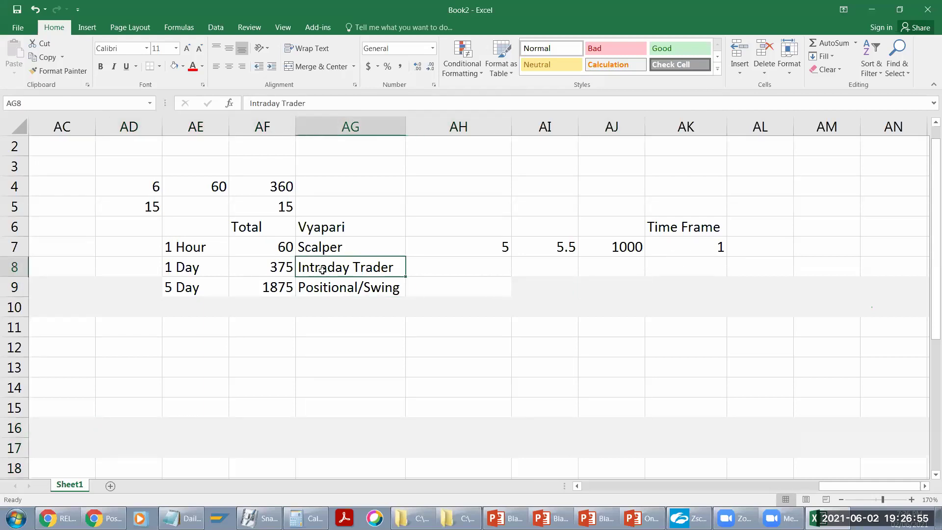
click(281, 267)
click(281, 249)
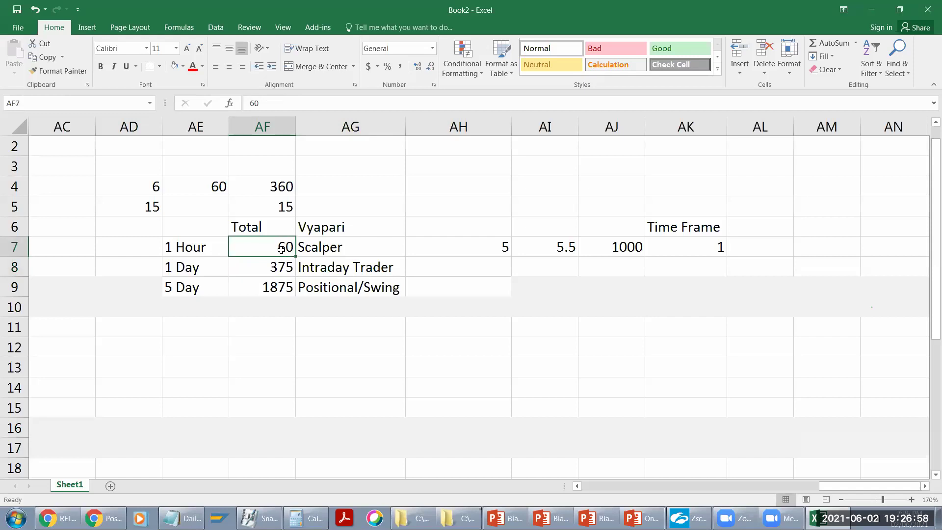
click(337, 266)
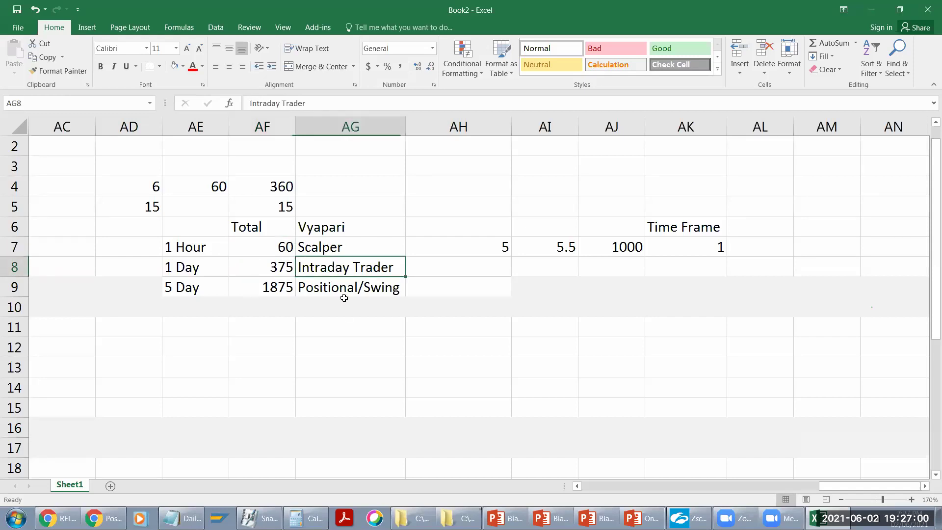
drag(824, 488, 586, 489)
click(536, 180)
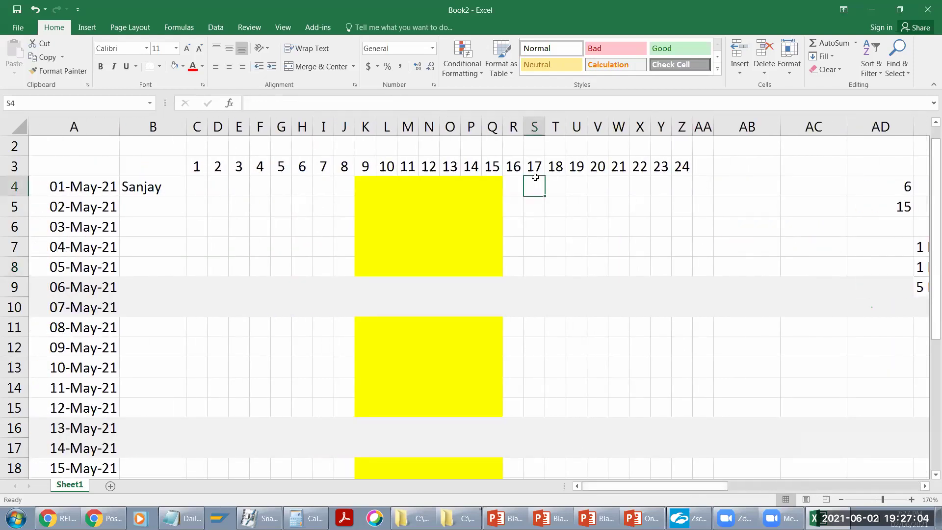
drag(428, 167, 557, 266)
click(475, 169)
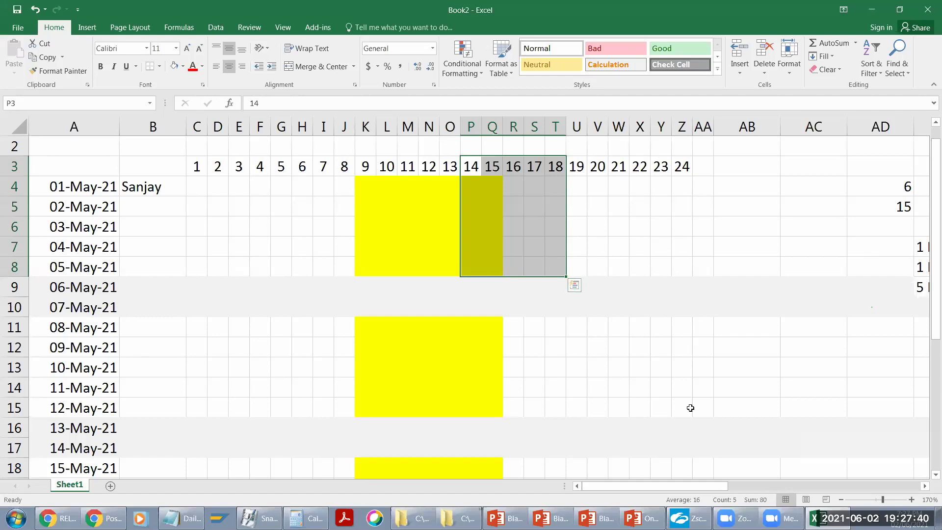
drag(660, 487, 857, 485)
click(475, 247)
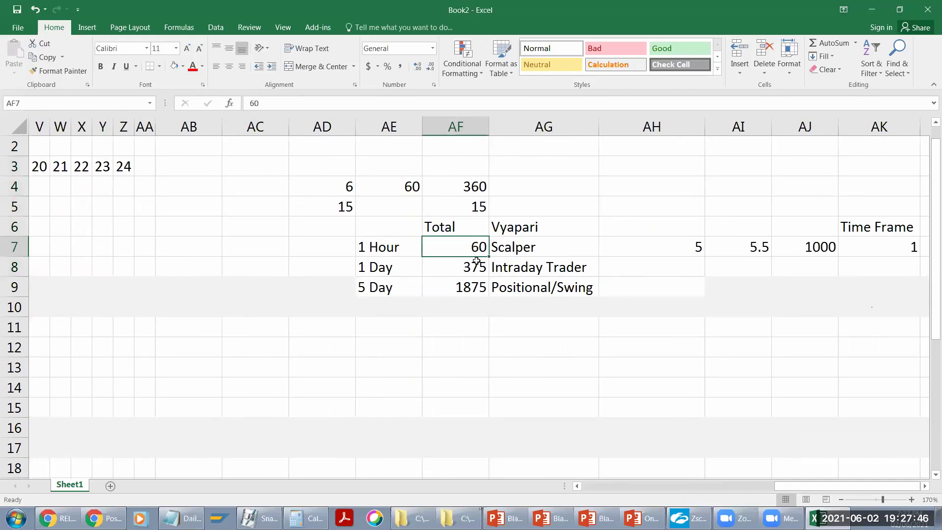
click(470, 267)
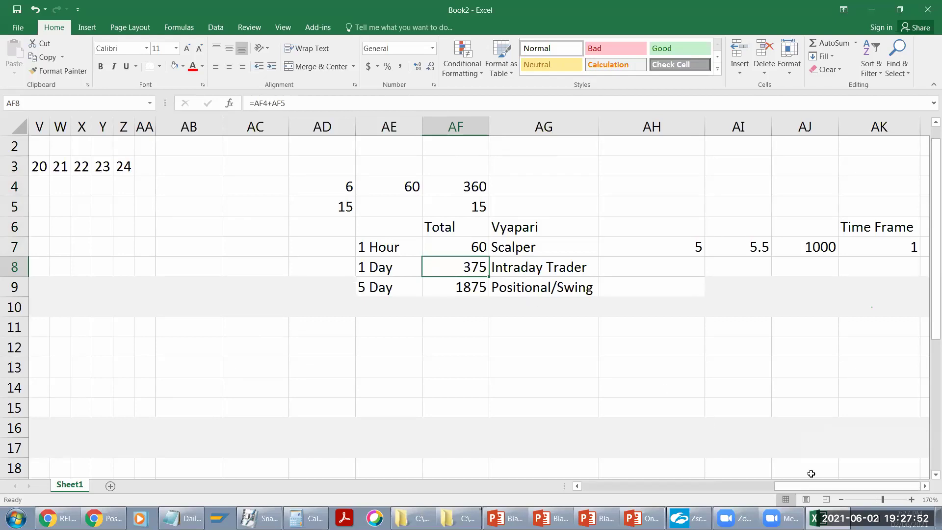
Step: Clear the grey shading from cells AE6:AL11 around the trader table
click(924, 486)
click(925, 486)
click(924, 486)
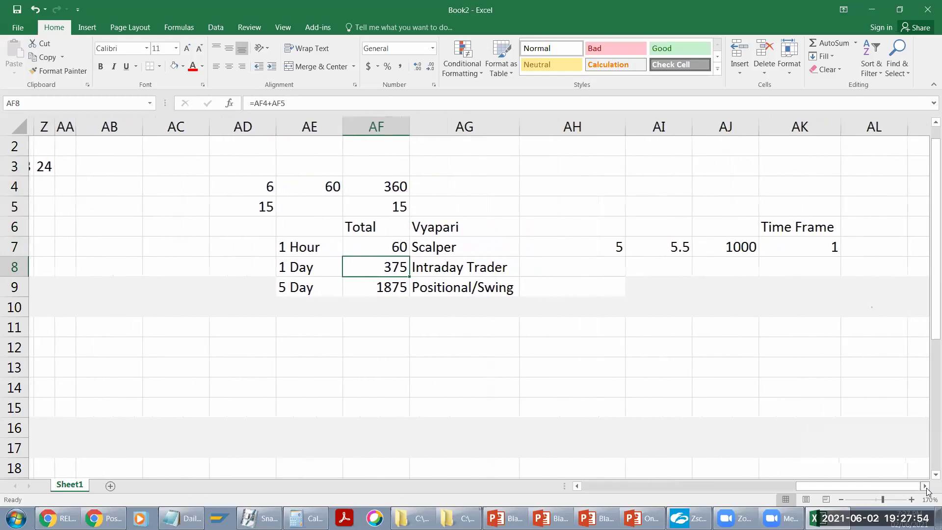
click(924, 486)
click(925, 486)
click(924, 486)
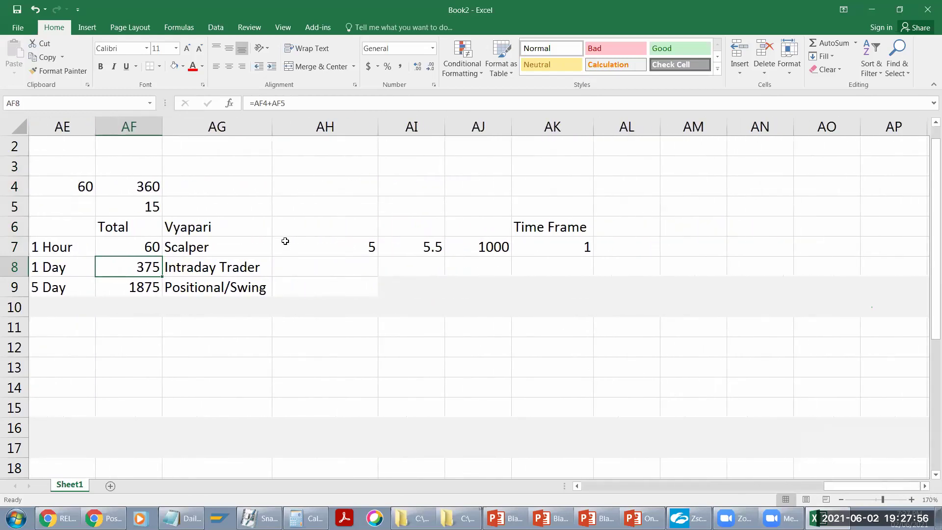
drag(74, 229, 633, 332)
click(183, 66)
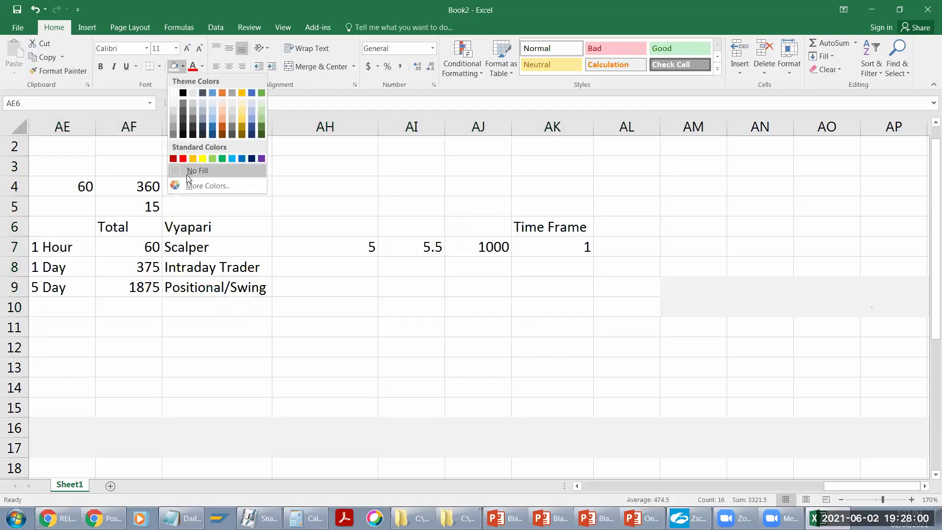
click(173, 120)
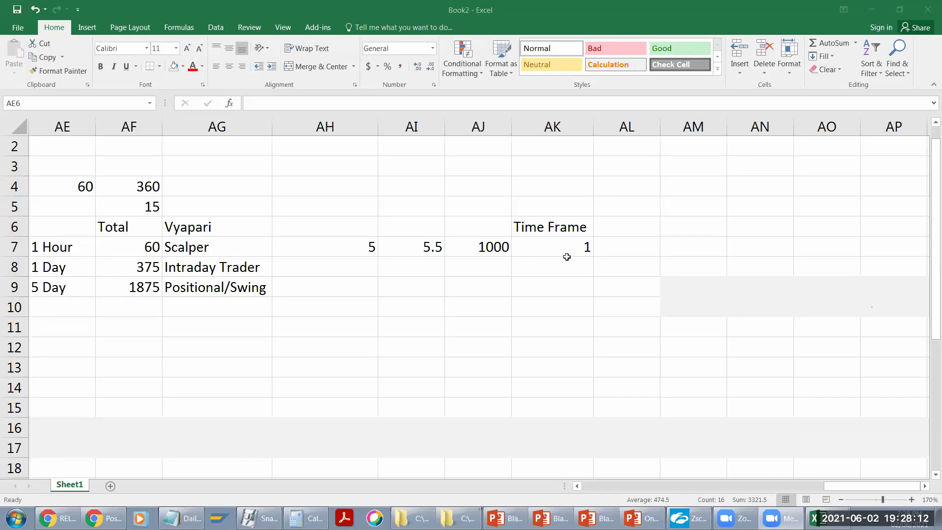
Step: Enter 5 in AK8 as the Intraday Trader time frame
click(473, 251)
click(564, 251)
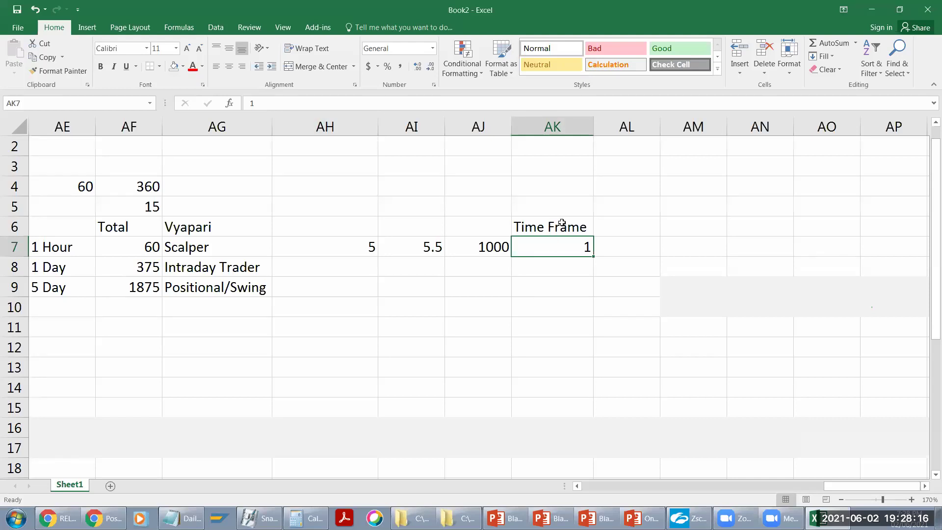
click(565, 264)
text(5)
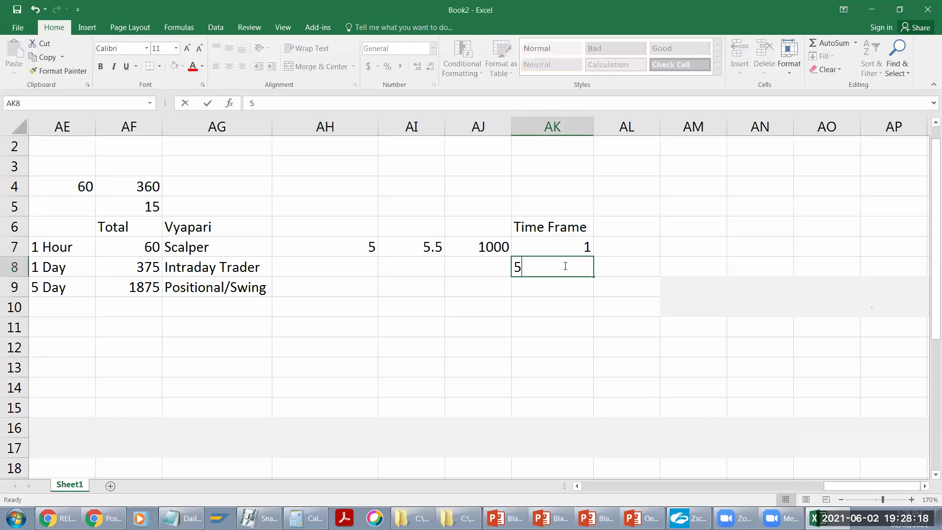
key(Return)
click(619, 247)
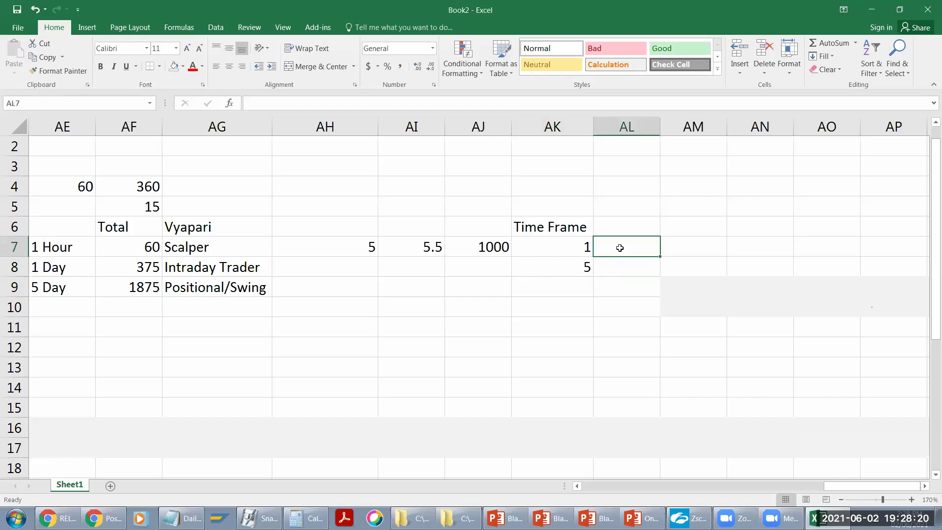
Step: Enter 60 in AL7 for the Scalper row and head the column Rate in AL6
text(60)
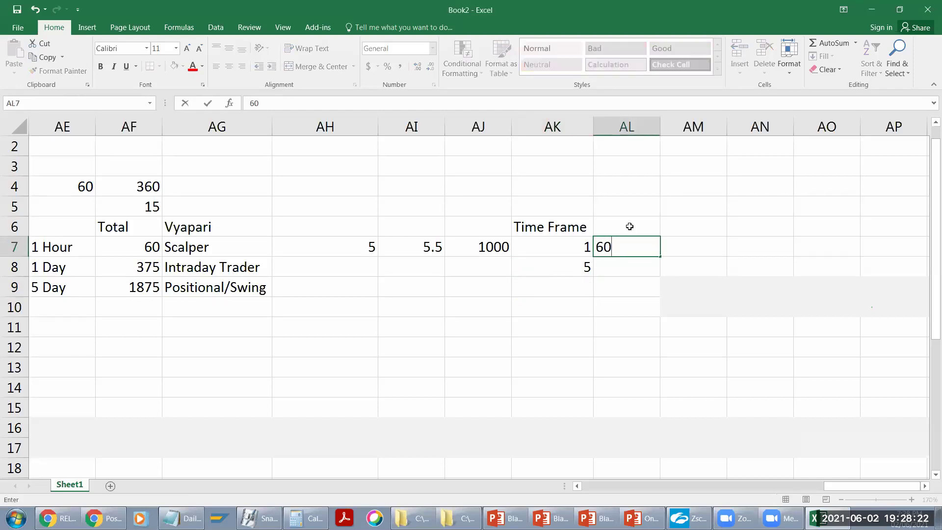
click(630, 226)
text(Raet)
key(Return)
double_click(630, 226)
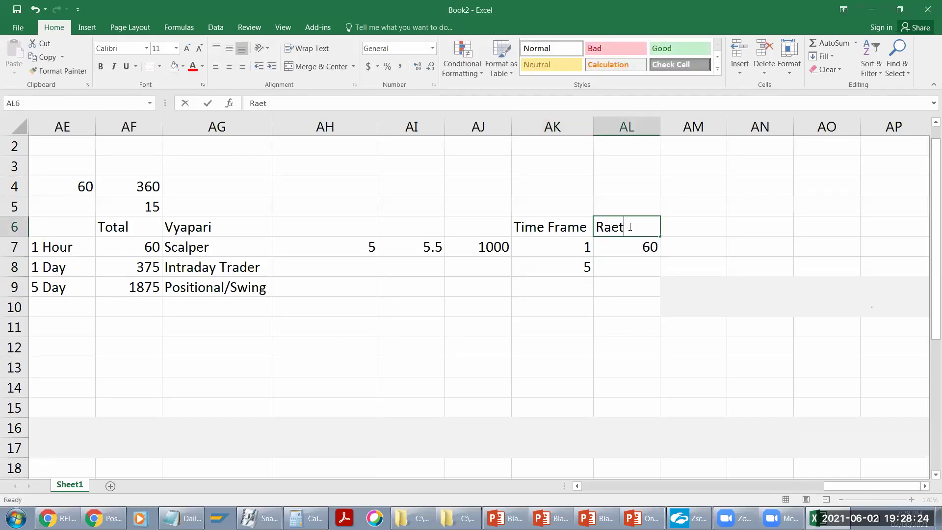
key(BackSpace)
key(BackSpace)
text(te/)
key(Return)
Step: Enter 75 in AL8 as the Intraday Trader rate
click(618, 269)
text(7)
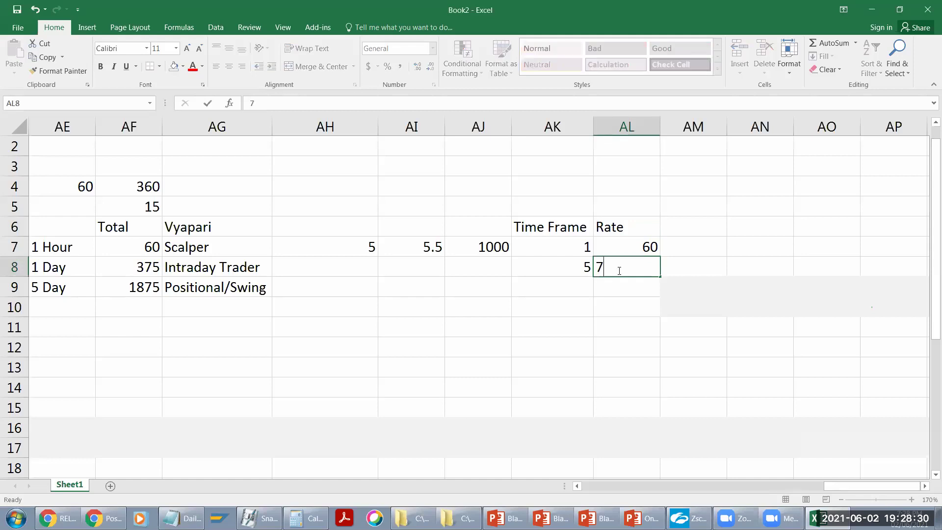
text(5)
key(Return)
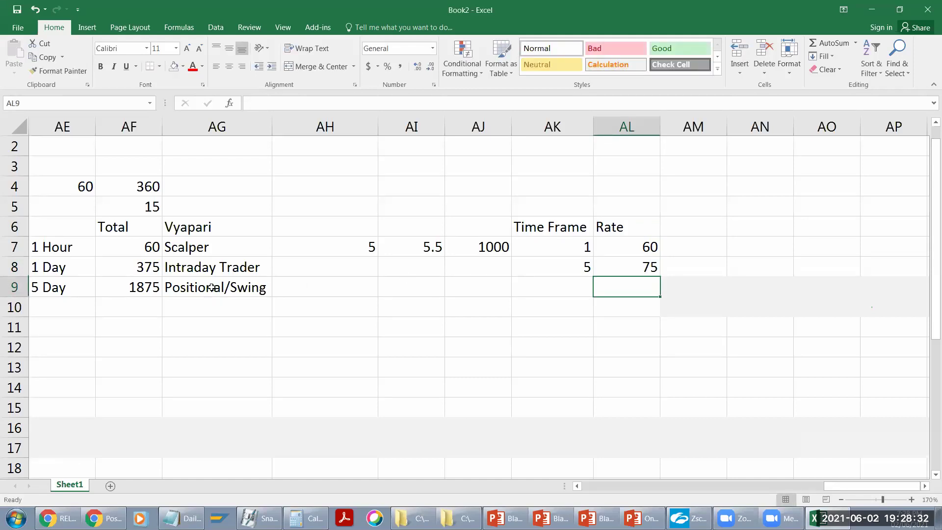
Step: Enter 15 in AK9 as the Positional/Swing time frame
click(212, 287)
click(125, 293)
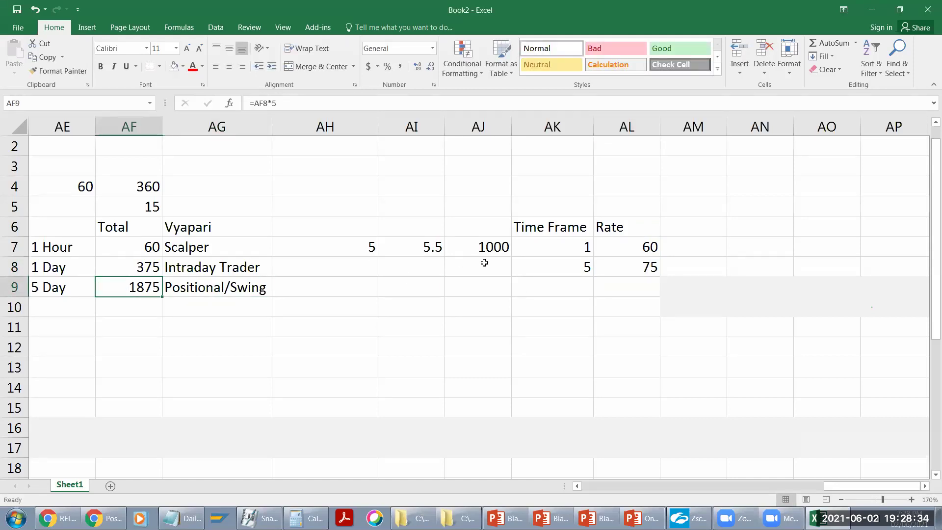
click(571, 266)
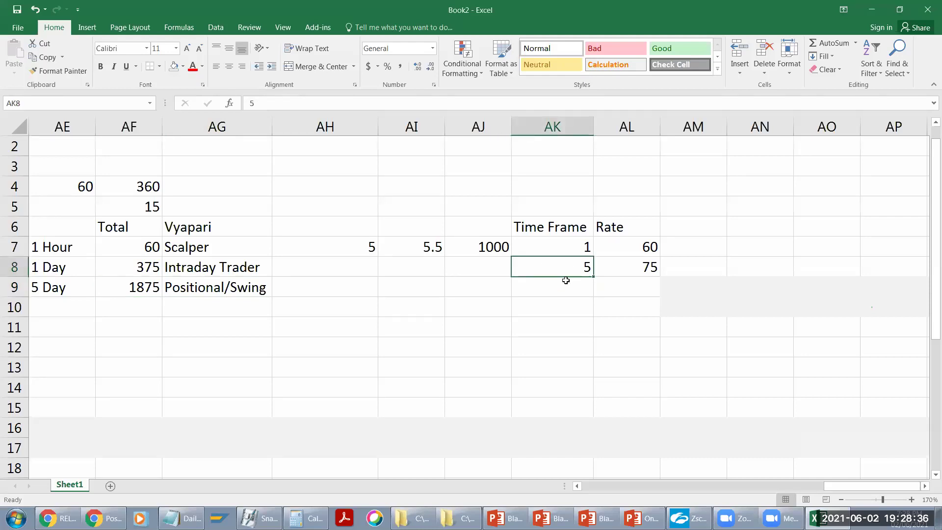
click(563, 284)
text(15)
key(Return)
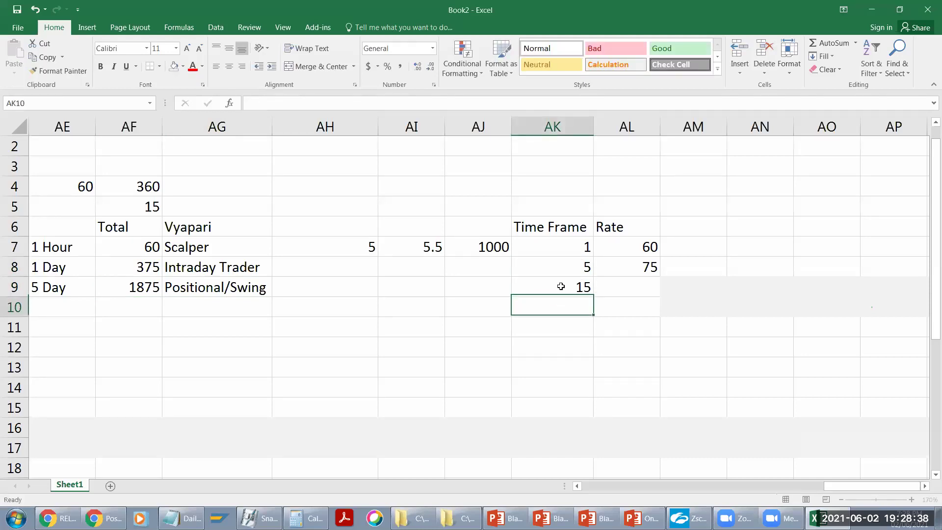
Step: Calculate the Positional/Swing rate in AL9 by dividing its total minutes by its time frame, =AF9/AK9
click(607, 290)
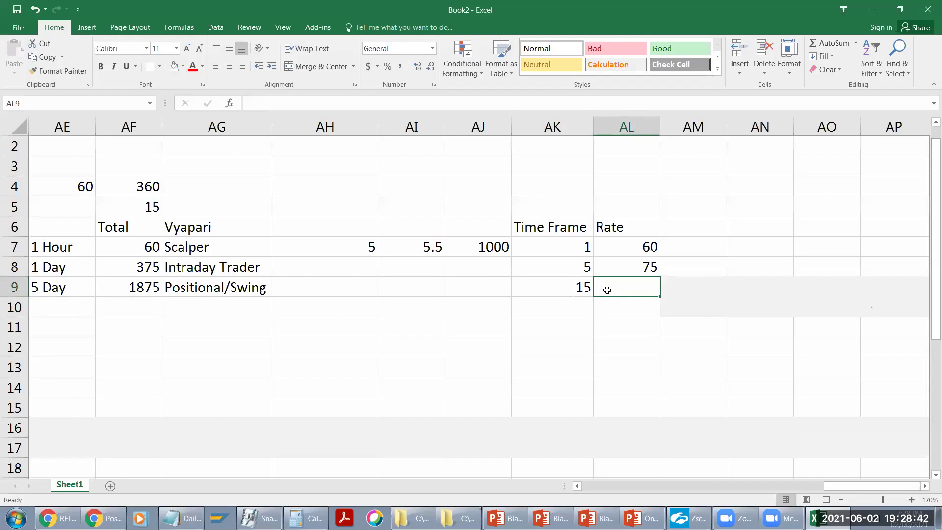
text(=)
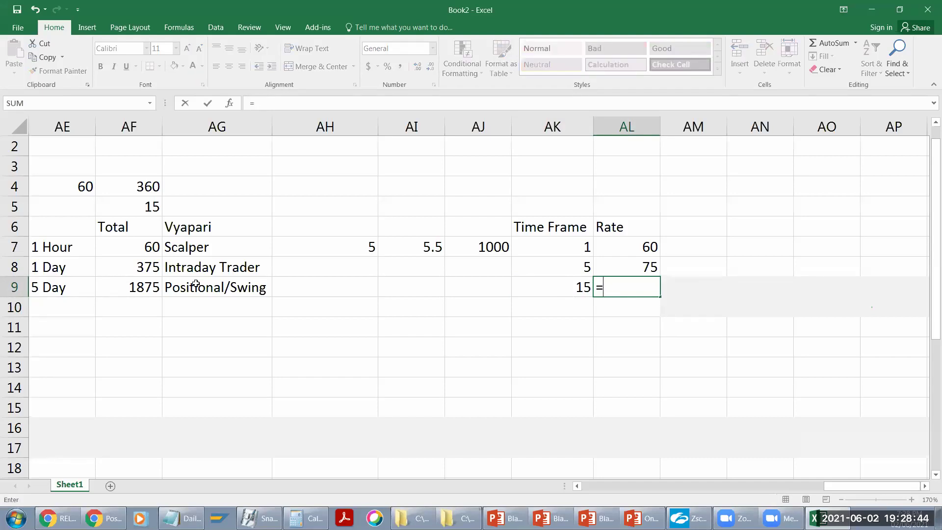
click(139, 287)
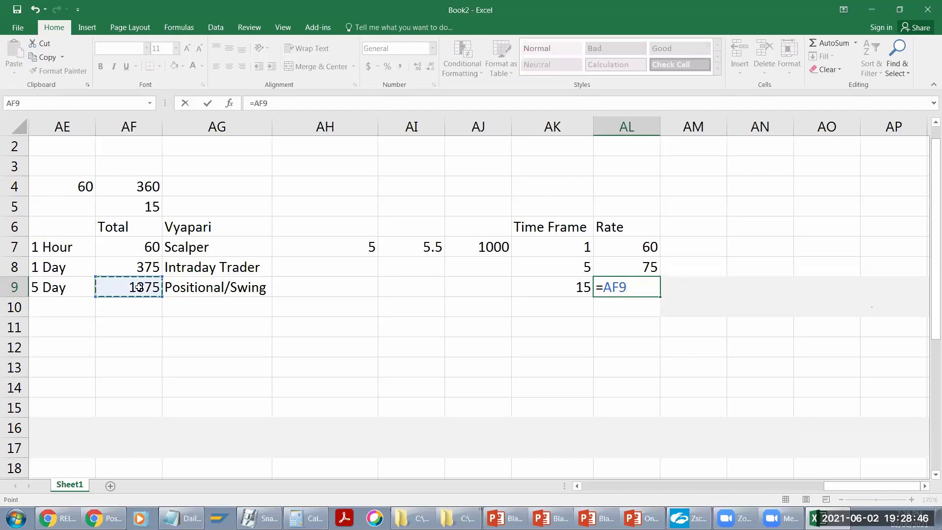
text(/)
click(569, 289)
key(Return)
click(616, 287)
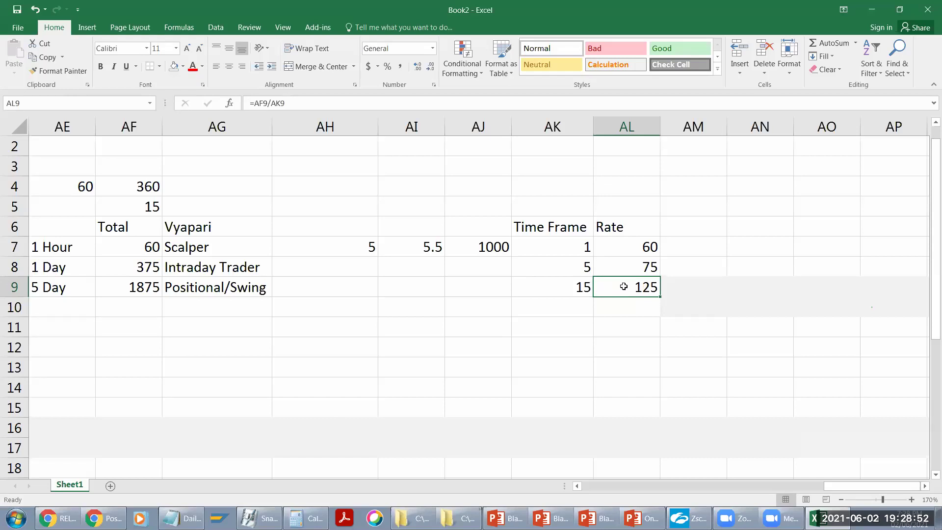
click(128, 290)
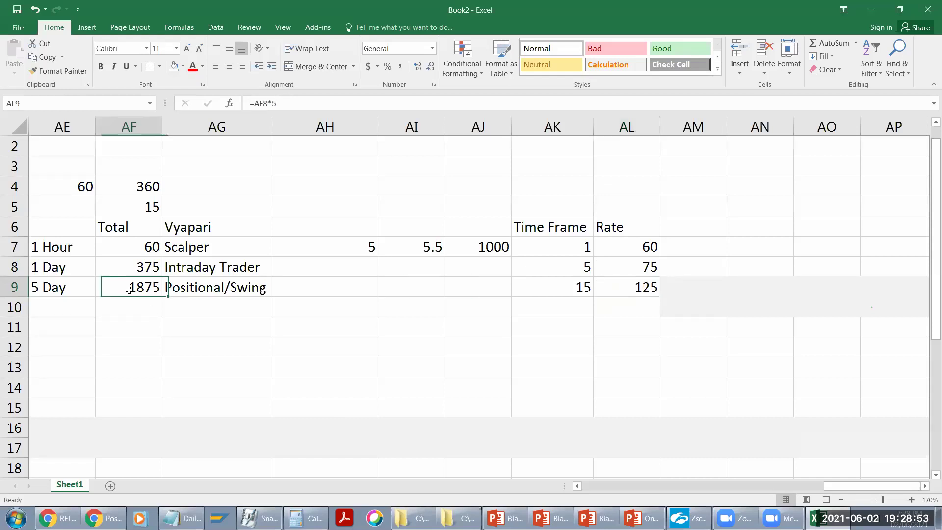
click(613, 287)
drag(835, 484, 824, 482)
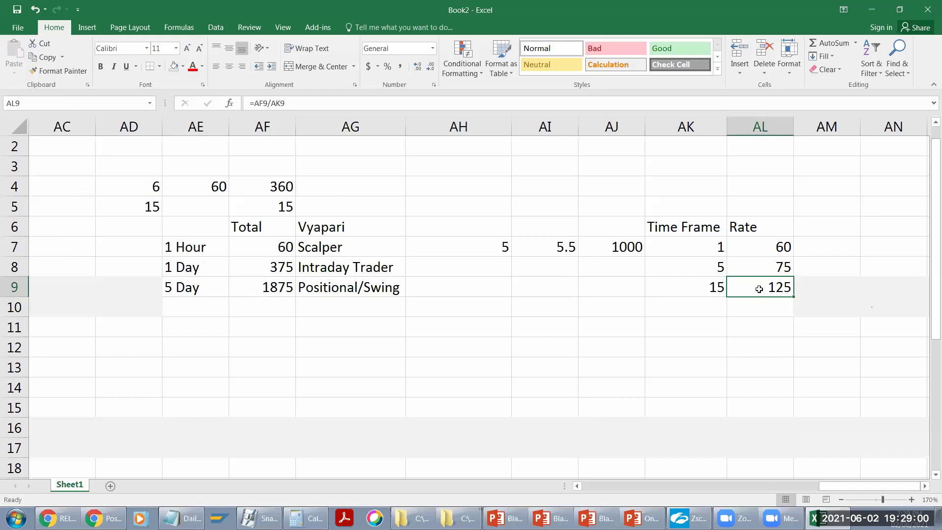
Step: Add a 20-25 Day row label in AE10 below the 5 Day row
drag(177, 291, 308, 290)
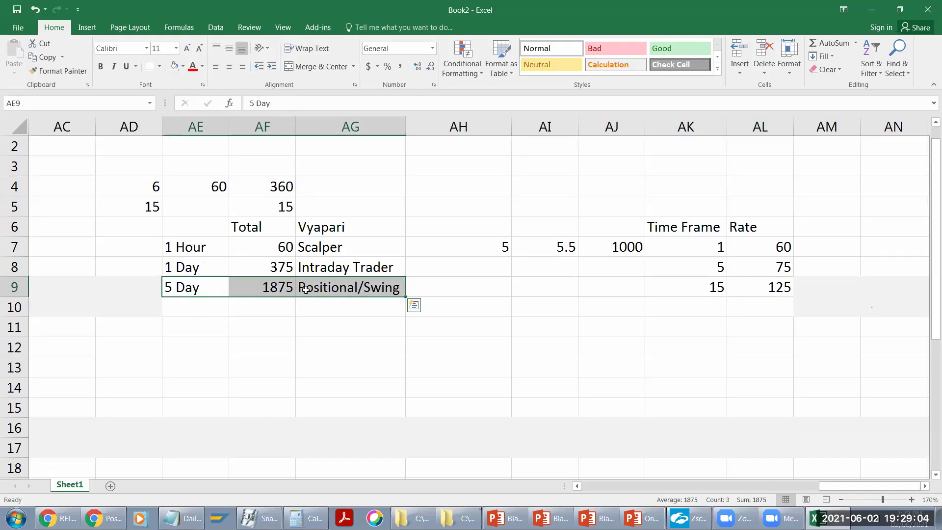
click(179, 305)
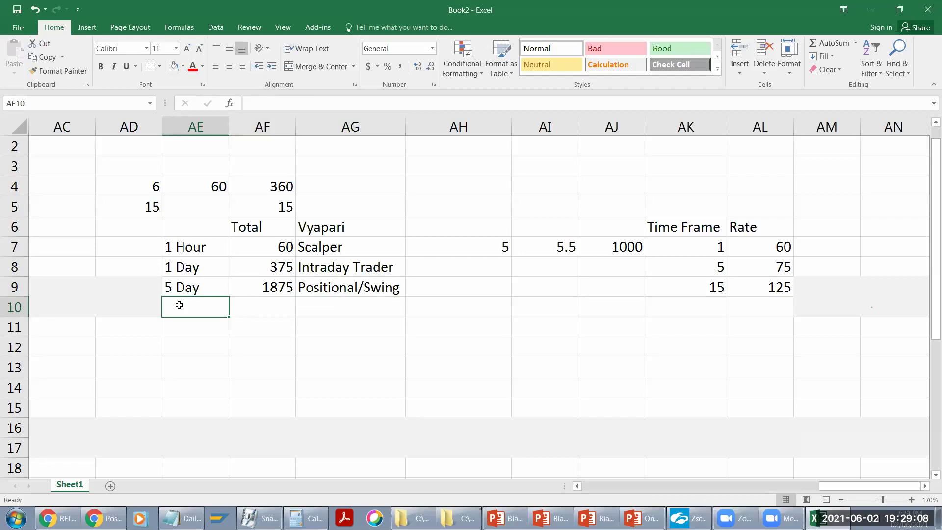
text(20-25 Day)
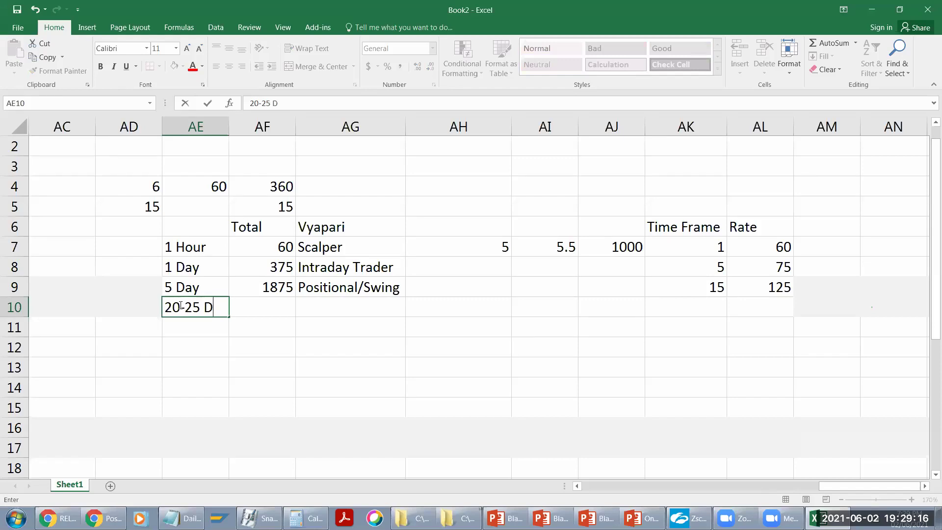
click(252, 306)
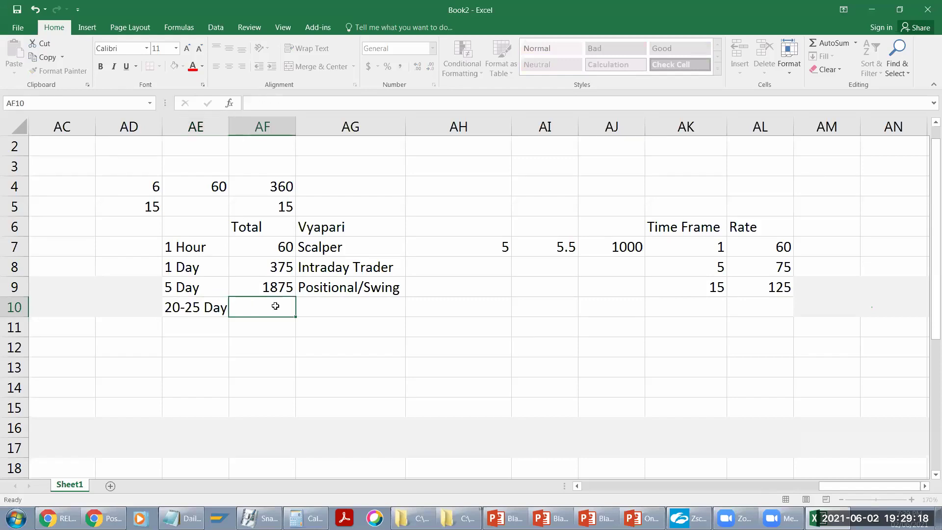
Step: Calculate the 20-25 Day total in AF10 as four times the 5 Day total, =AF9*4
click(273, 289)
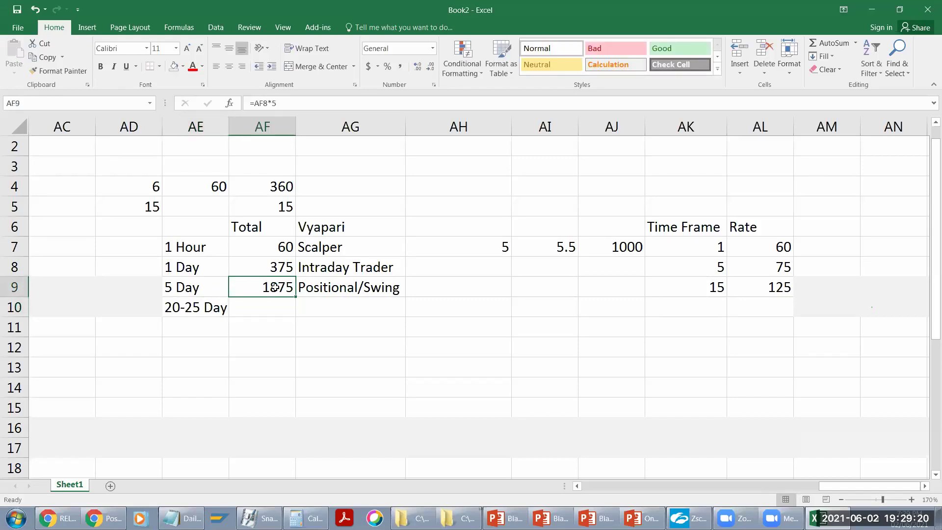
click(271, 307)
text(=)
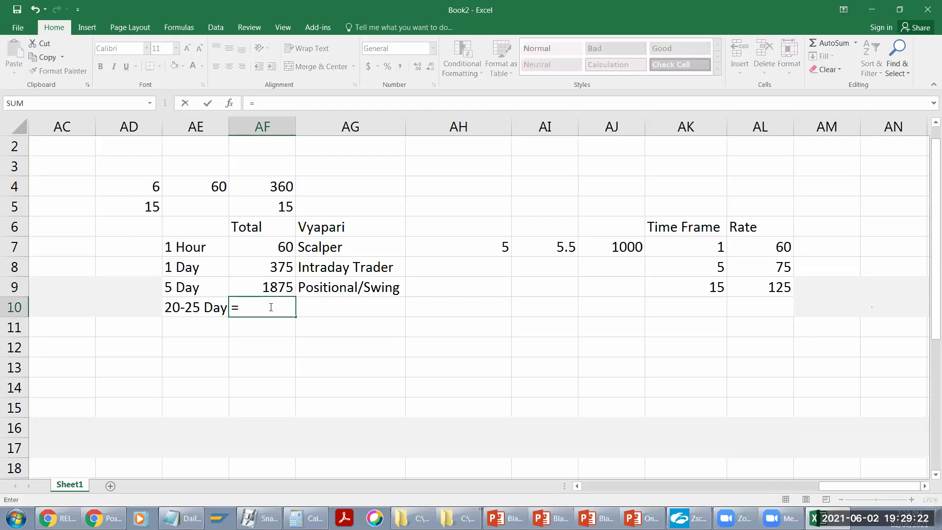
click(271, 289)
text(*)
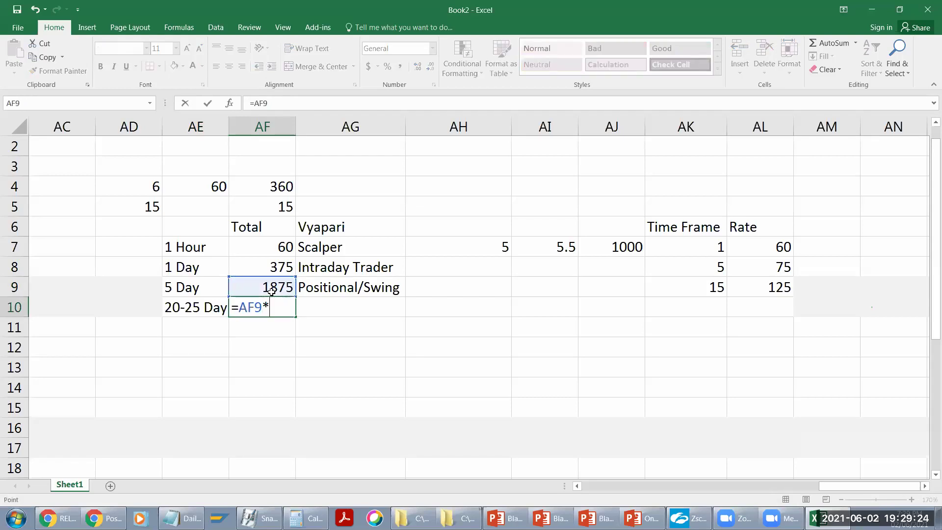
click(272, 289)
key(Return)
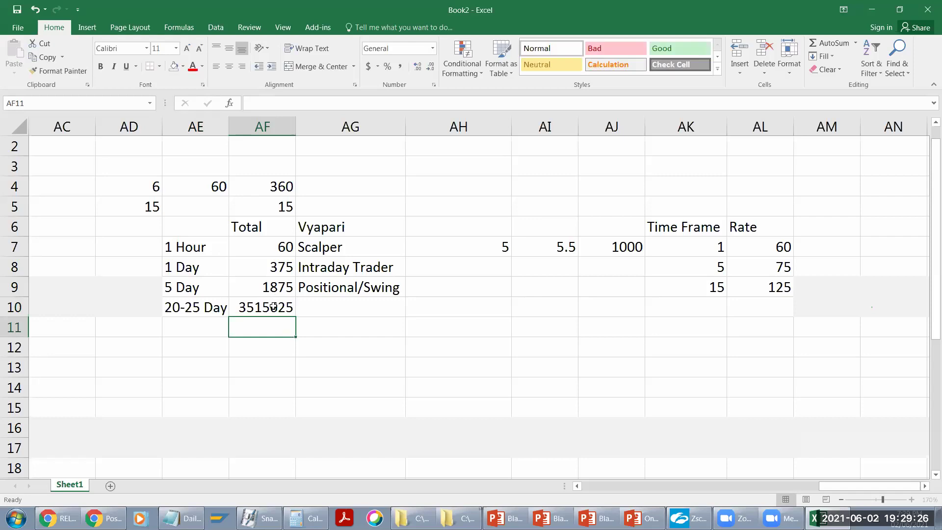
double_click(269, 306)
drag(269, 306, 291, 307)
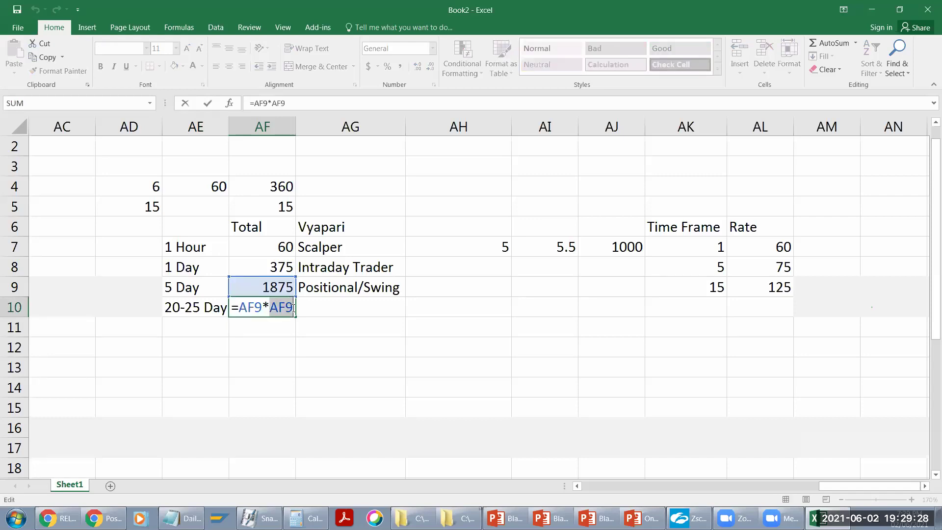
text(4)
key(Return)
click(289, 306)
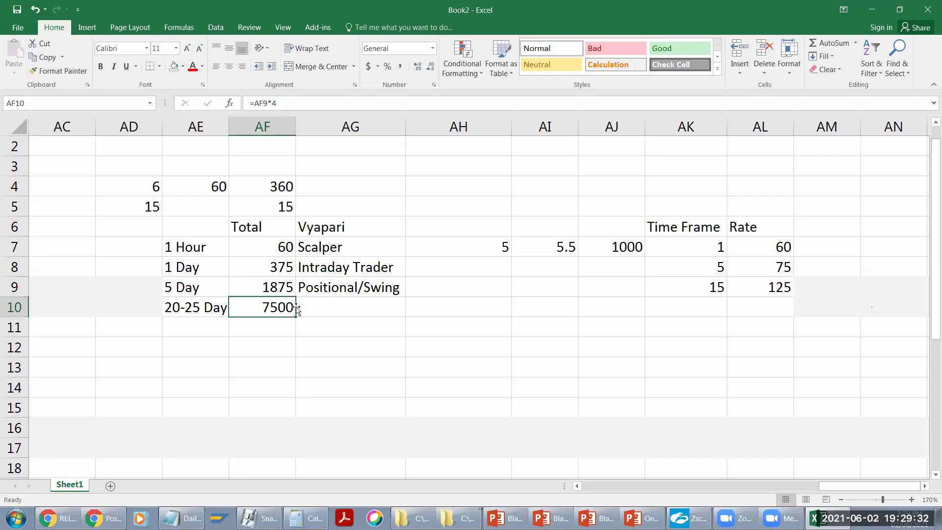
click(325, 306)
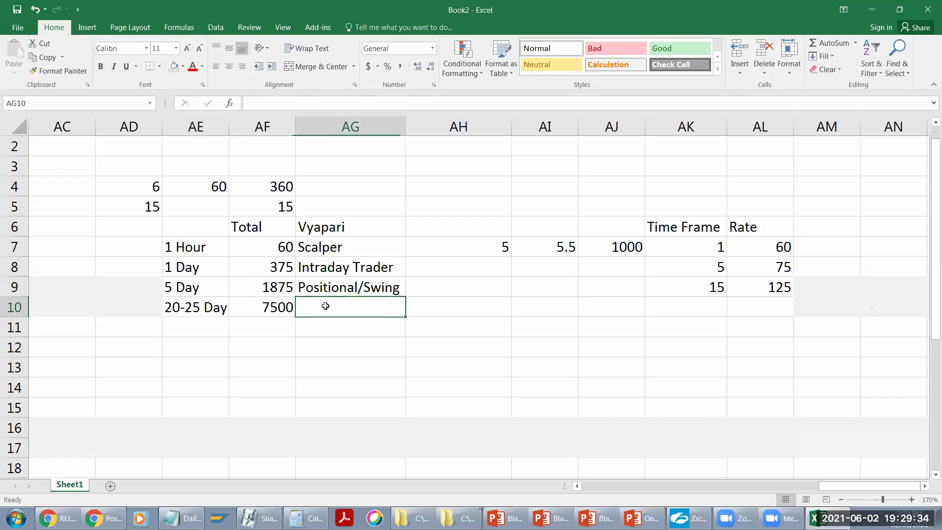
text(M)
key(BackSpace)
text(O)
key(BackSpace)
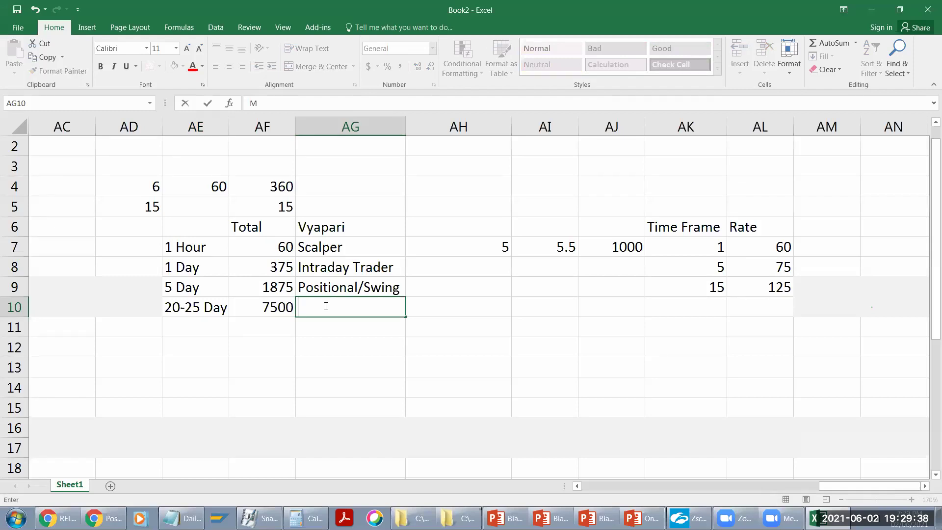
click(341, 286)
click(422, 286)
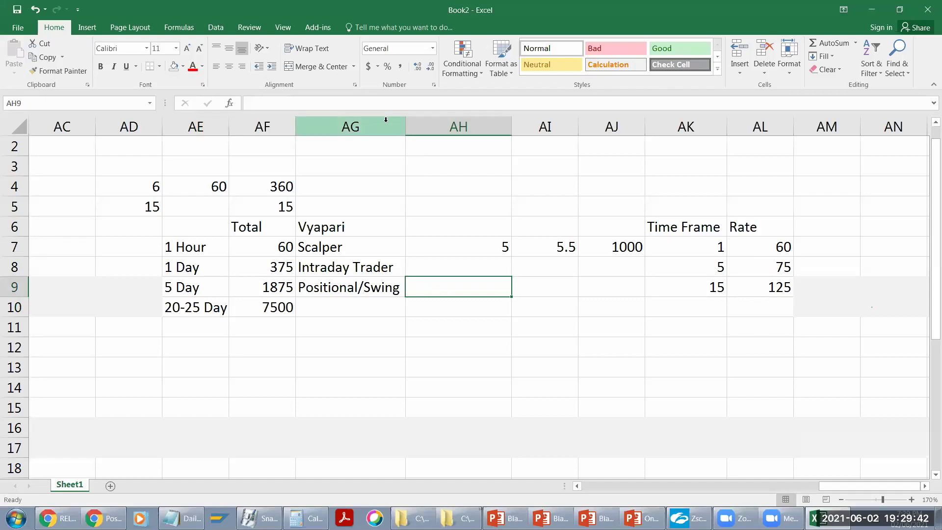
Step: Insert a blank column before the Vyapari column and enter Weekly in AG9 for the 5 Day row
click(361, 120)
right_click(361, 122)
click(395, 211)
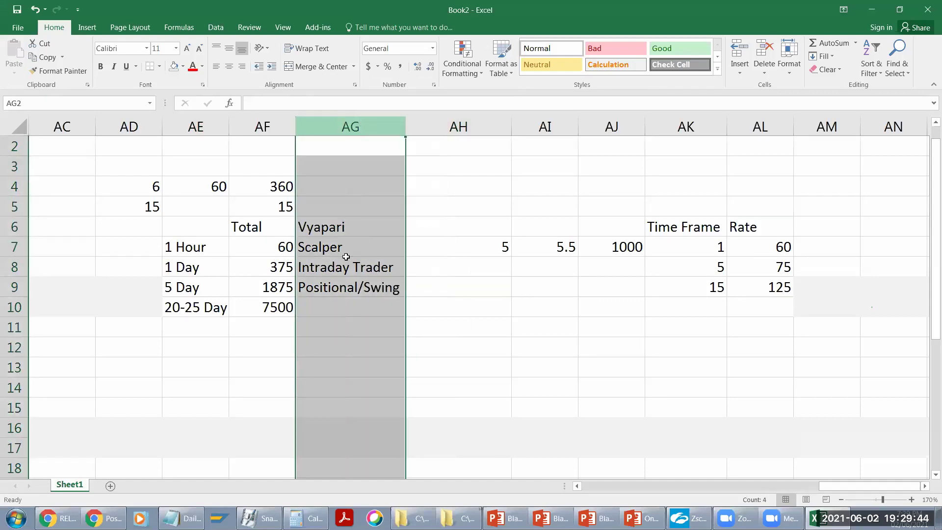
click(331, 280)
text(Weekly Po)
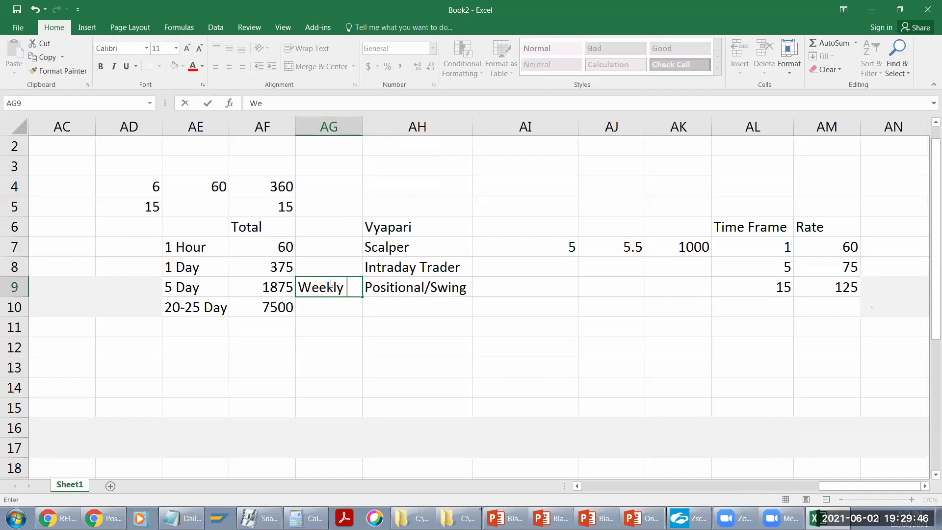
key(BackSpace)
key(BackSpace)
key(BackSpace)
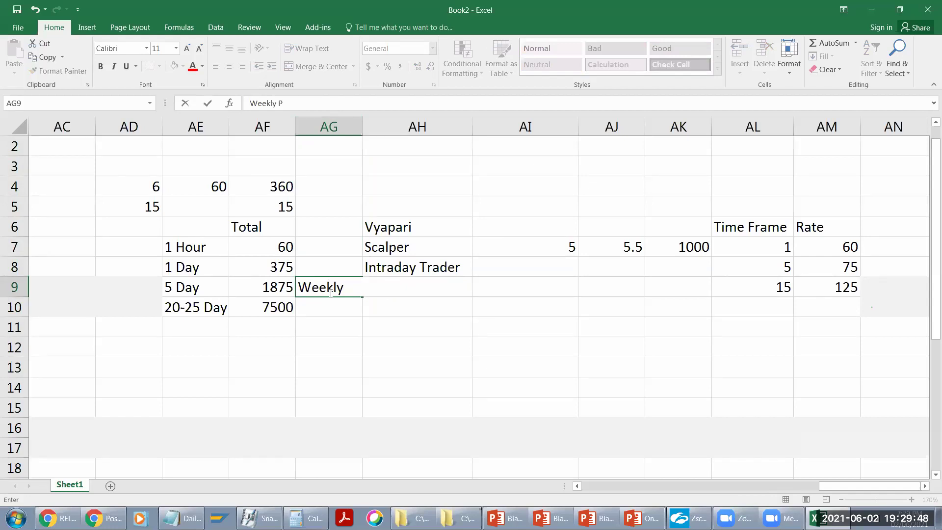
Step: Enter Monthly in AG10 for the 20-25 Day row
click(330, 310)
text(Monhty)
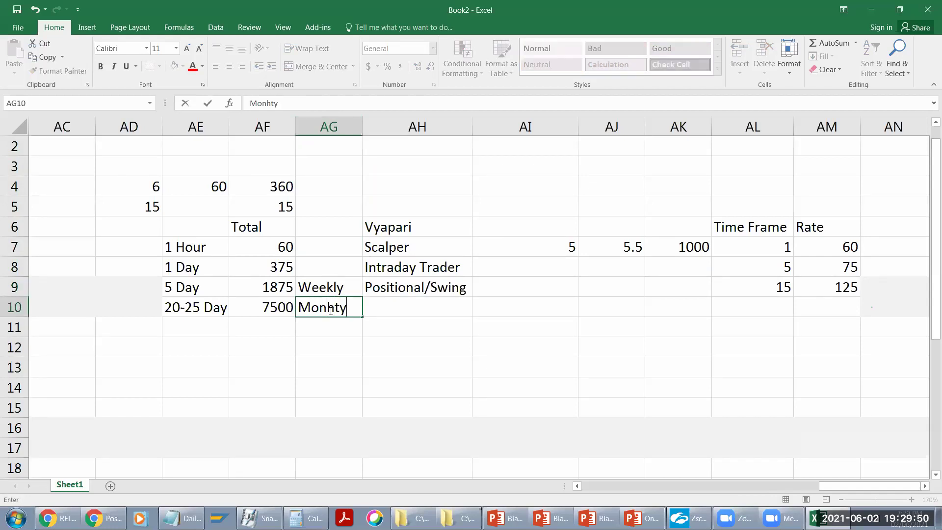
key(BackSpace)
key(BackSpace)
key(BackSpace)
text(ntl)
key(BackSpace)
text(hly)
key(Return)
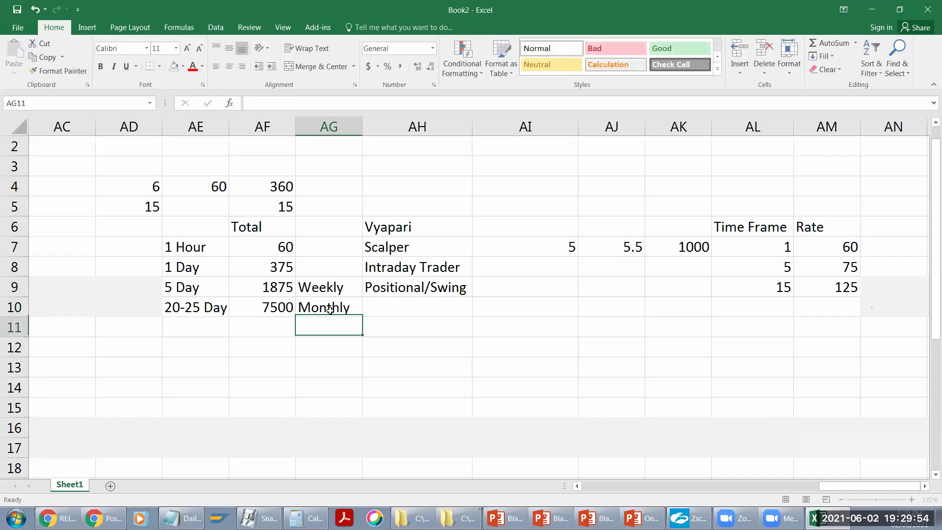
Step: Enter Positional/Swing in AH10 as the trader type for the Monthly row
key(Up)
key(Right)
click(267, 300)
click(394, 311)
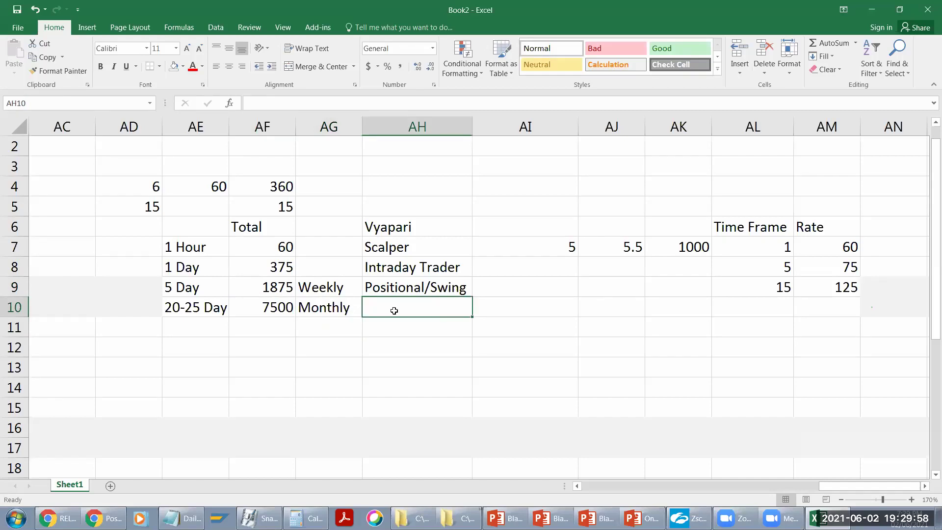
click(325, 312)
click(398, 307)
text(Positional)
click(401, 327)
Step: Extend the trader column header in AH6 to Vyapari/Trader
drag(397, 223, 402, 315)
double_click(420, 230)
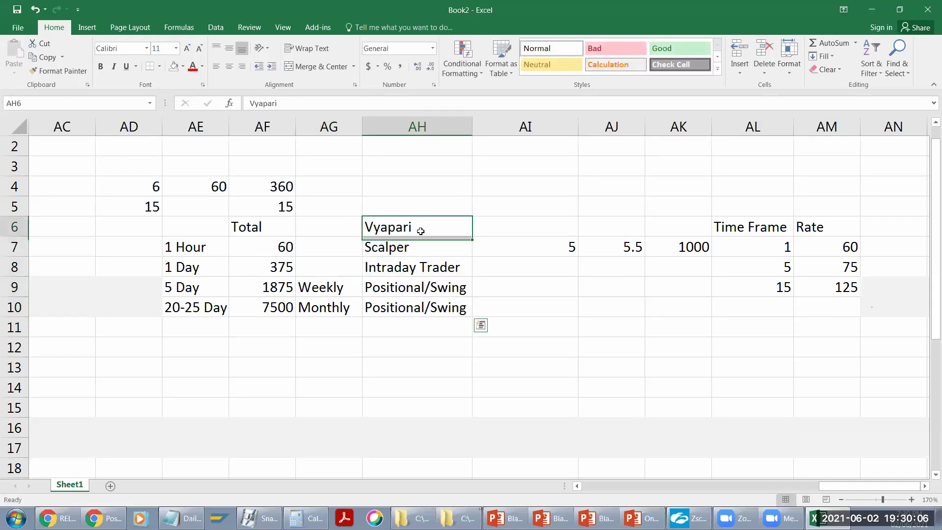
text(/Trader)
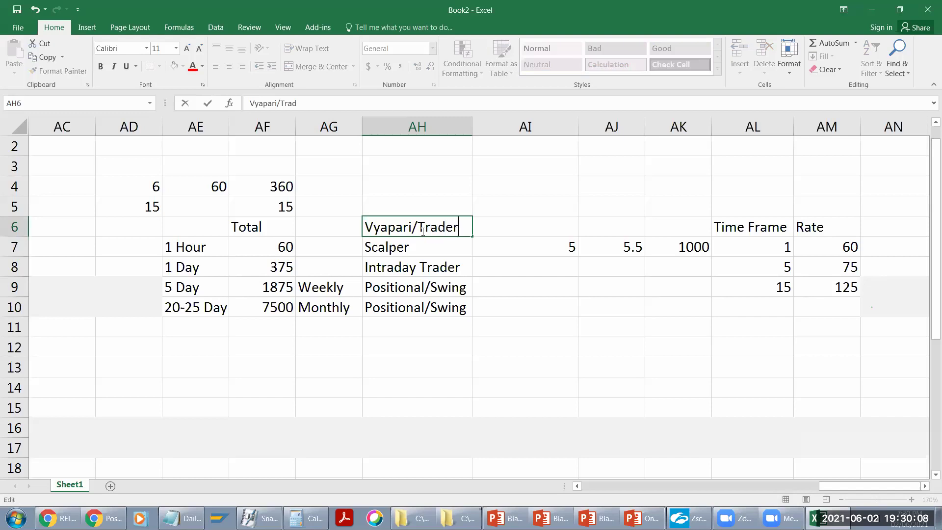
key(Return)
click(400, 283)
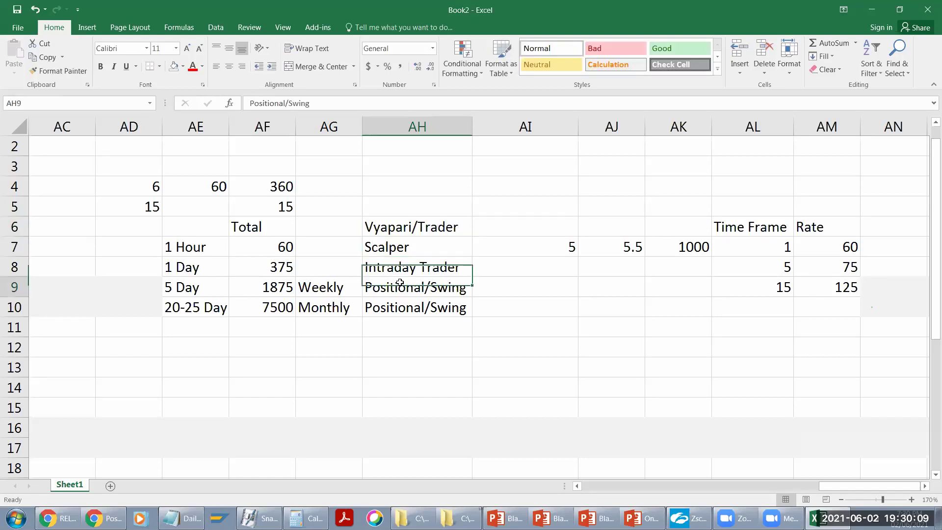
Step: Review the 1 Hour and 20-25 Day rows' periods, total minutes and trader types, including the session-minute figures above the table
click(276, 250)
click(385, 246)
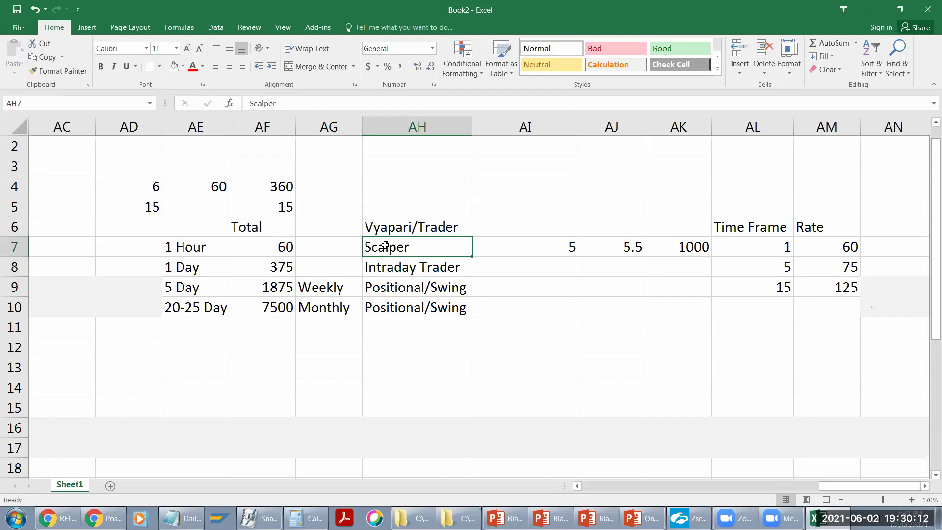
click(193, 307)
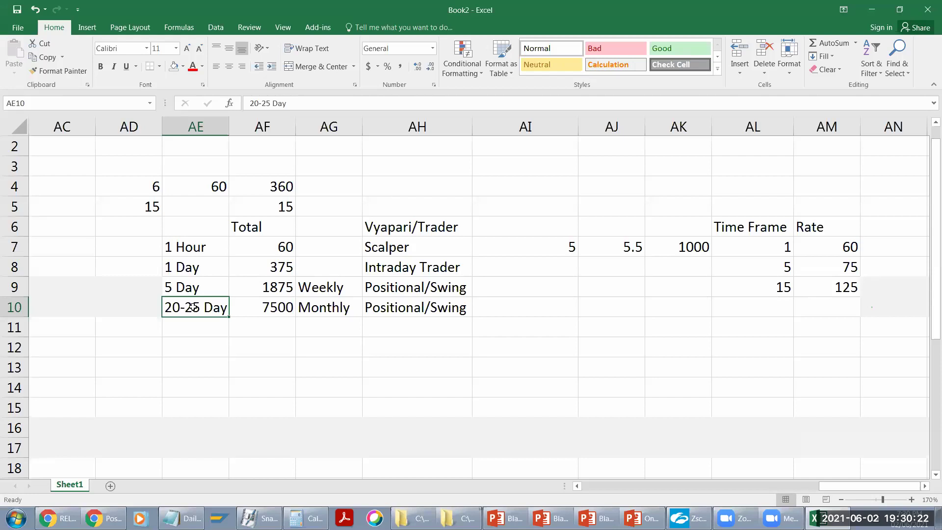
click(331, 315)
click(189, 311)
click(283, 318)
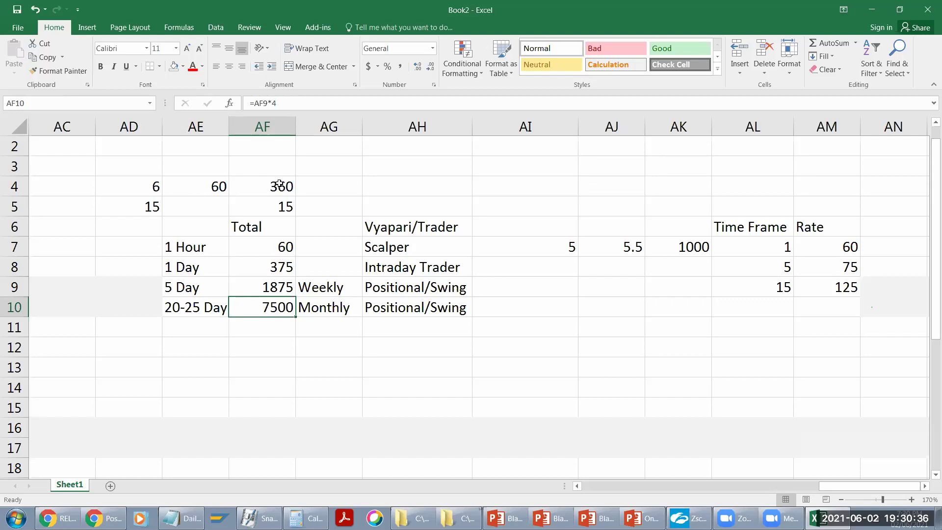
click(280, 202)
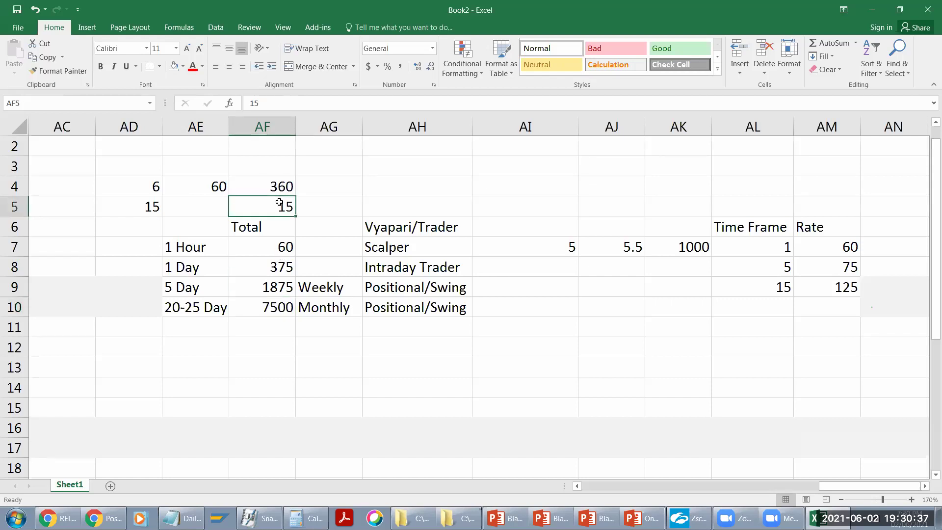
click(267, 305)
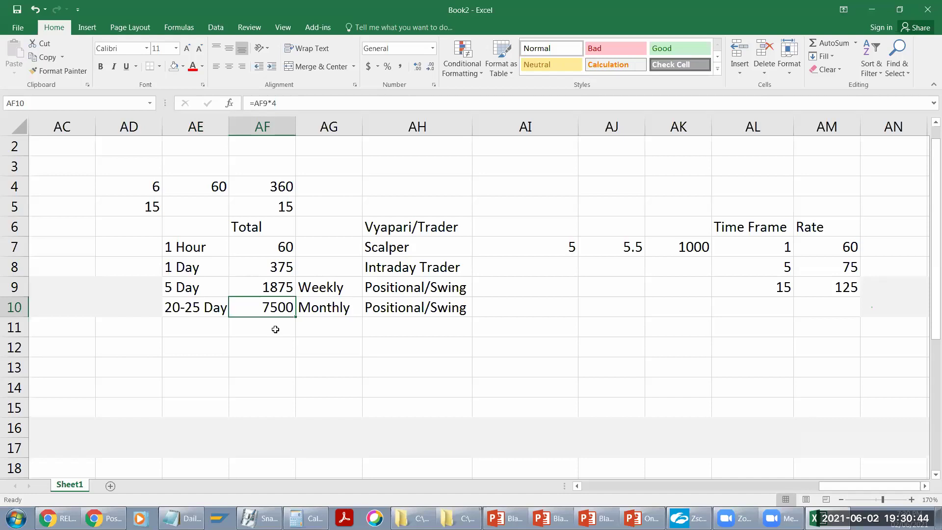
click(182, 307)
click(281, 309)
click(768, 293)
key(Down)
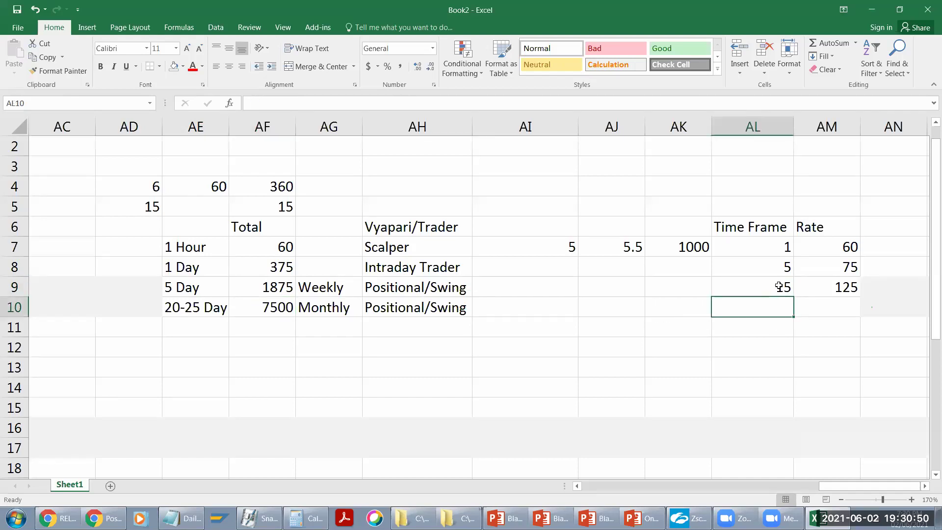
text(=)
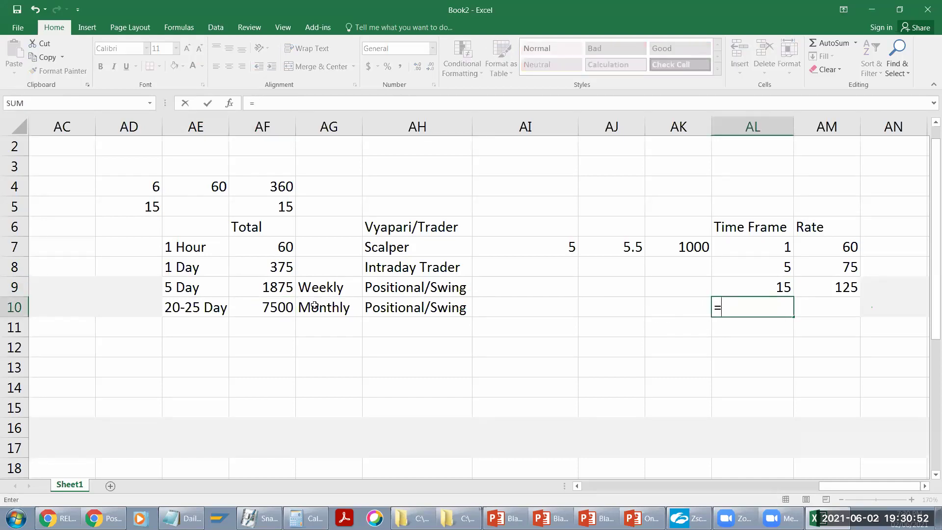
click(272, 309)
text(60)
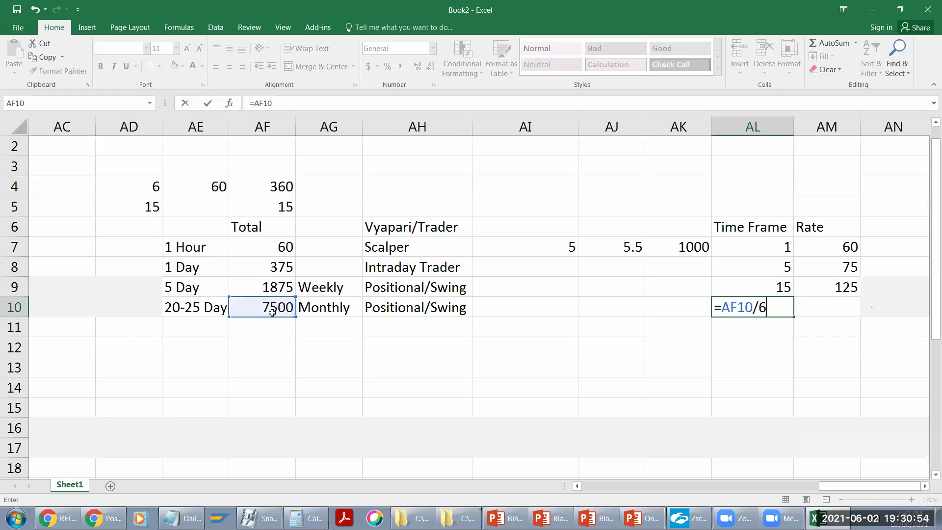
key(BackSpace)
key(BackSpace)
key(BackSpace)
key(BackSpace)
key(BackSpace)
key(BackSpace)
key(BackSpace)
key(BackSpace)
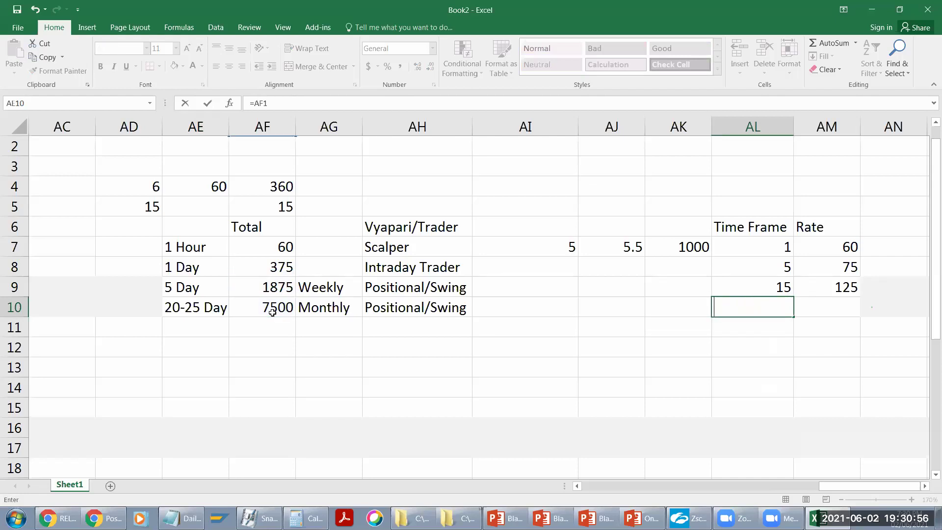
click(262, 347)
Step: Enter 60 in AL10 as the time frame for the Monthly row
click(763, 312)
text(60)
key(Return)
Step: Calculate the Monthly row's rate in AM10 with the formula =AF10/AL10
click(841, 309)
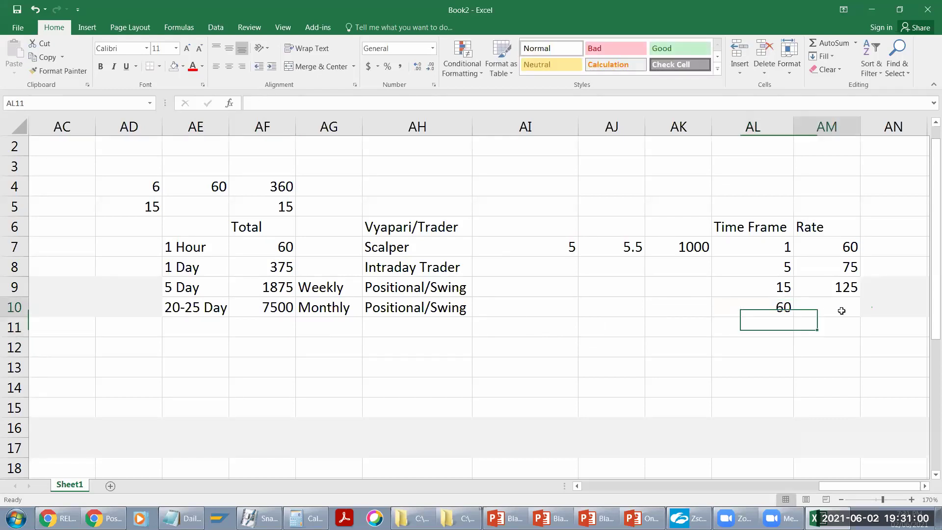
text(=)
click(761, 310)
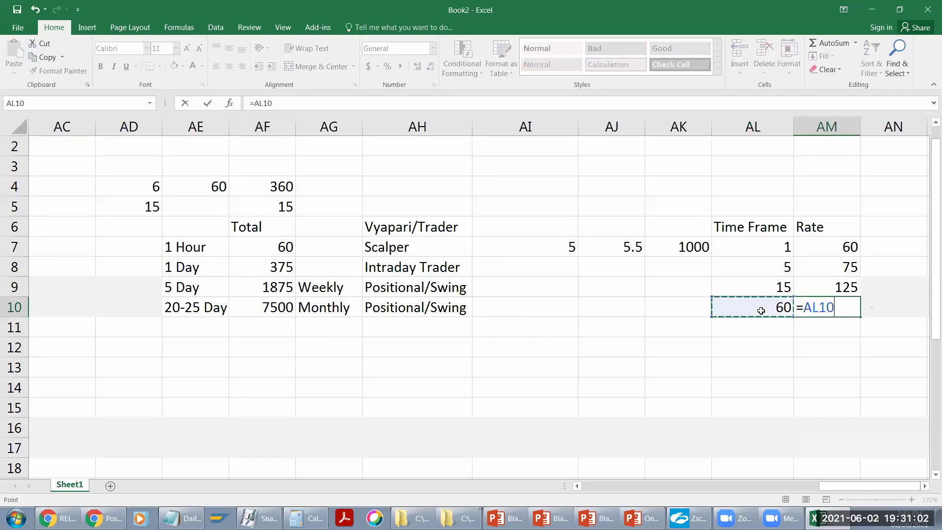
click(258, 315)
text(/)
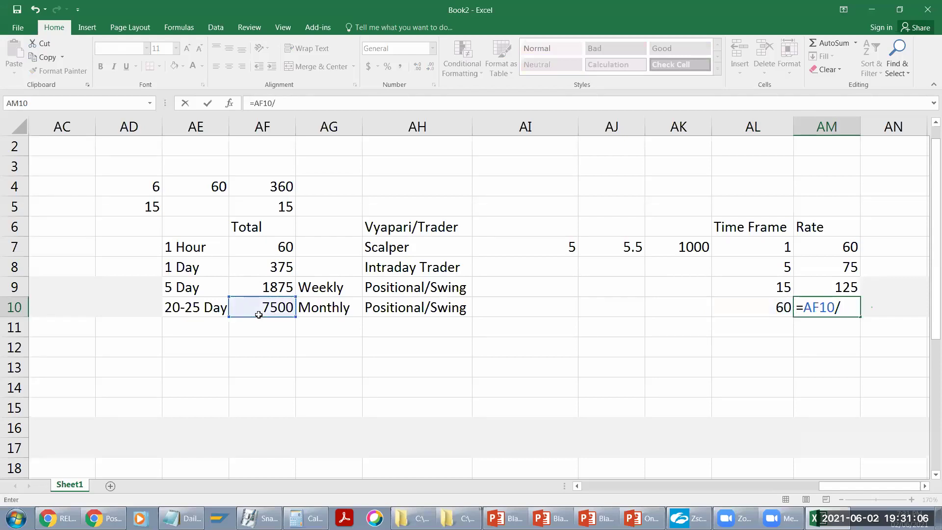
click(737, 314)
key(Return)
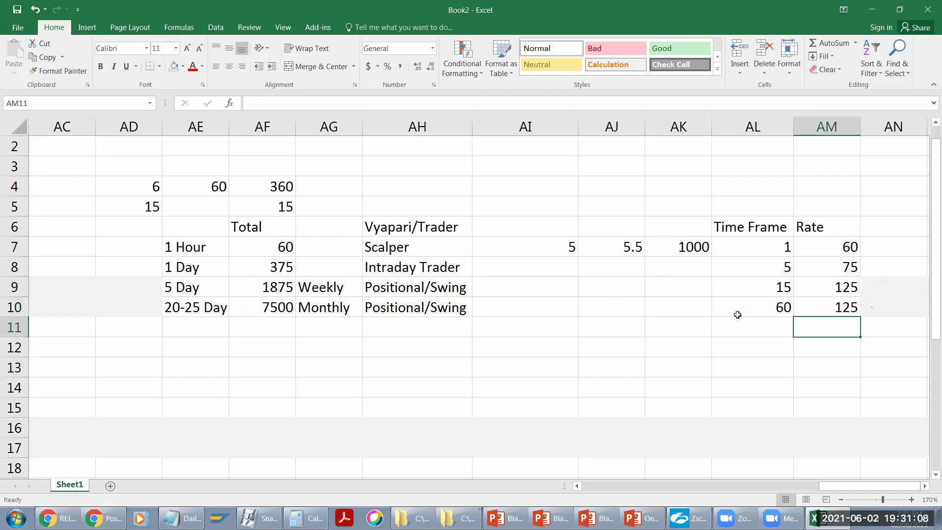
key(Up)
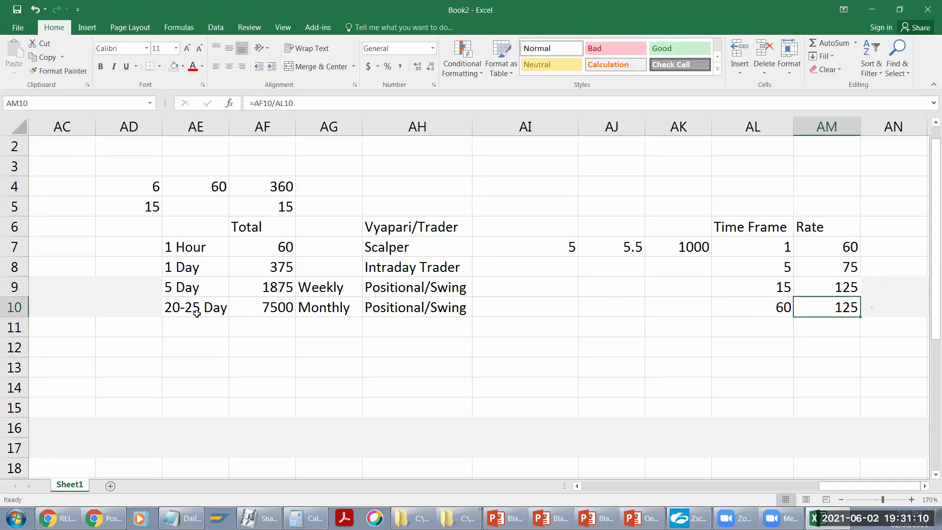
Step: Change the 20-25 Day total in AF10 to the formula =AF9*5 and check the row's time frame and rate
click(200, 314)
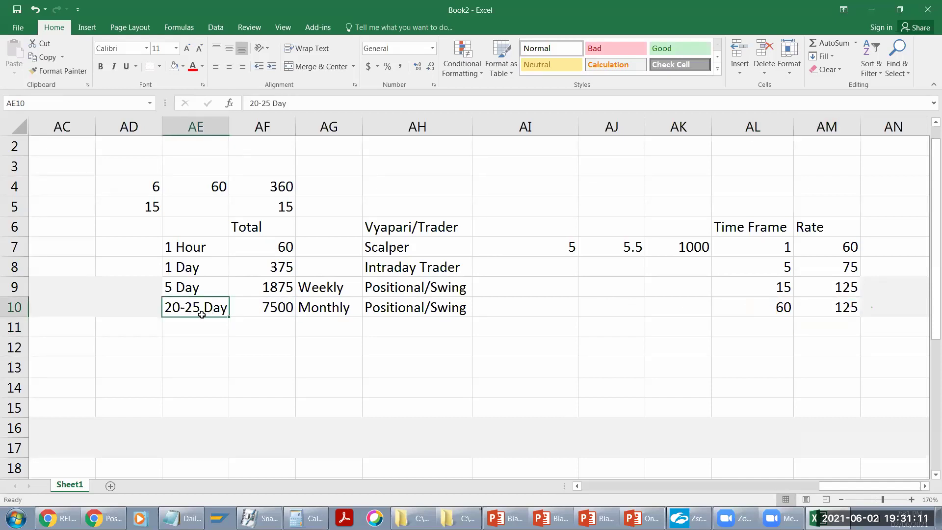
click(280, 310)
text(=AF9*4)
key(BackSpace)
text(5)
key(Return)
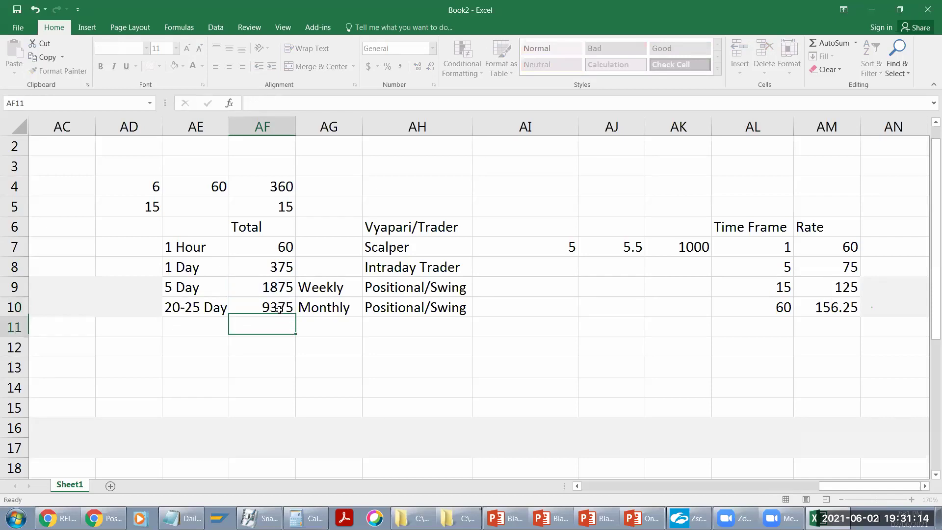
click(783, 308)
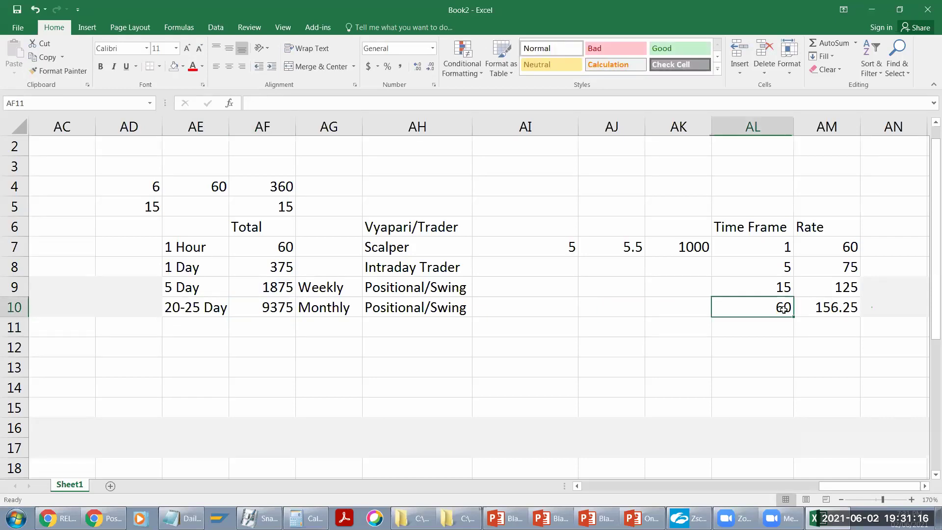
click(827, 307)
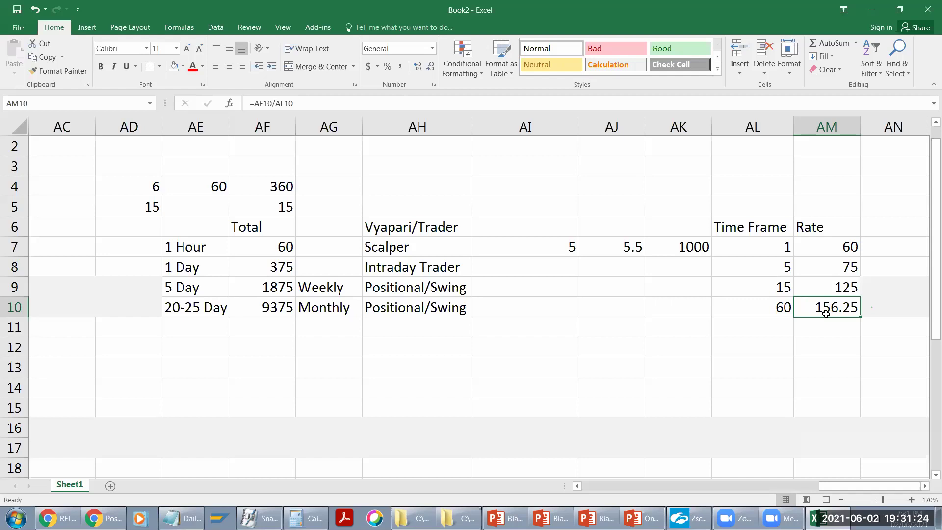
Step: Examine the total minutes in AF7 through AF10 and the formulas behind the 5 Day and 20-25 Day totals
click(219, 189)
click(281, 250)
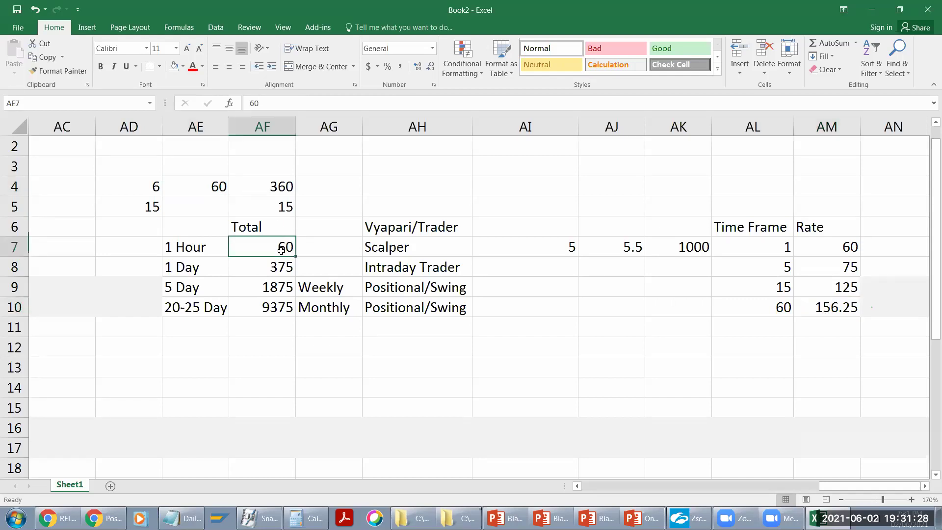
click(277, 267)
double_click(278, 287)
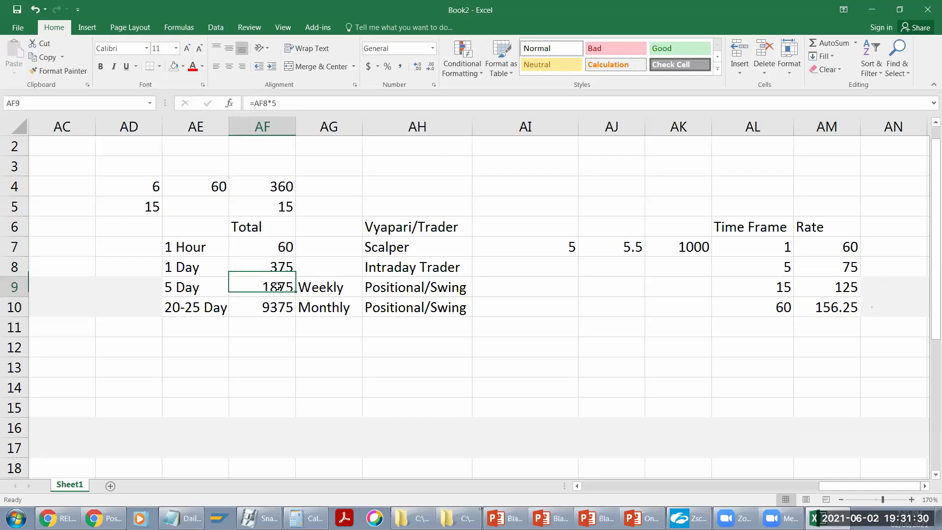
key(Return)
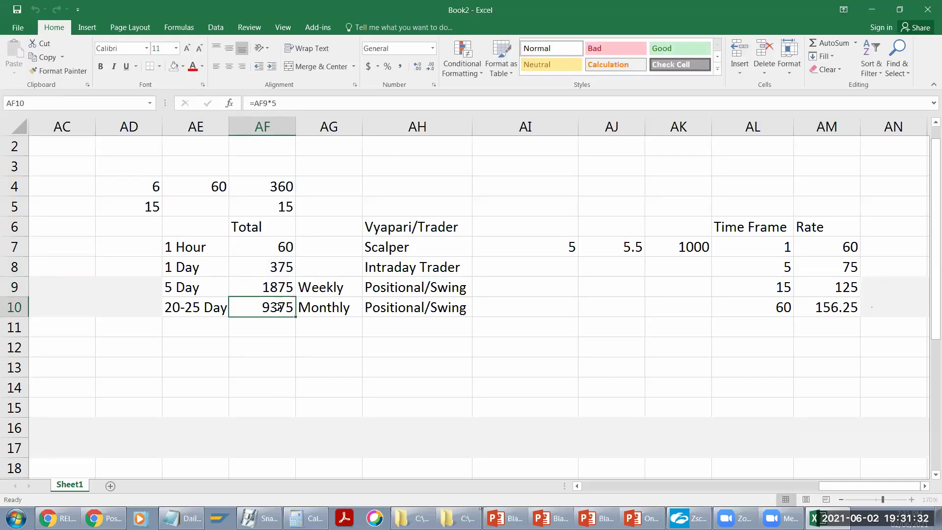
double_click(277, 307)
key(Return)
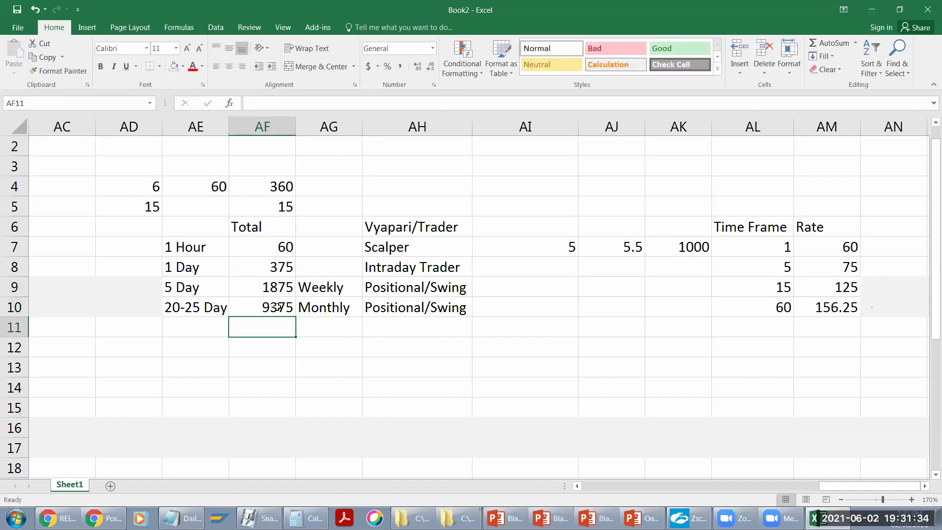
Step: Replace the 20-25 Day total in AF10 with the formula =AF8*22, based on the one-day minutes
click(178, 312)
click(274, 311)
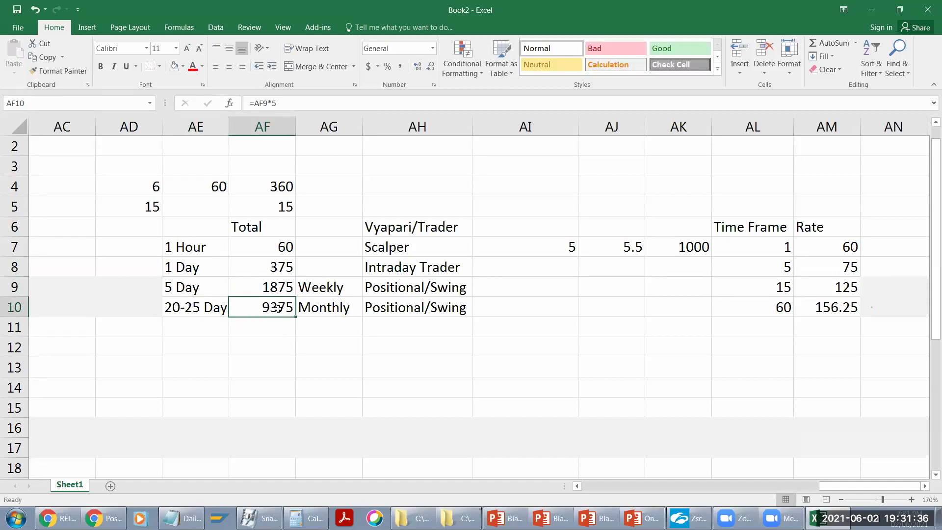
double_click(279, 309)
key(BackSpace)
key(BackSpace)
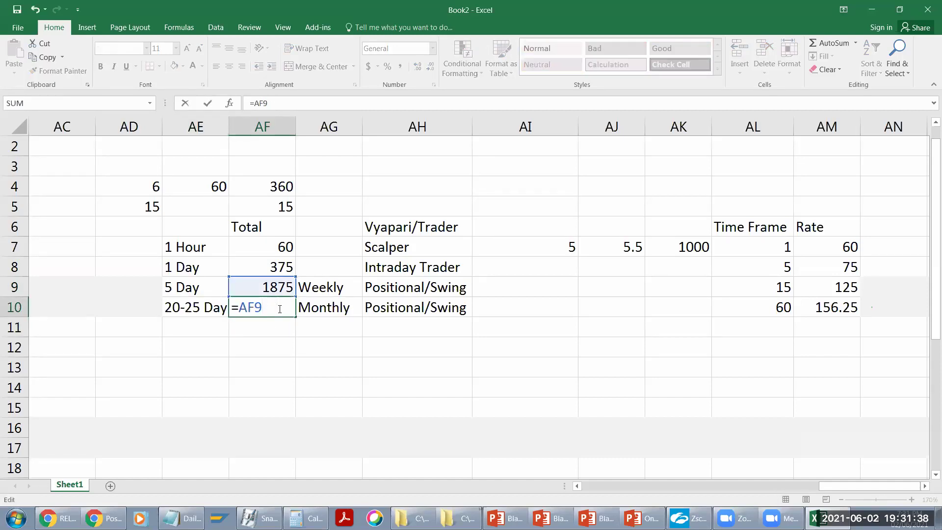
key(BackSpace)
key(BackSpace)
key(BackSpace)
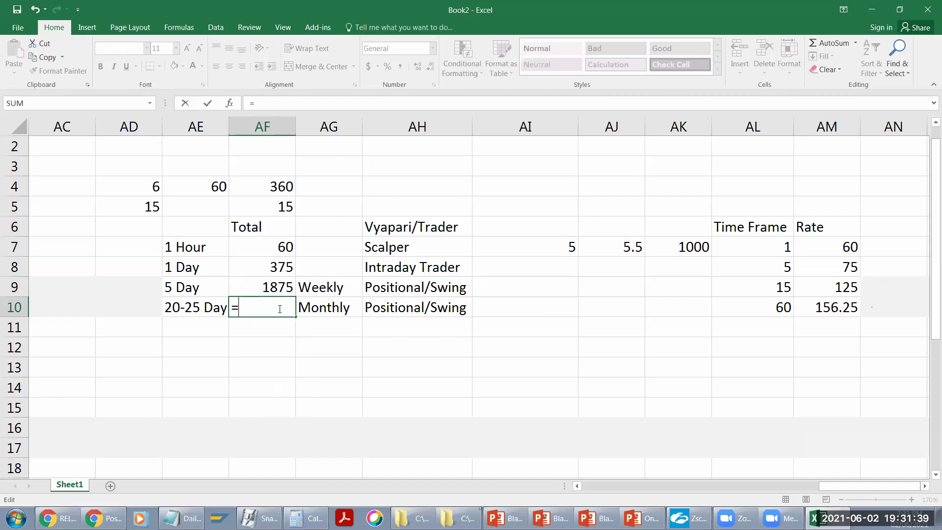
click(270, 268)
text(*22)
key(Return)
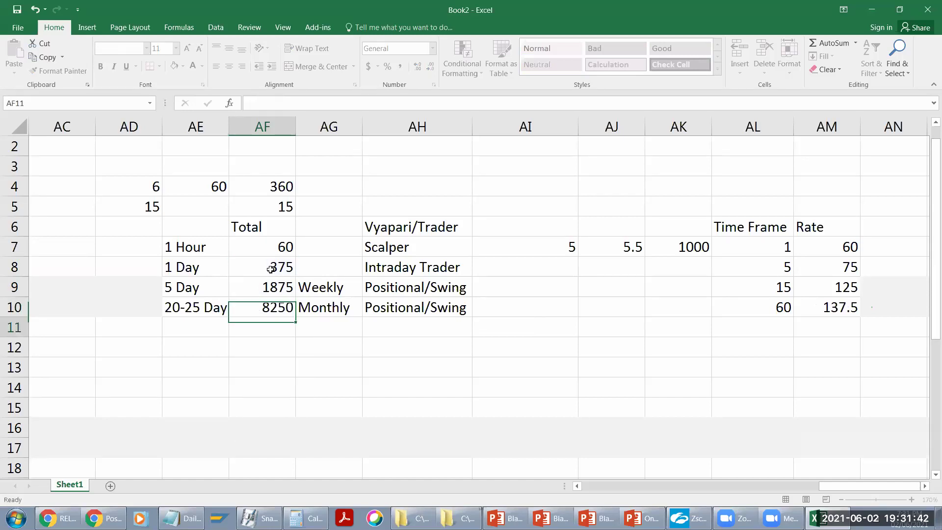
click(271, 309)
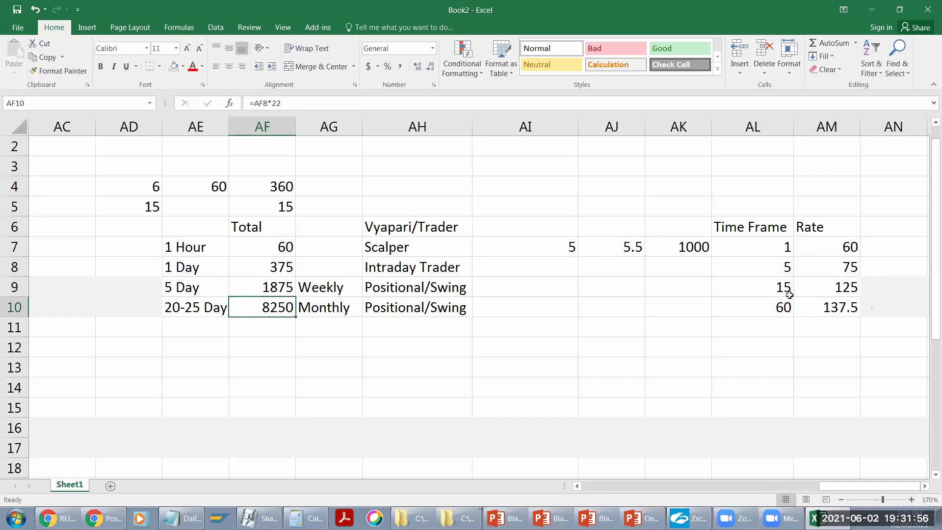
Step: Review the Monthly row's time frame and rate, and the 1 Hour row's total and time frame
click(839, 309)
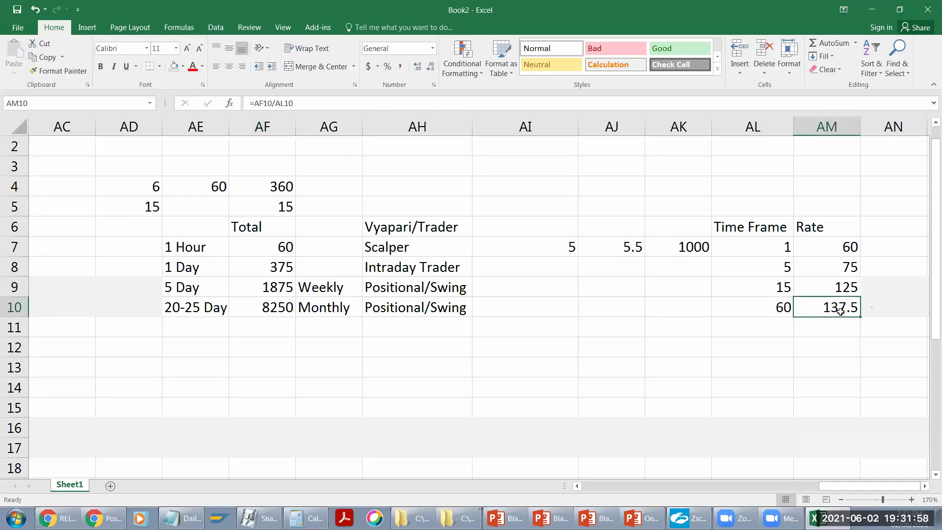
click(769, 307)
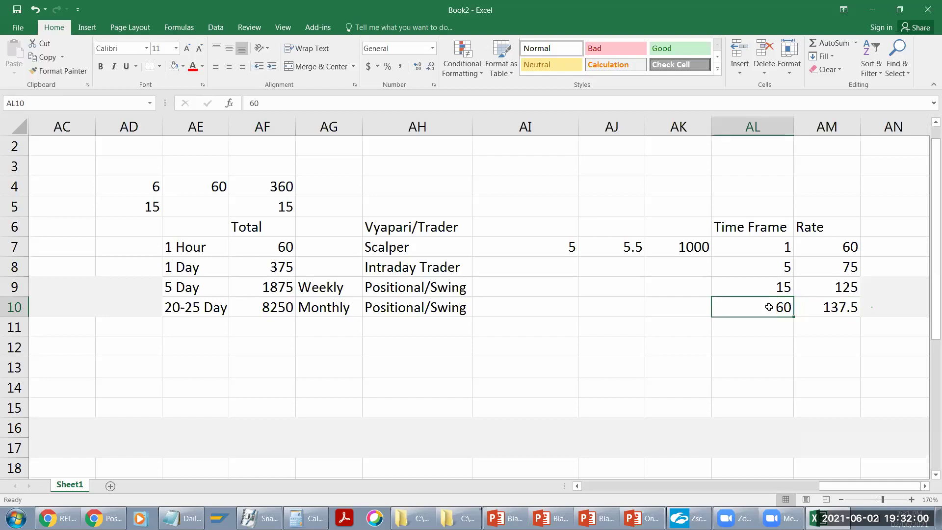
click(840, 314)
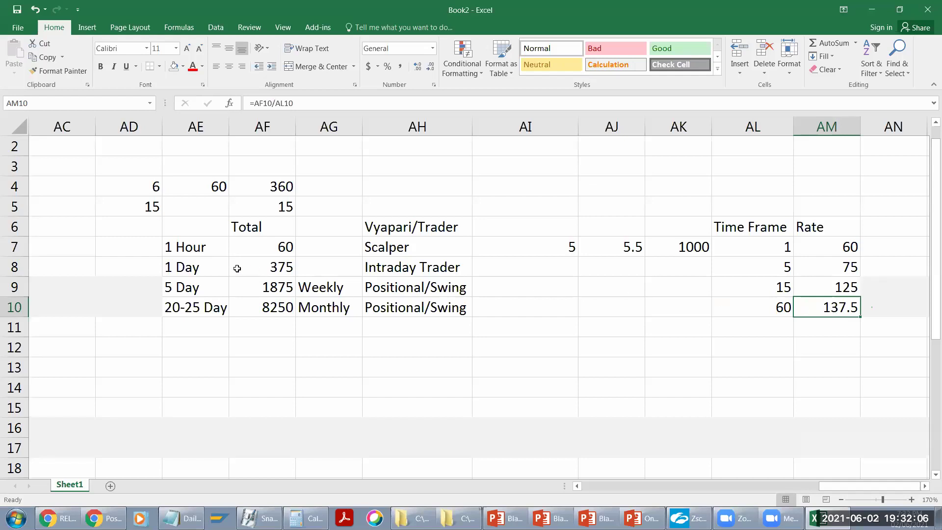
click(178, 247)
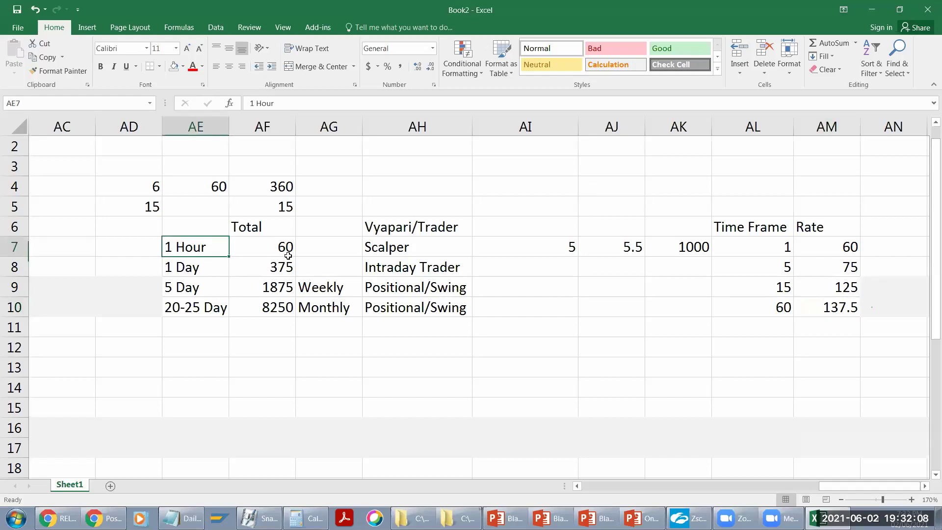
click(249, 251)
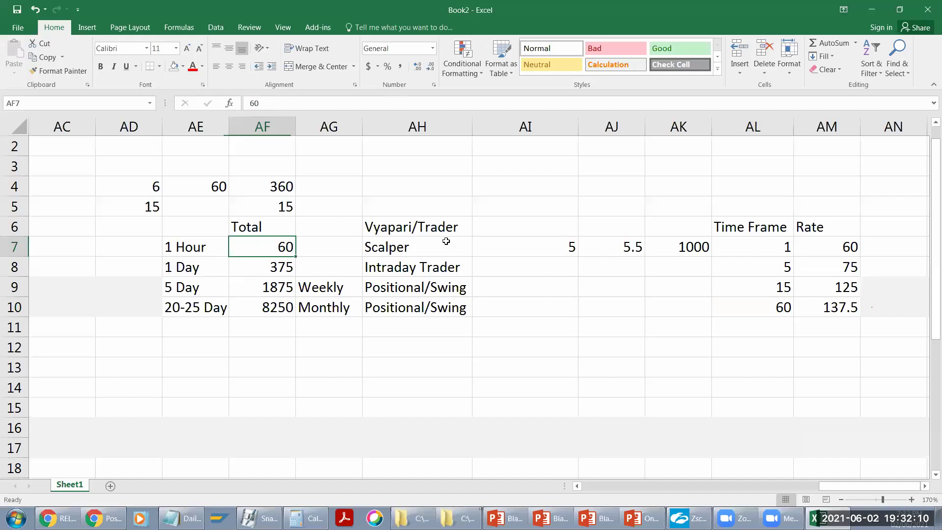
click(763, 248)
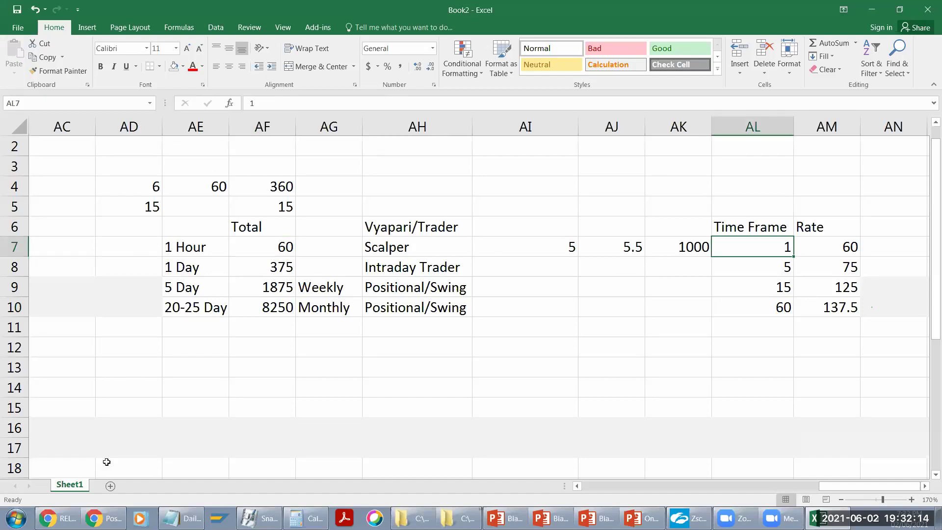
Step: Switch to Chrome to view the one-minute RELIANCE chart with its 60-period indicators, and return to the Excel sheet
click(55, 518)
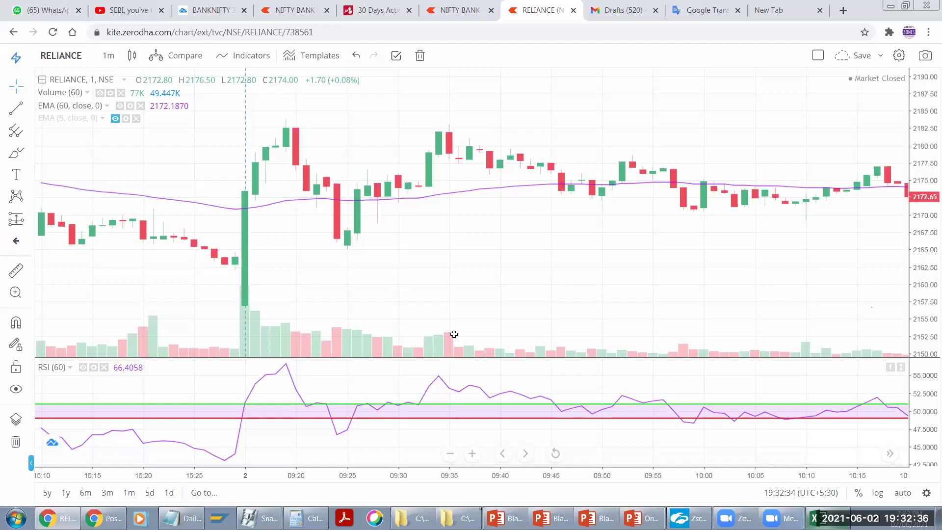
key(alt+Tab)
click(381, 360)
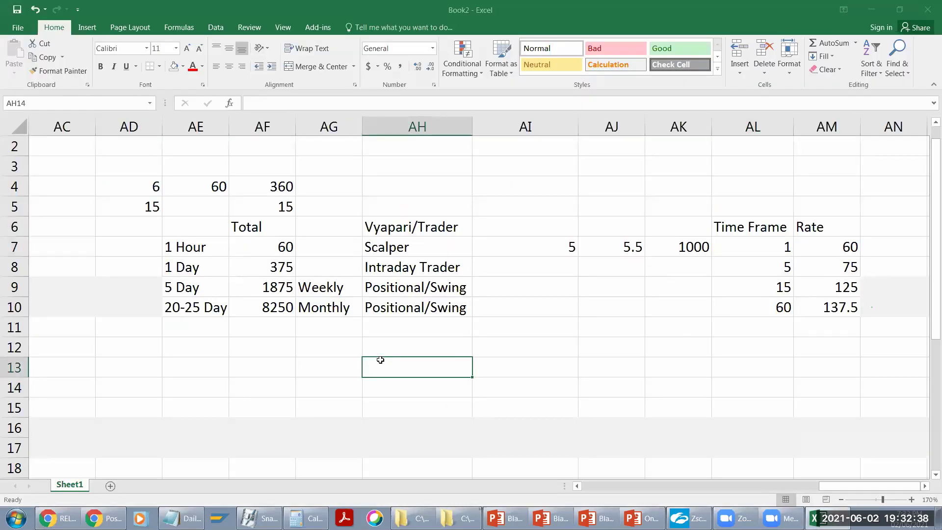
Step: Enter the candle's opening price 2156 in AH14 and its closing price 2173 in AH13
click(380, 388)
text(21)
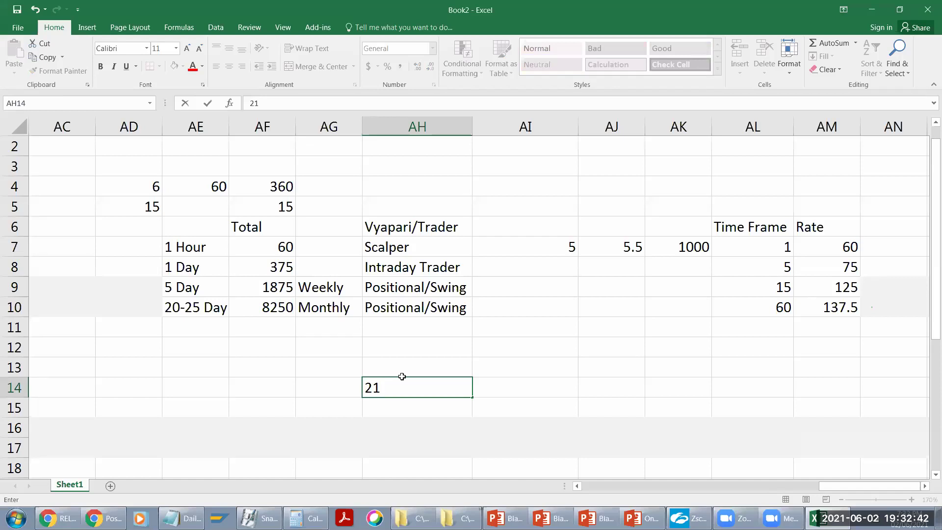
text(56)
click(428, 360)
text(2172)
key(BackSpace)
text(3)
key(Return)
Step: Calculate the price difference in AH15 with the formula =AH13-AH14
click(429, 402)
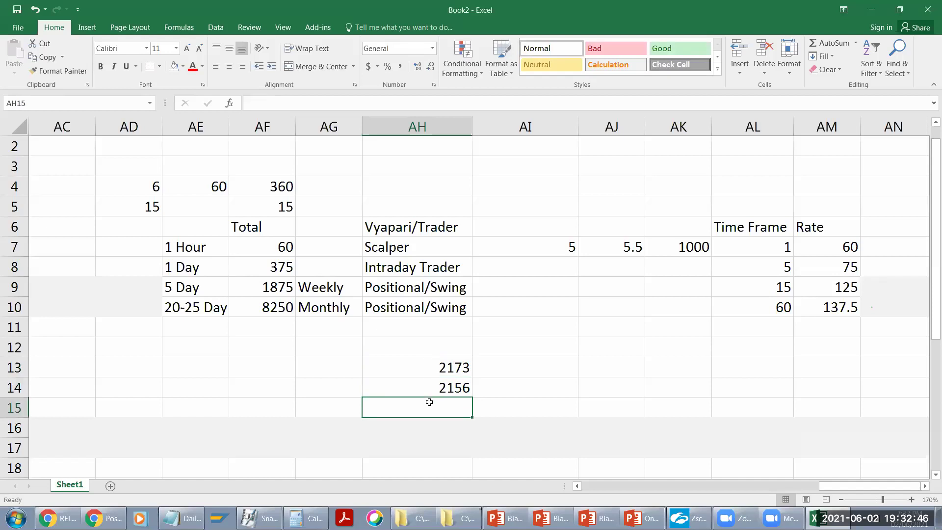
text(=)
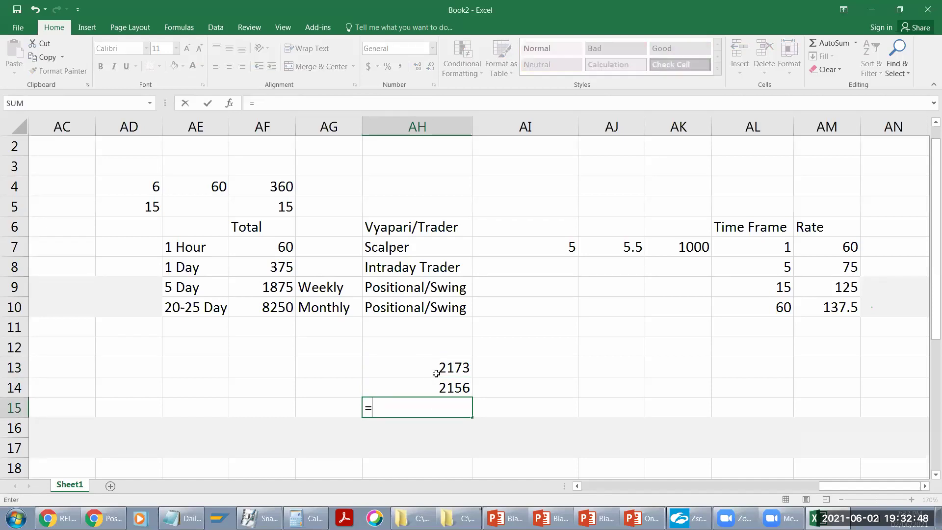
click(436, 373)
text(-)
click(434, 386)
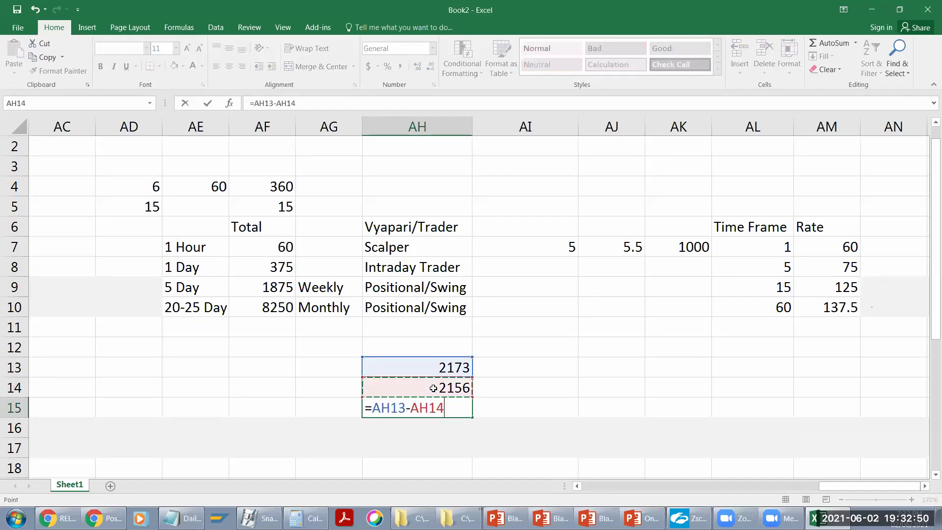
key(Return)
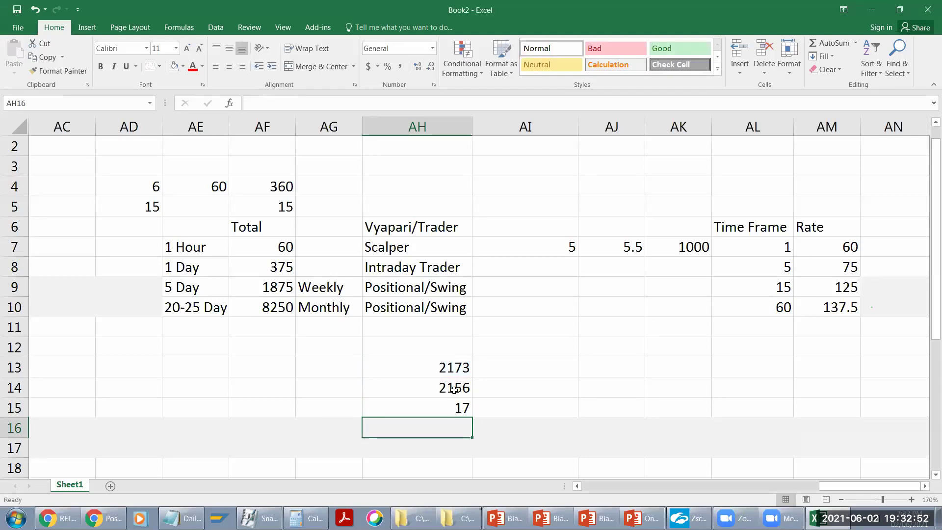
click(451, 408)
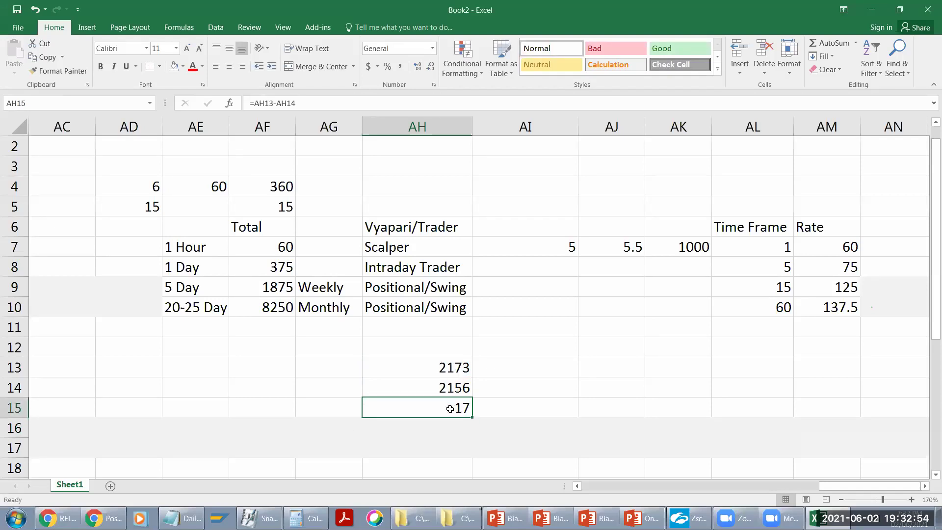
Step: Switch to the RELIANCE chart in Chrome and set the candle wick colours to dark green for rising and red for falling in the chart properties
click(57, 518)
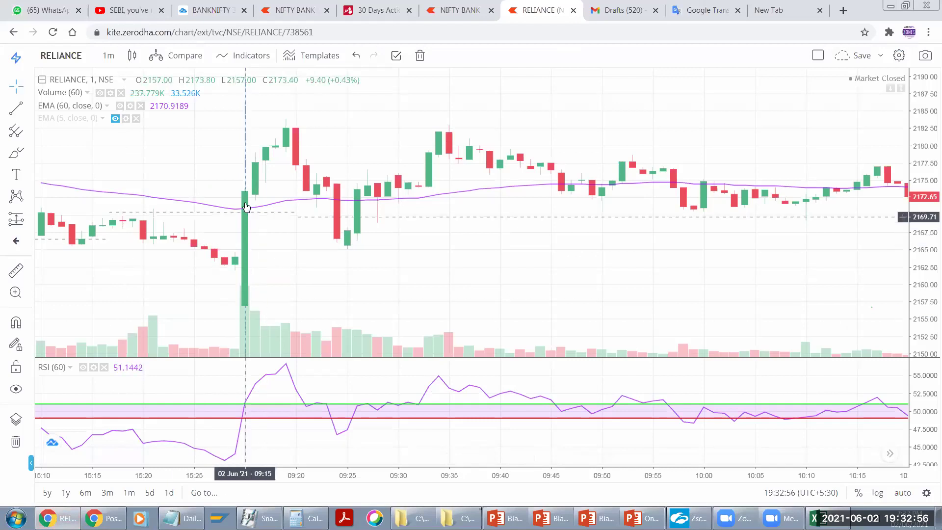
right_click(371, 108)
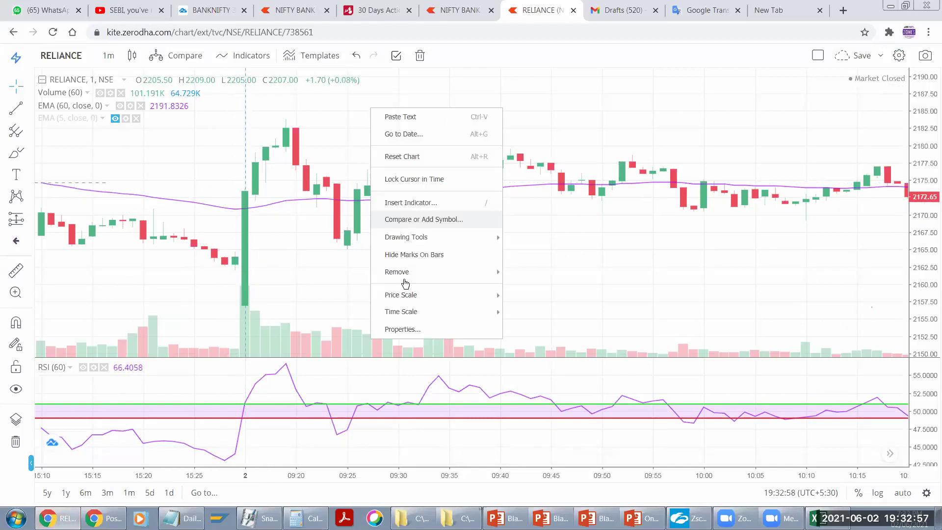
click(405, 329)
click(438, 137)
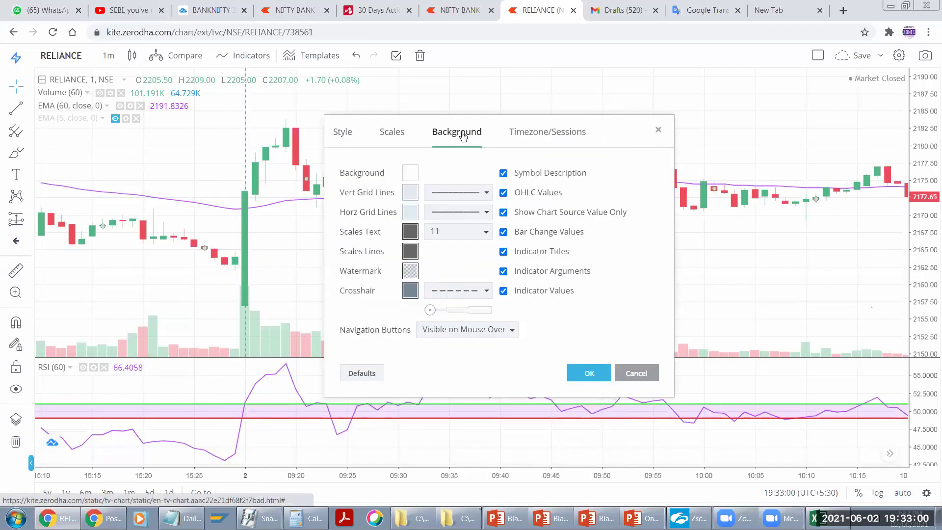
click(526, 139)
click(449, 141)
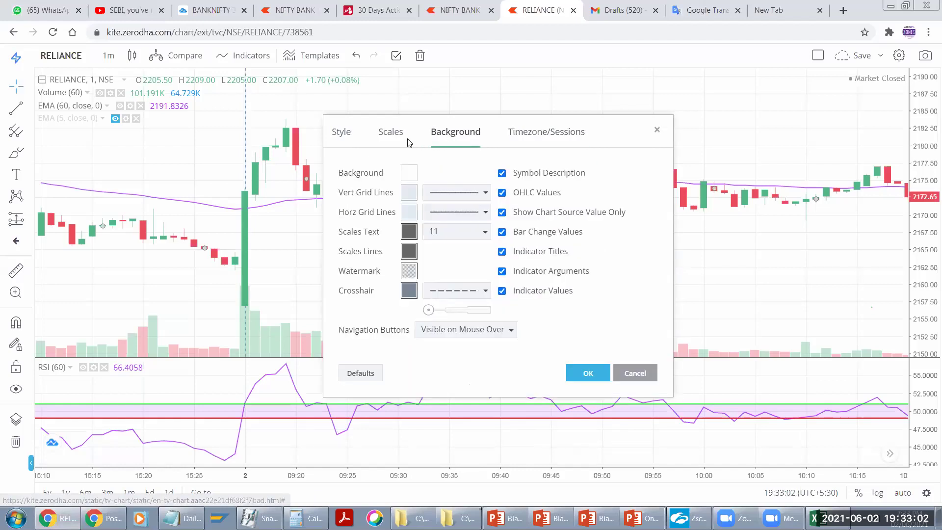
click(353, 137)
click(402, 232)
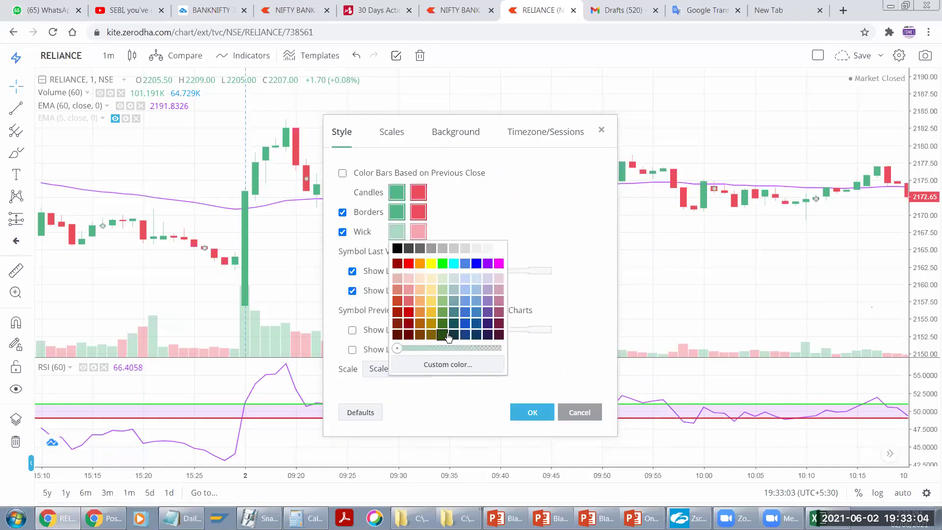
click(444, 338)
click(417, 233)
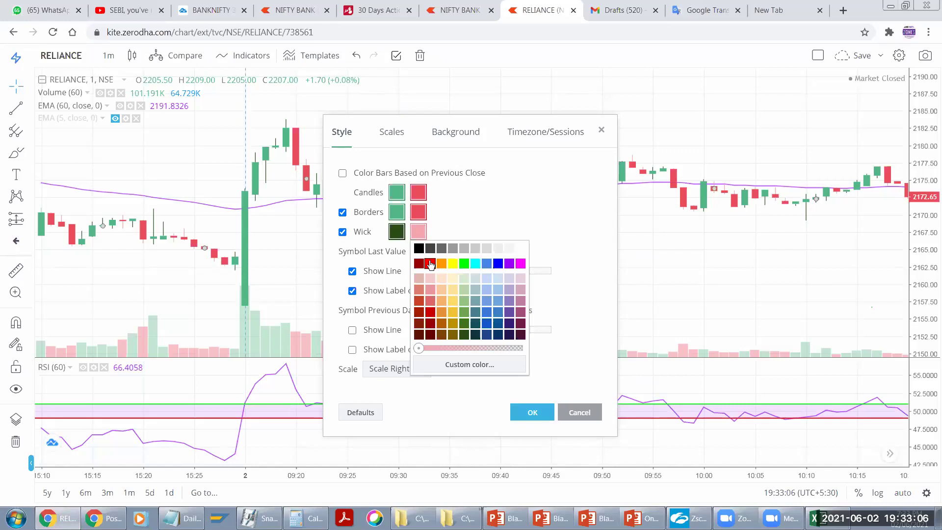
click(419, 259)
click(530, 412)
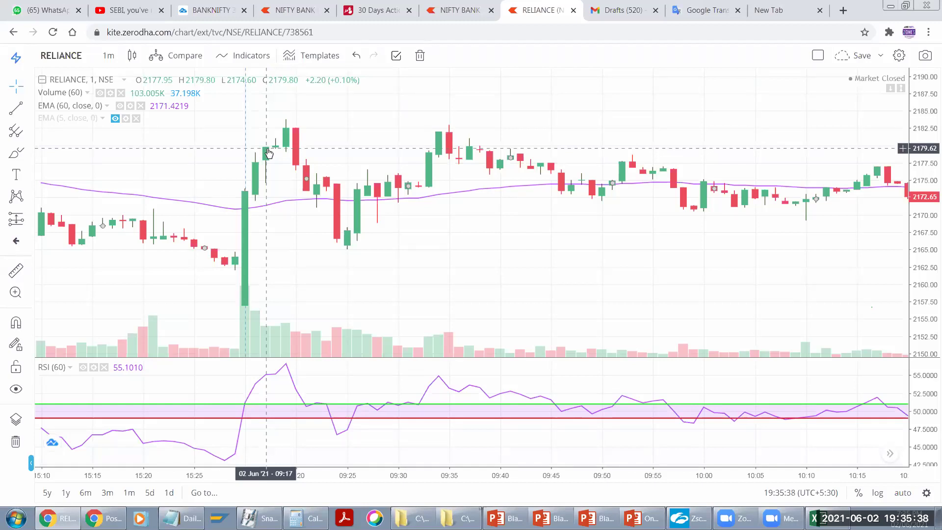
Step: Switch to PowerPoint to show slide 13 with the vegetable market's buyers and sellers, and return to the RELIANCE chart in Chrome
click(597, 518)
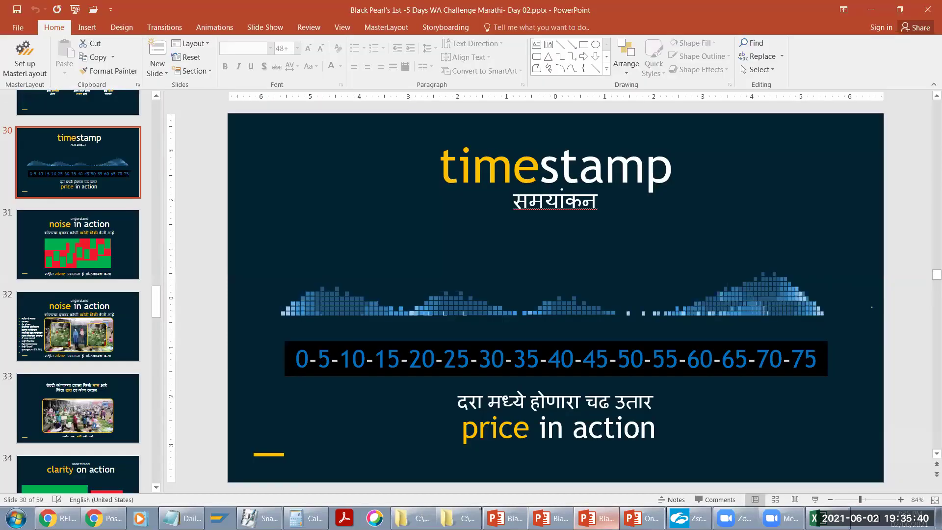
drag(156, 302, 156, 180)
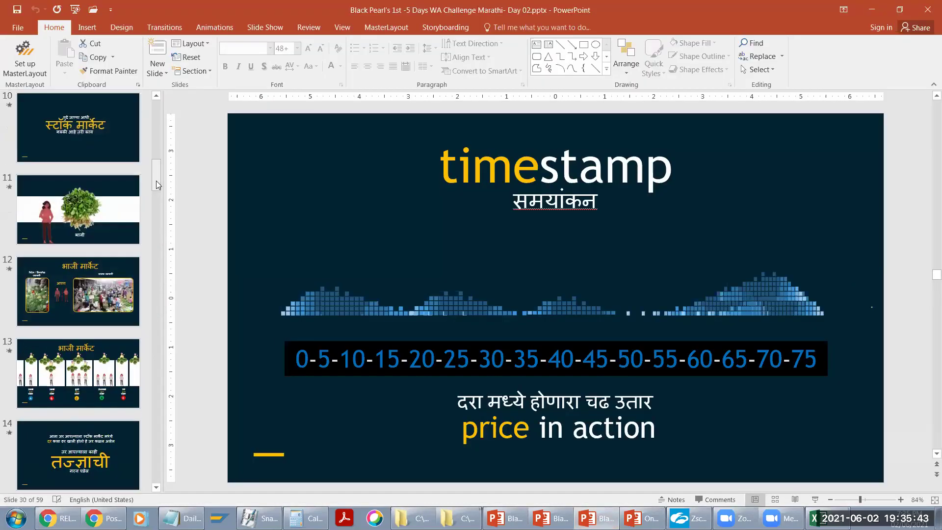
click(103, 403)
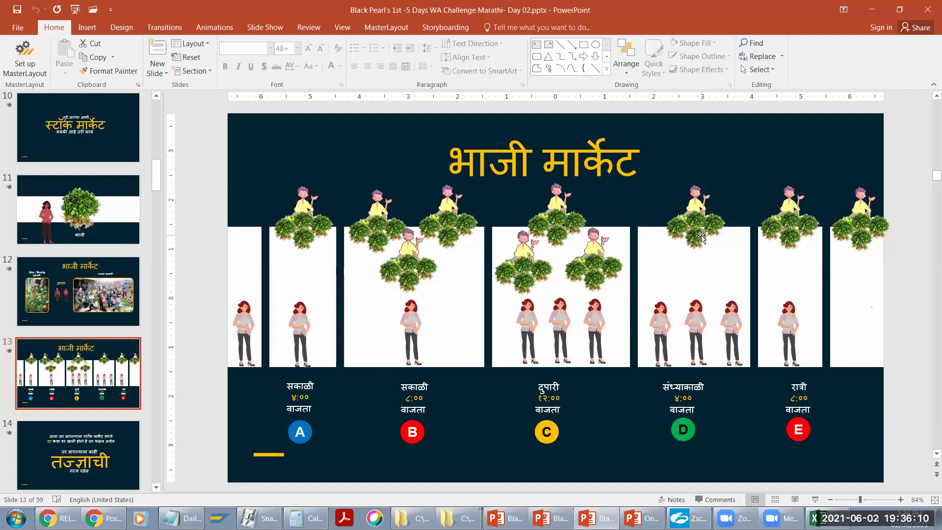
click(58, 518)
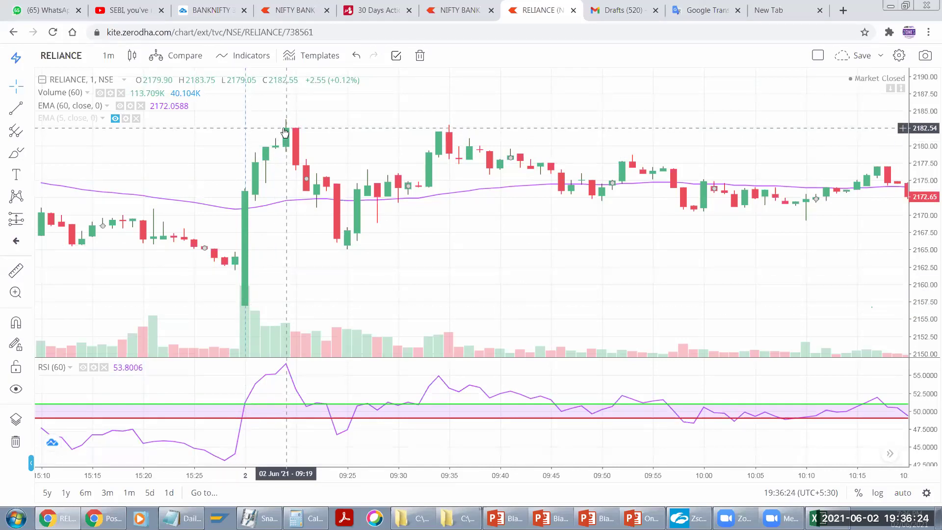
Step: Switch to the Excel sheet and change the closing price in AH13 to 2182
key(alt+Tab)
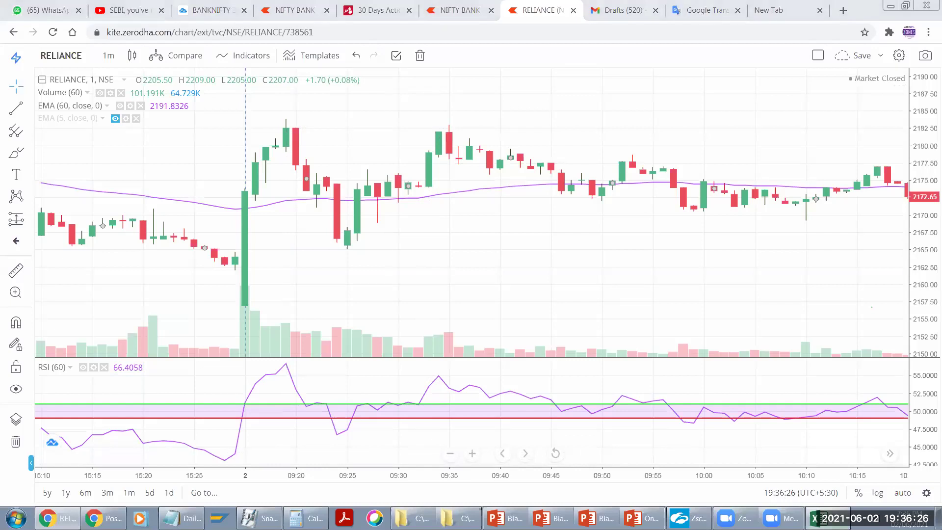
double_click(461, 367)
drag(461, 367, 472, 368)
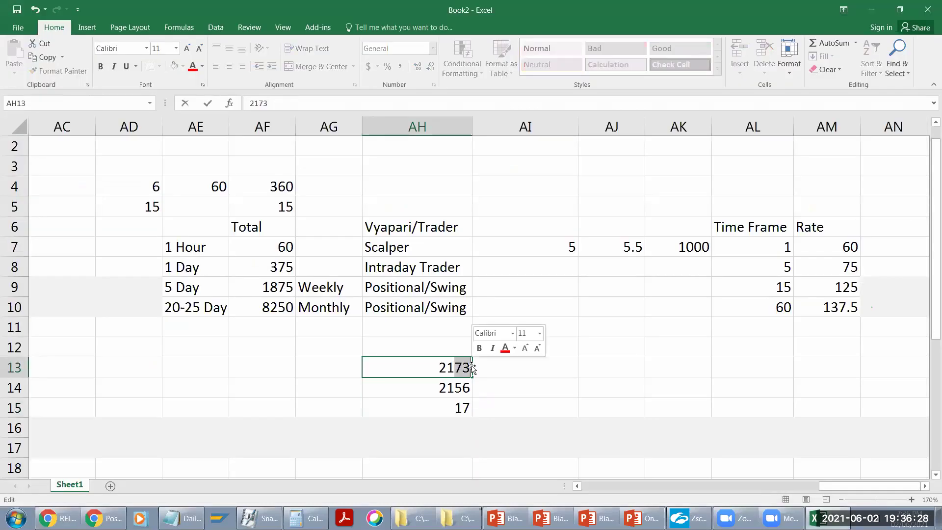
text(82)
key(Return)
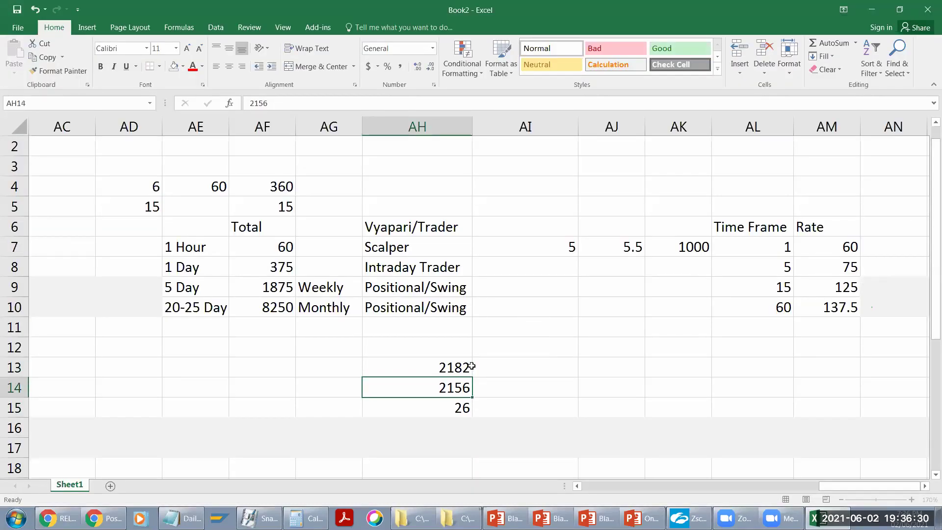
Step: Switch to Chrome, set the RELIANCE chart to 5 minutes, and examine the 09:15 candle of 2 June
click(61, 518)
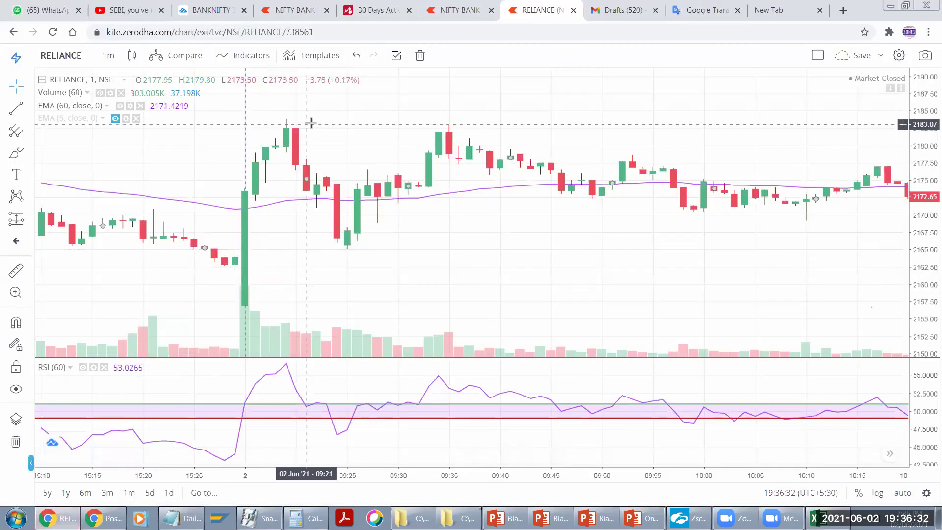
click(107, 57)
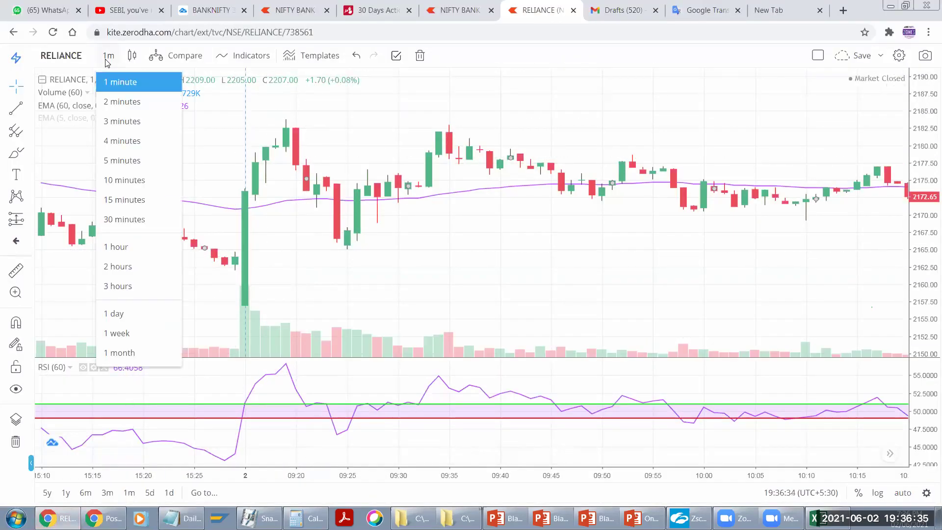
click(114, 160)
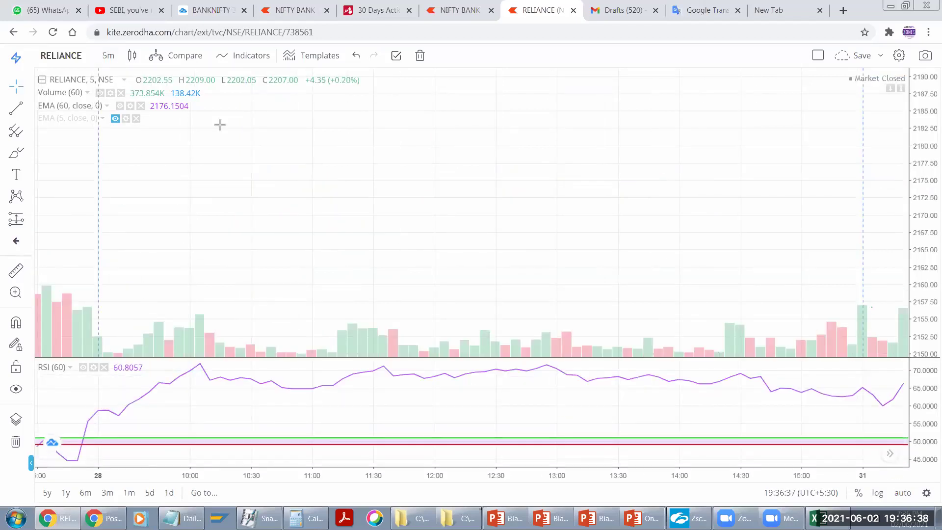
scroll(490, 219, right, 10)
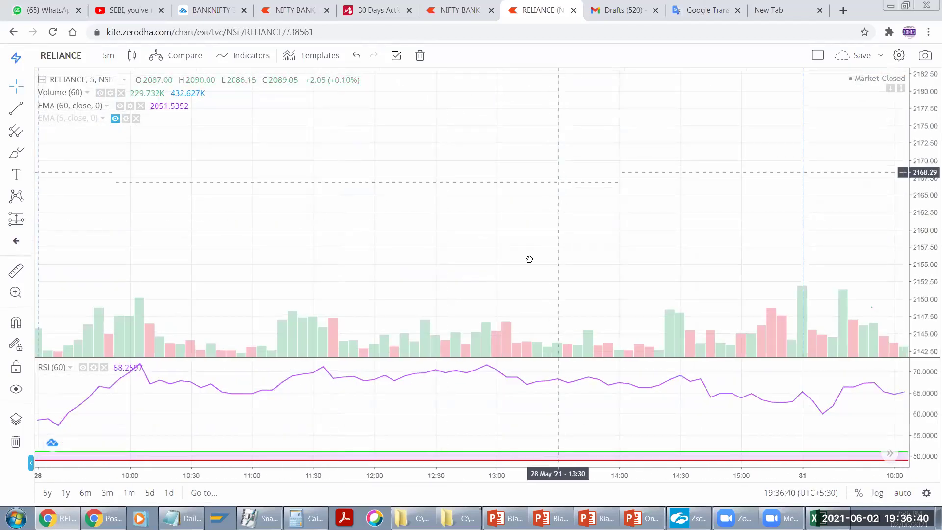
scroll(501, 234, right, 10)
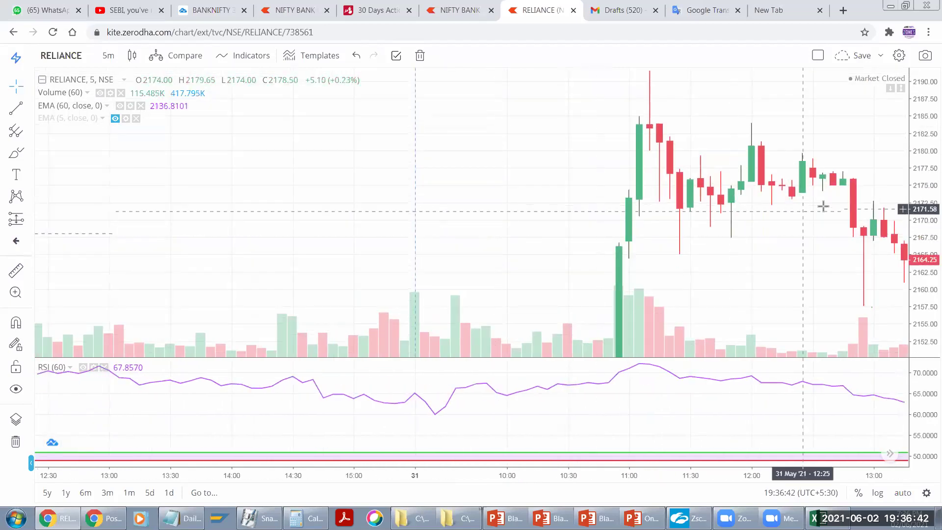
scroll(546, 146, right, 1)
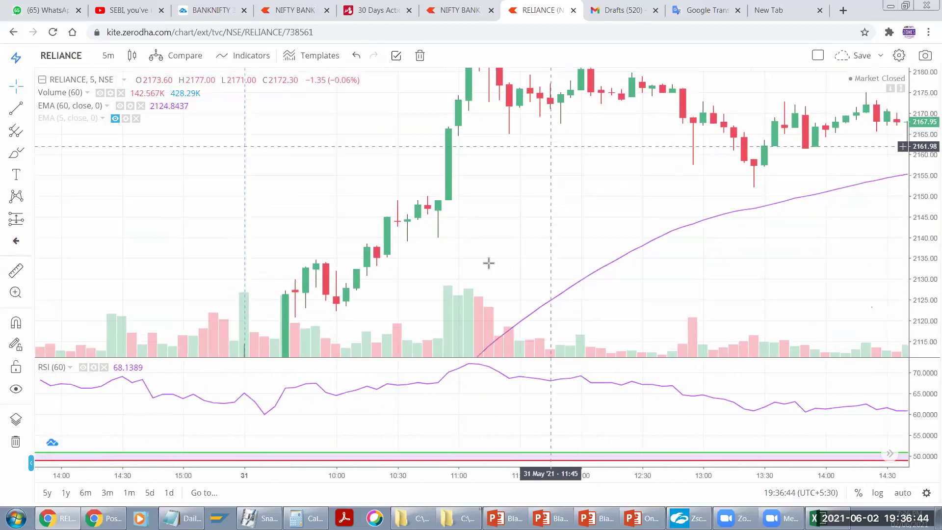
scroll(555, 208, right, 15)
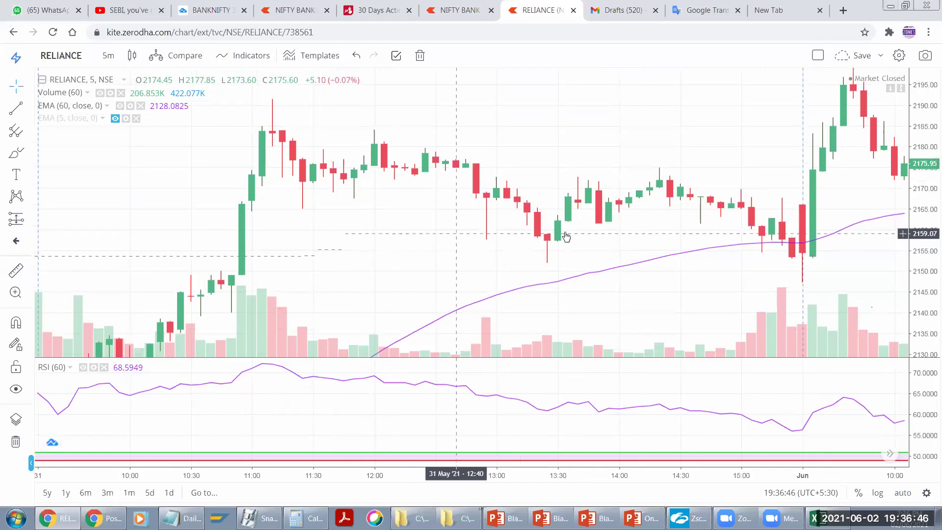
scroll(284, 319, right, 20)
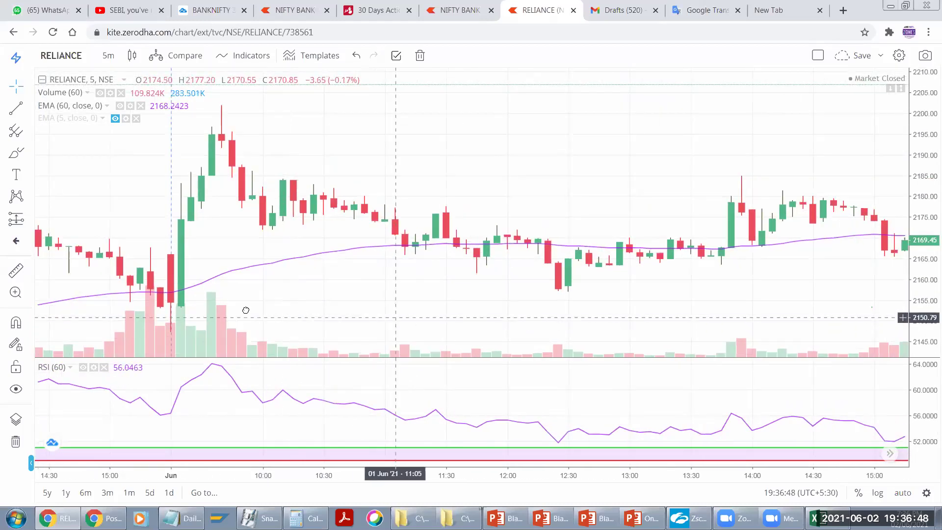
scroll(195, 304, right, 20)
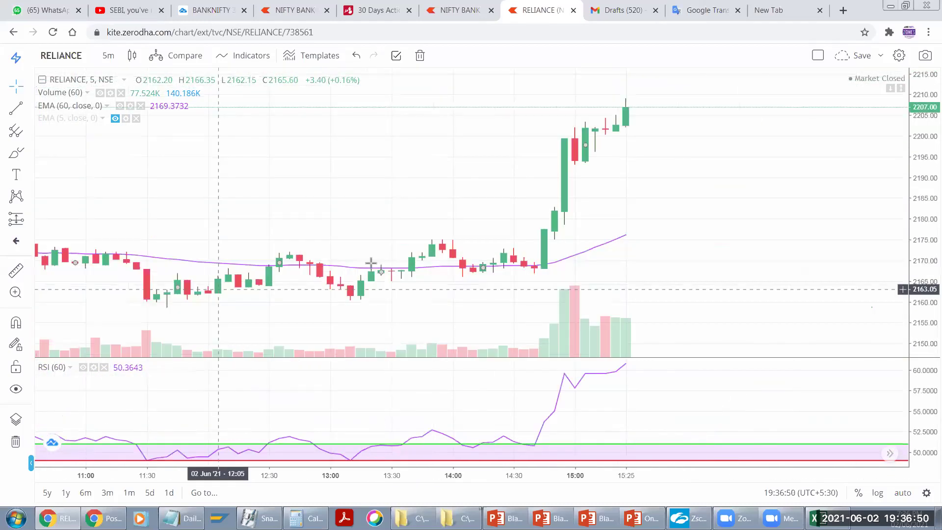
scroll(638, 267, left, 16)
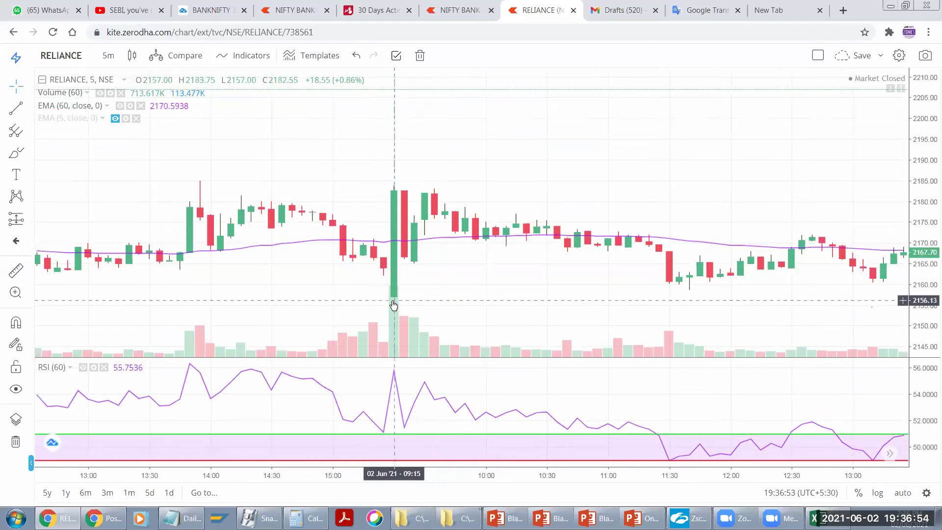
Step: Set the RELIANCE chart back to 1 minute and show the opening of the 2 June session with more candles in view
click(109, 56)
click(116, 78)
scroll(338, 226, left, 8)
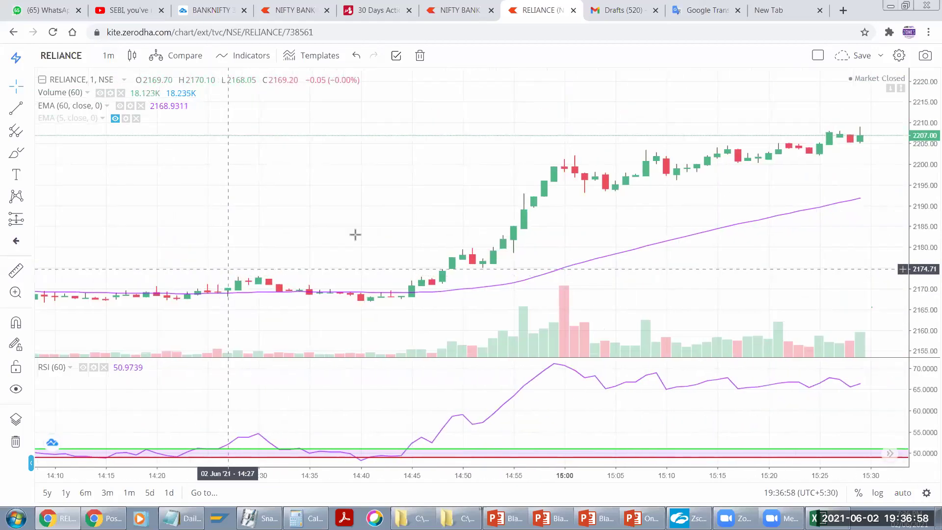
scroll(348, 228, left, 20)
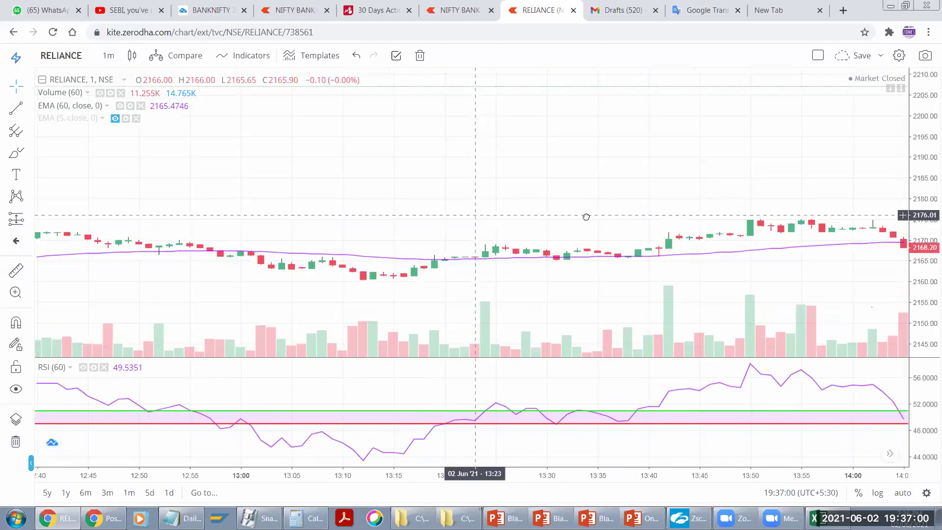
scroll(345, 243, left, 20)
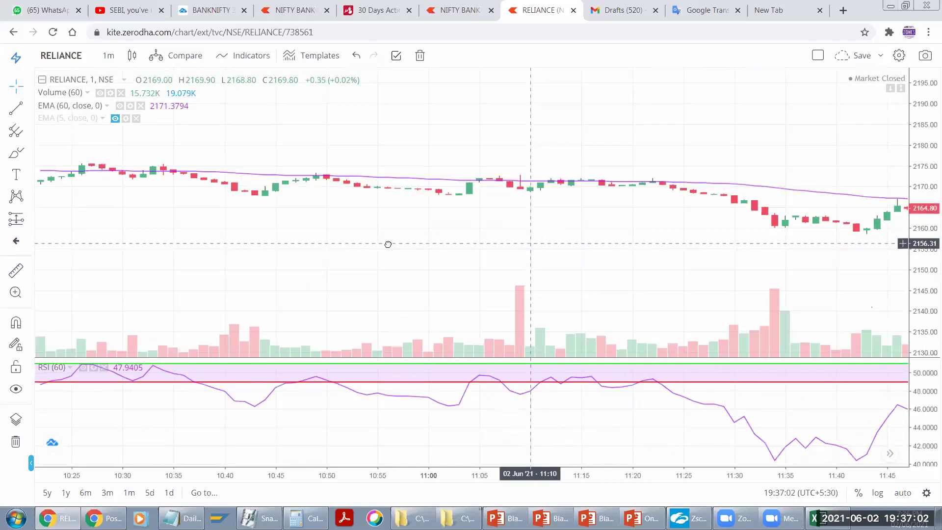
scroll(450, 435, down, 5)
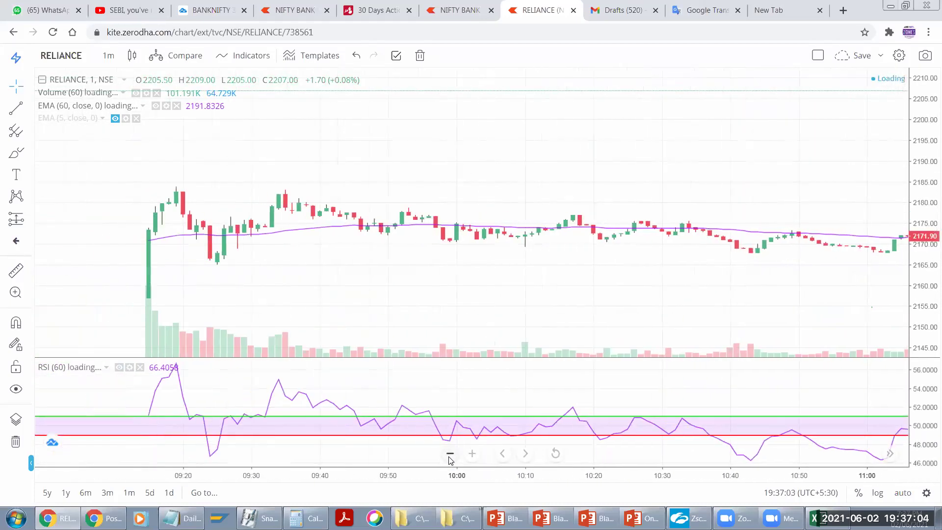
drag(353, 275, 238, 263)
scroll(238, 263, right, 6)
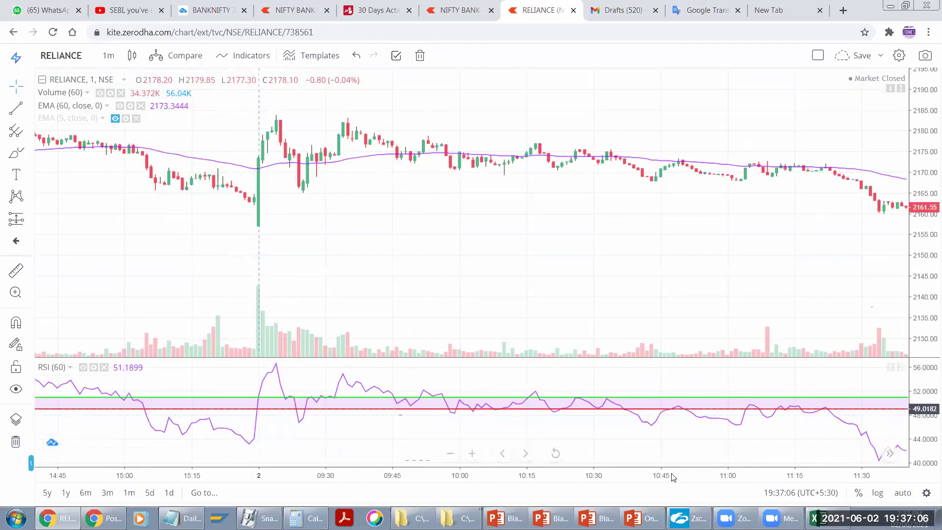
Step: Place a horizontal line at the low of the 2 June opening candle, at about 2156.81
click(471, 454)
scroll(274, 241, left, 10)
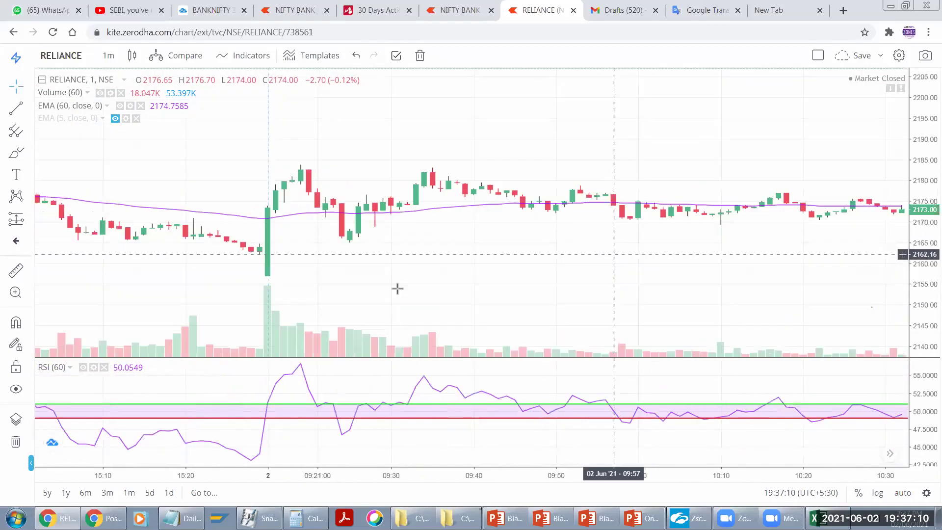
click(16, 108)
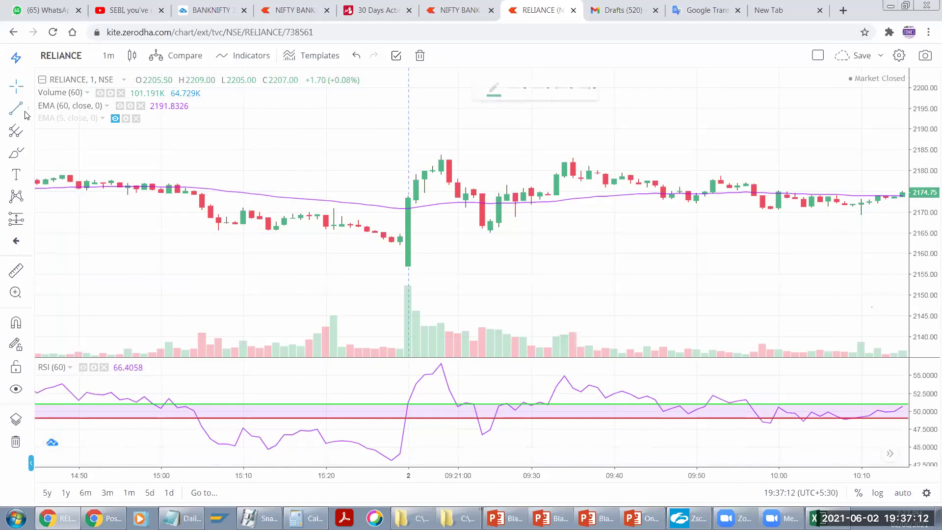
click(28, 108)
click(43, 186)
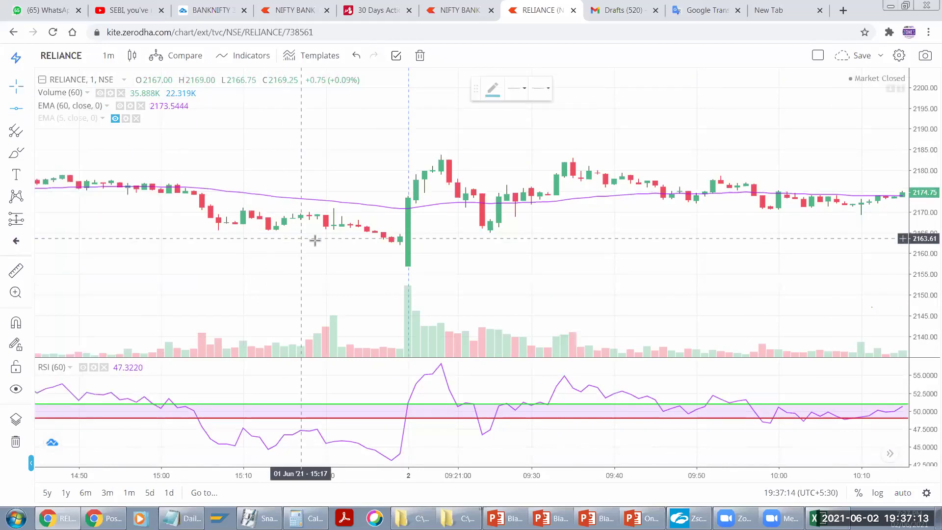
click(377, 266)
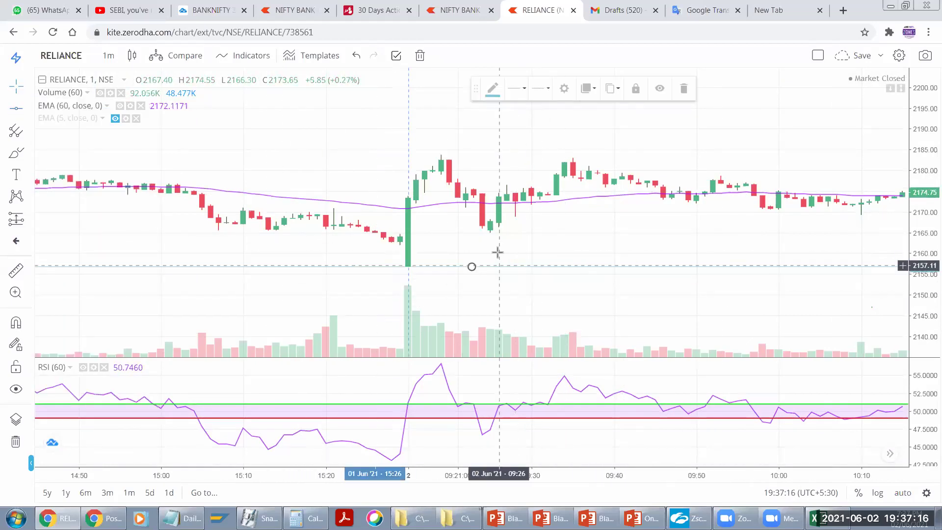
Step: Make the horizontal line at the opening candle's low black and thicker
click(517, 94)
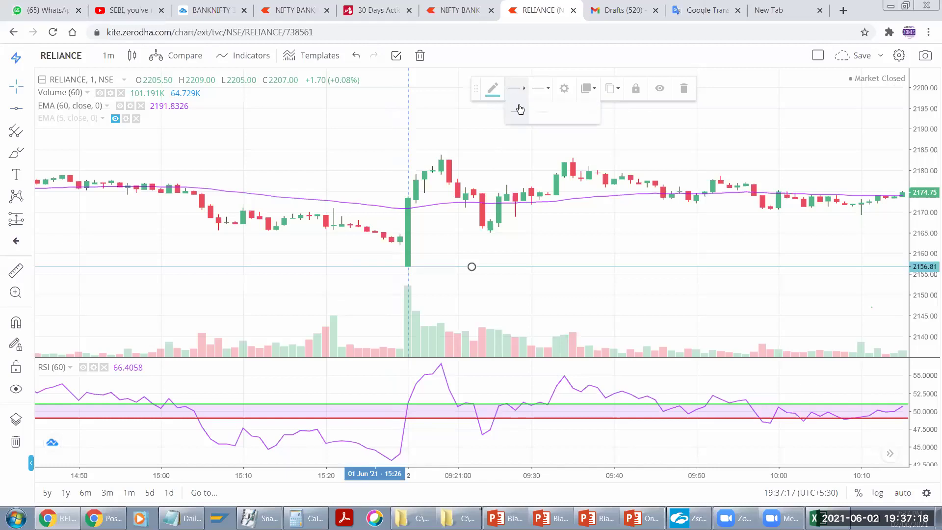
click(492, 89)
click(486, 106)
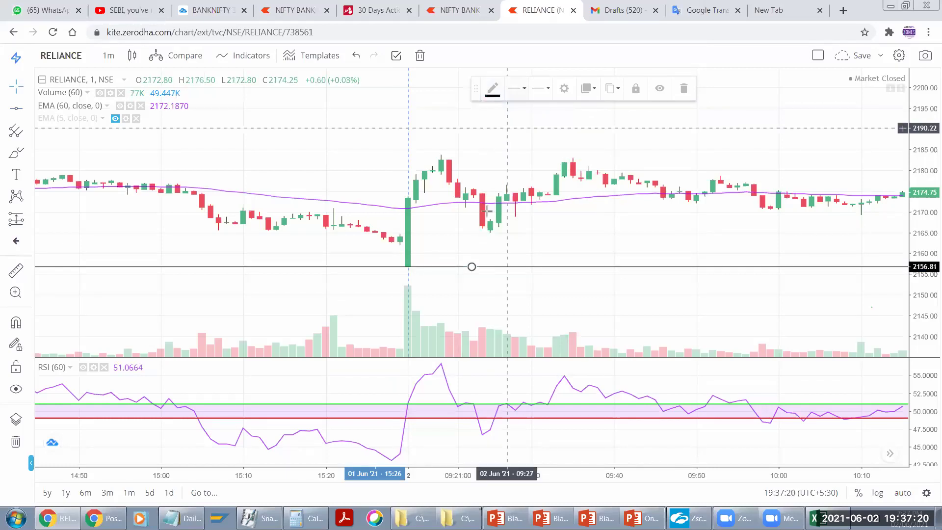
click(517, 90)
click(561, 112)
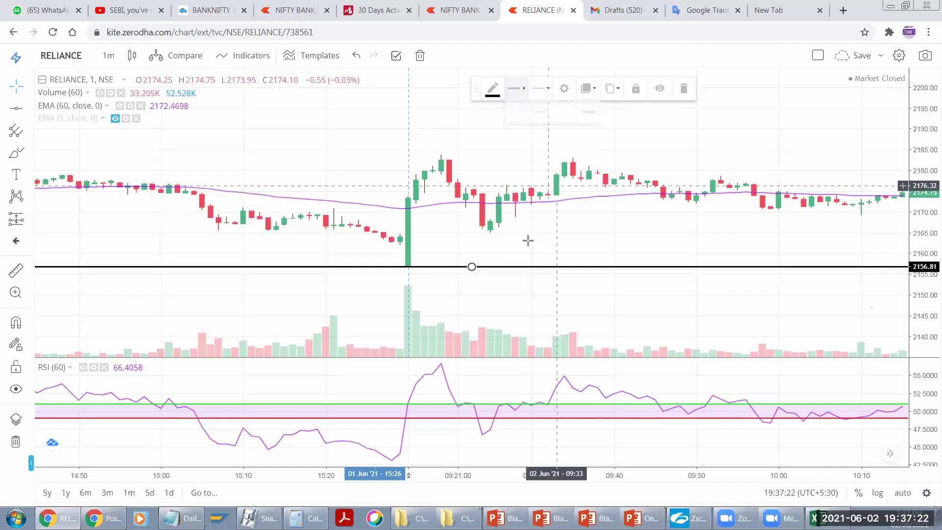
Step: Enlarge the 2 June opening candles on the chart, check the prices in the Excel sheet, and return to the RELIANCE chart in Chrome
drag(513, 235, 499, 237)
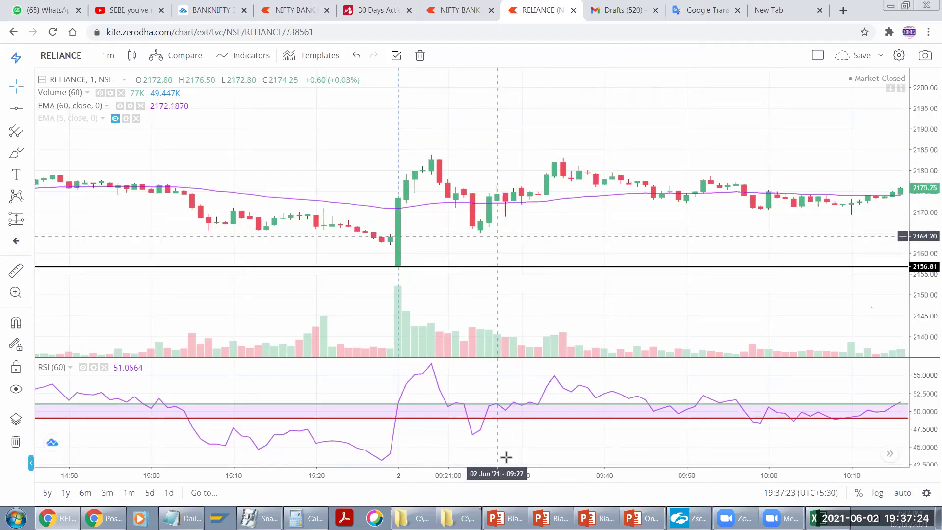
scroll(488, 248, up, 3)
drag(612, 275, 784, 309)
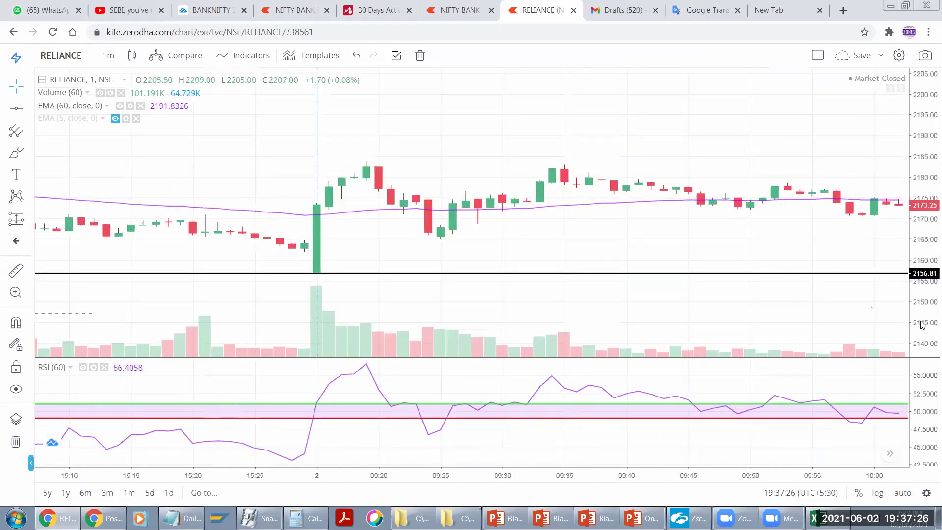
drag(922, 325, 923, 259)
drag(658, 246, 639, 412)
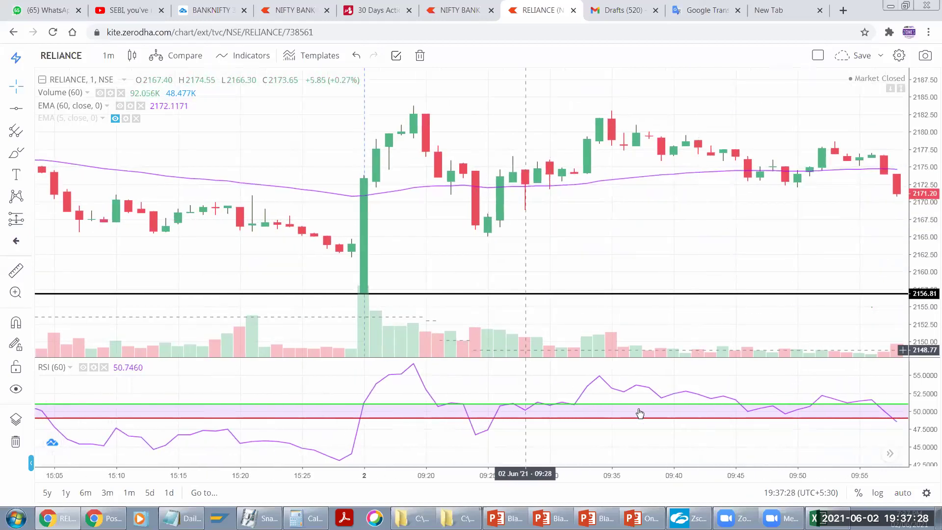
click(815, 518)
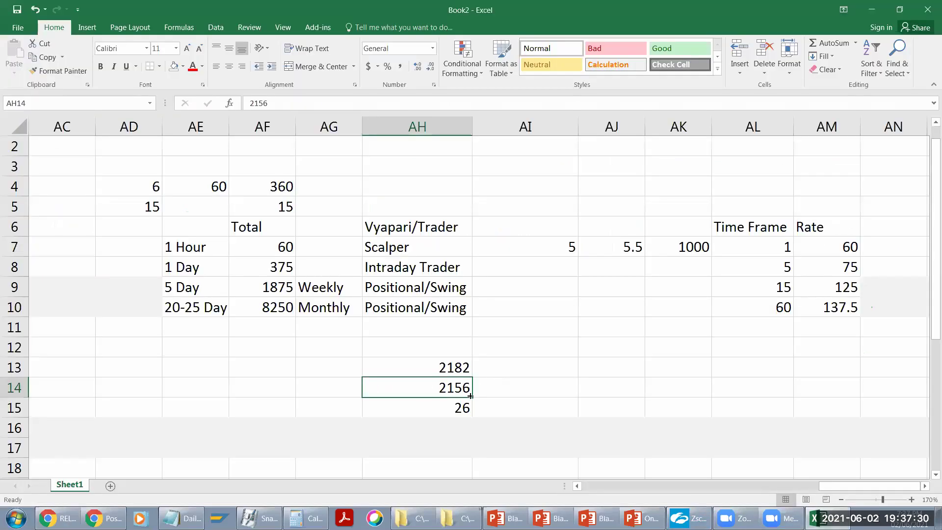
click(815, 516)
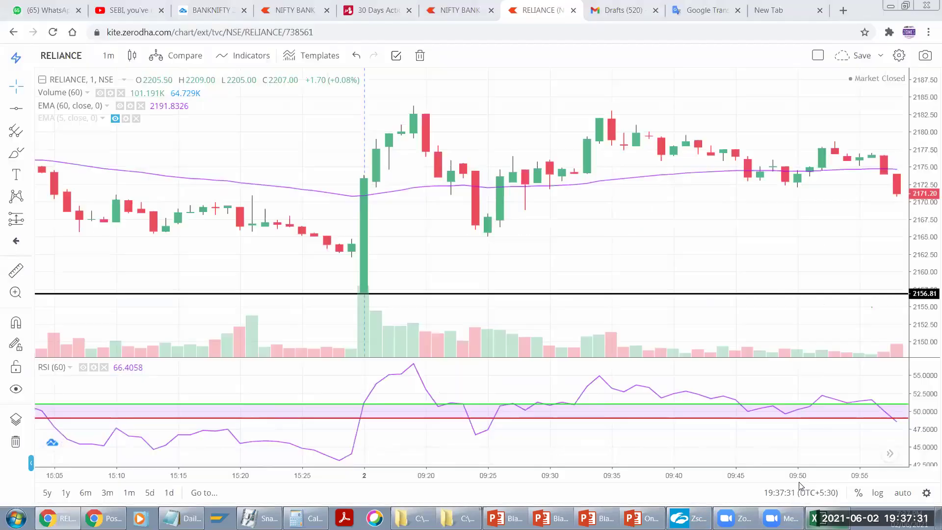
Step: Recolour the line dark green and place a red copy of it at the 09:19 candle's close, at about 2182.58
click(436, 294)
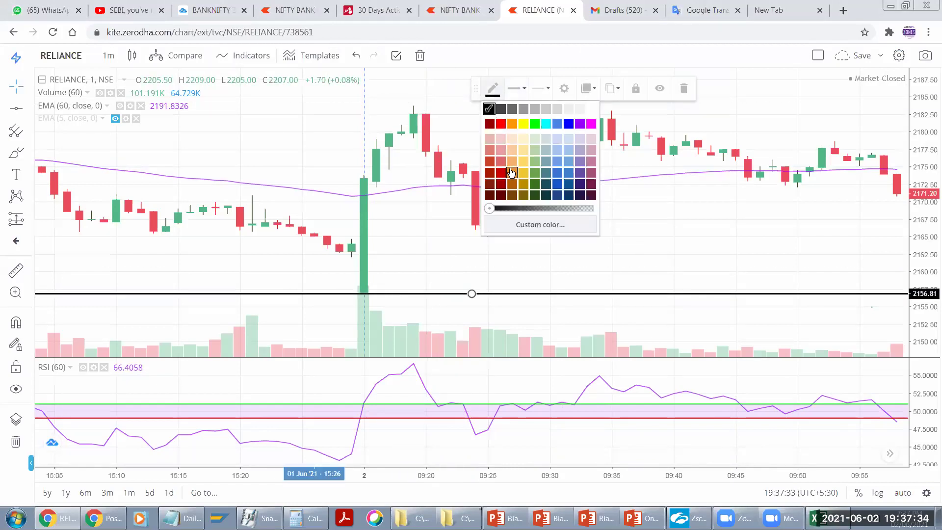
click(534, 196)
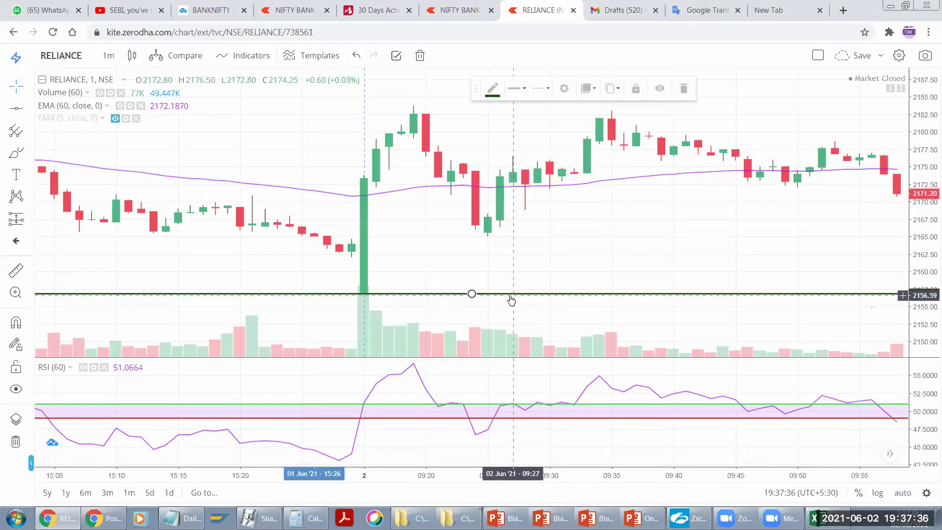
mouse_move(510, 297)
mouse_down()
mouse_move(530, 273)
mouse_move(520, 132)
mouse_up()
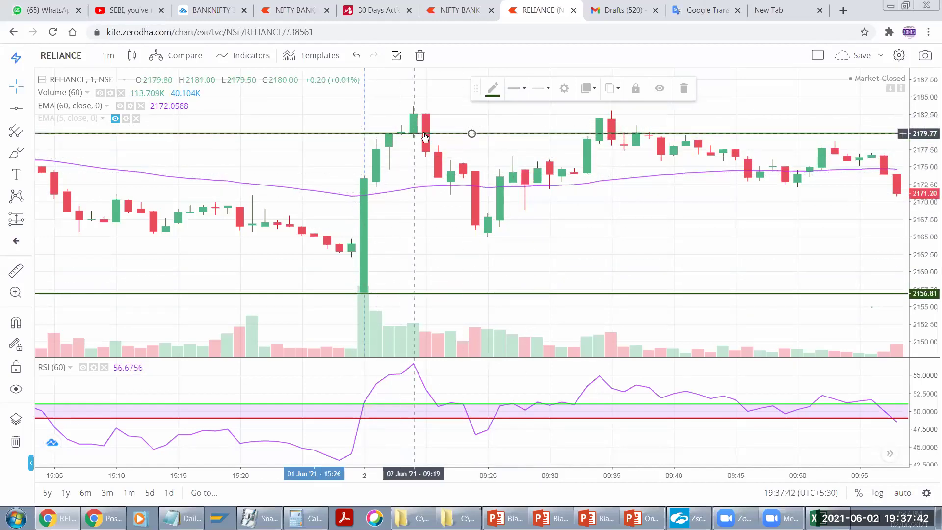
drag(446, 136, 419, 119)
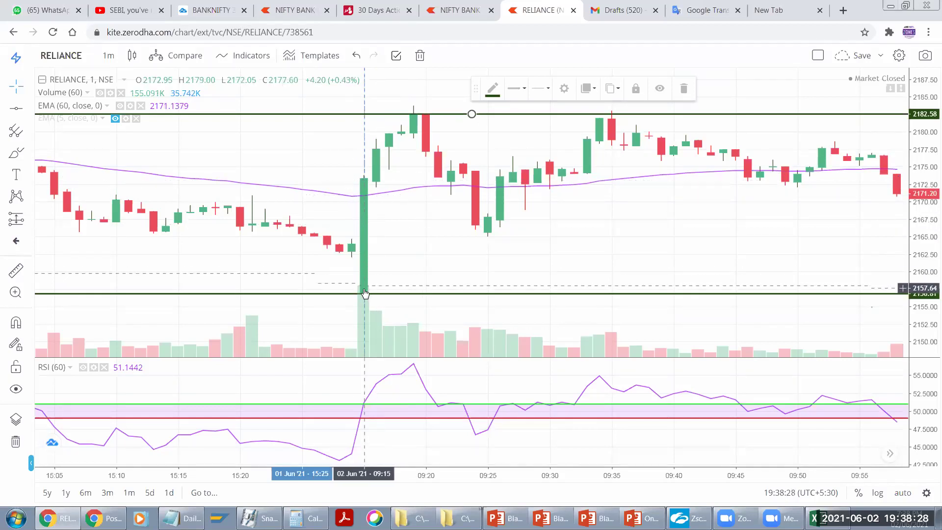
click(492, 88)
click(494, 119)
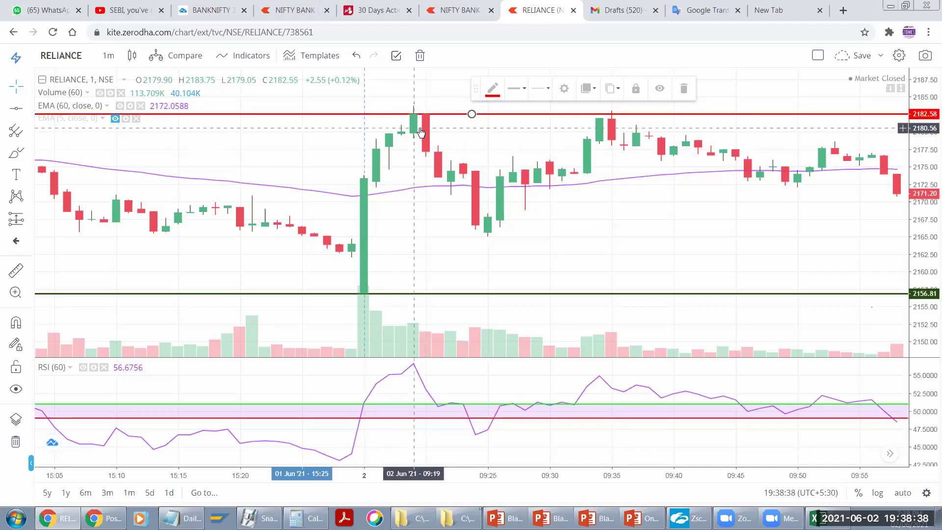
Step: Set the RELIANCE chart to 5 minutes and show the 09:15 candle of 2 June between the two lines
click(109, 55)
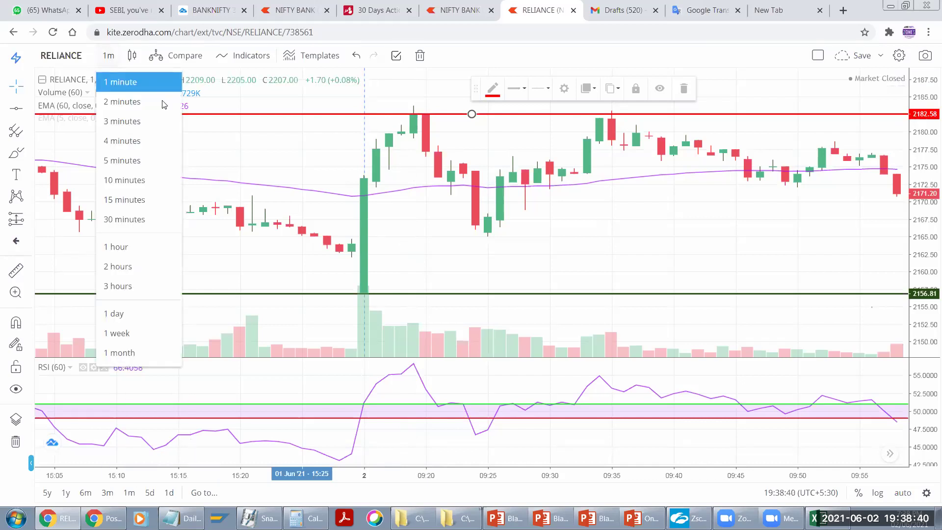
click(116, 165)
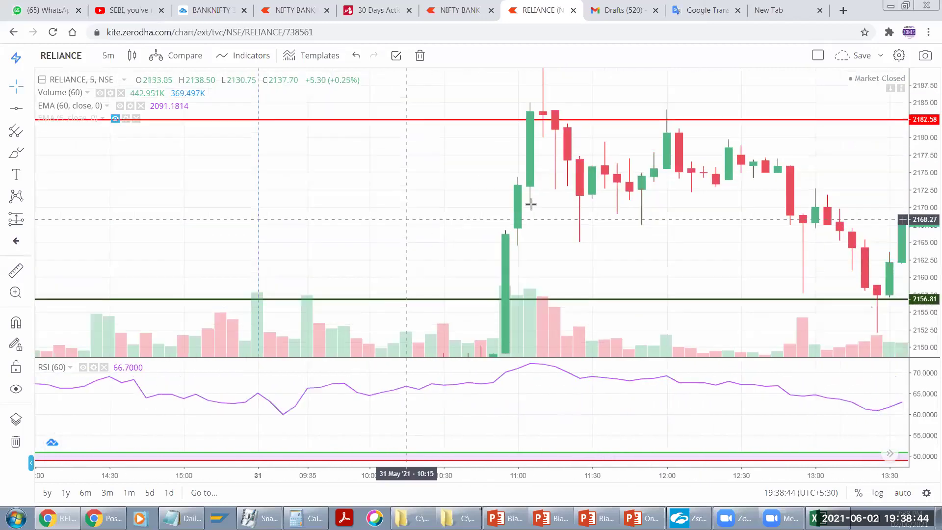
scroll(530, 204, right, 10)
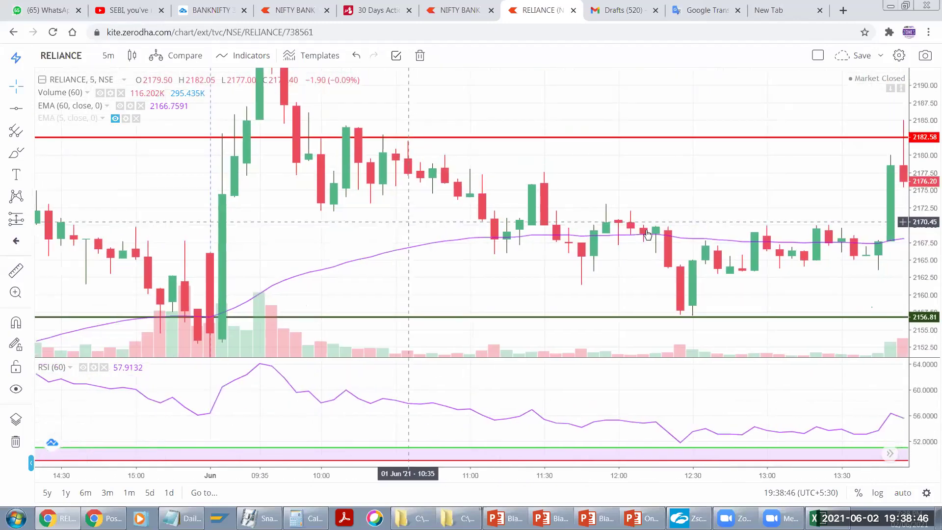
scroll(647, 233, right, 10)
click(587, 138)
drag(618, 319, 604, 263)
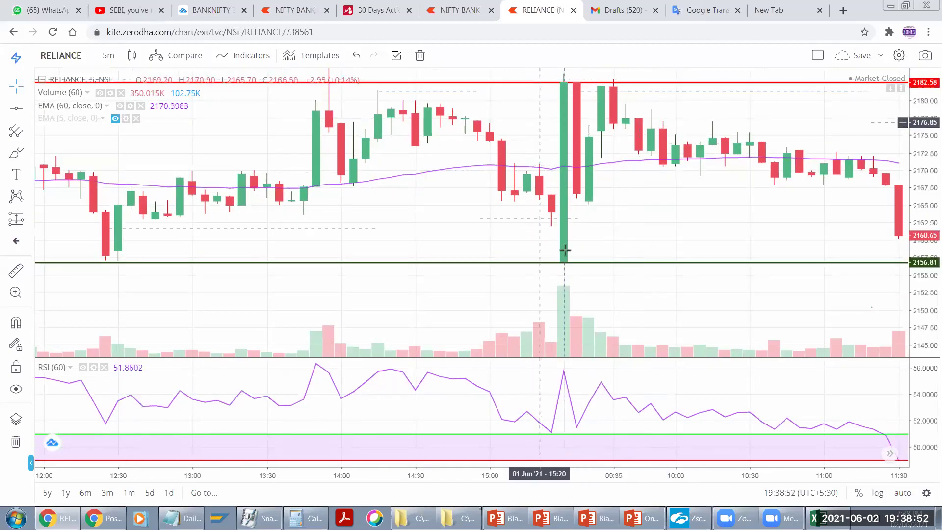
Step: Split the layout into two side-by-side RELIANCE charts and set the left one to 1 minute, leaving the other at 5 minutes
click(818, 57)
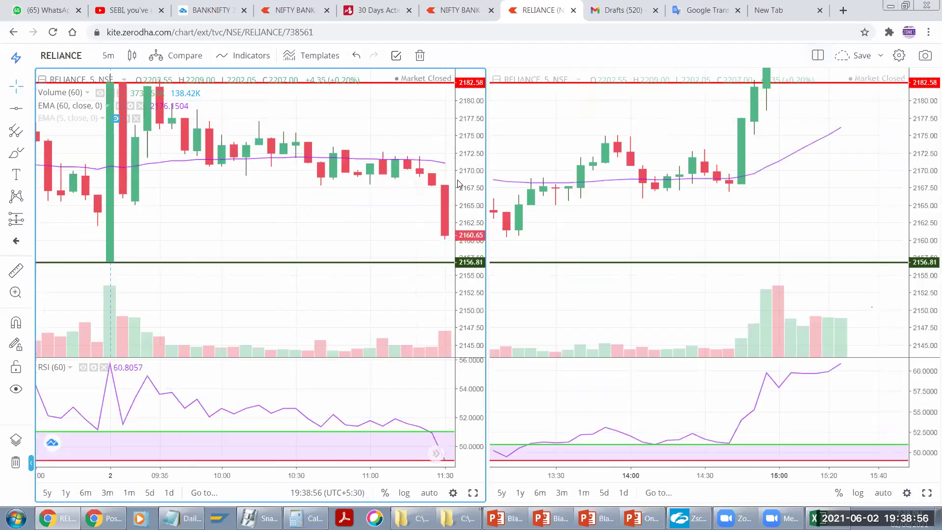
click(569, 229)
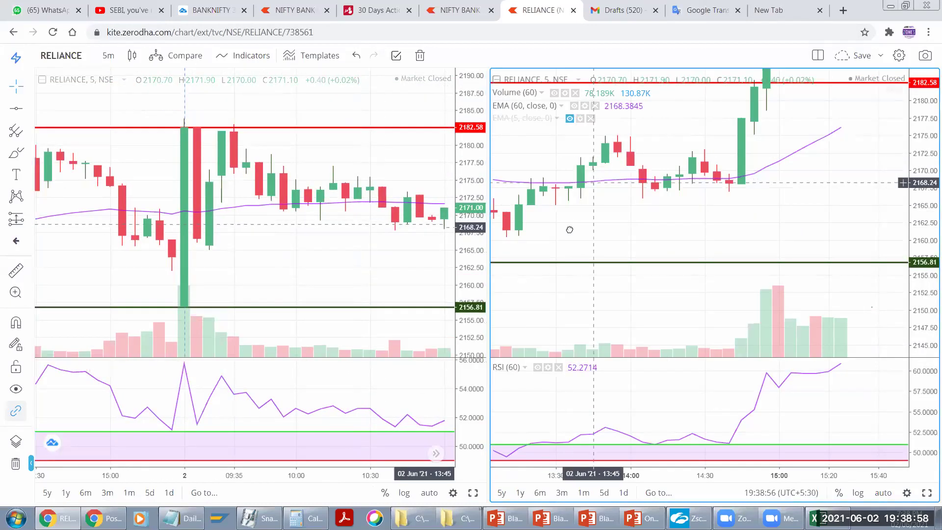
click(185, 119)
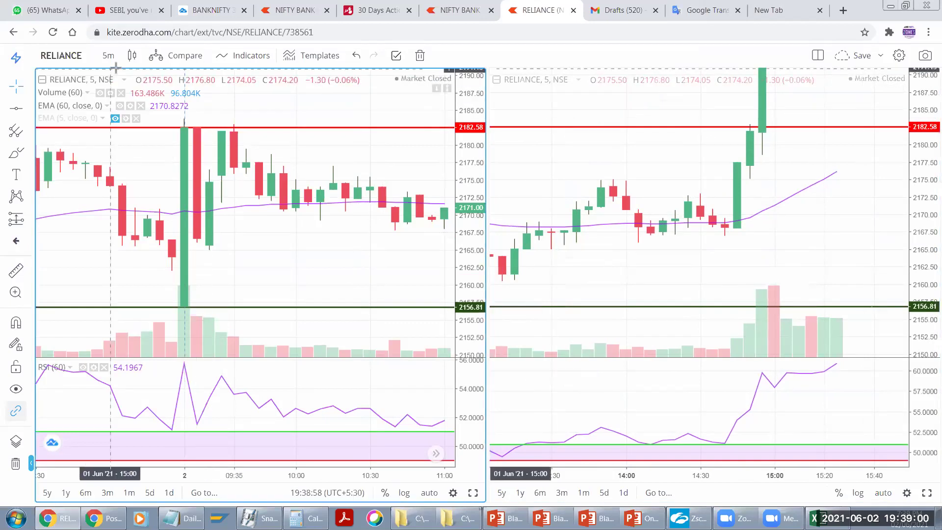
click(108, 55)
click(128, 132)
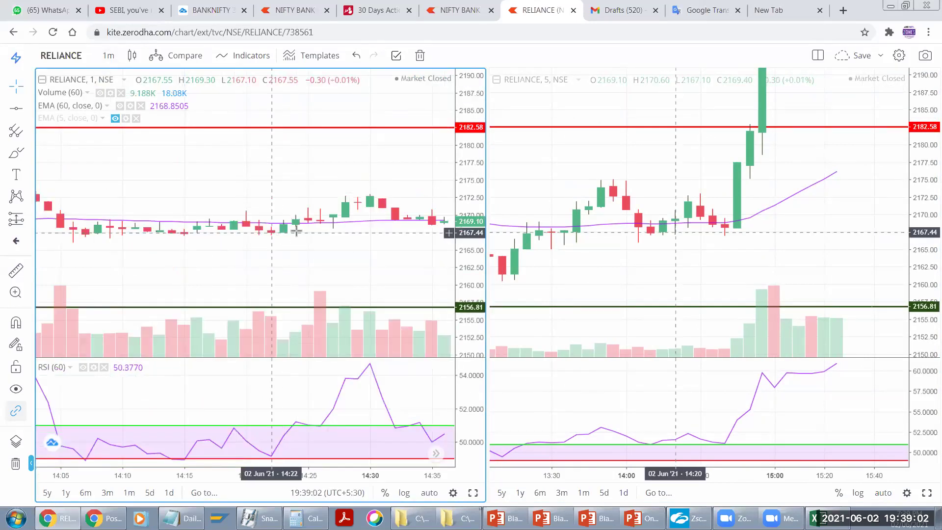
Step: Show the opening candles of the 2 June session in both the 1-minute and the 5-minute chart
drag(321, 240, 388, 236)
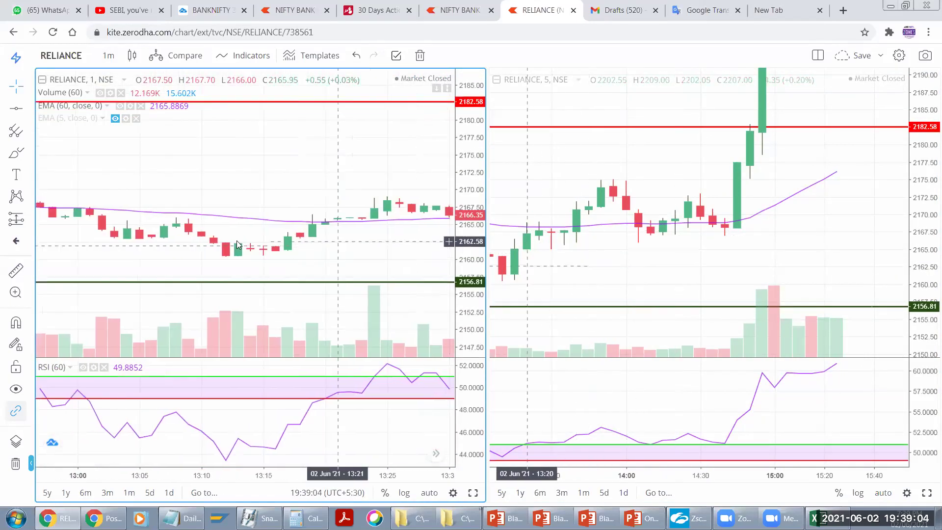
drag(263, 223, 392, 246)
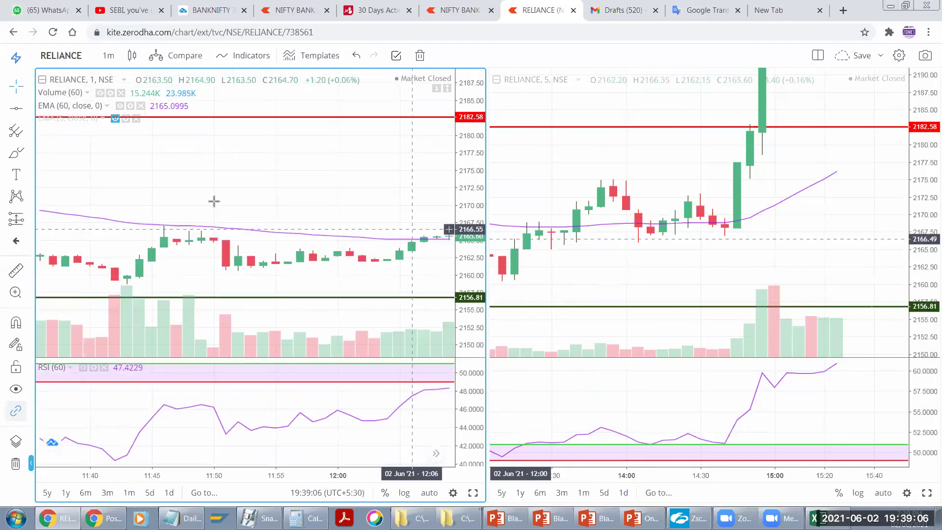
drag(152, 241, 368, 248)
drag(98, 236, 333, 243)
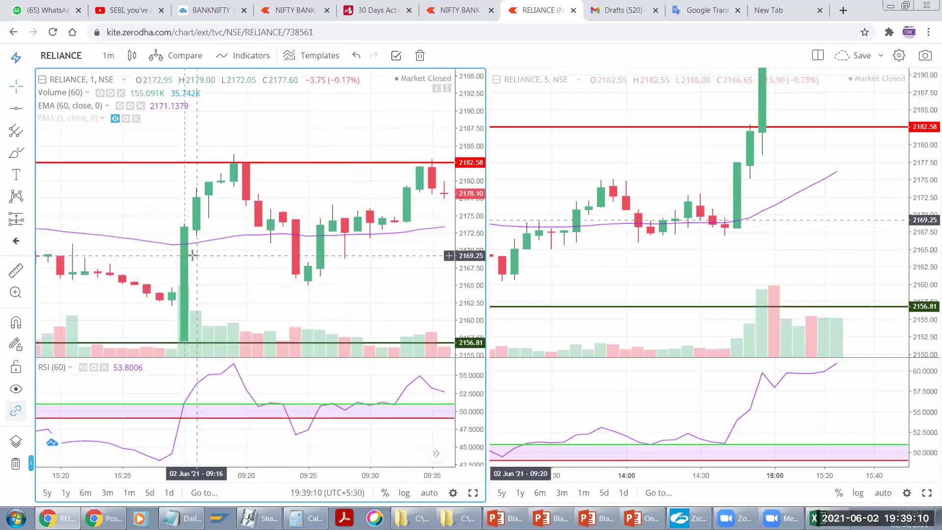
drag(161, 241, 294, 243)
click(528, 260)
drag(856, 220, 761, 236)
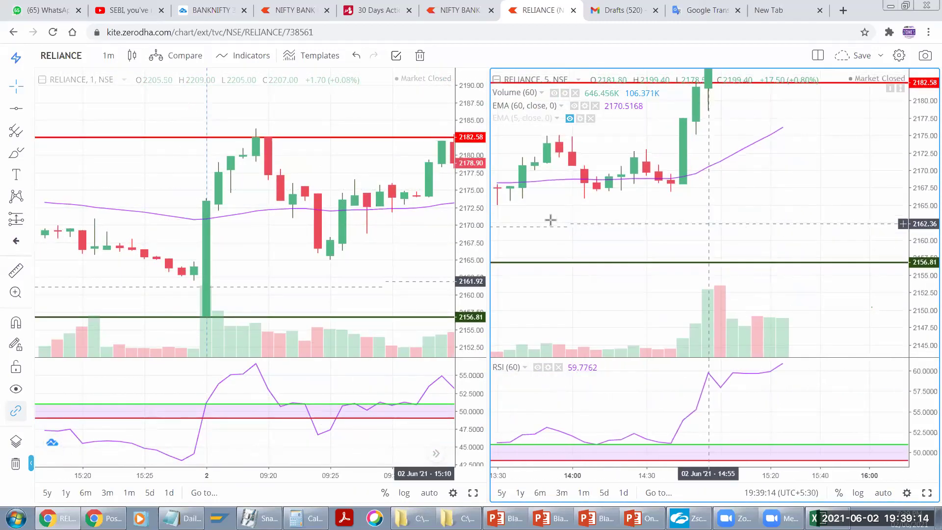
drag(551, 219, 778, 223)
drag(588, 221, 785, 216)
drag(643, 201, 829, 260)
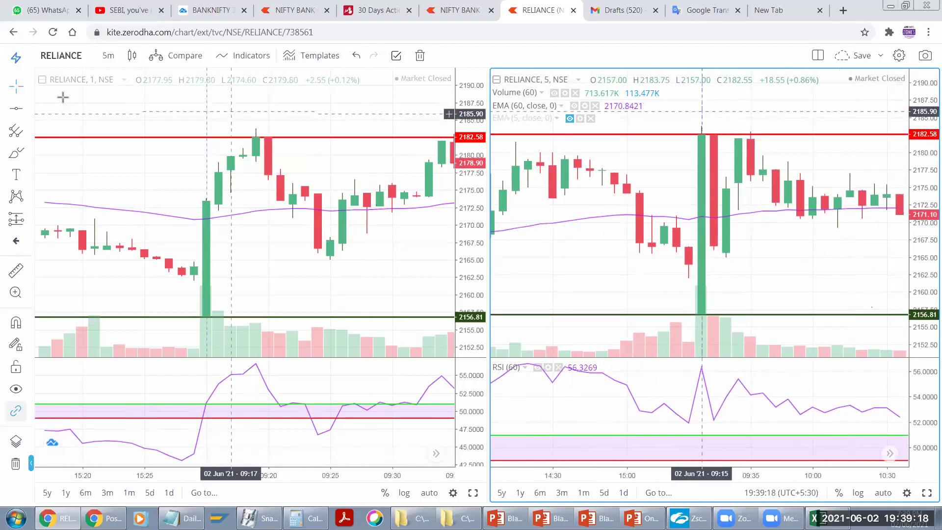
Step: Draw a rectangle between the green and red lines on the 1-minute chart, covering the opening candles up to 09:20 on 2 June
click(28, 130)
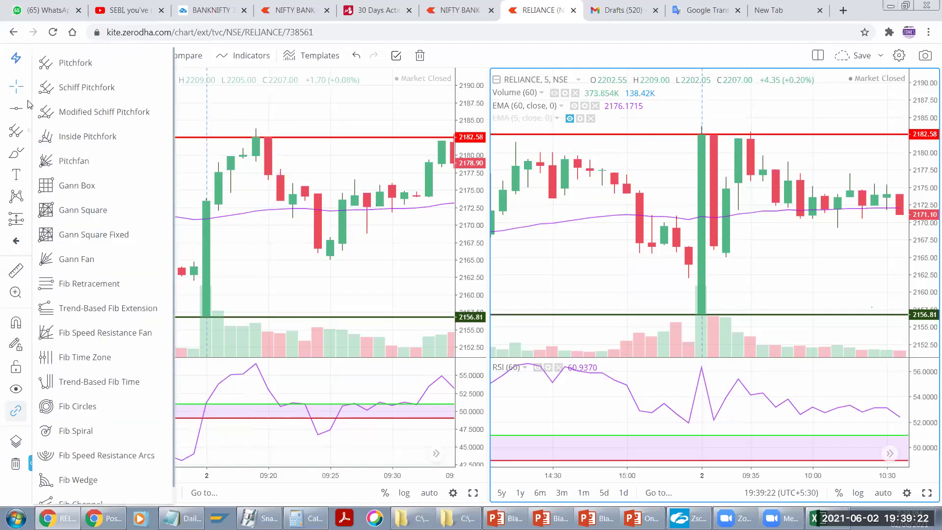
click(29, 108)
click(28, 155)
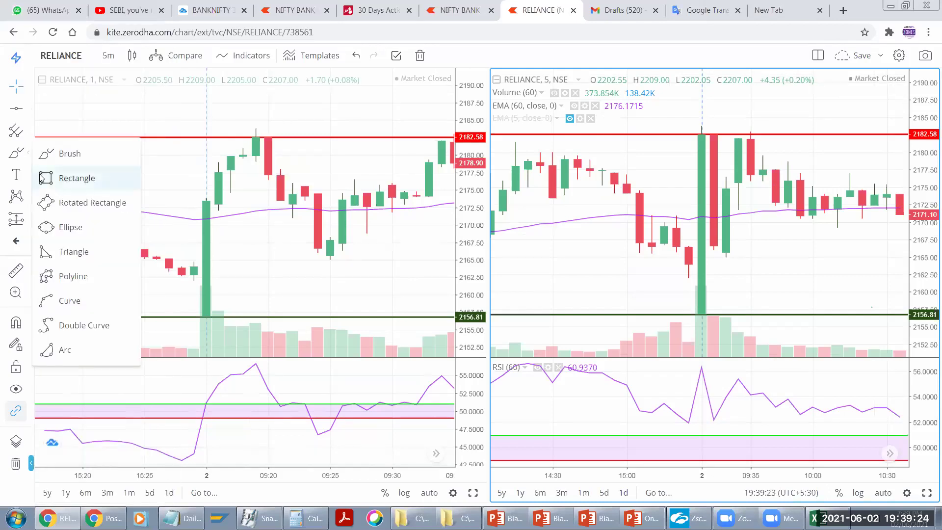
click(58, 178)
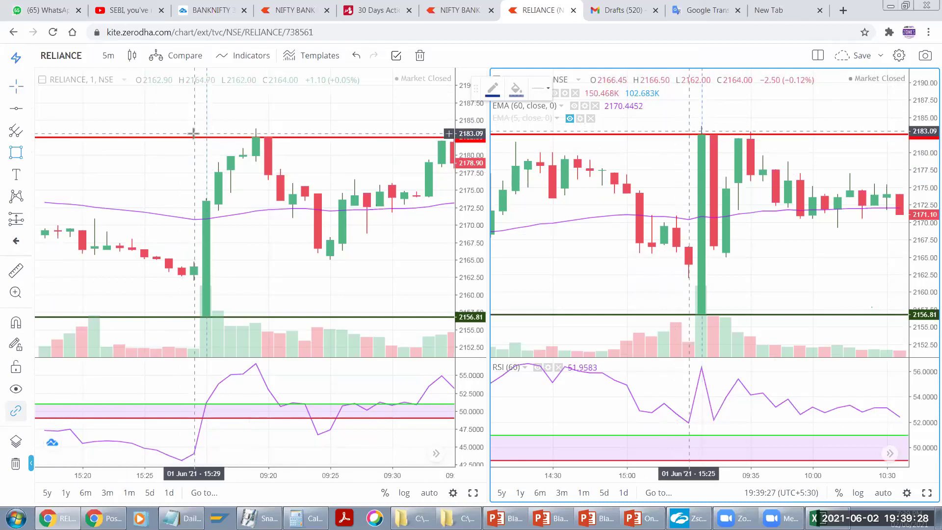
mouse_move(194, 136)
mouse_down()
mouse_move(268, 136)
mouse_move(256, 136)
mouse_move(246, 311)
mouse_move(255, 316)
mouse_up()
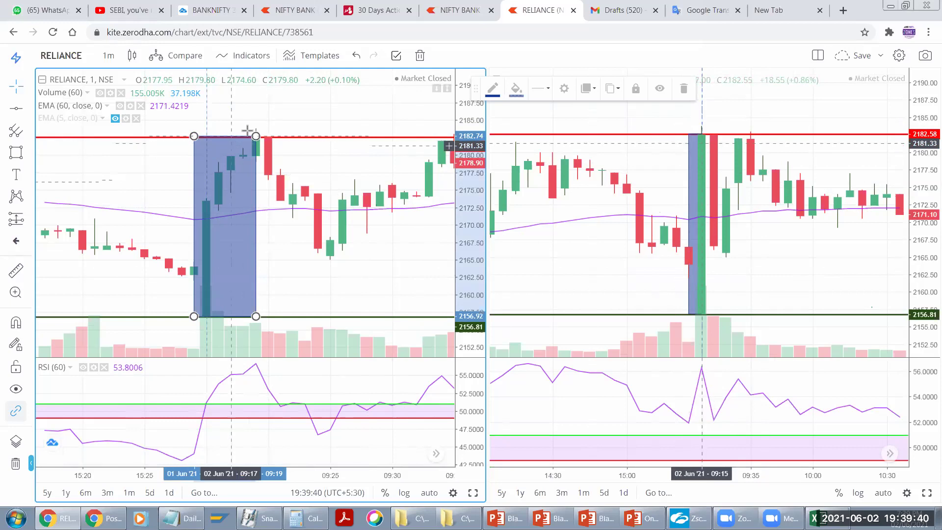
drag(259, 141, 268, 138)
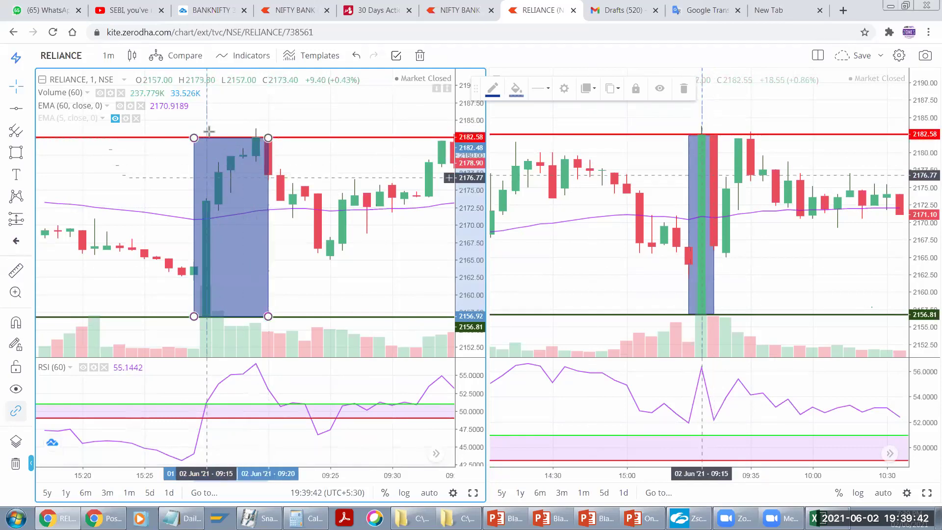
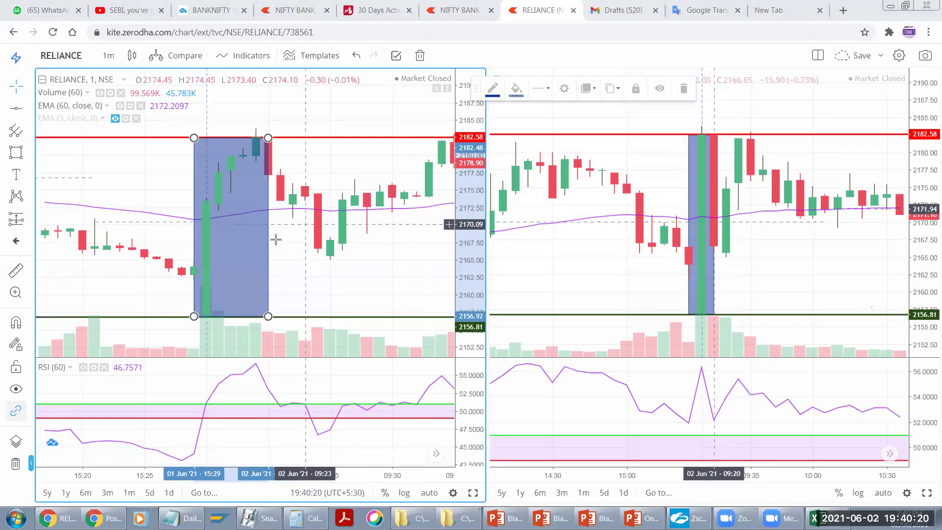
Step: Delete the blue rectangle that covers the opening candles on the 1-minute chart
drag(188, 312, 242, 290)
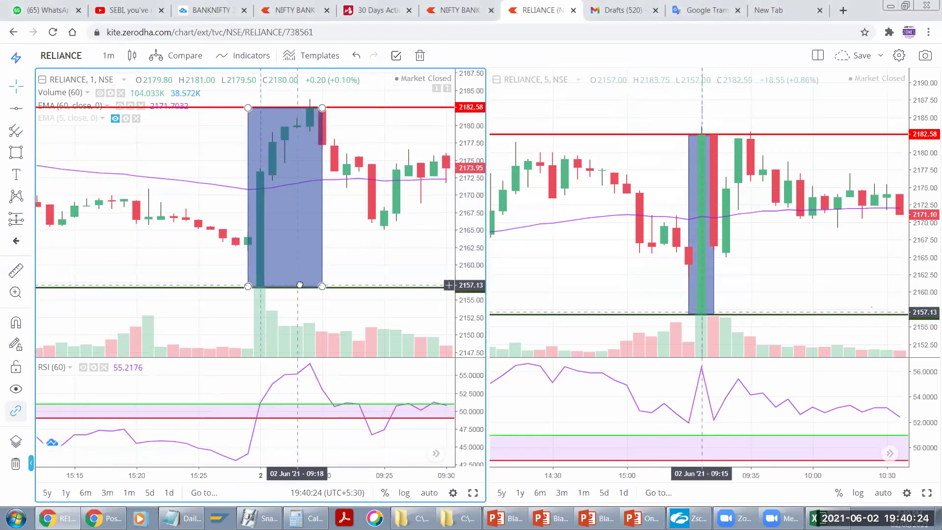
key(Delete)
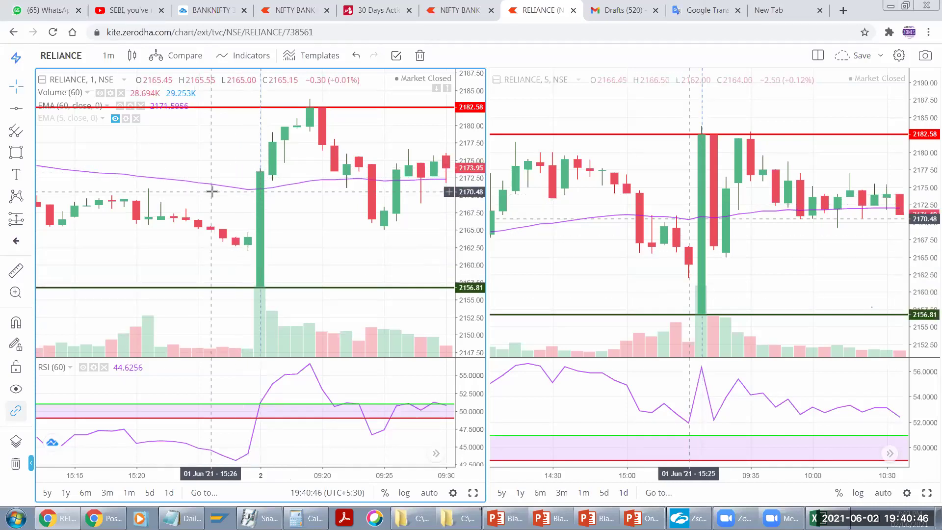
Step: Capture the 1-minute chart's 09:15 candle of 2 June together with its open, high and low values into Snagit Editor
drag(319, 259, 350, 294)
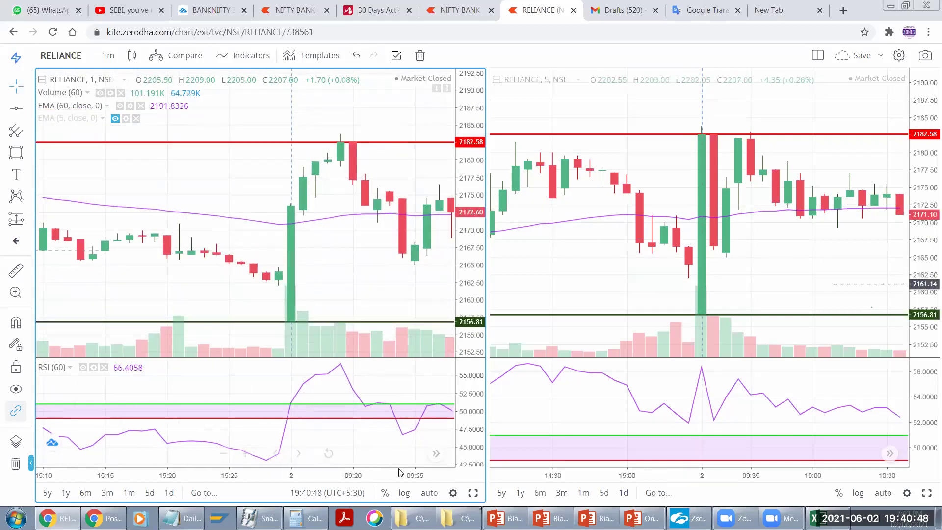
click(245, 453)
scroll(227, 249, up, 3)
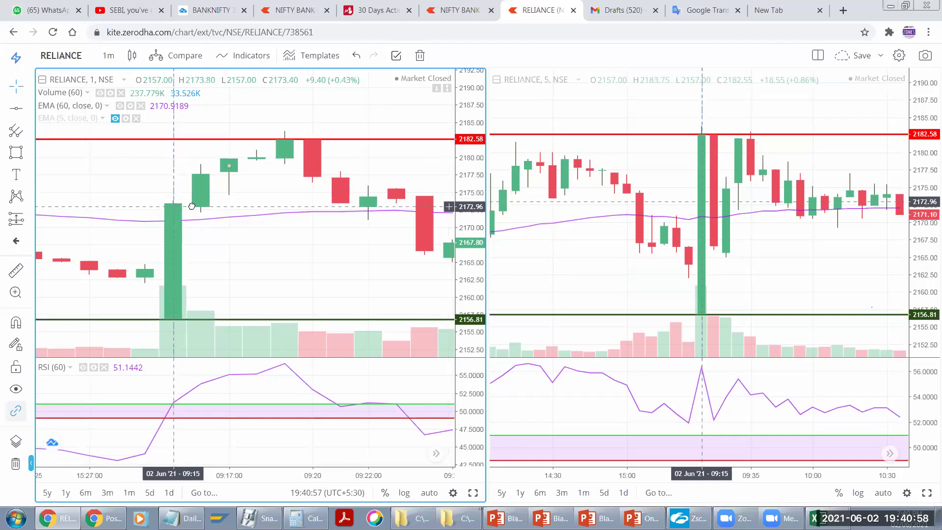
drag(180, 207, 202, 207)
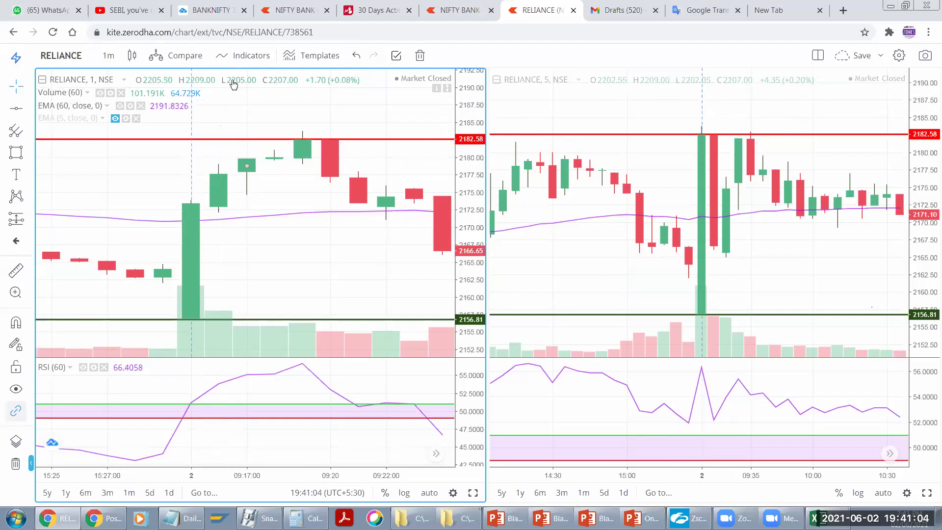
drag(193, 318, 225, 260)
click(201, 261)
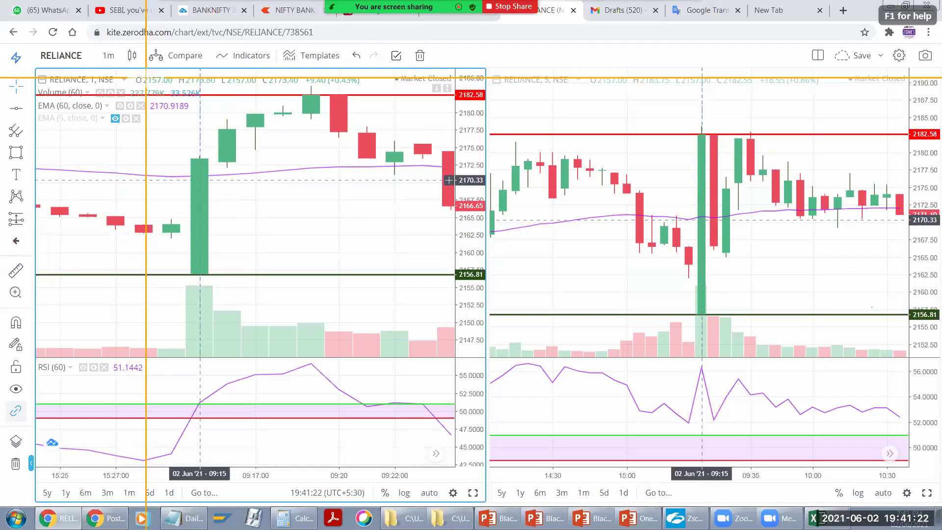
key(Print)
drag(120, 66, 289, 295)
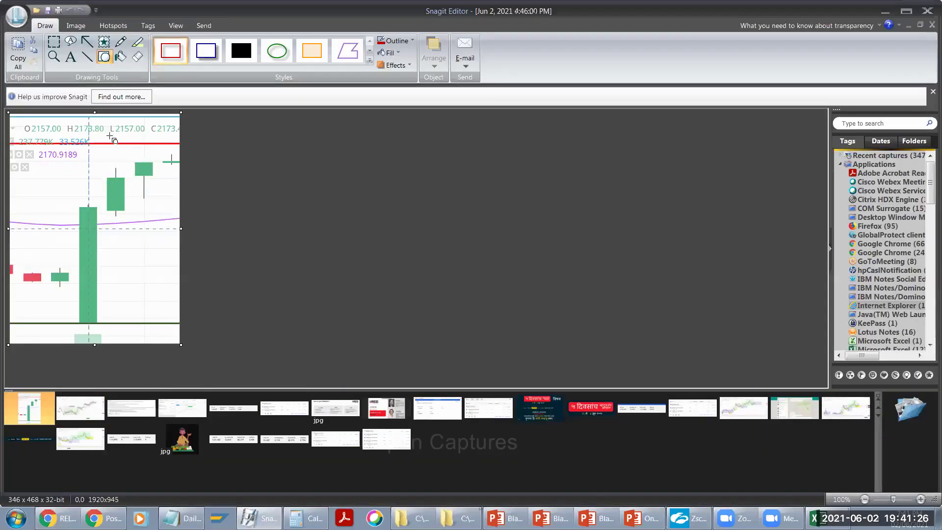
Step: Outline the low and open values on the capture with red rectangles, and return to the RELIANCE charts
drag(147, 142, 144, 143)
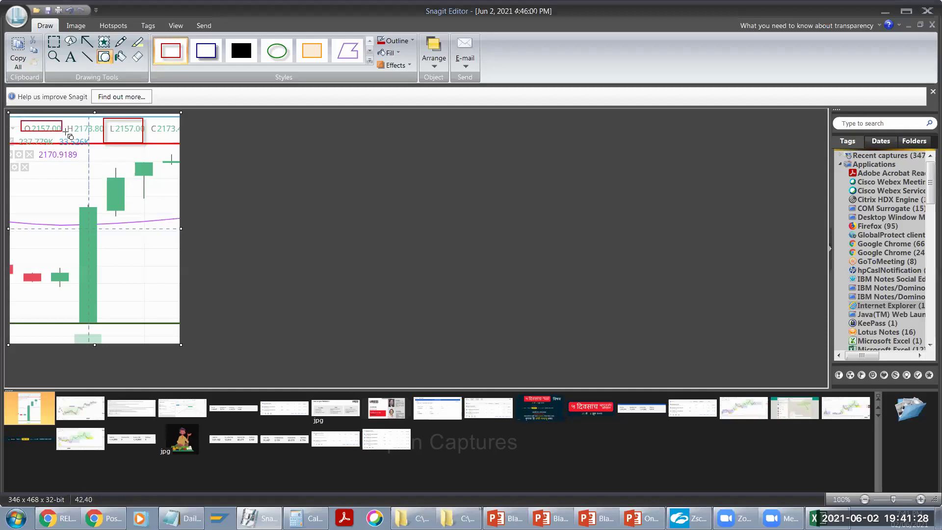
drag(72, 142, 72, 142)
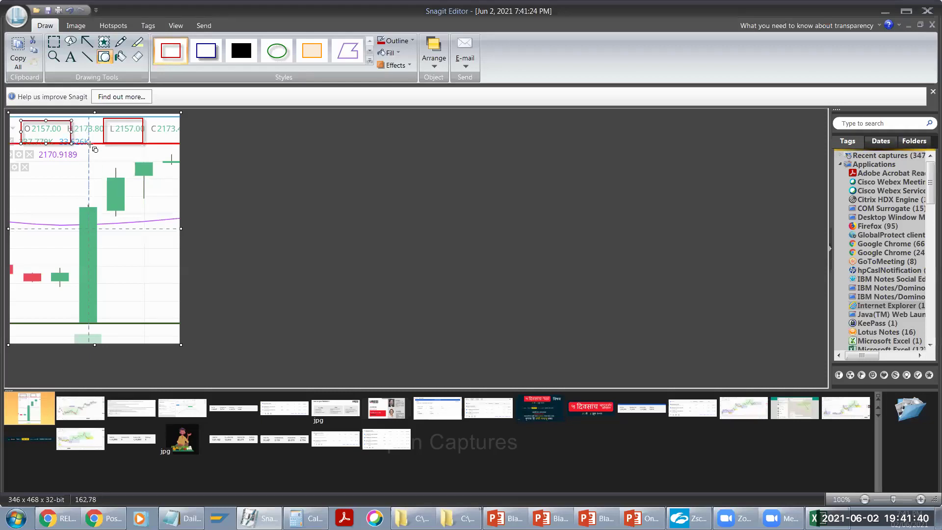
click(885, 12)
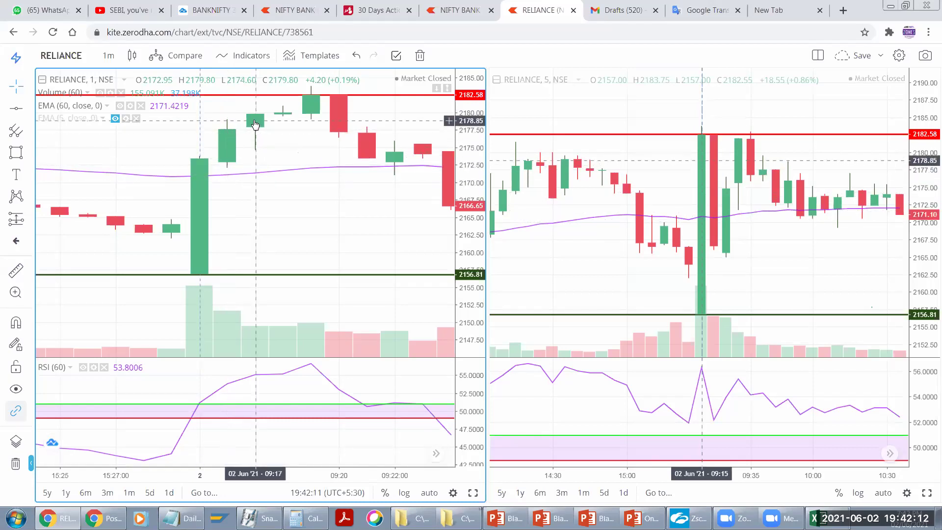
Step: Move the green horizontal line to 2166.66, at the close of the 09:24 candle on the 1-minute chart
drag(255, 111, 249, 162)
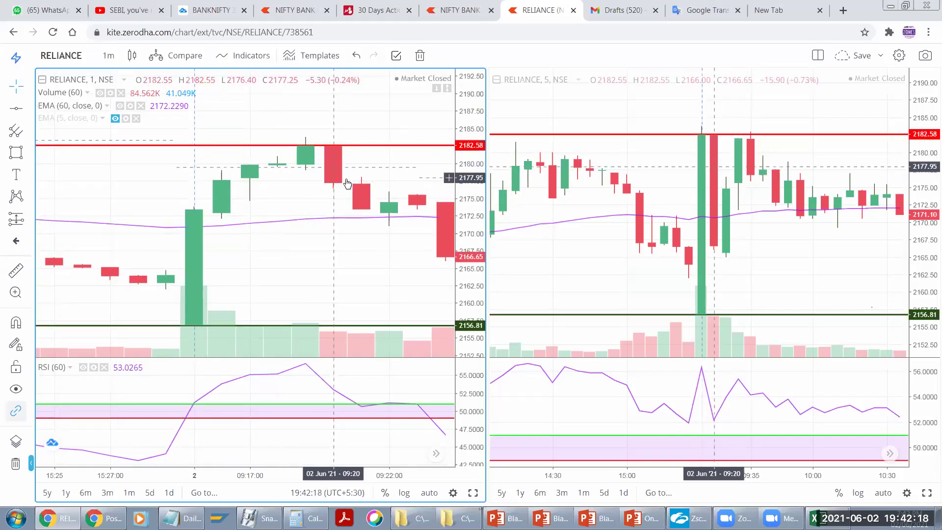
click(335, 148)
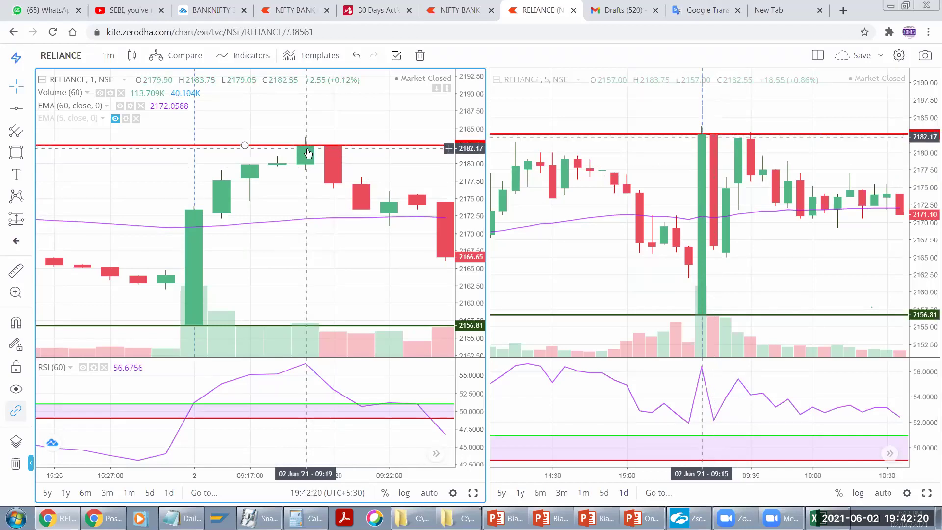
key(ctrl+z)
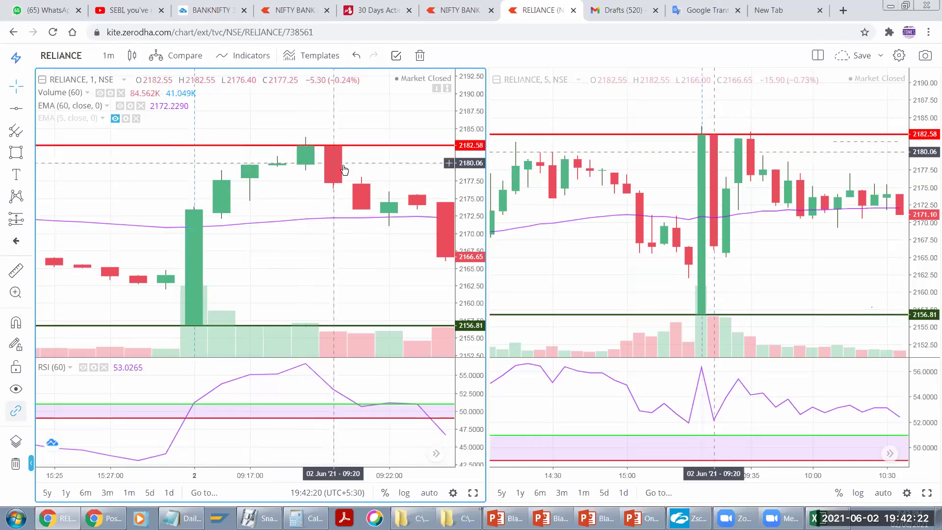
drag(344, 170, 385, 172)
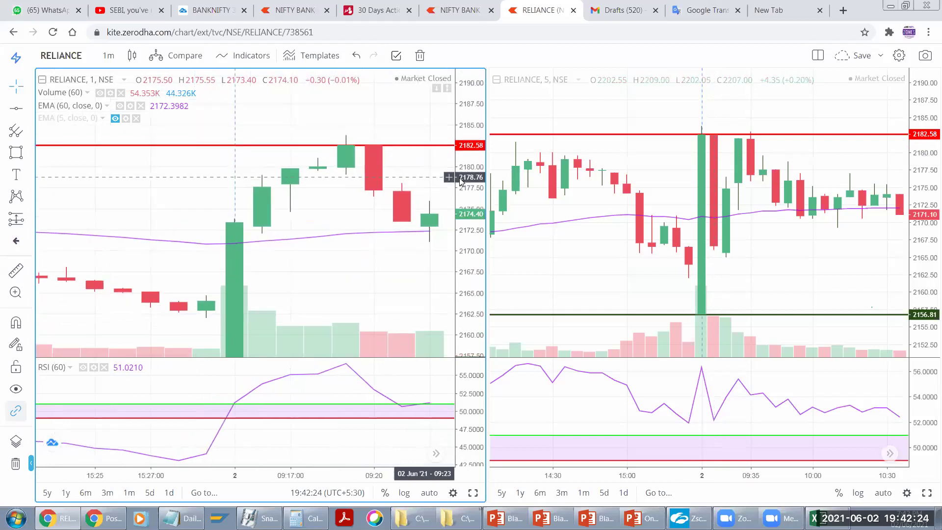
drag(459, 181, 422, 181)
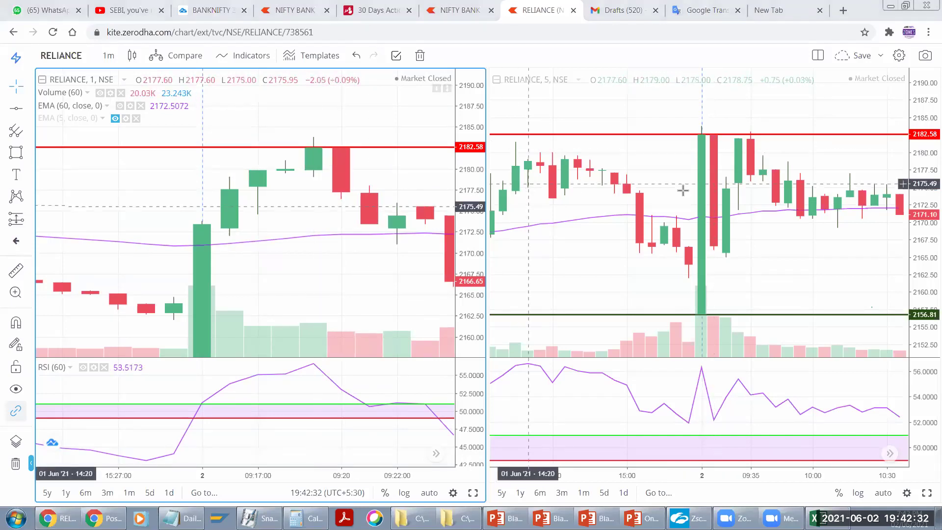
drag(376, 165, 272, 198)
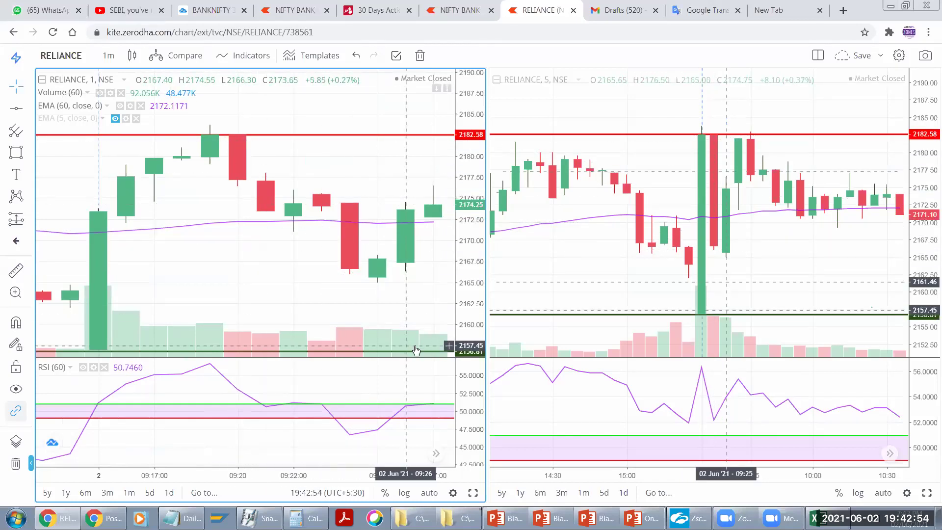
drag(414, 351, 420, 268)
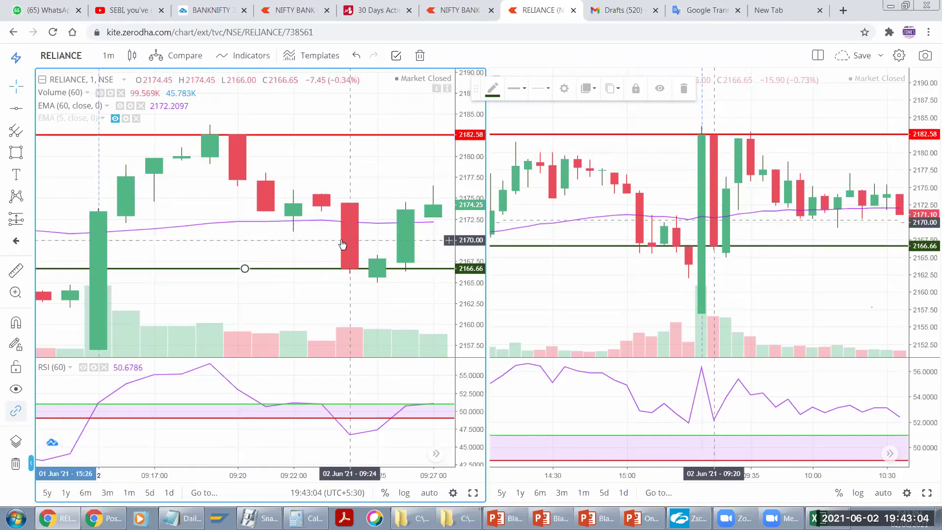
Step: Check the interval of each chart, comparing the 5-minute and the 1-minute RELIANCE views
click(495, 103)
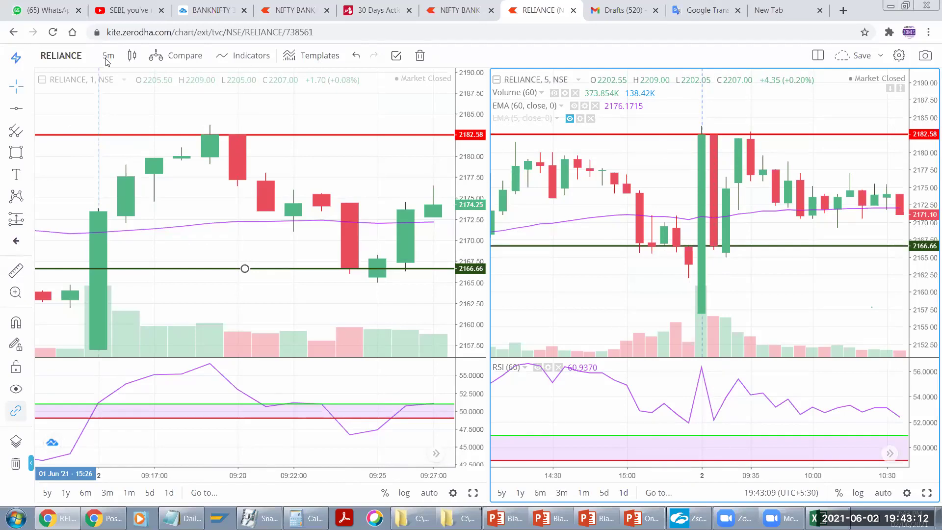
click(134, 102)
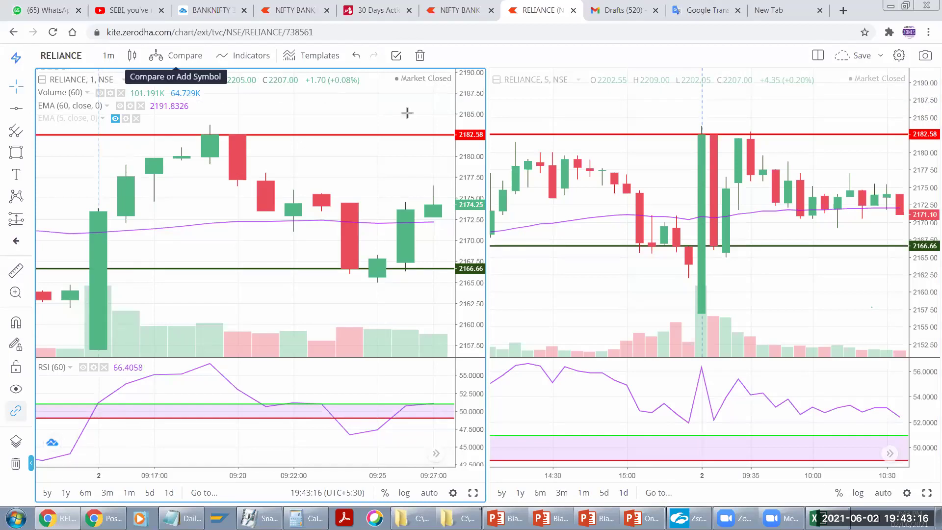
click(533, 98)
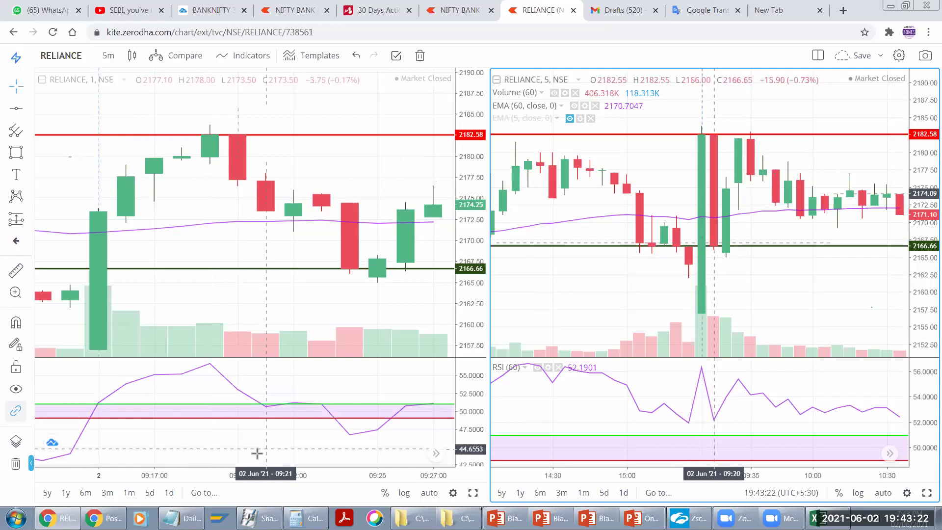
Step: Review the rates for the 1 and 5 minute time frames in the Excel sheet, and return to the charts
key(alt+Tab)
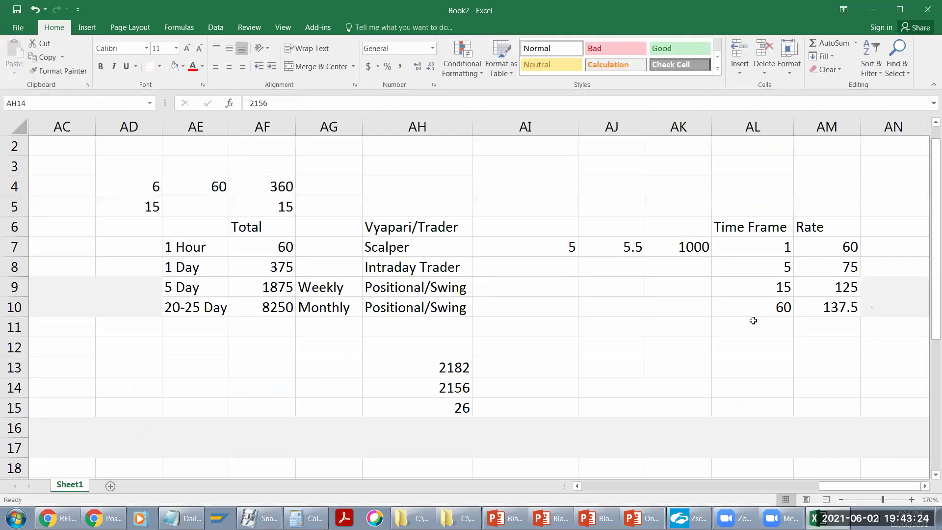
click(781, 251)
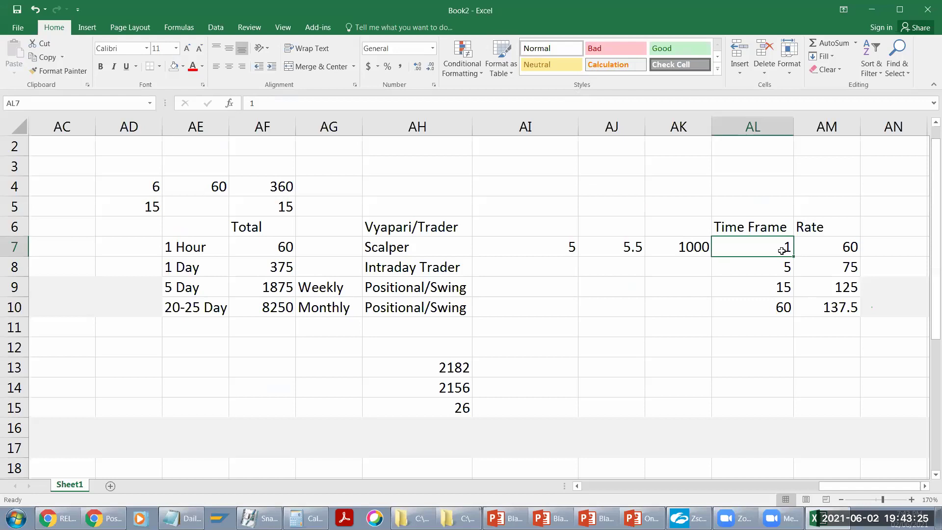
click(832, 251)
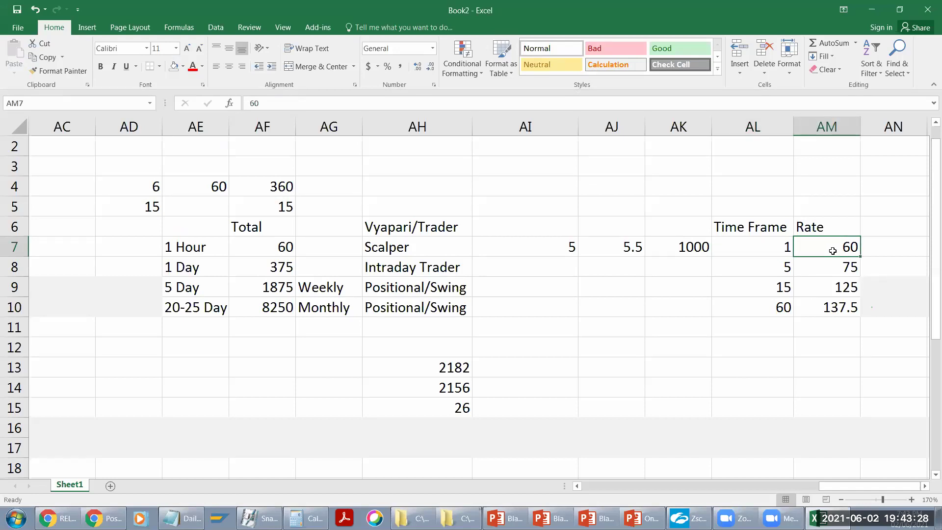
click(199, 249)
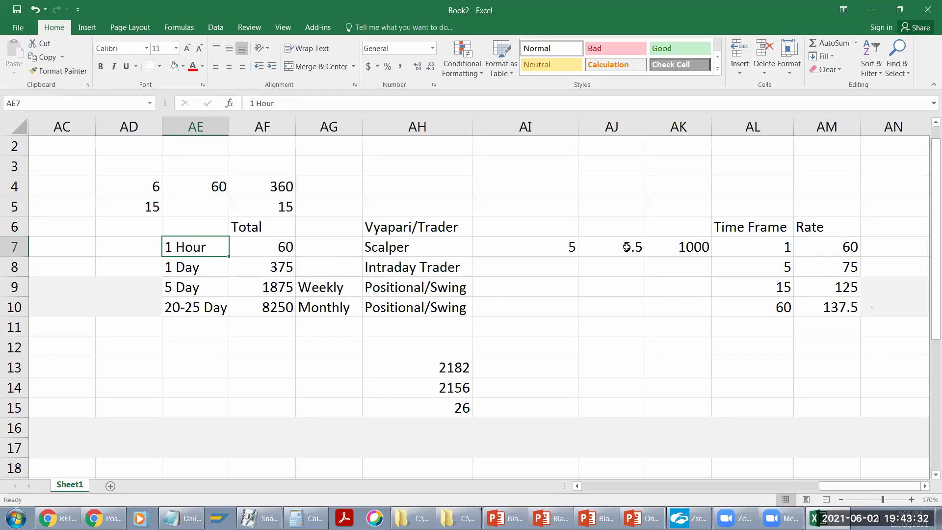
click(780, 266)
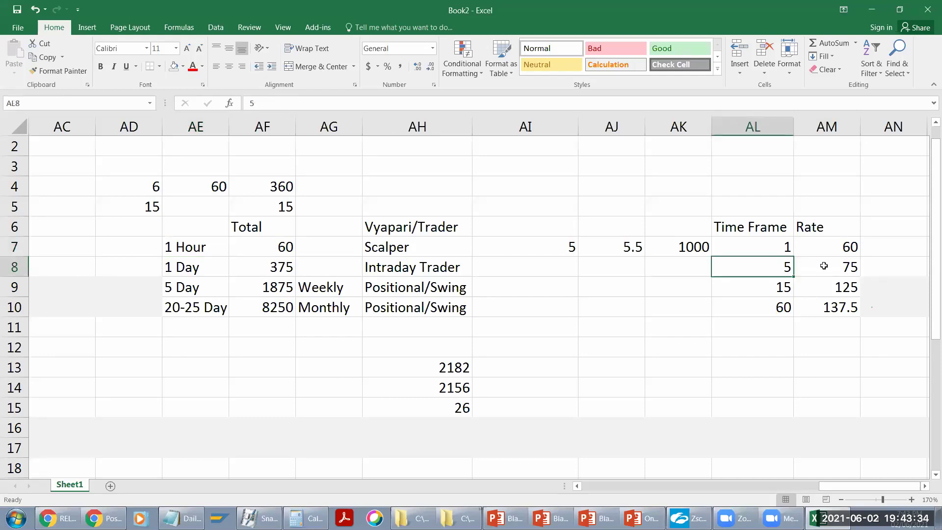
click(824, 265)
key(alt+Tab)
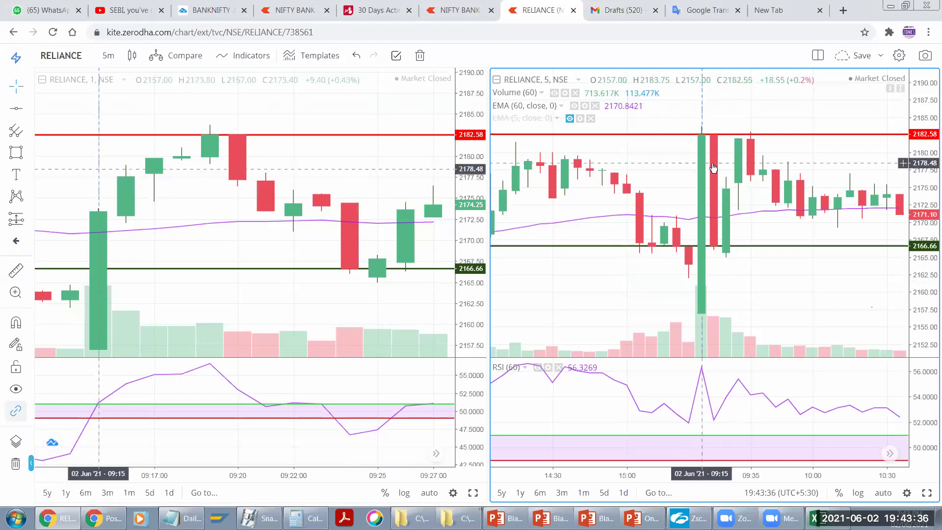
Step: Move the red horizontal line on the 5-minute chart down to the low of the 2 June 09:15 candle
click(889, 452)
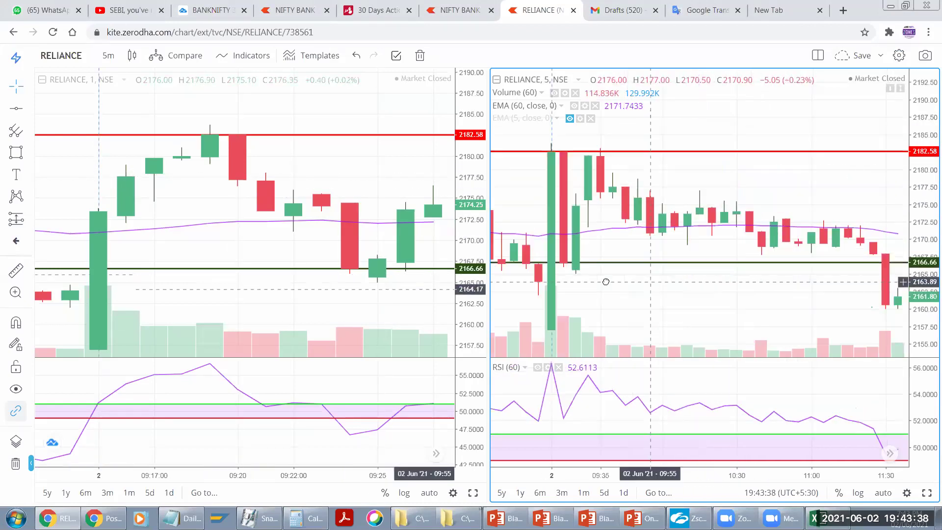
mouse_move(608, 305)
mouse_down()
mouse_move(743, 305)
mouse_move(611, 294)
mouse_up()
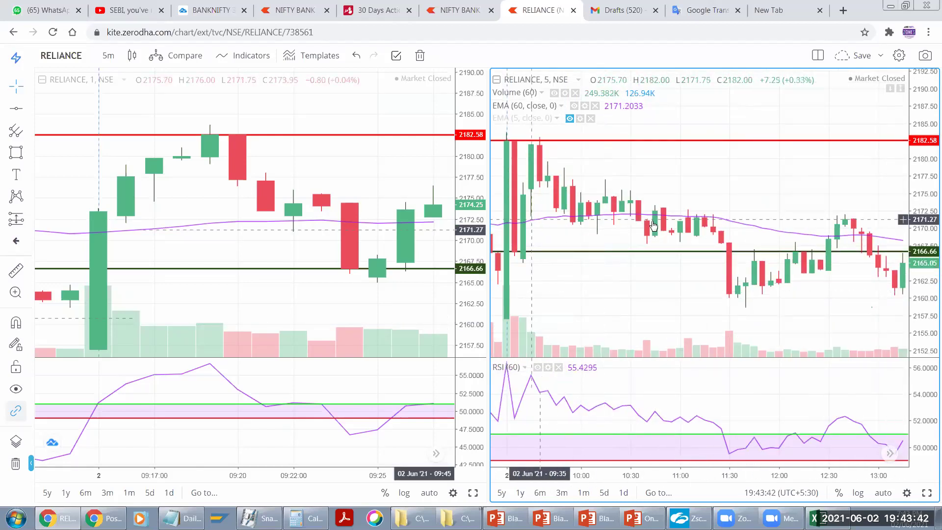
drag(604, 151, 604, 149)
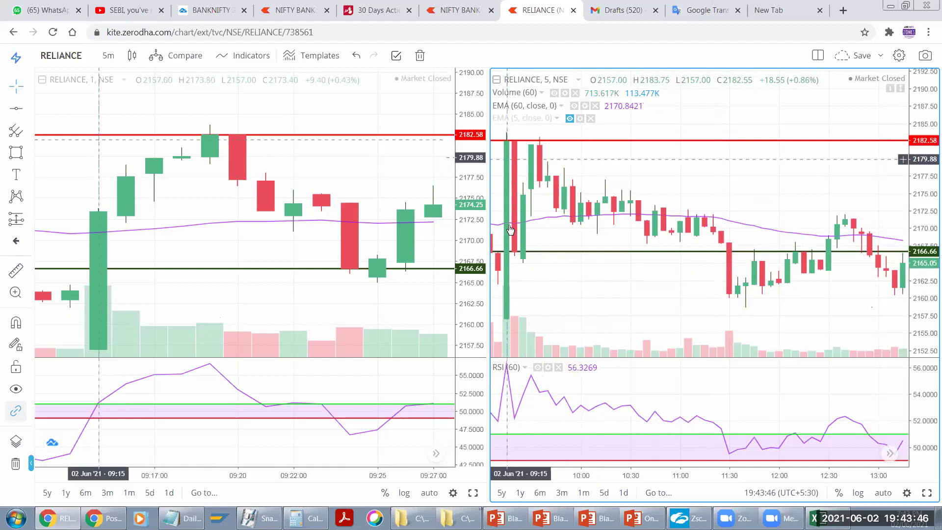
drag(613, 141, 613, 320)
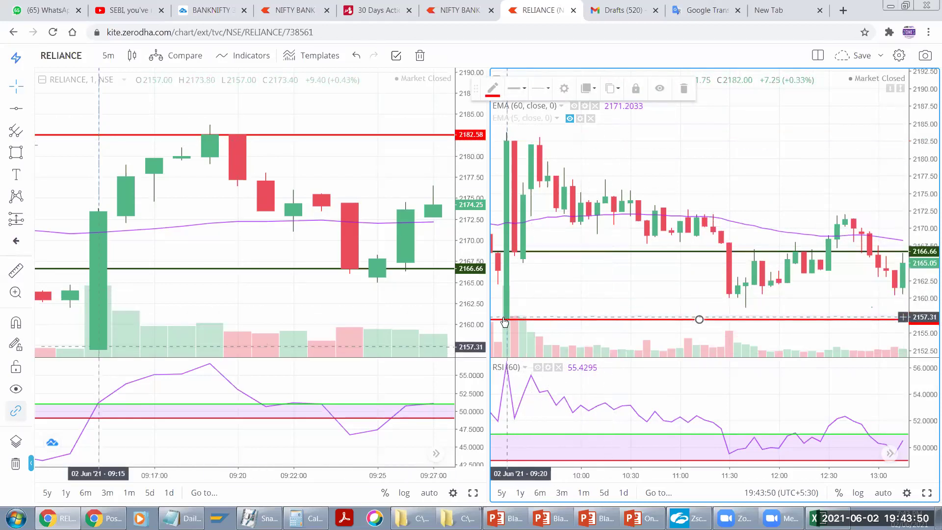
Step: Change the layout to a single RELIANCE chart and set its interval to 5 minutes
click(818, 55)
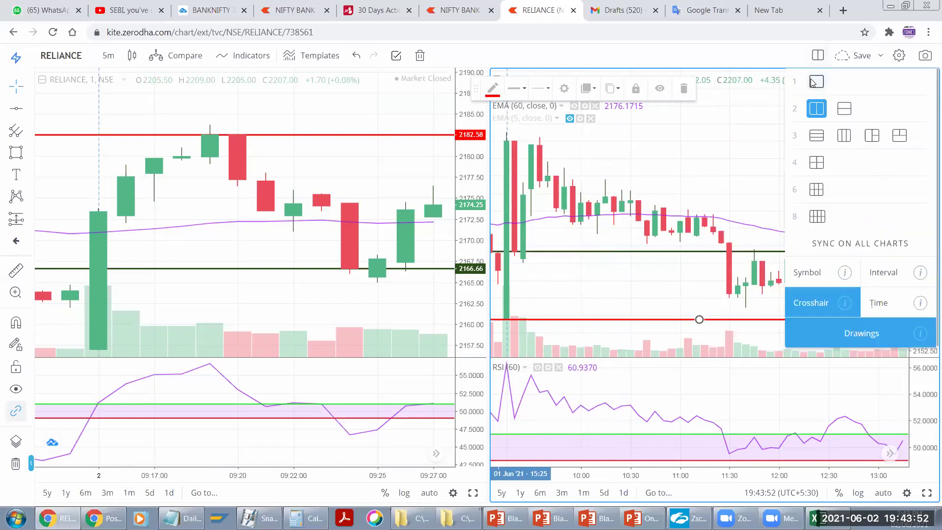
click(813, 77)
click(109, 55)
click(125, 162)
Step: Move the green horizontal line to 2156.81 at the low of the 2 June 09:15 candle, and show the session through 15:25
drag(536, 237, 322, 223)
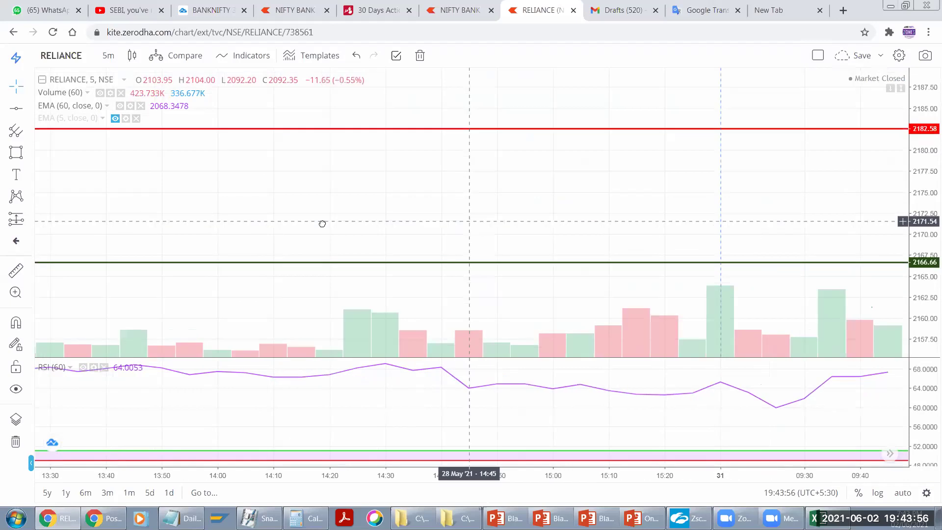
click(449, 454)
click(449, 454)
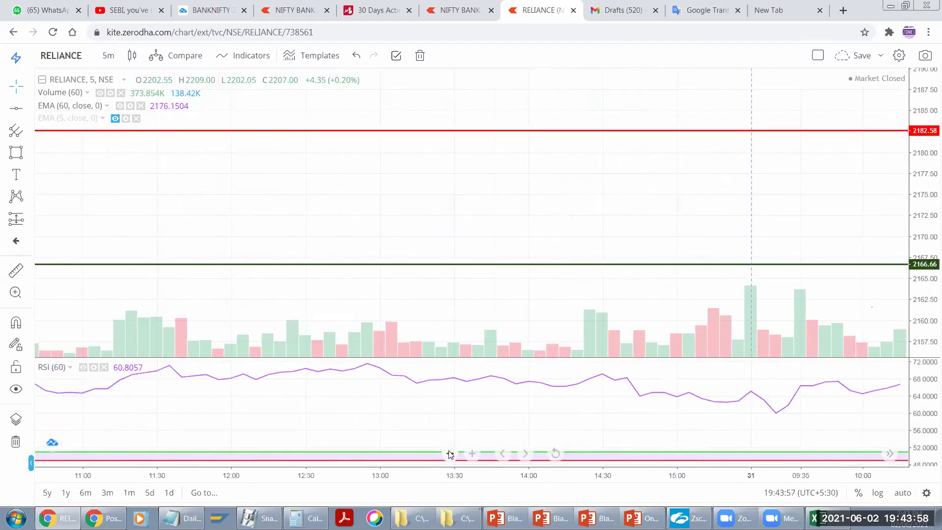
scroll(716, 199, right, 10)
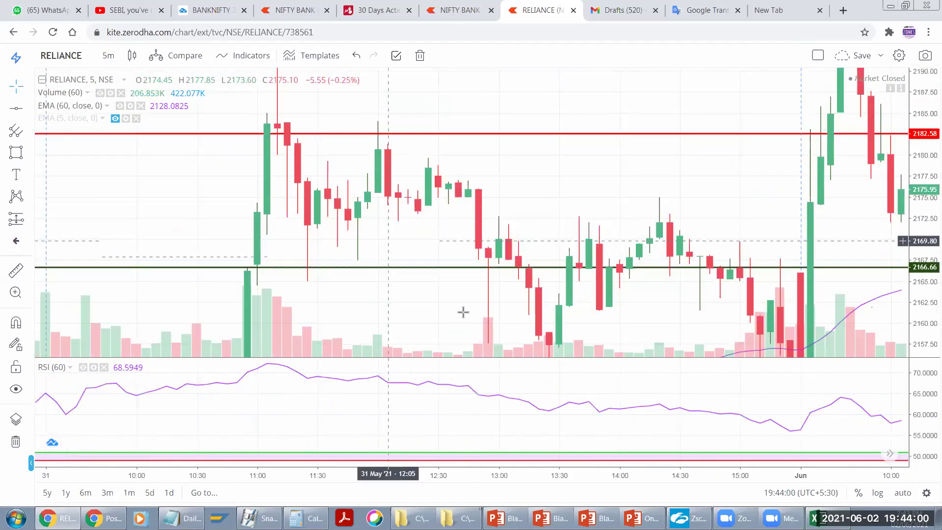
scroll(492, 247, right, 5)
scroll(750, 285, right, 10)
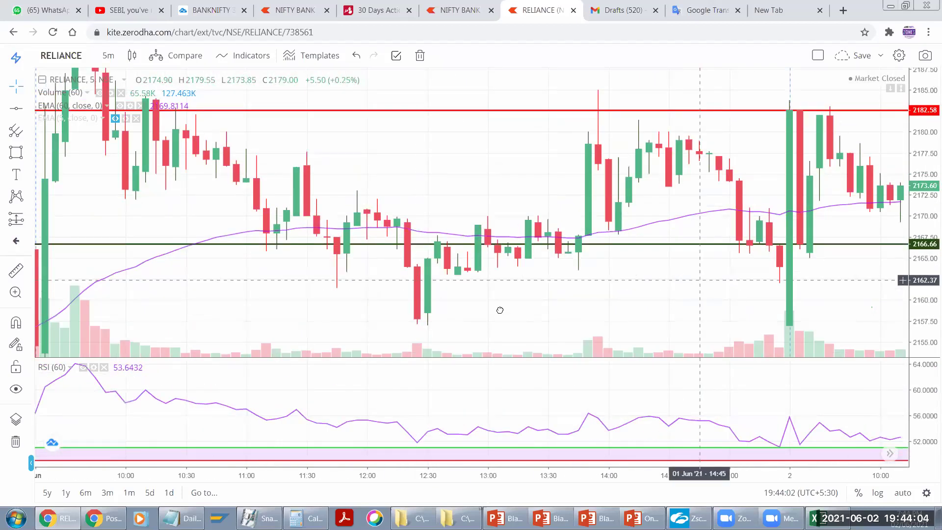
scroll(500, 310, right, 10)
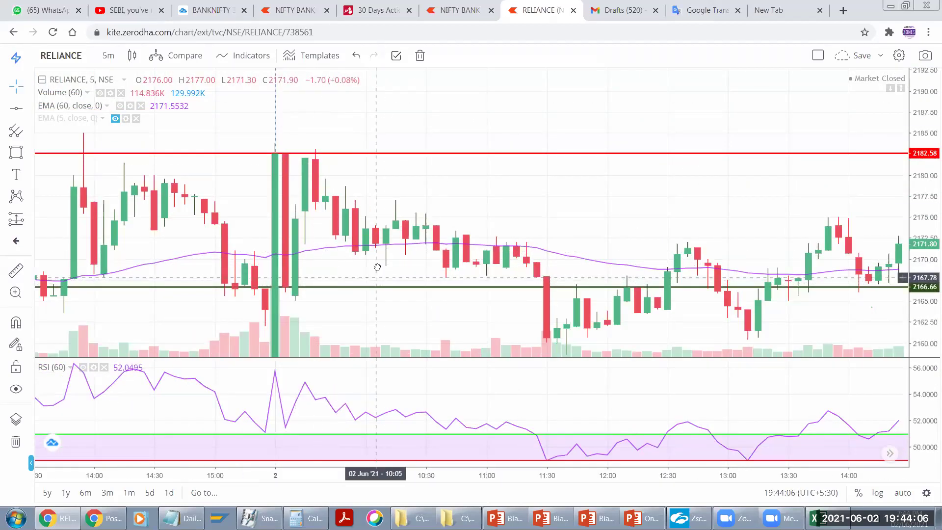
scroll(365, 267, left, 2)
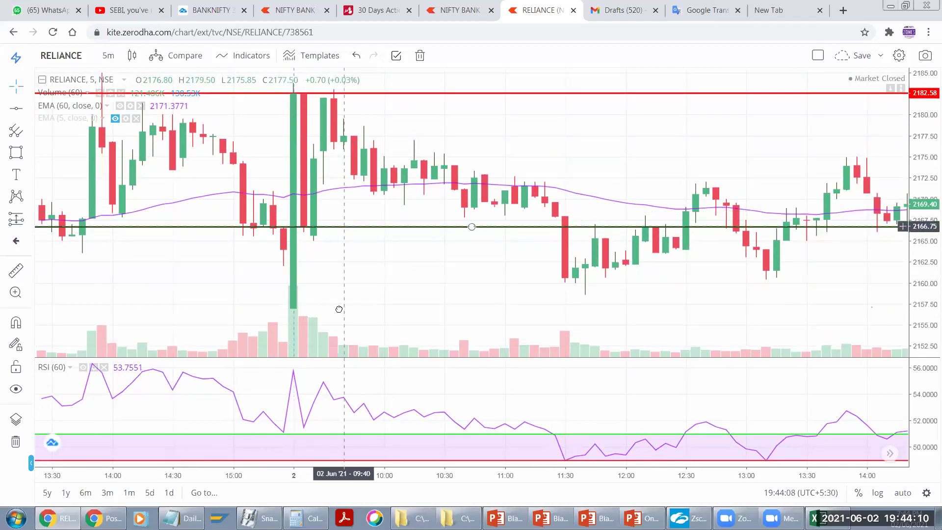
drag(339, 309, 339, 309)
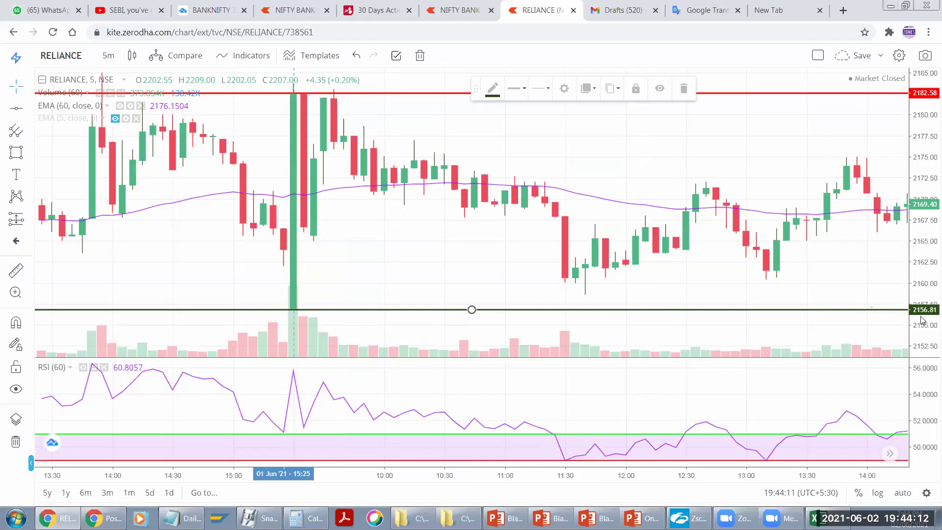
drag(781, 138, 582, 189)
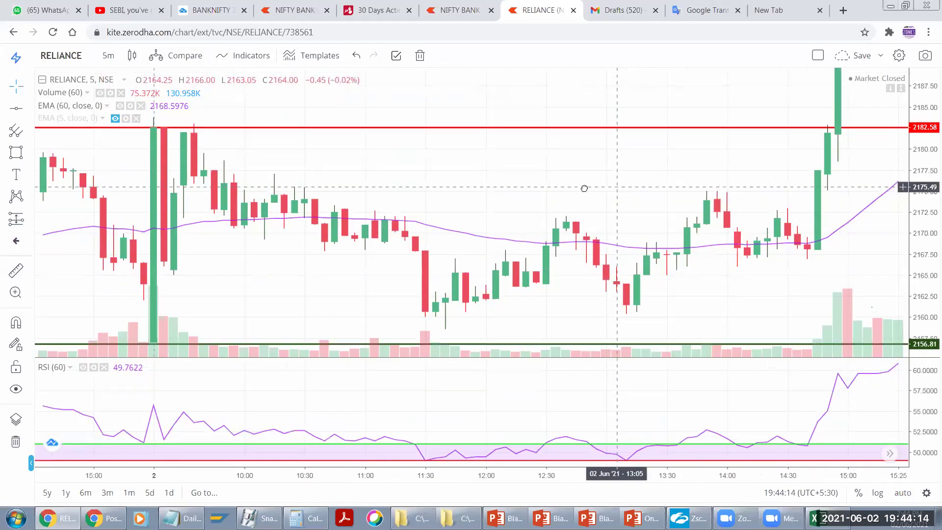
Step: Check the latest RELIANCE candle, switch to the Excel workbook and enter 2207 in cell AH13
drag(834, 130, 813, 229)
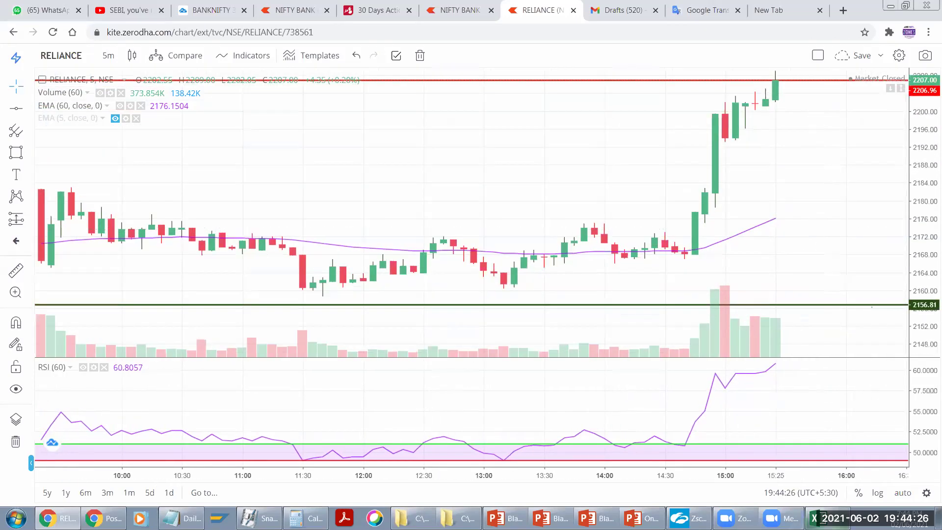
key(alt+Tab)
click(442, 366)
text(2207)
key(Return)
click(449, 408)
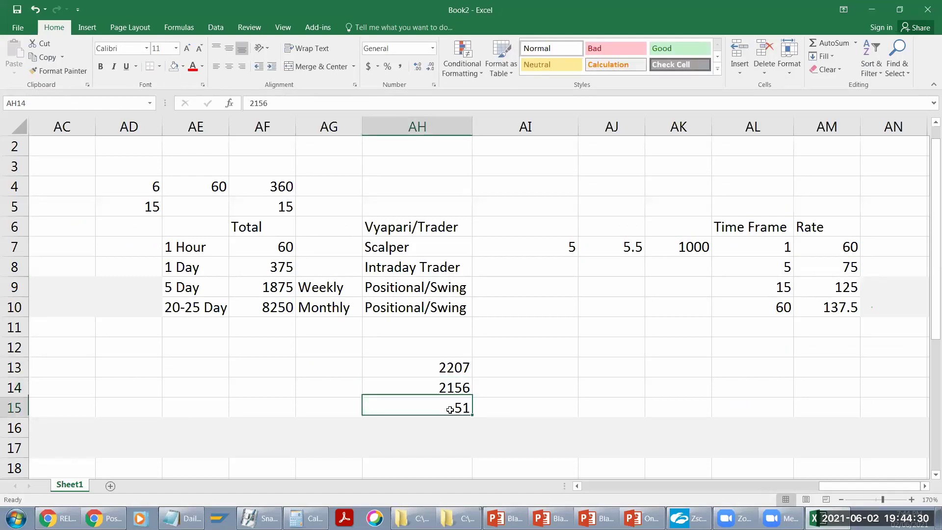
Step: Switch back to the RELIANCE chart in Chrome, view the 1-day candles, and set the interval to 1 hour
click(58, 518)
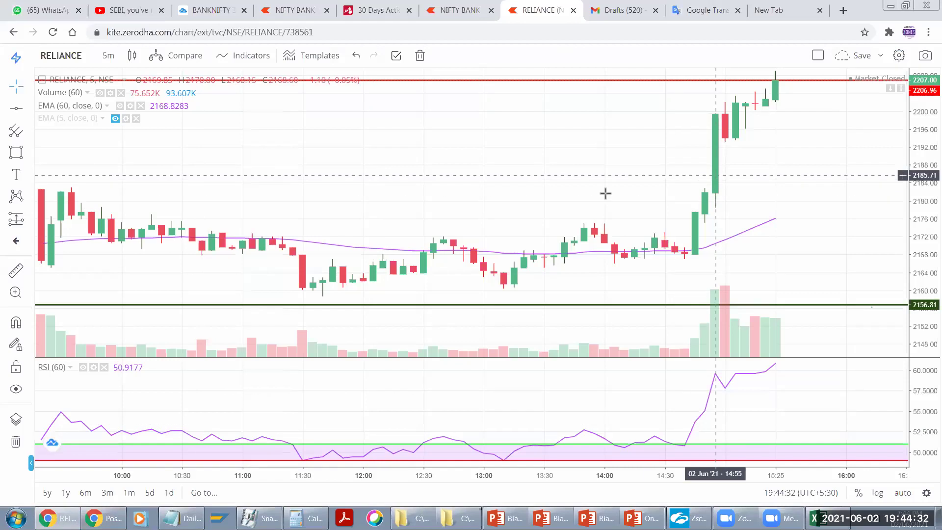
click(108, 55)
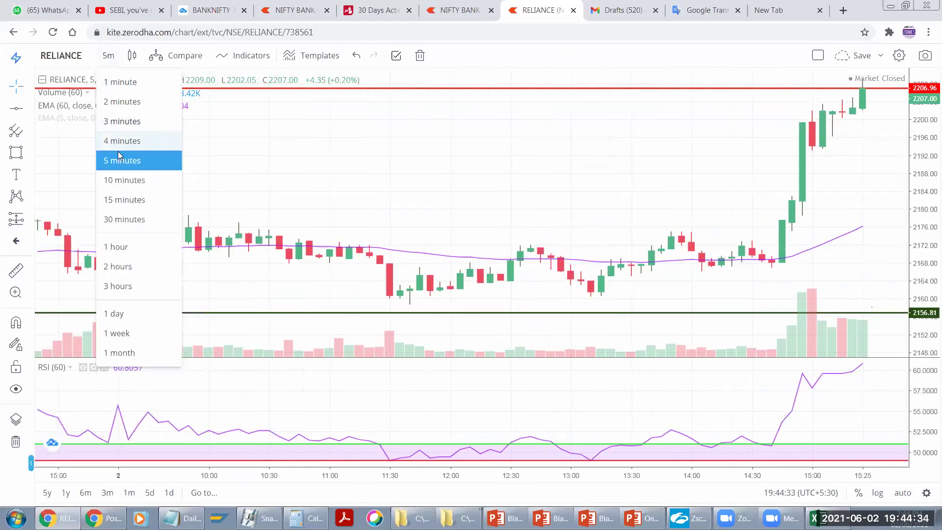
click(117, 314)
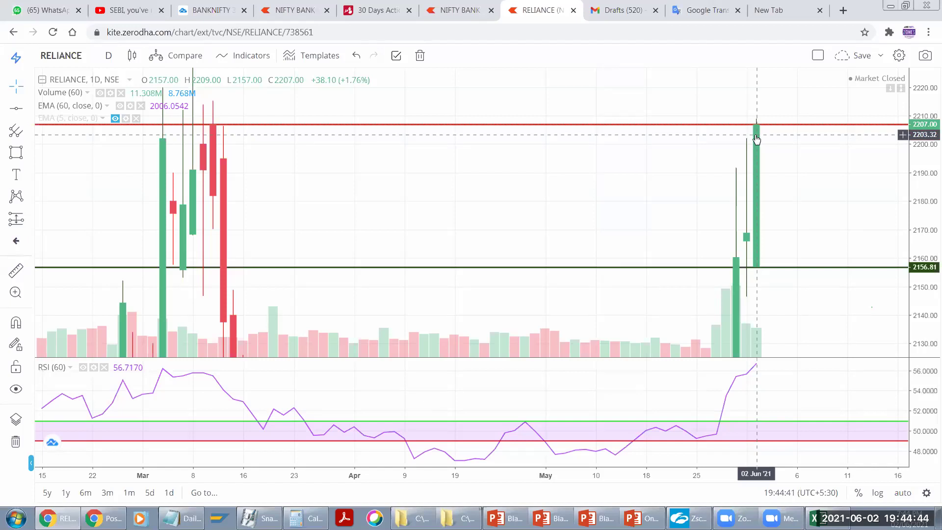
click(108, 56)
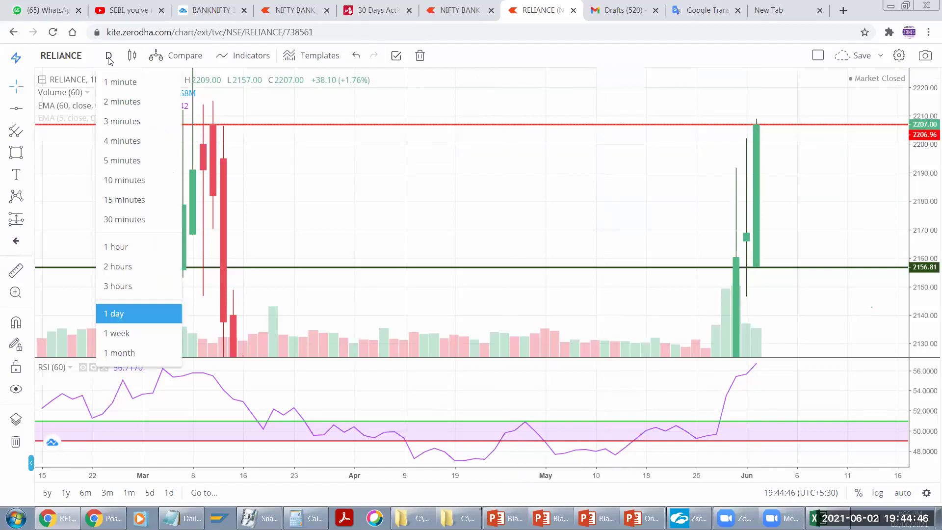
click(119, 249)
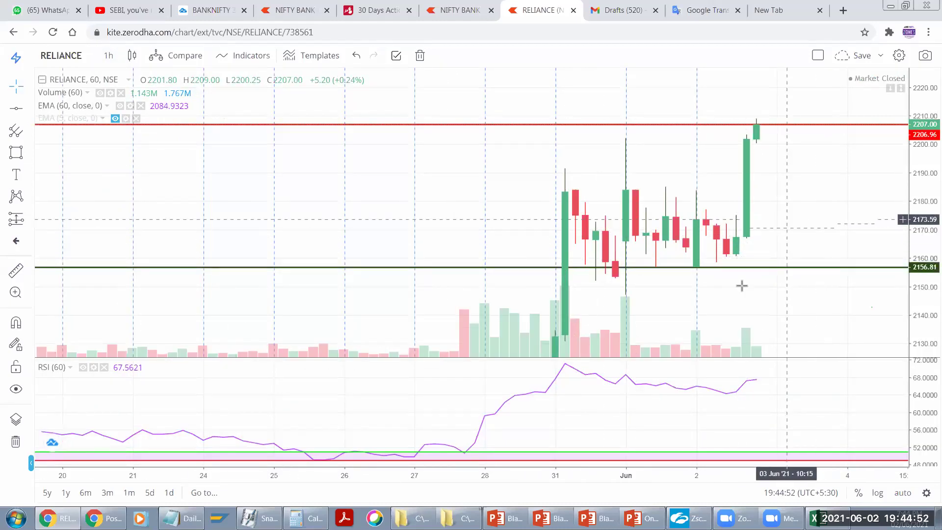
Step: Draw a rectangle around the 2 June hourly candles, spanning prices from about 2152.5 to 2210.6
scroll(740, 284, right, 5)
click(494, 245)
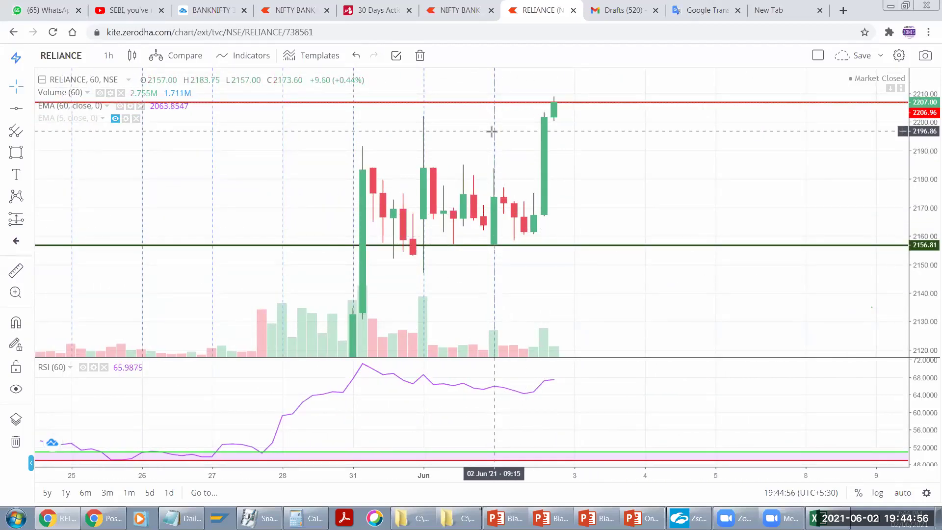
click(16, 152)
click(463, 93)
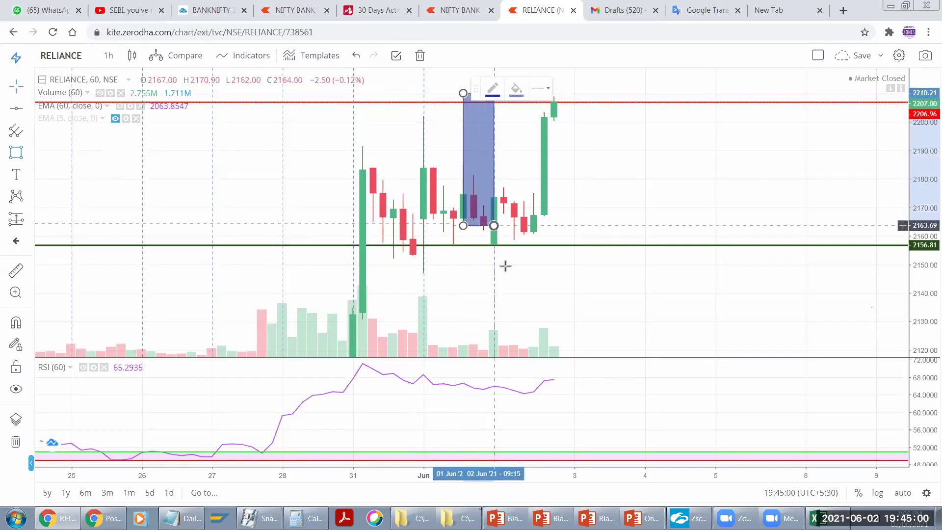
click(584, 274)
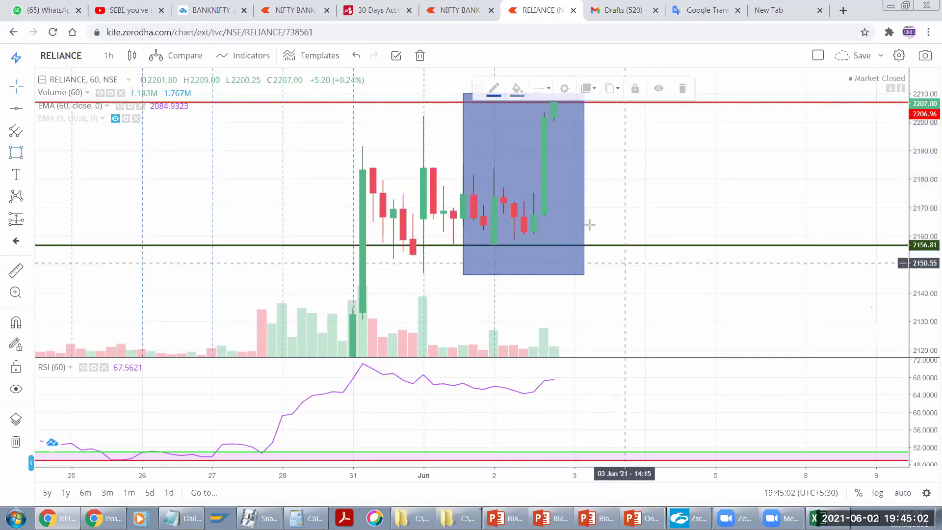
drag(463, 93, 483, 95)
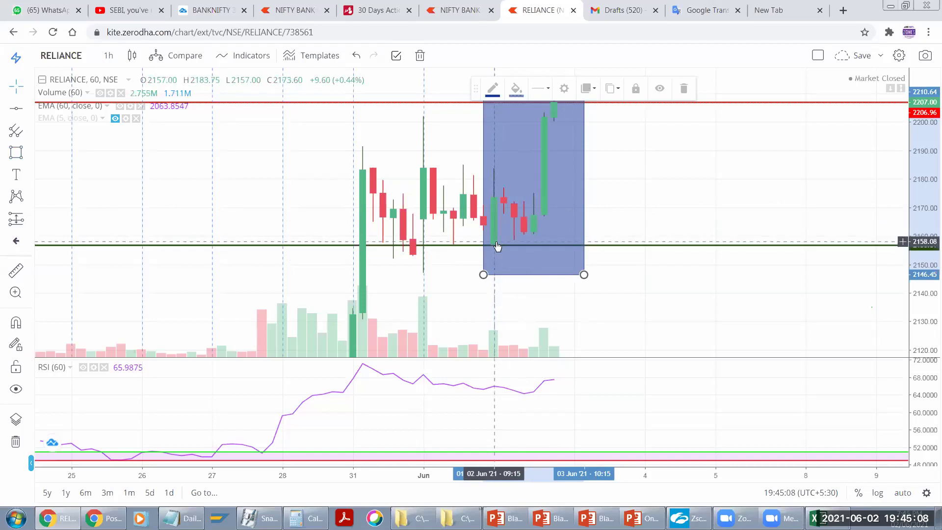
mouse_move(483, 274)
mouse_down()
mouse_move(495, 270)
mouse_move(484, 265)
mouse_up()
drag(584, 265, 580, 258)
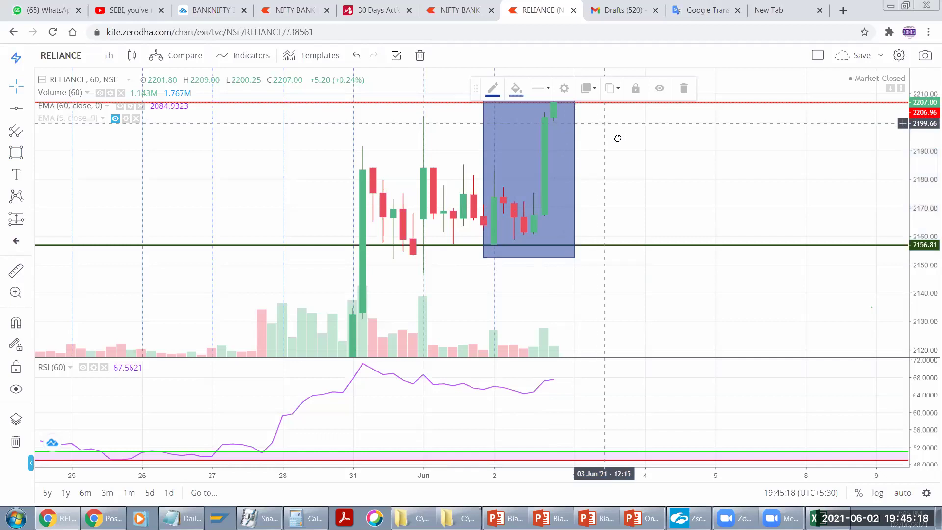
Step: Compare the boxed trading day on 1-day, 1-hour and 30-minute candles, finishing on the 5-minute interval
drag(616, 139, 631, 165)
click(107, 56)
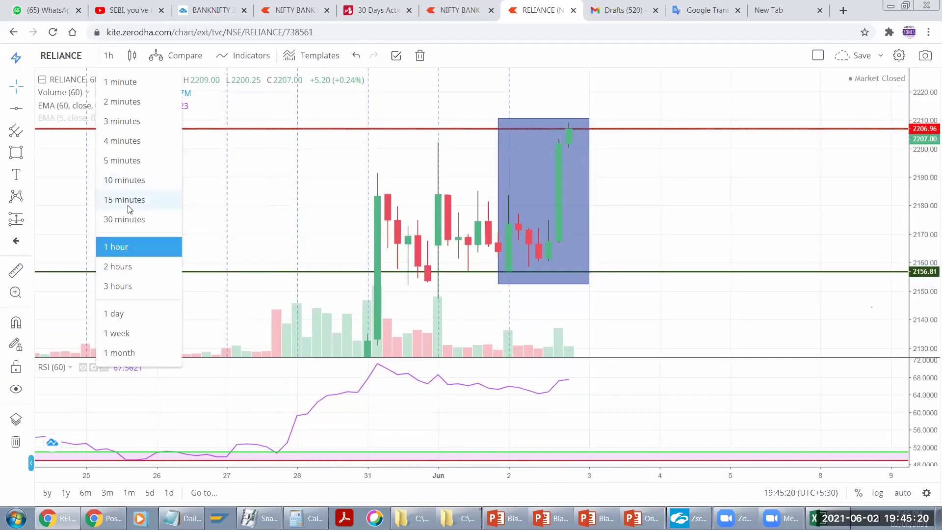
click(113, 312)
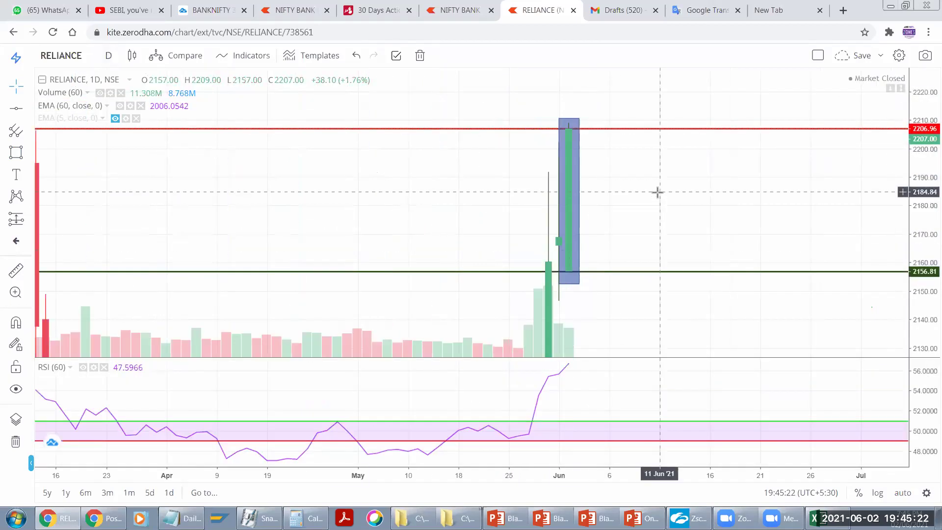
click(108, 55)
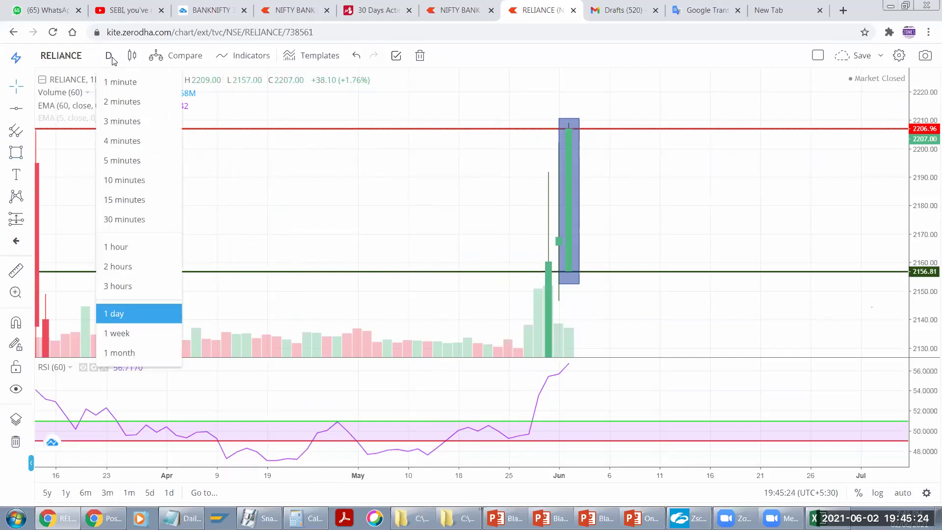
click(118, 247)
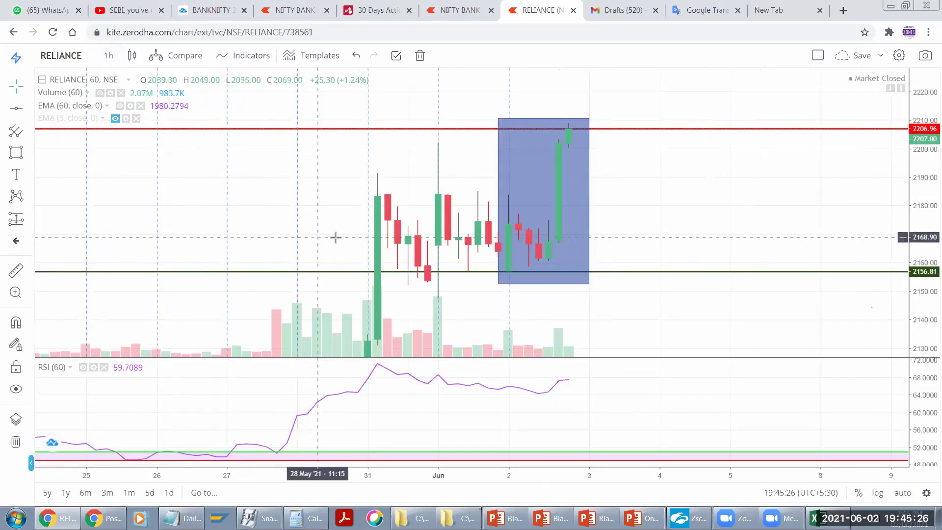
click(107, 57)
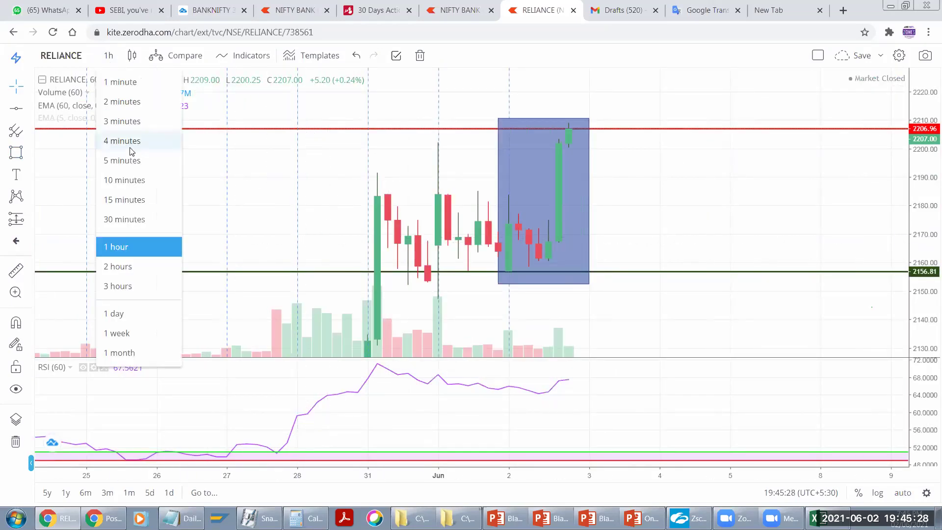
click(109, 222)
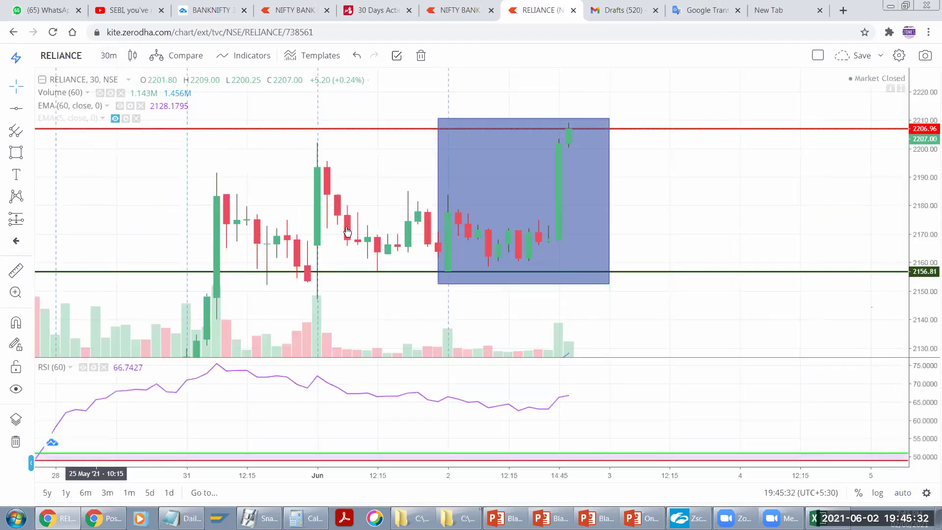
click(109, 56)
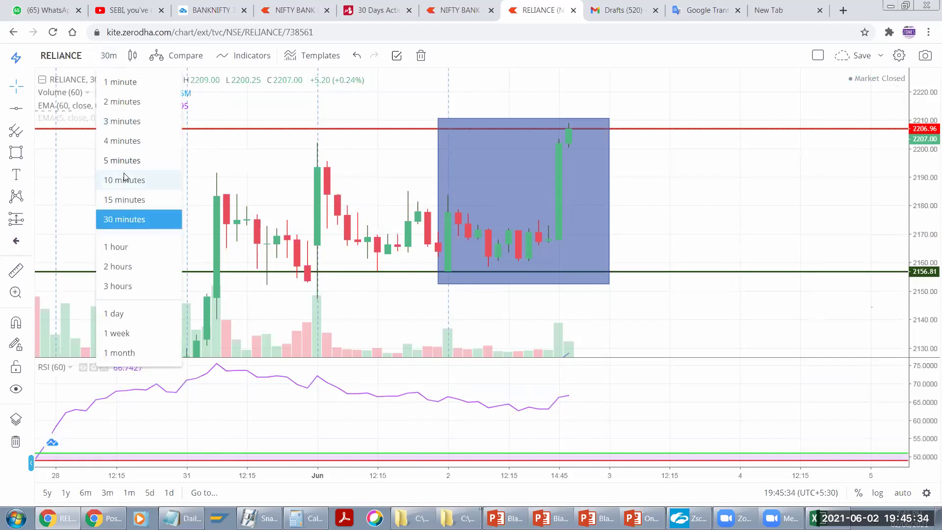
click(118, 160)
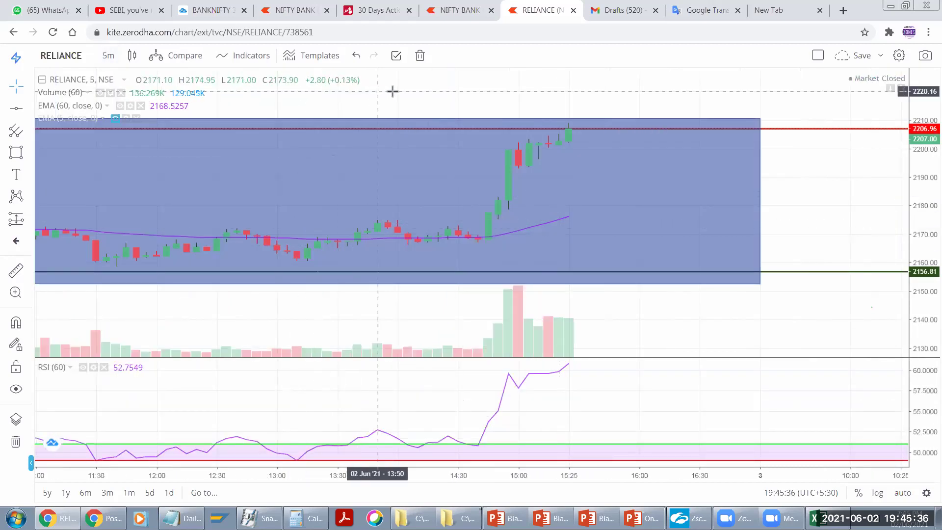
Step: Measure the boxed day with a Date Range below the rectangle, from 1 June 15:25 to 2 June 15:25
click(450, 453)
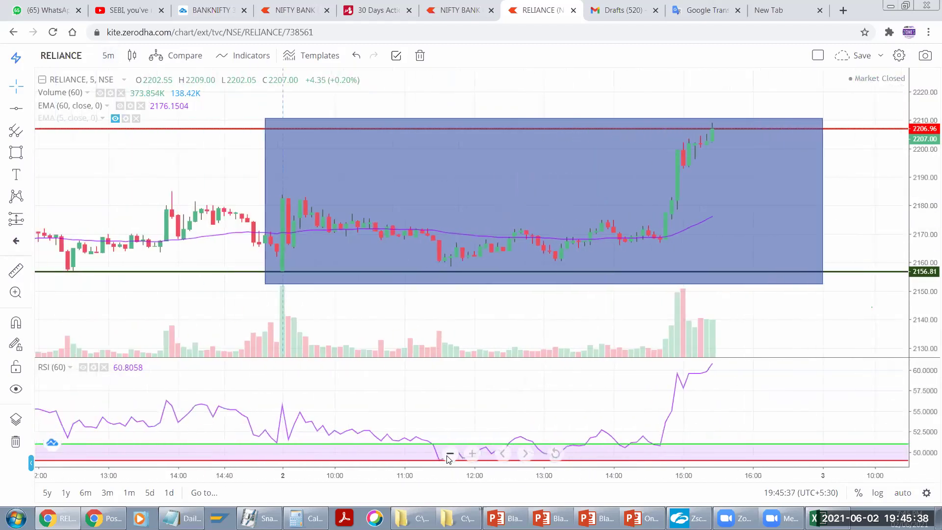
click(449, 455)
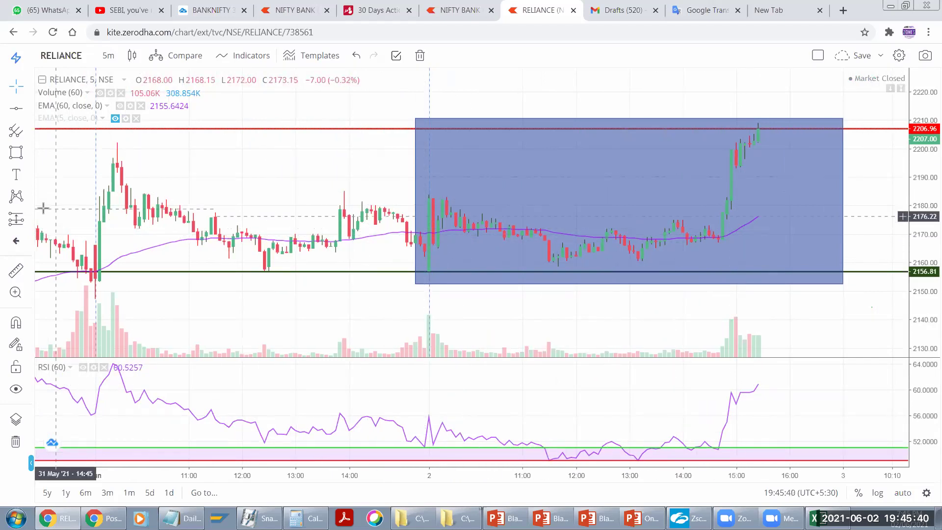
click(27, 221)
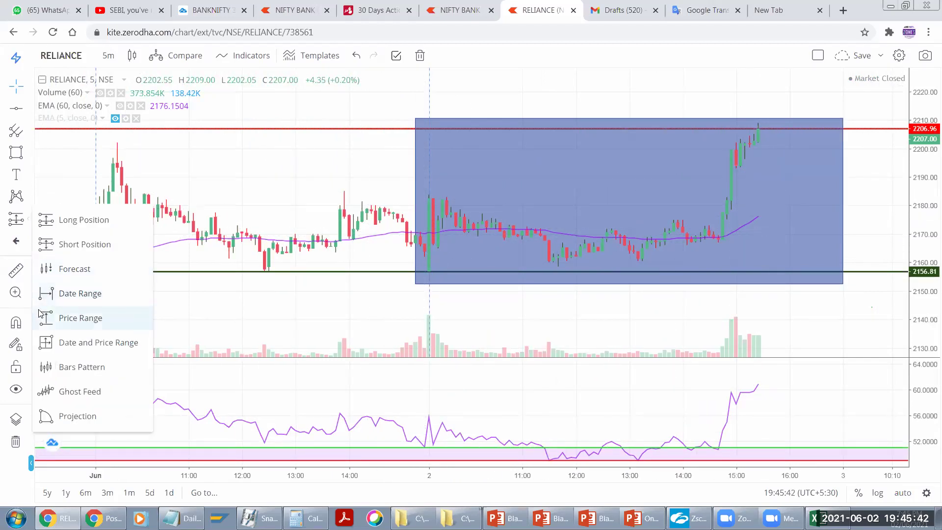
click(59, 294)
click(429, 303)
click(758, 303)
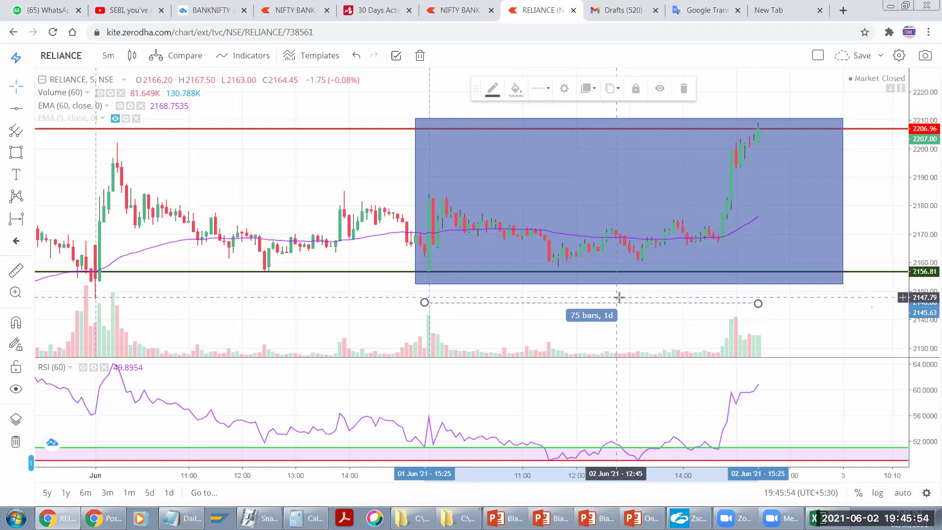
Step: Set the chart interval to 1 minute and fit the whole date range measurement in view
click(108, 55)
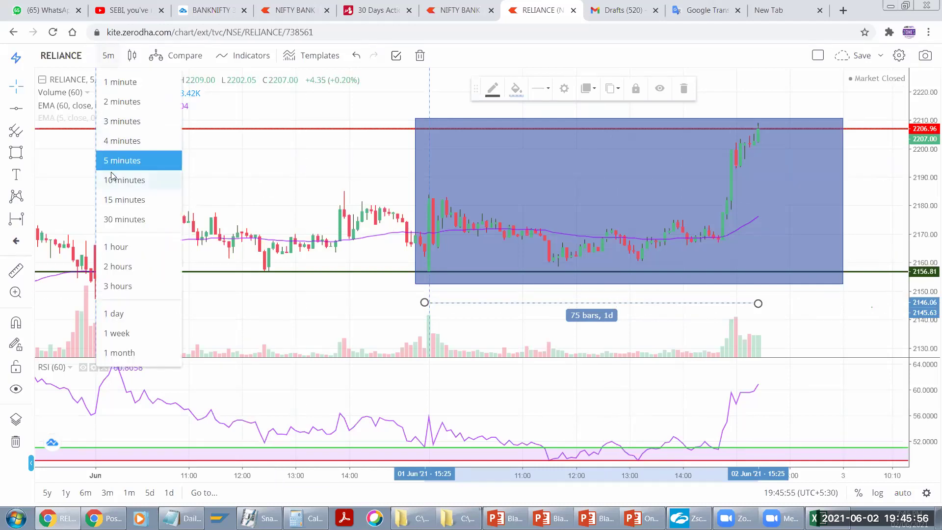
click(120, 82)
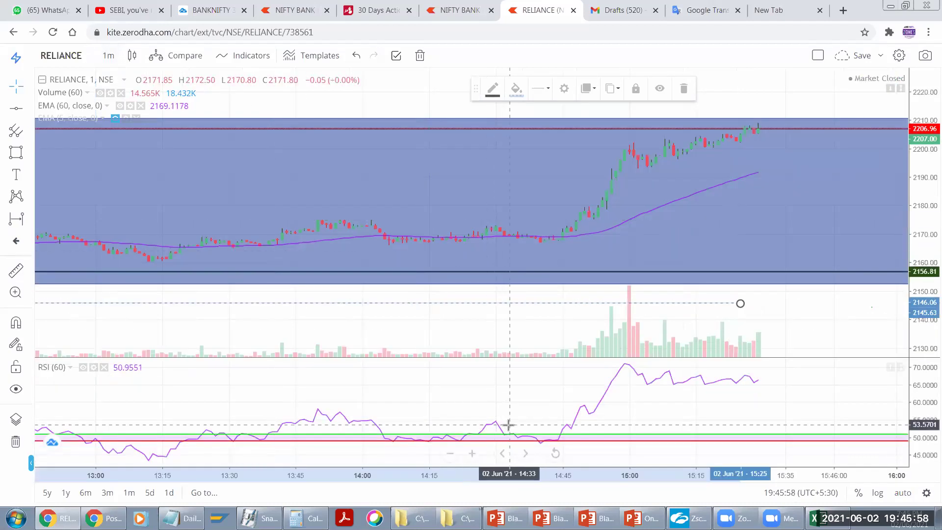
click(449, 453)
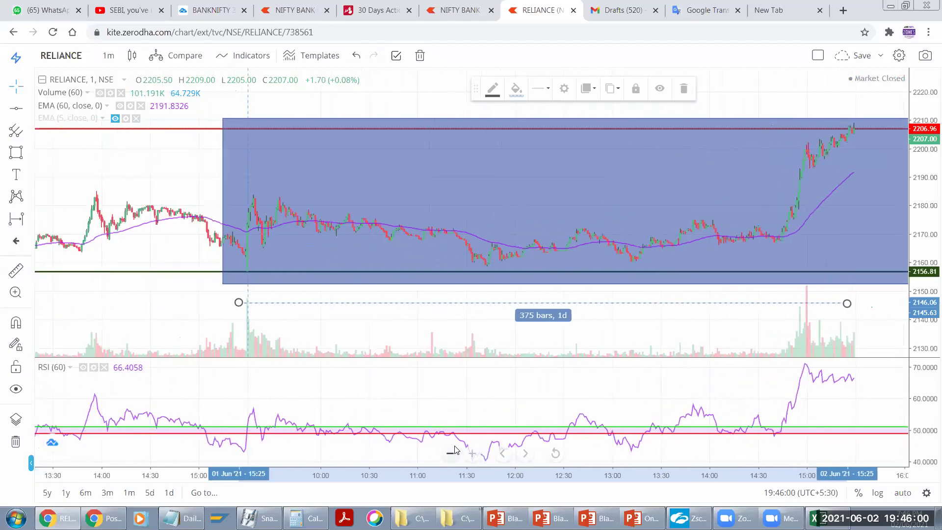
click(451, 453)
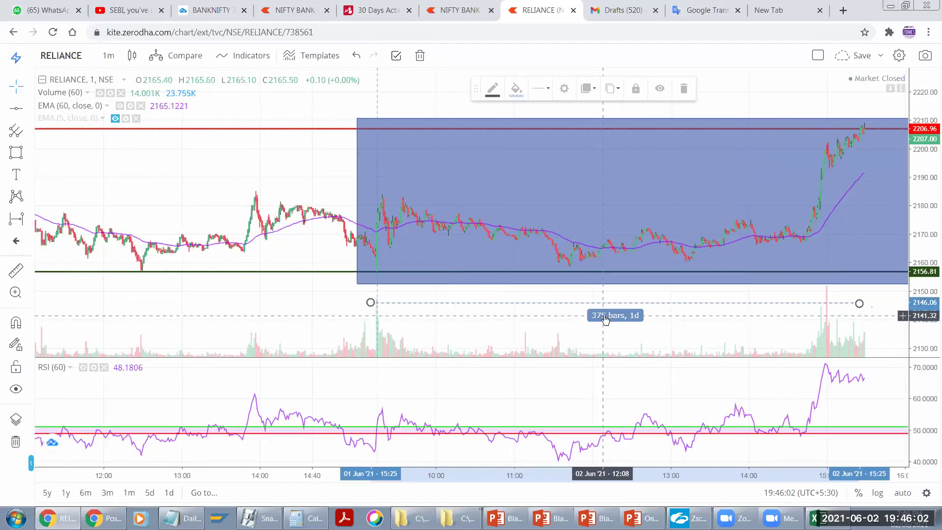
Step: Shrink the rectangle so its right edge ends just past the last 2 June candle and its top sits at about 2209.6
click(706, 328)
scroll(711, 319, right, 3)
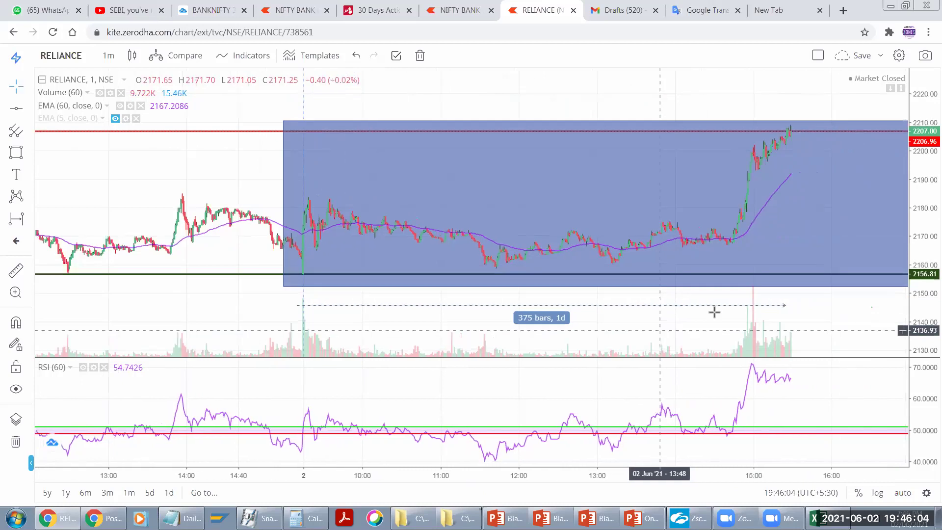
scroll(802, 321, right, 4)
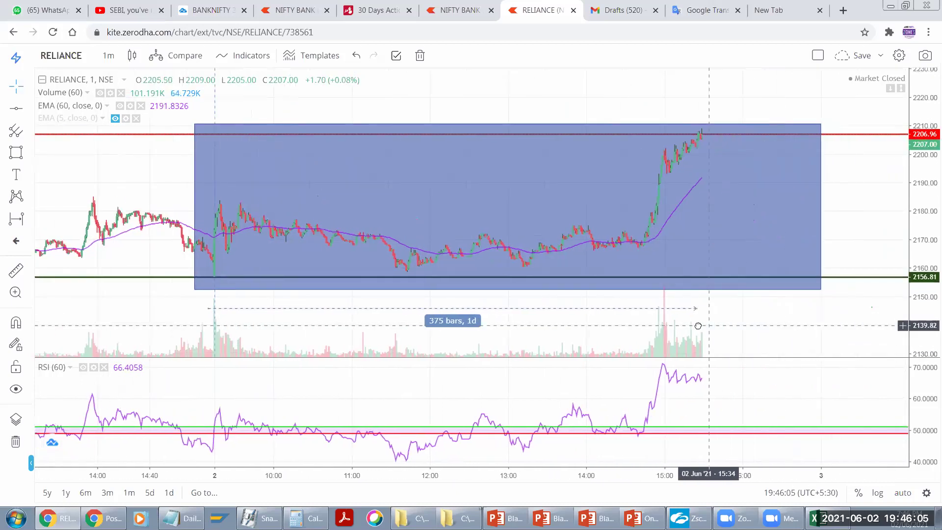
click(810, 125)
drag(810, 125, 700, 126)
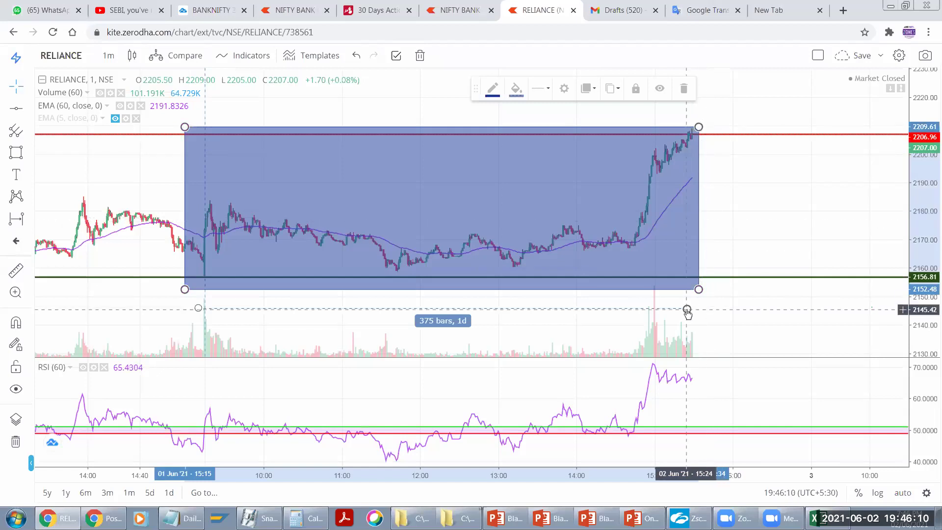
Step: Move the date range endpoints to 09:15 and 15:30 on 2 June, and switch to the Excel workbook
click(687, 309)
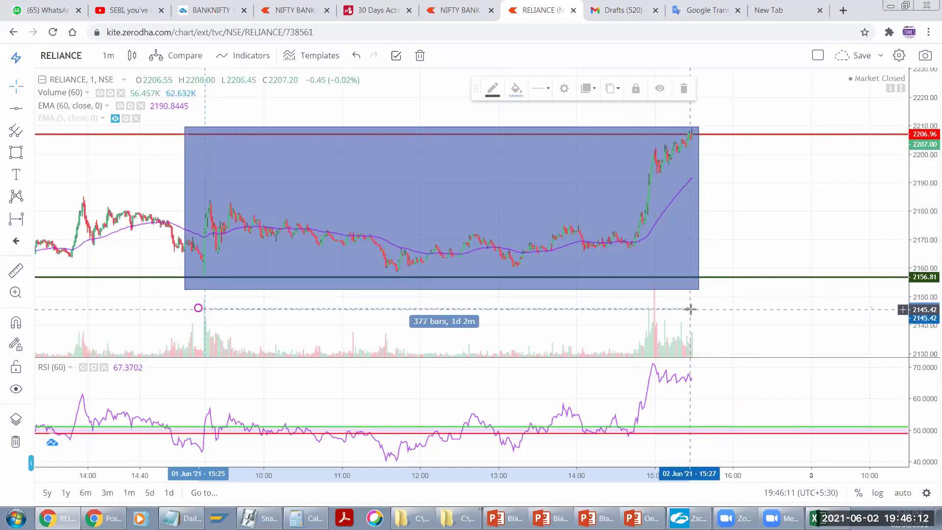
drag(197, 307, 205, 307)
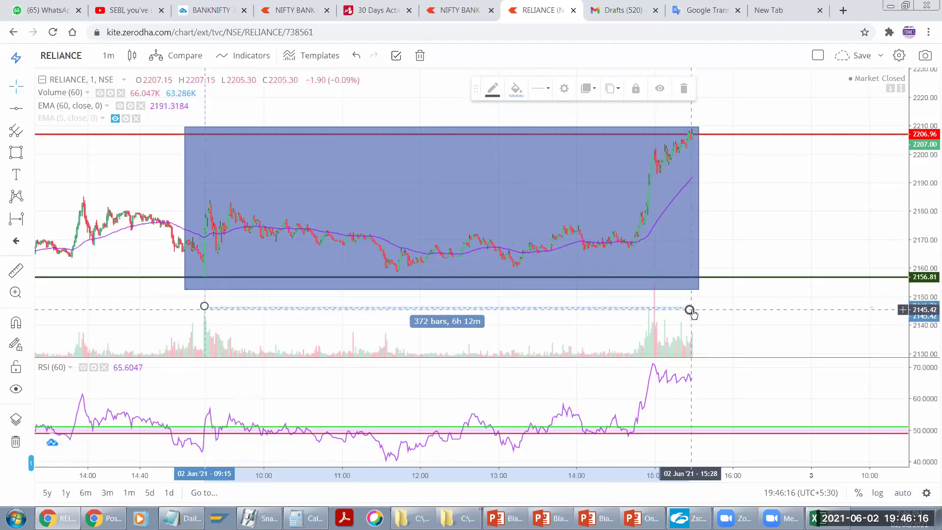
drag(692, 309, 694, 309)
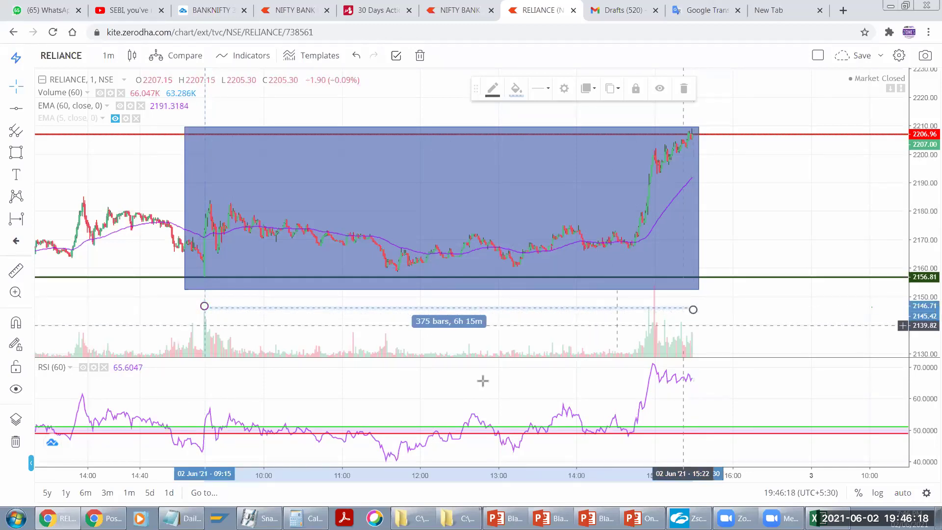
click(814, 518)
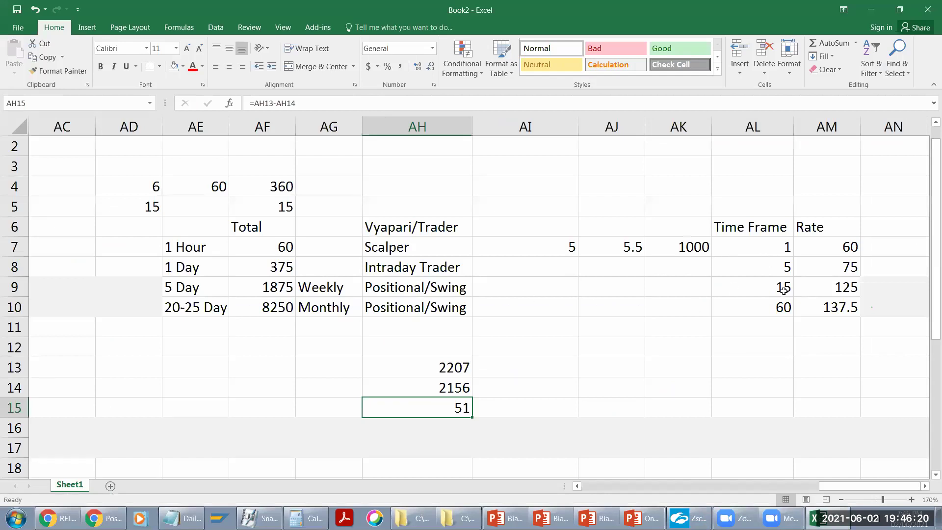
Step: Review the Excel table's 1 Day total of minutes against the 5-minute time frame and its rate
click(260, 267)
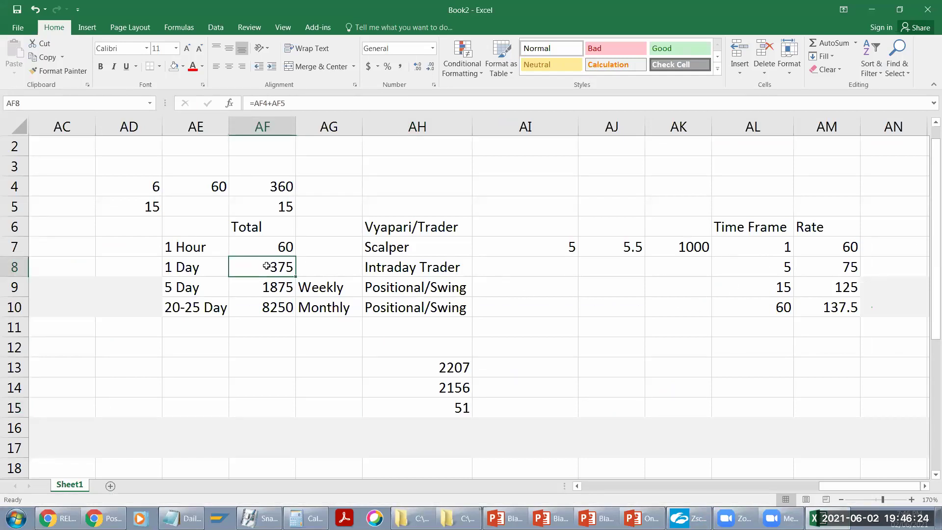
click(792, 263)
click(842, 264)
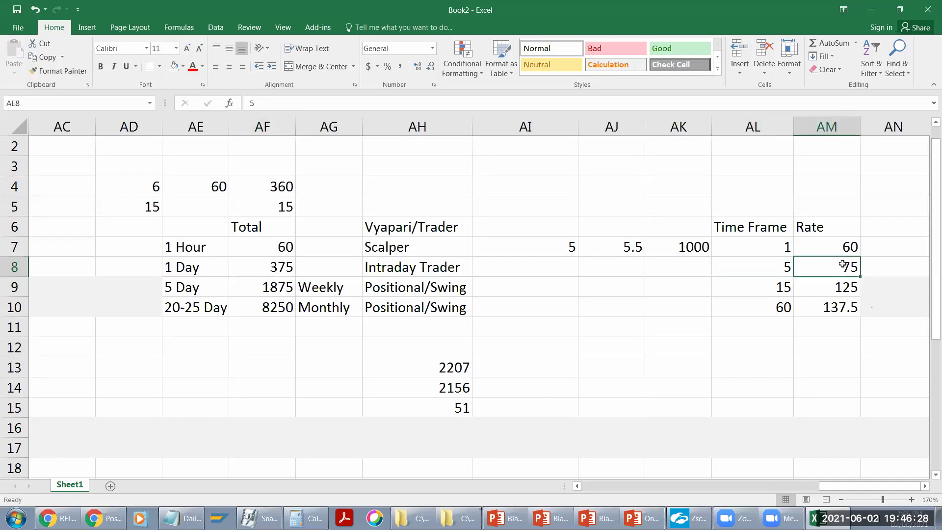
click(780, 249)
click(776, 262)
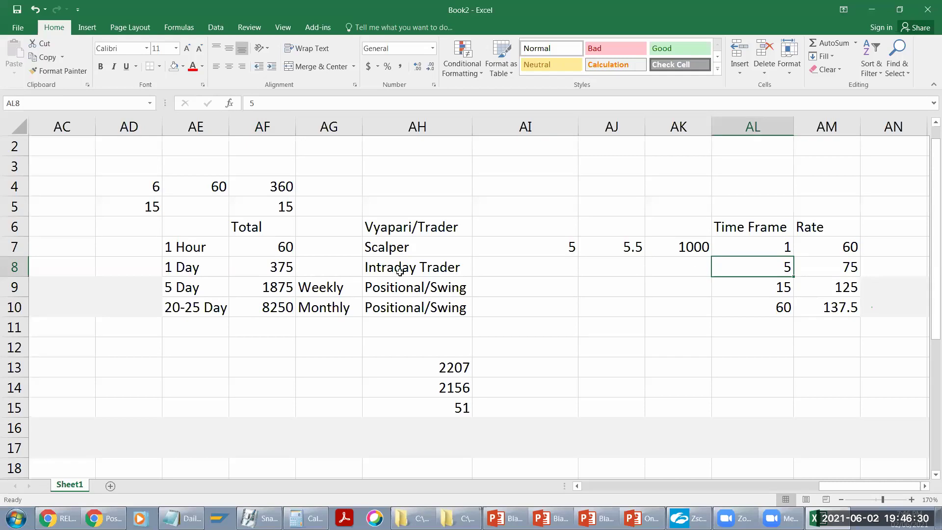
click(177, 271)
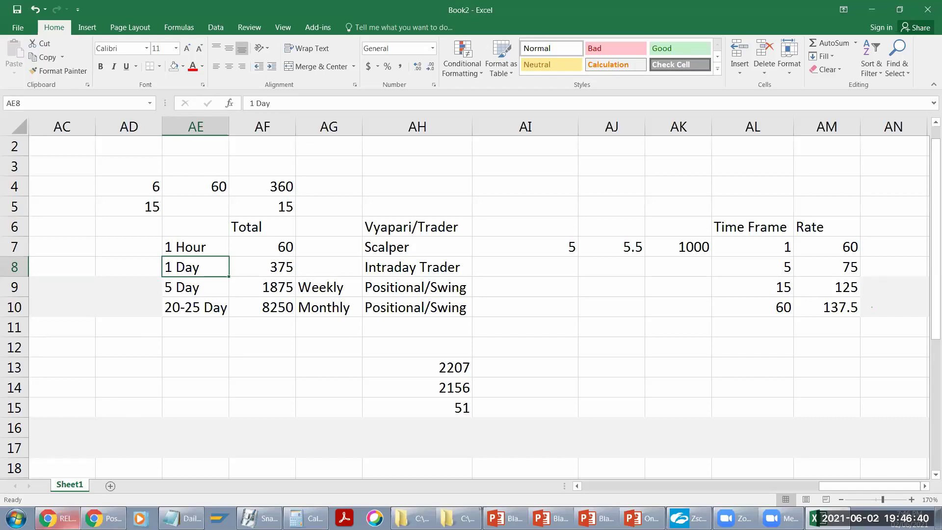
Step: Switch to the RELIANCE chart in Chrome and apply the indicator template "5 MIN WITH RSI 75 VALUES FOR VIEW 1 DAY"
click(57, 518)
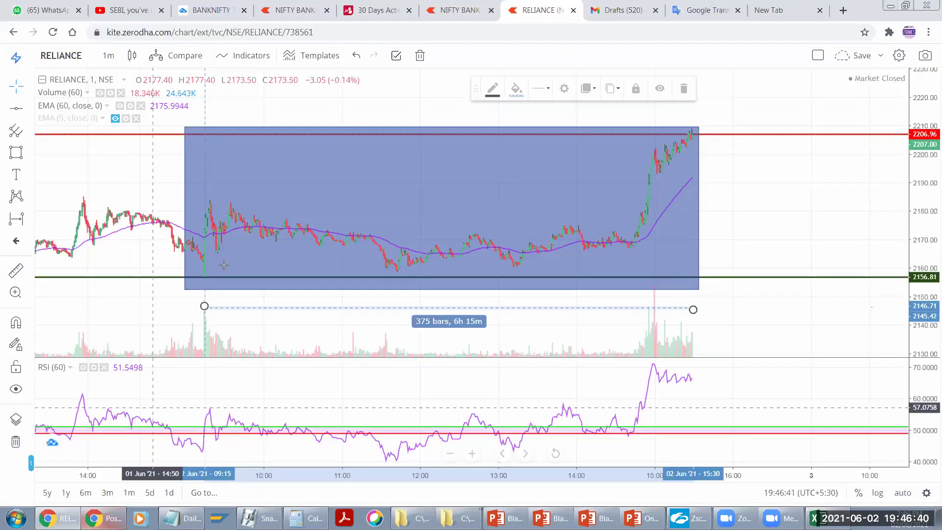
right_click(67, 109)
click(314, 55)
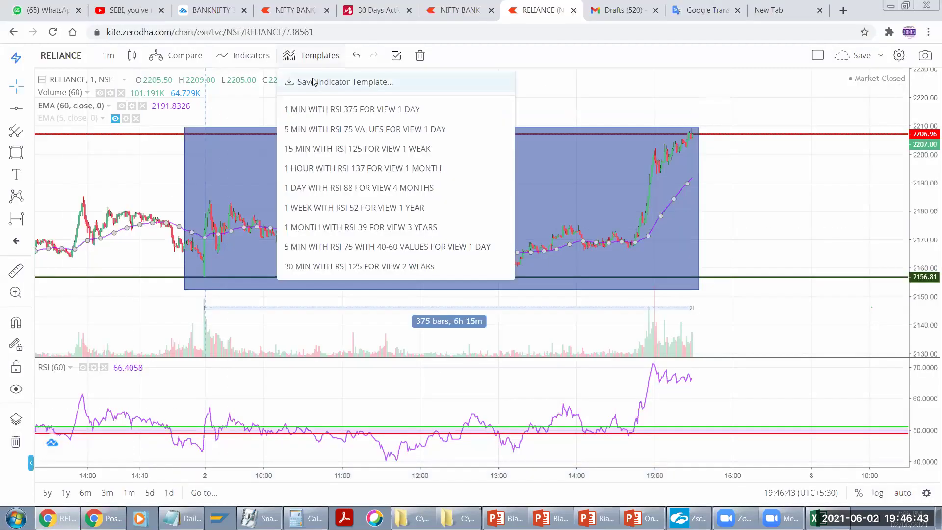
click(301, 129)
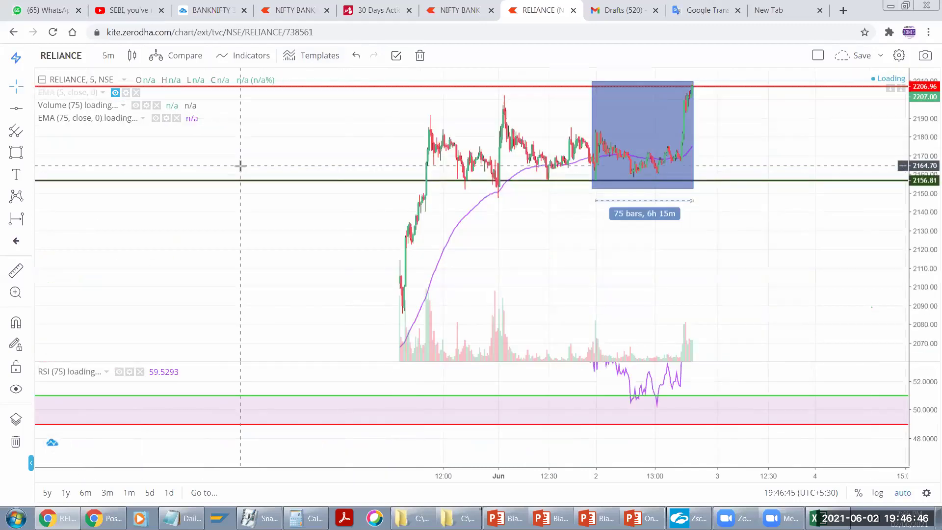
click(314, 55)
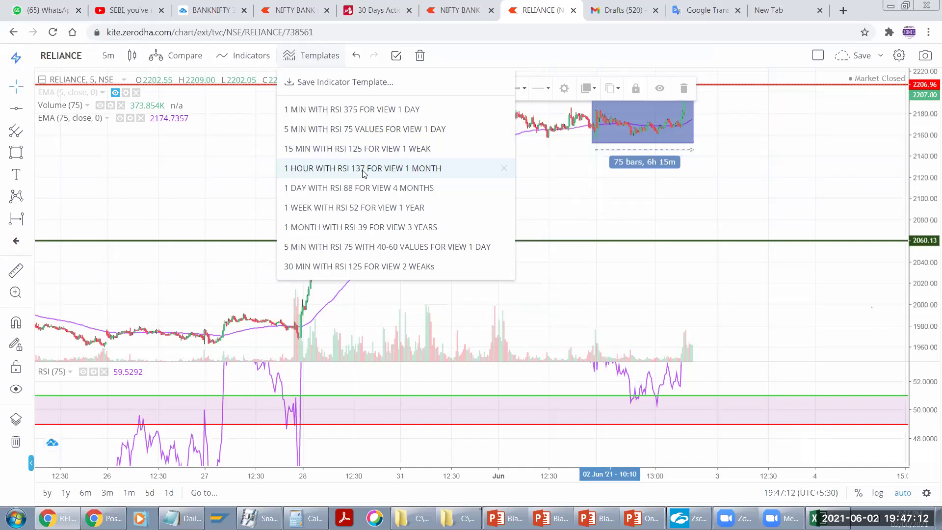
click(574, 151)
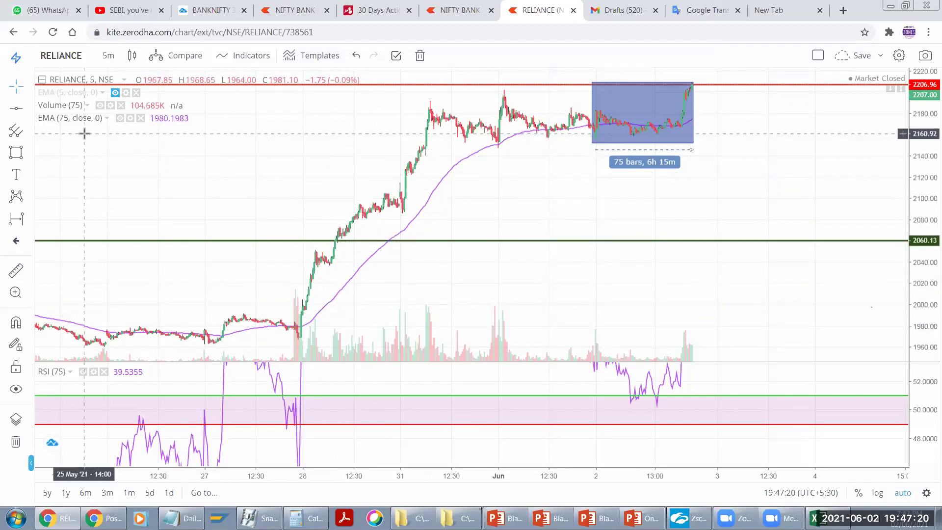
Step: Hide and show the 75-period EMA line repeatedly to point it out on the chart
click(118, 118)
click(119, 118)
click(119, 118)
click(118, 119)
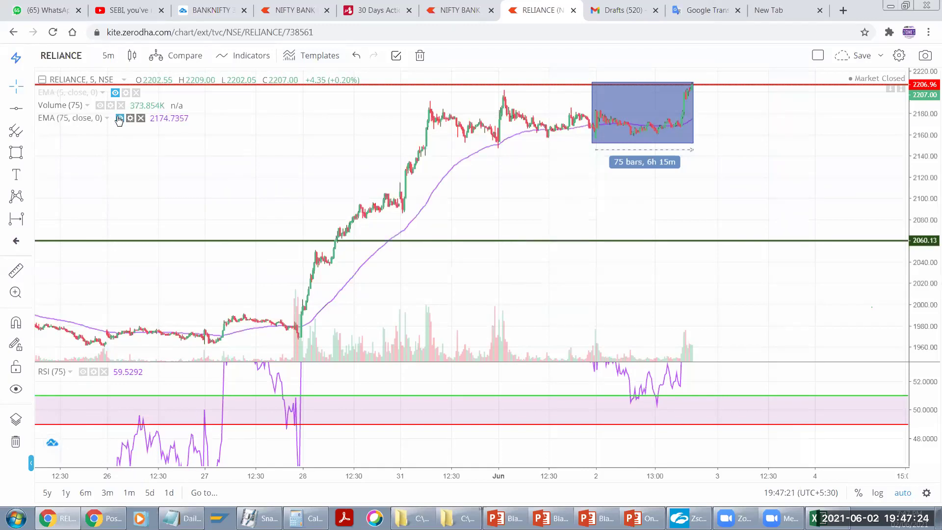
click(119, 119)
click(118, 119)
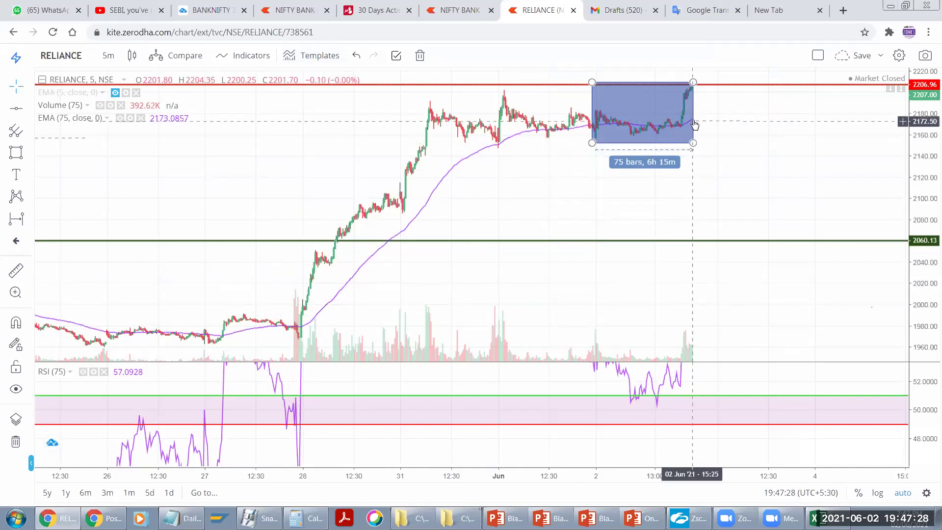
Step: Move the rectangle off the 2 June candles to 3 June 11:15 through 4 June 11:30, and inspect the day's first 5-minute candles
drag(681, 148, 837, 178)
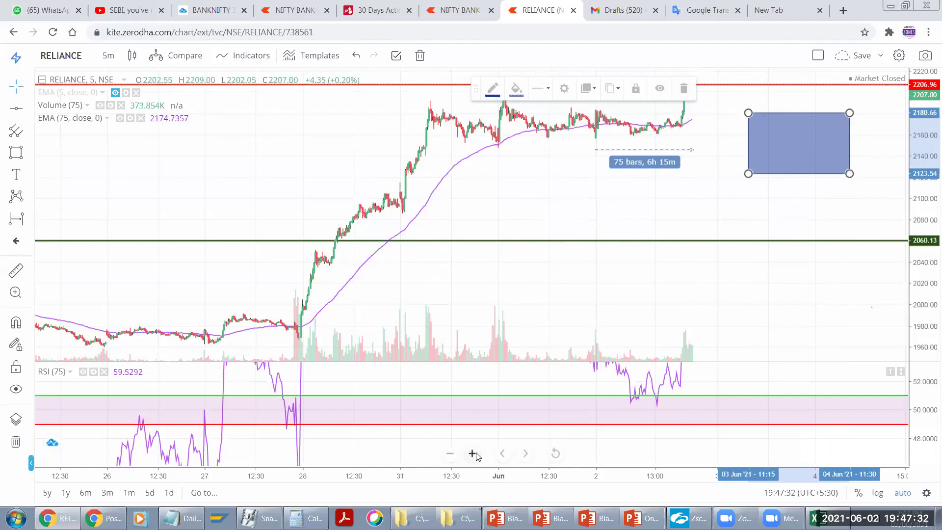
click(472, 453)
drag(429, 251, 540, 260)
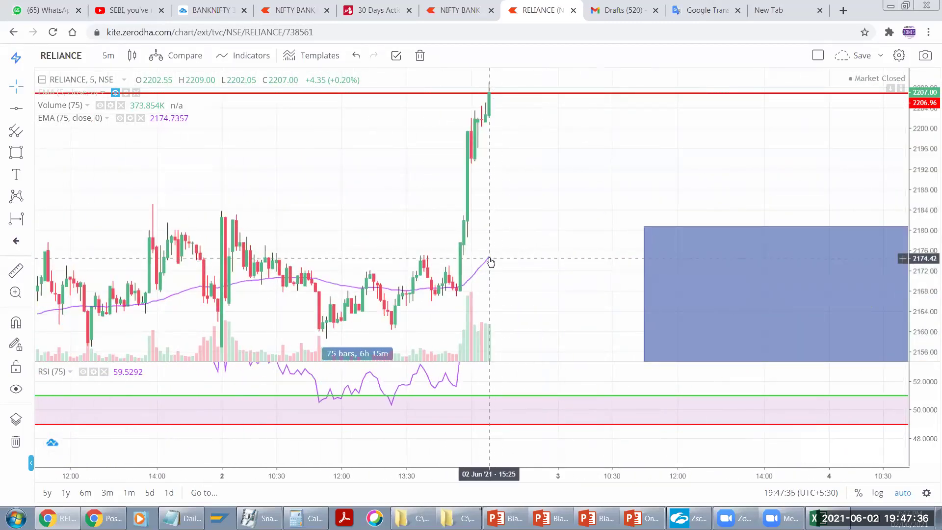
drag(561, 211, 693, 162)
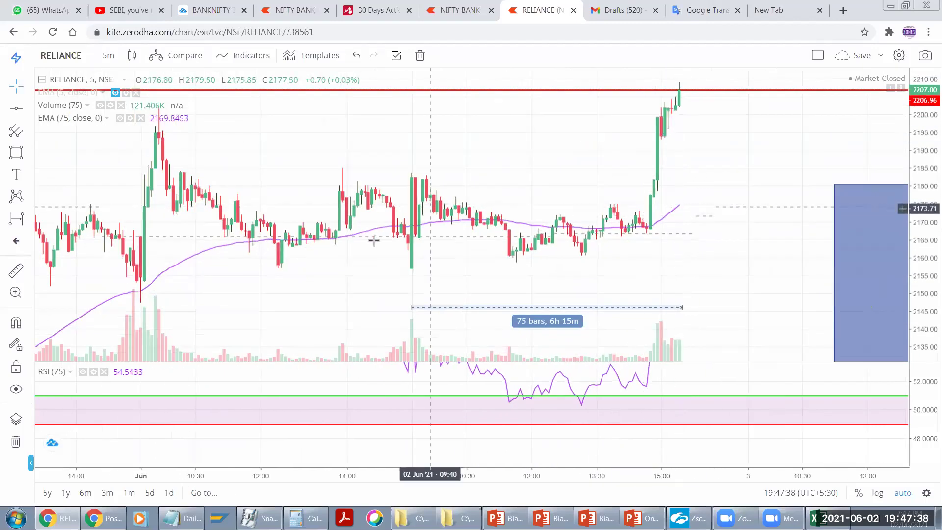
drag(193, 302, 365, 221)
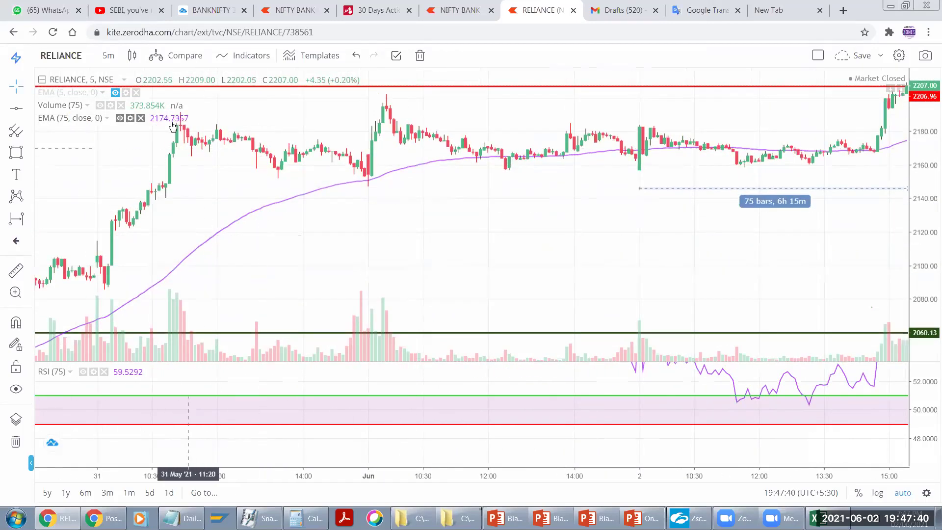
drag(190, 219, 184, 218)
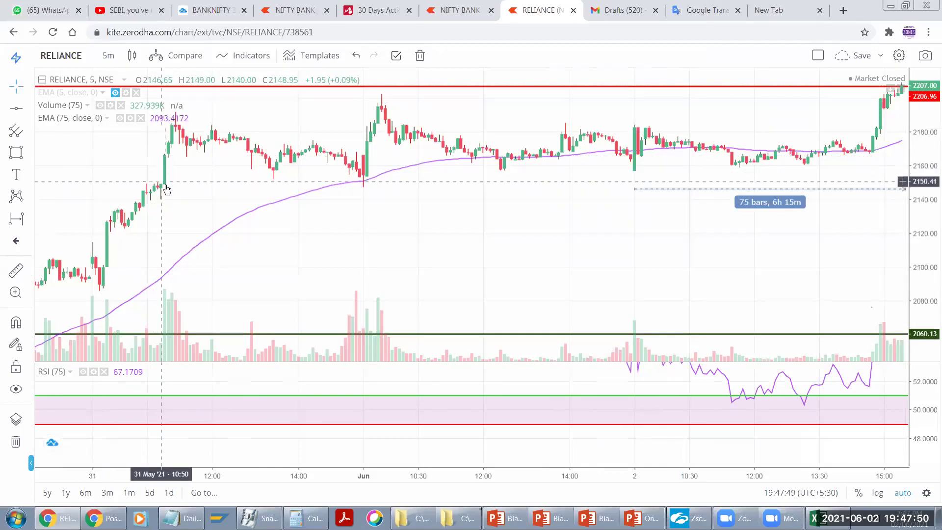
scroll(511, 221, right, 5)
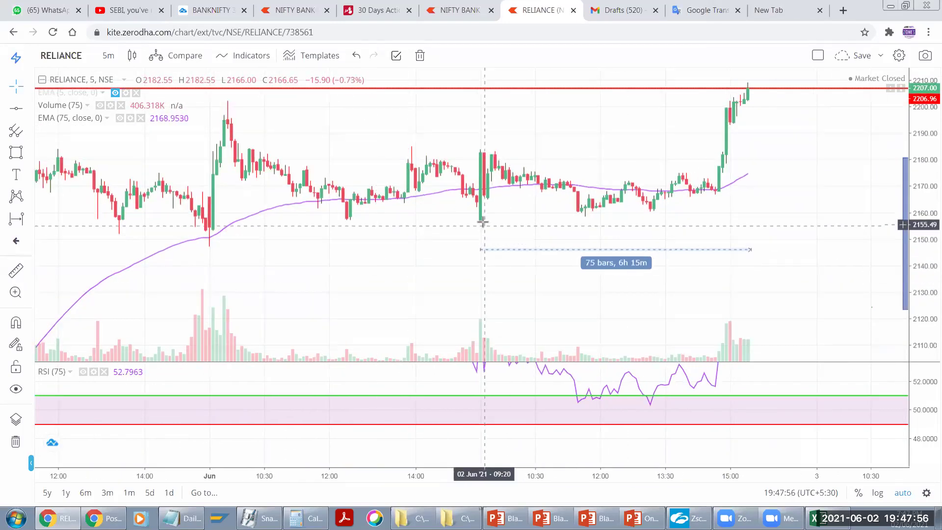
drag(490, 216, 431, 168)
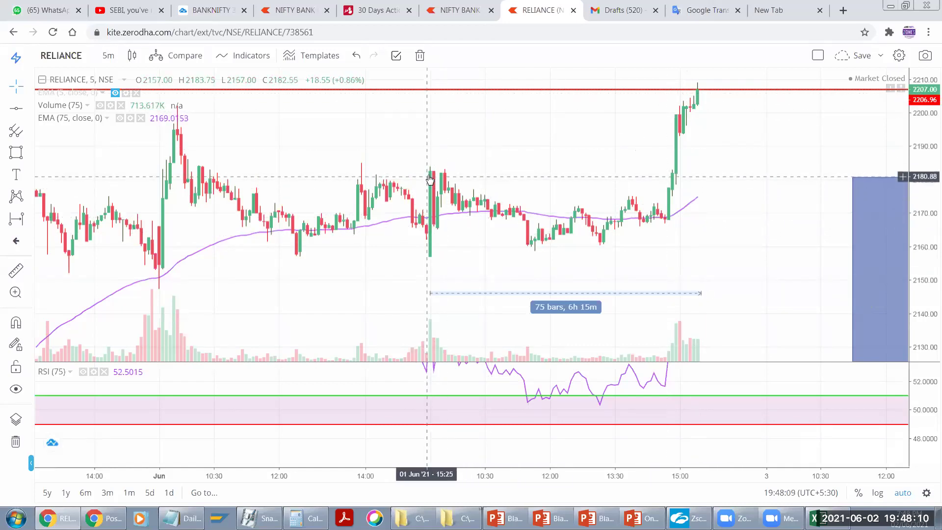
Step: Switch to the Excel workbook, add a new sheet, and enter the first candle's close as 2182 in cell B3
key(alt+Tab)
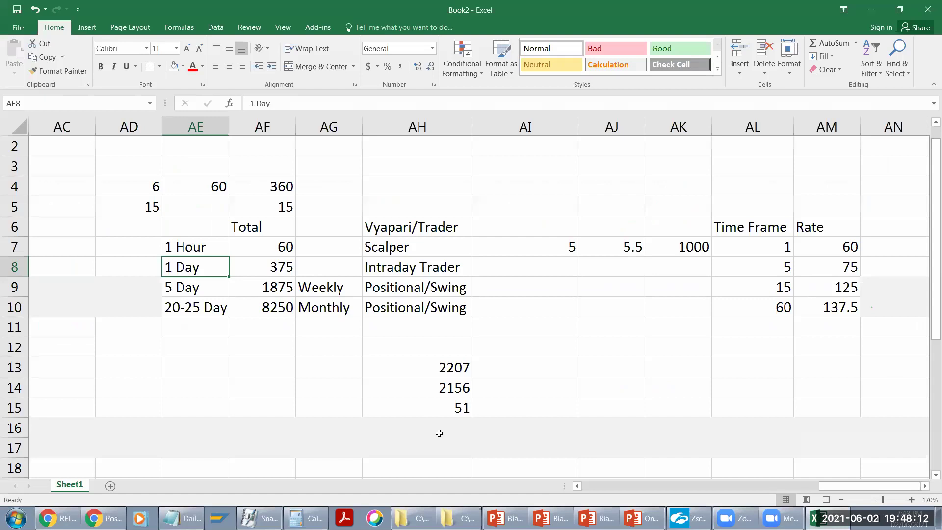
click(109, 486)
drag(73, 160, 76, 216)
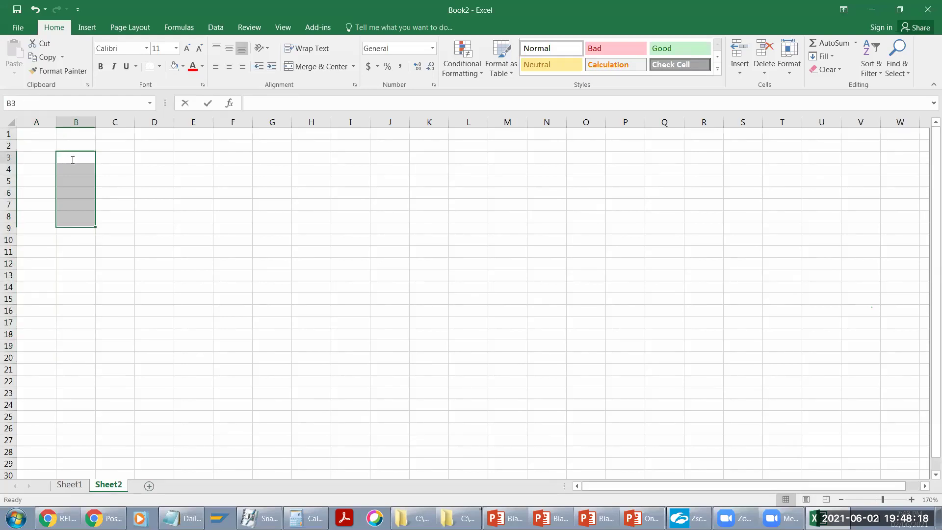
click(72, 160)
text(2182)
key(Return)
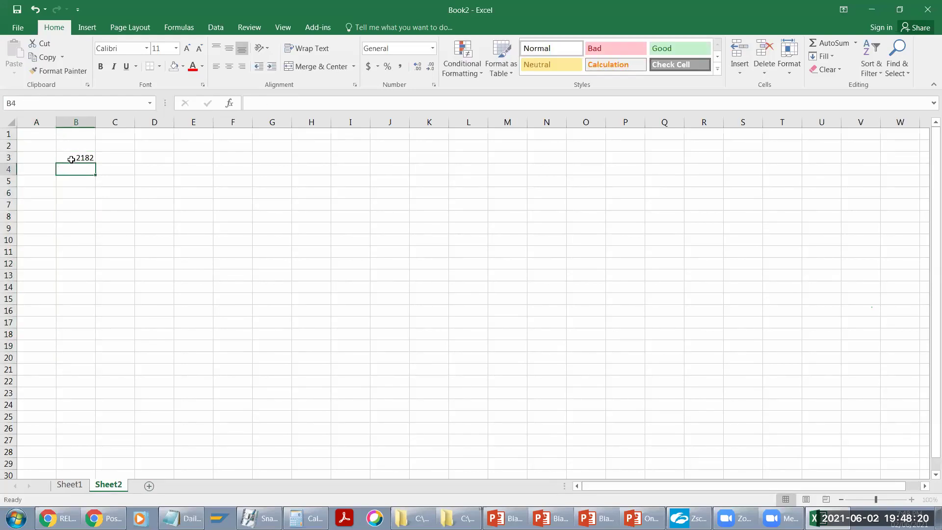
Step: Read the 2 June 09:20 candle's close on the chart and enter 2166.65 in cell B4 of Sheet2
click(60, 518)
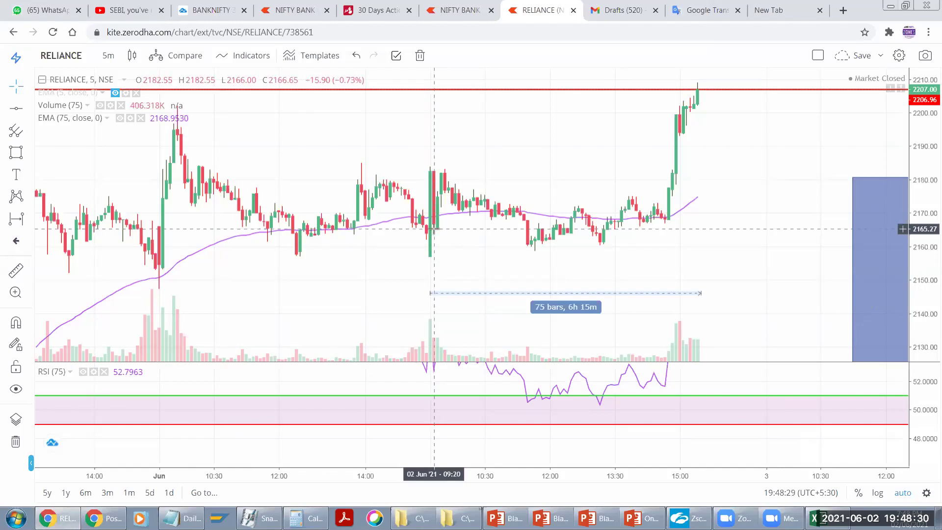
click(826, 518)
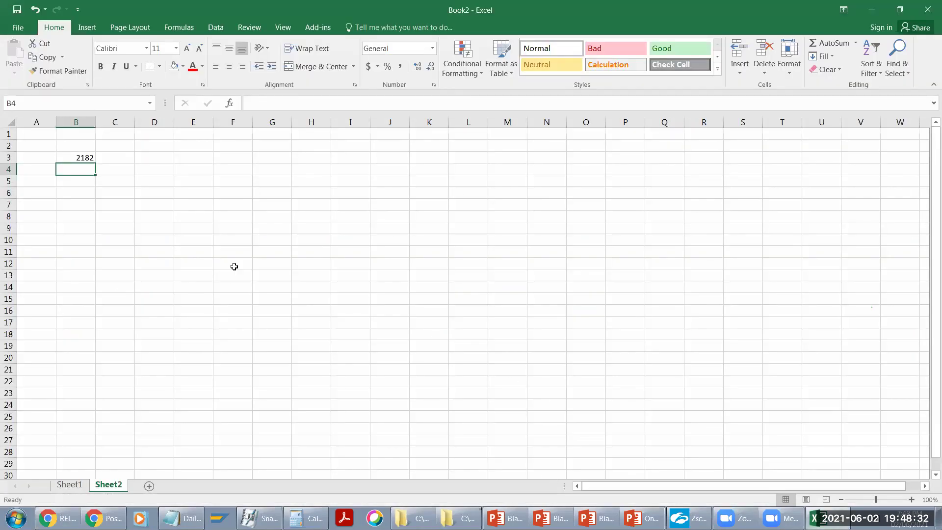
text(2166.65)
key(Return)
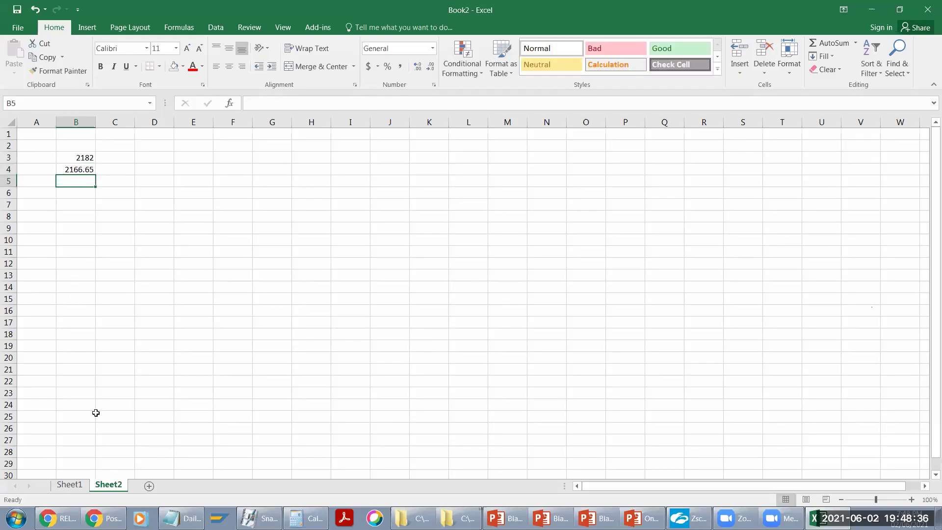
Step: Read the 09:25 candle's close on the chart, enter 2174.75 in cell B5 of Sheet2, and select B3:B5
click(71, 485)
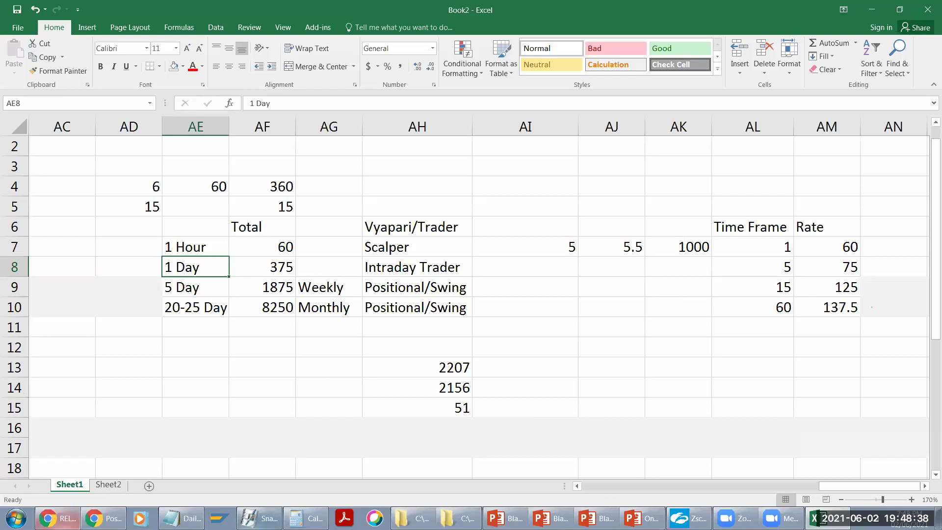
click(58, 518)
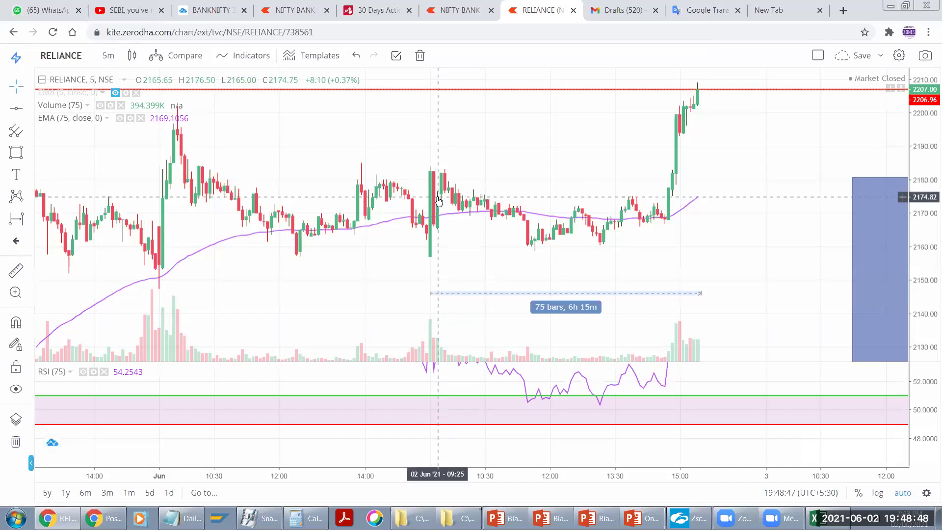
click(817, 518)
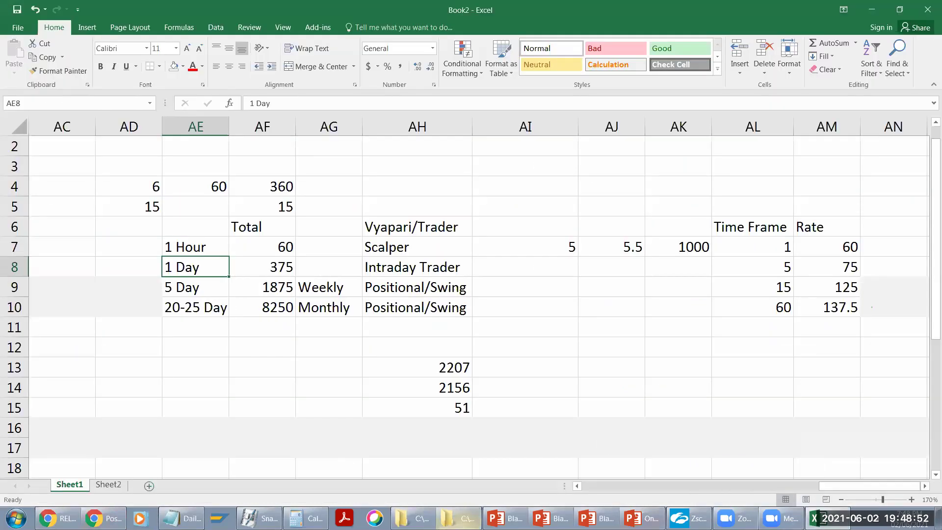
click(108, 484)
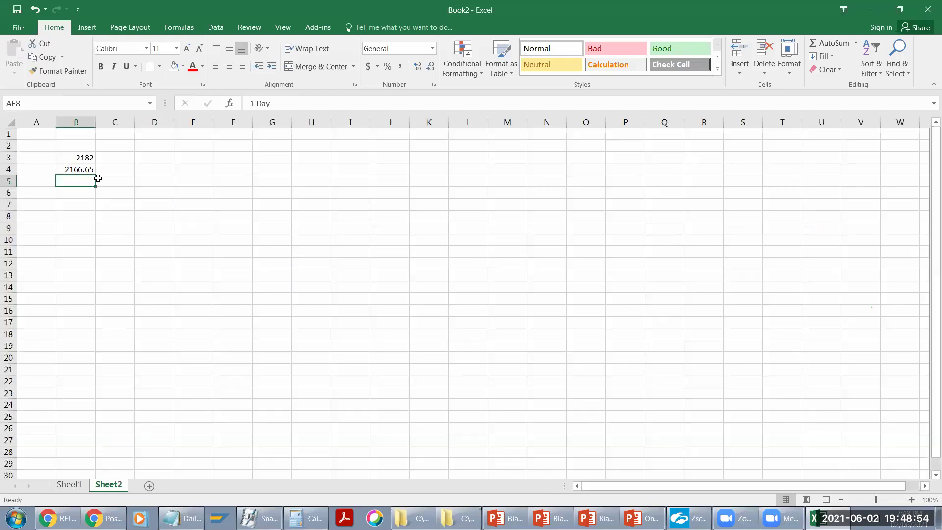
text(2174)
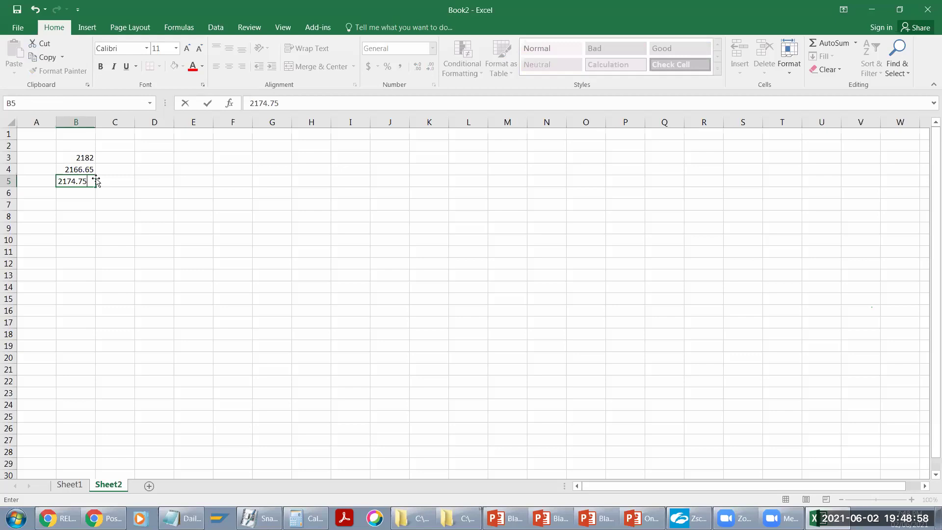
text(.75)
key(Return)
drag(84, 158, 84, 181)
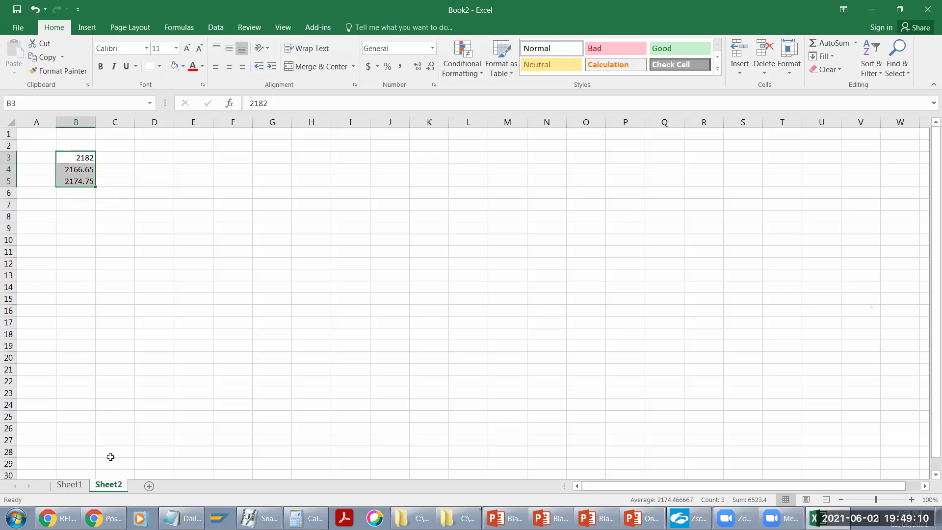
Step: Switch back to the RELIANCE chart and circle the closing price in the price readout with the black annotation pen
click(71, 485)
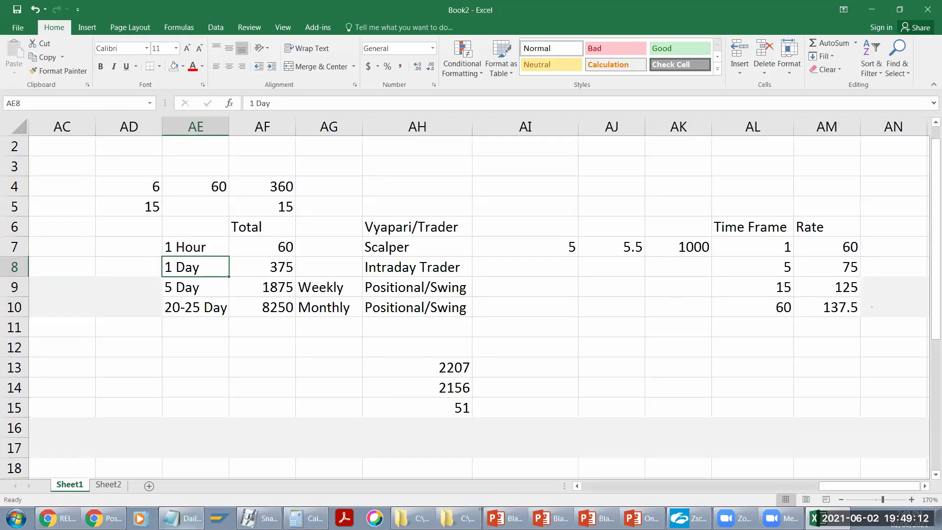
click(57, 518)
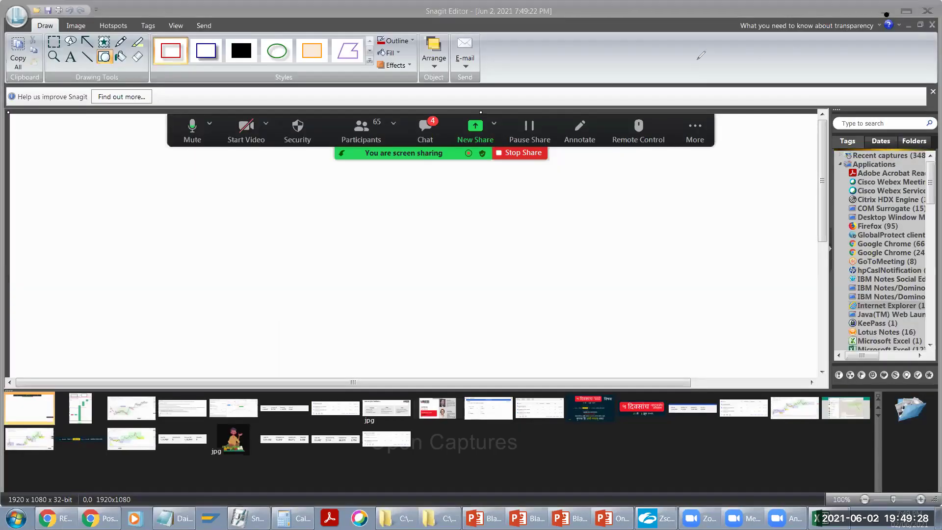
key(alt+Tab)
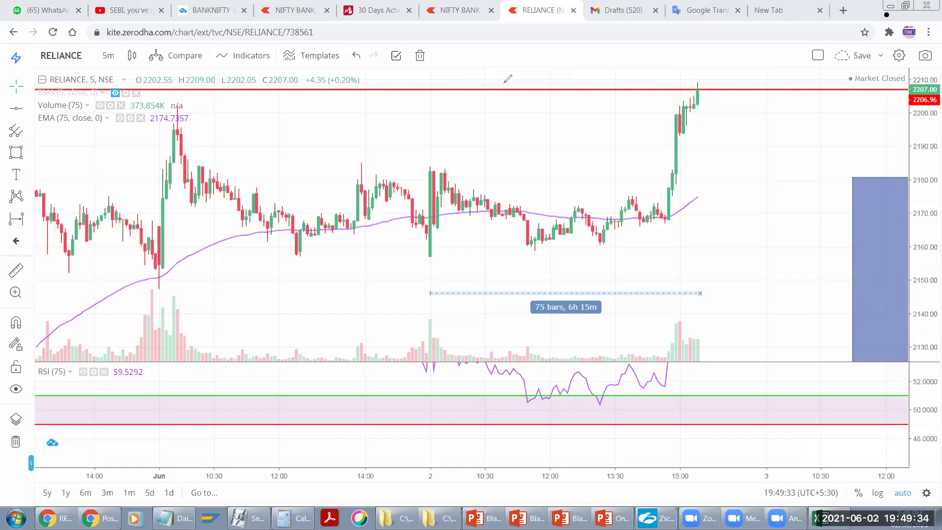
mouse_move(264, 80)
mouse_down()
mouse_move(319, 84)
mouse_move(275, 101)
mouse_move(259, 69)
mouse_up()
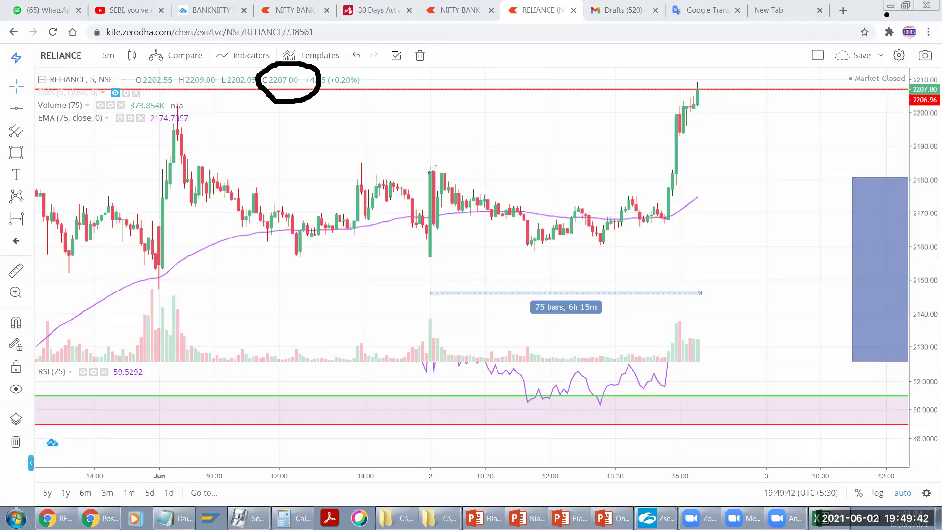
Step: Mark the closing prices of the first 2 June 5-minute candles with black pen dots
click(432, 223)
click(465, 206)
click(469, 202)
click(471, 196)
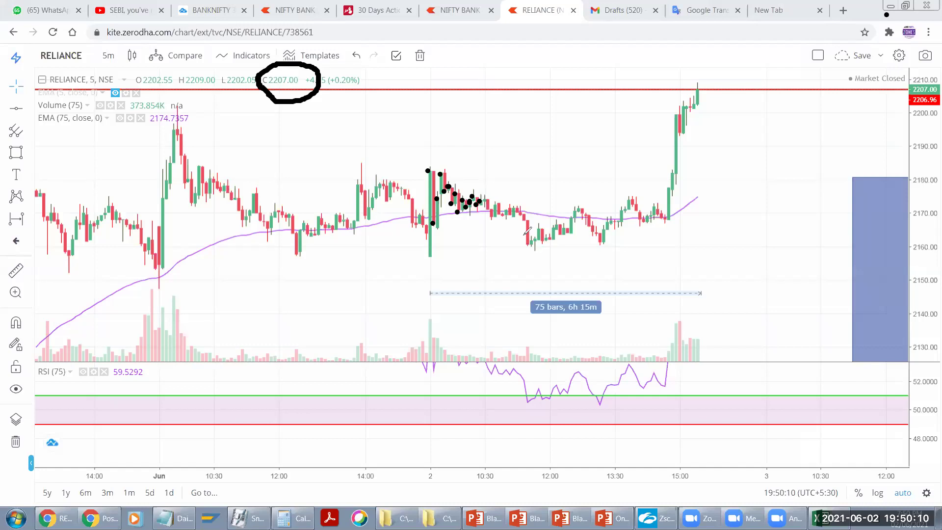
Step: Handwrite 75 below the end of the EMA line, mark the line's last point, and circle the EMA (75) reading in the legend
mouse_move(666, 239)
mouse_down()
mouse_move(679, 237)
mouse_move(679, 266)
mouse_up()
mouse_move(707, 230)
mouse_down()
mouse_move(696, 240)
mouse_move(699, 260)
mouse_move(715, 226)
mouse_up()
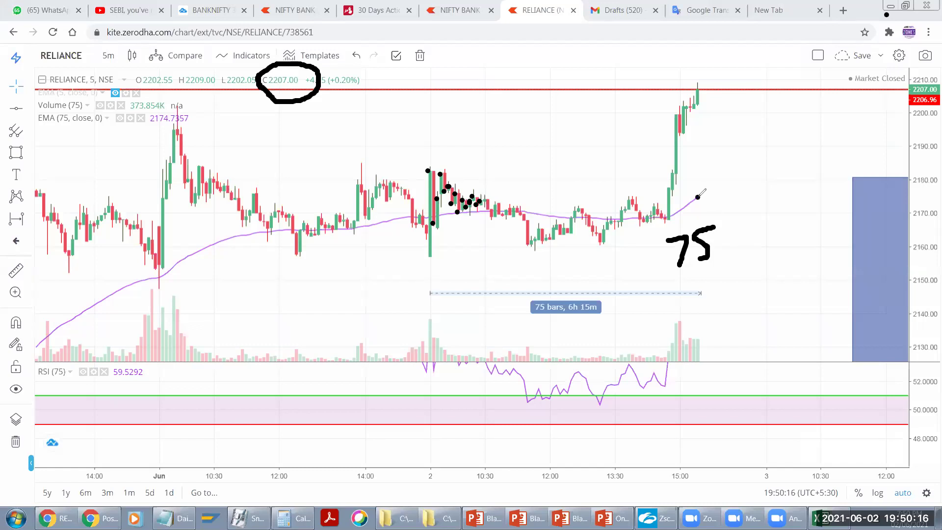
mouse_move(146, 130)
mouse_down()
mouse_move(153, 114)
mouse_move(212, 109)
mouse_move(147, 129)
mouse_up()
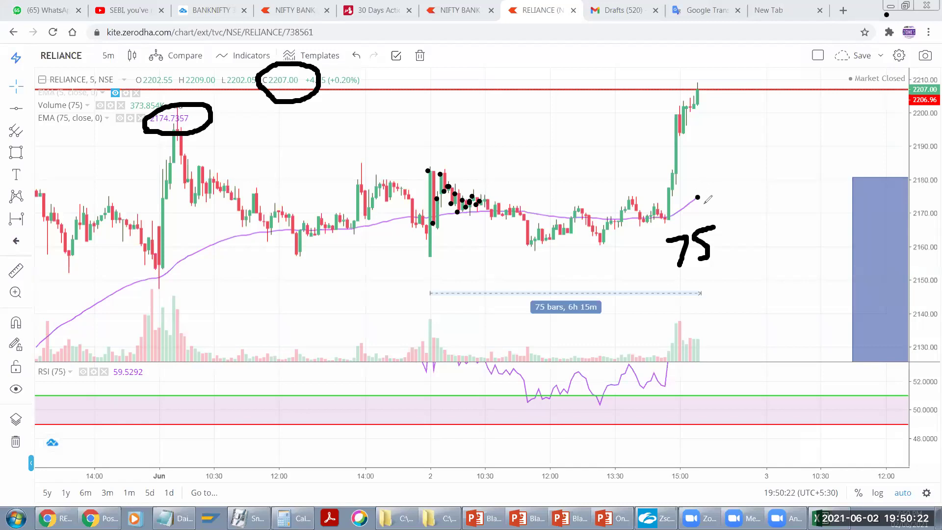
Step: Circle the 2 June candles and the EMA's last point, strike through the handwritten 75, and clear the pen annotations
mouse_move(411, 161)
mouse_down()
mouse_move(724, 216)
mouse_move(379, 216)
mouse_move(443, 152)
mouse_up()
drag(722, 186, 649, 317)
mouse_move(701, 283)
mouse_down()
mouse_move(715, 280)
mouse_move(701, 338)
mouse_up()
mouse_move(699, 182)
mouse_down()
mouse_move(692, 209)
mouse_move(701, 182)
mouse_up()
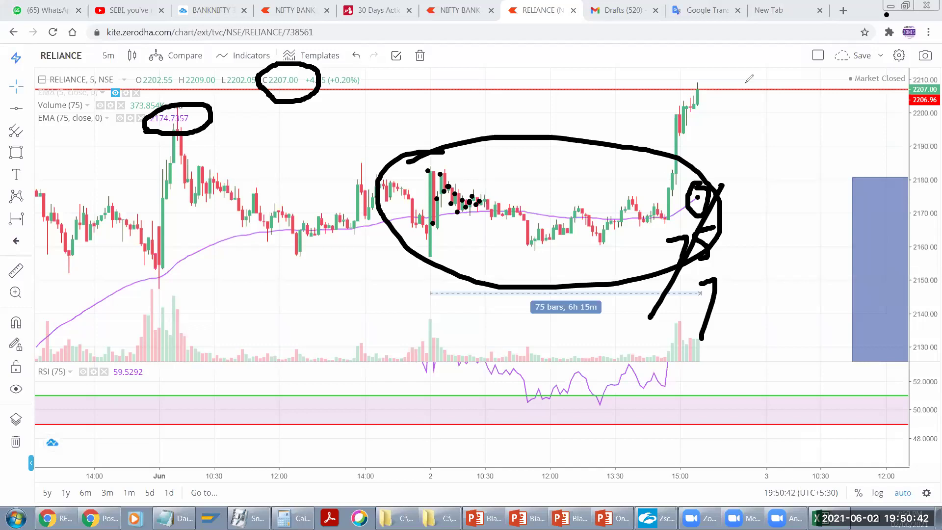
key(Escape)
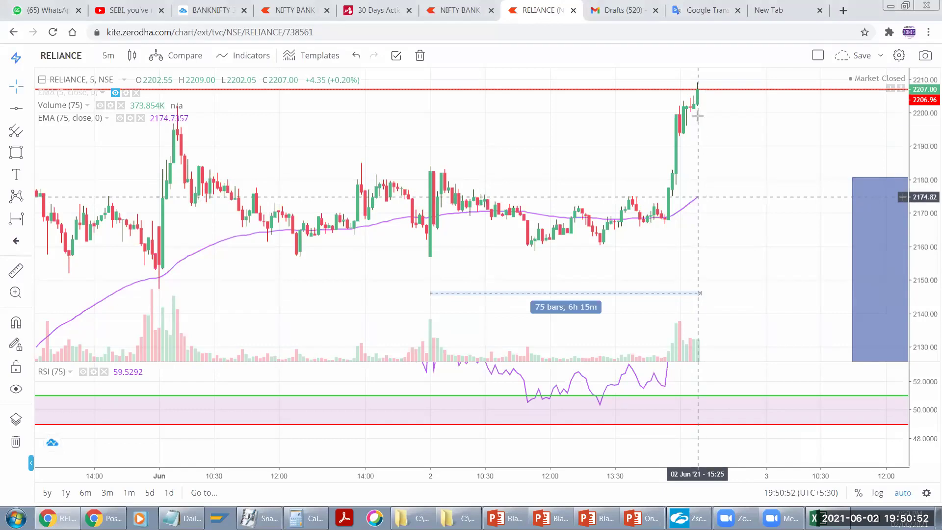
Step: Delete the red horizontal line at 2206.96 from the RELIANCE chart
drag(725, 109, 686, 165)
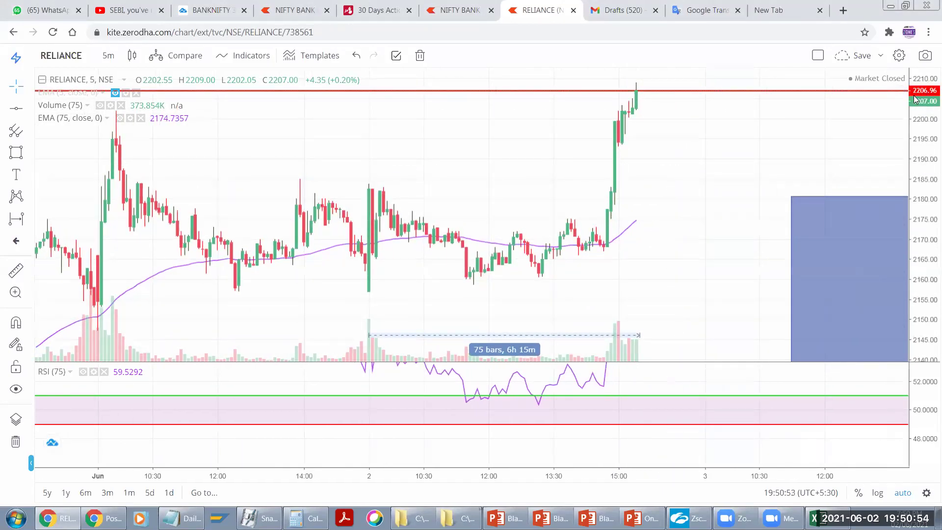
click(650, 91)
key(Delete)
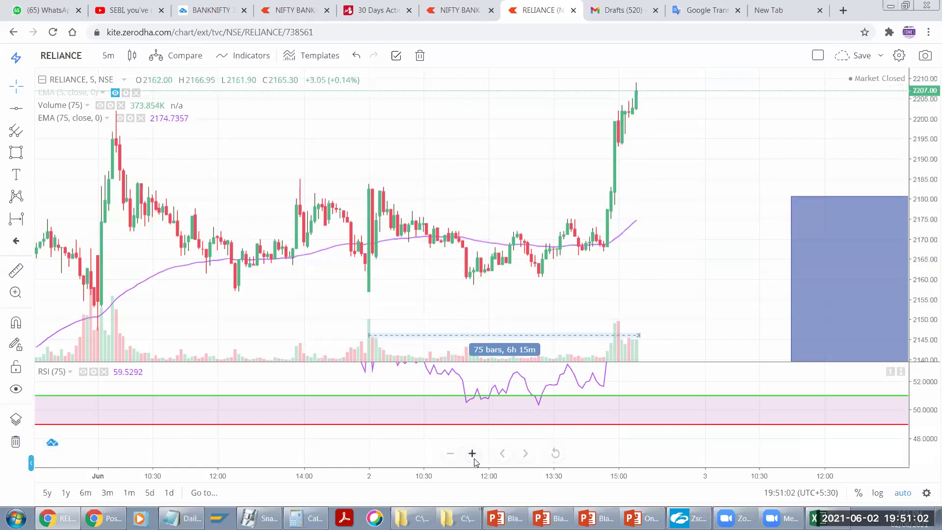
Step: Zoom in on the last 2 June candles and compress the RSI (75) pane's value scale
click(472, 453)
click(472, 453)
drag(441, 269, 918, 211)
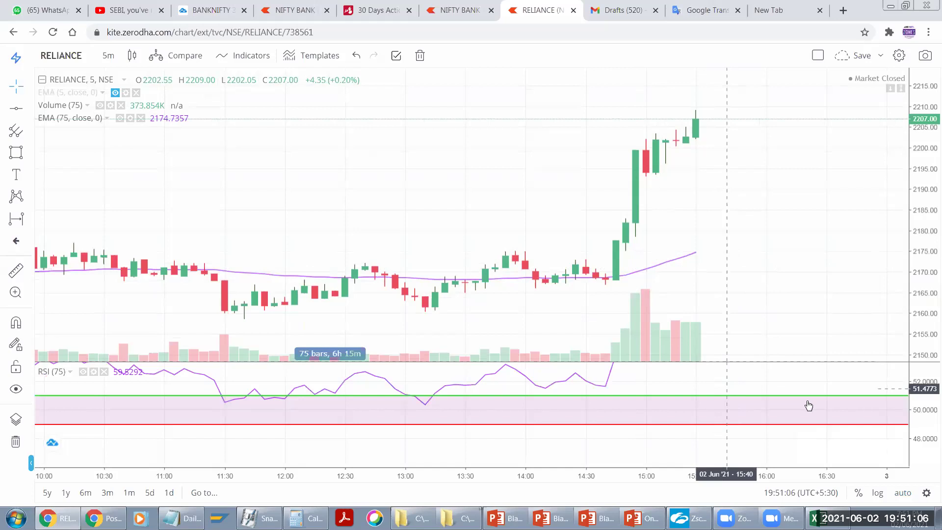
drag(915, 398, 916, 428)
drag(725, 316, 664, 273)
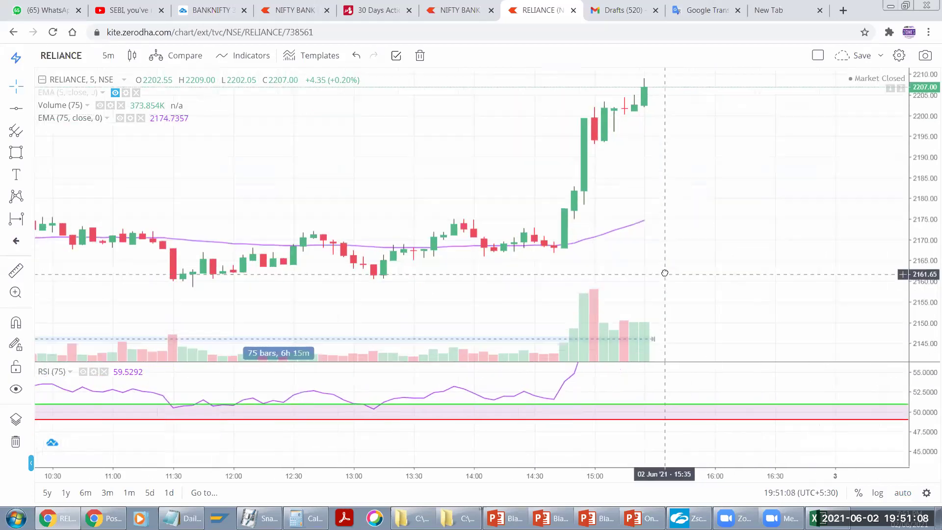
Step: Switch to the Day 02 PowerPoint file and present the "daily sentiments" slide followed by "weekly sentiments"
click(505, 518)
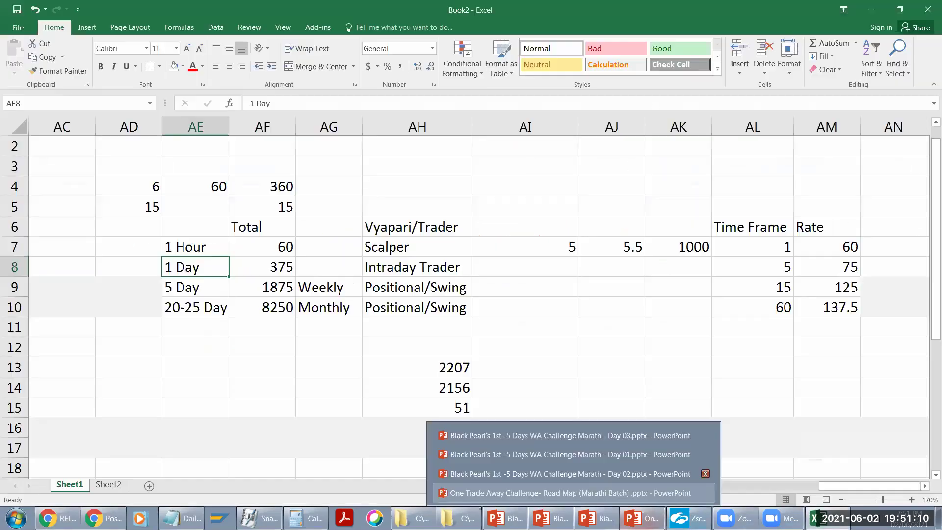
click(564, 436)
click(597, 518)
drag(156, 182, 163, 344)
click(78, 217)
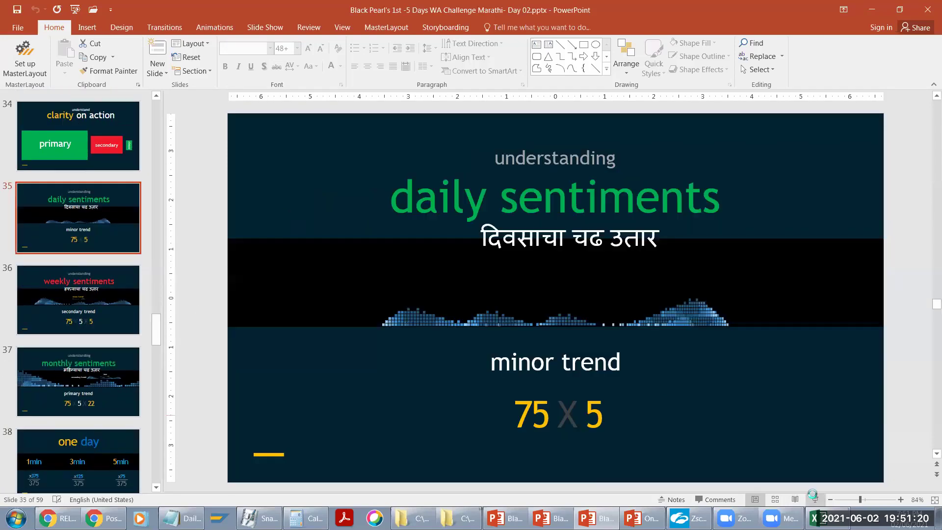
click(814, 499)
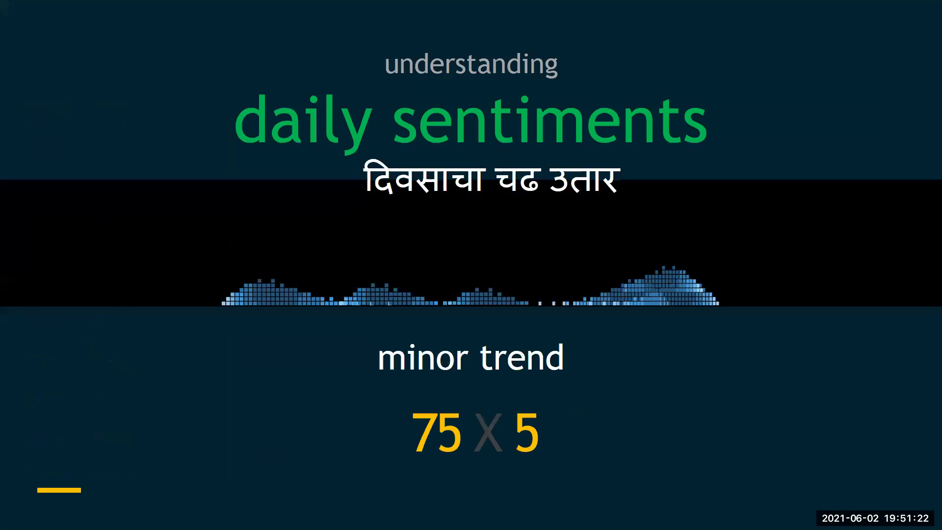
key(Right)
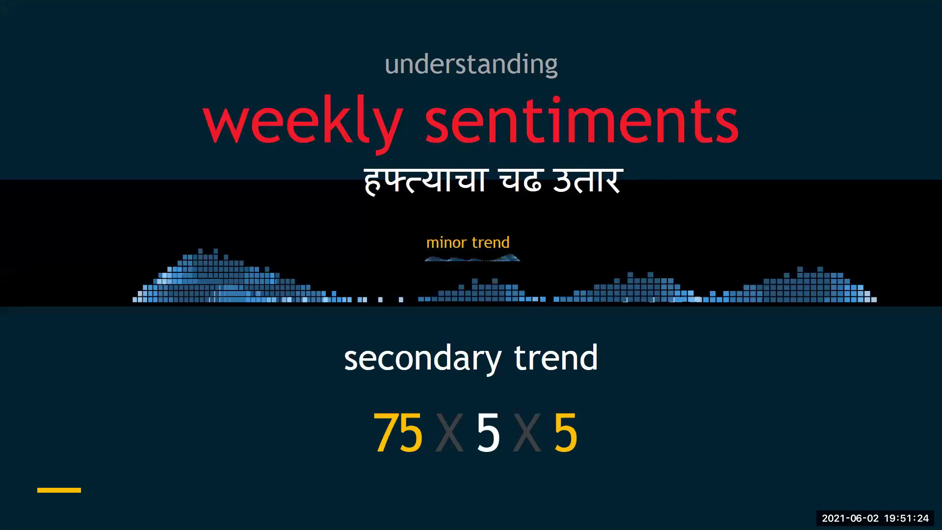
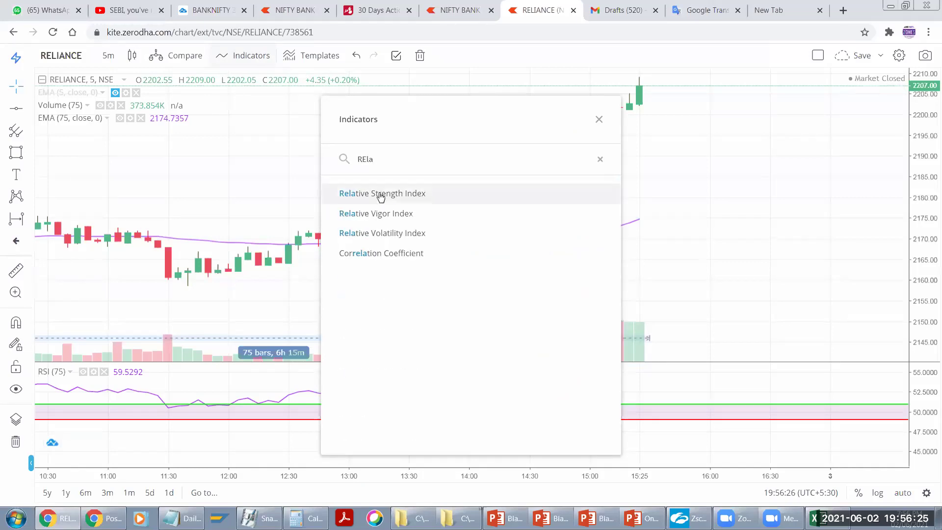
Step: Add the Relative Strength Index indicator to the RELIANCE chart and circle its RSI (14) label with the pen
click(378, 193)
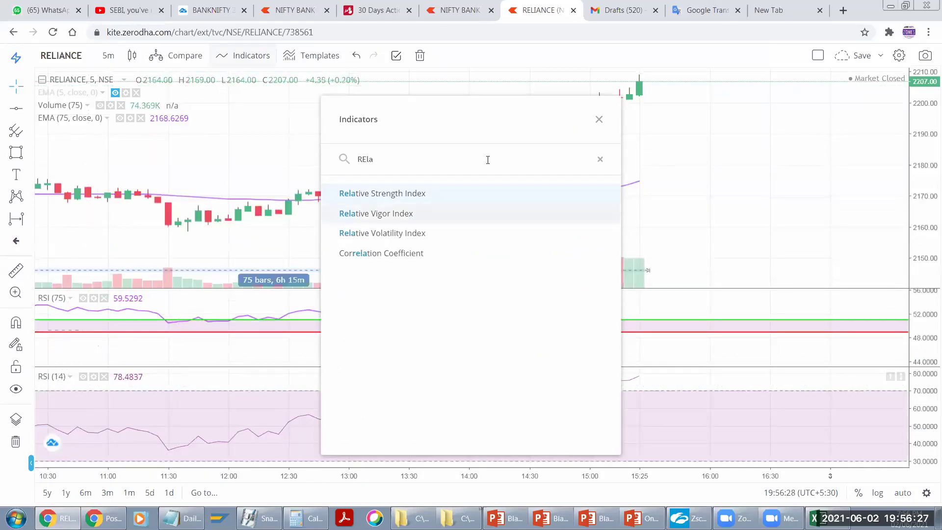
click(599, 119)
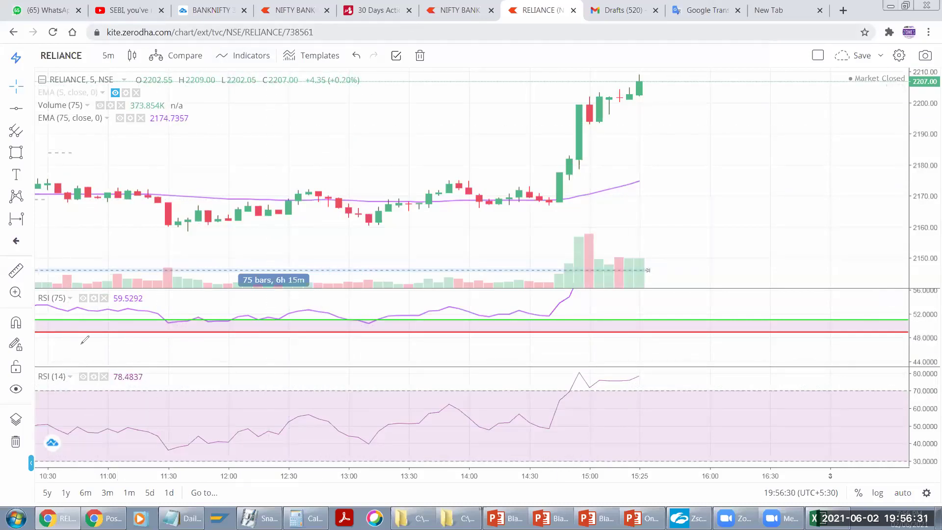
mouse_move(32, 362)
mouse_down()
mouse_move(64, 368)
mouse_move(69, 380)
mouse_move(48, 377)
mouse_move(57, 365)
mouse_up()
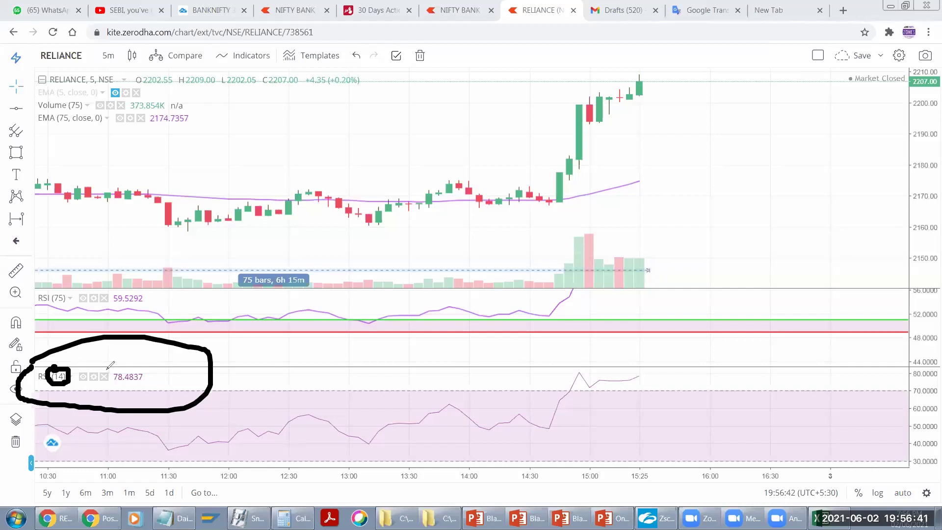
Step: Circle the 75 period of the upper RSI, the 5m time frame, and the 75 period of the EMA
mouse_move(58, 306)
mouse_down()
mouse_move(42, 284)
mouse_move(79, 295)
mouse_move(51, 308)
mouse_up()
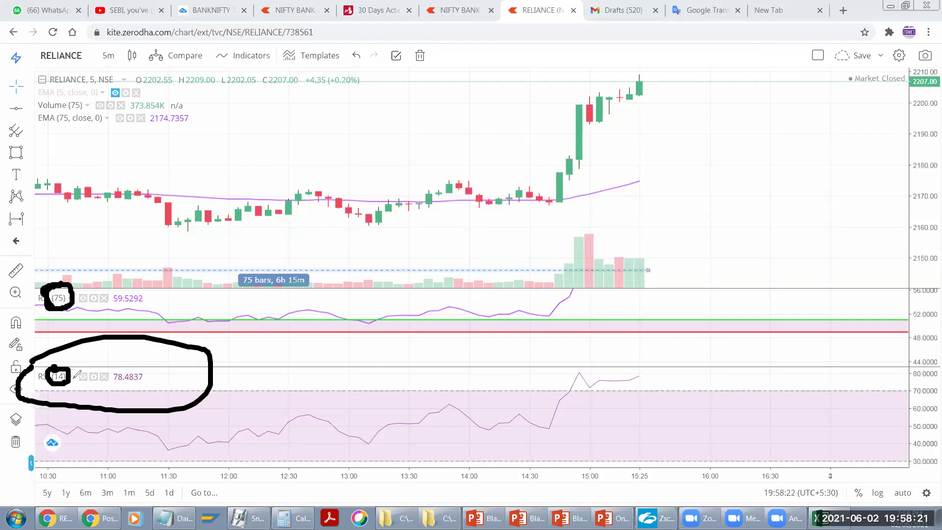
mouse_move(94, 58)
mouse_down()
mouse_move(119, 43)
mouse_move(101, 69)
mouse_move(94, 51)
mouse_up()
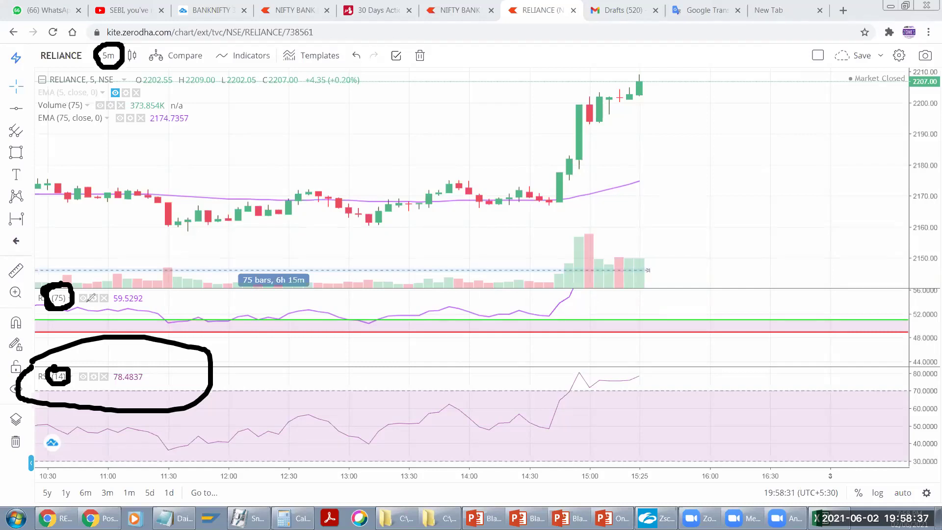
mouse_move(62, 104)
mouse_down()
mouse_move(51, 121)
mouse_move(80, 116)
mouse_move(69, 104)
mouse_move(58, 106)
mouse_move(73, 122)
mouse_up()
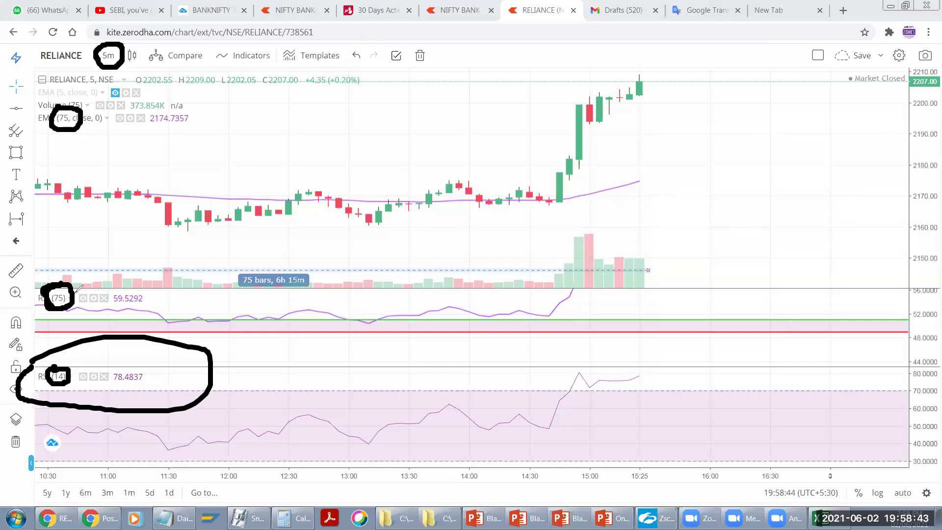
Step: Shade over the RSI's 14 period, scribble a mark beside it, and draw an arrow pointing to the RSI (75) band
mouse_move(54, 381)
mouse_down()
mouse_move(45, 374)
mouse_move(73, 362)
mouse_move(49, 390)
mouse_move(63, 375)
mouse_up()
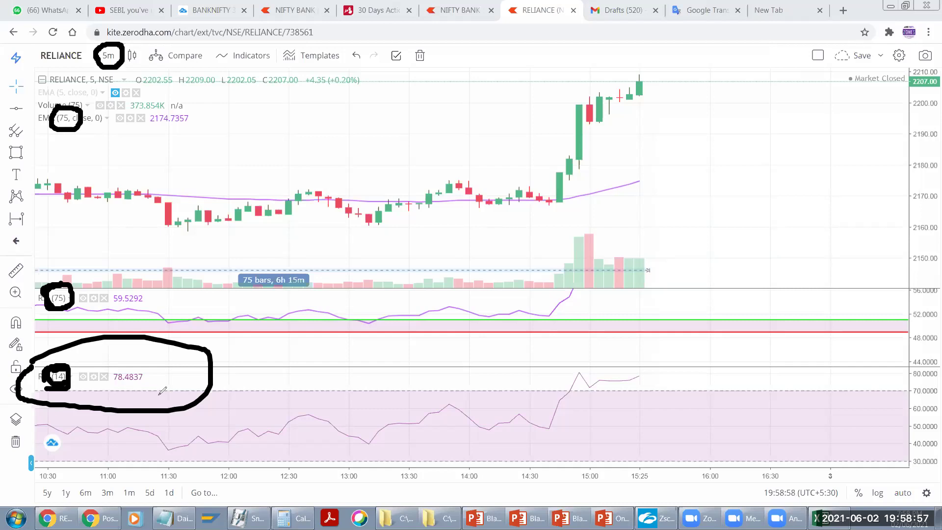
drag(49, 380, 11, 383)
mouse_move(29, 377)
mouse_down()
mouse_move(12, 377)
mouse_move(38, 367)
mouse_move(10, 387)
mouse_move(20, 368)
mouse_move(71, 373)
mouse_move(59, 376)
mouse_up()
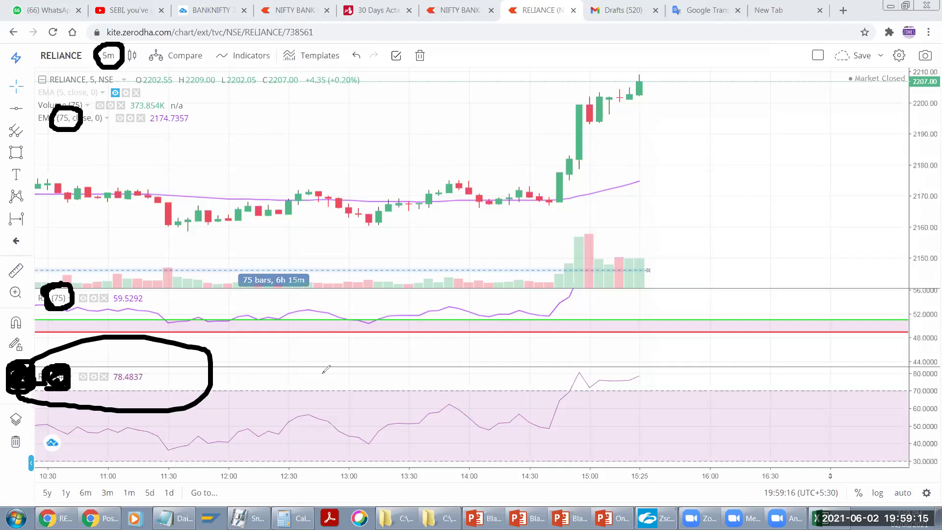
mouse_move(321, 373)
mouse_down()
mouse_move(393, 335)
mouse_move(381, 362)
mouse_move(361, 335)
mouse_move(367, 343)
mouse_move(380, 326)
mouse_move(387, 346)
mouse_move(351, 330)
mouse_move(385, 358)
mouse_move(366, 334)
mouse_move(391, 340)
mouse_move(405, 320)
mouse_up()
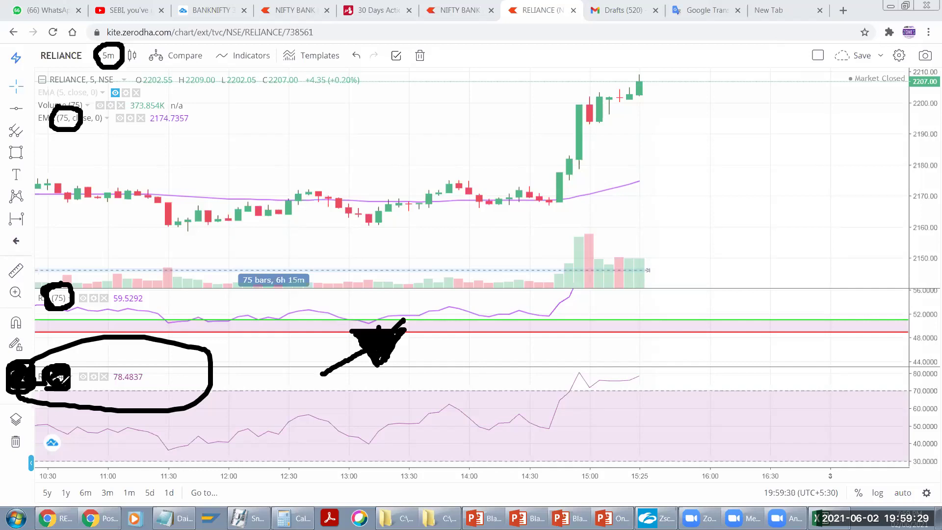
Step: Handwrite 75 and a circled 61 above the candles
mouse_move(273, 164)
mouse_down()
mouse_move(296, 155)
mouse_move(287, 186)
mouse_up()
drag(322, 152, 316, 192)
drag(387, 128, 399, 150)
mouse_move(407, 104)
mouse_down()
mouse_move(361, 149)
mouse_move(392, 100)
mouse_up()
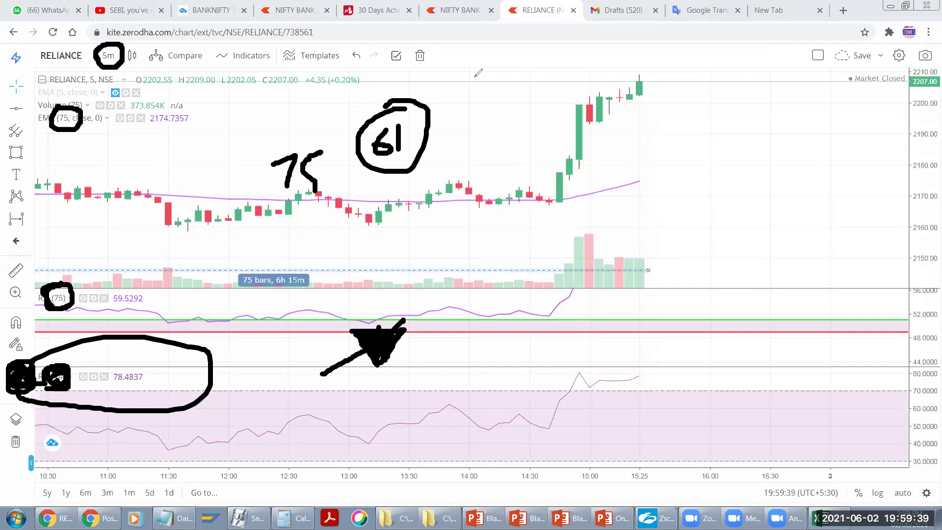
Step: Undo all the pen annotations on the chart
key(ctrl+z)
key(ctrl+z)
key(ctrl+z)
key(ctrl+z)
key(ctrl+z)
key(ctrl+z)
key(ctrl+z)
key(ctrl+z)
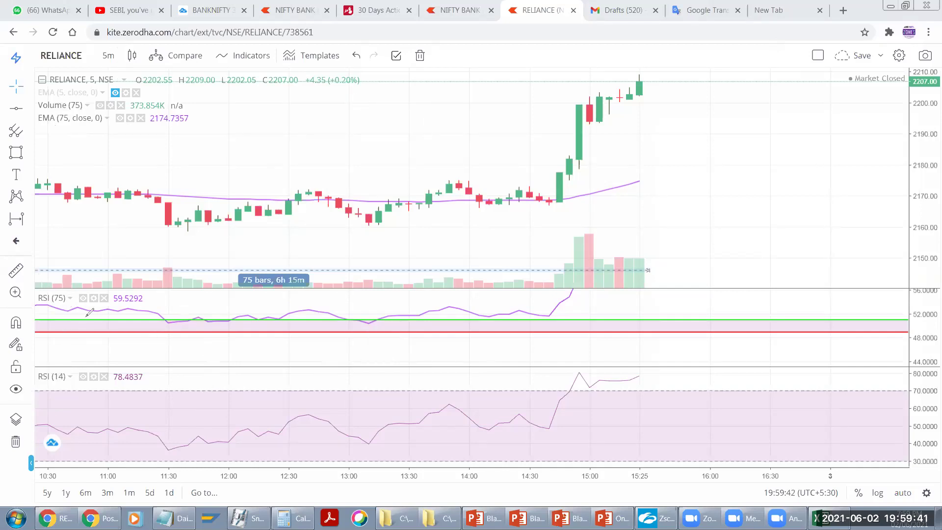
Step: Circle the RSI (14) label, handwrite numbers including 40 and 100 over the candles, and clear the annotations
mouse_move(33, 365)
mouse_down()
mouse_move(76, 380)
mouse_move(38, 368)
mouse_up()
mouse_move(72, 158)
mouse_down()
mouse_move(78, 172)
mouse_move(105, 145)
mouse_move(104, 160)
mouse_up()
drag(62, 110, 74, 108)
mouse_move(133, 142)
mouse_down()
mouse_move(135, 153)
mouse_move(163, 156)
mouse_move(149, 174)
mouse_up()
mouse_move(206, 140)
mouse_down()
mouse_move(222, 161)
mouse_move(236, 137)
mouse_move(252, 139)
mouse_move(246, 124)
mouse_up()
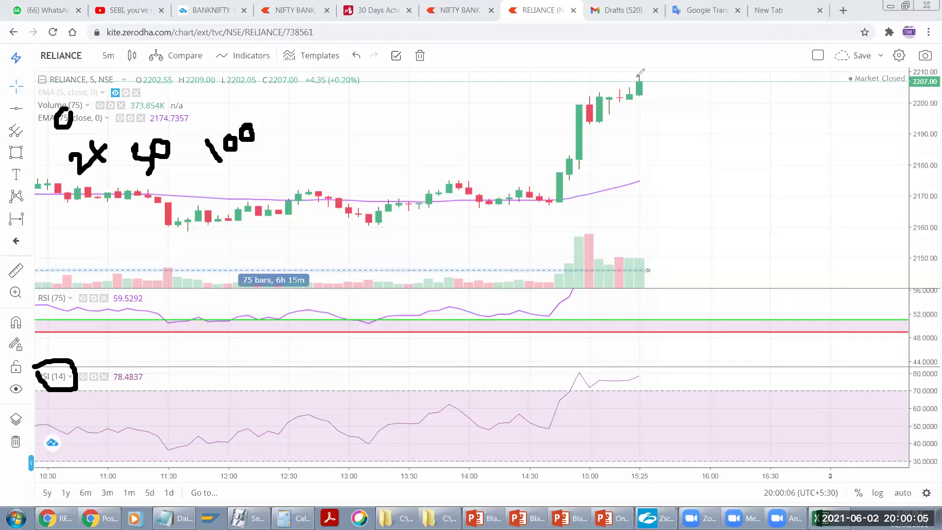
key(Escape)
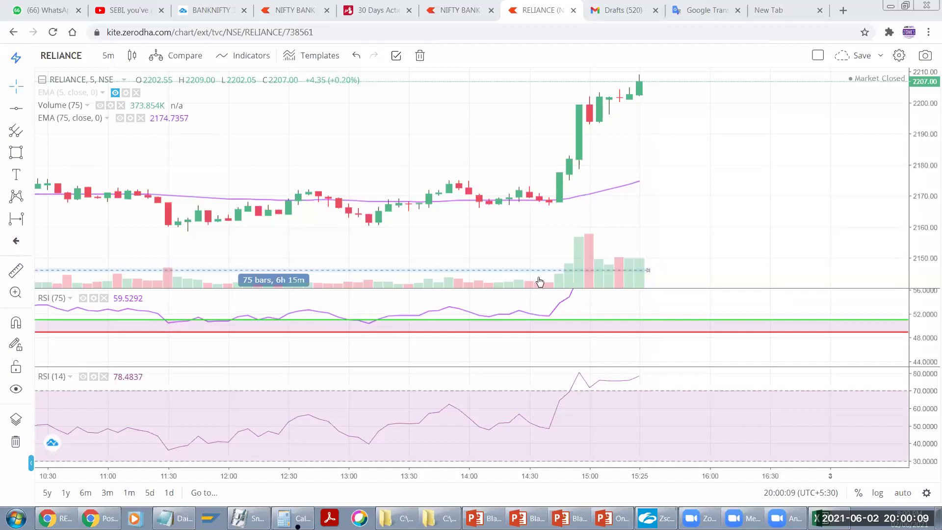
Step: Open Calculator, divide 500 by 60, and move the calculator window over the candles
click(299, 518)
click(126, 389)
double_click(125, 426)
click(176, 369)
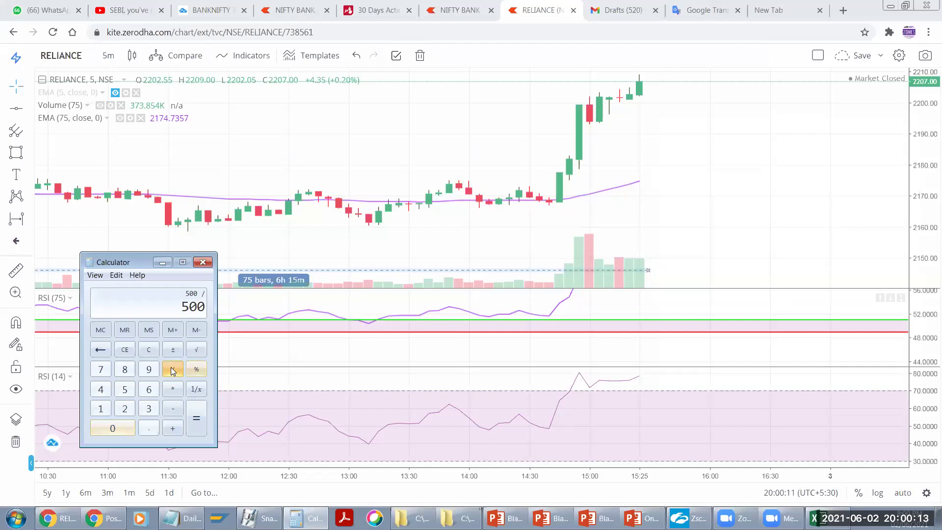
text(60)
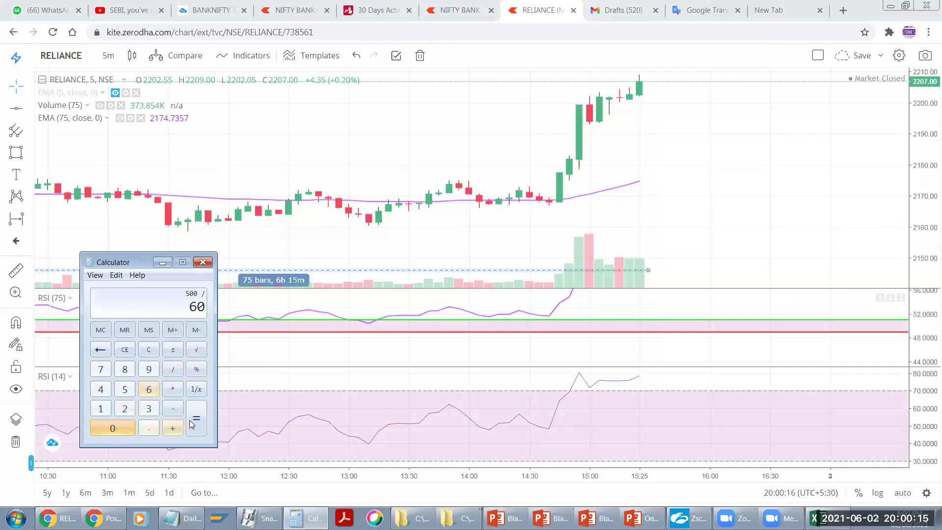
click(196, 418)
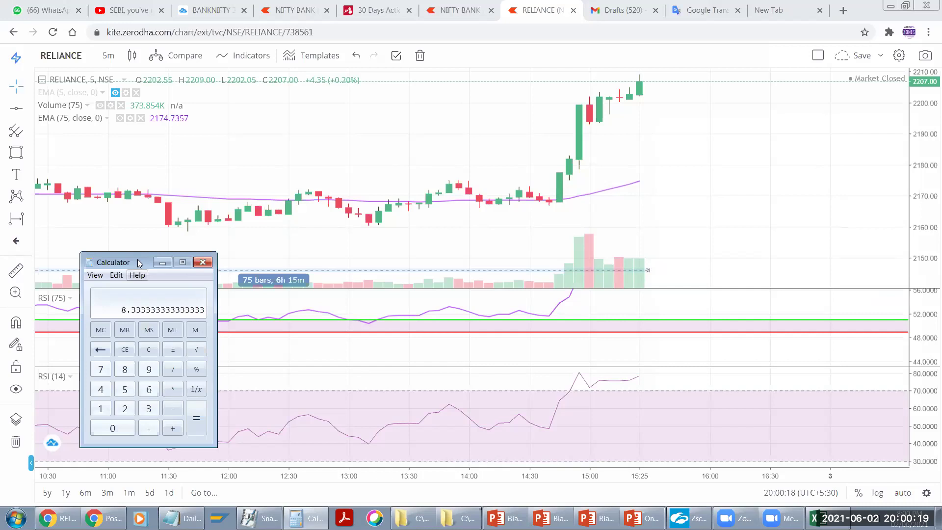
drag(139, 263, 386, 128)
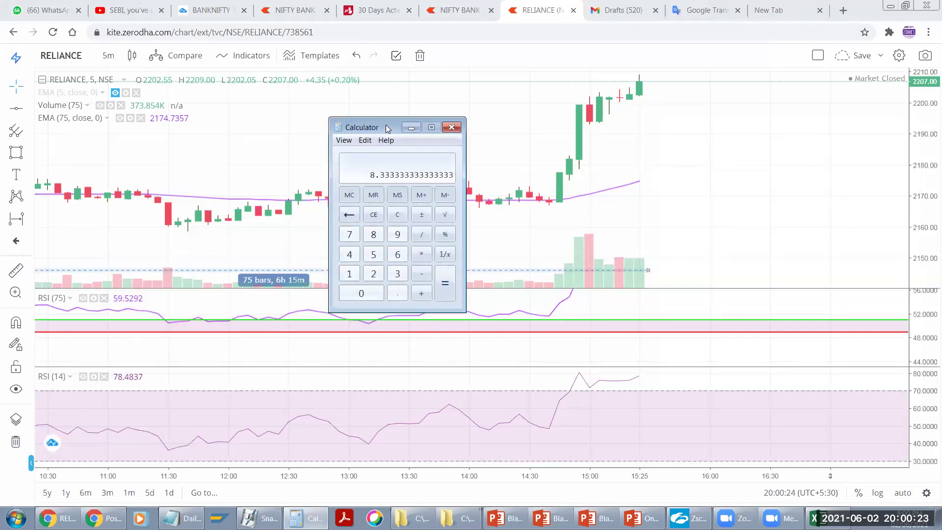
click(373, 254)
click(395, 255)
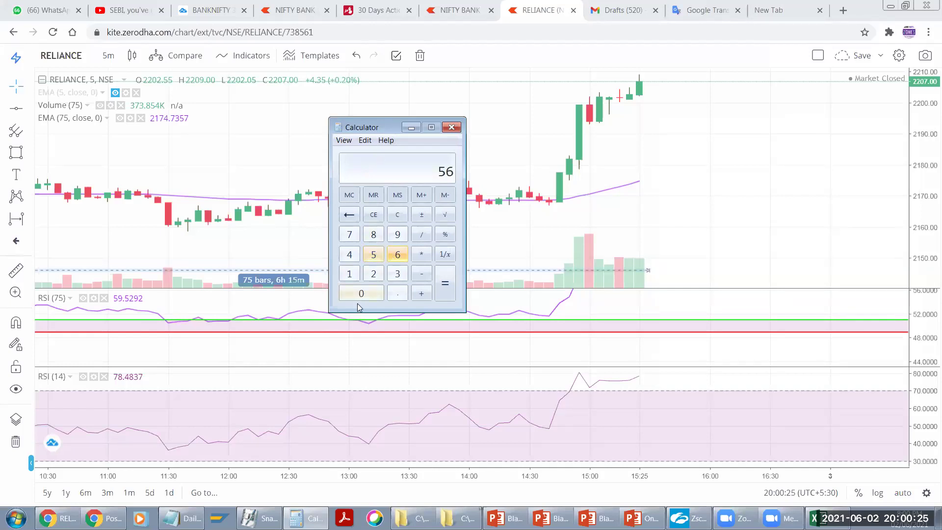
key(BackSpace)
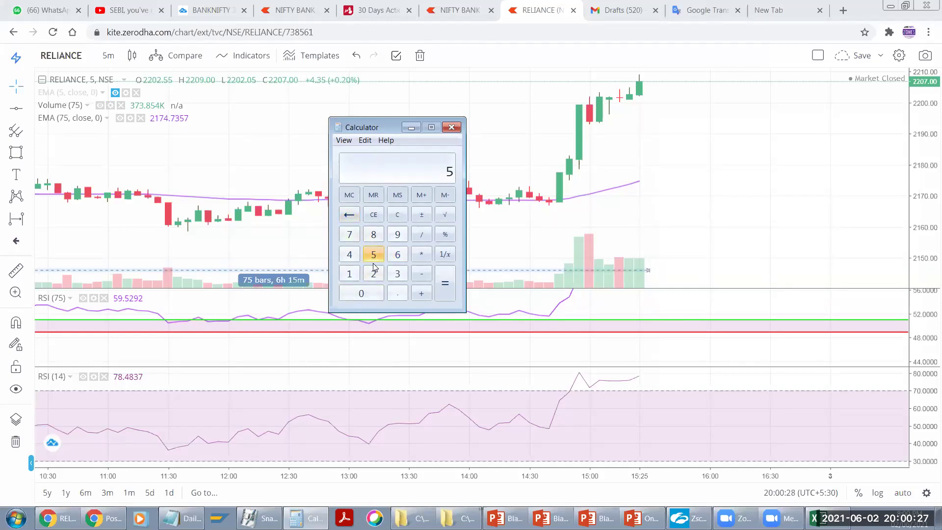
double_click(366, 292)
click(375, 235)
click(398, 214)
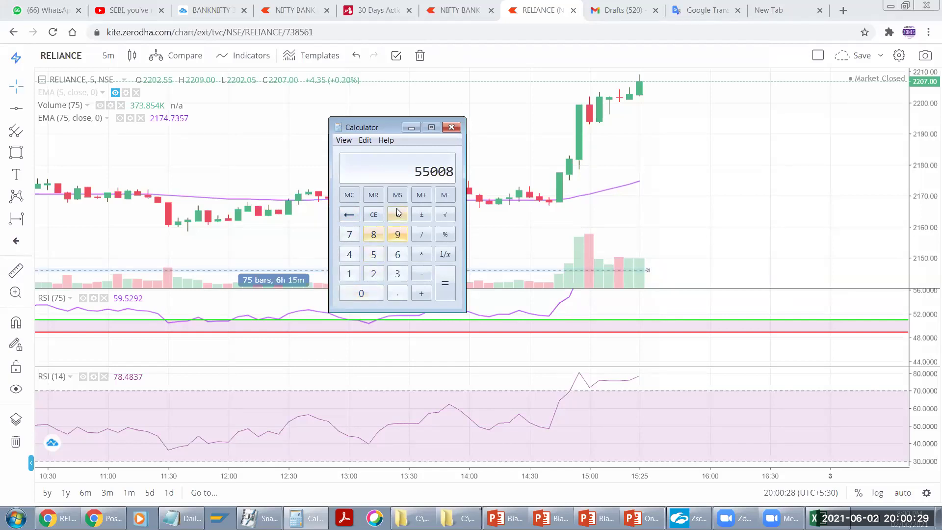
Step: Divide 500 by 60 again and minimize the Calculator
text(500)
click(421, 237)
click(401, 257)
click(373, 297)
click(446, 293)
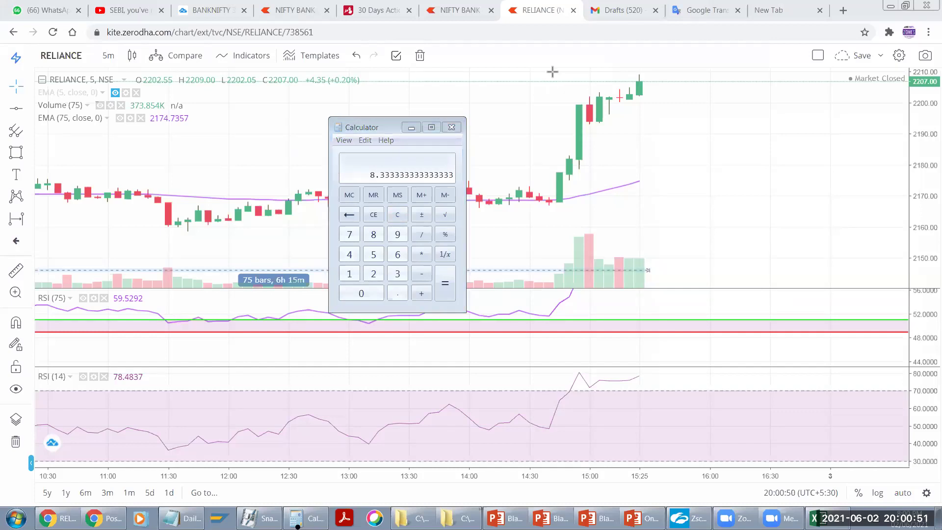
click(412, 128)
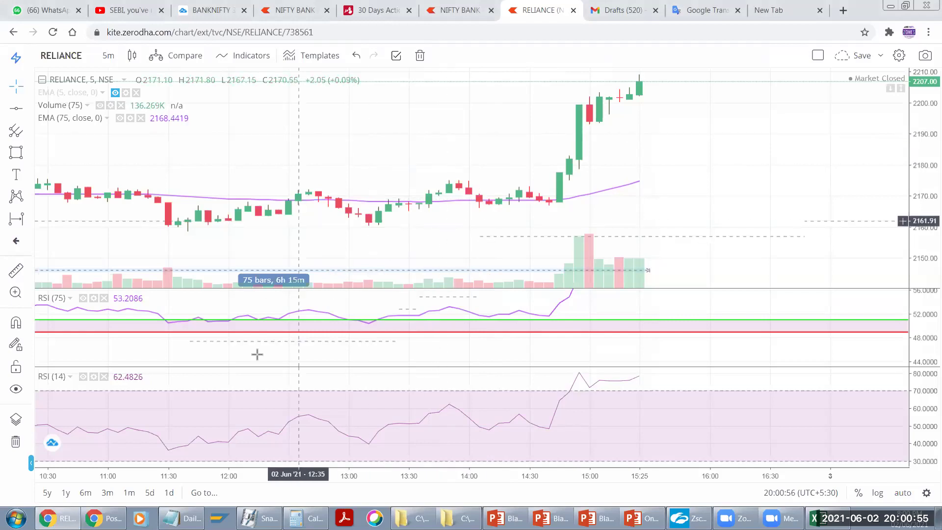
Step: Remove the RSI (14) indicator from the chart, and switch to the PowerPoint deck to present slide 40
click(105, 376)
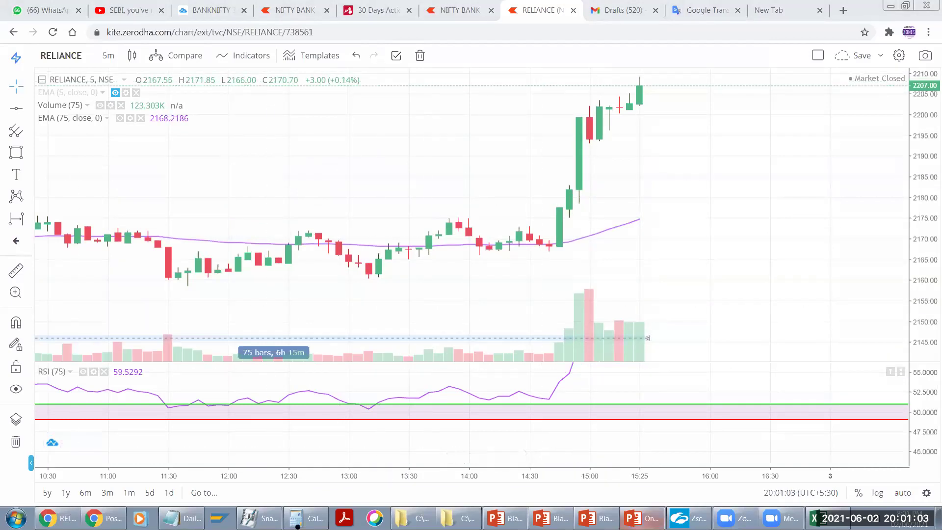
click(596, 518)
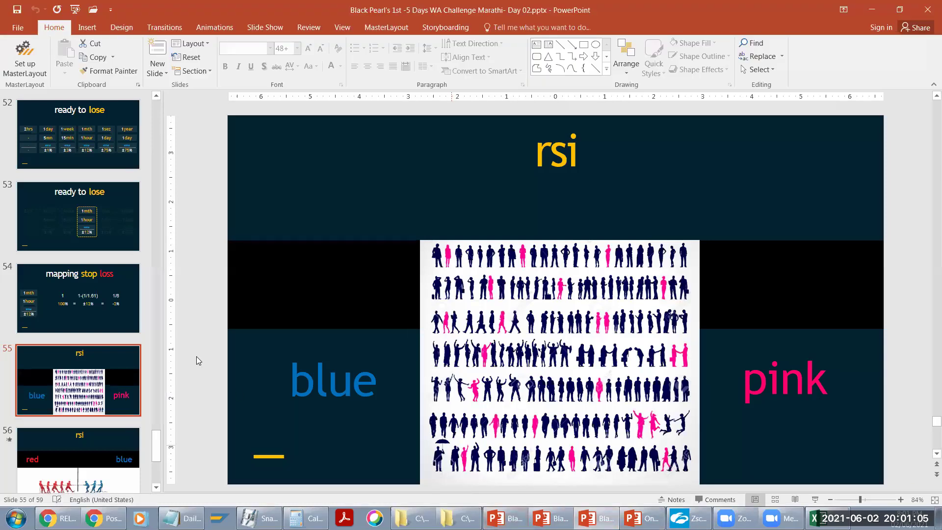
drag(156, 443, 164, 358)
click(104, 365)
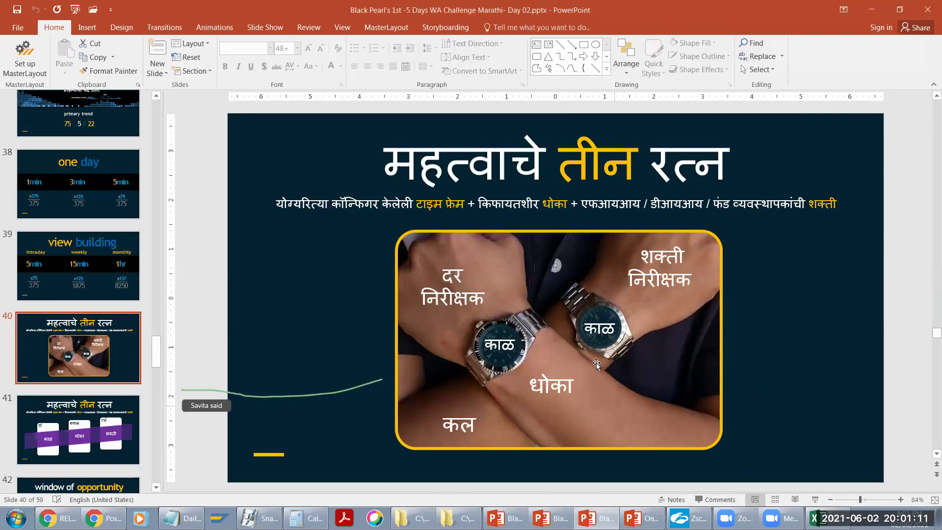
click(814, 499)
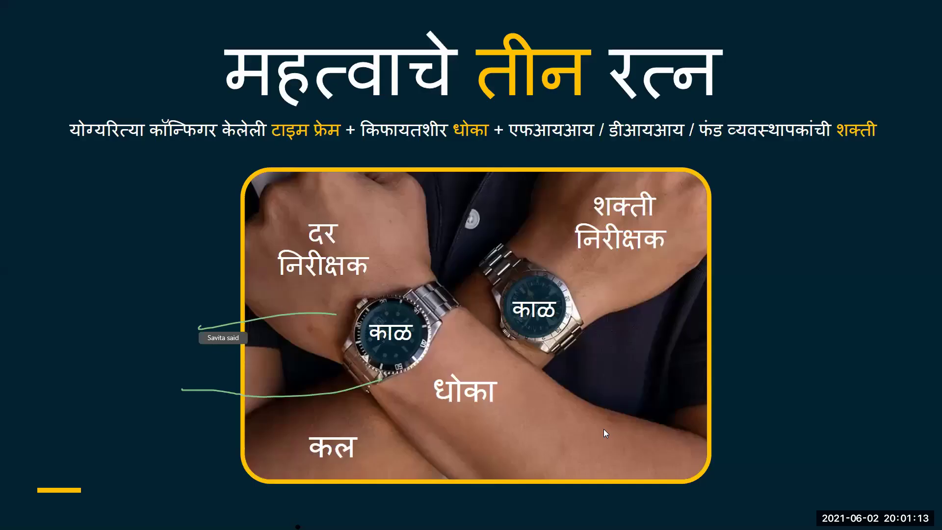
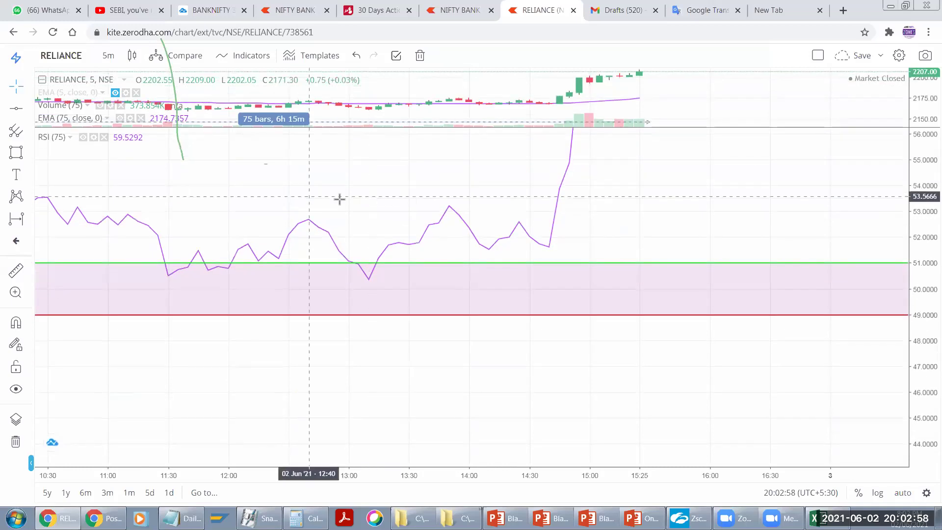
Step: Remove the RSI (75) indicator from the RELIANCE chart and add a fresh Relative Strength Index
drag(928, 339, 928, 363)
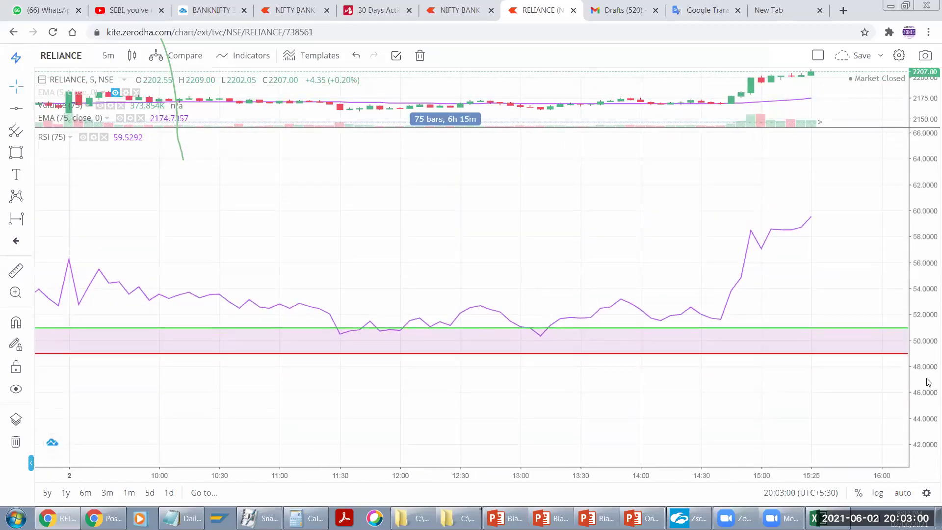
click(103, 137)
click(244, 55)
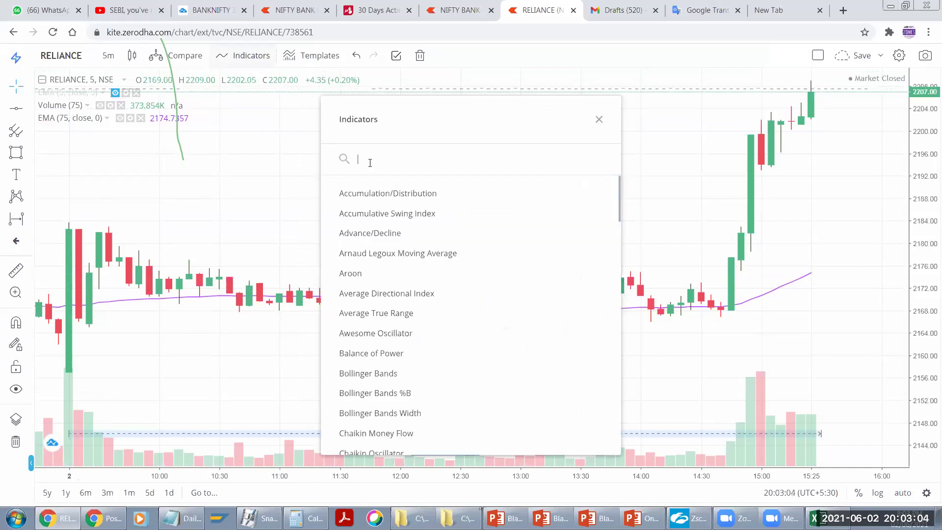
text(REL)
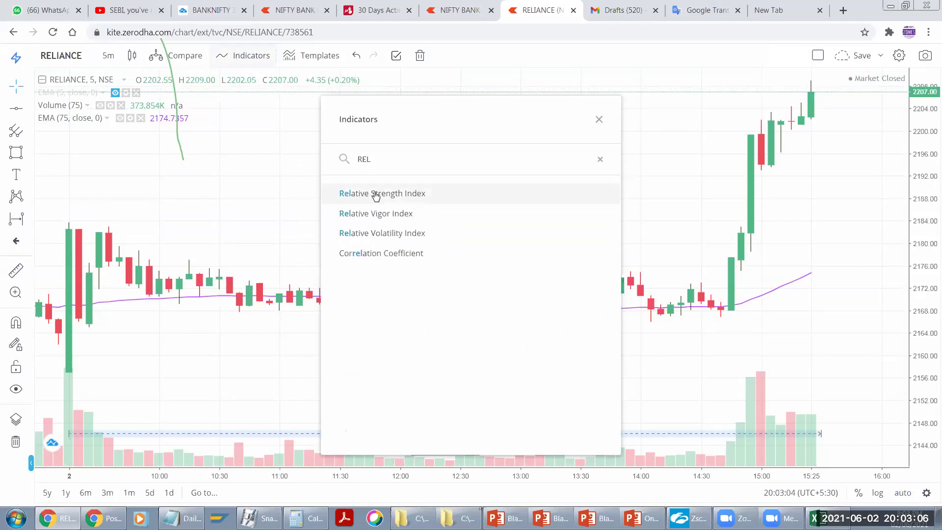
click(376, 195)
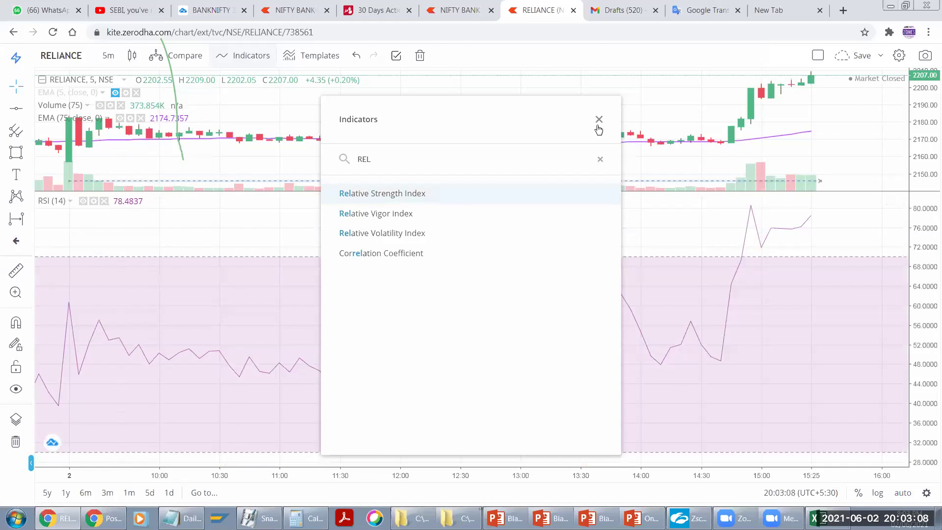
click(598, 121)
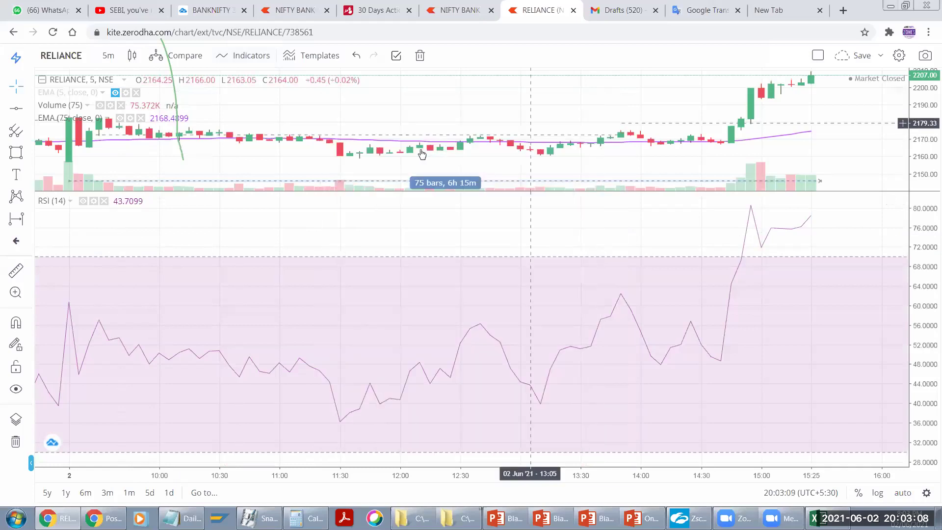
Step: Set the length of the newly added RSI indicator to 75
click(93, 201)
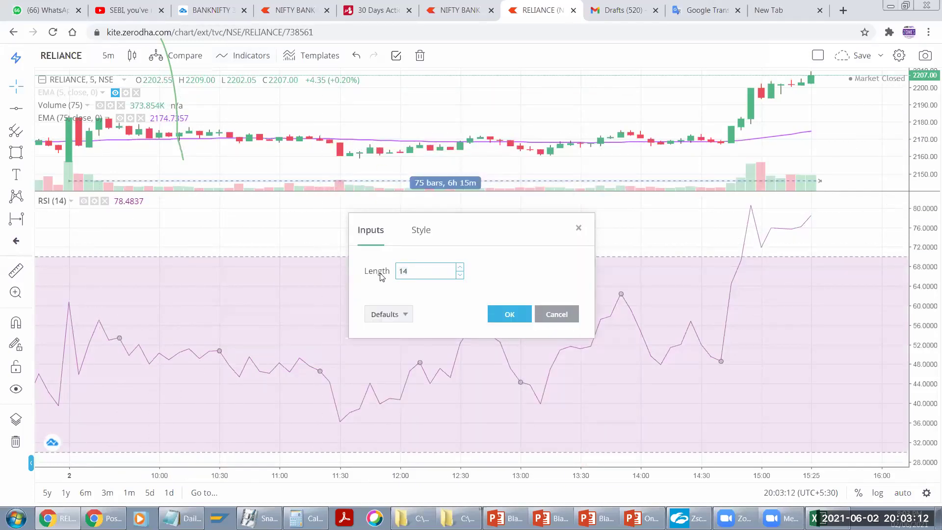
text(75)
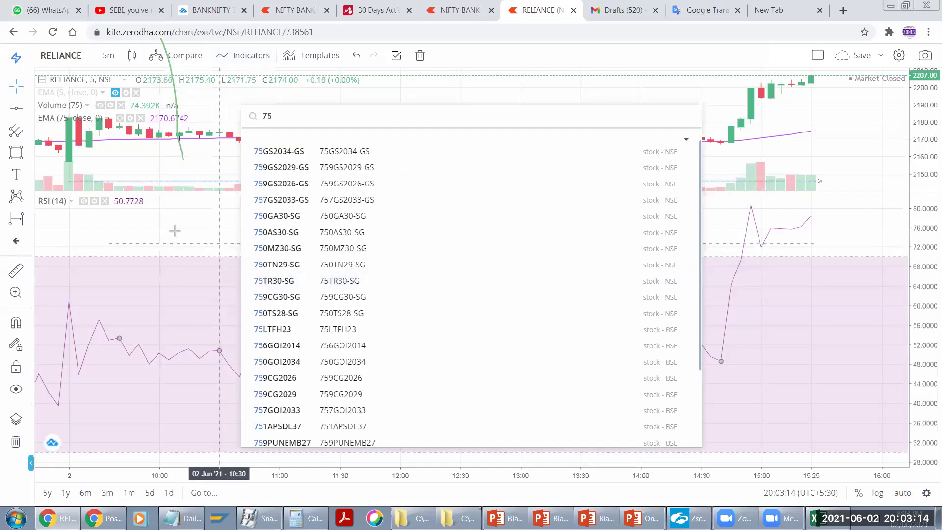
key(Escape)
click(94, 201)
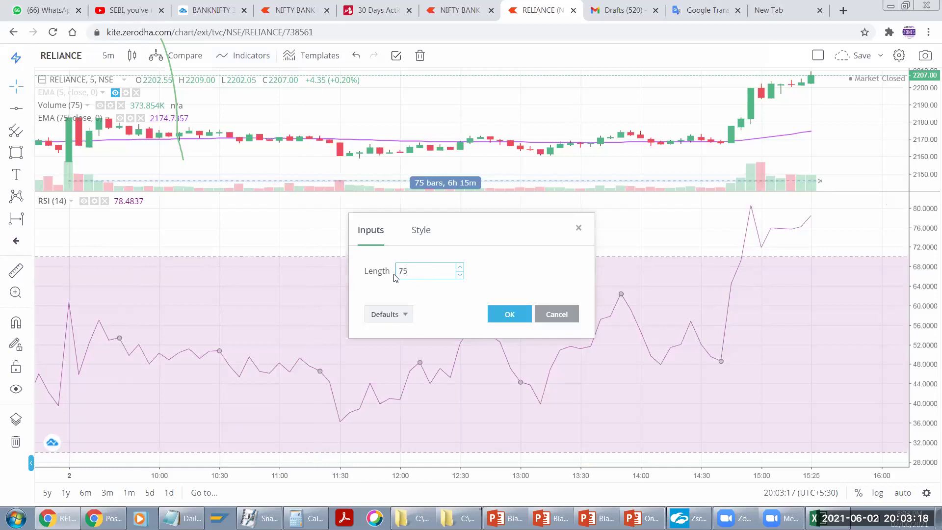
click(490, 308)
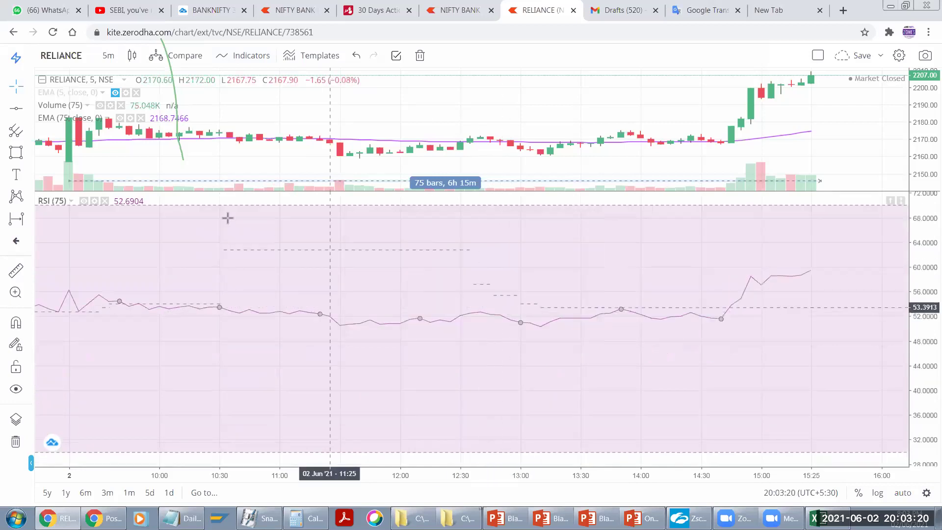
Step: Set the RSI style's upper limit to 51 and its lower limit to 49
click(94, 202)
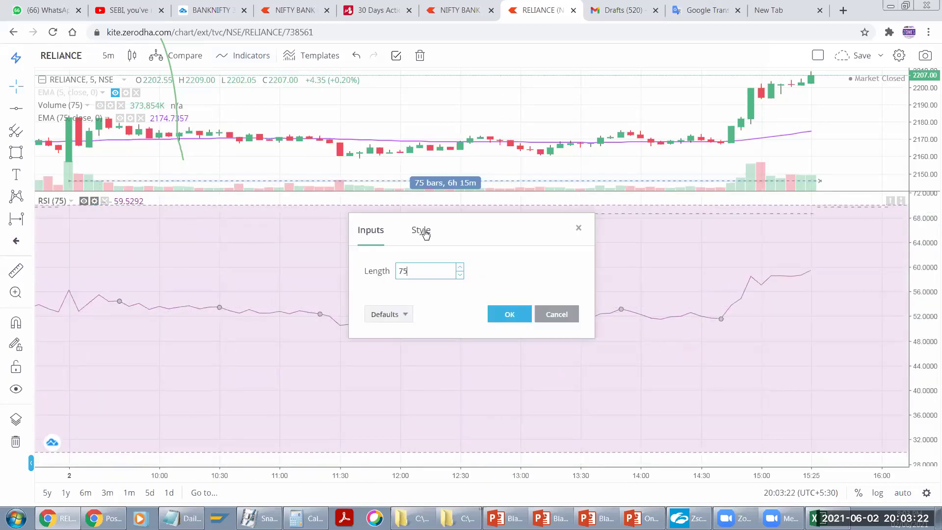
click(424, 235)
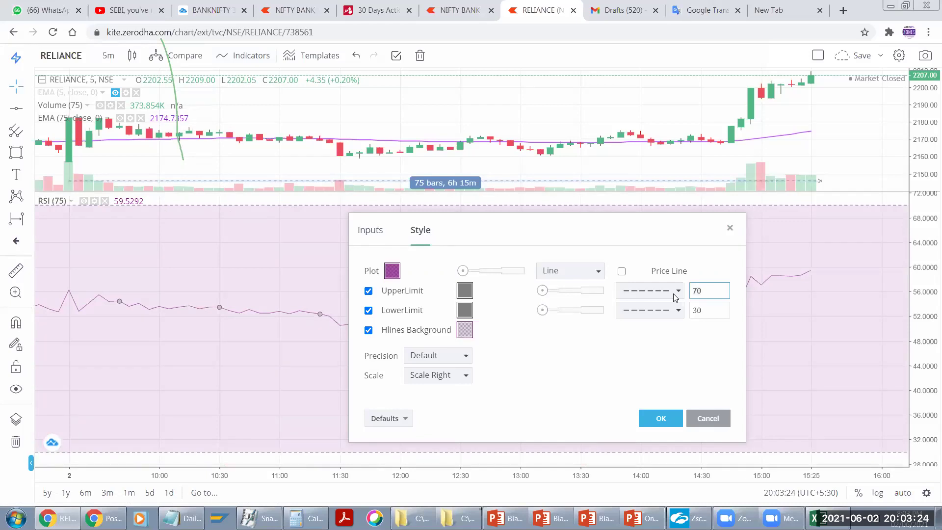
key(Tab)
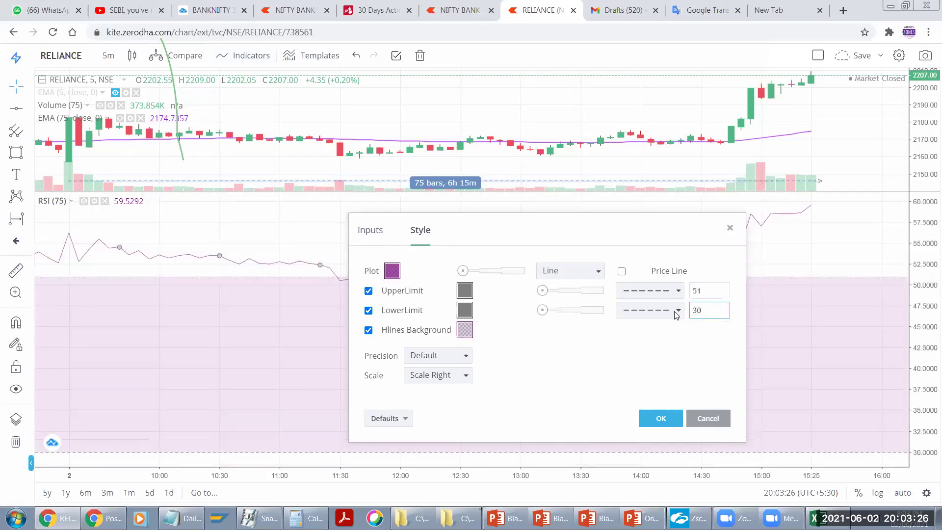
Step: Color the RSI upper limit line dark green and the lower limit line red, and apply the style
click(468, 293)
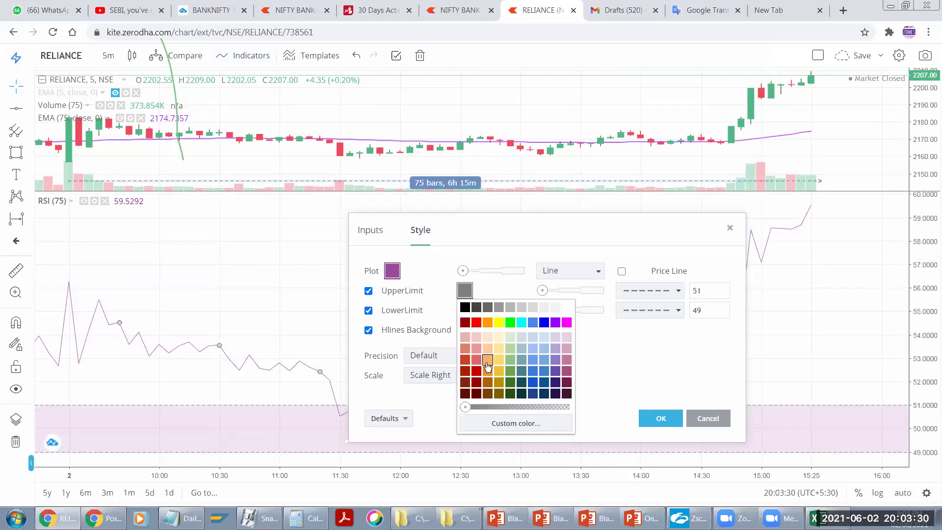
click(510, 381)
click(466, 313)
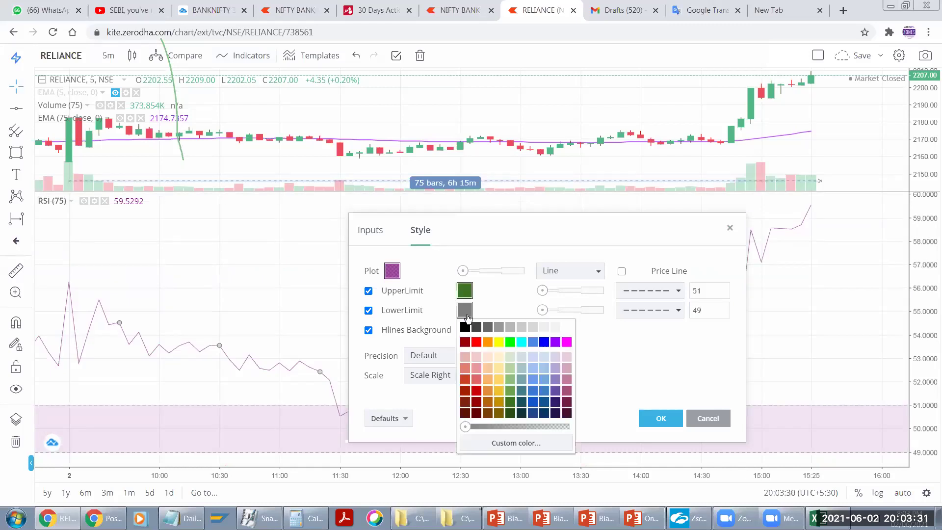
click(475, 341)
click(660, 418)
drag(924, 373, 779, 343)
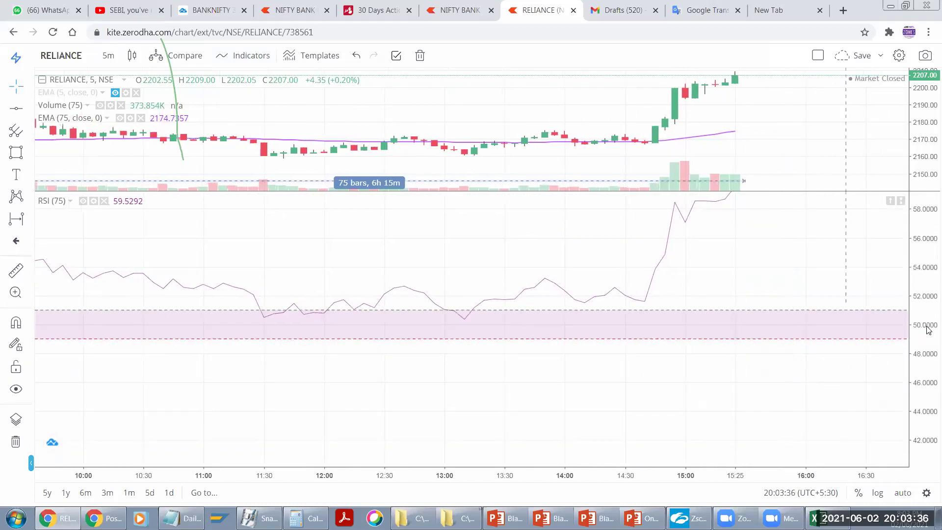
drag(919, 337, 845, 324)
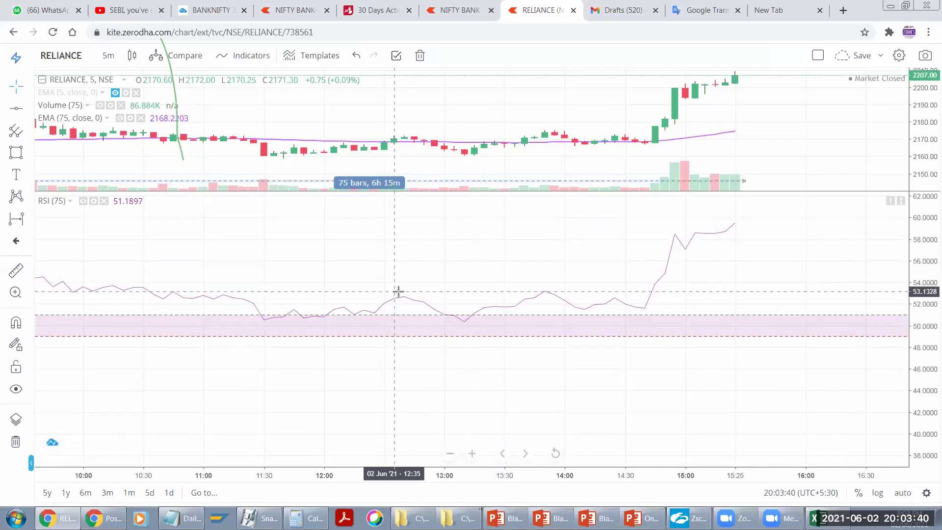
Step: Change the RSI plot line to black and make it thicker
double_click(151, 292)
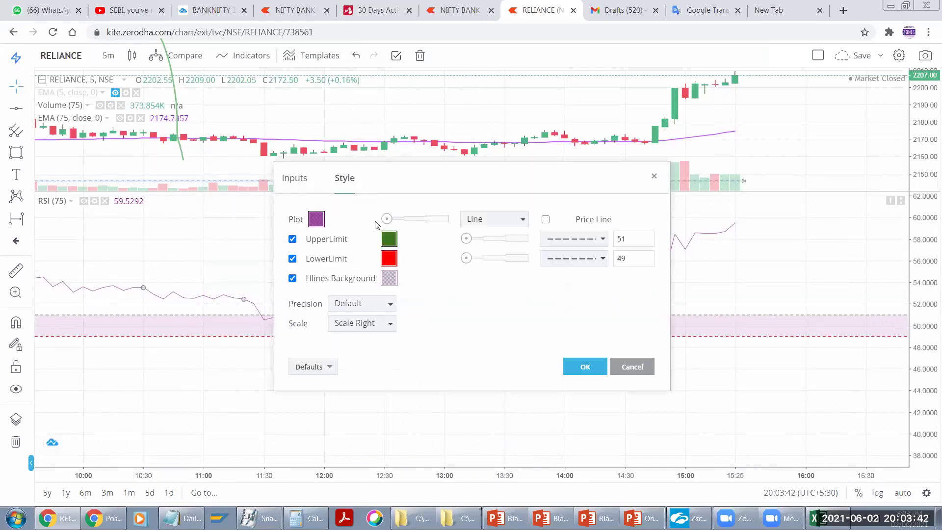
click(316, 219)
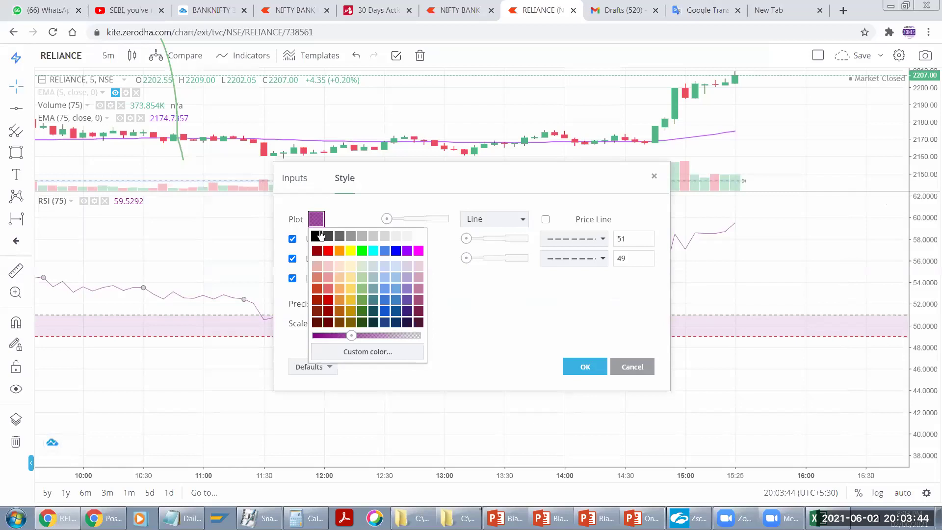
click(320, 236)
drag(406, 219, 427, 219)
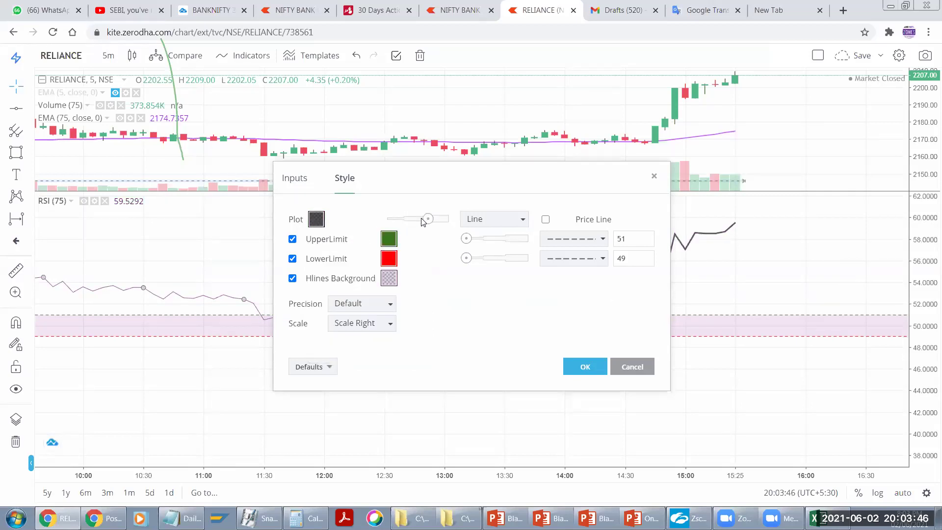
click(584, 366)
drag(443, 381, 577, 396)
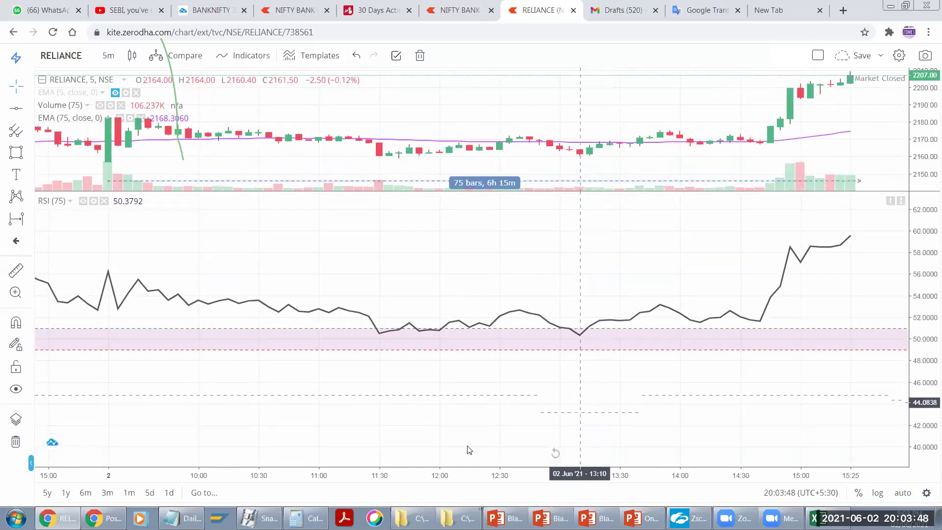
scroll(456, 454, down, 3)
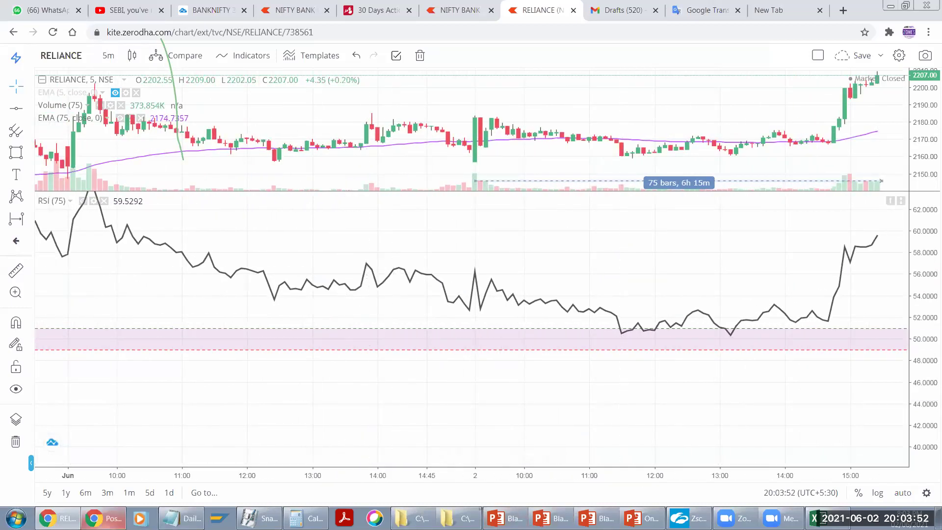
Step: Switch to the PowerPoint deck and present slide 56 with the red and blue tug-of-war teams
click(596, 518)
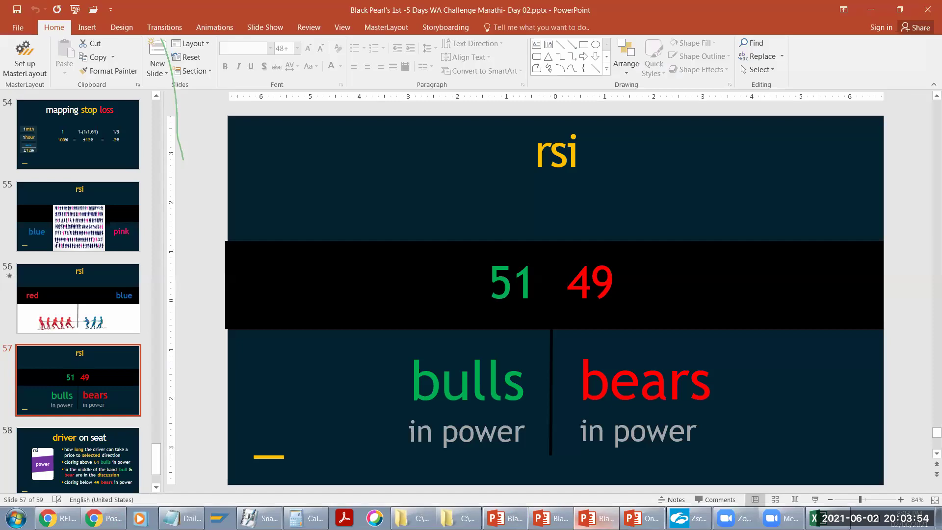
key(Page_Up)
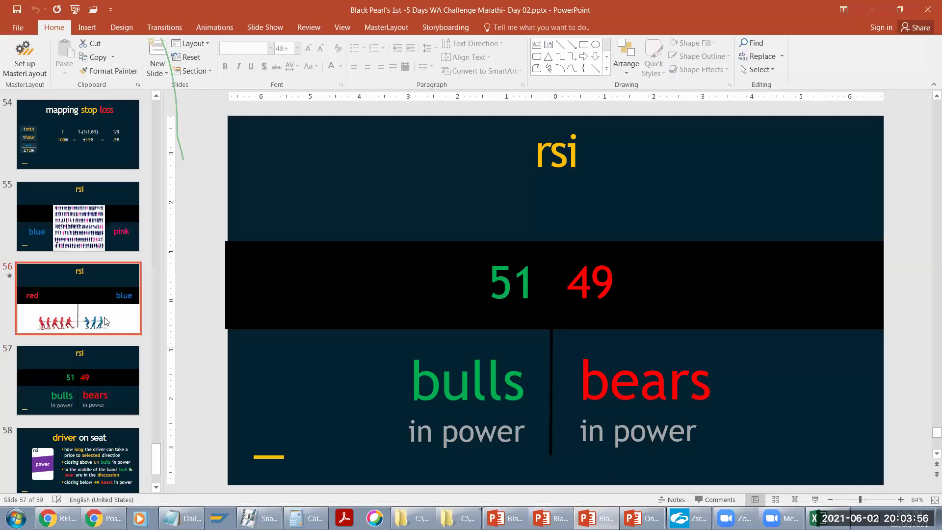
click(811, 499)
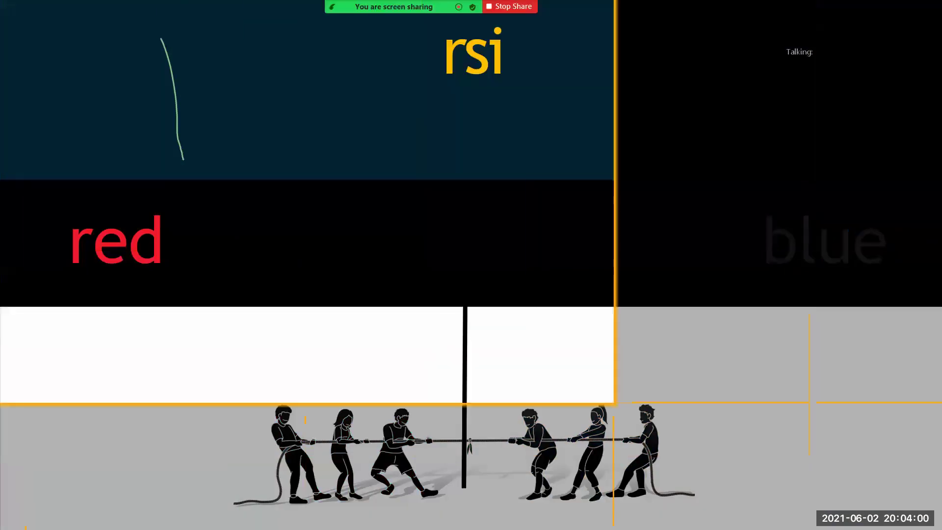
Step: Capture the tug-of-war slide in Snagit, rotate the capture left 90°, and return to PowerPoint
key(Print)
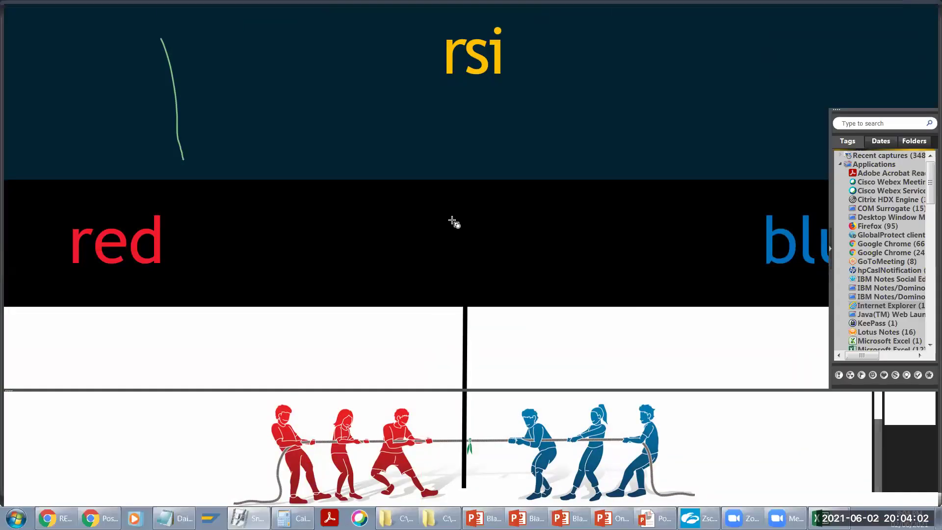
click(76, 28)
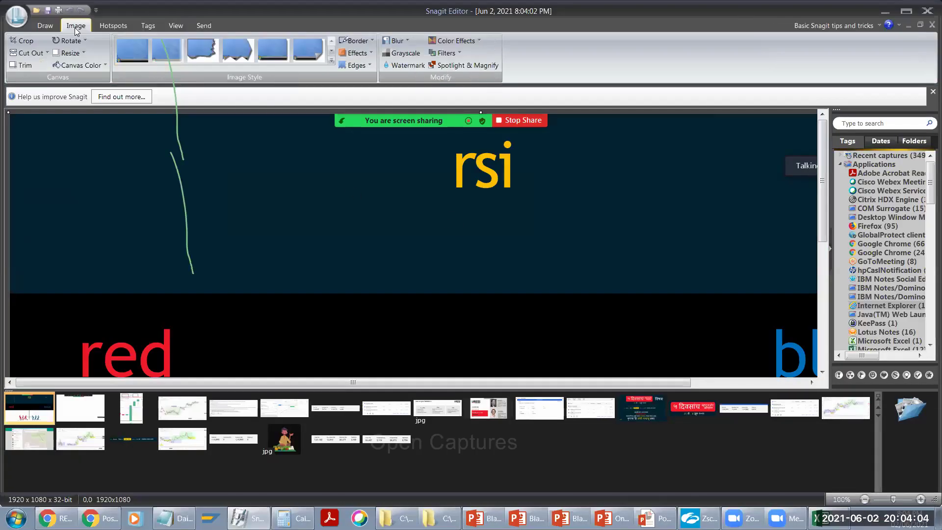
click(68, 40)
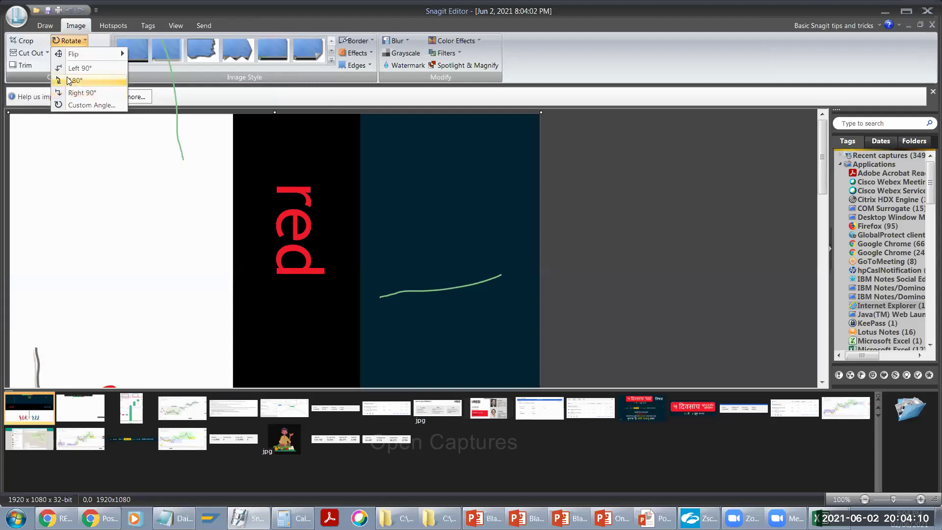
click(79, 68)
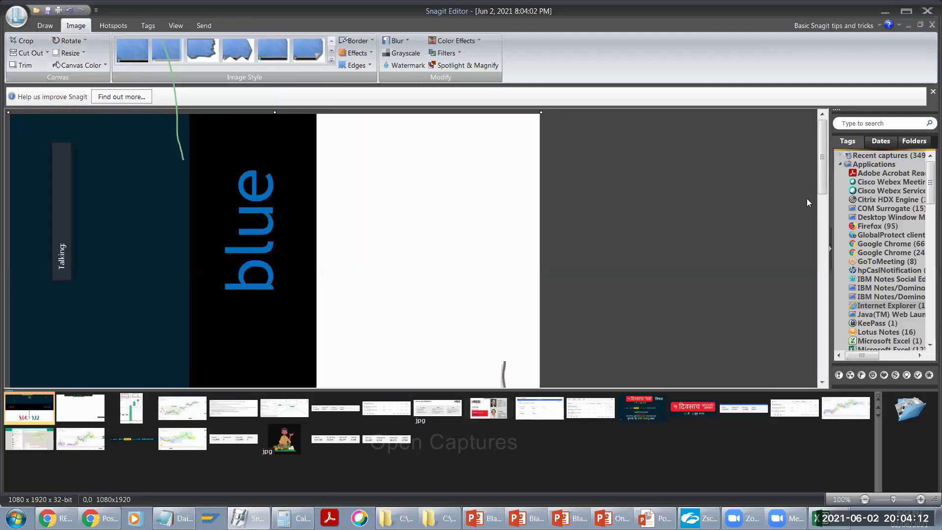
drag(823, 190, 822, 356)
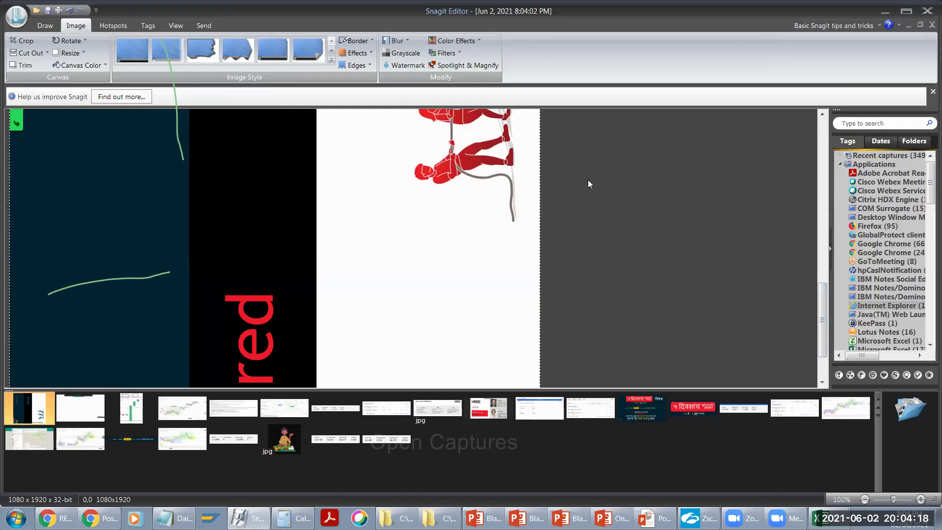
key(alt+Tab)
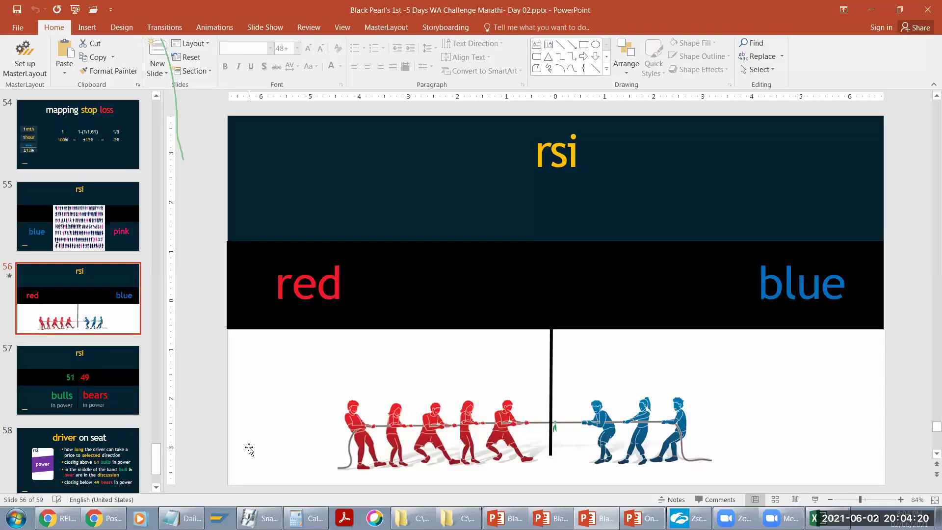
Step: Switch to the RELIANCE chart in Chrome and try to capture the full screen in Snagit
click(55, 518)
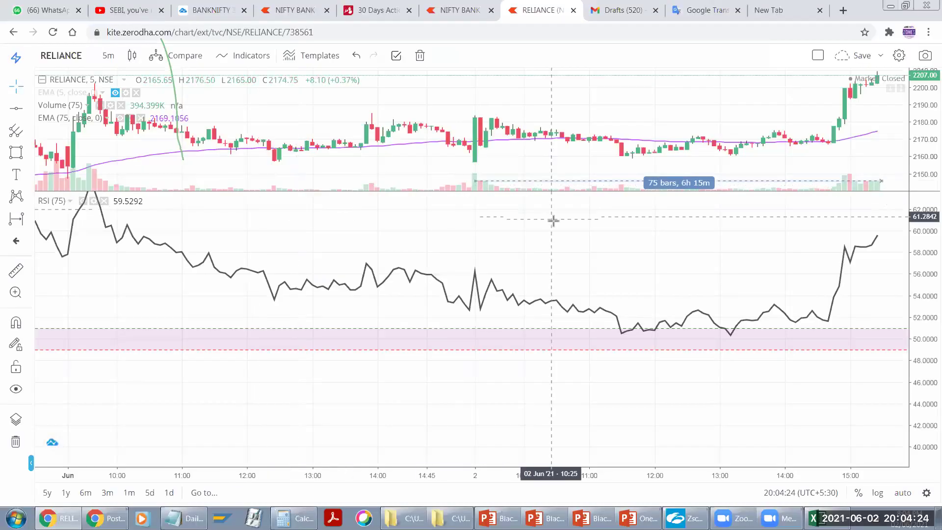
click(283, 374)
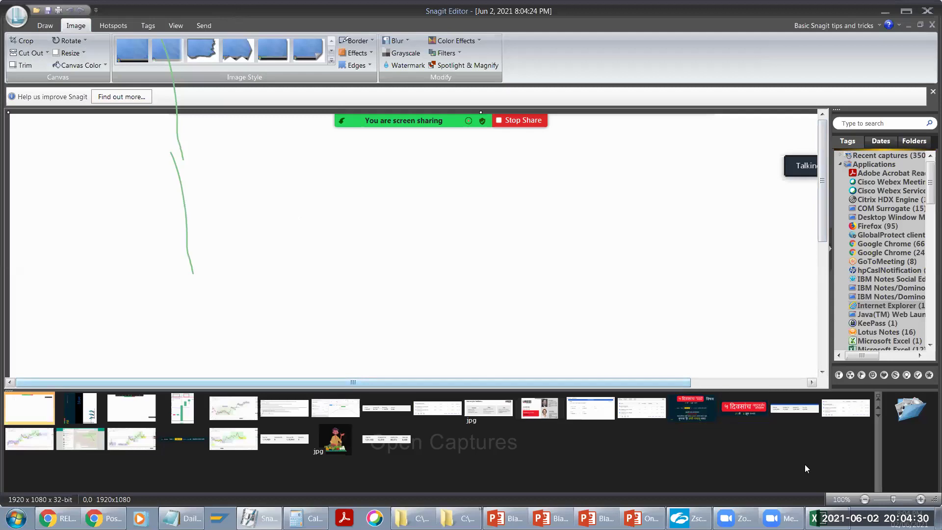
click(864, 499)
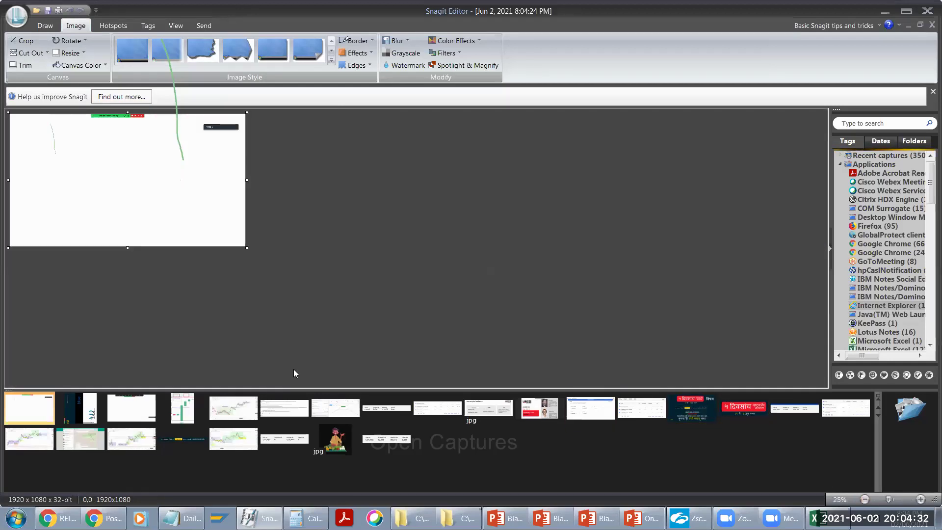
click(886, 11)
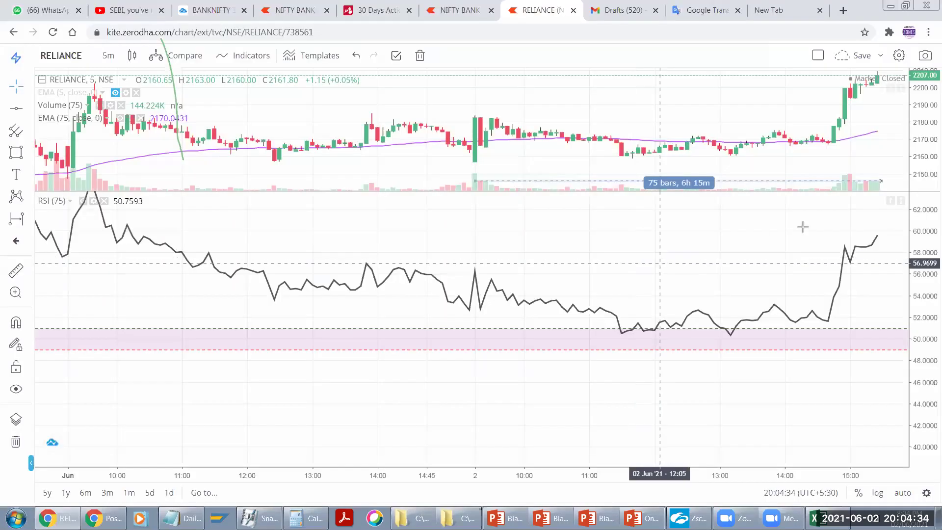
Step: Undo moving the volume indicator into the RSI pane and capture the full RELIANCE chart screen in Snagit
drag(808, 143, 780, 189)
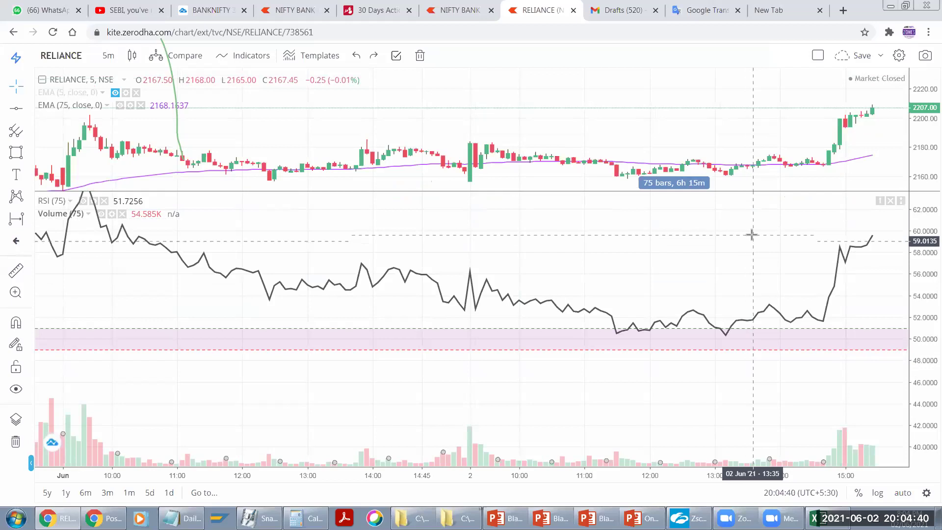
key(ctrl+z)
drag(711, 256, 696, 278)
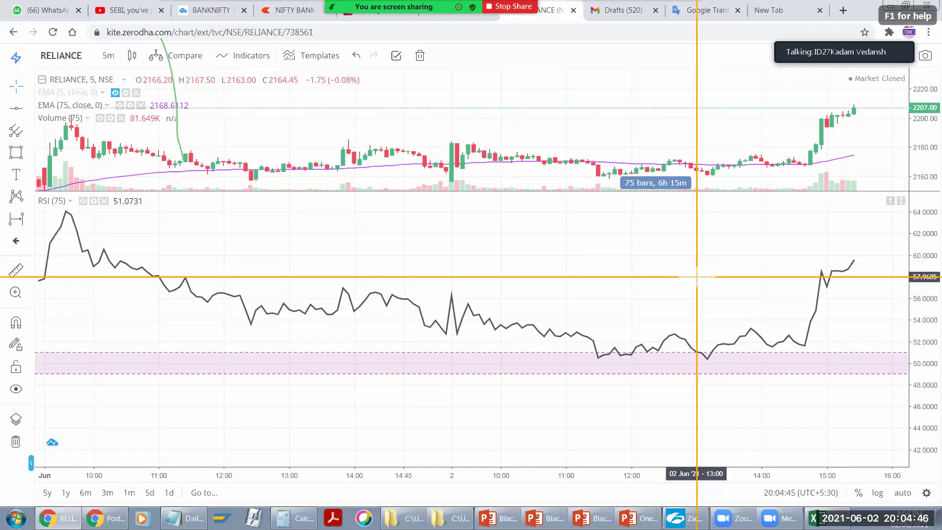
drag(0, 0, 824, 488)
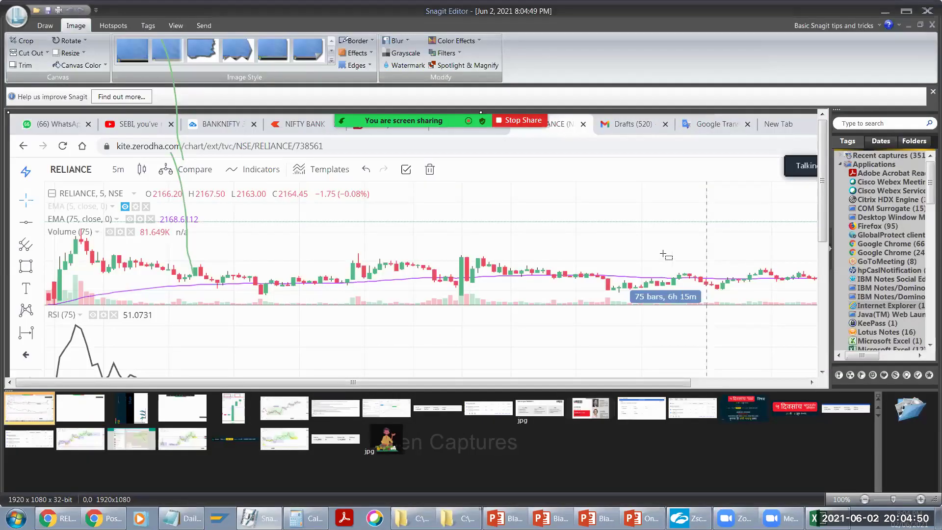
scroll(823, 197, down, 3)
Step: Paste the rotated tug-of-war slide capture onto the chart capture, enlarging the image to fit it
click(132, 408)
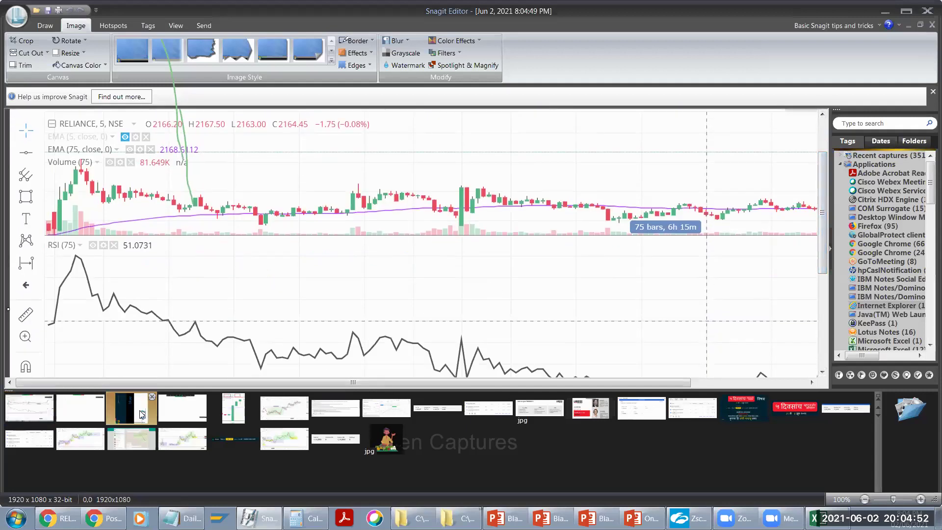
drag(825, 281, 804, 83)
drag(822, 196, 826, 263)
key(Left)
key(Left)
key(ctrl+v)
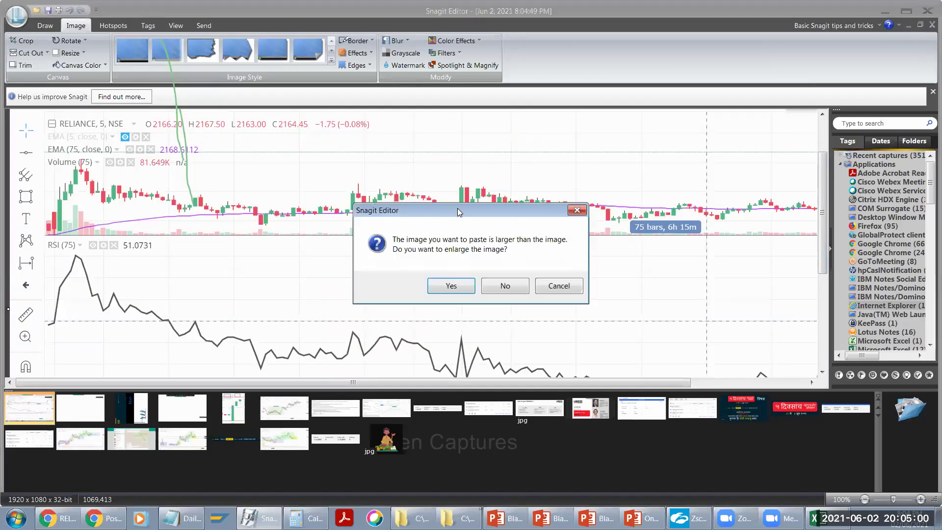
click(451, 286)
Step: Shrink the pasted slide and place it so its centre line meets the shaded RSI band on the chart
drag(224, 198, 315, 184)
drag(483, 301, 177, 145)
drag(333, 253, 482, 223)
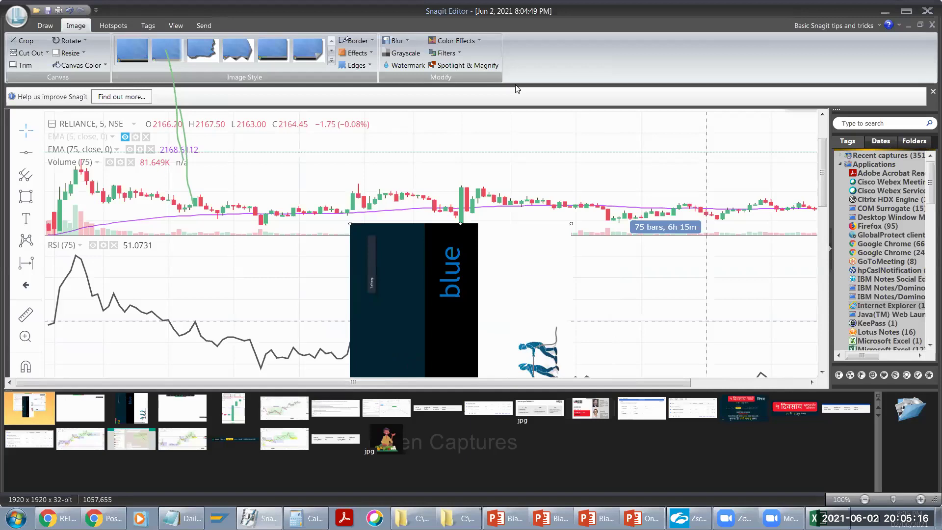
drag(349, 223, 364, 139)
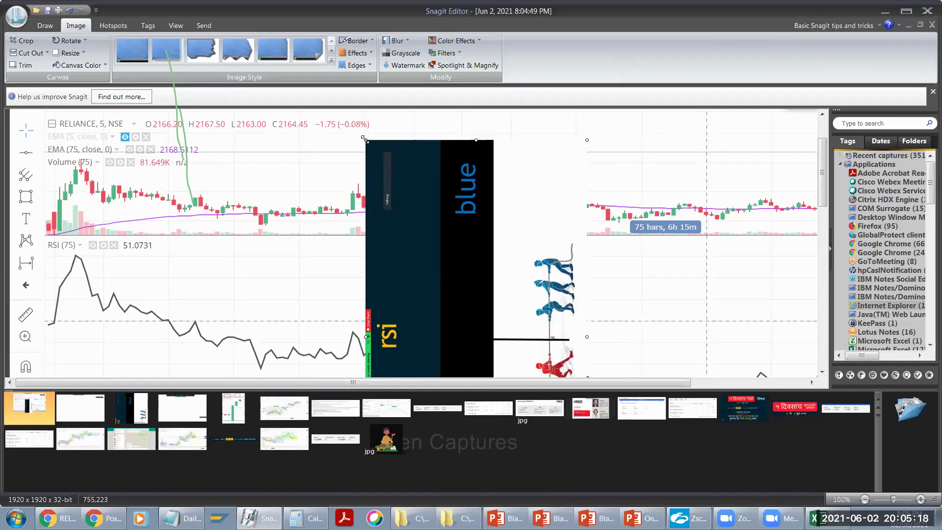
drag(495, 243, 640, 294)
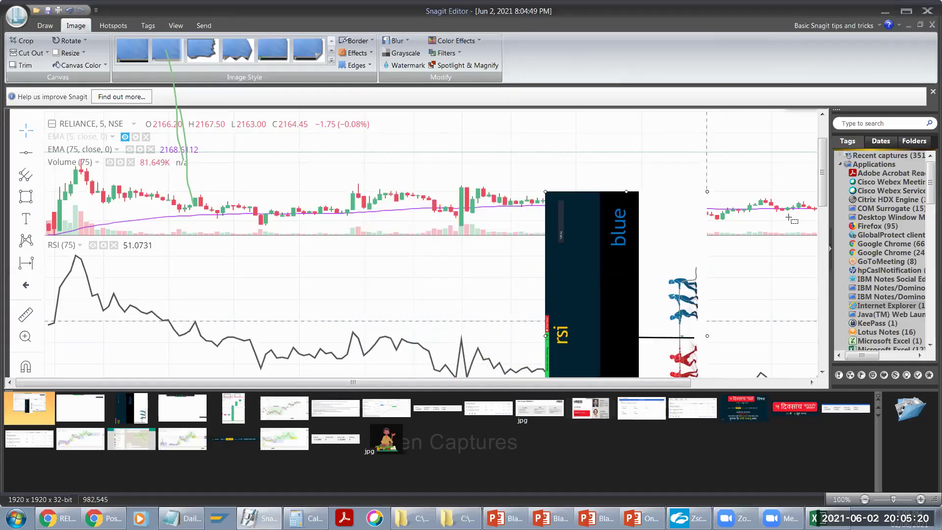
drag(825, 187, 833, 232)
drag(592, 218, 654, 290)
drag(824, 234, 824, 229)
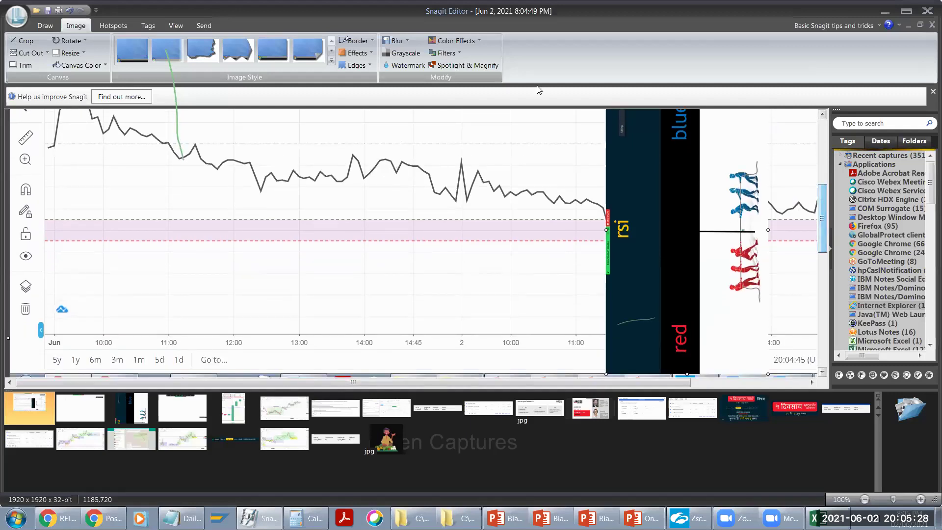
Step: Save the combined image as RSI M.jpg in the 30D-OTA folder
click(48, 10)
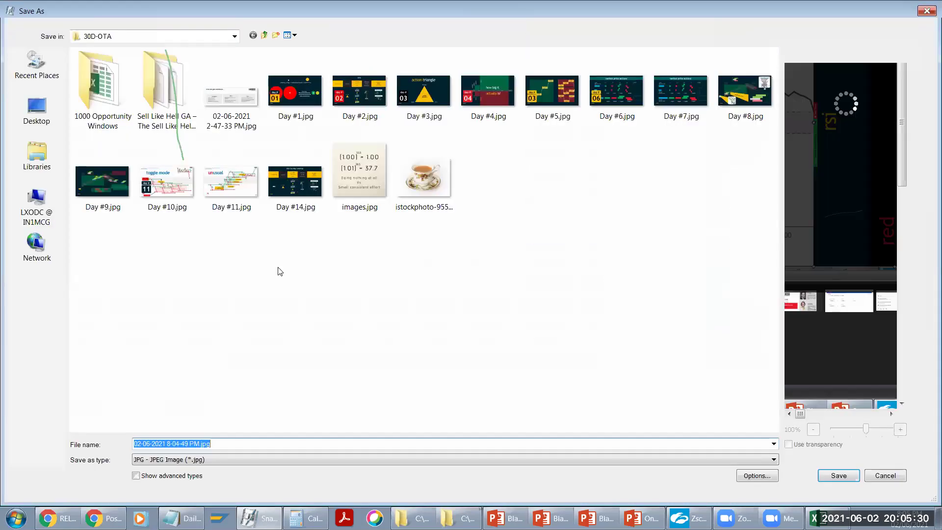
click(196, 443)
text(RSI)
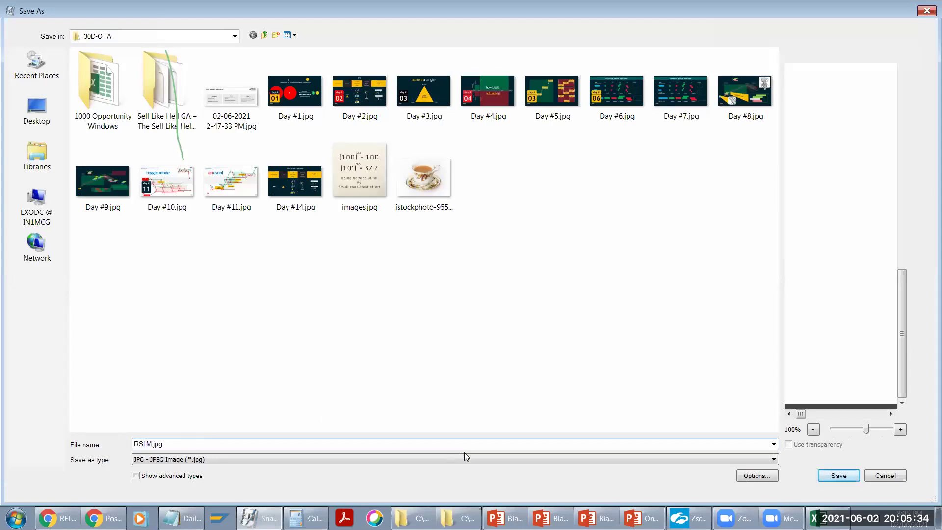
click(838, 475)
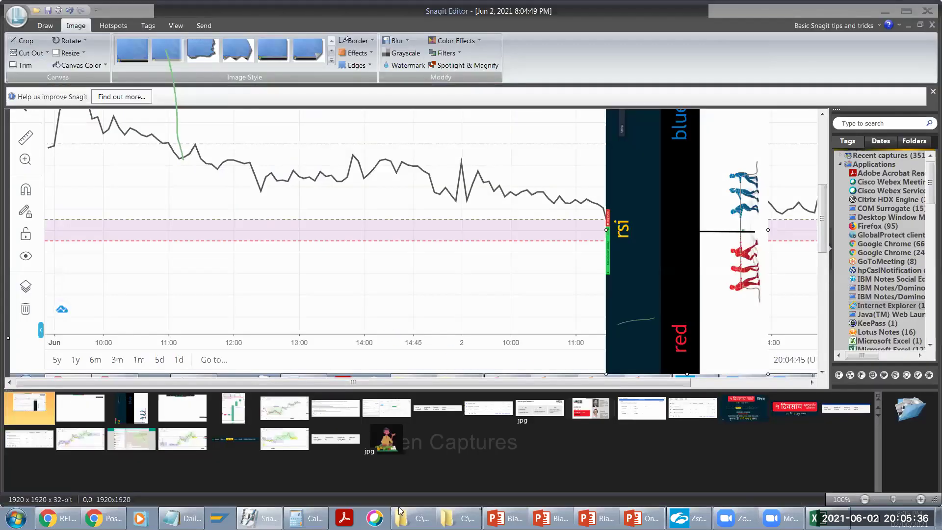
Step: Switch to the OTAC 03 folder in Windows Explorer and look through its files as large thumbnails
click(399, 513)
click(458, 517)
key(alt+Tab)
key(alt+Tab)
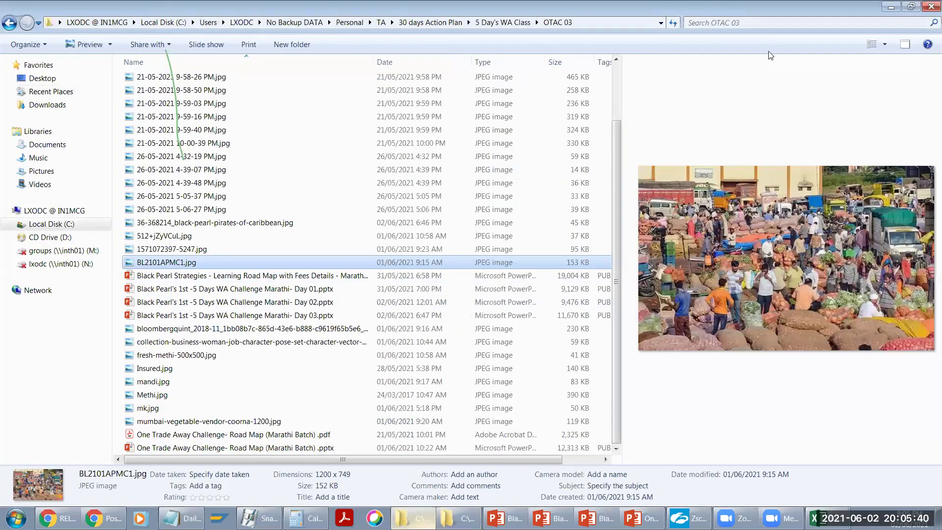
click(875, 41)
mouse_move(615, 172)
mouse_down()
mouse_move(611, 235)
mouse_move(616, 138)
mouse_move(608, 208)
mouse_move(608, 176)
mouse_up()
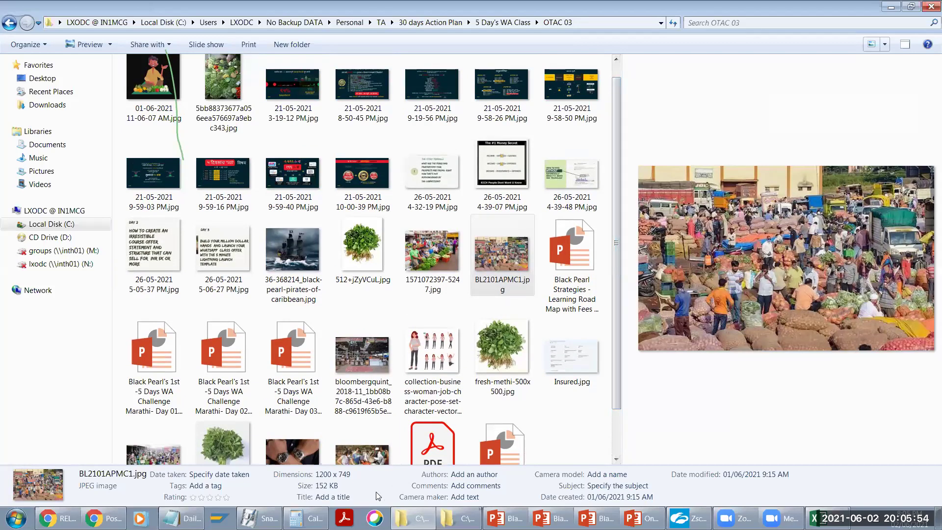
Step: Return to Snagit and save the RSI M image as a PNG, keeping its transparency
click(258, 518)
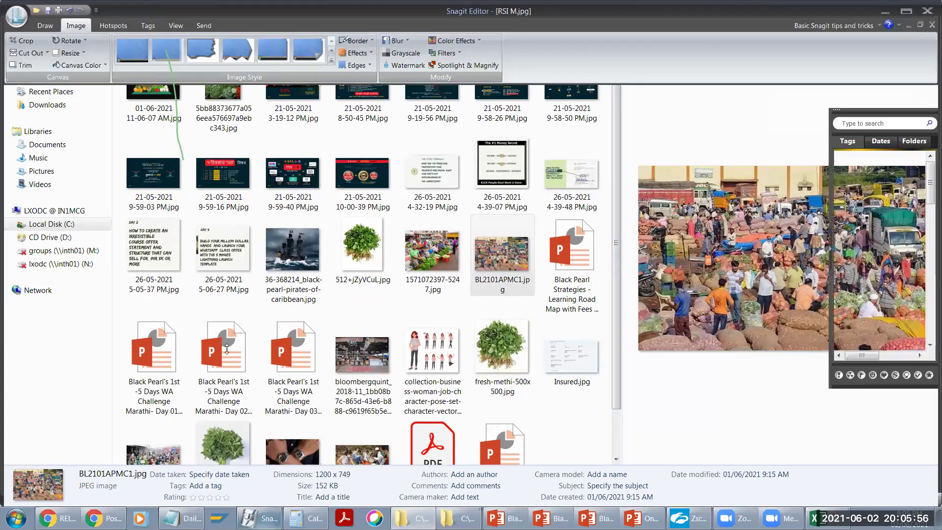
click(48, 14)
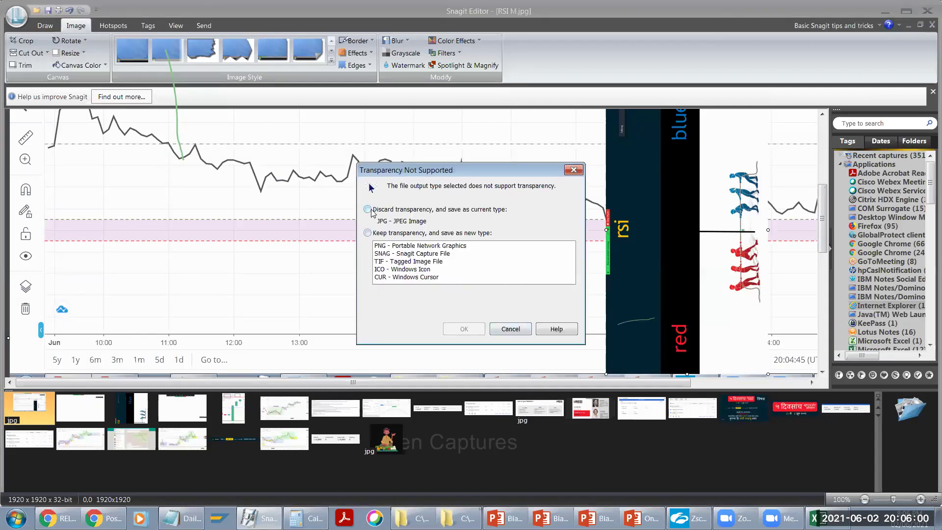
click(368, 210)
click(368, 233)
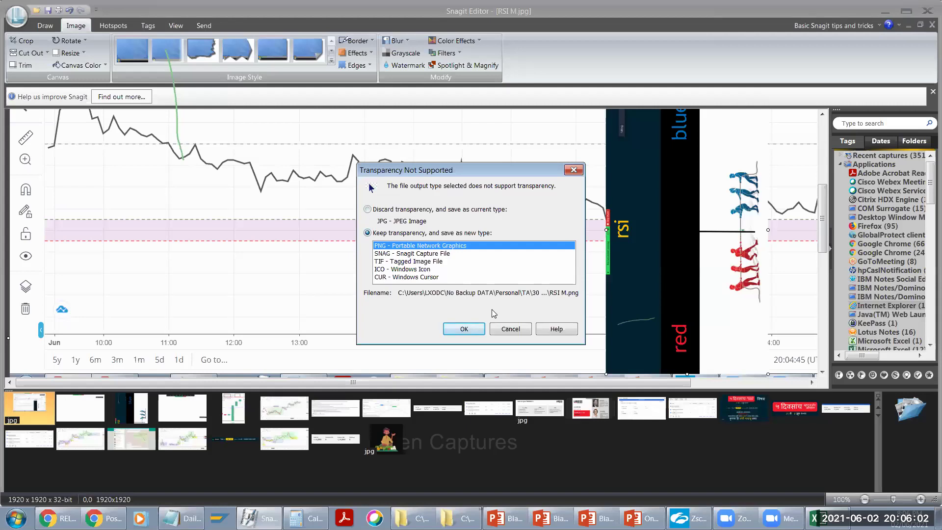
click(464, 329)
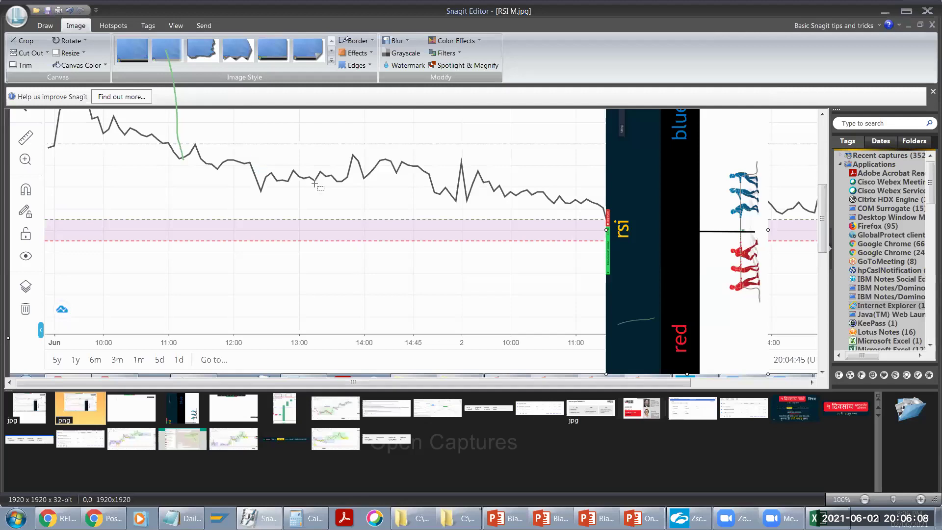
Step: Save a copy of RSI M.png in the OTAC 03 folder
click(16, 16)
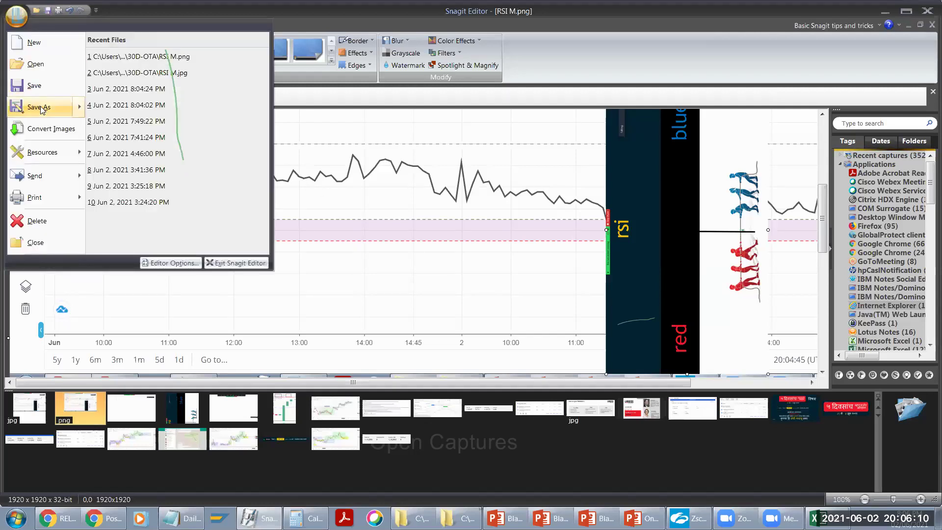
click(39, 106)
click(44, 95)
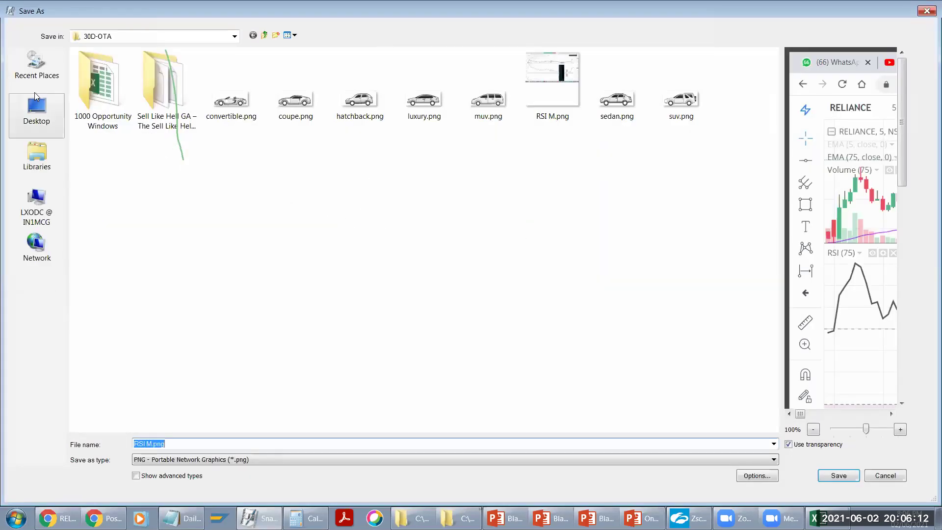
click(40, 73)
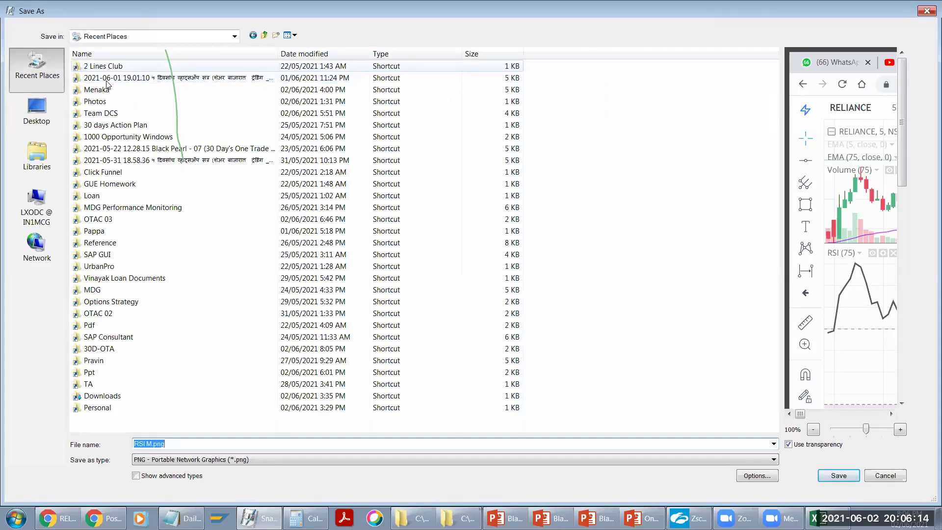
double_click(100, 219)
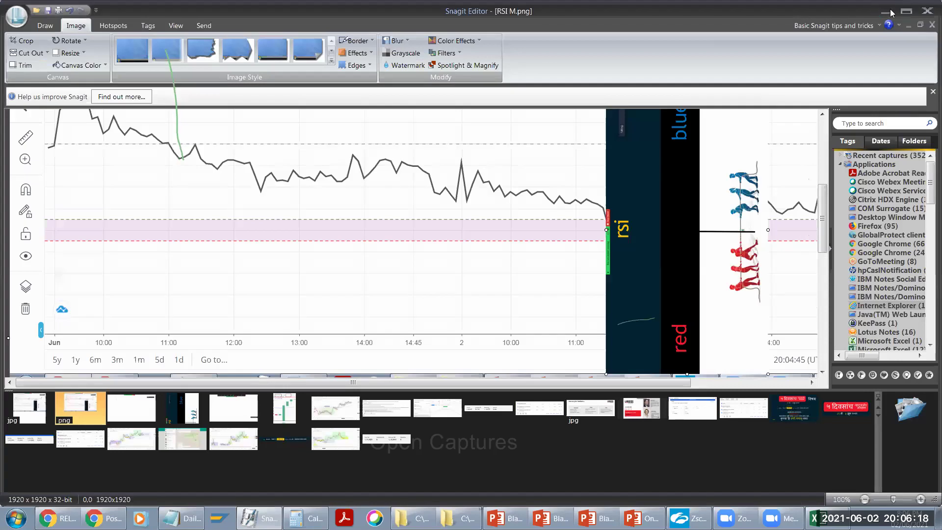
Step: Open RSI M.png from the OTAC 03 folder in Windows Photo Viewer and enlarge the RSI area with the tug-of-war teams
key(alt+Tab)
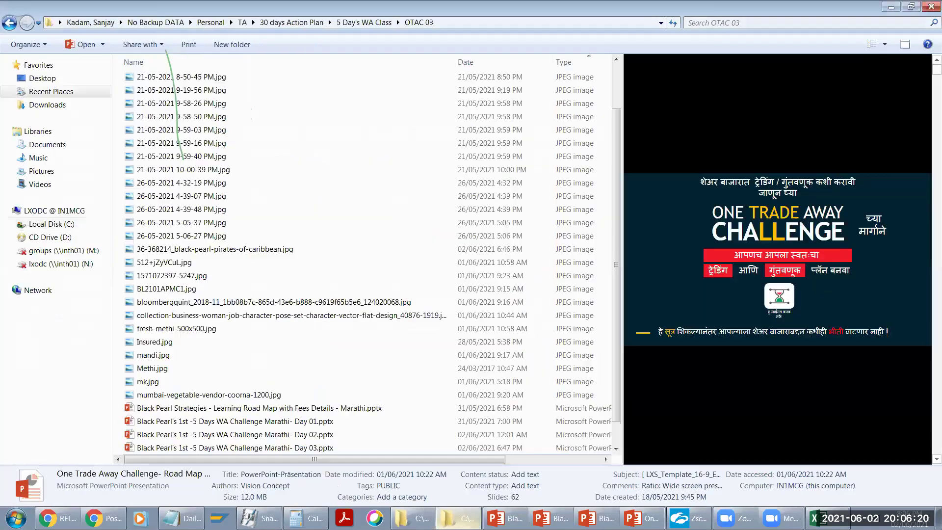
drag(617, 362, 617, 374)
scroll(617, 374, down, 1)
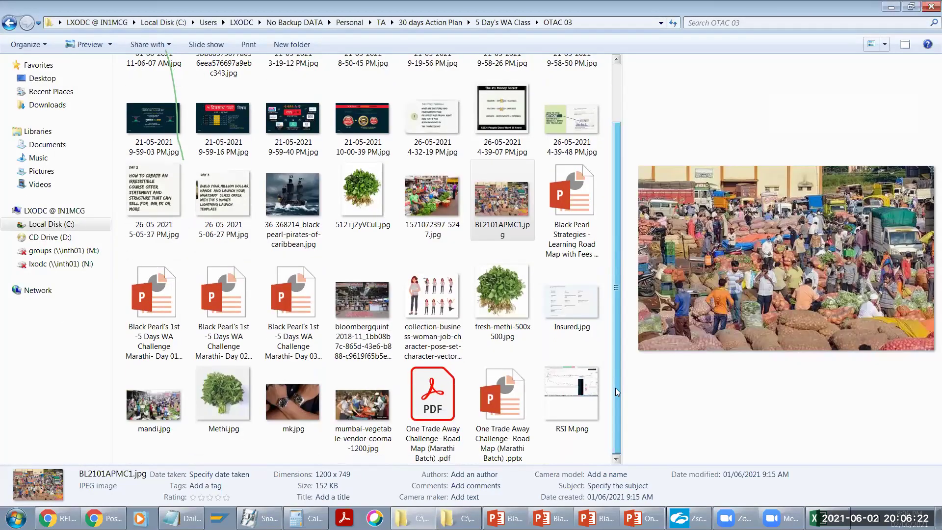
double_click(574, 385)
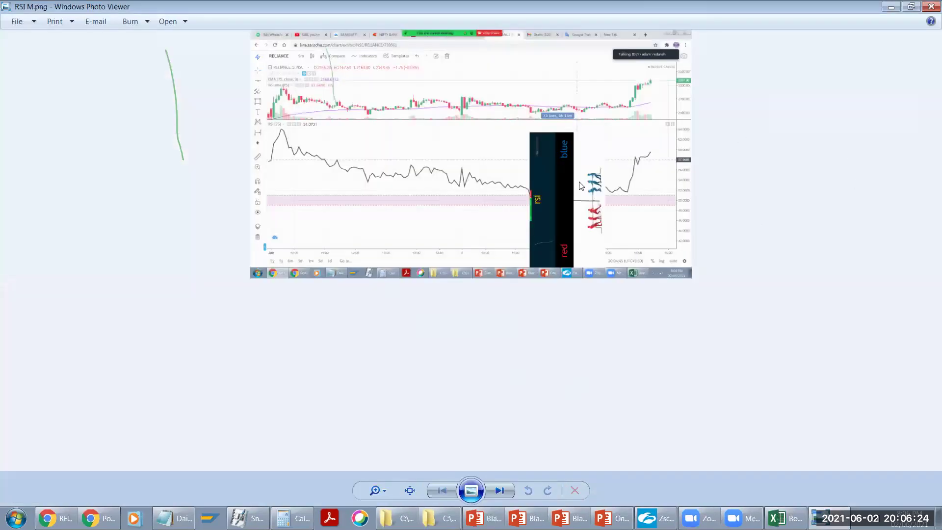
click(375, 490)
drag(381, 477, 382, 481)
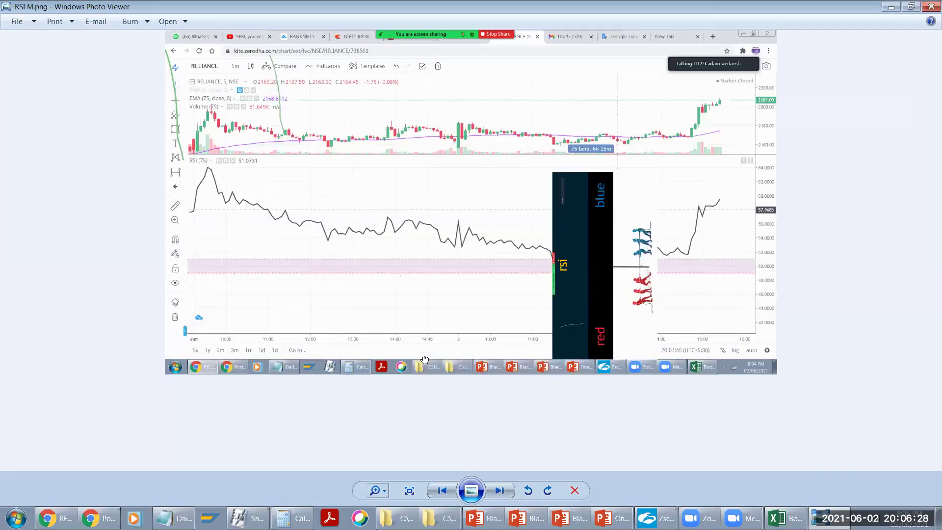
click(375, 489)
drag(383, 492, 384, 482)
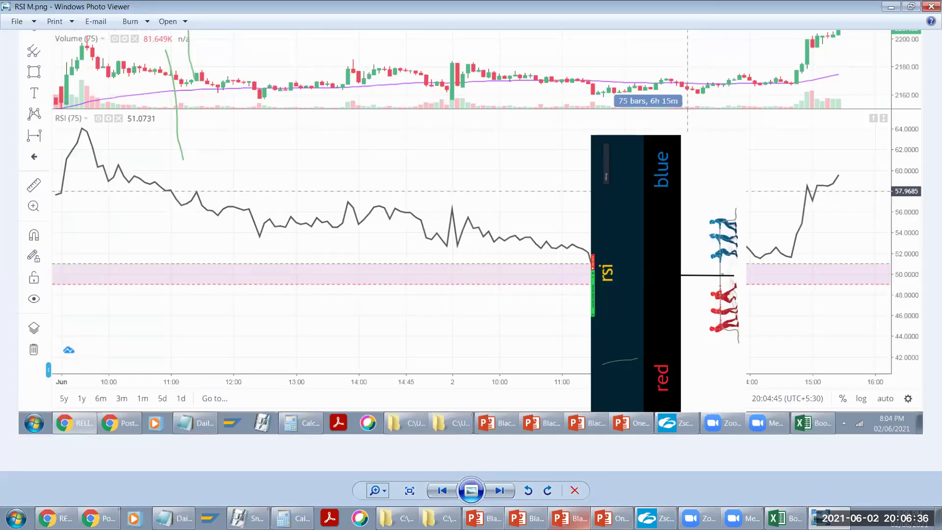
Step: Switch to the PowerPoint deck and present slide 56 with the tug-of-war teams again
click(574, 490)
click(571, 518)
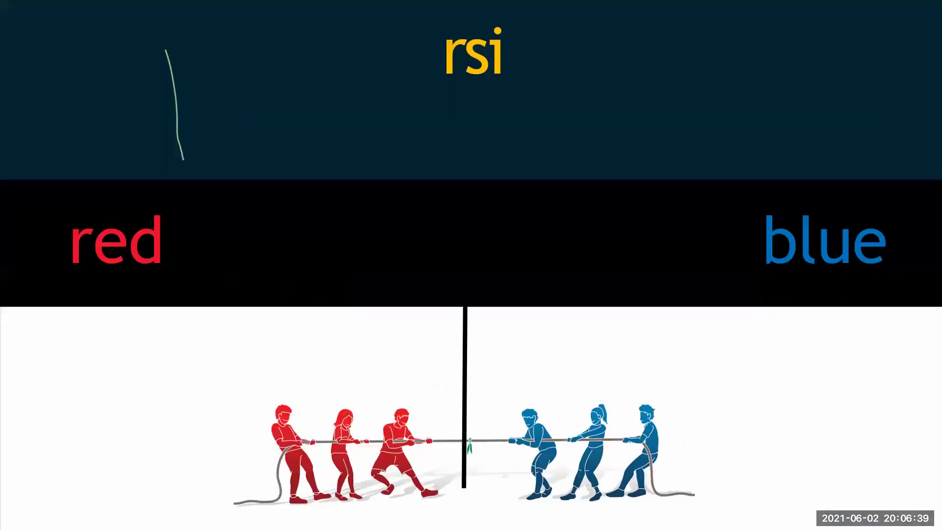
click(814, 499)
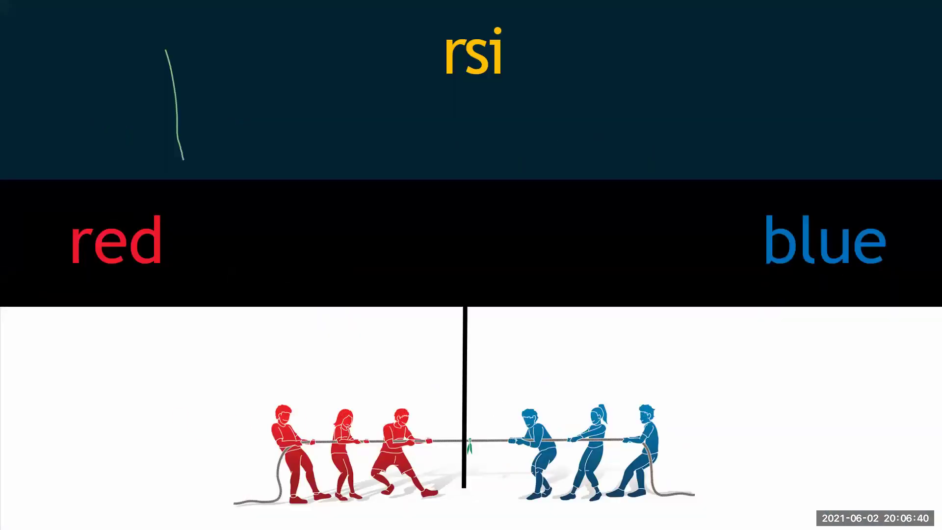
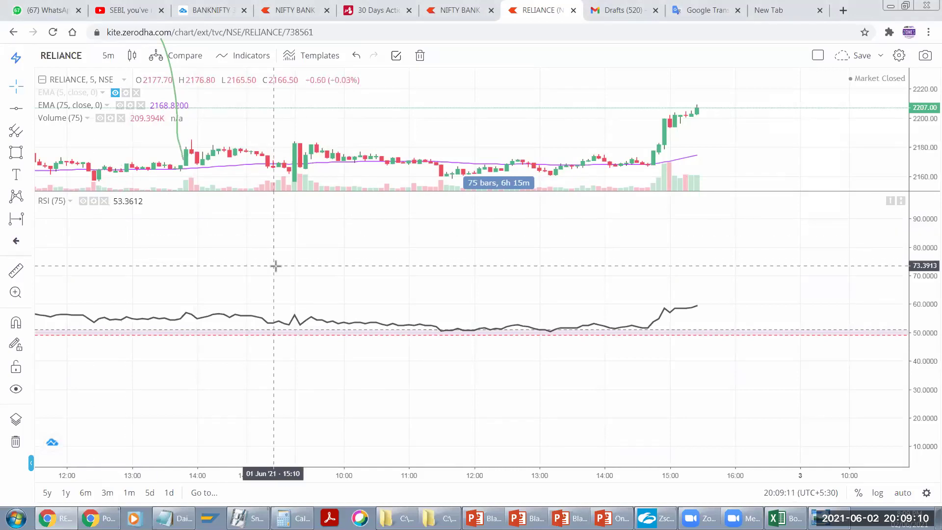
Step: Draw a thick black freehand circle around the RSI (75) value on the RELIANCE chart
drag(449, 194, 377, 270)
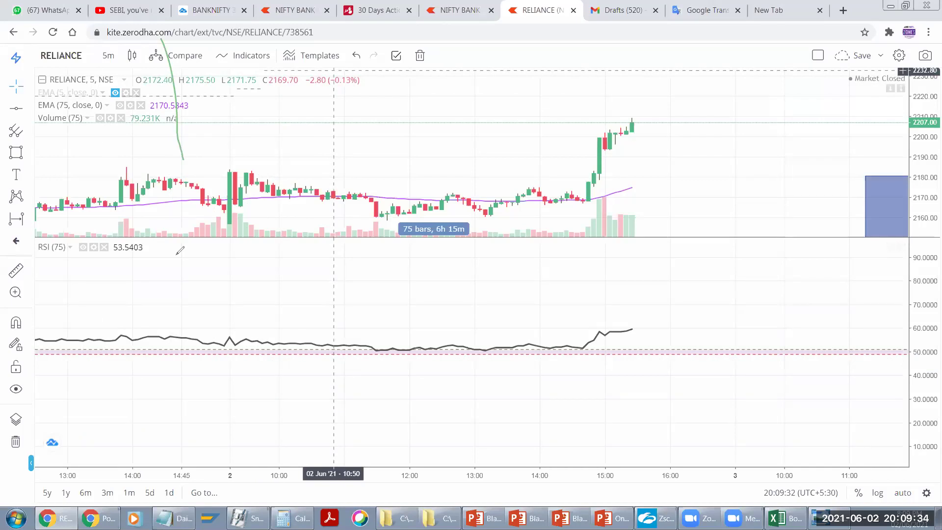
drag(111, 227, 113, 218)
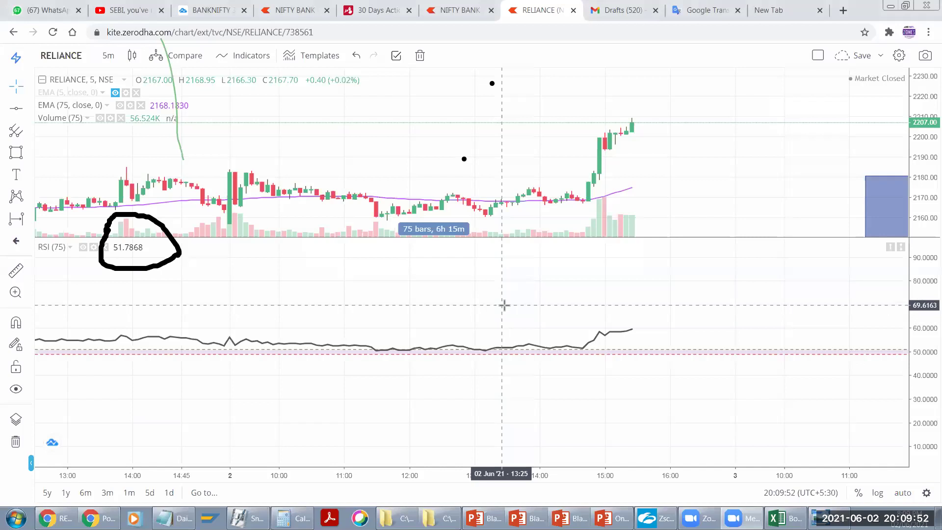
Step: Enlarge the browser page beyond 100% zoom so the RELIANCE chart and its labels are bigger
key(ctrl+minus)
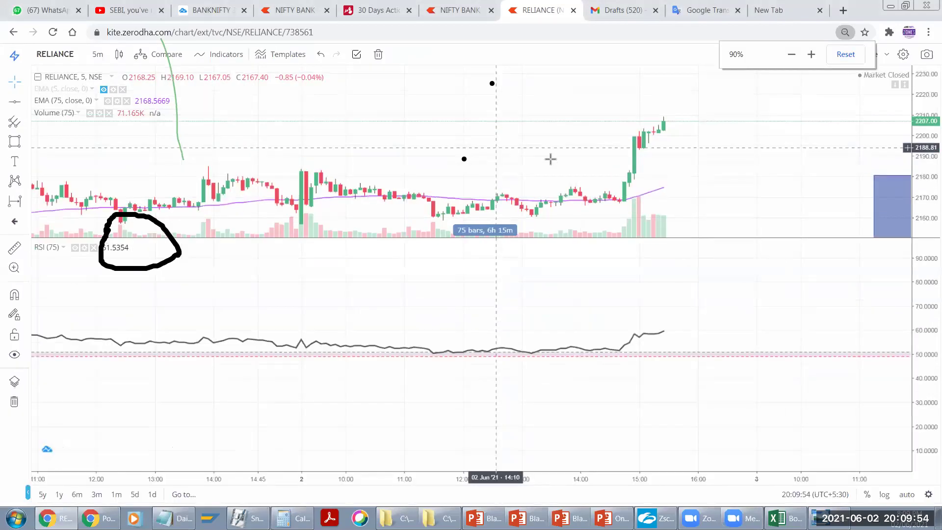
key(ctrl+minus)
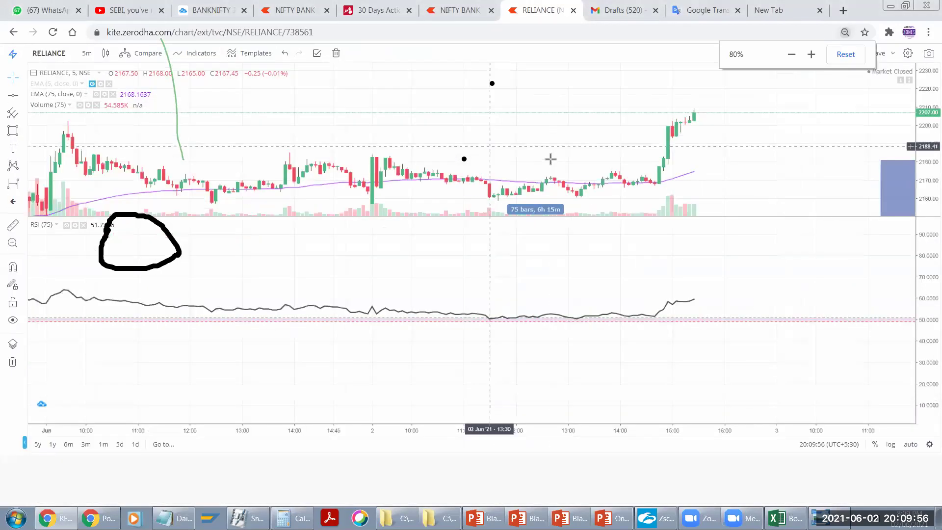
key(ctrl+plus)
key(ctrl+plus)
key(ctrl+plus)
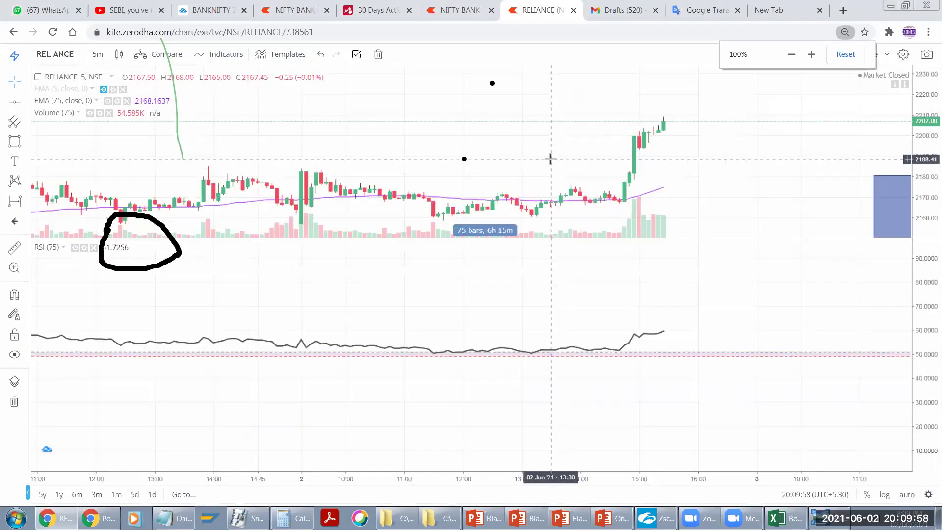
key(ctrl+plus)
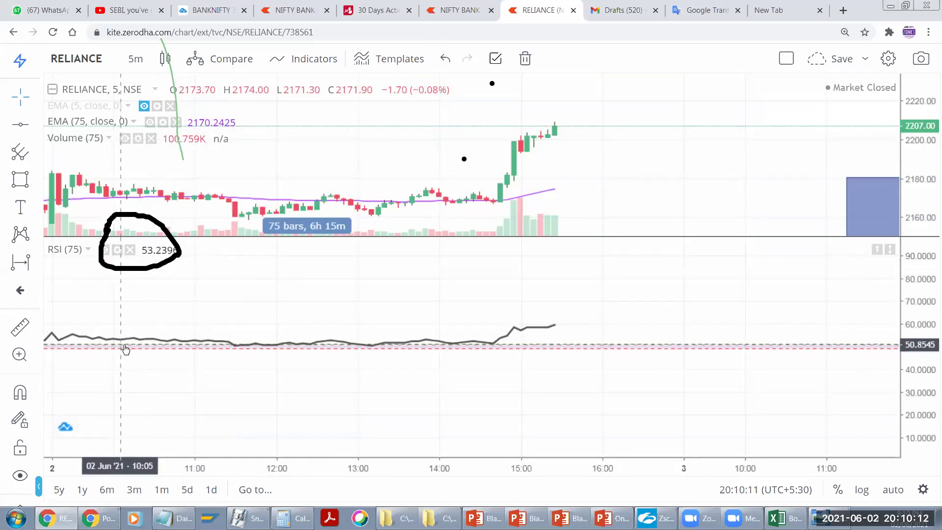
Step: Stretch the RSI scale and go back to 25 May to examine the RSI line against the 51/49 band
drag(244, 164, 442, 128)
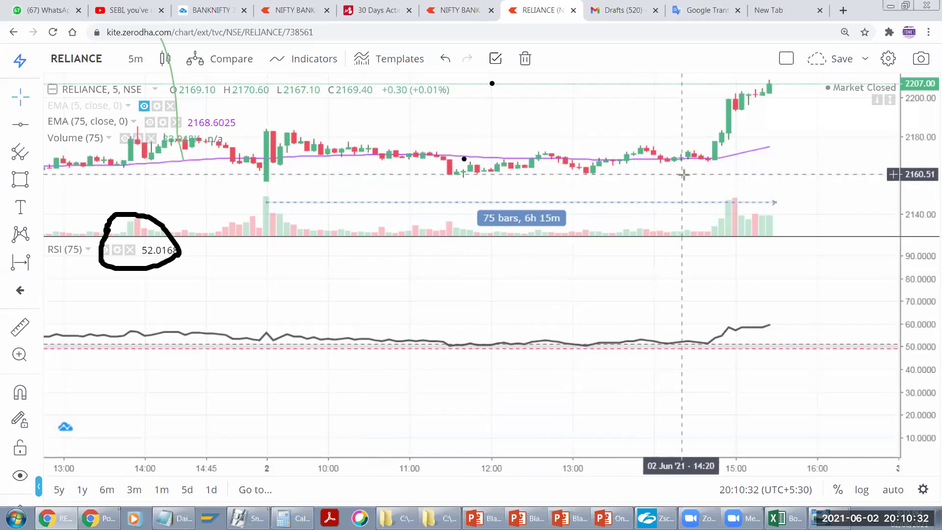
drag(909, 373, 915, 260)
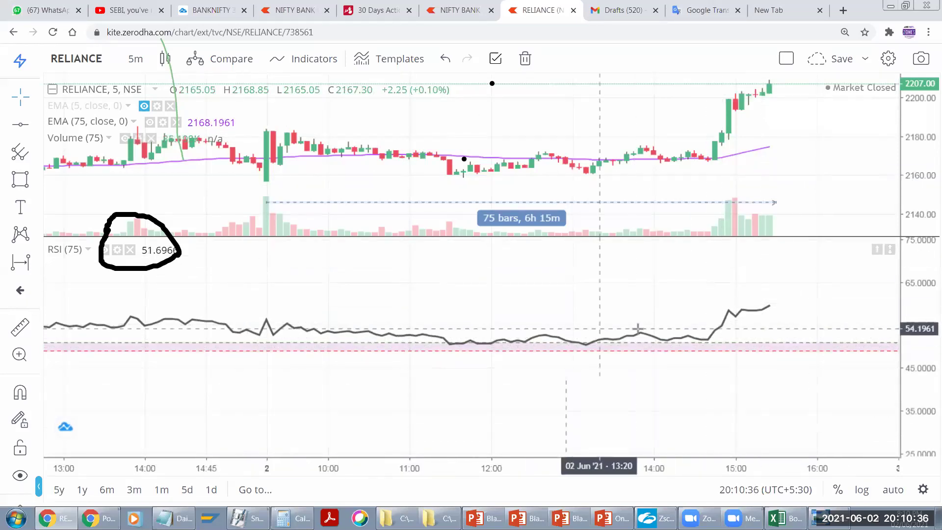
drag(453, 313, 553, 367)
drag(479, 357, 595, 332)
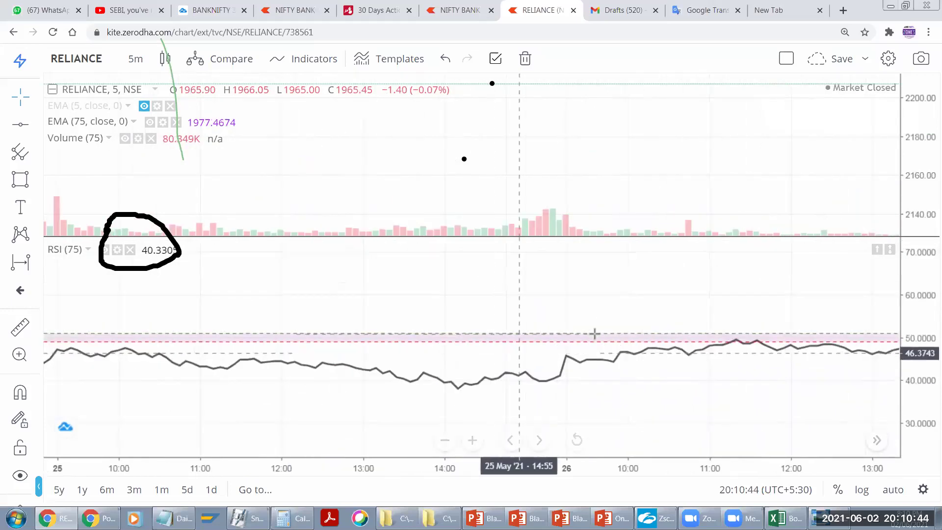
drag(153, 385, 425, 389)
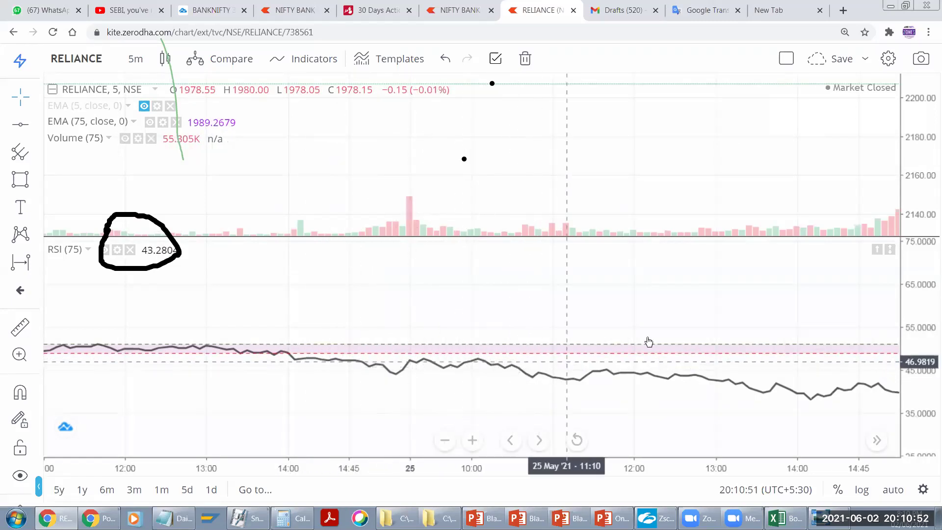
drag(584, 361, 419, 316)
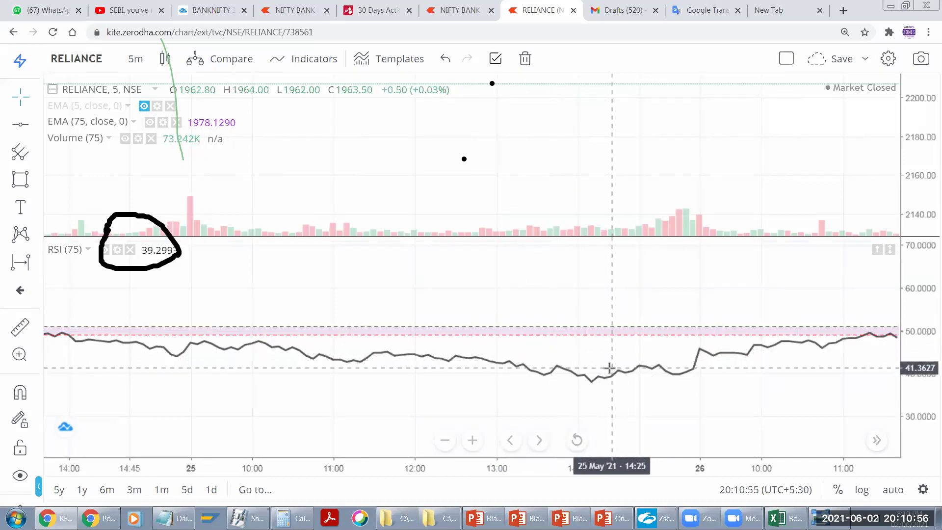
Step: Switch to the PowerPoint deck and highlight the word "bears" on slide 57 about RSI power
click(571, 518)
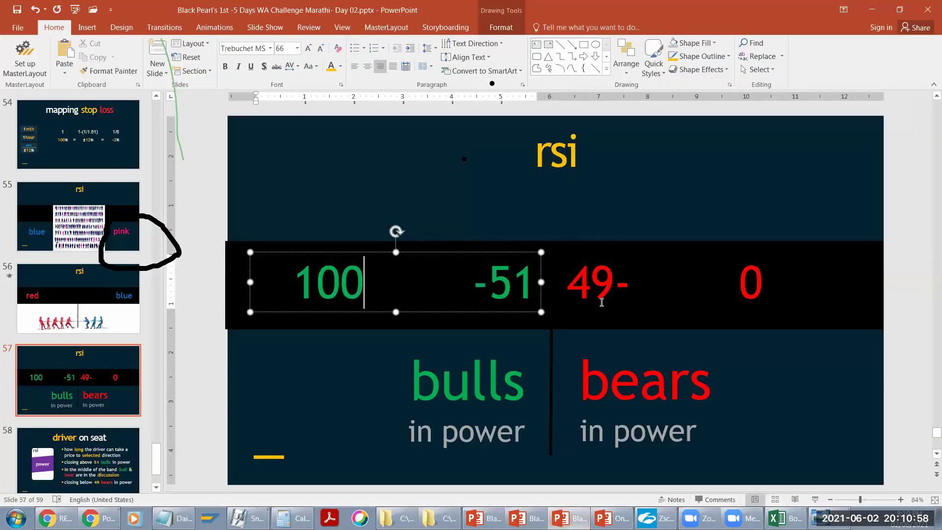
click(580, 386)
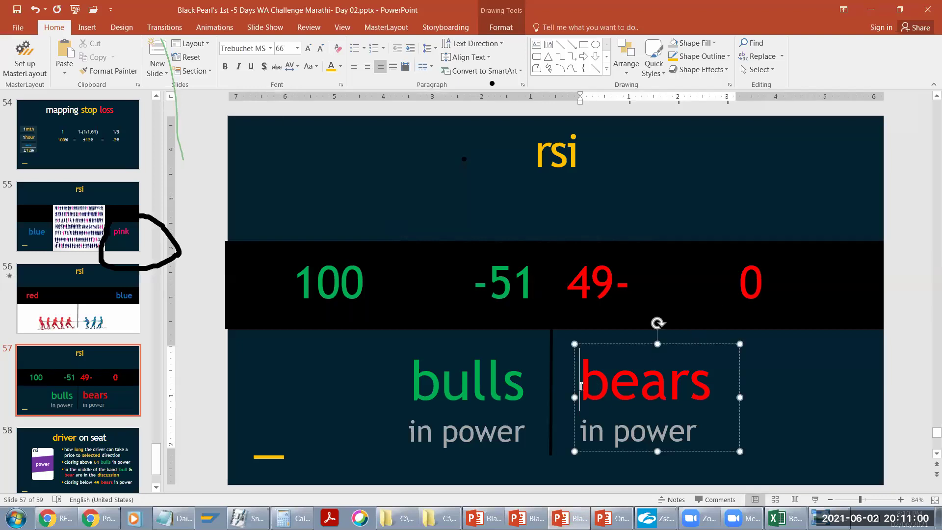
drag(581, 387, 701, 387)
drag(582, 387, 709, 387)
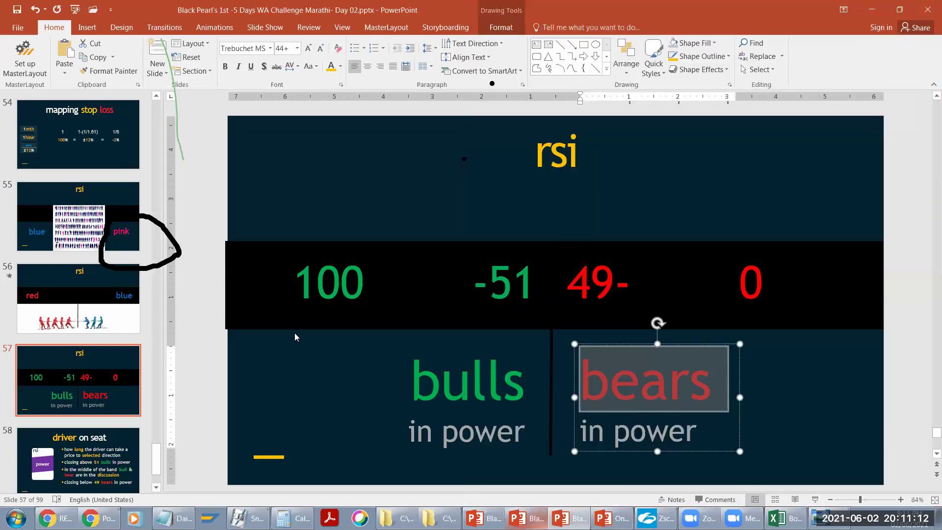
Step: Present slide 13 with the भाजी मार्केट illustration, end the slide show and return to the RELIANCE chart in Chrome
drag(156, 459, 154, 176)
click(85, 300)
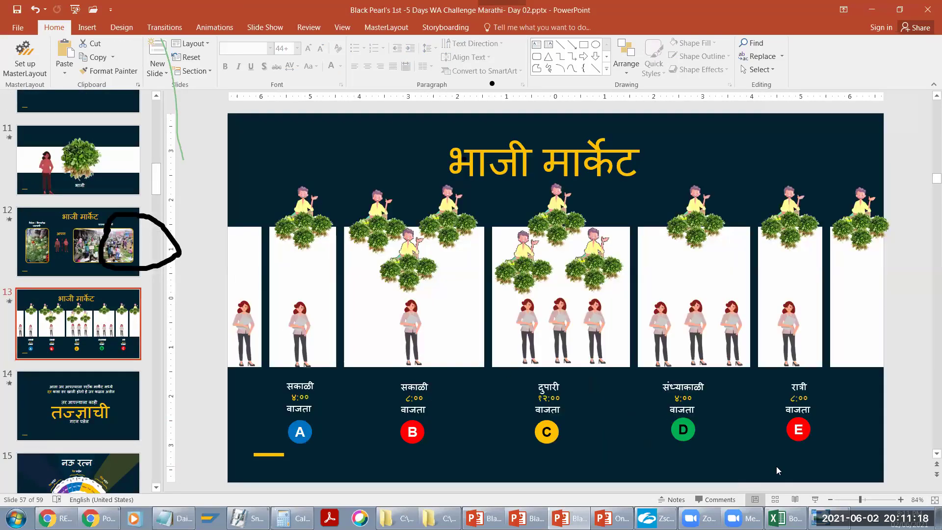
click(815, 499)
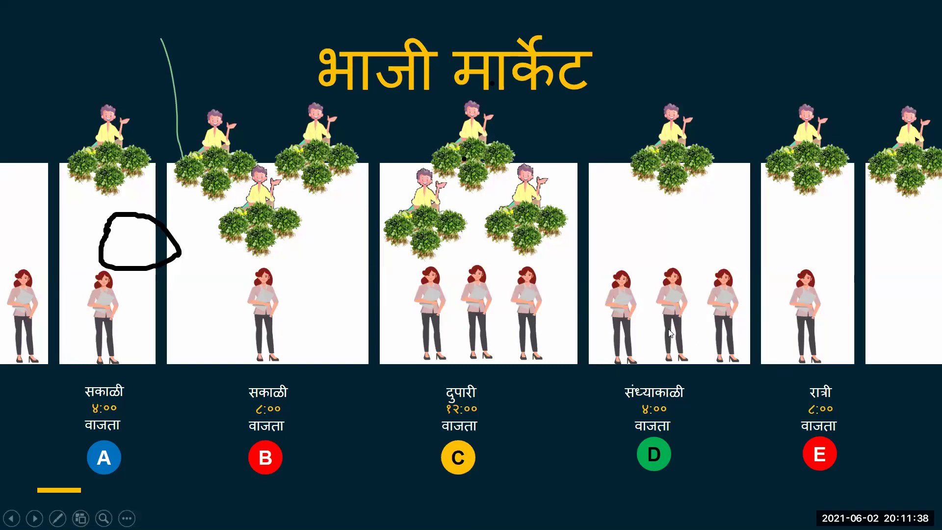
key(Escape)
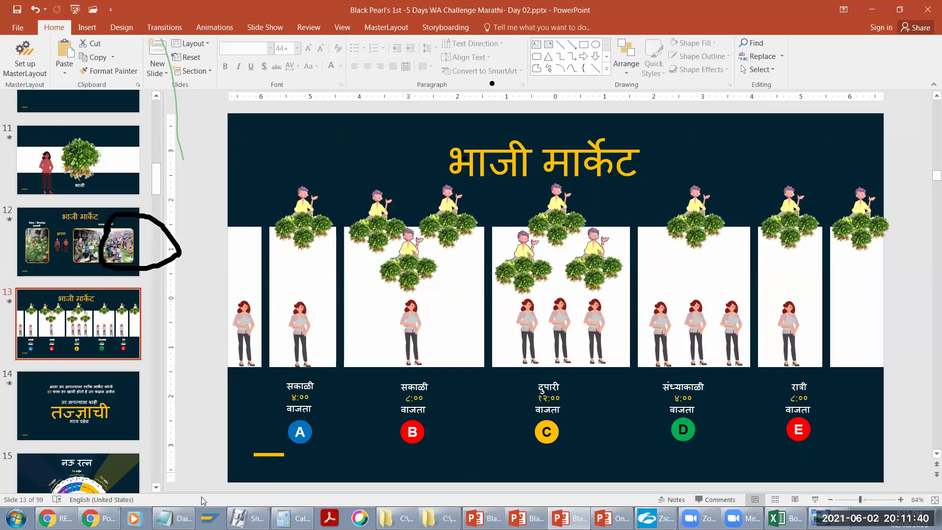
key(alt+Tab)
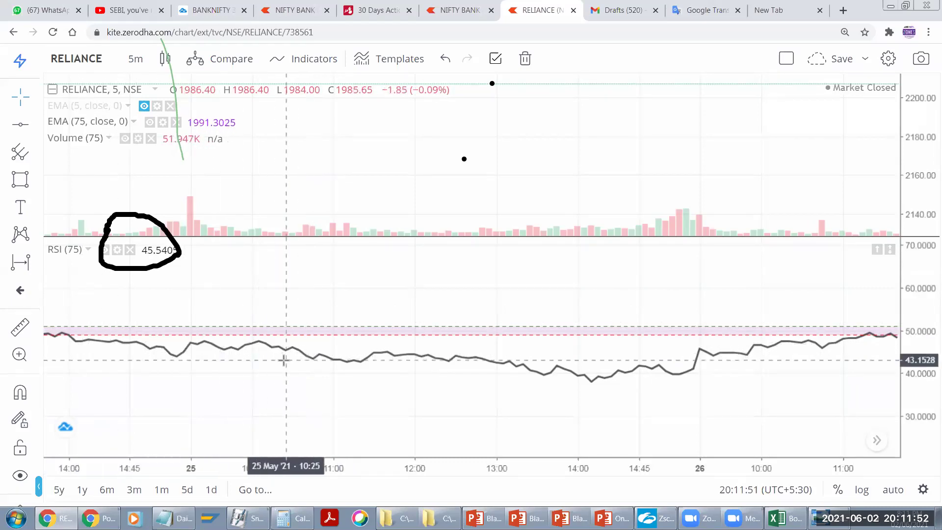
Step: Bring the 24–25 May candles and EMA (75) into view above the RSI and enlarge the price pane to compare them
drag(268, 175, 285, 157)
drag(269, 305, 385, 339)
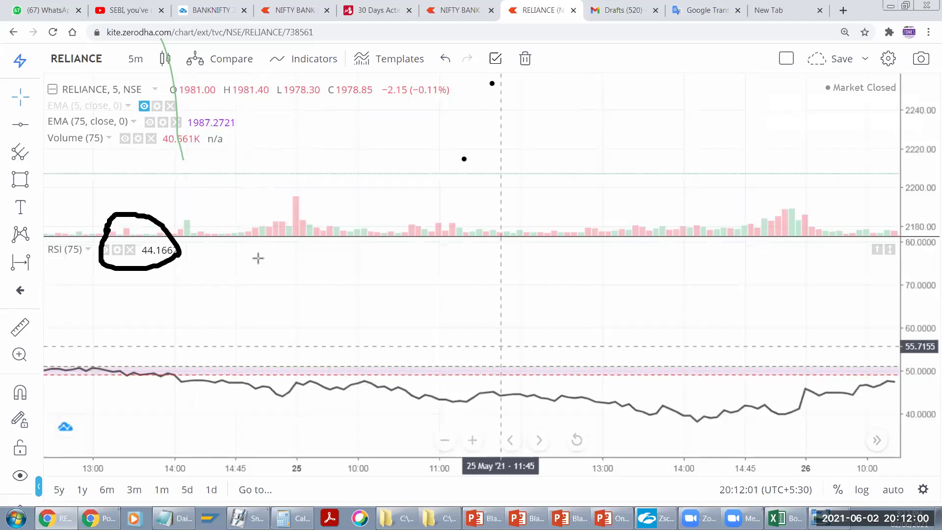
drag(298, 97, 296, 357)
drag(416, 207, 522, 143)
drag(913, 274, 913, 255)
drag(820, 346, 513, 264)
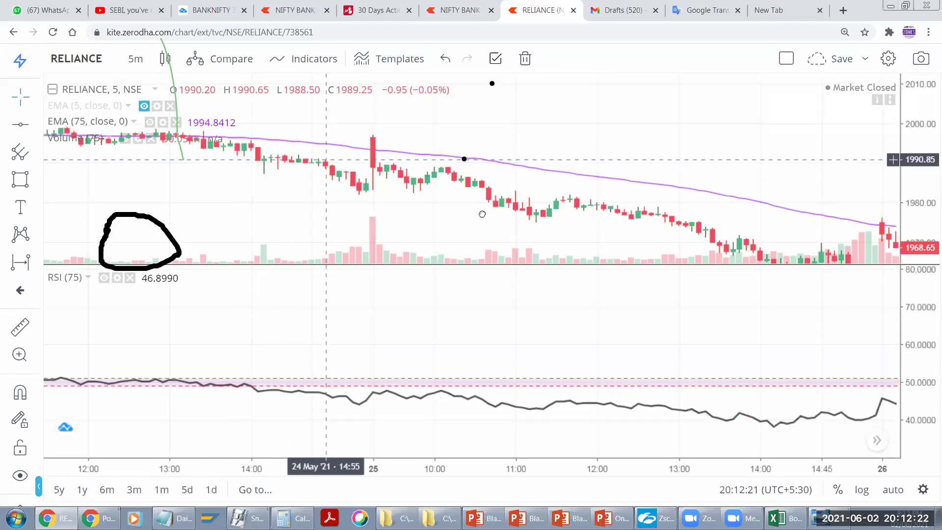
drag(482, 214, 392, 216)
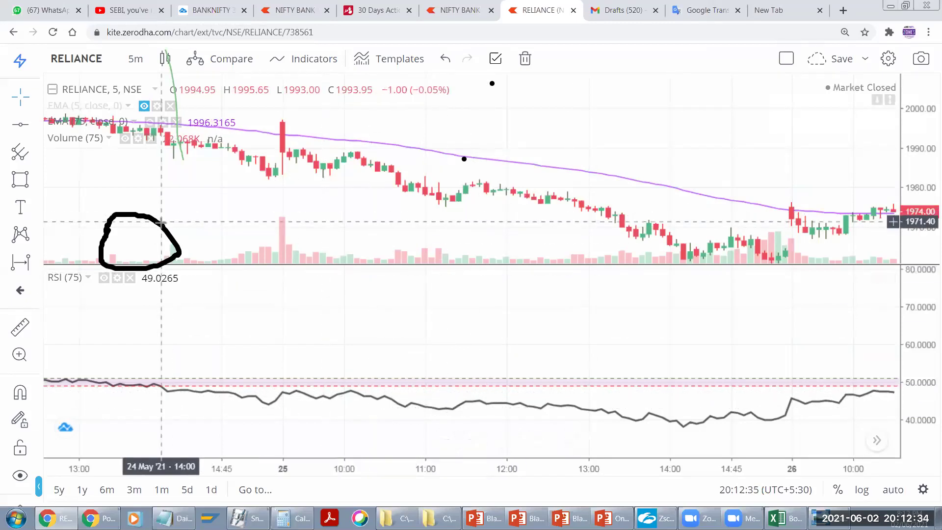
drag(216, 263, 215, 238)
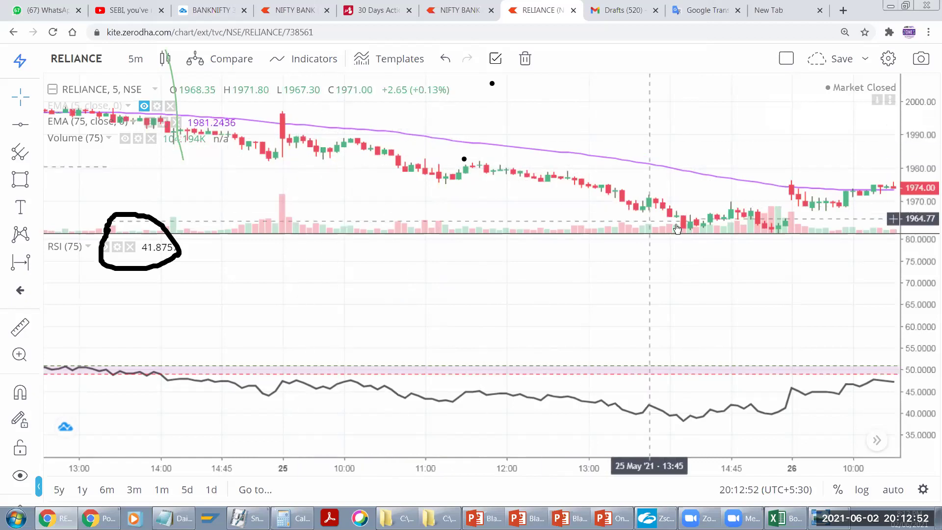
drag(688, 186, 641, 318)
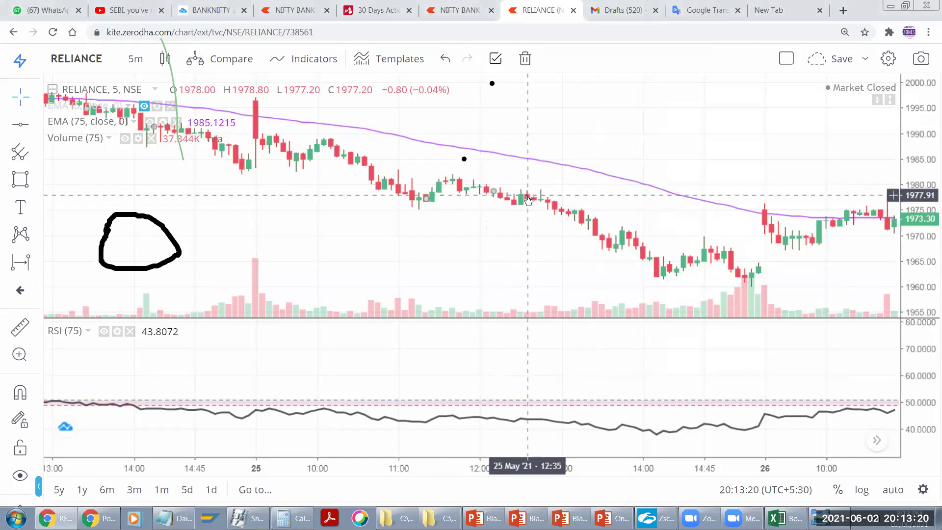
Step: Examine the price candles, EMA (75) and RSI together from 26 May through 31 May
scroll(432, 205, right, 15)
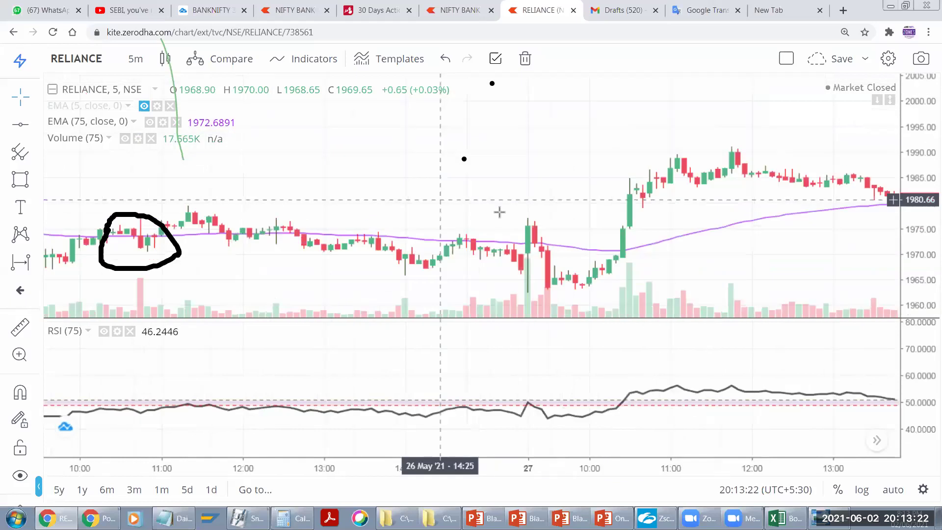
scroll(593, 224, right, 10)
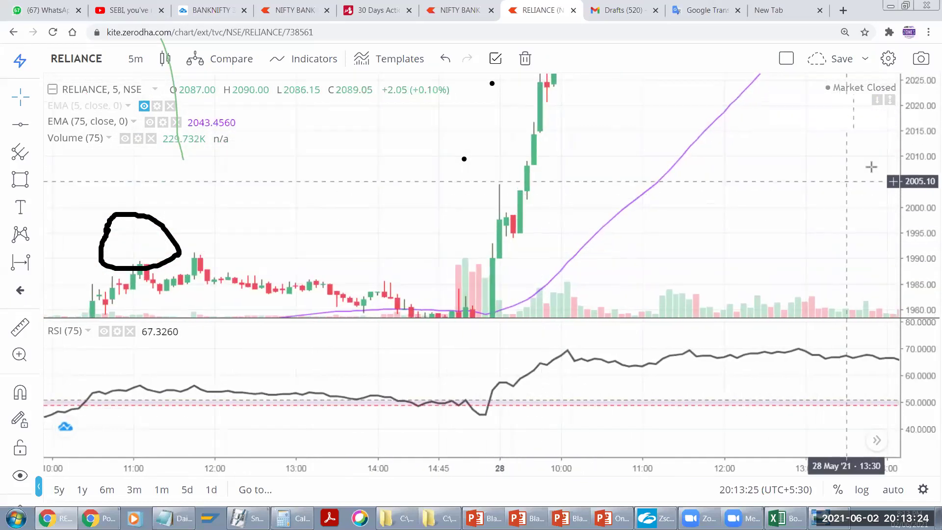
scroll(794, 194, right, 5)
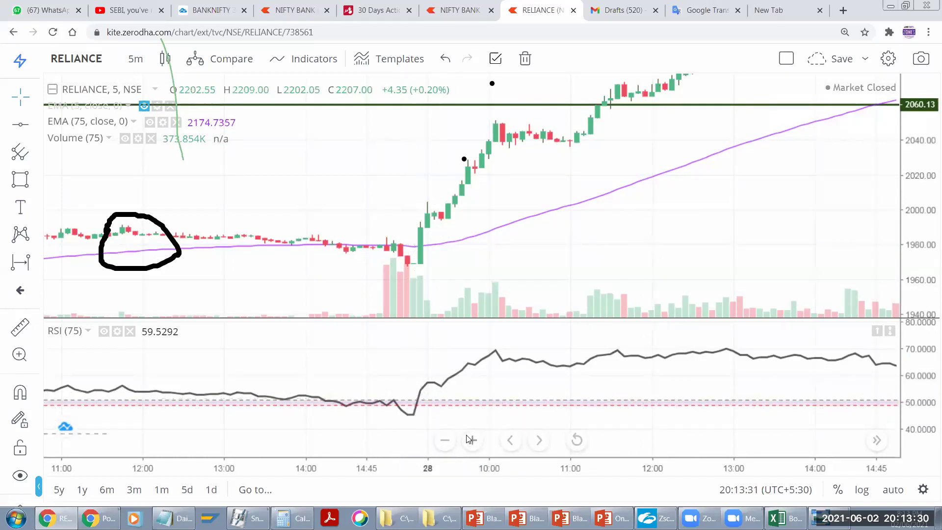
scroll(451, 422, right, 6)
scroll(461, 434, left, 8)
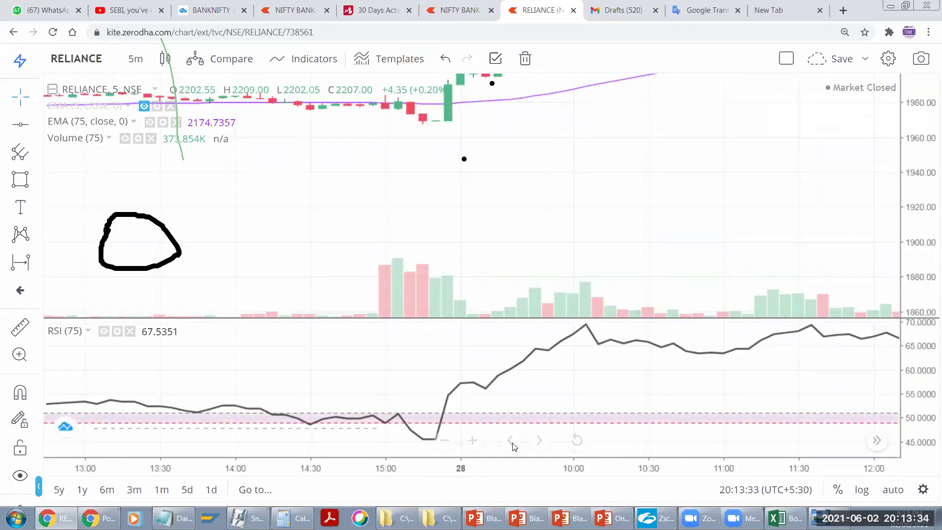
scroll(433, 280, right, 4)
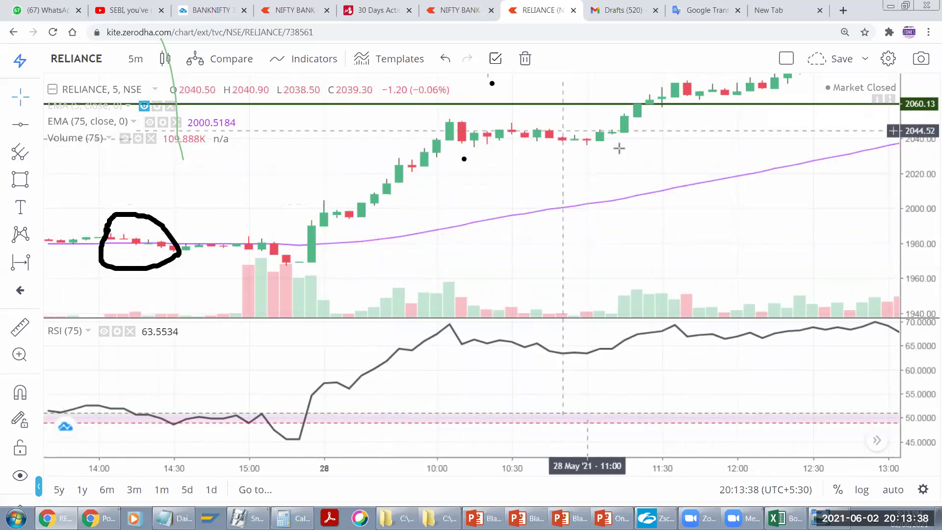
scroll(414, 202, right, 4)
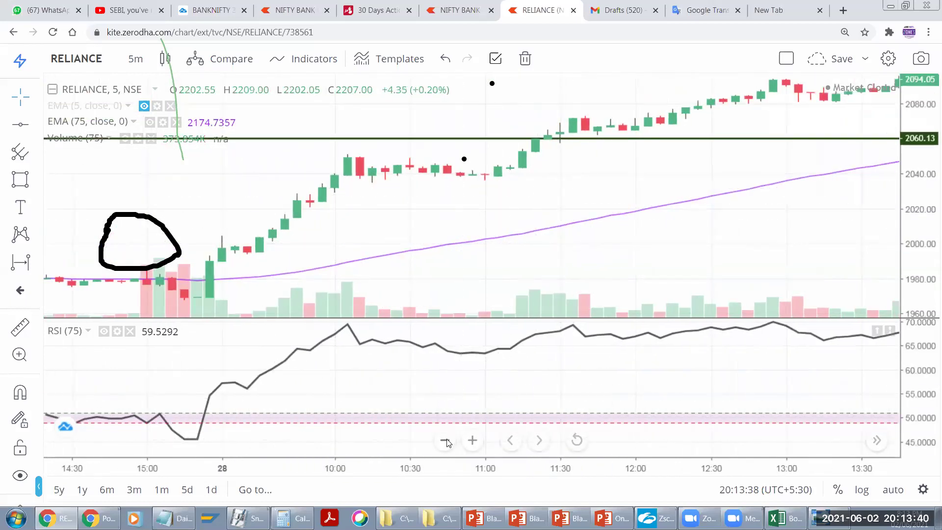
click(445, 441)
scroll(700, 213, right, 6)
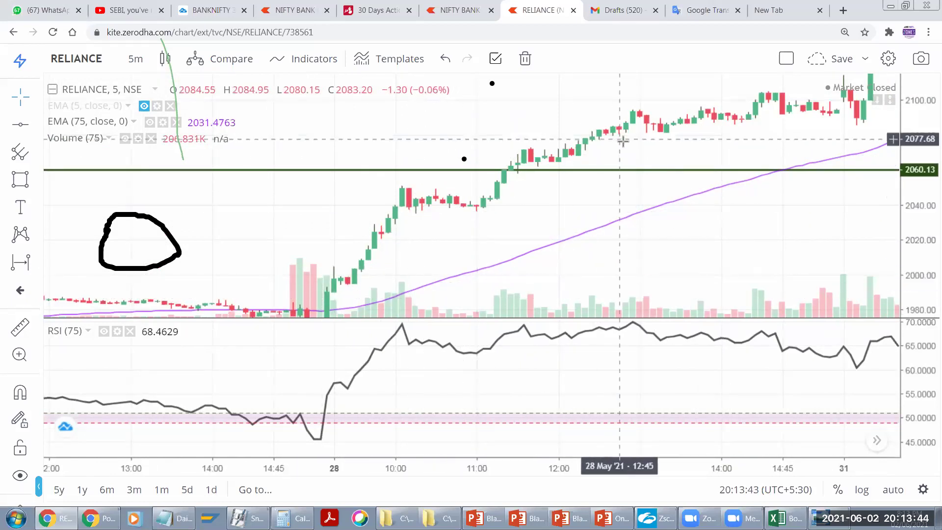
drag(616, 137, 382, 195)
scroll(381, 196, right, 3)
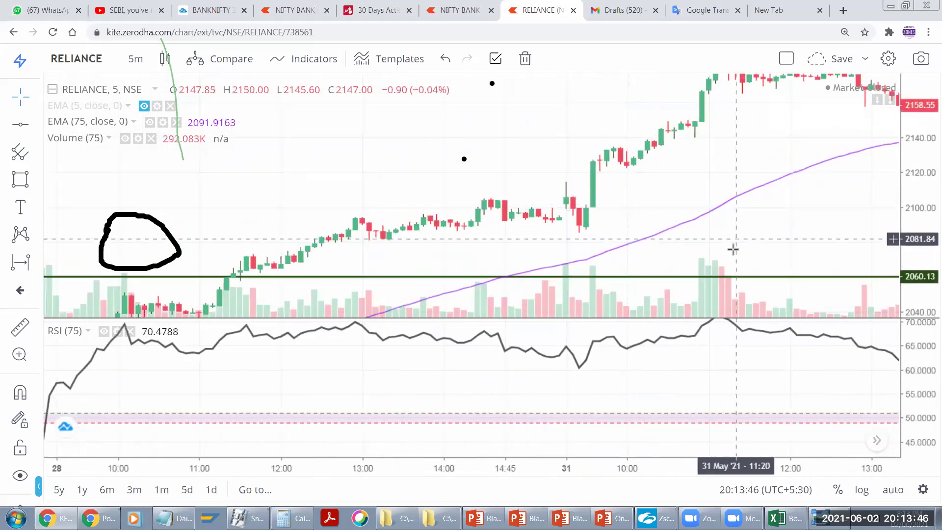
Step: Delete the green horizontal line at 2060.13 and erase all freehand pen marks from the screen
click(731, 277)
key(Delete)
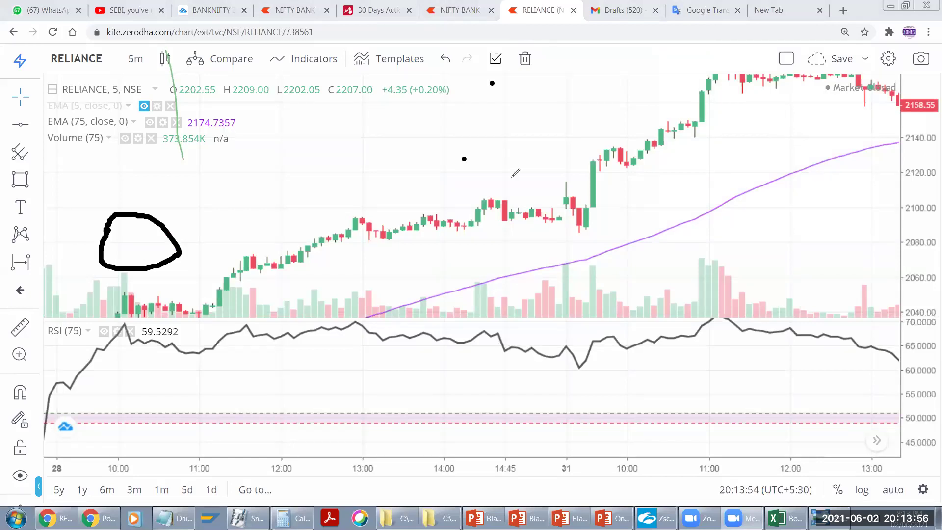
key(e)
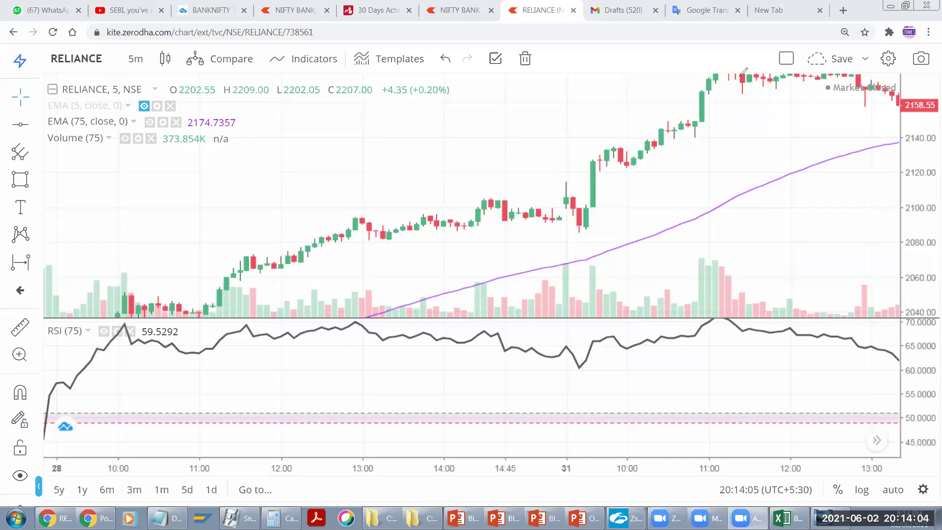
Step: Show more of the chart's time range, from 26 May to 31 May, in one view
click(444, 441)
click(445, 442)
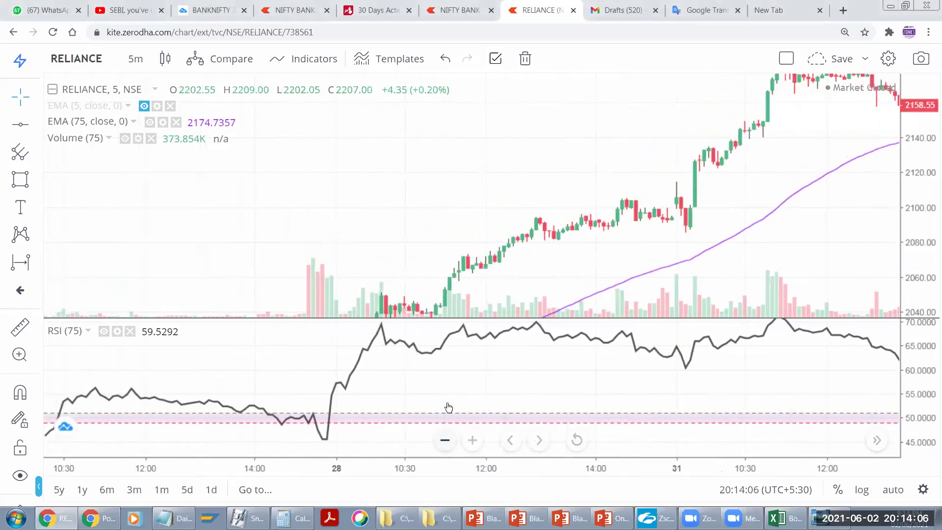
click(444, 442)
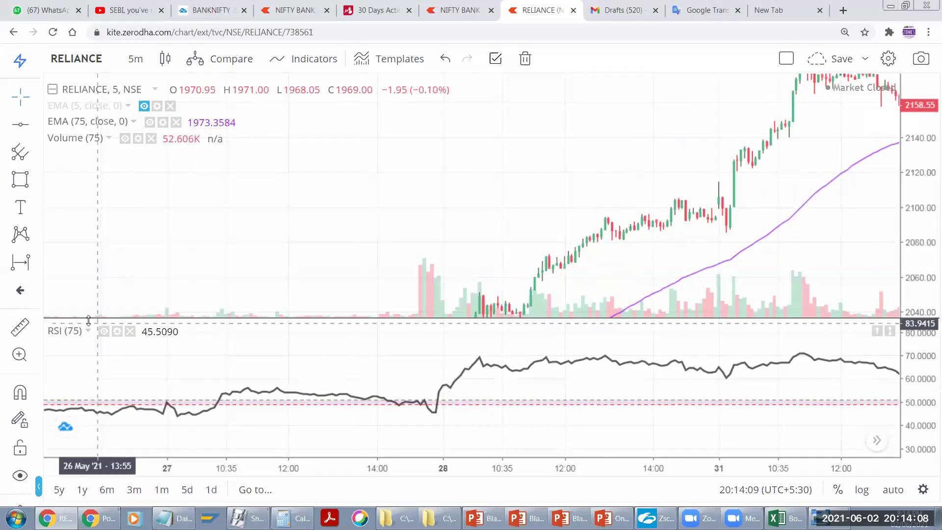
Step: Set the RSI indicator's length to 64 periods
click(116, 331)
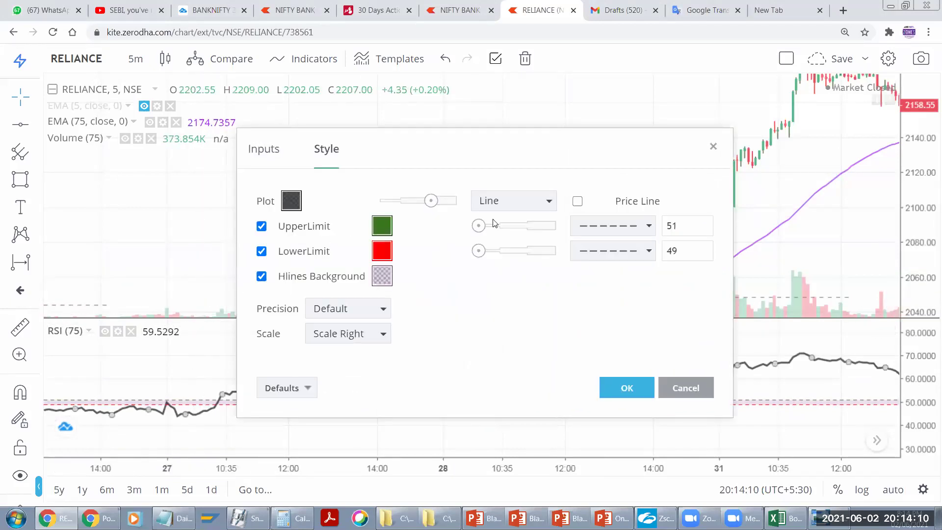
click(276, 162)
click(290, 203)
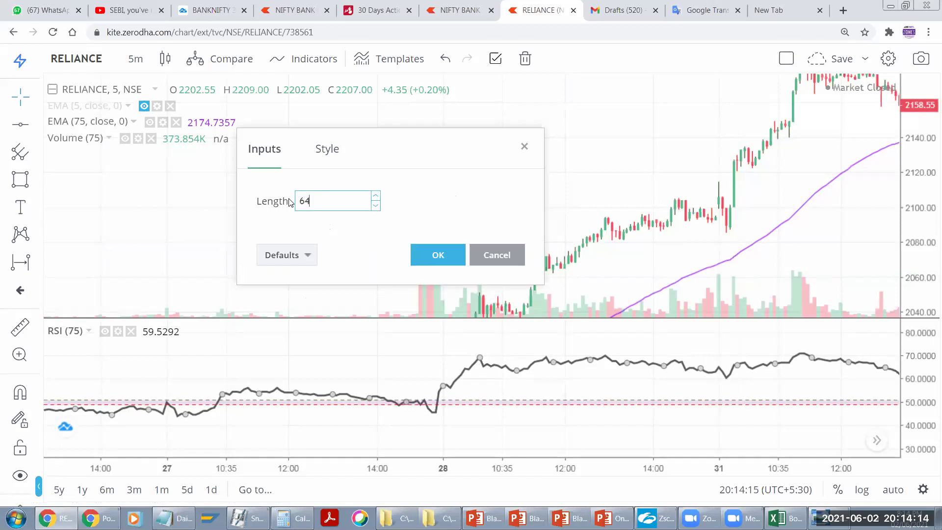
click(442, 255)
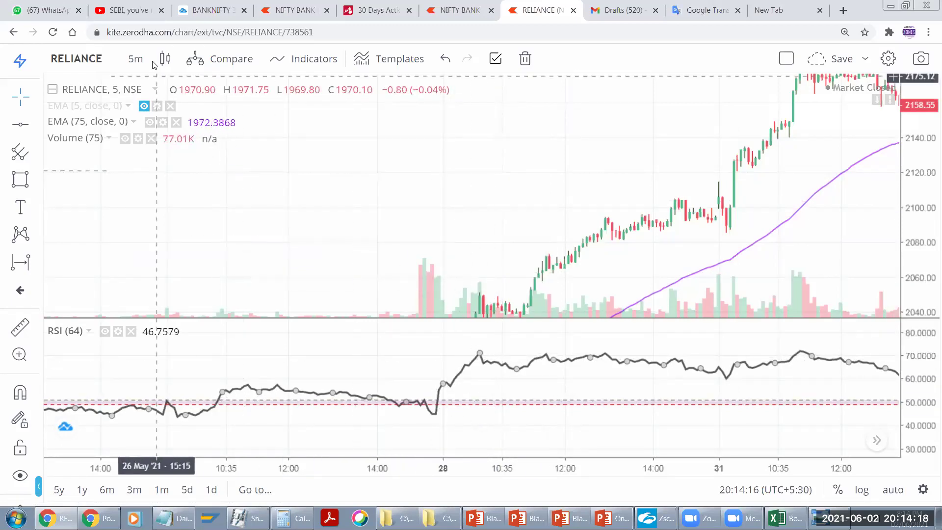
Step: Switch to the Calculator for a quick calculation and close it
key(alt+Tab)
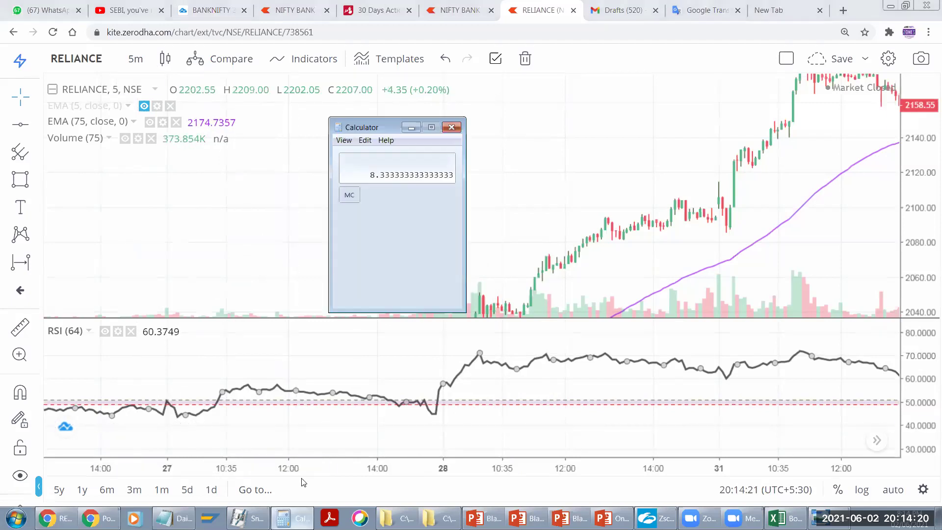
click(398, 257)
click(349, 254)
click(422, 254)
click(458, 128)
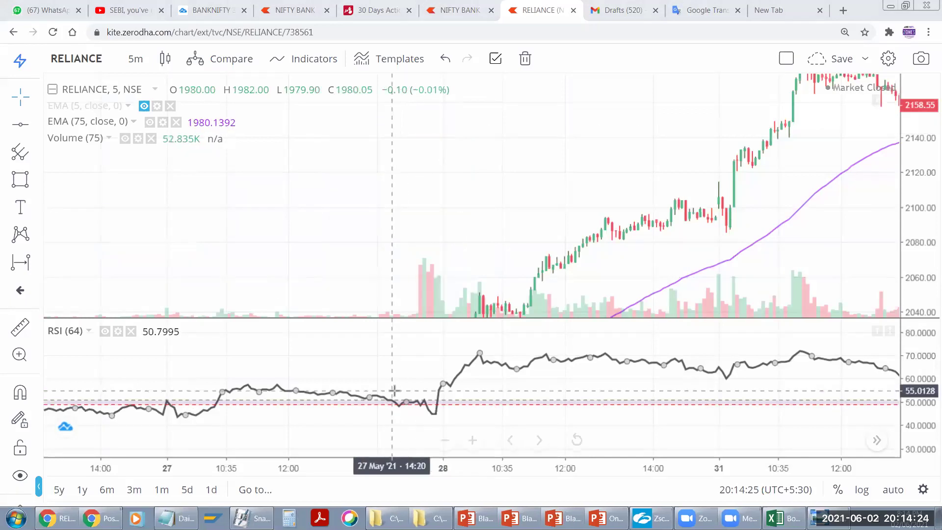
Step: Set the RSI's upper limit to 60 and its lower limit to 40
click(118, 332)
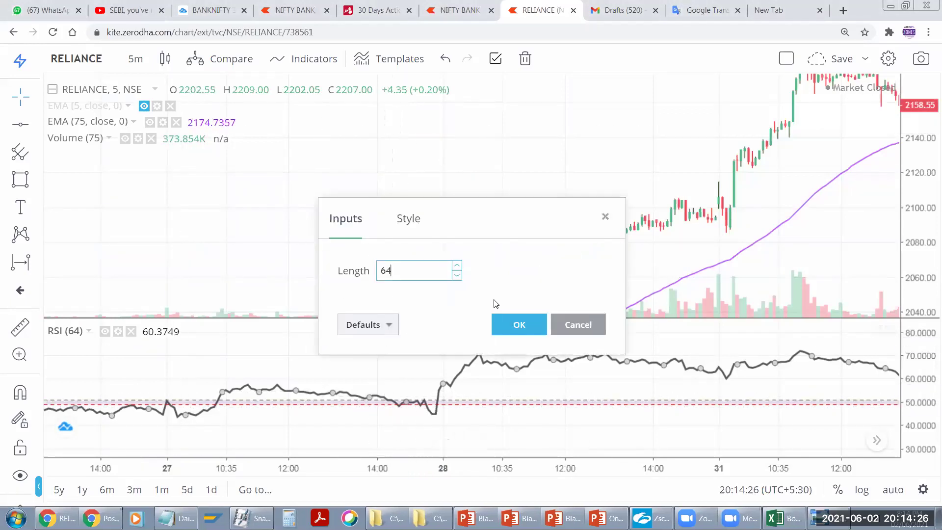
click(407, 217)
click(757, 294)
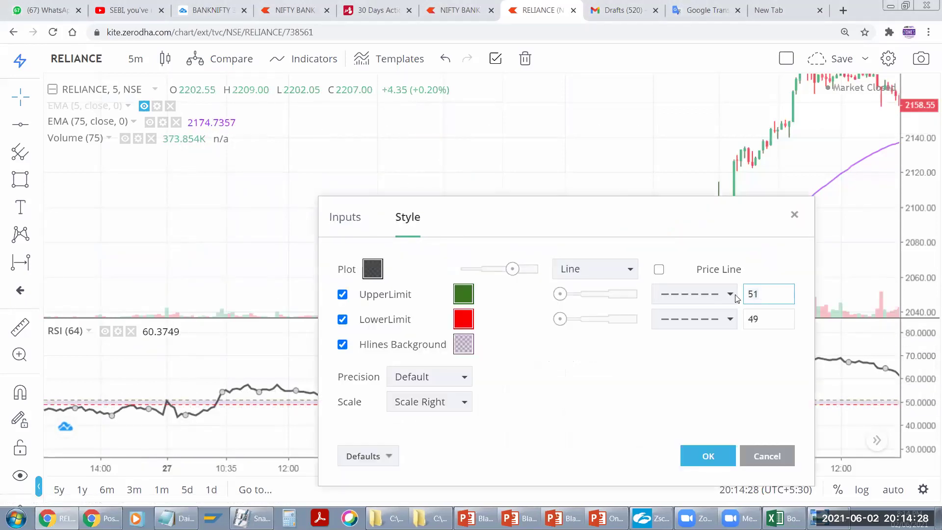
click(746, 320)
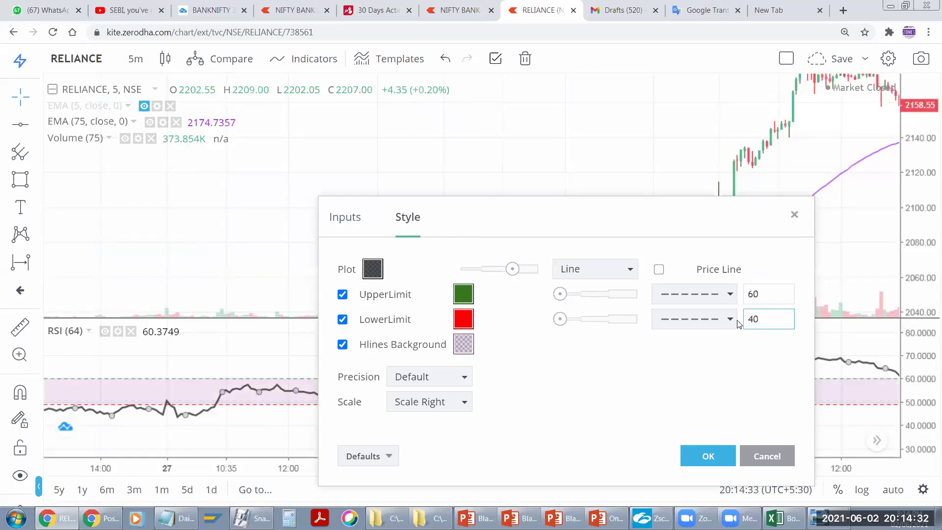
text(0)
click(707, 456)
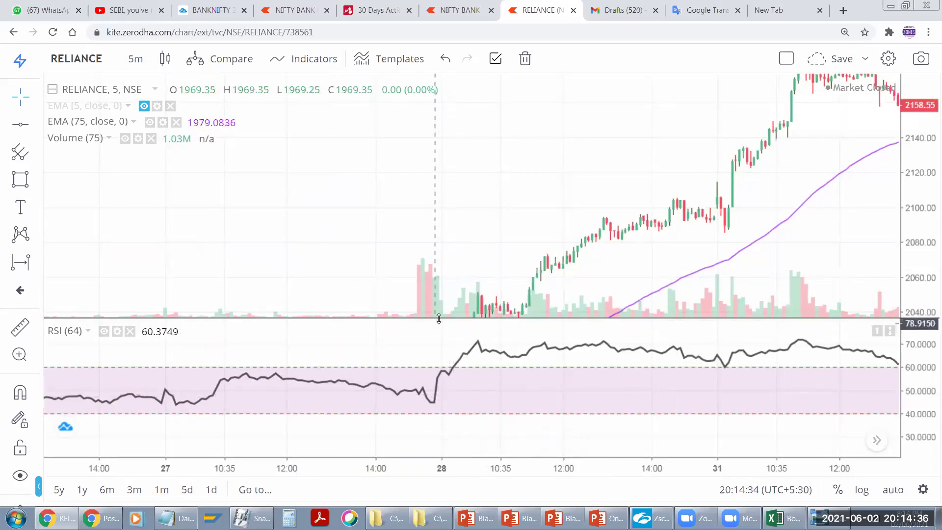
Step: Show the candles and EMA (75) from 27 May to 1 June, with the RSI scale compressed to cover 0 to 100
drag(438, 317, 438, 265)
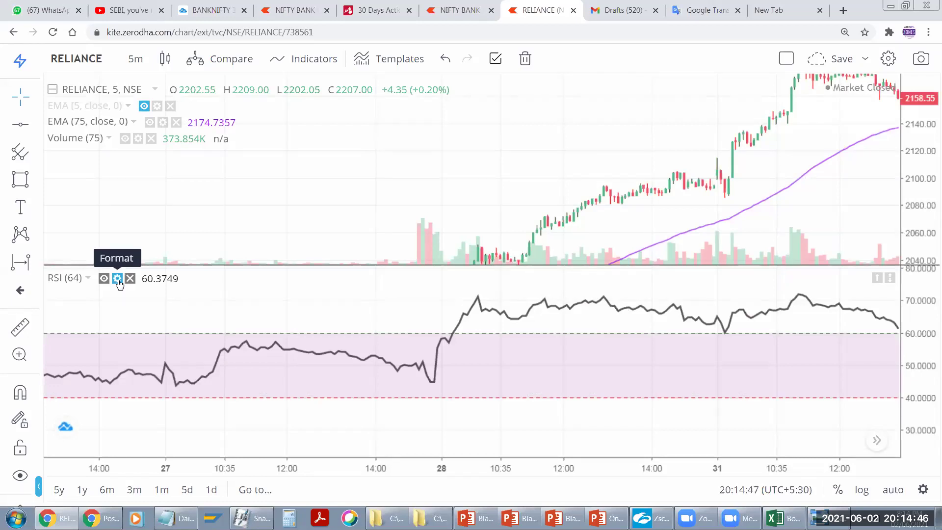
scroll(748, 156, right, 3)
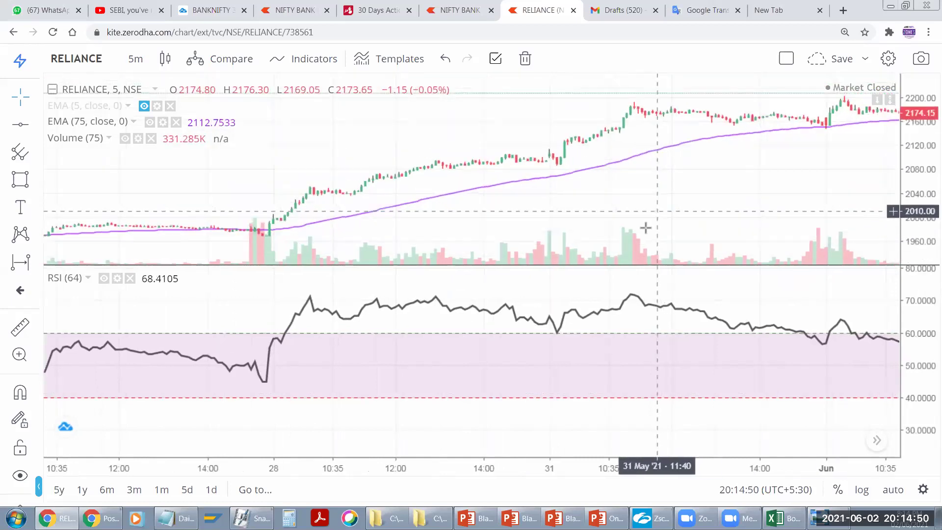
drag(914, 363, 914, 401)
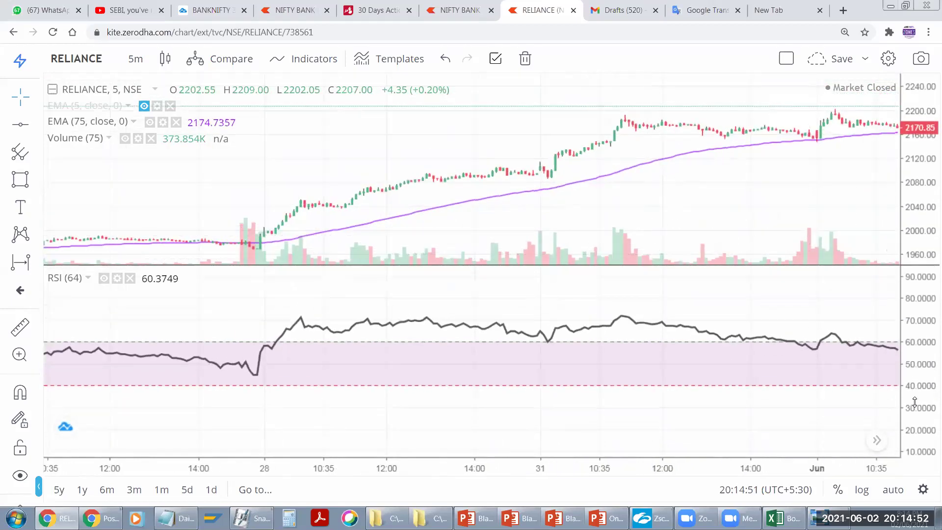
drag(616, 266, 591, 318)
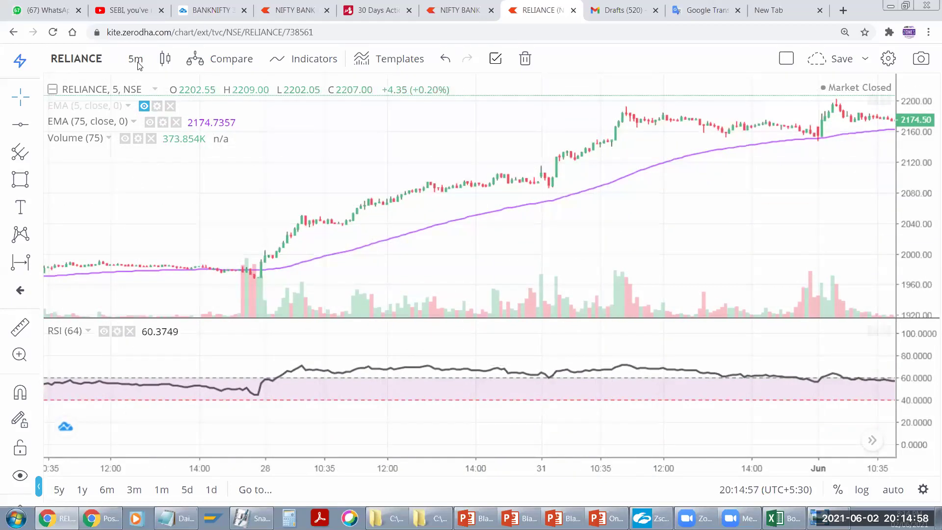
Step: Switch to the One Trade Away Challenge road map presentation in PowerPoint and display slide 16 with the tf, ema and rsi base cards
mouse_move(480, 441)
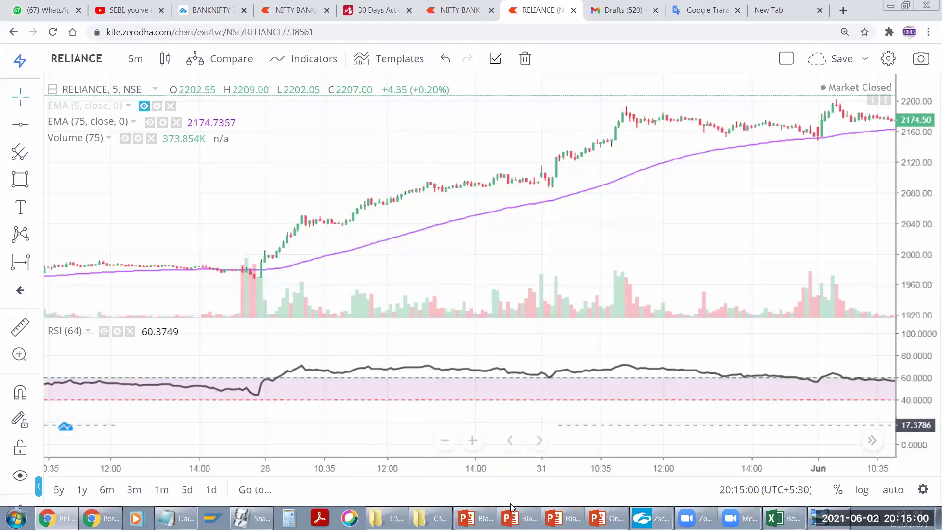
click(605, 518)
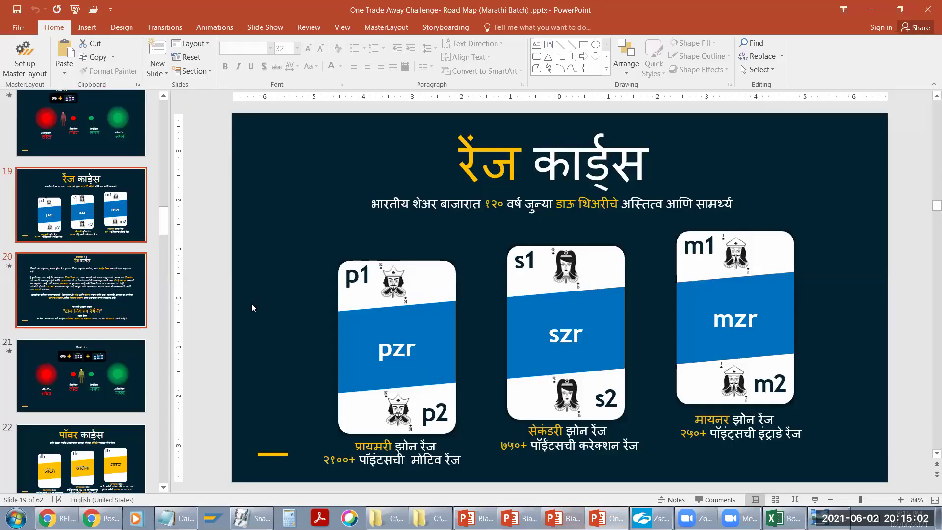
drag(163, 228, 166, 204)
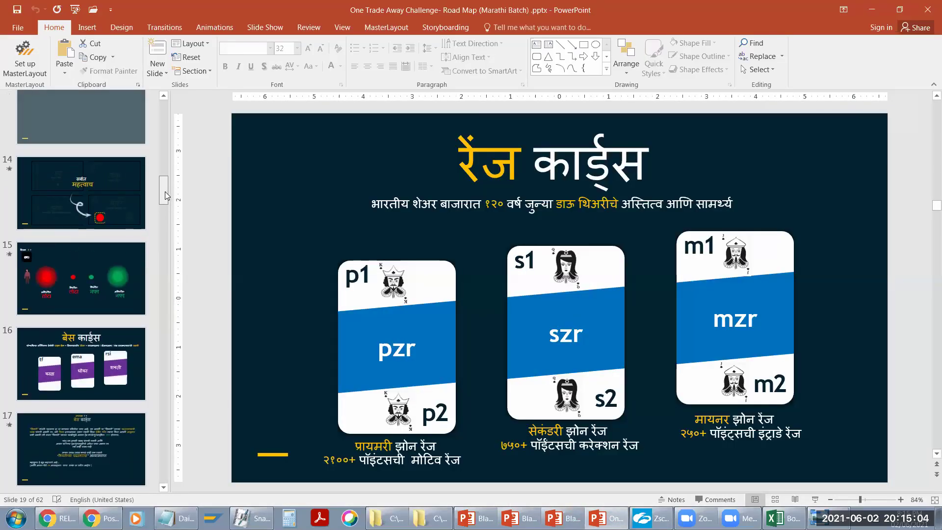
scroll(166, 205, up, 2)
click(126, 401)
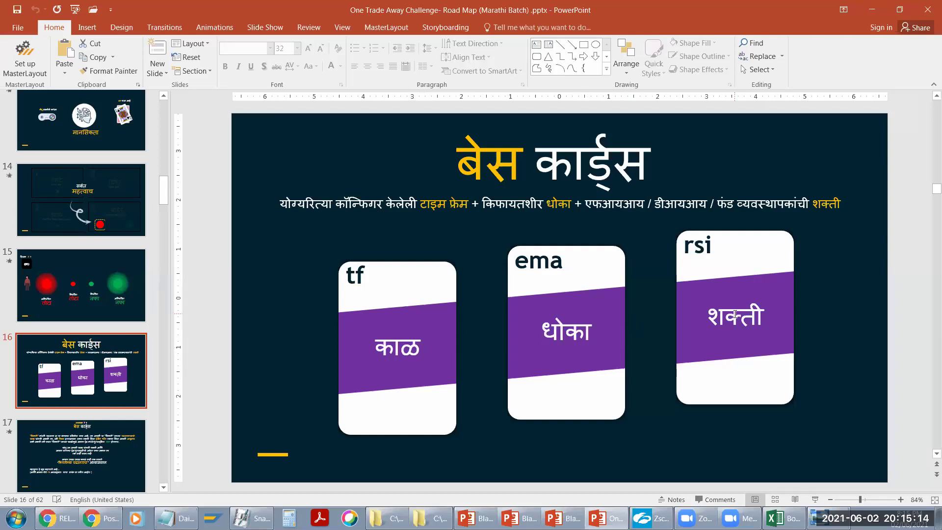
Step: Return to the RELIANCE chart in Chrome and set the RSI indicator's length to 75 periods
click(102, 518)
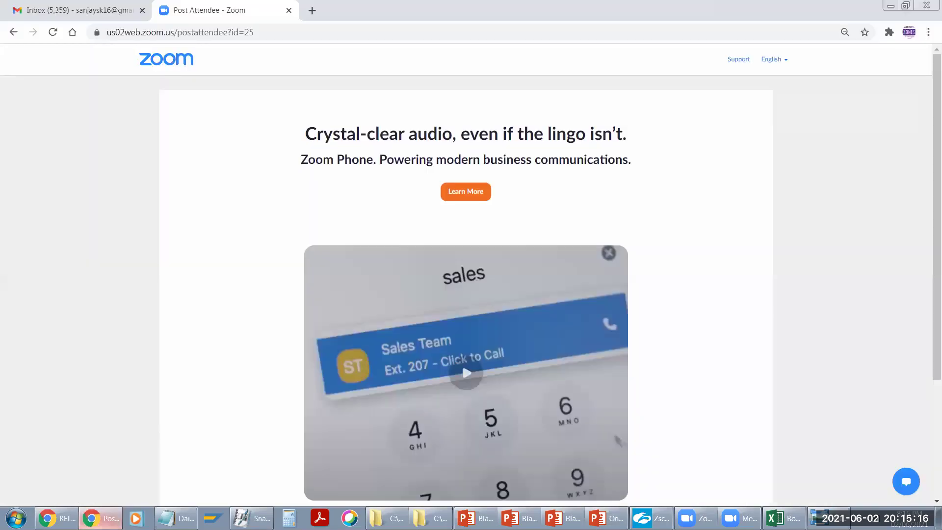
click(56, 517)
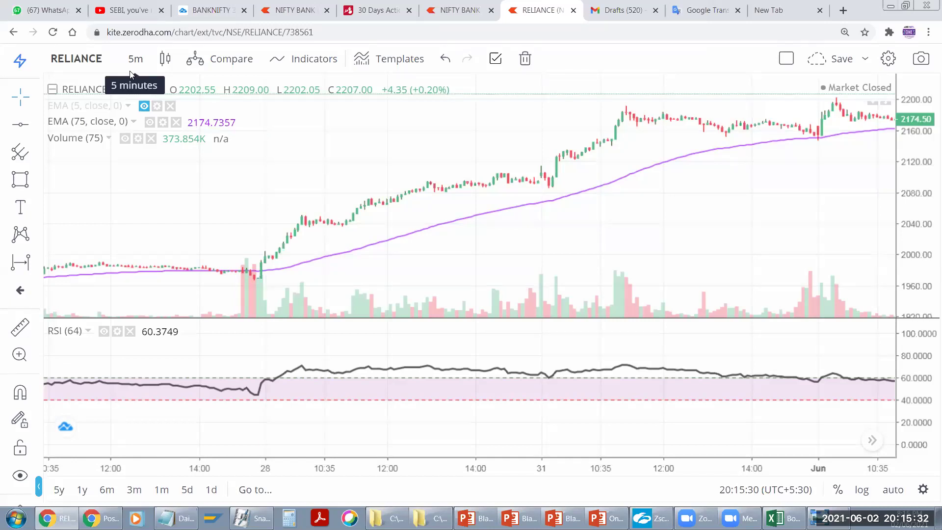
click(117, 332)
click(277, 162)
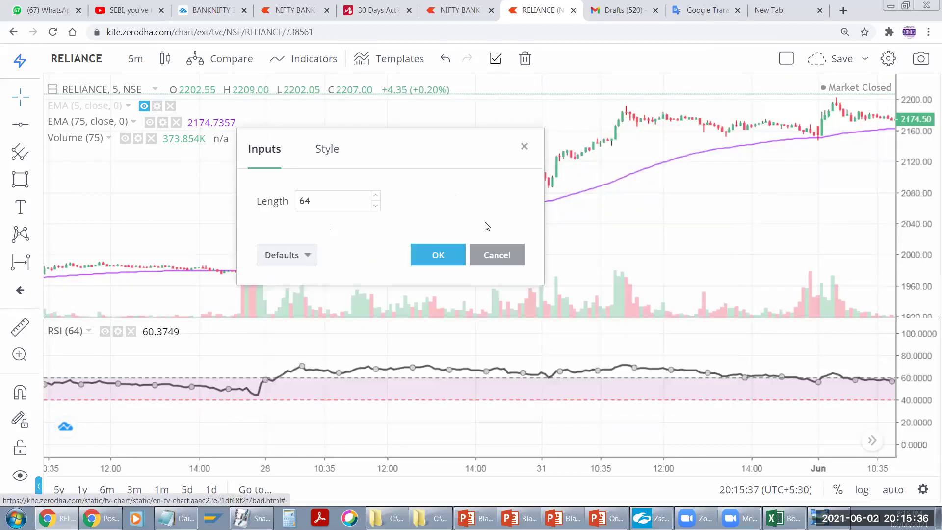
click(321, 203)
key(BackSpace)
key(BackSpace)
text(75)
click(437, 254)
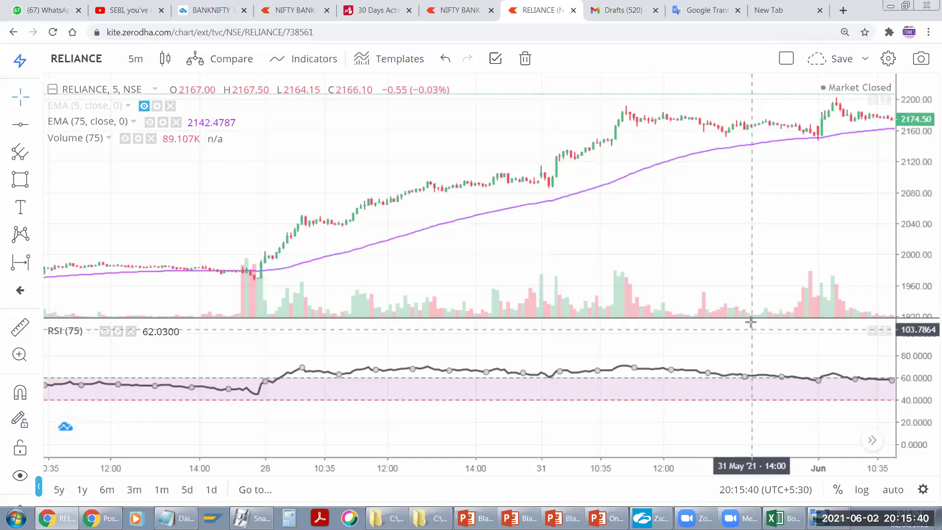
Step: Enlarge the candles and circle in black the EMA label, its current value, the RSI (75) label and the RSI value
drag(751, 320, 748, 310)
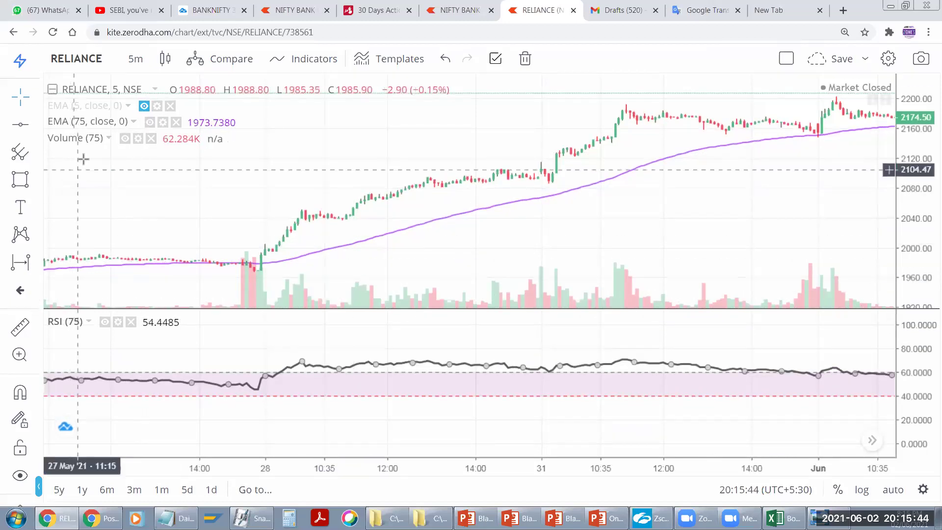
drag(245, 202, 267, 198)
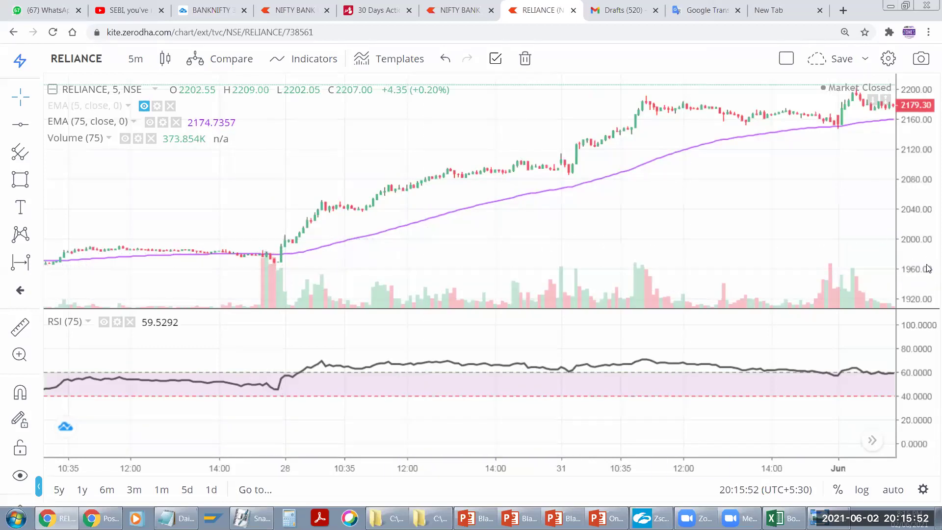
drag(927, 268, 921, 212)
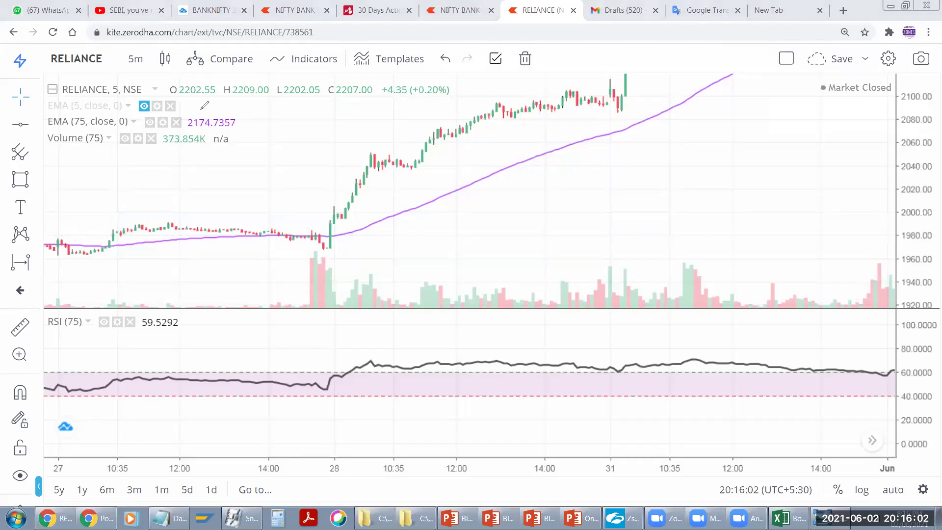
mouse_move(186, 108)
mouse_down()
mouse_move(235, 146)
mouse_move(209, 105)
mouse_move(196, 107)
mouse_up()
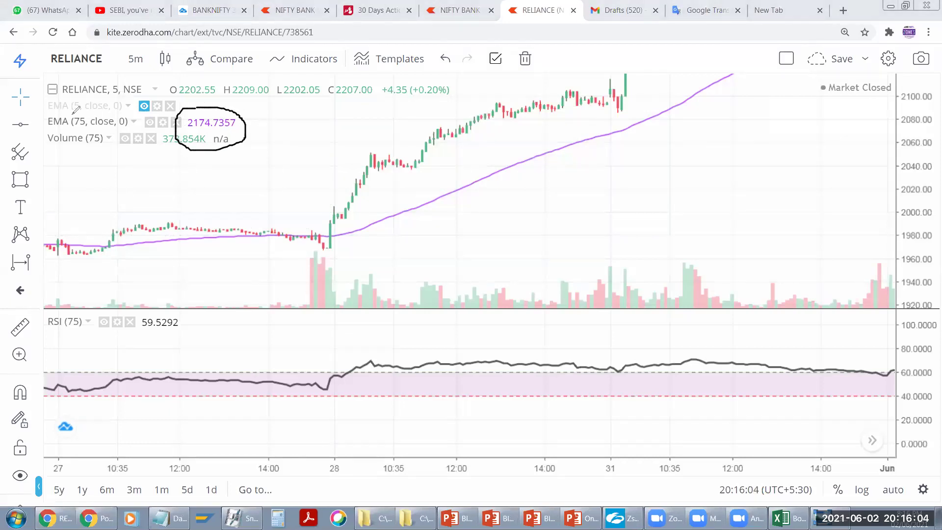
mouse_move(51, 111)
mouse_down()
mouse_move(47, 129)
mouse_move(74, 118)
mouse_up()
mouse_move(72, 300)
mouse_down()
mouse_move(46, 320)
mouse_move(88, 312)
mouse_move(73, 300)
mouse_up()
mouse_move(156, 312)
mouse_down()
mouse_move(131, 328)
mouse_move(162, 318)
mouse_move(148, 310)
mouse_up()
Step: Try linking the EMA's 75 period to the circled 5m interval in black pen, and undo those marks
mouse_move(123, 54)
mouse_down()
mouse_move(156, 54)
mouse_move(119, 71)
mouse_up()
mouse_move(72, 114)
mouse_down()
mouse_move(92, 114)
mouse_move(74, 125)
mouse_move(133, 63)
mouse_up()
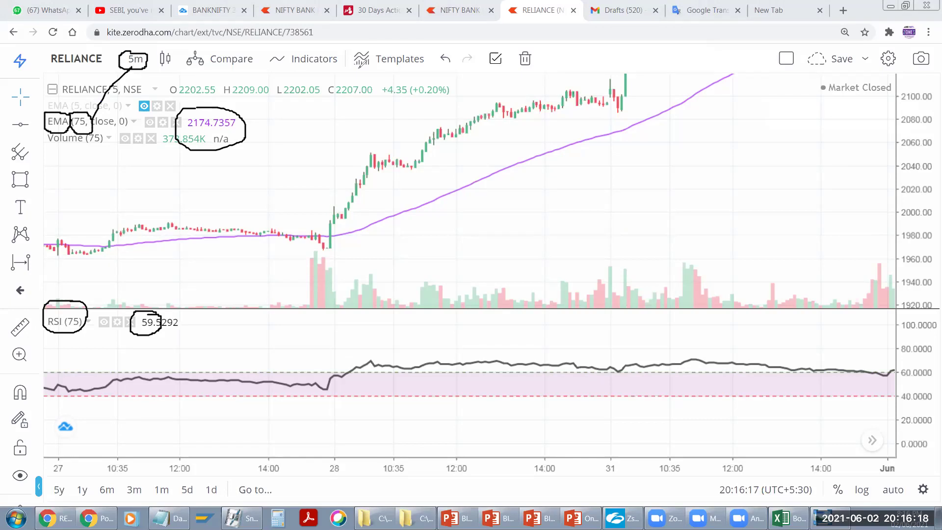
key(ctrl+z)
key(ctrl+z)
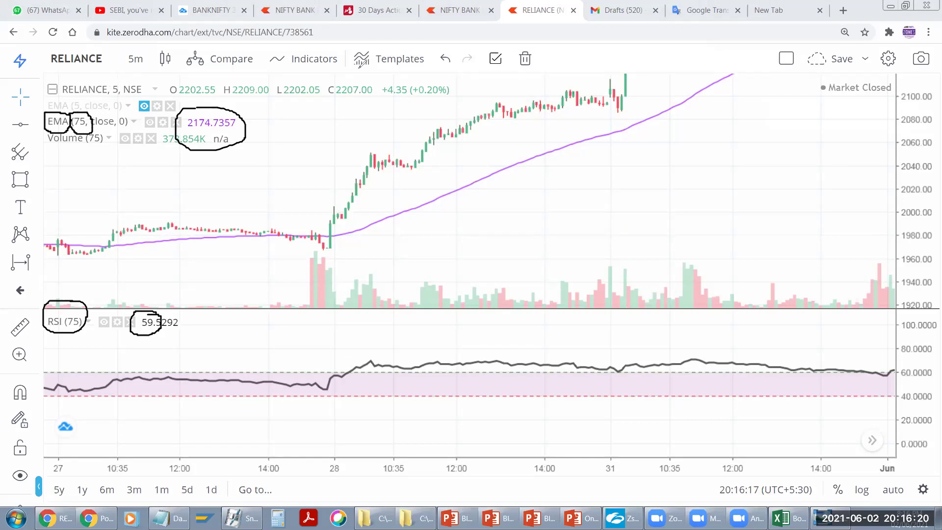
key(ctrl+z)
Step: Circle the 5m interval and the 75 periods of the EMA and RSI in red, linking the EMA period to 5m
mouse_move(143, 49)
mouse_down()
mouse_move(114, 65)
mouse_move(152, 74)
mouse_move(139, 48)
mouse_up()
mouse_move(75, 105)
mouse_down()
mouse_move(72, 119)
mouse_move(88, 105)
mouse_move(76, 103)
mouse_up()
mouse_move(79, 304)
mouse_down()
mouse_move(69, 323)
mouse_move(91, 316)
mouse_move(76, 305)
mouse_up()
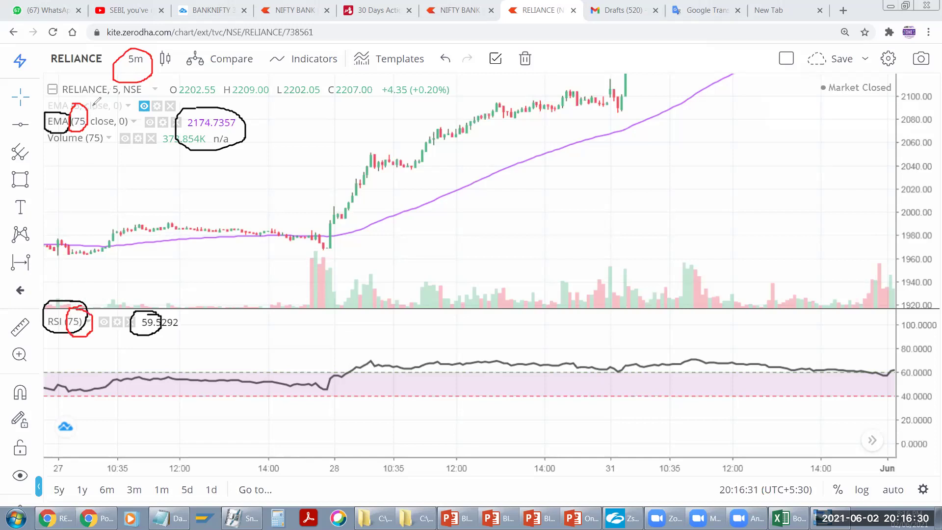
drag(90, 105, 122, 75)
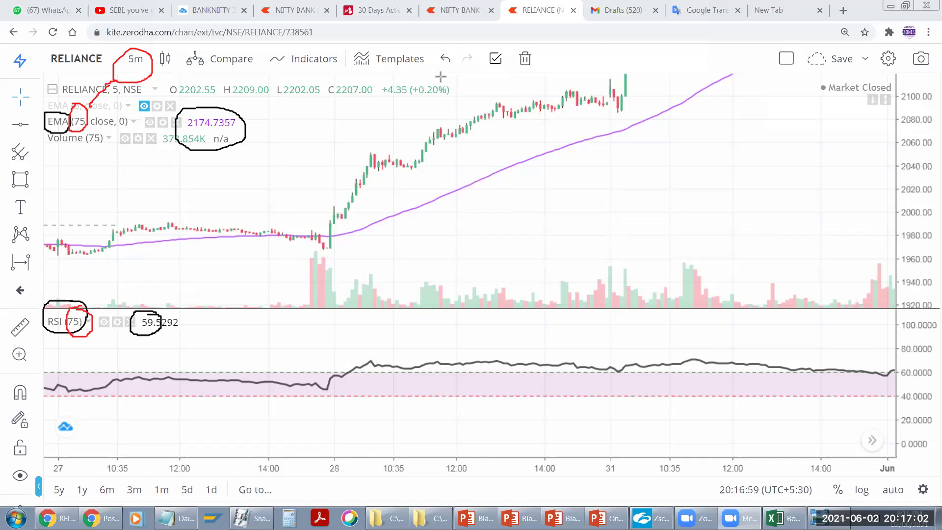
Step: Mark the EMA value with a circled 1 and the RSI value with a circled 2 in blue pen
drag(170, 169, 171, 157)
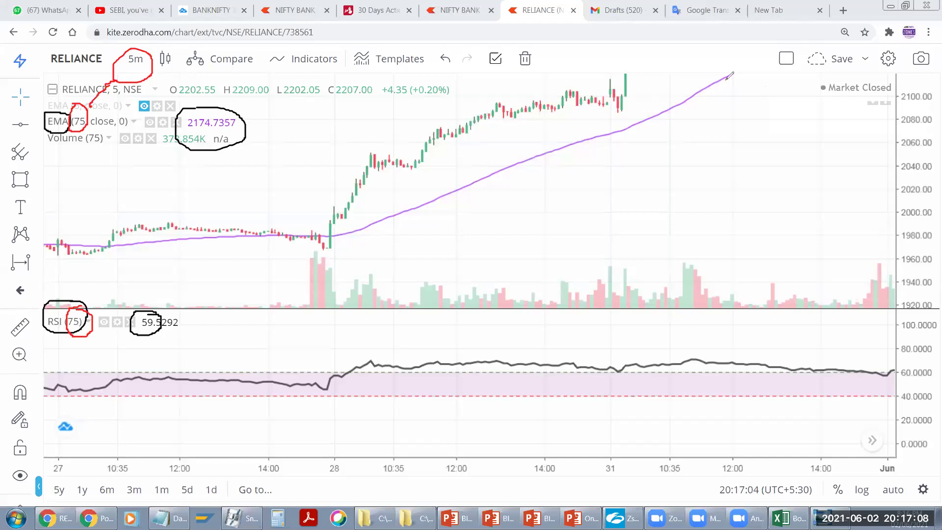
mouse_move(195, 150)
mouse_down()
mouse_move(195, 174)
mouse_move(179, 167)
mouse_move(209, 157)
mouse_move(192, 144)
mouse_up()
mouse_move(169, 300)
mouse_down()
mouse_move(167, 310)
mouse_move(183, 306)
mouse_move(164, 325)
mouse_move(176, 282)
mouse_up()
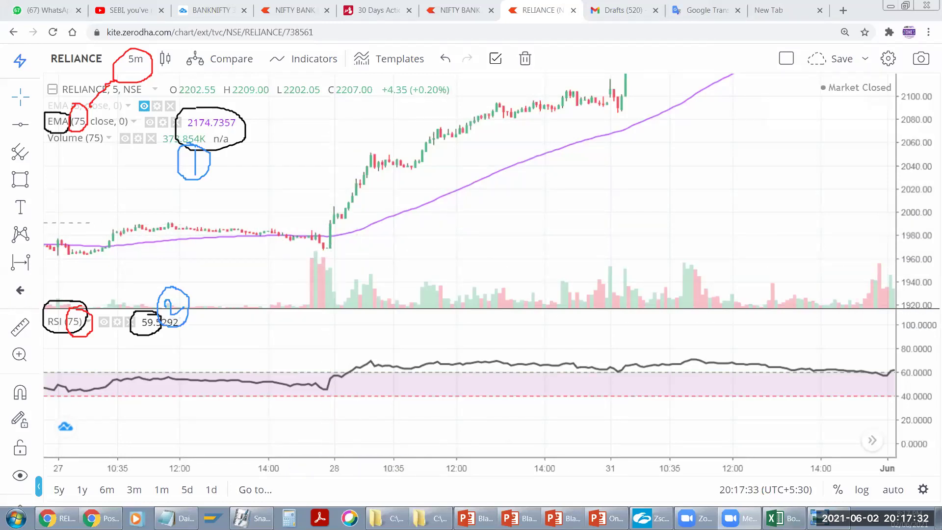
Step: Switch to Excel, enter 1990 in AH13 and 1979 in AH14 to compute their difference in AH15, and return to the RELIANCE chart
key(alt+Tab)
click(441, 387)
text(19)
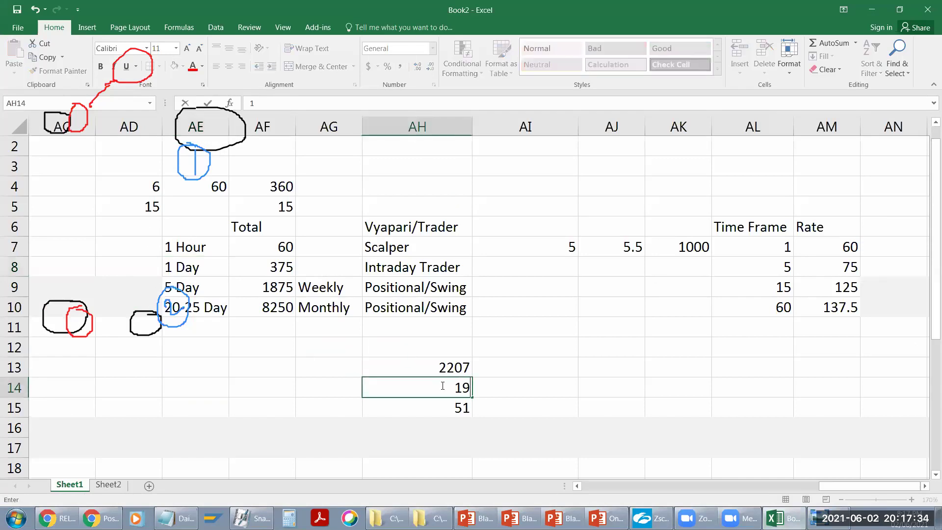
text(79)
click(453, 371)
text(1990)
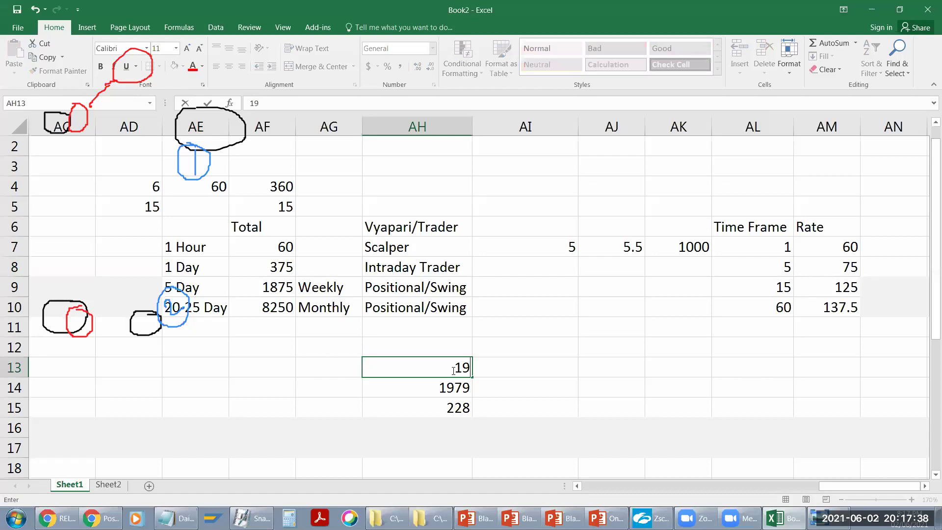
key(Return)
key(Return)
key(Return)
click(455, 411)
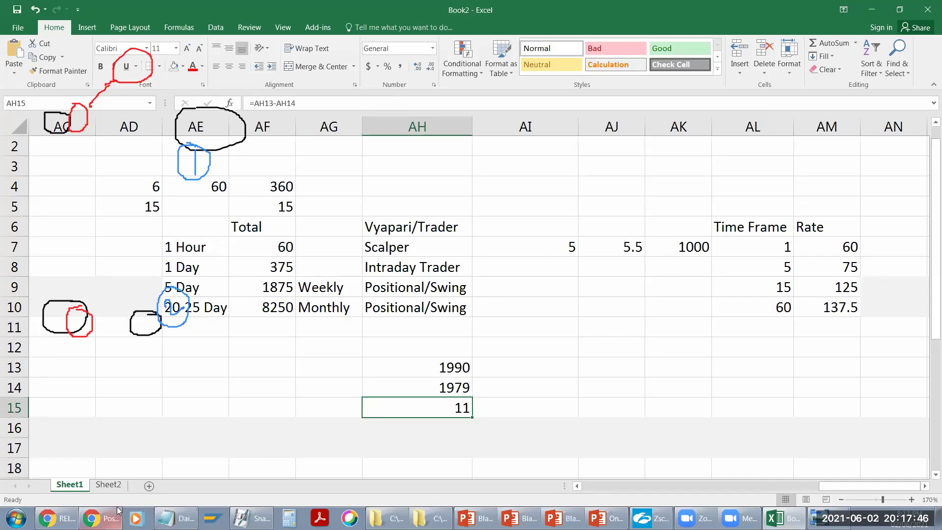
click(57, 518)
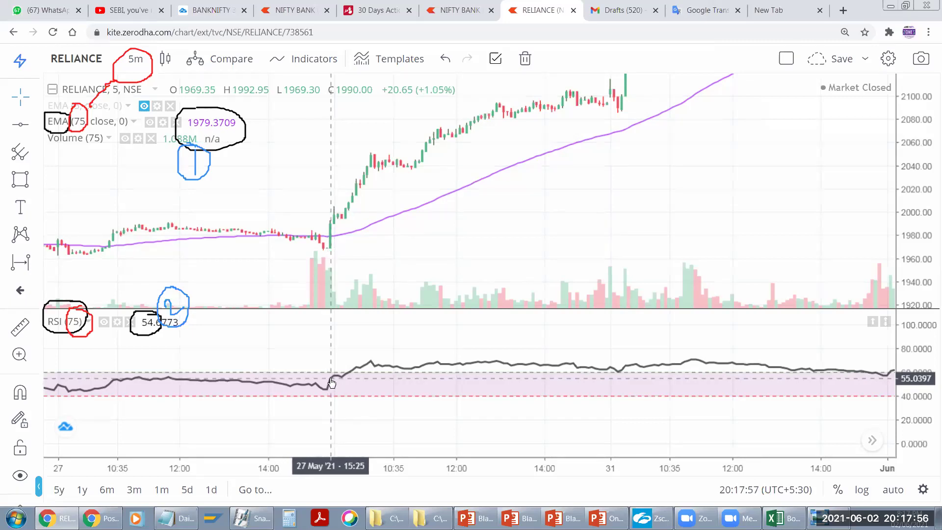
Step: Set the RSI indicator's upper limit to 51 and its lower limit to 49
click(117, 321)
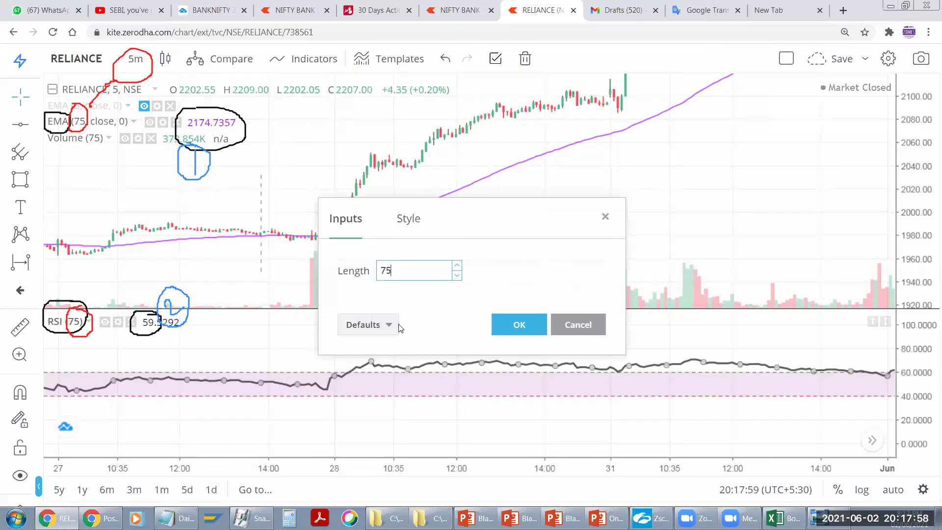
click(409, 218)
click(751, 296)
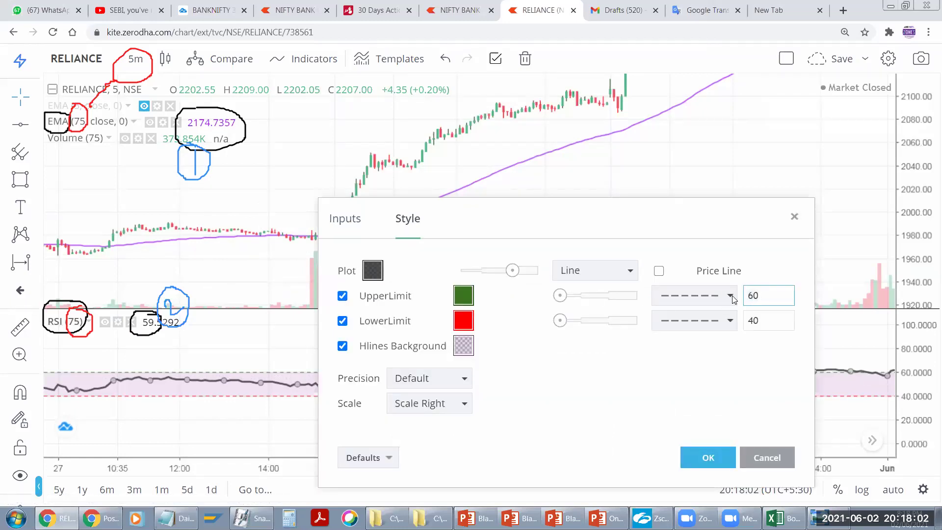
text(51)
click(743, 321)
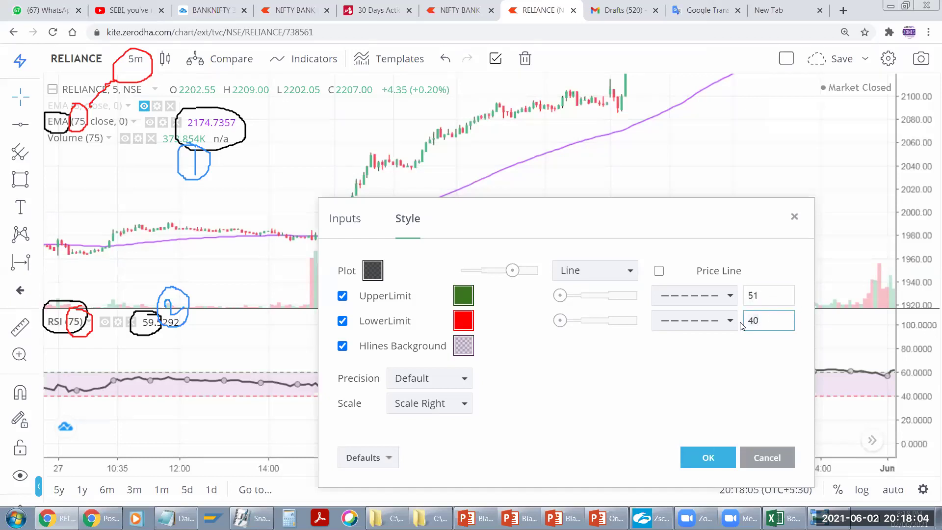
text(49)
click(706, 458)
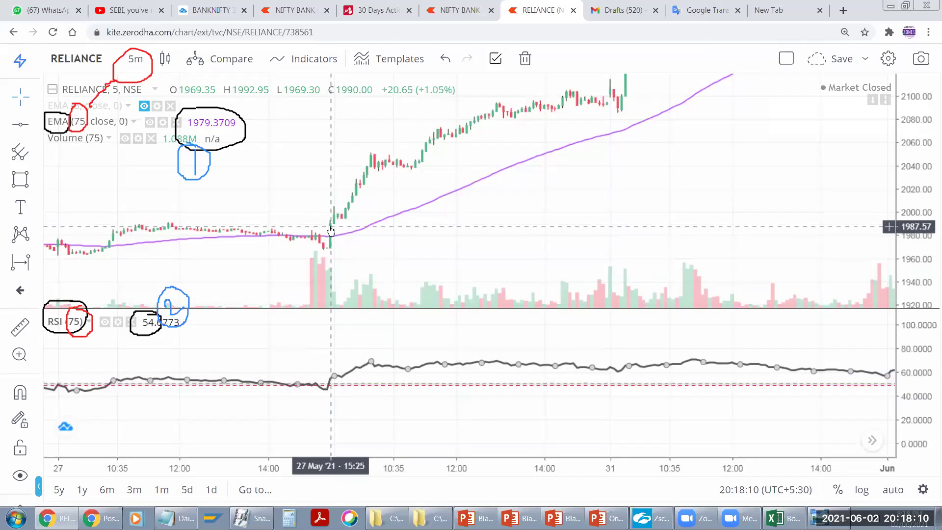
Step: Stretch the RSI pane's value scale around the 51/49 band at the latest bars of 2 June
drag(331, 230, 307, 261)
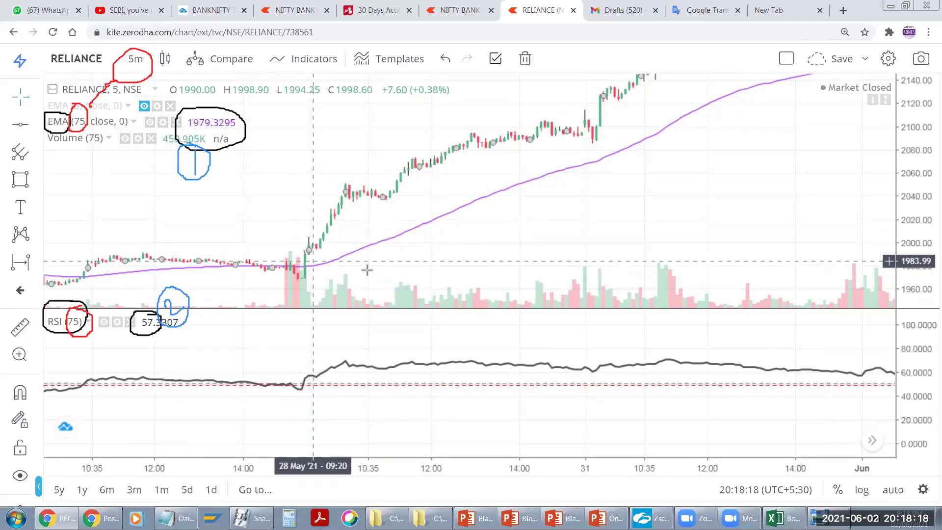
drag(658, 154, 521, 260)
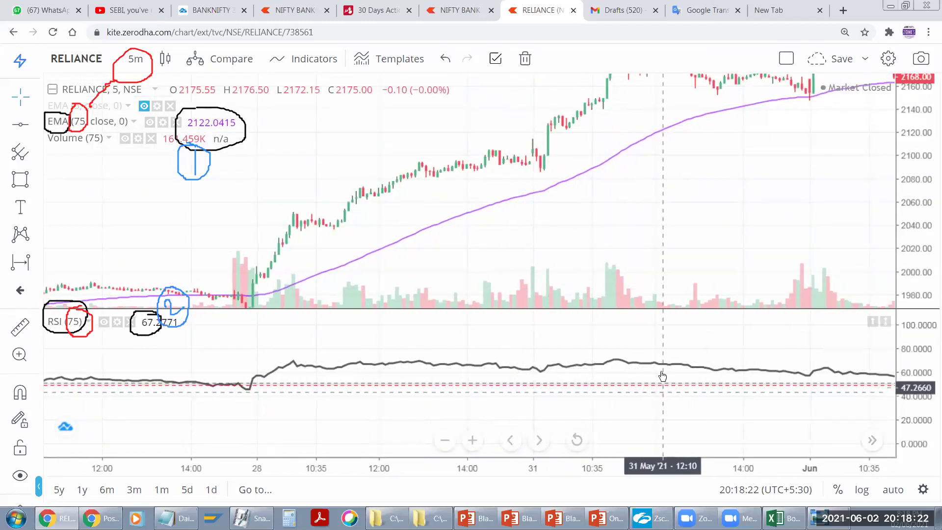
scroll(665, 373, right, 4)
scroll(664, 388, right, 8)
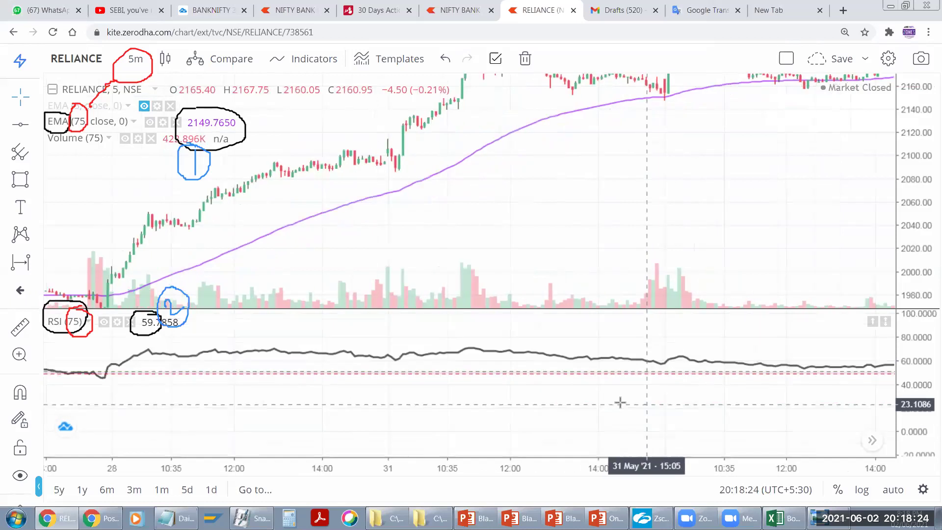
scroll(626, 402, right, 10)
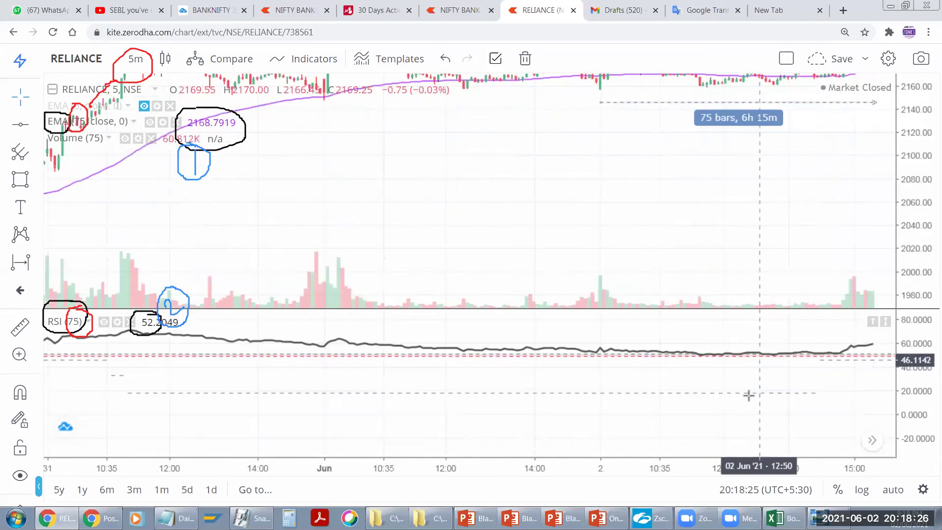
drag(917, 417, 854, 381)
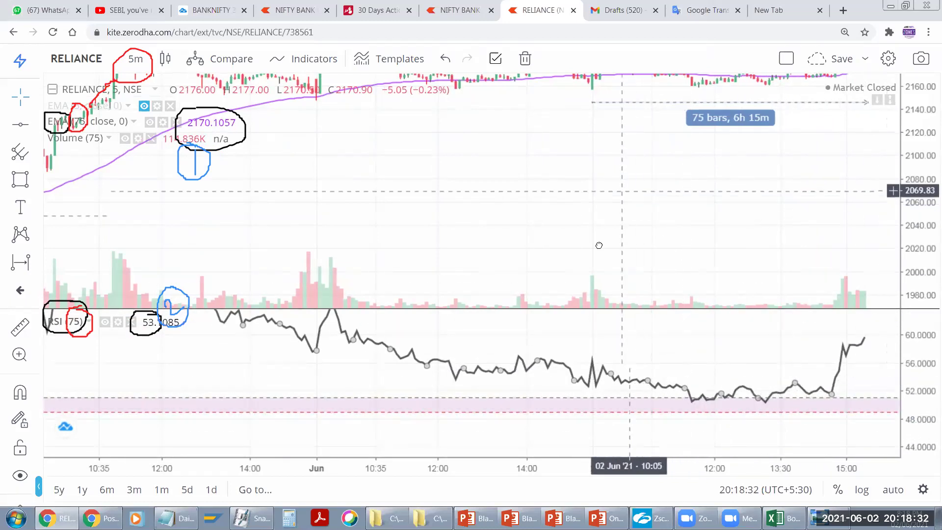
Step: Compare price around the EMA with the RSI's 51/49 band from 27 May to 2 June, keeping the RSI pane aligned with its pen circles
drag(546, 245, 517, 244)
scroll(493, 399, down, 4)
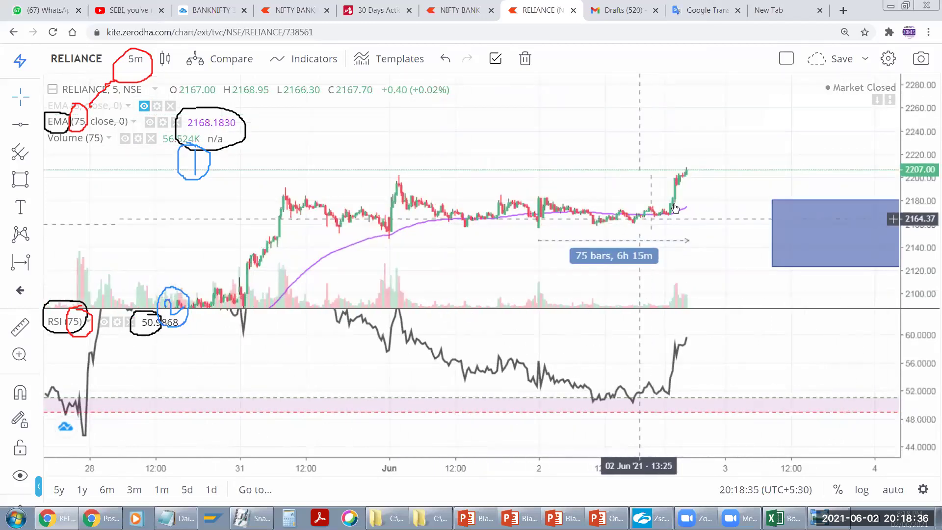
scroll(688, 169, left, 5)
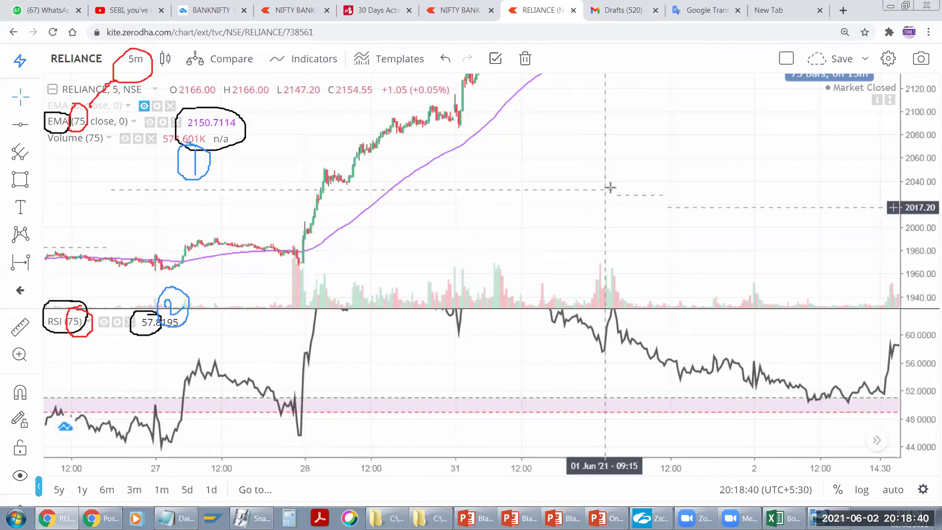
scroll(609, 189, right, 6)
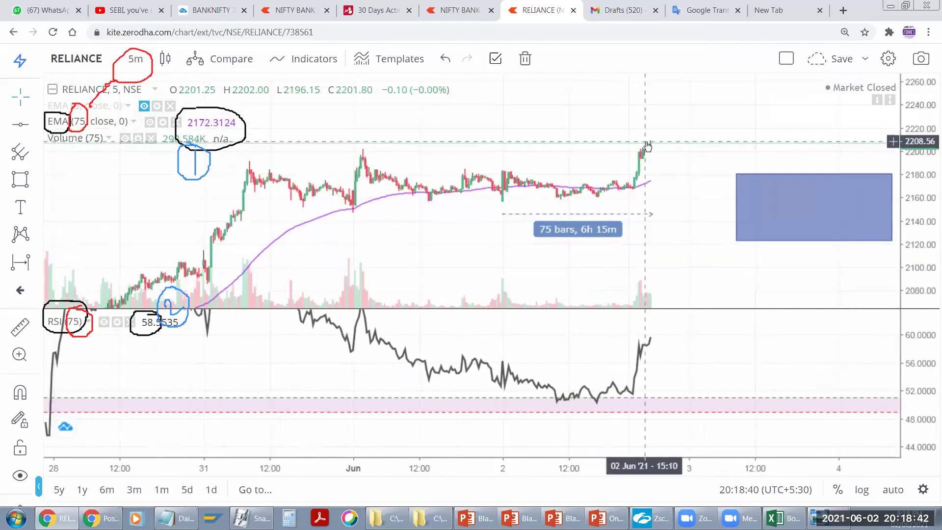
scroll(430, 215, left, 3)
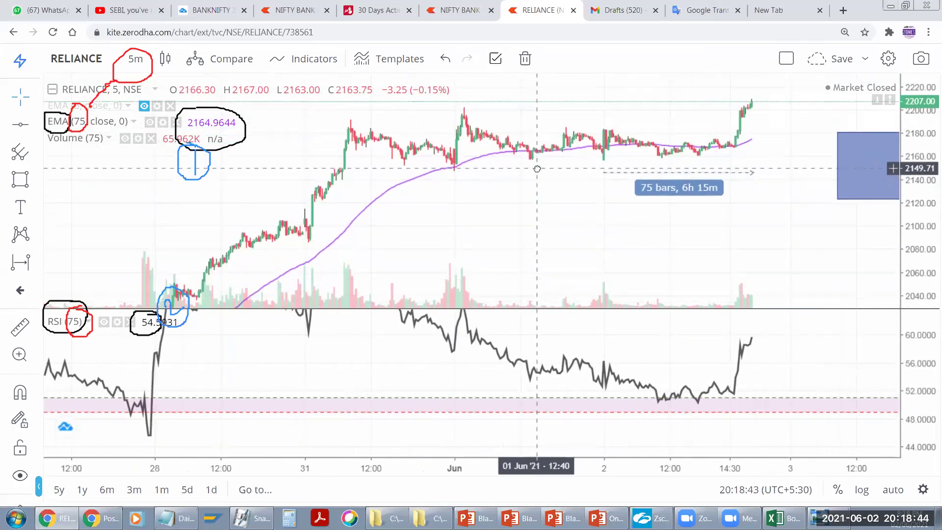
drag(920, 223, 799, 362)
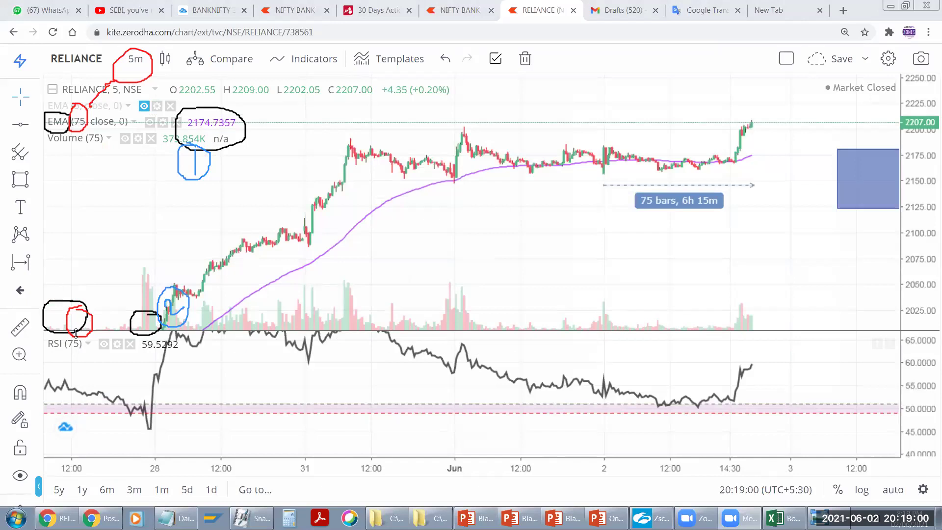
drag(108, 329, 108, 308)
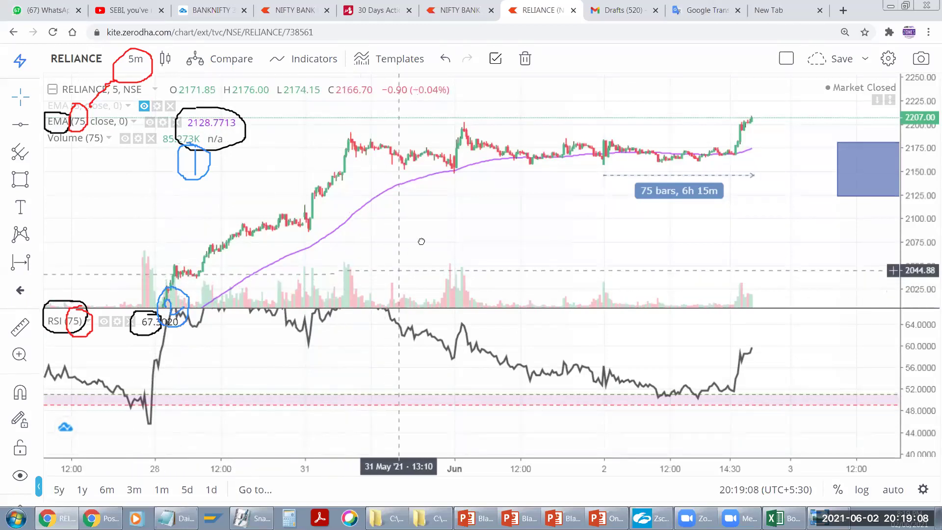
Step: Draw a horizontal line at 1990.04 across the price bars of 24 to 28 May
drag(412, 242, 431, 225)
drag(229, 272, 388, 412)
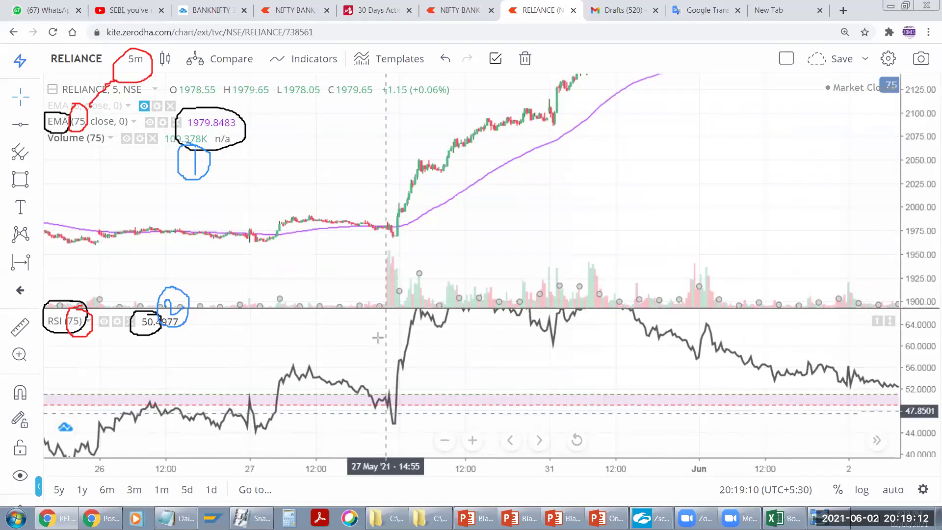
drag(286, 264, 453, 245)
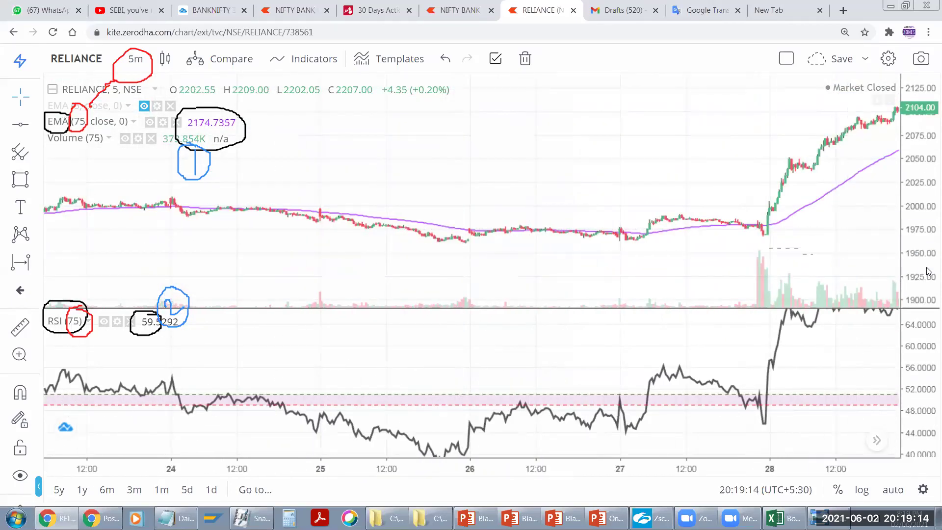
drag(397, 186, 515, 208)
drag(259, 212, 488, 196)
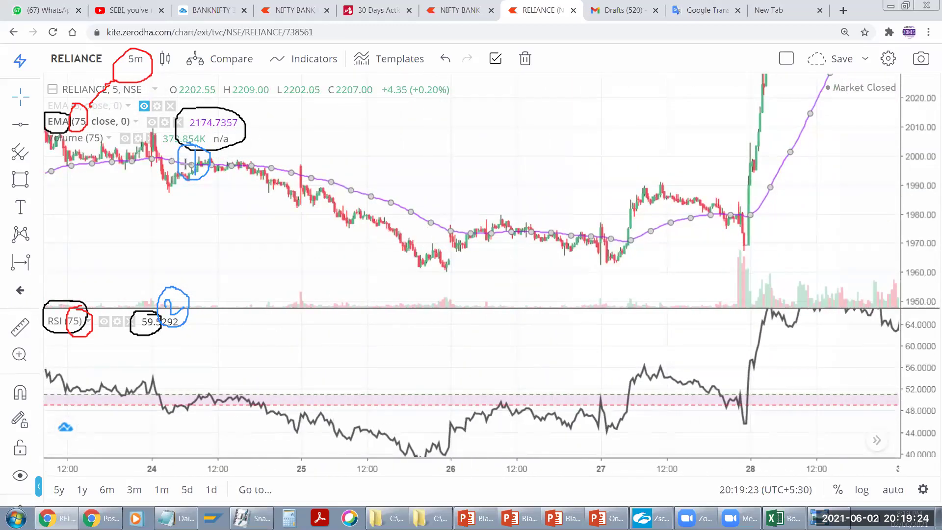
drag(525, 172, 434, 176)
click(20, 124)
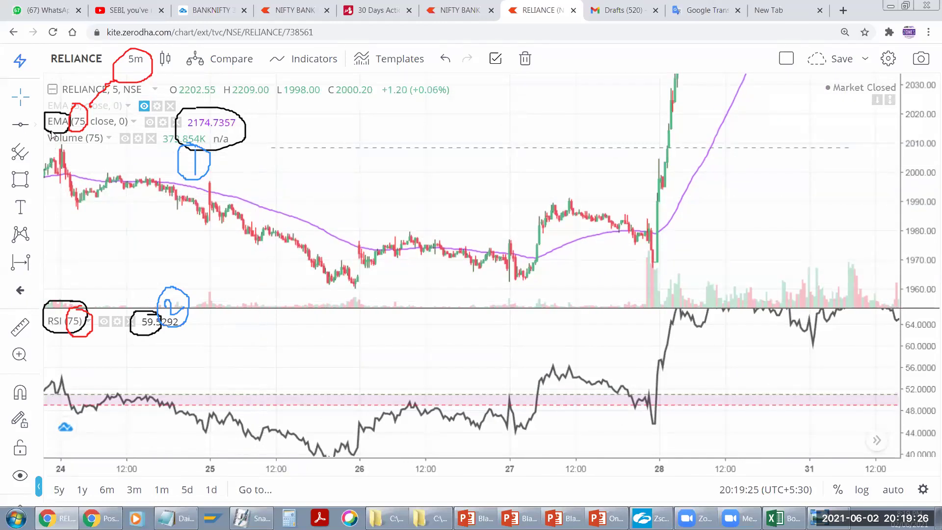
click(252, 201)
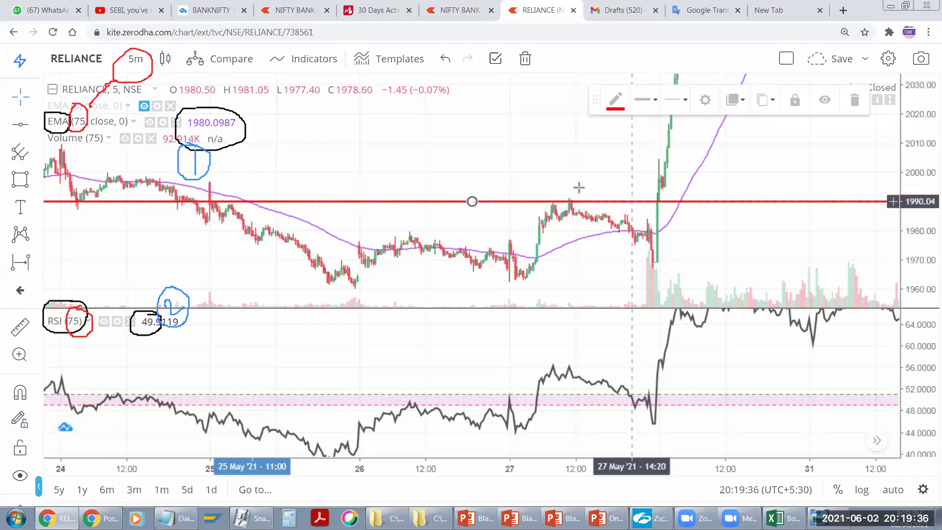
click(540, 147)
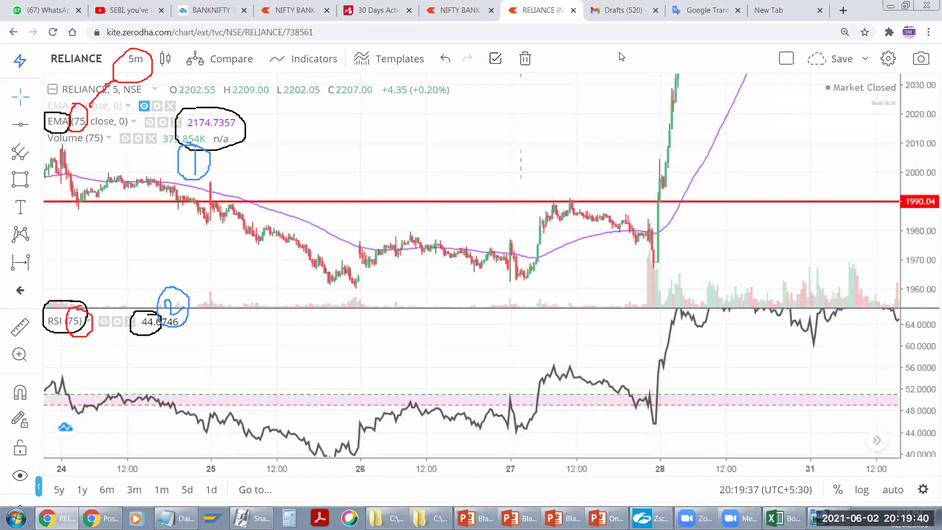
Step: Clear the old pen marks, circle the 25 May bars on the 1990.04 line in blue, and undo a circle at the 28 May crossing
key(Escape)
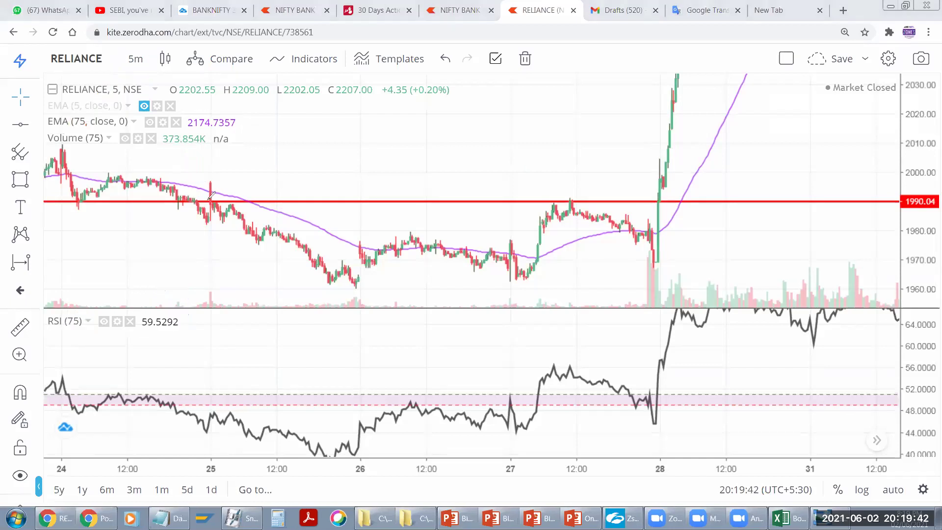
mouse_move(198, 195)
mouse_down()
mouse_move(245, 199)
mouse_move(200, 193)
mouse_up()
mouse_move(648, 195)
mouse_down()
mouse_move(680, 198)
mouse_move(655, 214)
mouse_move(643, 192)
mouse_move(667, 189)
mouse_up()
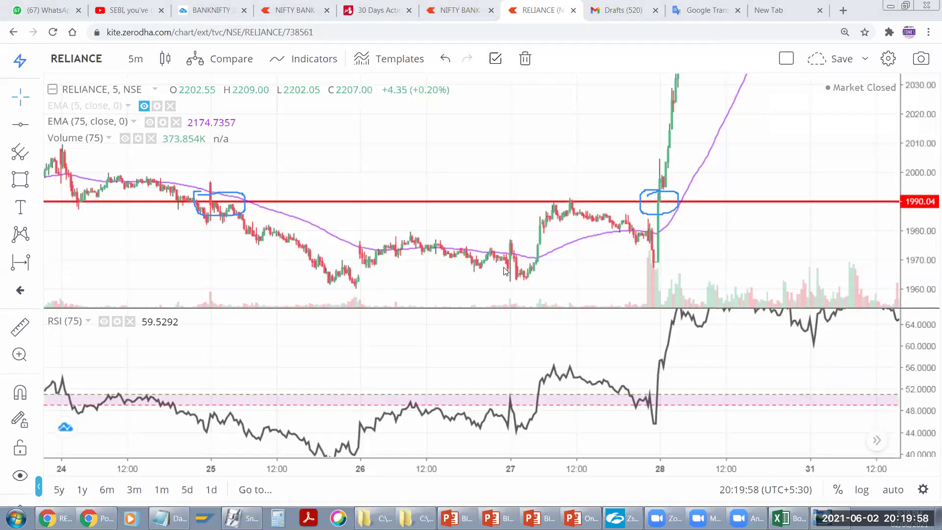
key(ctrl+z)
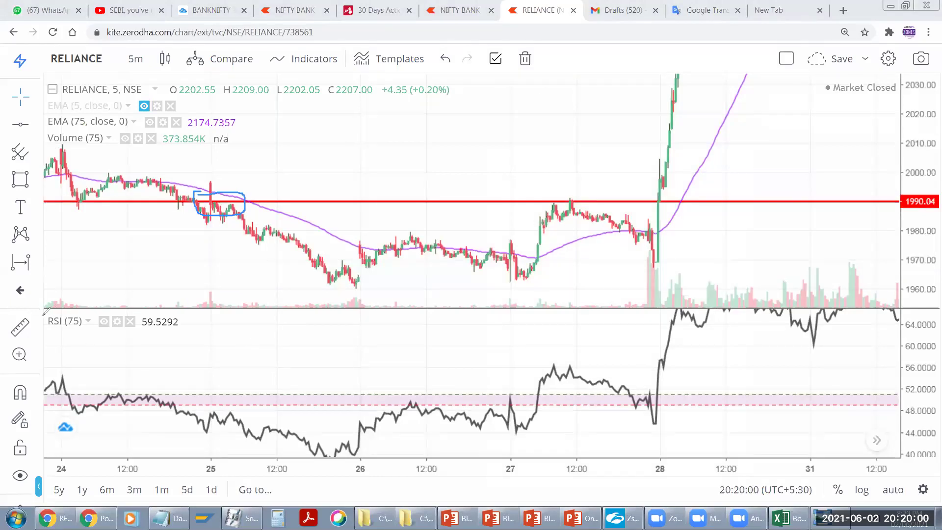
Step: Circle the RSI (75) label and the 28 May crossing of the 1990.04 line in blue, and erase all pen marks when explained
drag(90, 310, 79, 303)
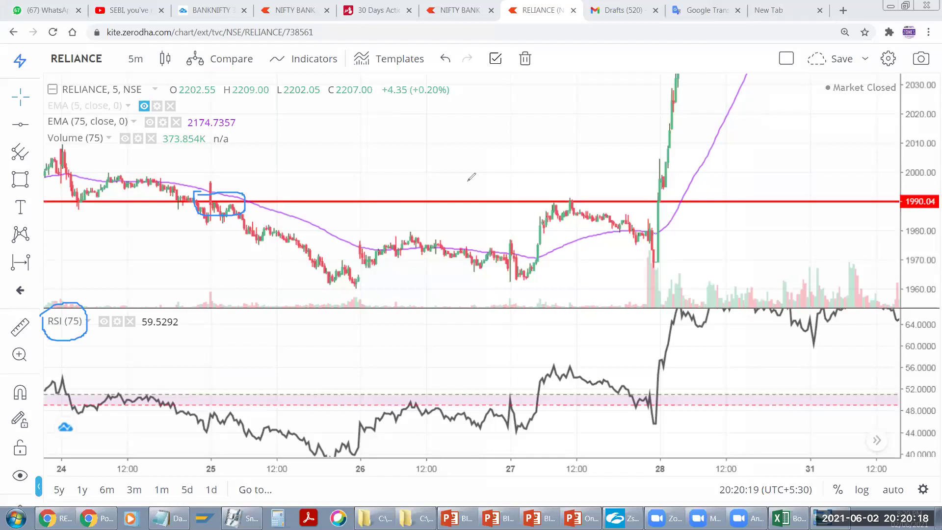
drag(647, 195, 660, 191)
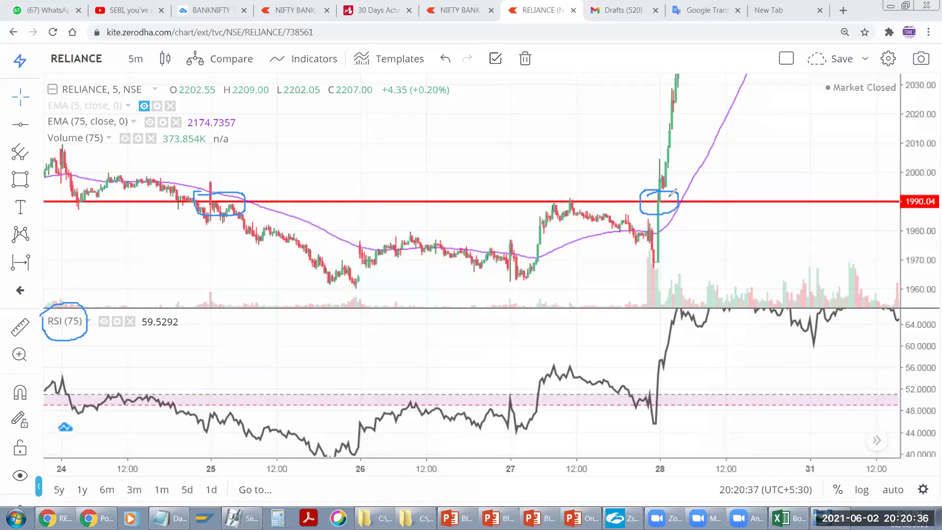
drag(924, 162, 917, 238)
key(e)
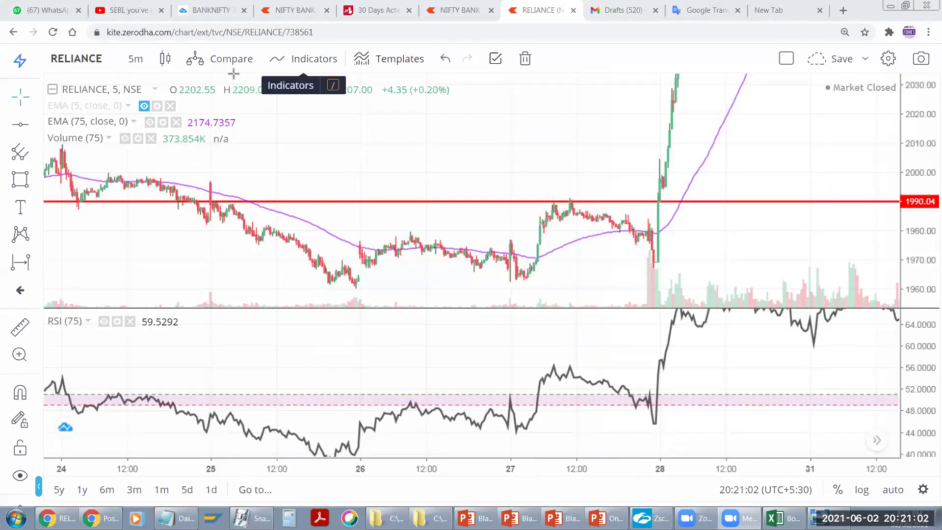
Step: Apply the indicator template "1 DAY WITH RSI 88 FOR VIEW 4 MONTHS" to the chart
click(361, 60)
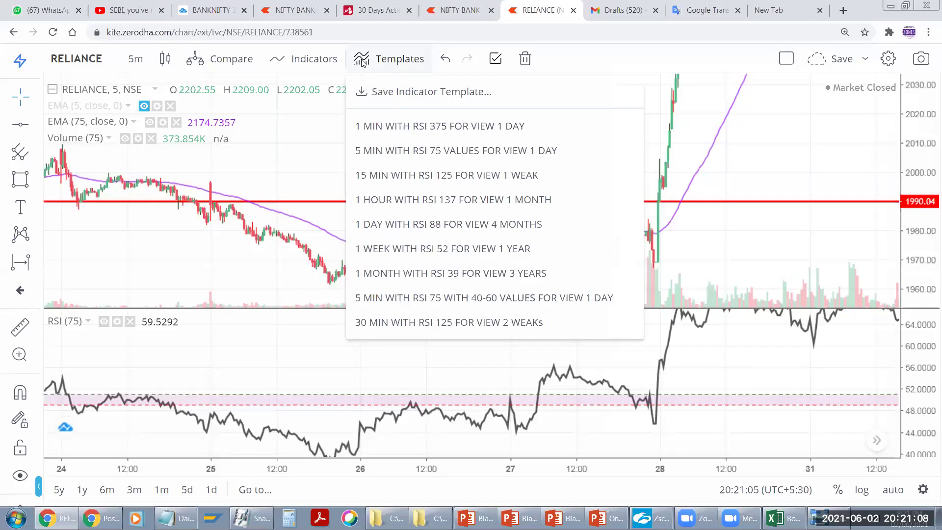
click(370, 224)
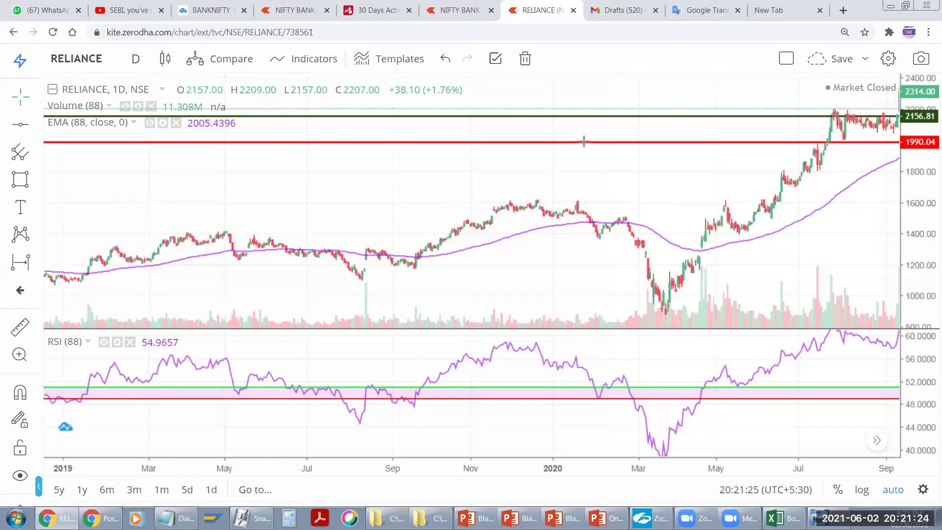
Step: Delete the horizontal lines at 1990.04 and 2156.81 and the "0 bars" range label from the daily chart
scroll(704, 244, right, 5)
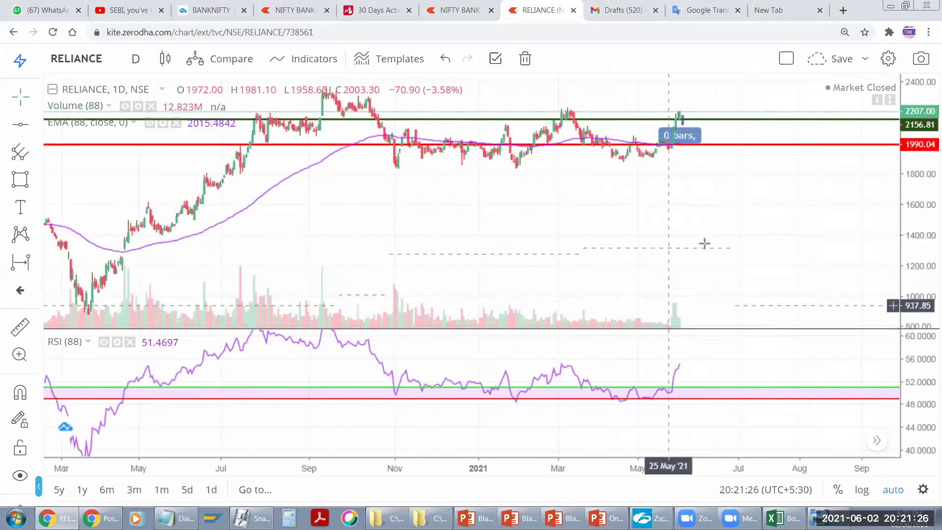
scroll(859, 239, up, 3)
drag(917, 238, 683, 273)
scroll(683, 273, down, 3)
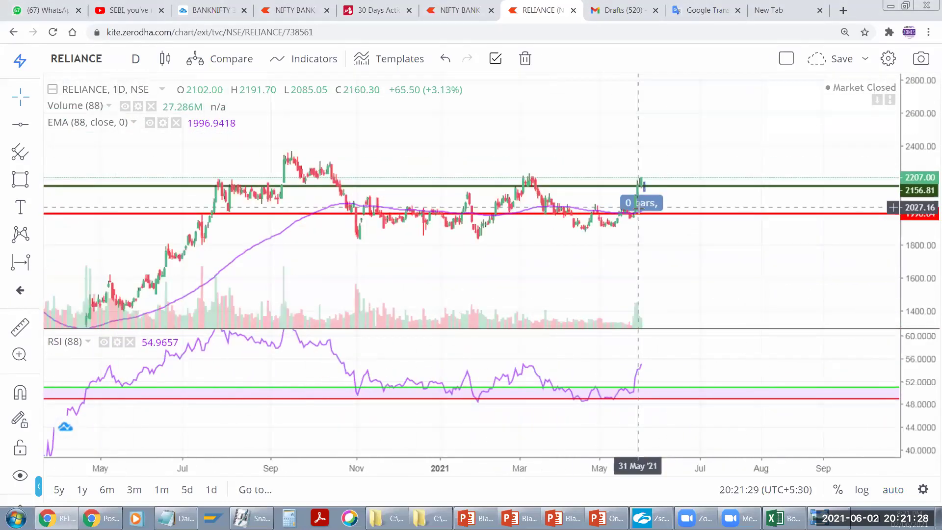
click(667, 214)
key(Delete)
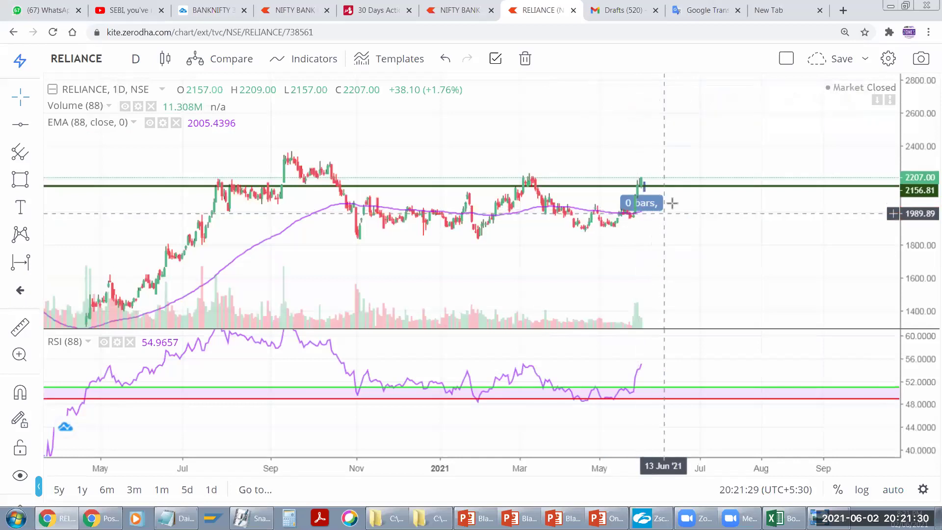
click(679, 186)
key(Delete)
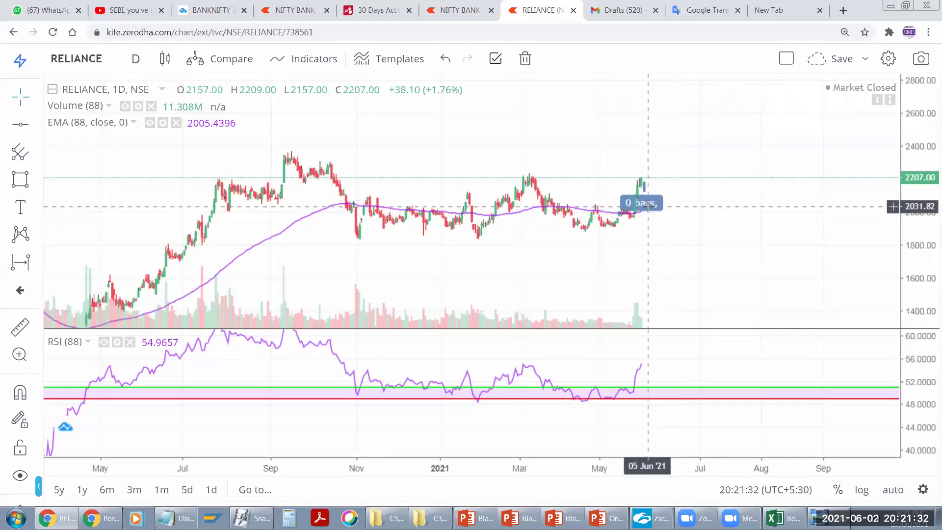
click(661, 201)
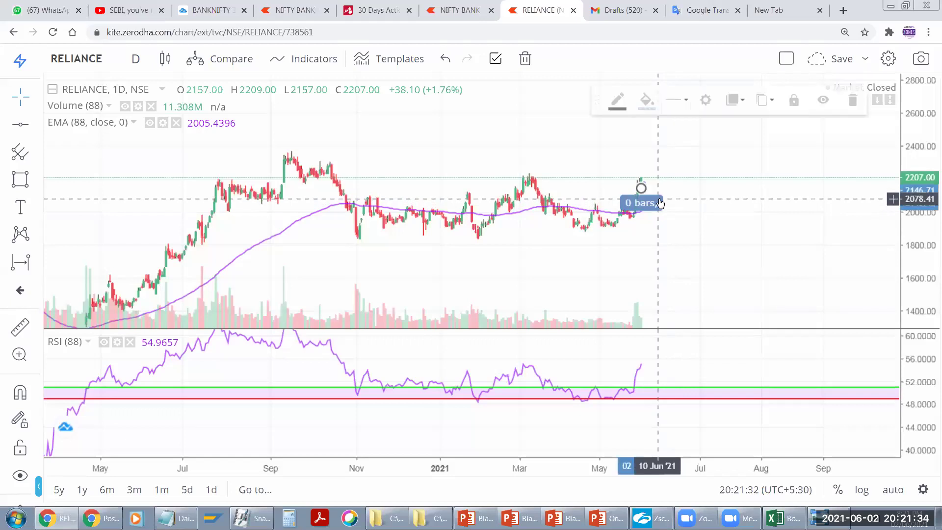
key(Delete)
scroll(628, 255, left, 5)
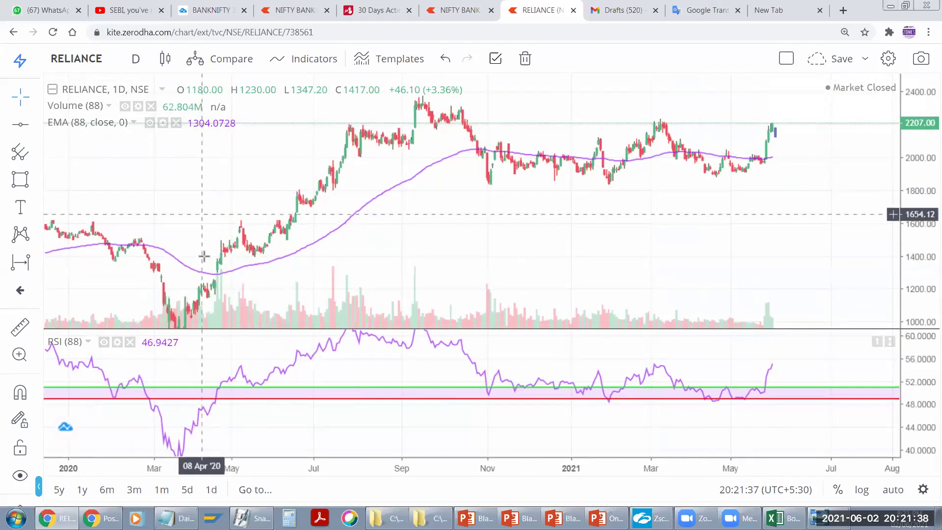
Step: Place a red horizontal line at 1325.71 where the daily price crosses above the EMA in April 2020
drag(220, 282, 393, 257)
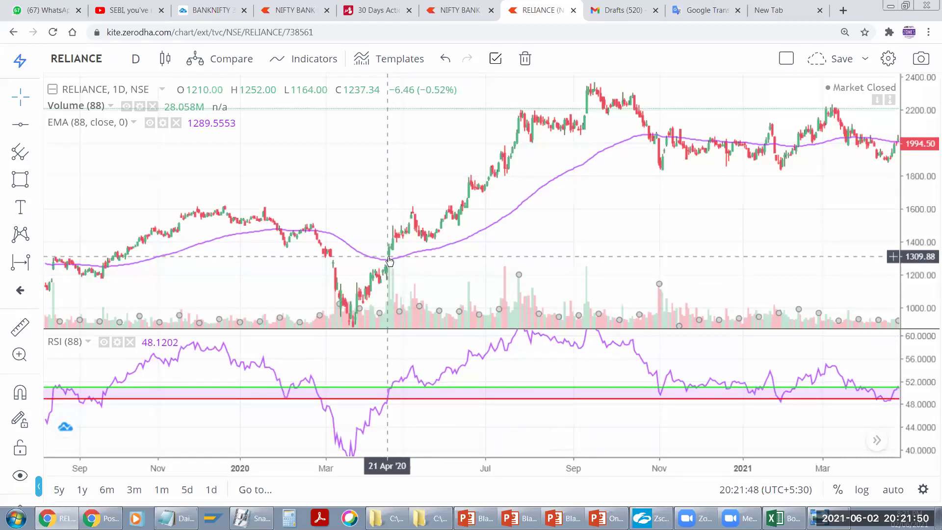
drag(424, 273, 392, 279)
click(19, 127)
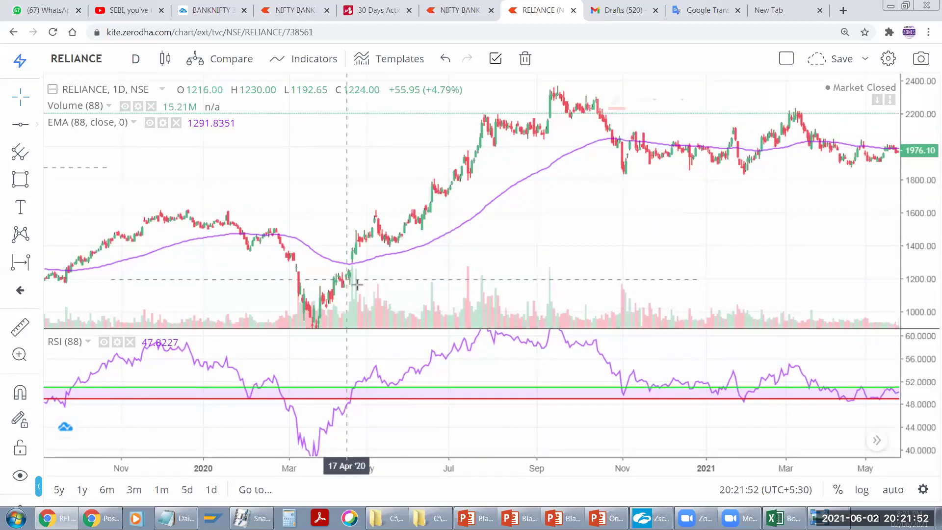
click(353, 257)
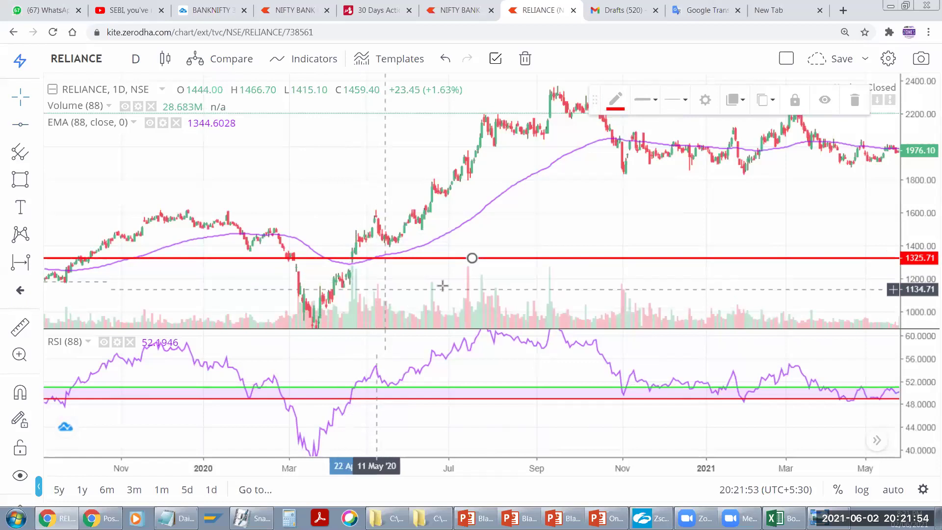
drag(452, 276, 422, 287)
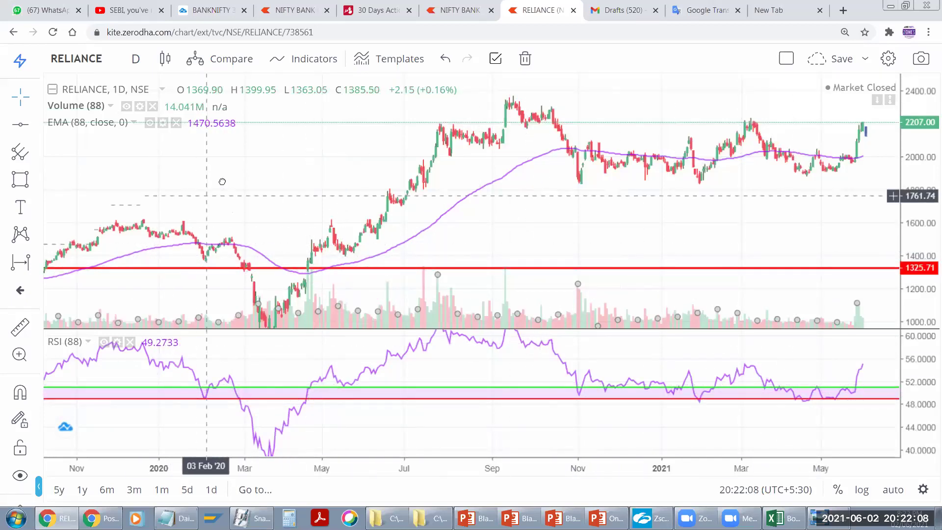
Step: Draw a date range from 22 Apr '20 to 17 Jul '20 above the EMA crossing on the daily chart
drag(222, 181, 155, 182)
click(20, 263)
click(239, 195)
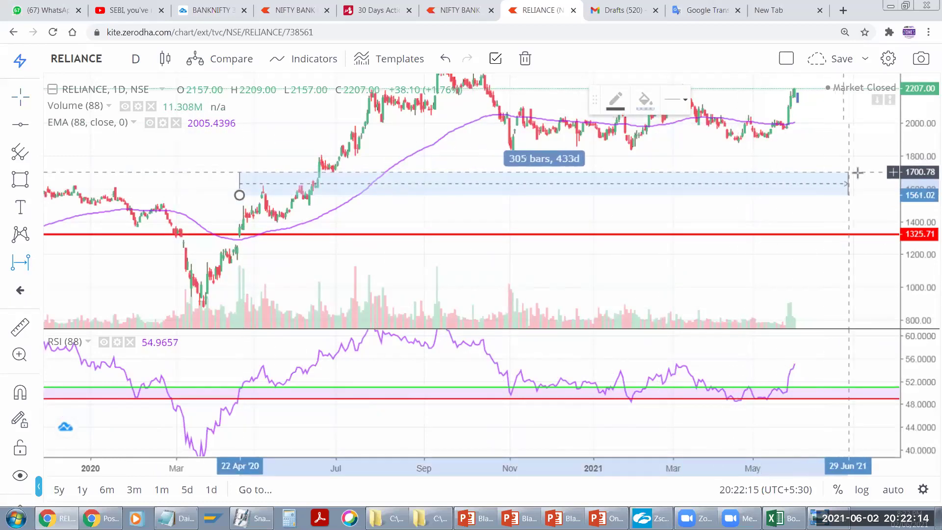
click(359, 182)
drag(464, 177, 462, 219)
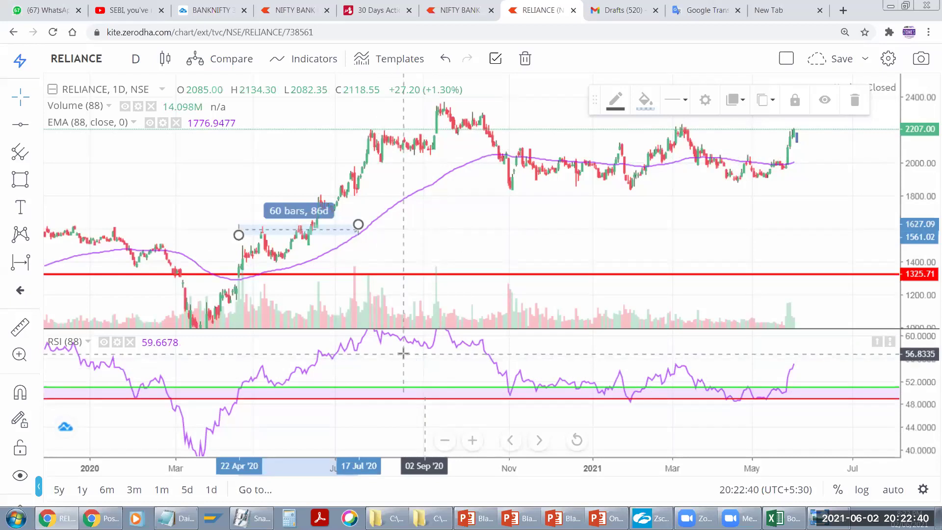
Step: Delete the red horizontal line at 1325.71 from the daily chart
drag(418, 363, 417, 384)
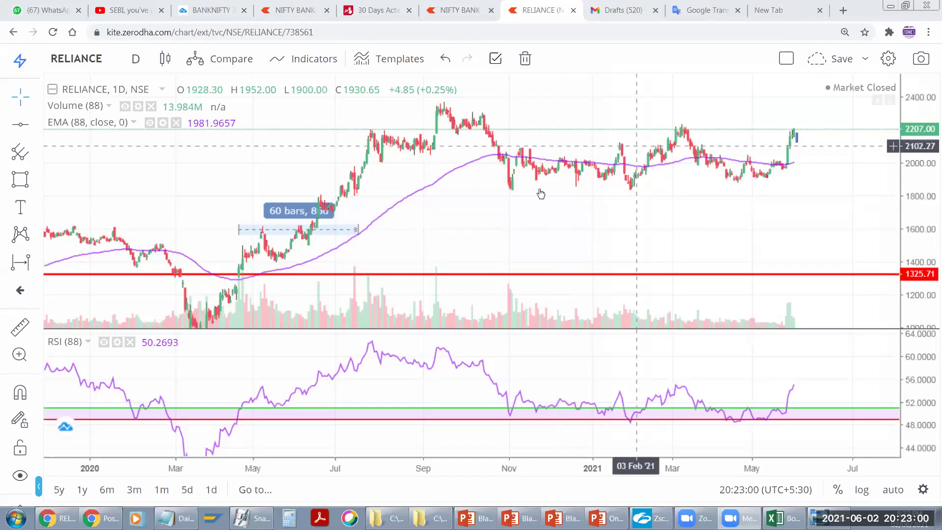
drag(442, 274, 407, 284)
key(Delete)
drag(412, 393, 437, 378)
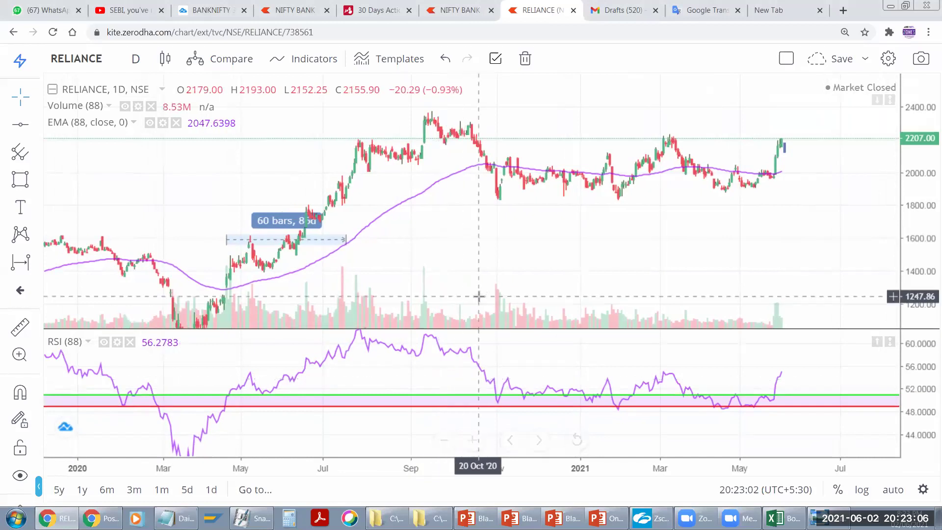
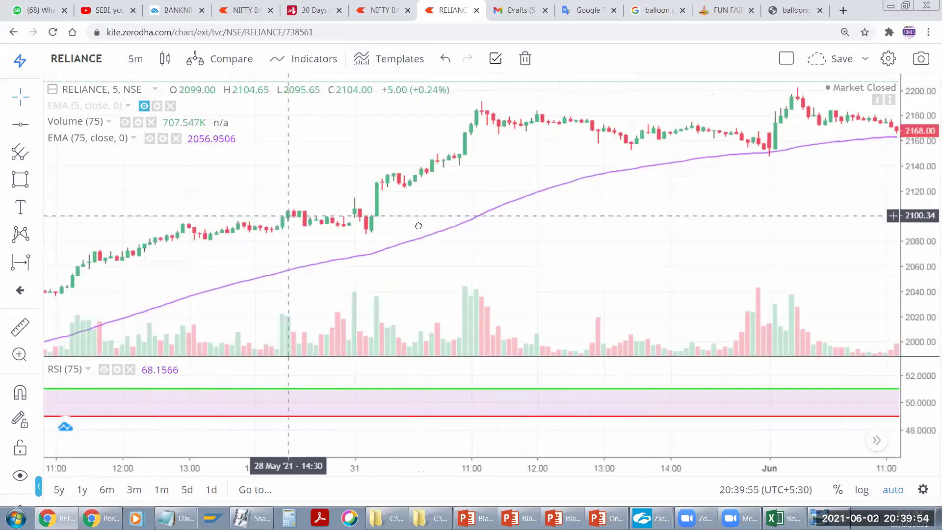
Step: Examine the 27–28 May price crossing of the EMA (75) and the RSI (75) limits on the 5-minute chart
drag(913, 281, 852, 204)
drag(645, 281, 746, 222)
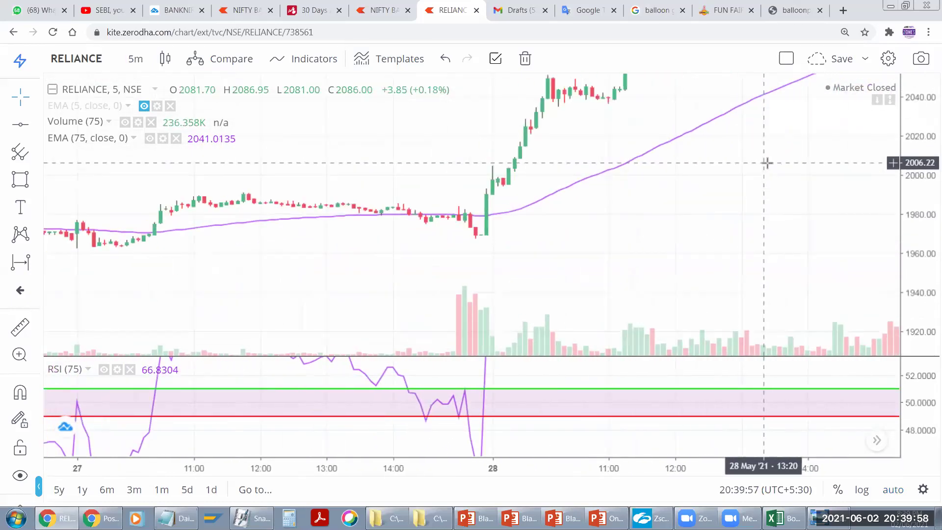
drag(715, 248, 707, 248)
double_click(914, 382)
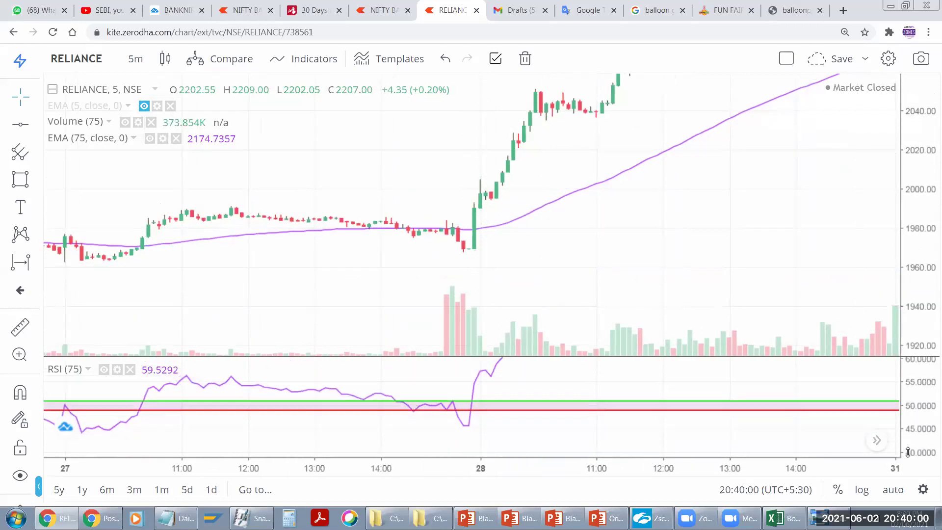
drag(683, 286, 579, 294)
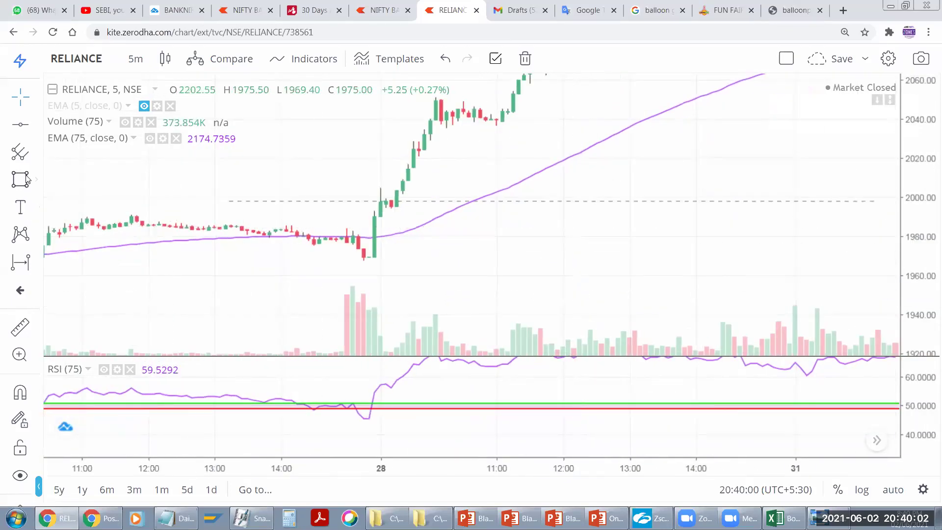
click(37, 267)
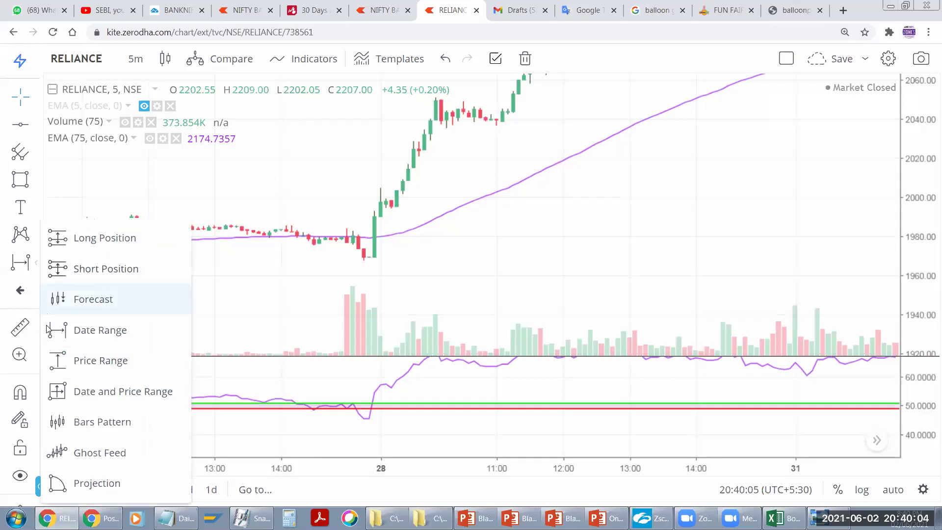
click(63, 267)
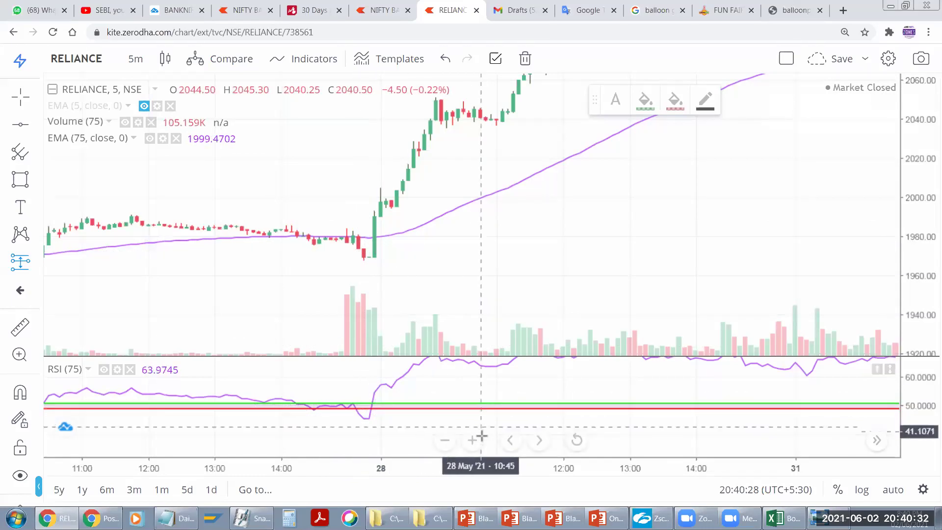
click(472, 440)
drag(375, 395, 840, 400)
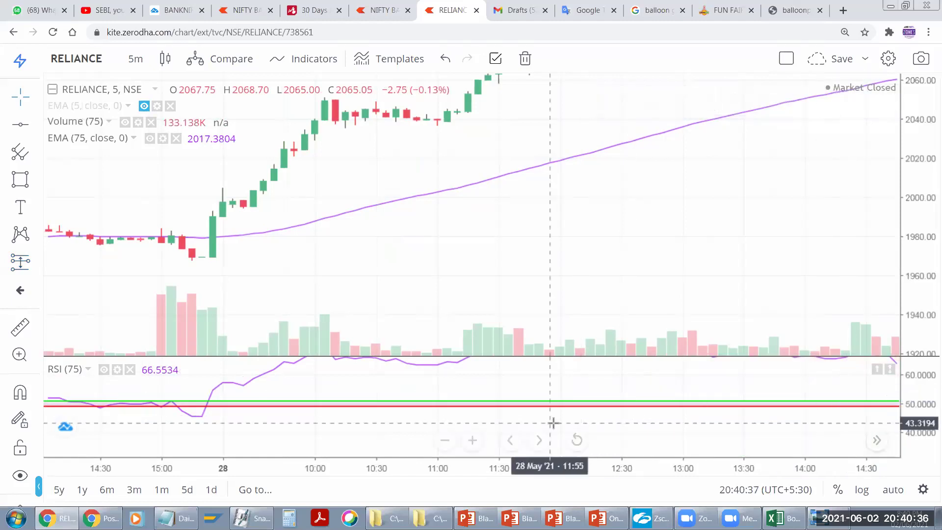
drag(537, 380, 841, 419)
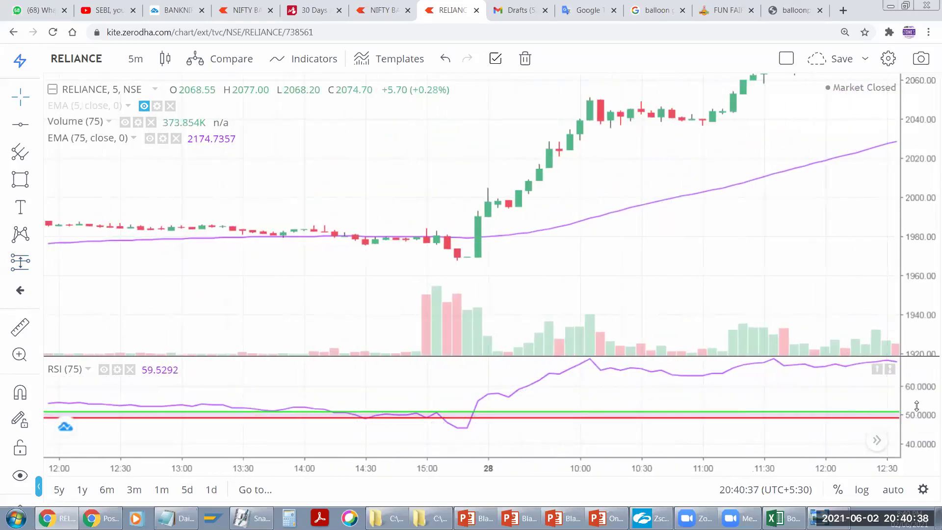
click(473, 439)
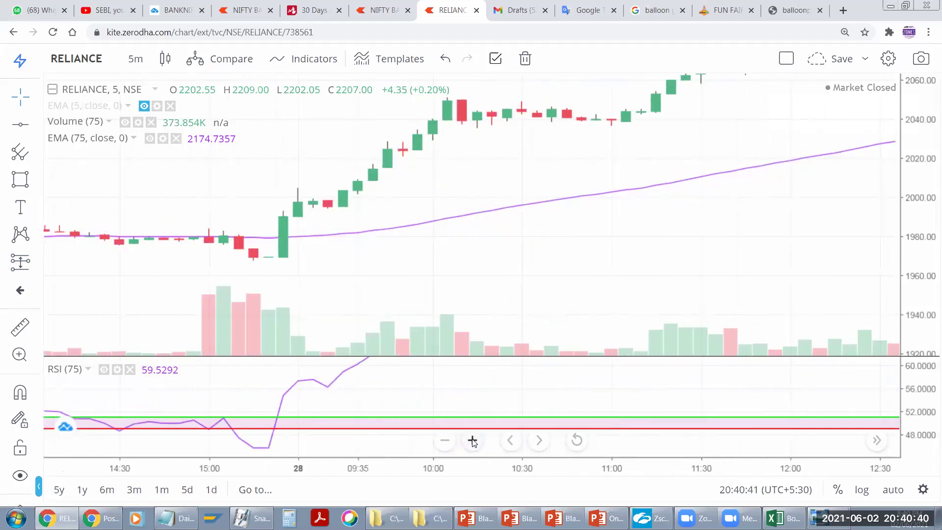
drag(410, 257, 934, 263)
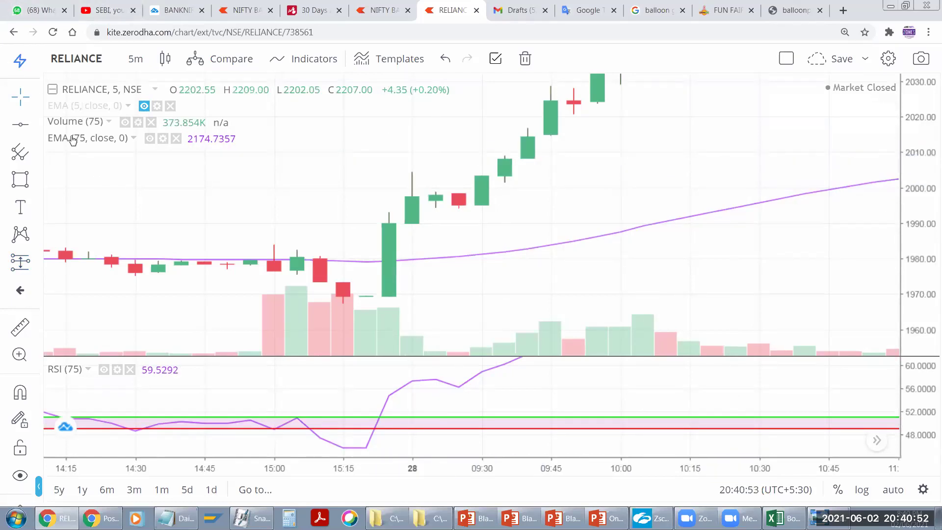
Step: Draw a rectangle over the 28 May candles starting at 09:20, with a white fill at full opacity
key(alt+shift+r)
drag(436, 118, 638, 121)
click(645, 104)
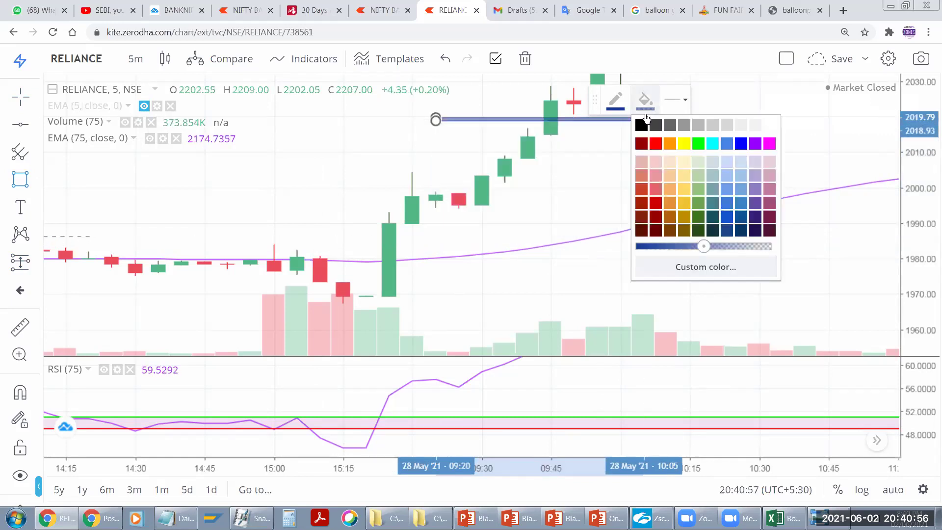
click(769, 124)
click(648, 112)
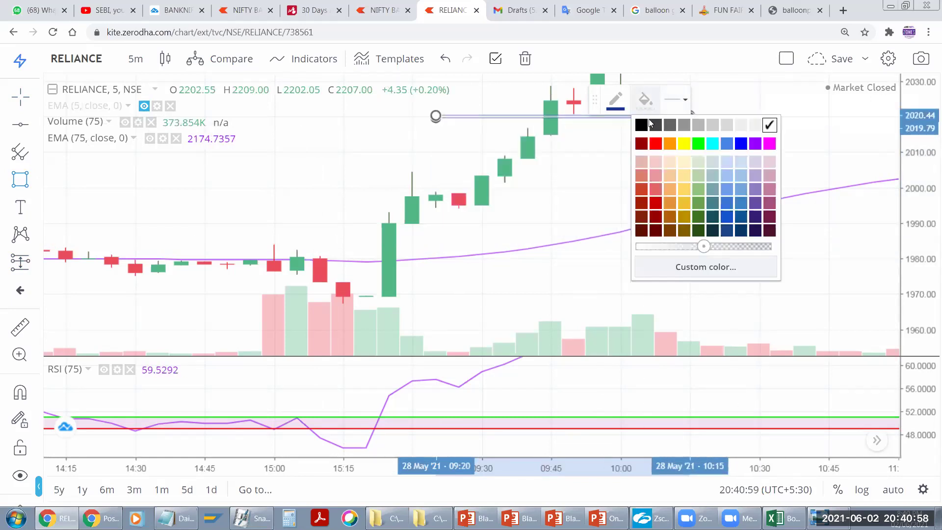
drag(703, 246, 641, 245)
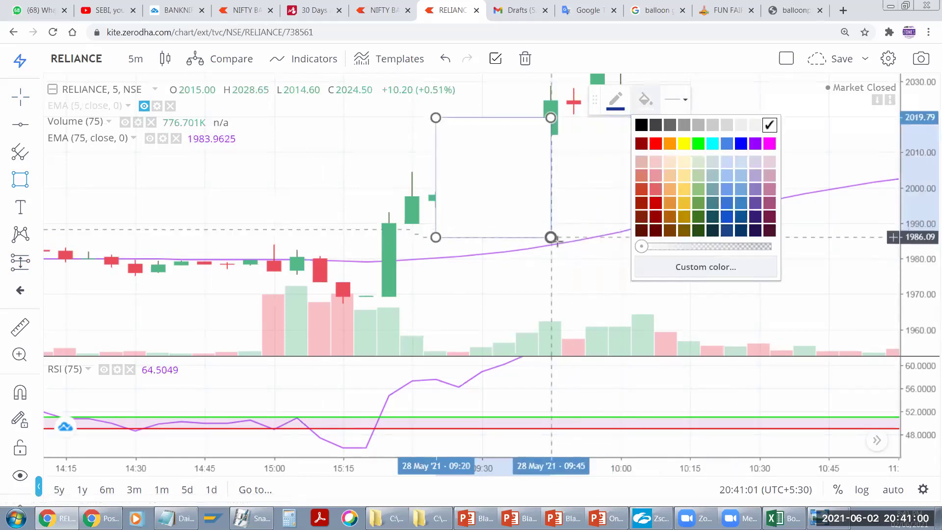
click(486, 189)
Step: Resize the rectangle to span 27 May 15:25 to 28 May 09:40, between 2020.44 and 1990.20
drag(458, 117, 425, 114)
drag(411, 237, 390, 222)
click(598, 275)
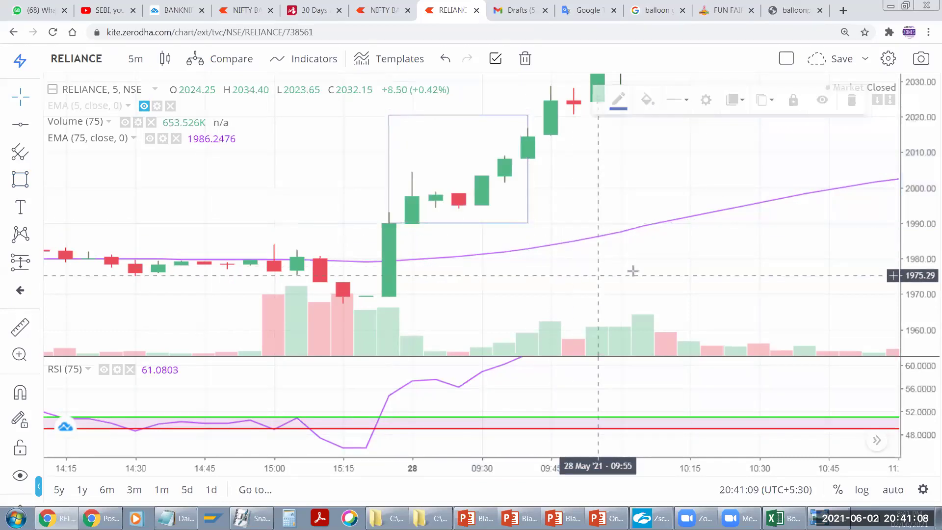
Step: Bring the white rectangle in front of the candles to hide the bars following the 27 May 15:25 candle
click(494, 119)
click(765, 100)
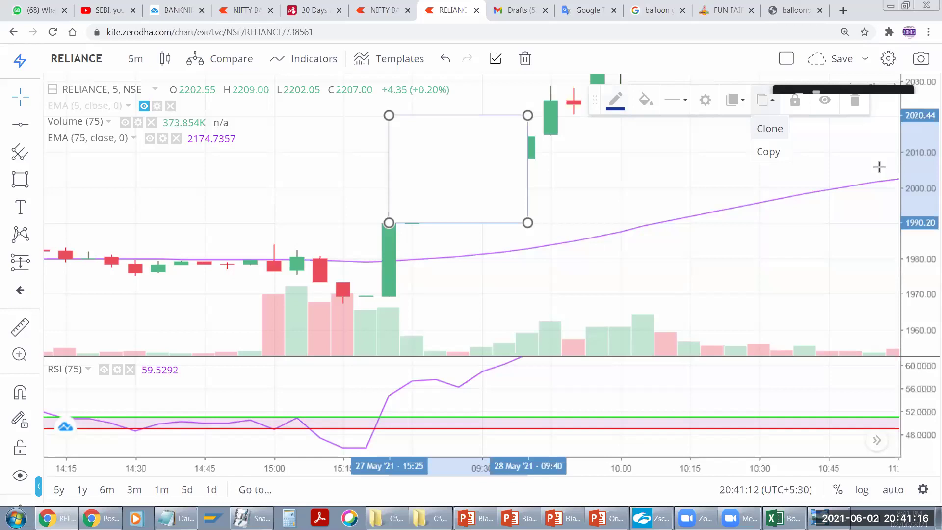
click(389, 225)
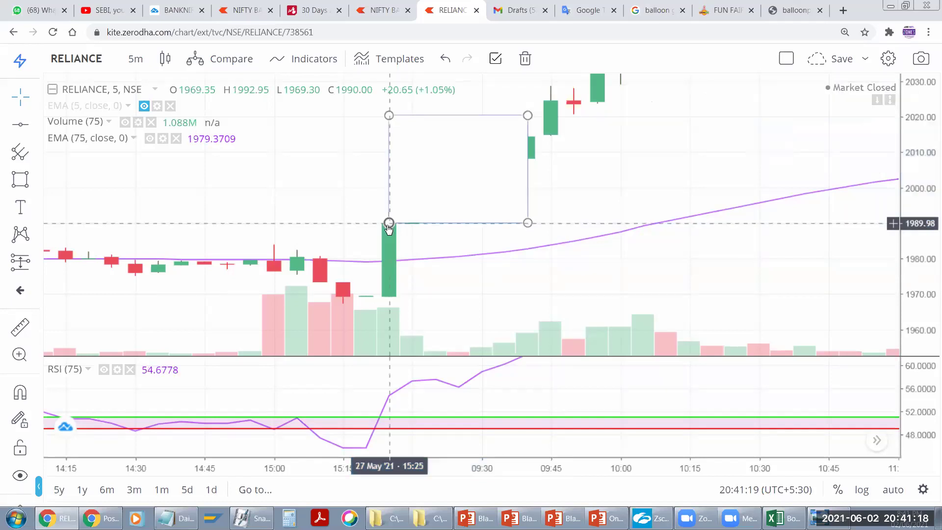
mouse_move(450, 443)
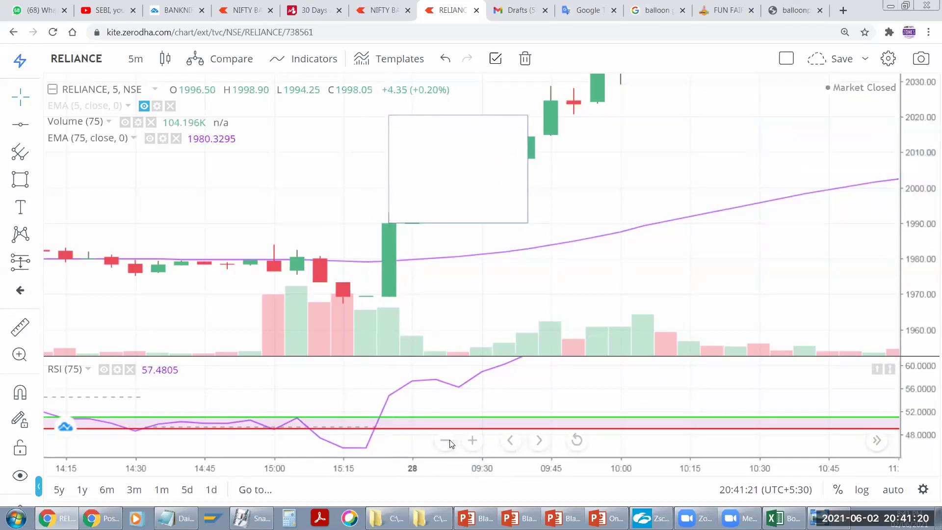
scroll(403, 393, up, 4)
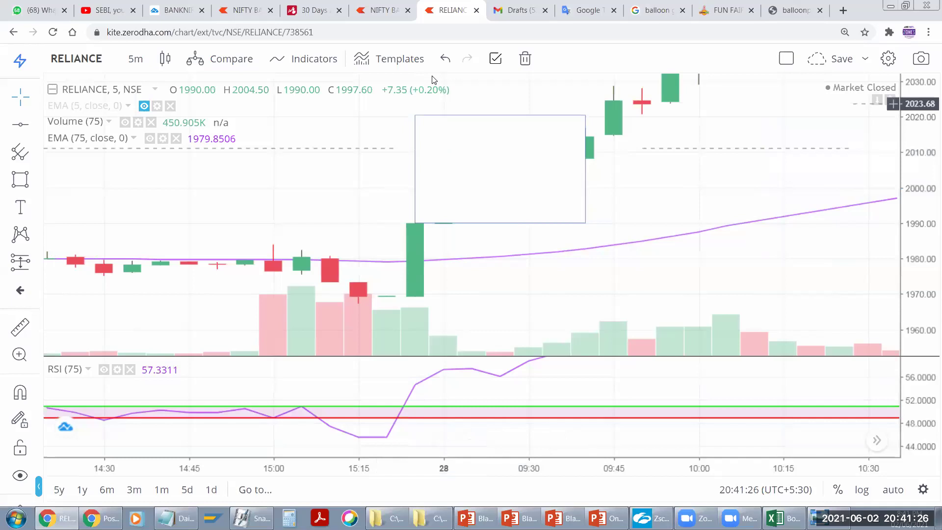
Step: Circle the RSI (75), closing price and EMA (75) values with the black pen, and erase all the marks
mouse_move(142, 356)
mouse_down()
mouse_move(201, 357)
mouse_move(146, 348)
mouse_up()
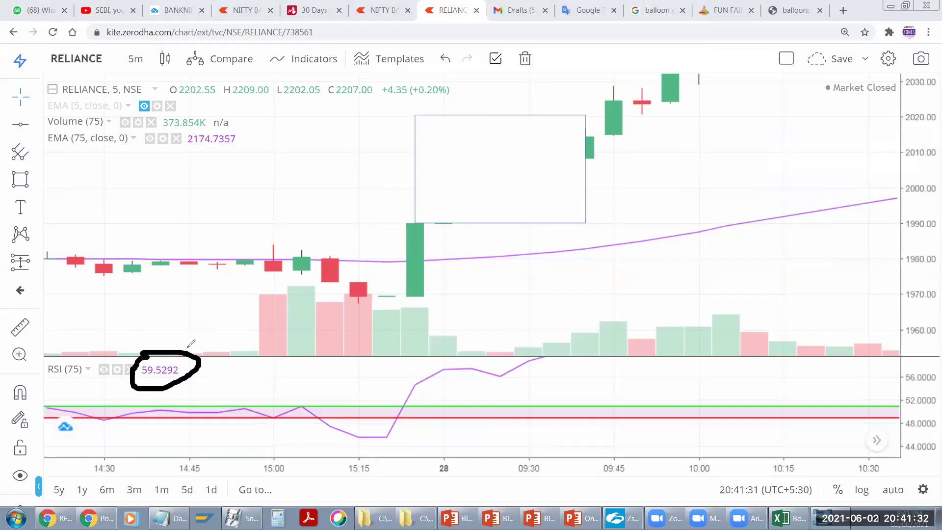
mouse_move(156, 340)
mouse_down()
mouse_move(136, 358)
mouse_move(196, 366)
mouse_move(157, 341)
mouse_up()
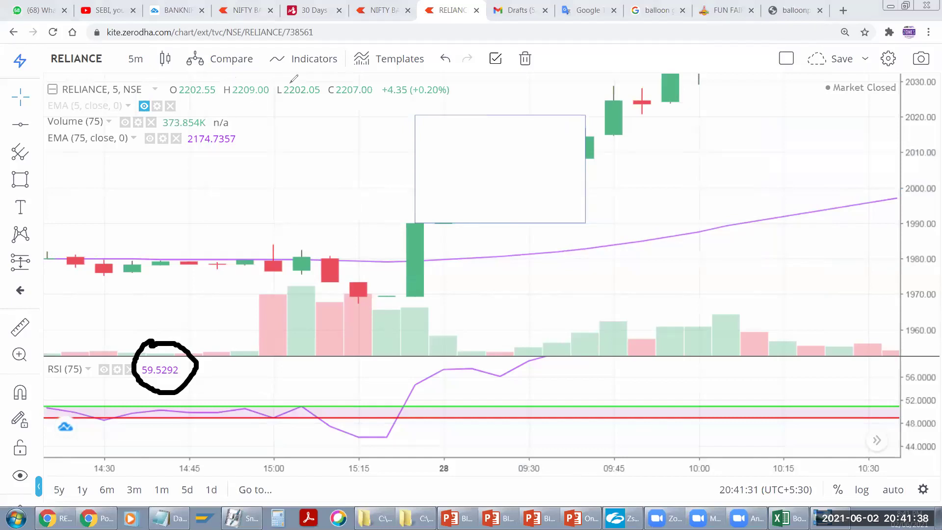
mouse_move(345, 77)
mouse_down()
mouse_move(320, 95)
mouse_move(376, 84)
mouse_move(347, 76)
mouse_up()
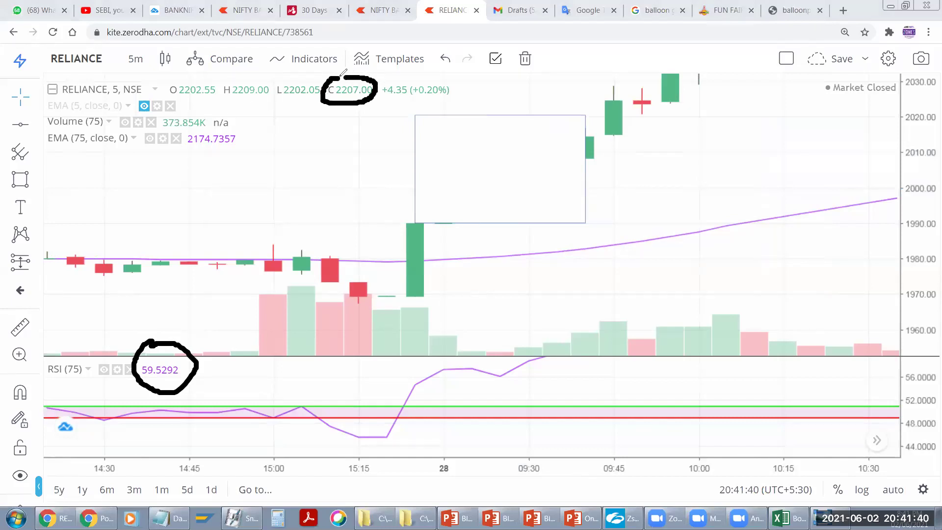
mouse_move(205, 127)
mouse_down()
mouse_move(168, 141)
mouse_move(252, 149)
mouse_move(215, 120)
mouse_up()
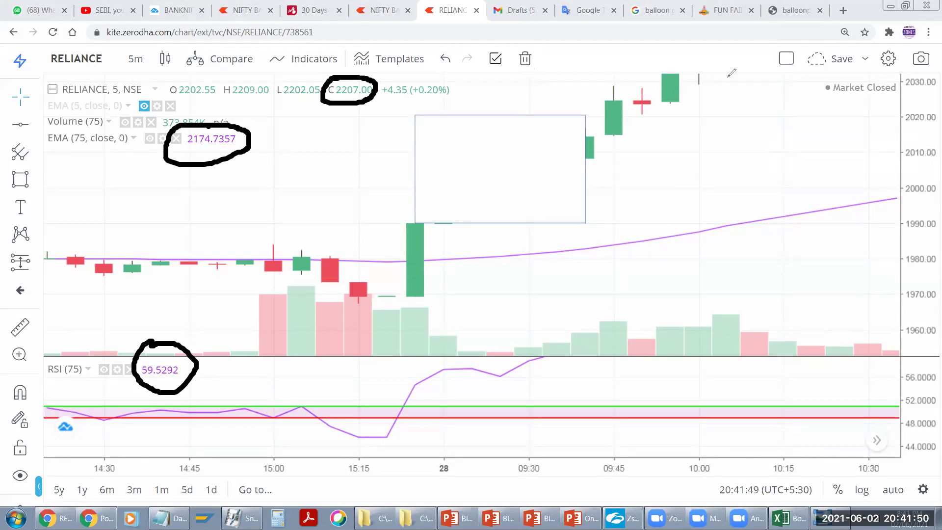
key(e)
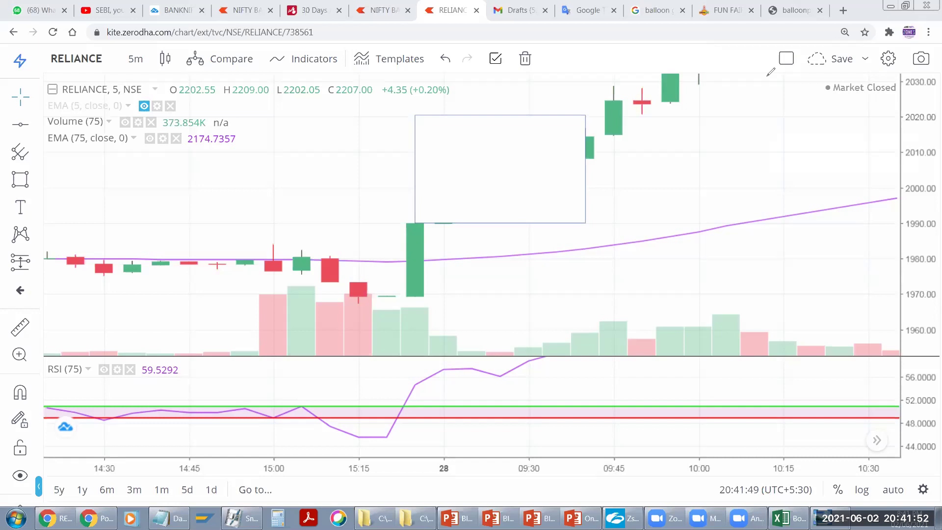
Step: Circle the EMA (75) value, the closing price and the RSI (75) value in black
mouse_move(201, 160)
mouse_down()
mouse_move(209, 123)
mouse_move(247, 156)
mouse_move(194, 162)
mouse_up()
mouse_move(324, 93)
mouse_down()
mouse_move(366, 57)
mouse_move(322, 98)
mouse_up()
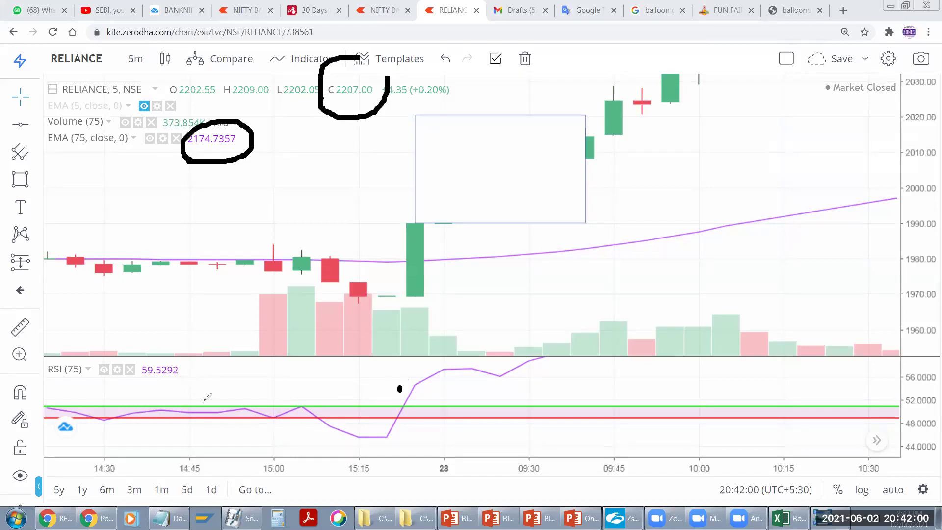
mouse_move(131, 372)
mouse_down()
mouse_move(199, 361)
mouse_move(129, 377)
mouse_up()
Step: Draw black arrows pointing to the RSI line and to the top of the 27 May 15:25 candle
mouse_move(383, 368)
mouse_down()
mouse_move(419, 378)
mouse_move(400, 386)
mouse_move(421, 369)
mouse_up()
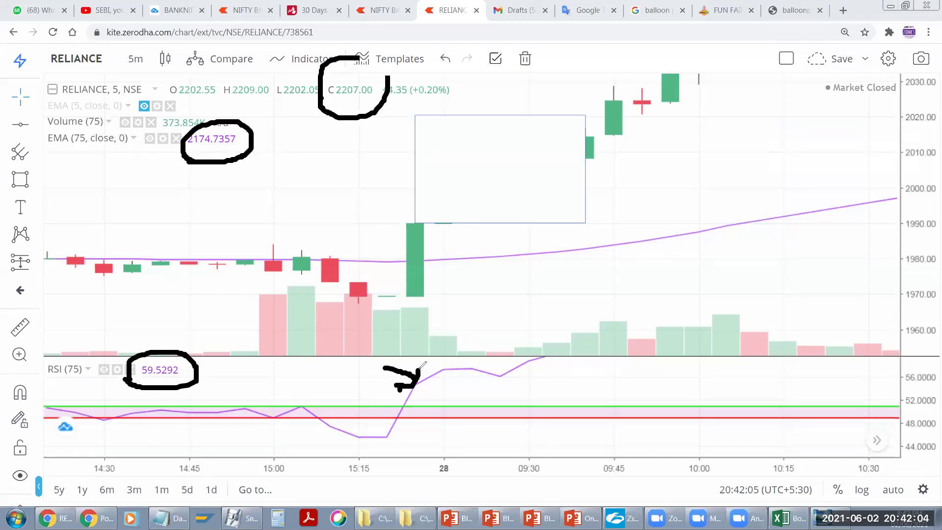
mouse_move(368, 221)
mouse_down()
mouse_move(400, 223)
mouse_move(389, 234)
mouse_up()
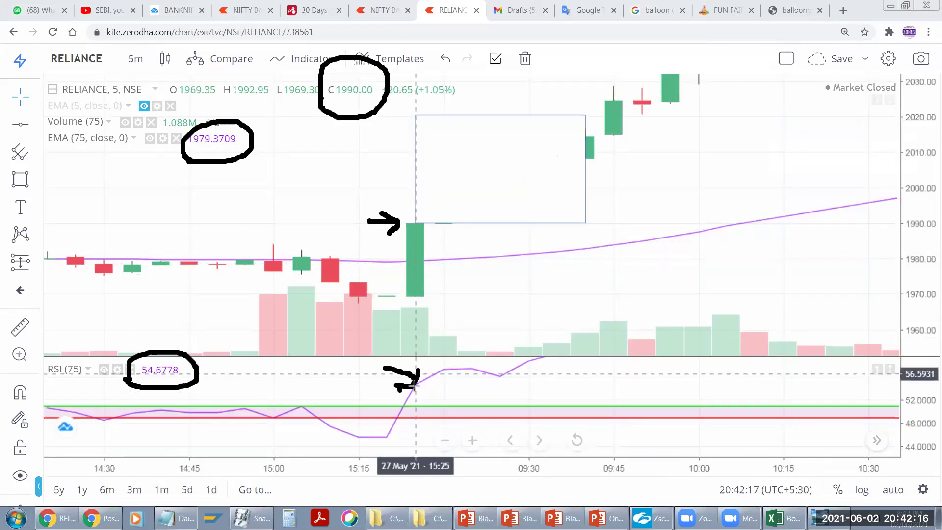
click(412, 224)
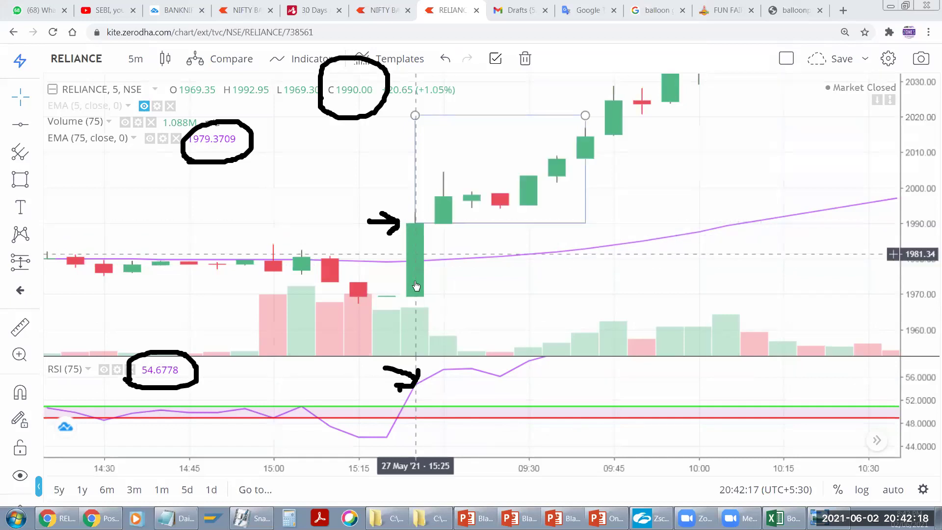
Step: Move the white rectangle to start at 28 May 09:15 with its lower edge at 1997.76, revealing that candle's body
drag(415, 225, 416, 226)
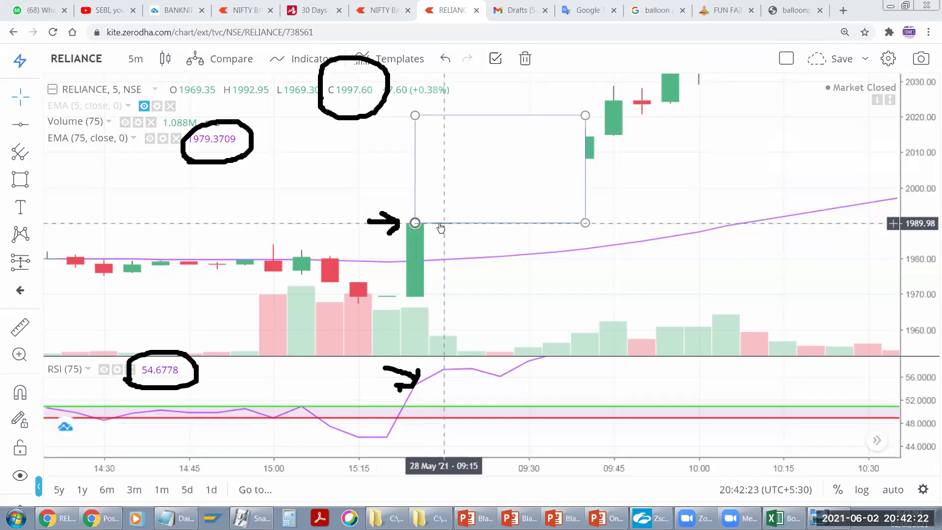
mouse_move(443, 234)
mouse_down()
mouse_move(426, 231)
mouse_move(399, 187)
mouse_move(433, 170)
mouse_move(433, 149)
mouse_up()
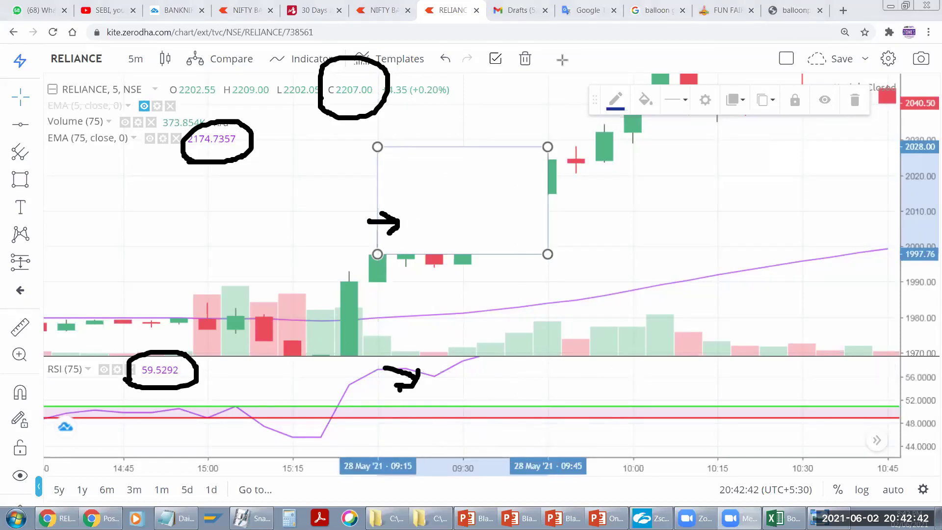
Step: Number the circled closing price, EMA (75) and RSI (75) values 1, 2 and 3 in black, and dot the RSI line at 28 May 09:15
drag(315, 116, 318, 131)
drag(177, 180, 191, 191)
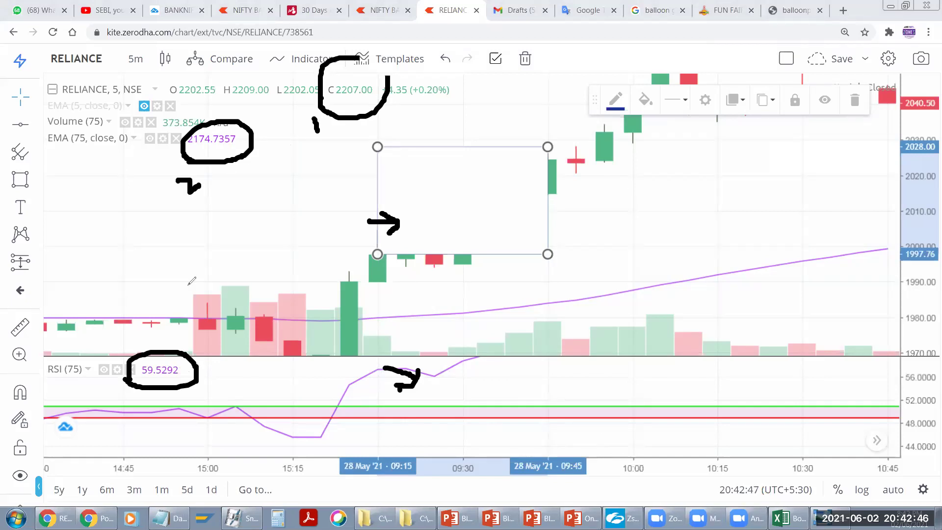
mouse_move(204, 364)
mouse_down()
mouse_move(219, 369)
mouse_move(211, 385)
mouse_up()
drag(379, 366, 377, 369)
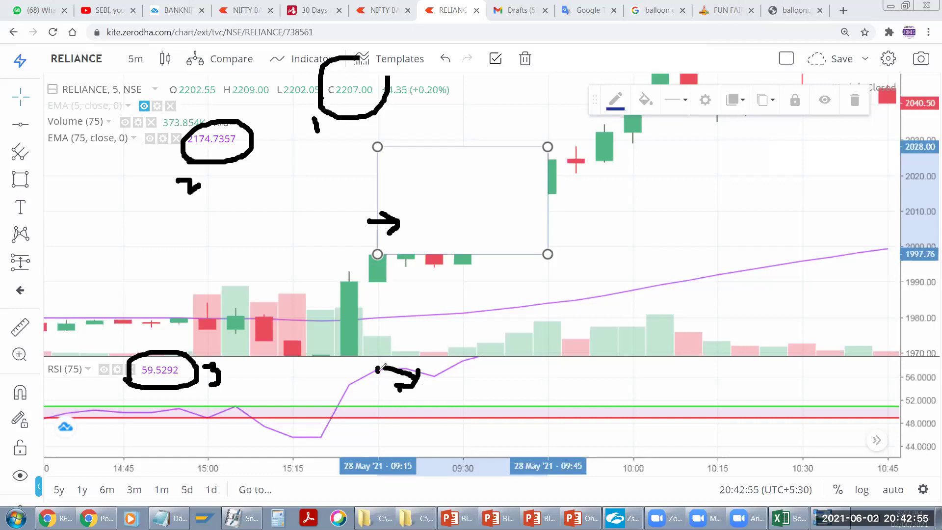
Step: Draw a red horizontal line at 1997.65 along the top of the 28 May 09:15 candle
click(16, 126)
click(472, 255)
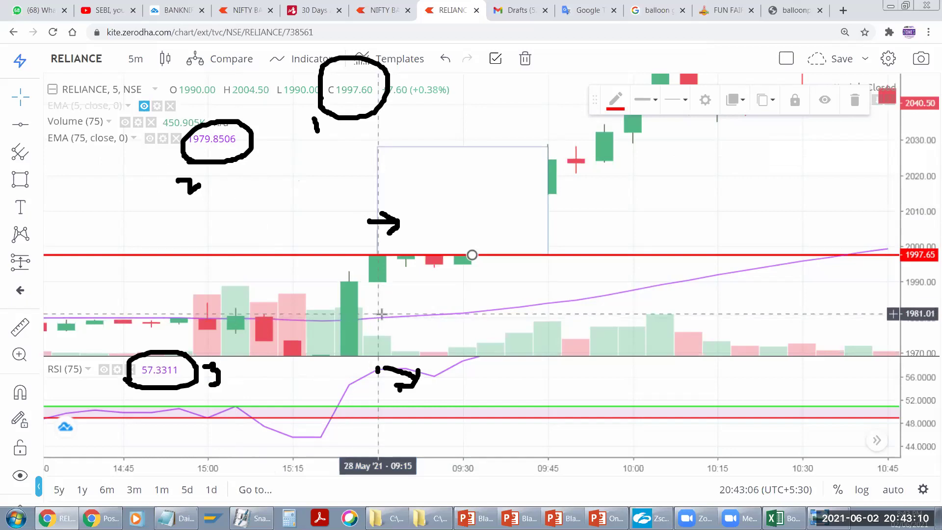
drag(912, 294, 634, 353)
mouse_move(444, 443)
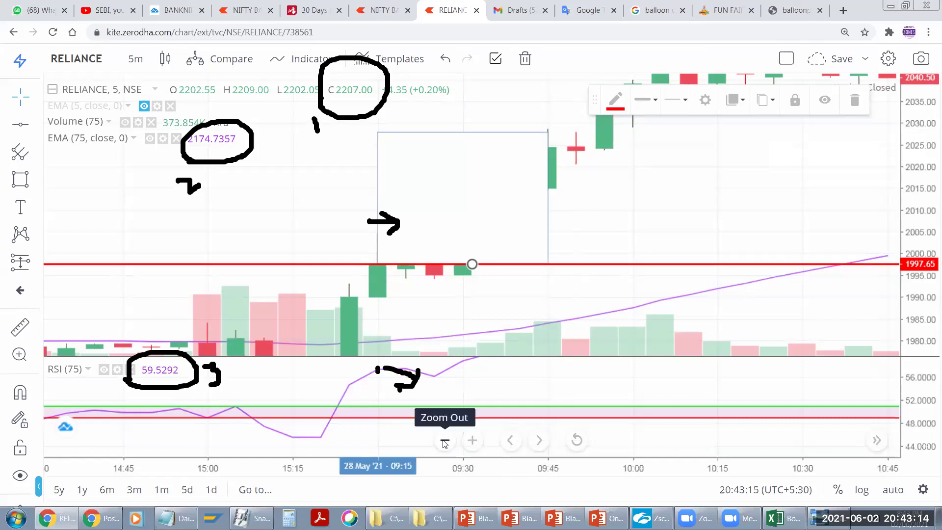
click(444, 441)
click(444, 441)
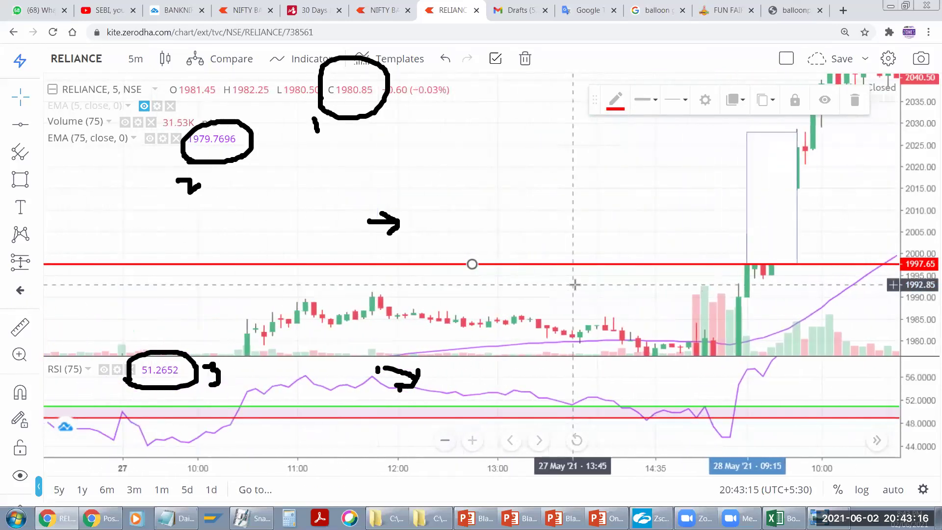
drag(608, 212, 458, 191)
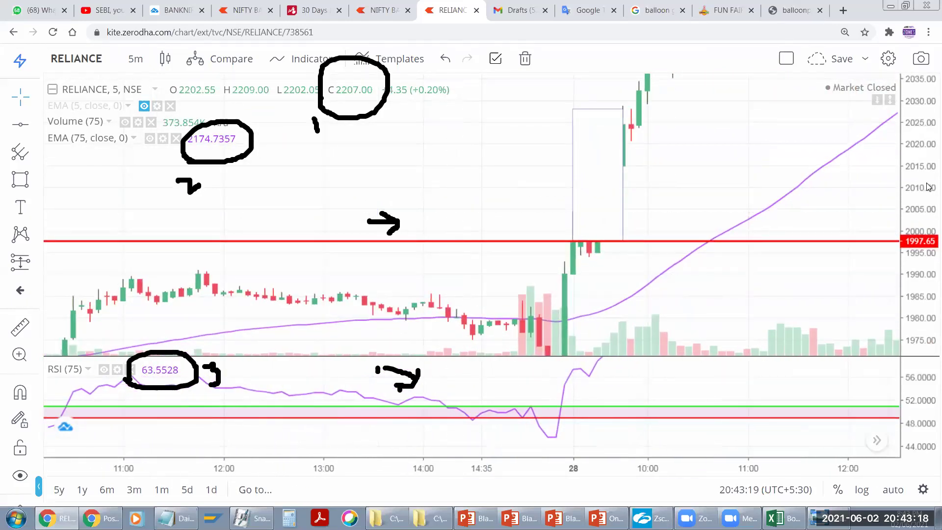
drag(778, 297, 472, 299)
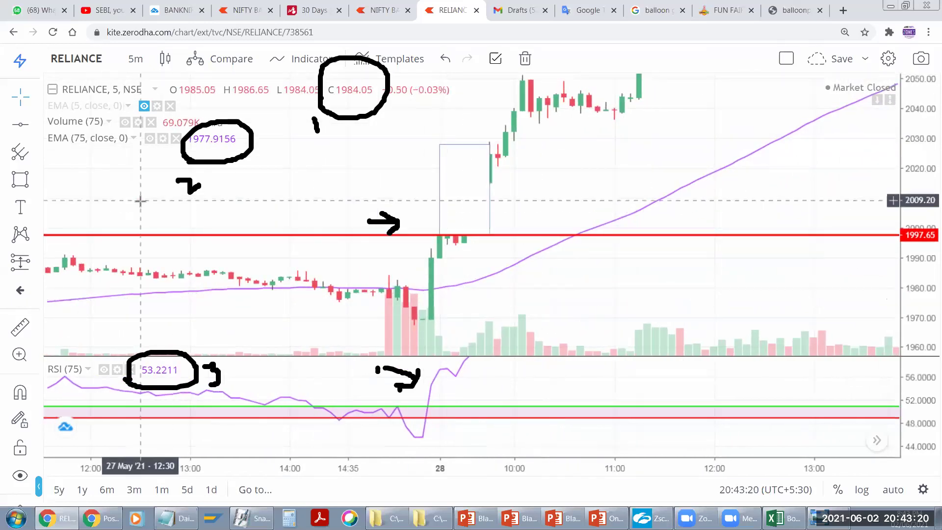
click(20, 265)
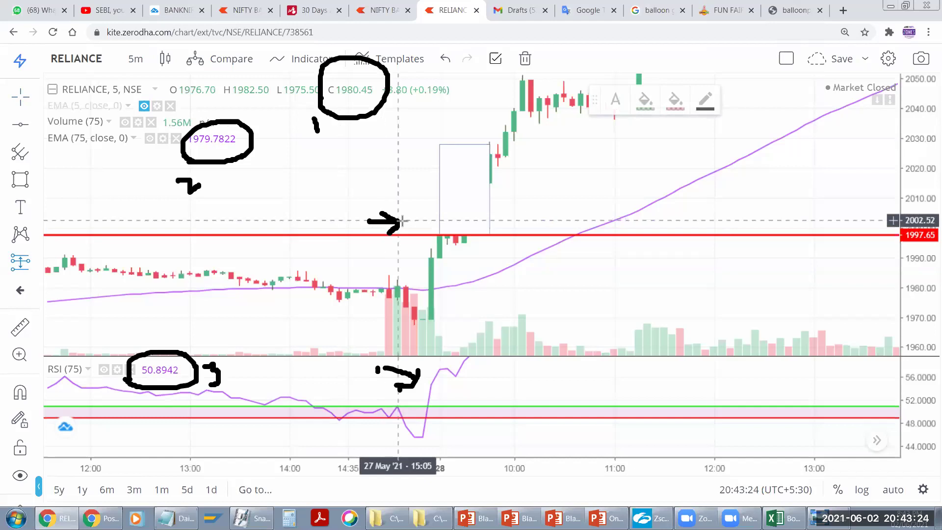
click(441, 232)
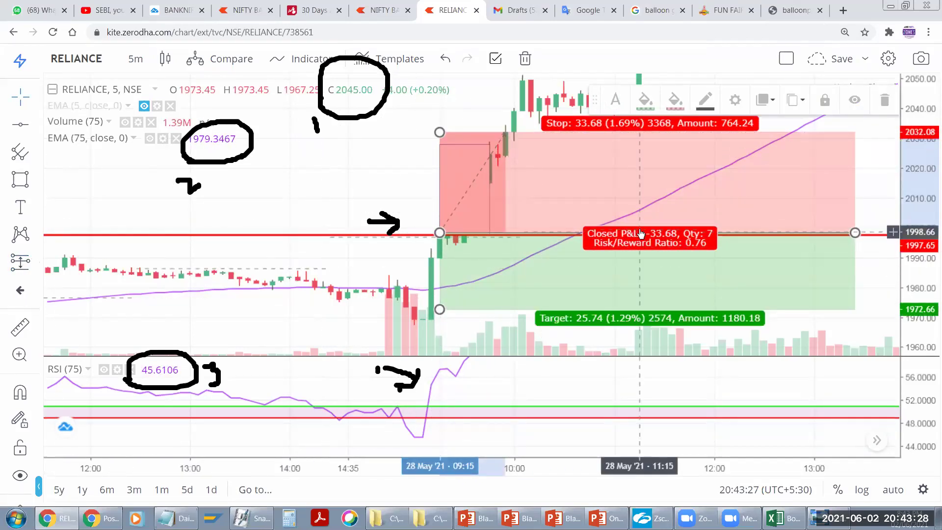
drag(851, 232, 705, 231)
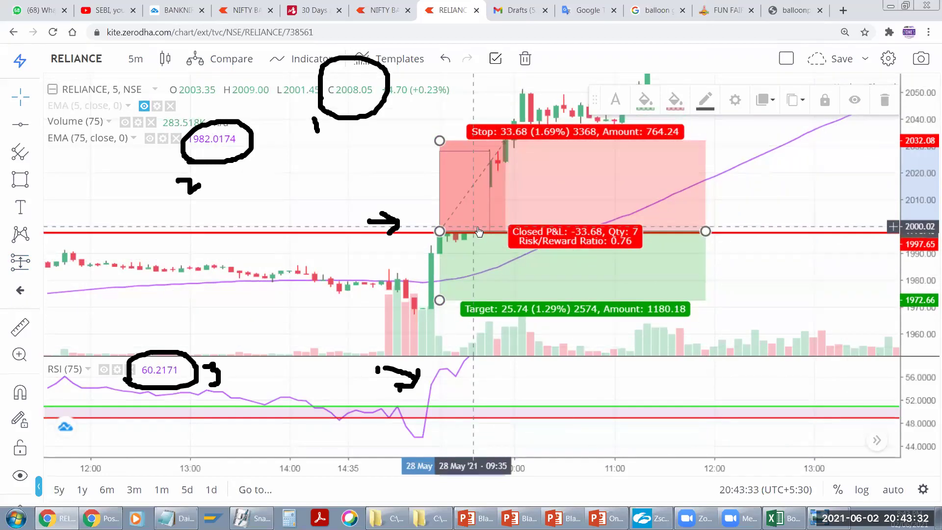
drag(480, 231, 479, 234)
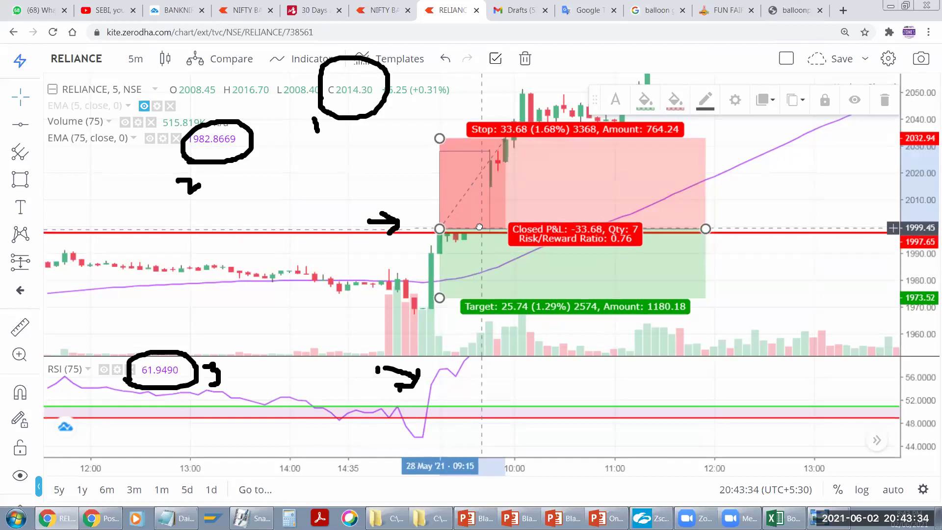
key(Delete)
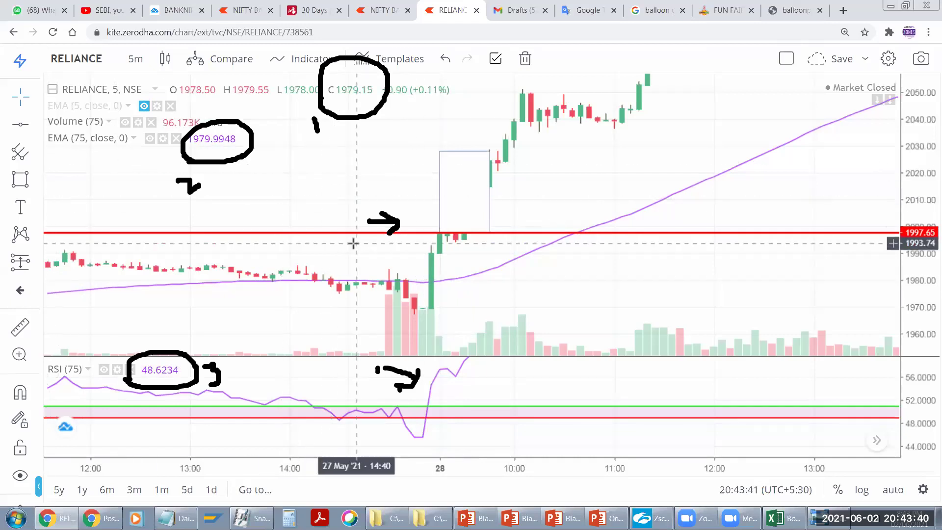
Step: Enlarge the white rectangle to 28 May 11:40 and past the top of the visible prices to hide the following candles
click(680, 75)
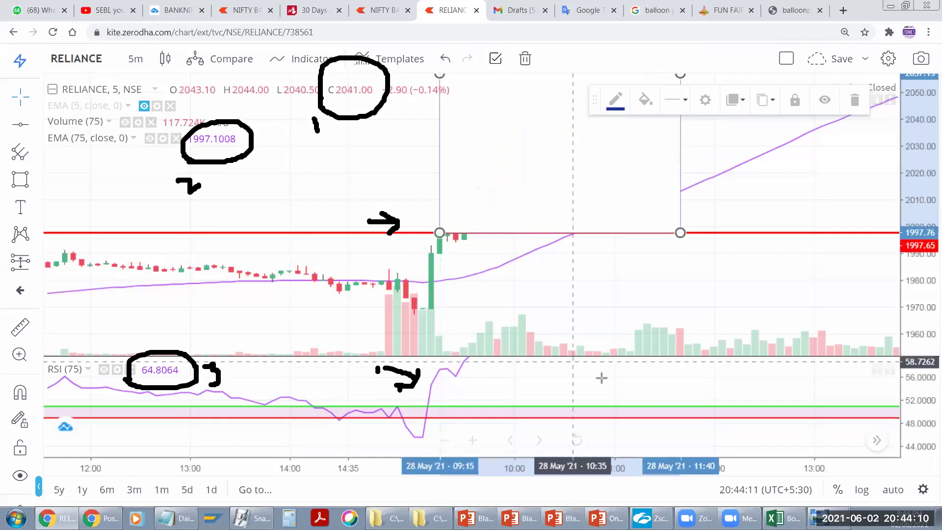
Step: Switch to the Excel workbook, label cell H12 "First - CMP" on Sheet2, and widen column H to fit the label
click(783, 518)
click(454, 374)
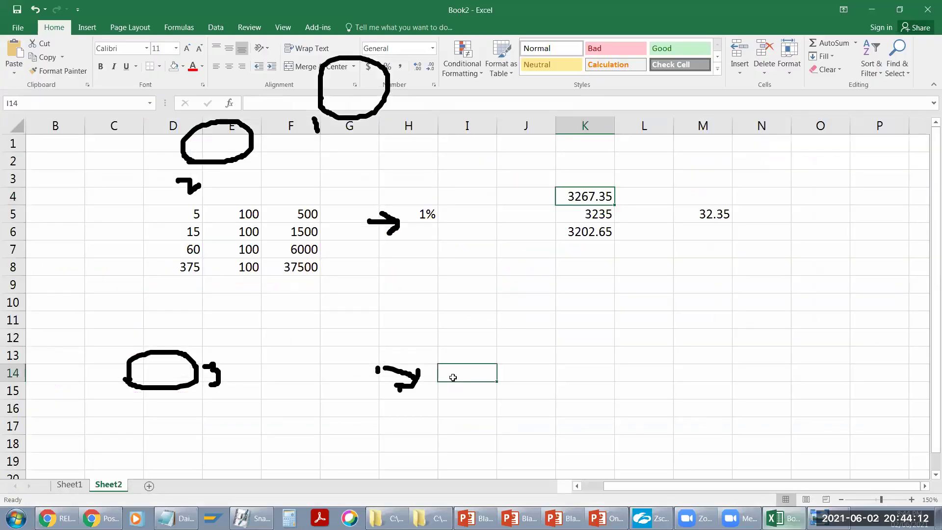
click(574, 332)
click(468, 340)
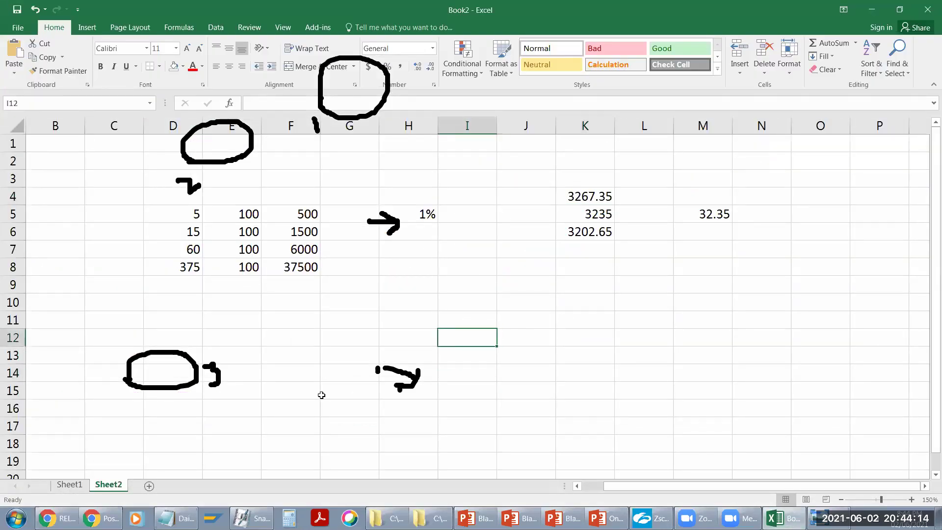
click(406, 335)
text(First)
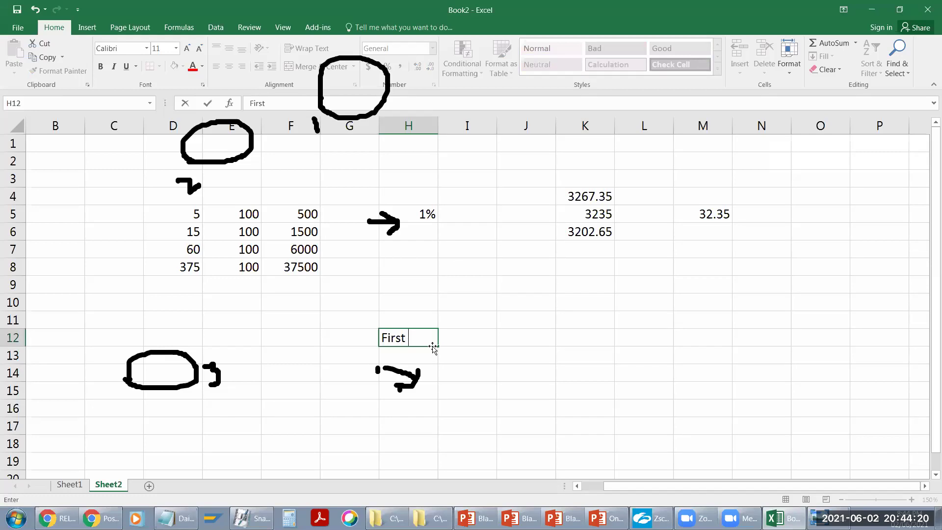
text(- CMP)
click(435, 368)
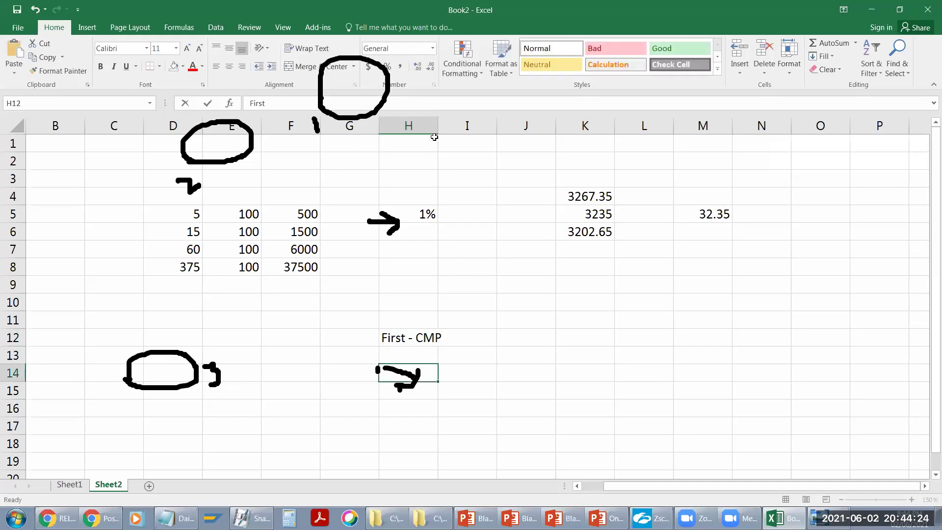
drag(438, 126, 456, 126)
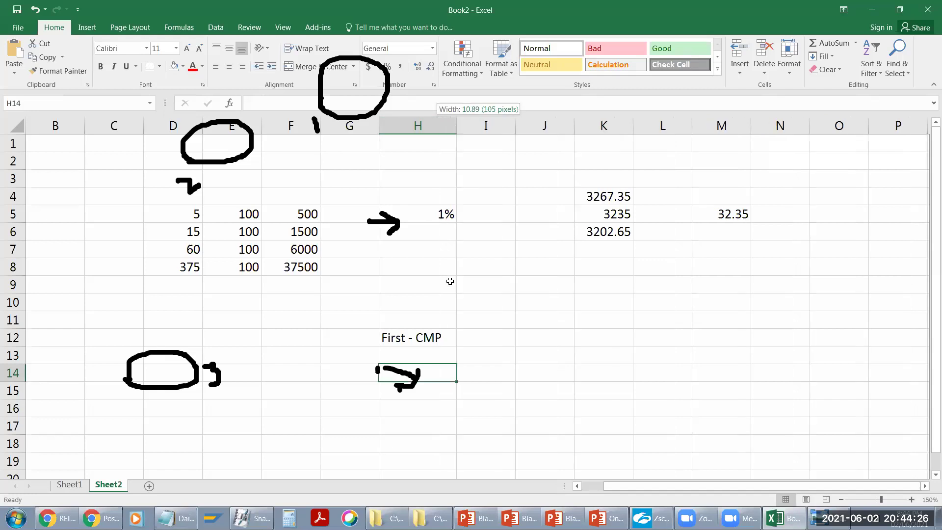
Step: Enter the closing price 1997 in cell I12 and the EMA (75) value 1979 in cell I13, consulting the RELIANCE chart
click(480, 342)
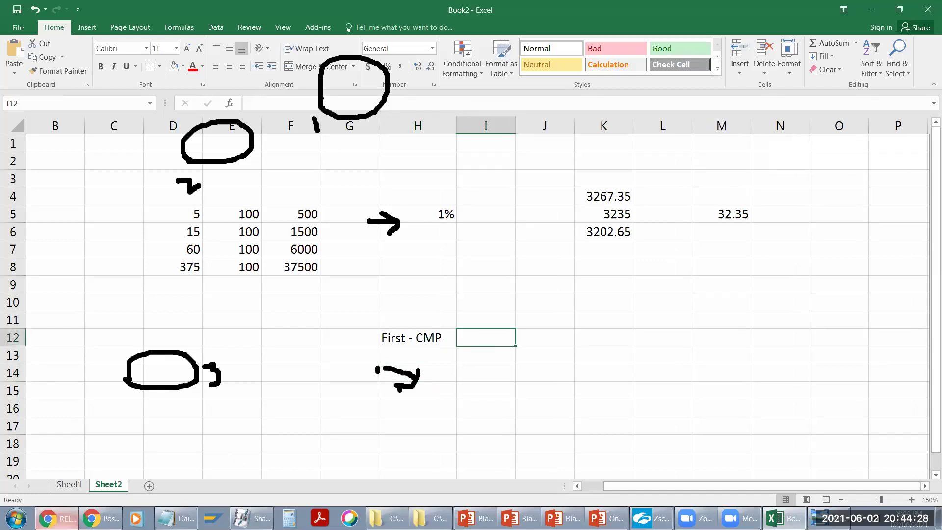
click(57, 518)
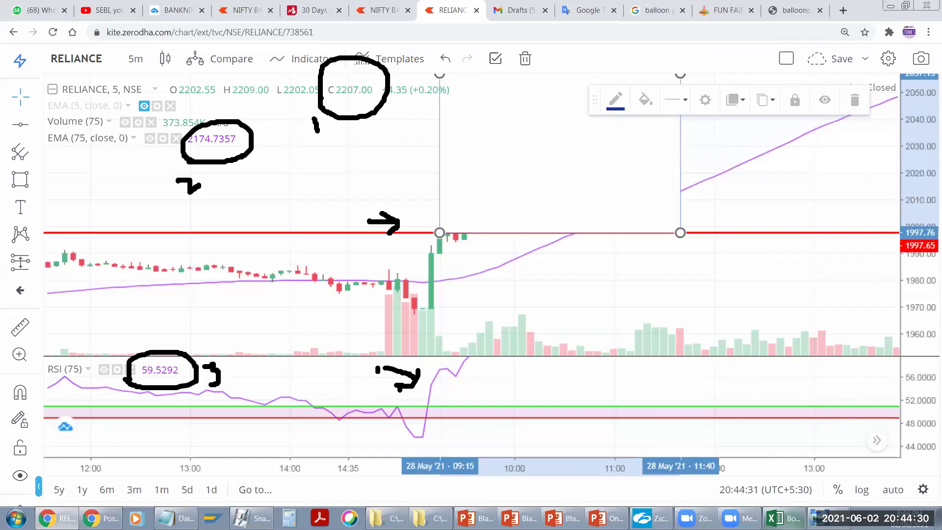
click(783, 518)
text(1997)
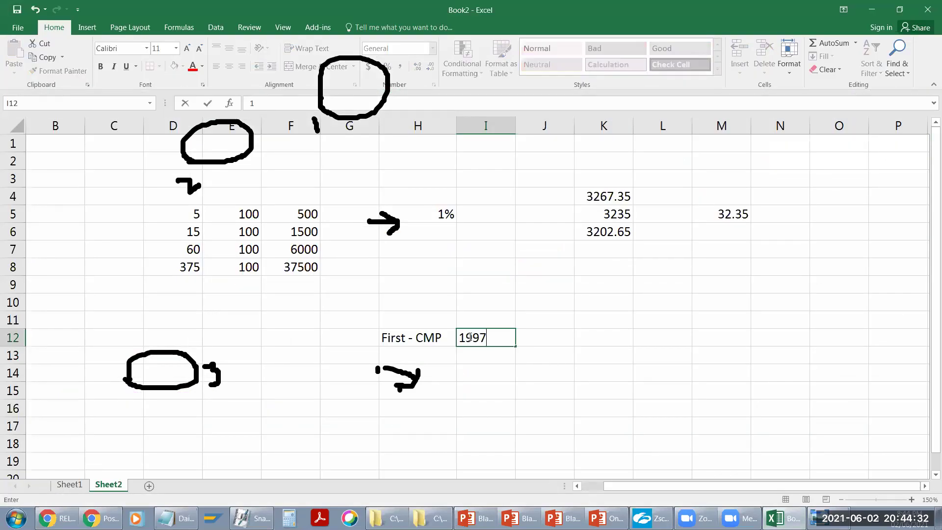
key(Return)
click(56, 517)
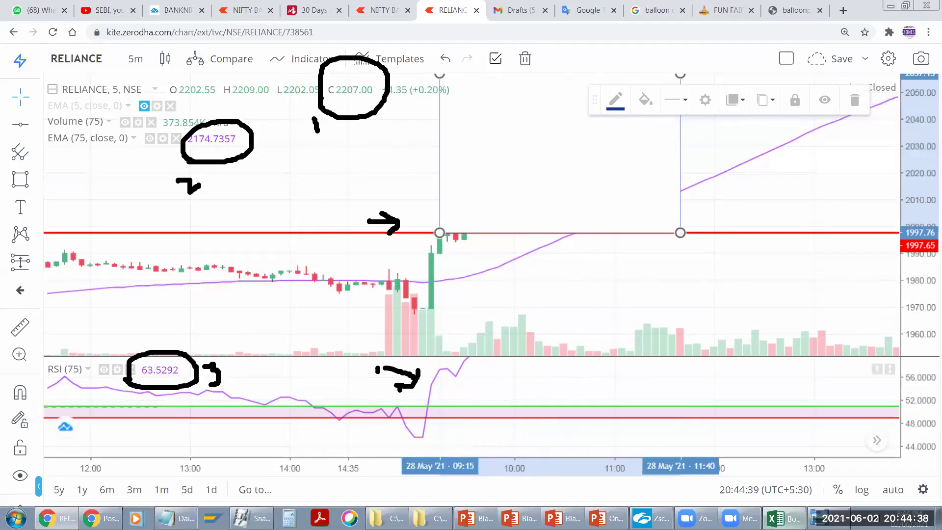
click(784, 518)
text(1979)
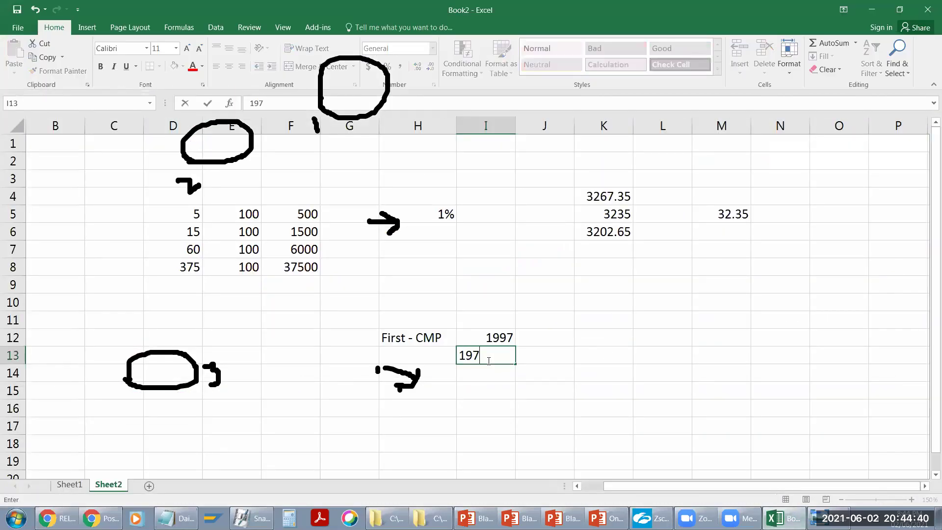
Step: Label cell H13 "Sarasari EMA(75)" and autofit column H to the text
click(430, 363)
text(S)
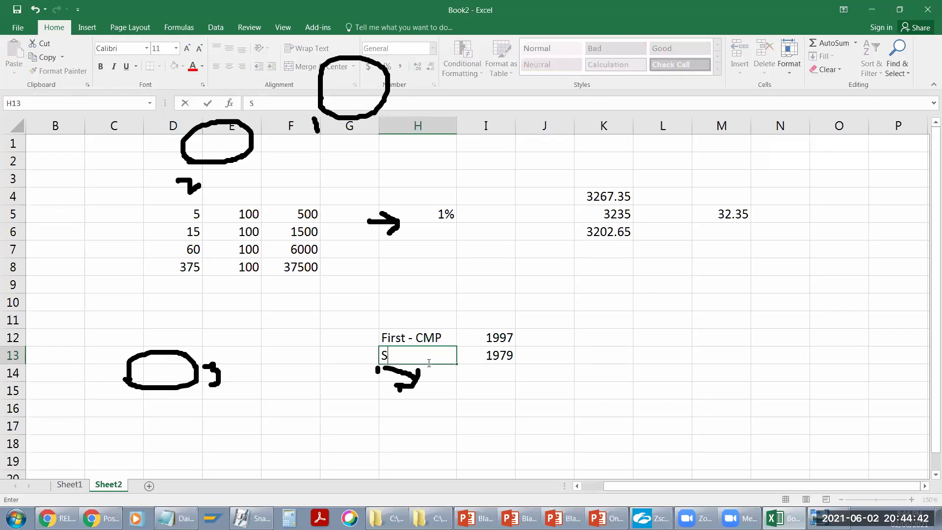
text(arasari)
key(Return)
click(430, 358)
double_click(430, 358)
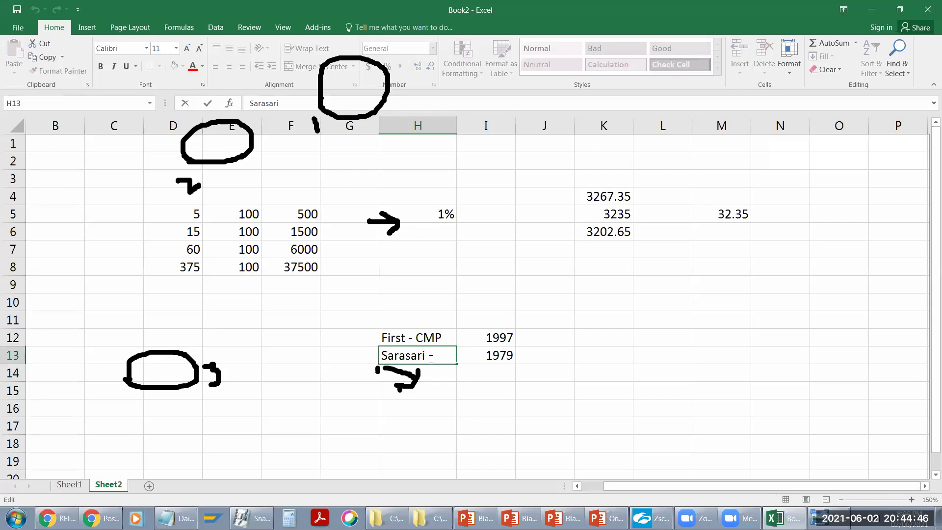
text(EMA()
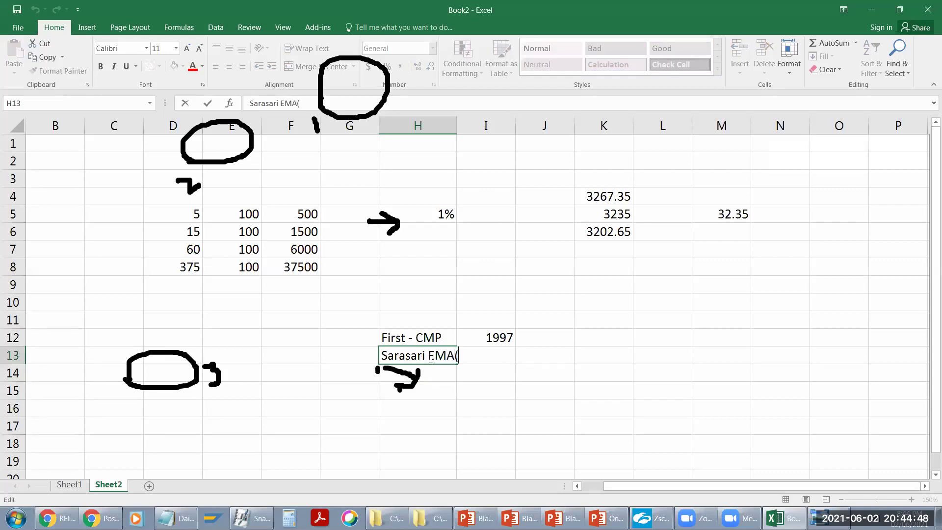
text(75))
click(435, 387)
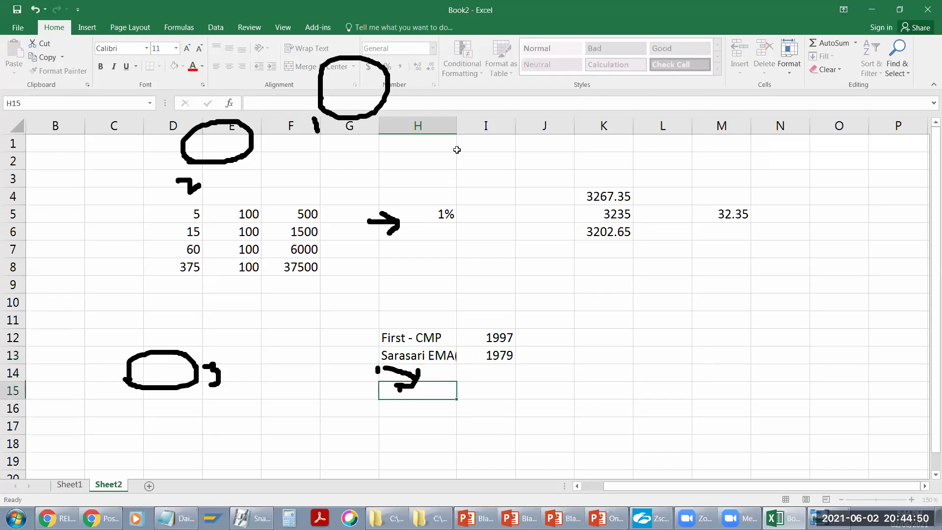
double_click(456, 125)
Step: Enter the formula =I13-I12 in cell I14
click(519, 375)
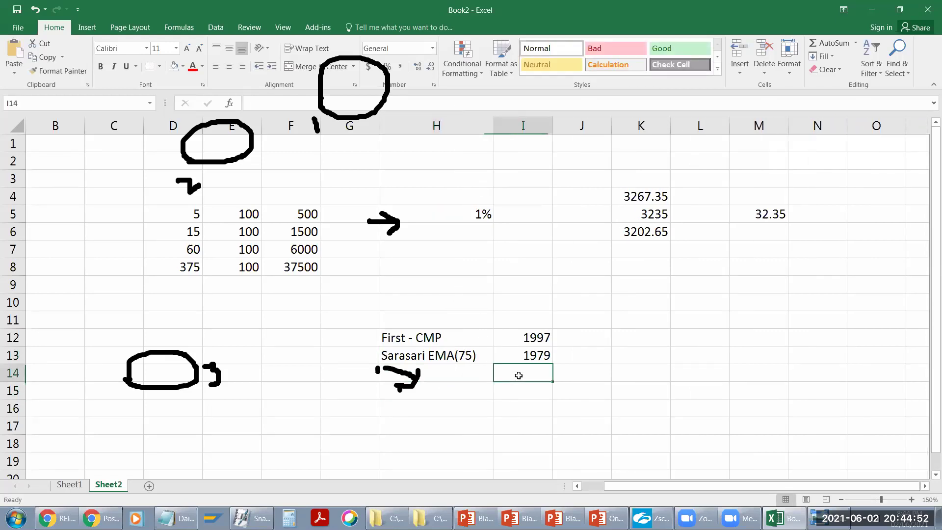
text(=)
click(530, 355)
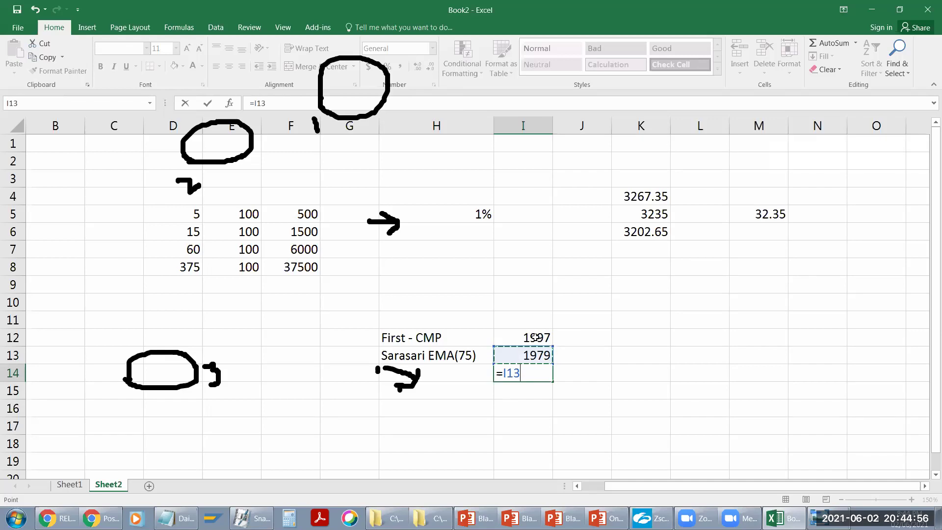
text(-)
click(538, 335)
key(Return)
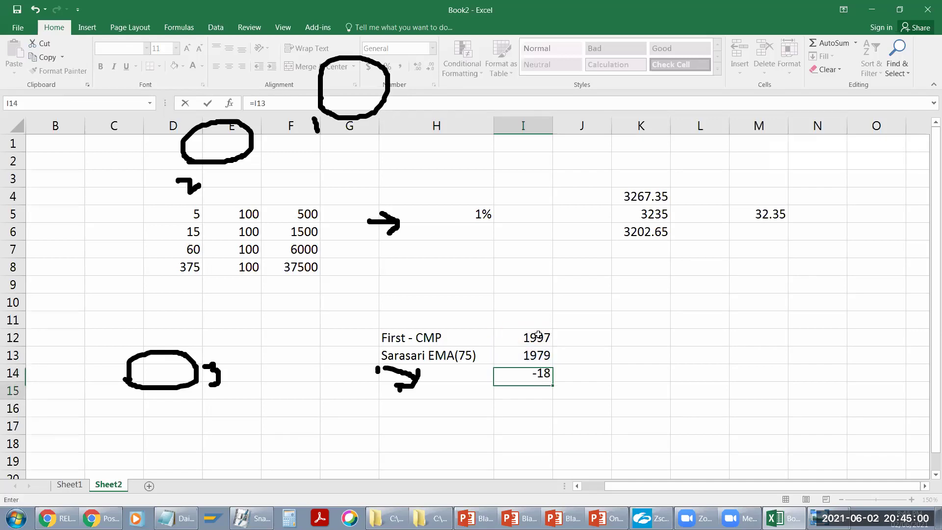
Step: Replace the formula in cell I14 with =I12-I13 so the EMA (75) value is subtracted from the closing price
double_click(533, 372)
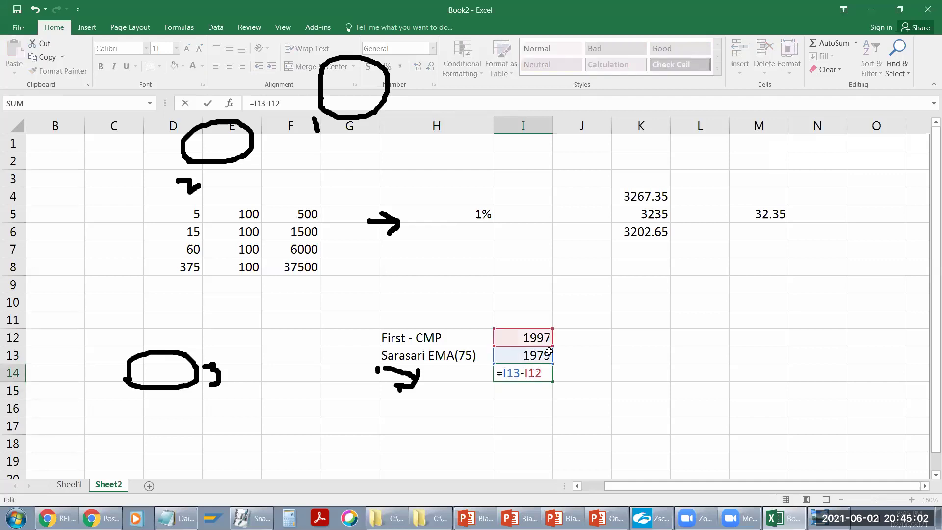
drag(541, 372, 506, 372)
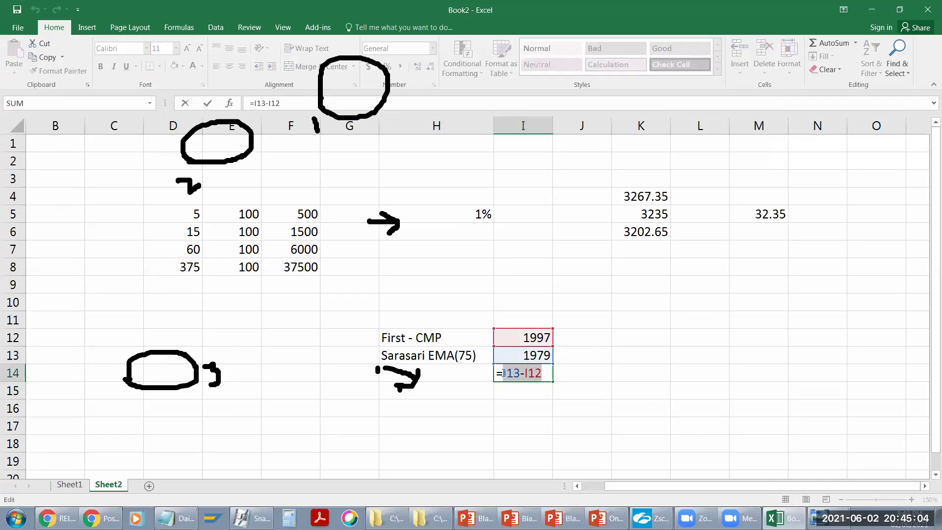
key(BackSpace)
click(523, 338)
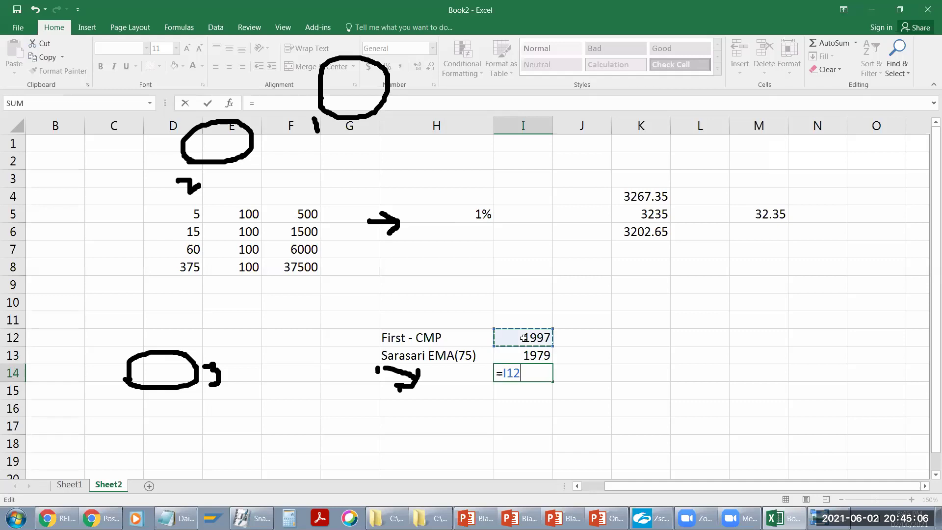
text(-)
click(516, 353)
key(Return)
click(533, 372)
click(535, 359)
click(636, 357)
click(528, 357)
click(637, 357)
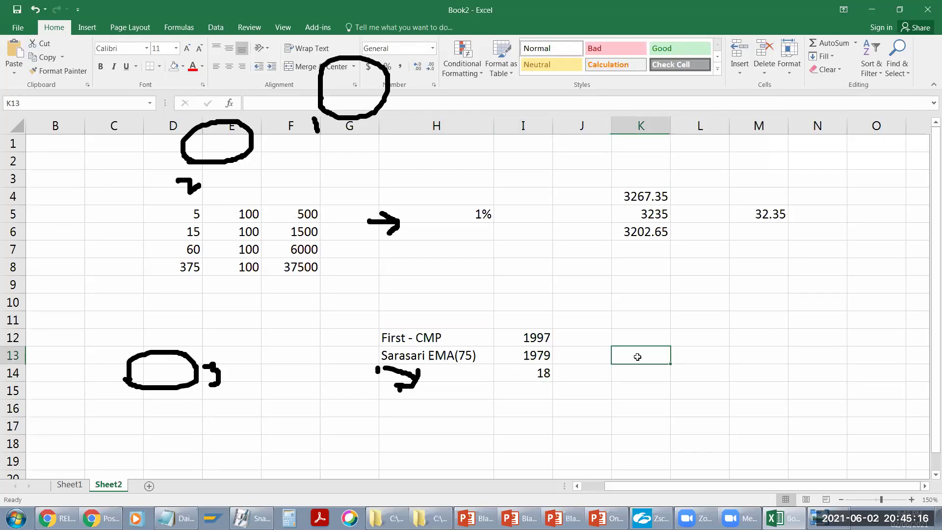
text(19)
key(Return)
Step: Calculate one percent of the EMA (75) value in cell K13 with =I13*1% and compare it with the difference in I14
click(637, 357)
text(-)
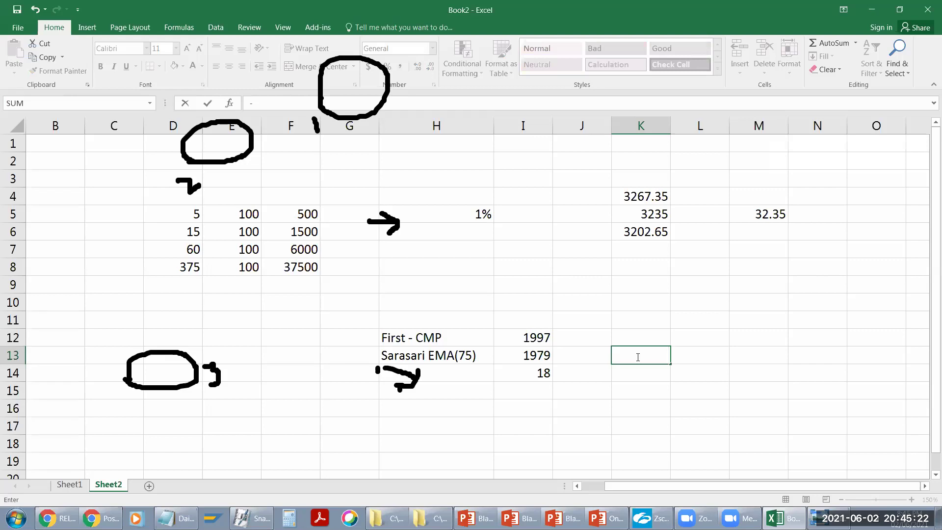
click(534, 356)
text(*)
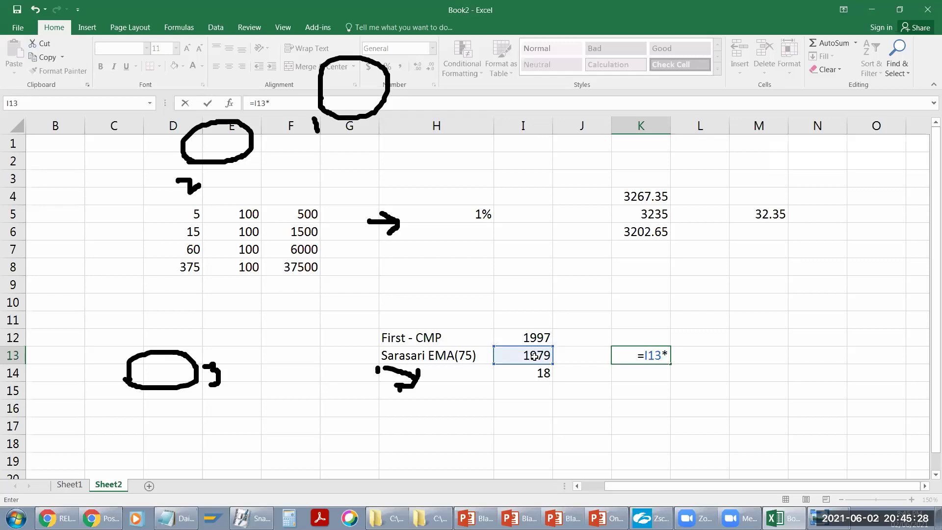
text(1%)
key(Return)
click(641, 357)
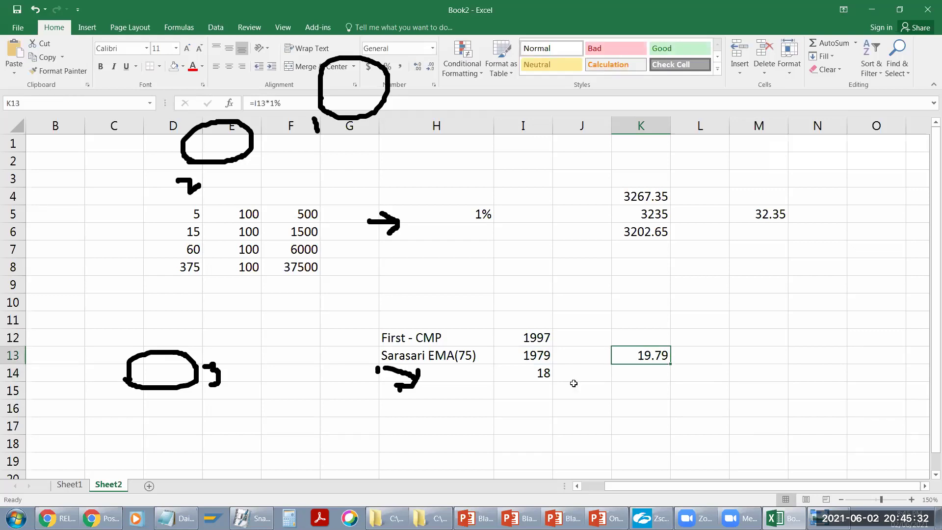
click(537, 377)
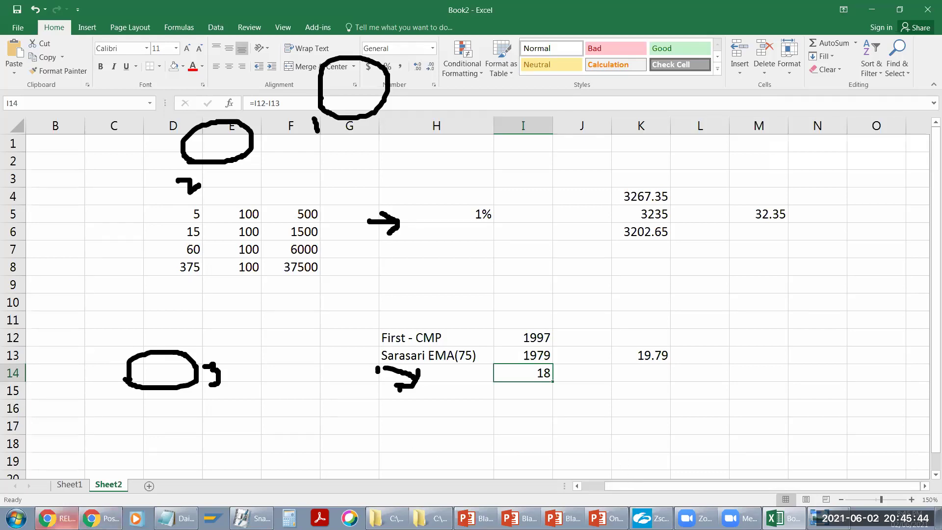
click(641, 355)
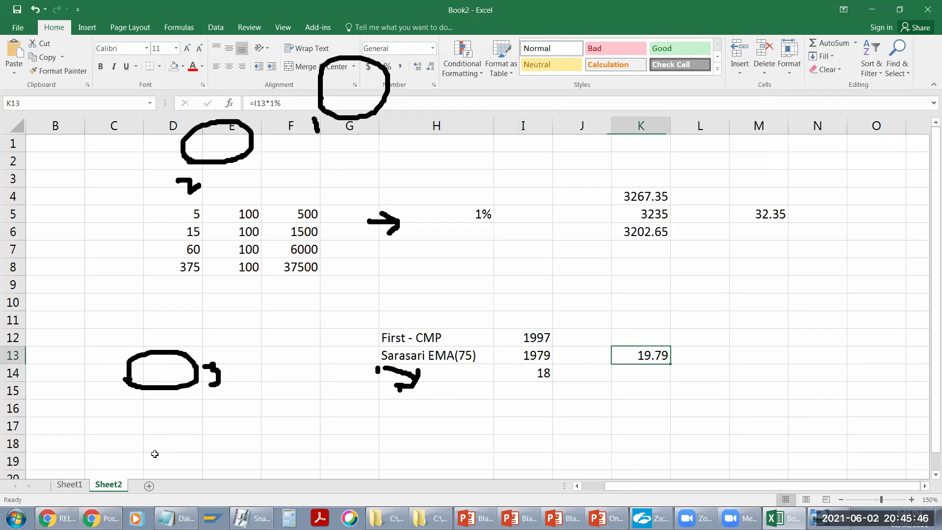
Step: Switch to the RELIANCE chart in Chrome, uncover the candles and lower the red horizontal line to the 28 May 09:25 candle's low, about 1994
click(58, 518)
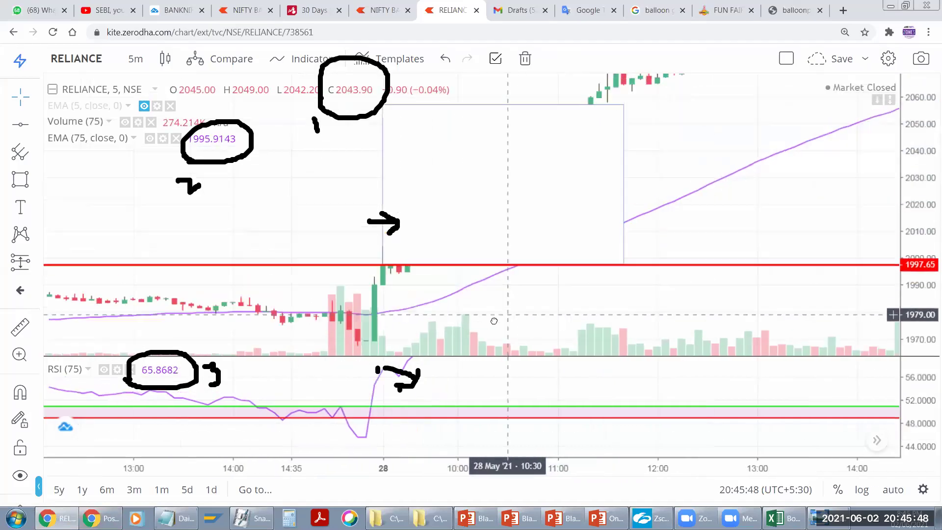
drag(564, 108, 816, 80)
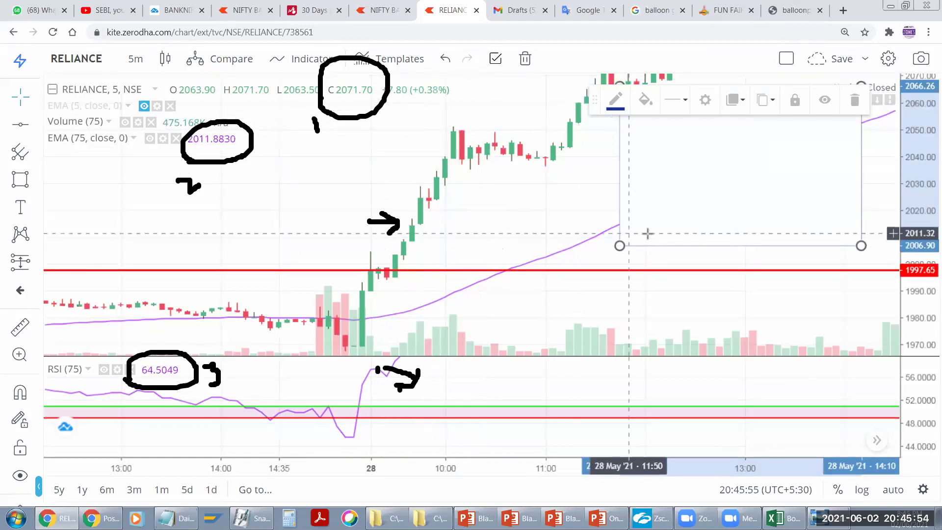
drag(647, 246, 597, 221)
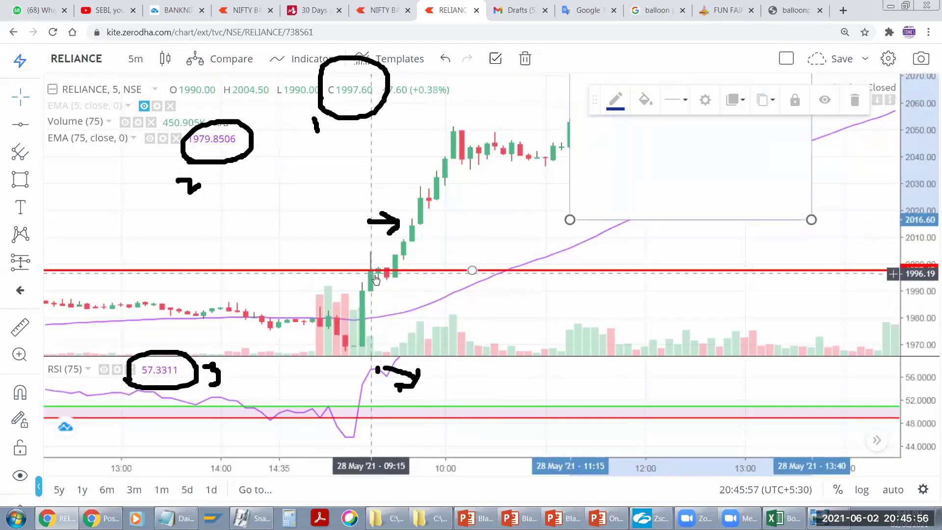
drag(408, 270, 410, 278)
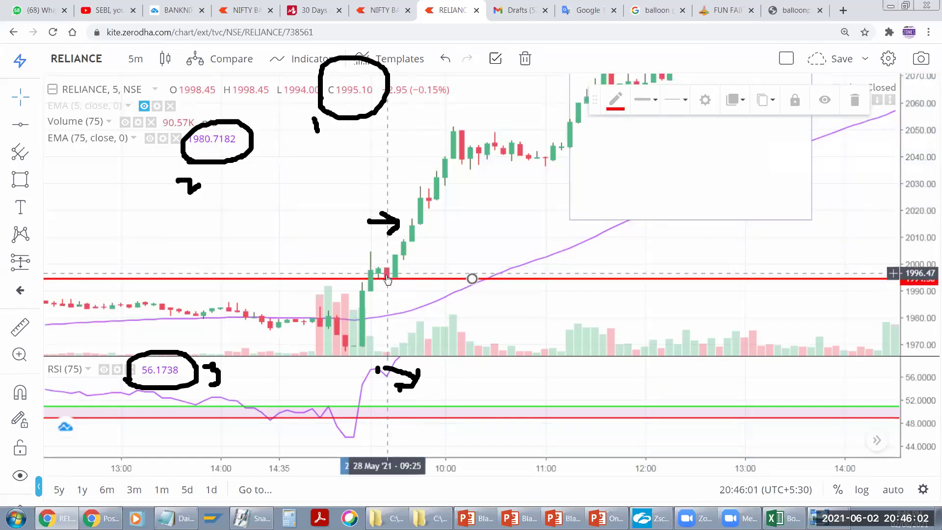
Step: Move the white rectangle so it starts at the 28 May 09:25 candle, with its lower edge on the red line
drag(390, 290, 441, 256)
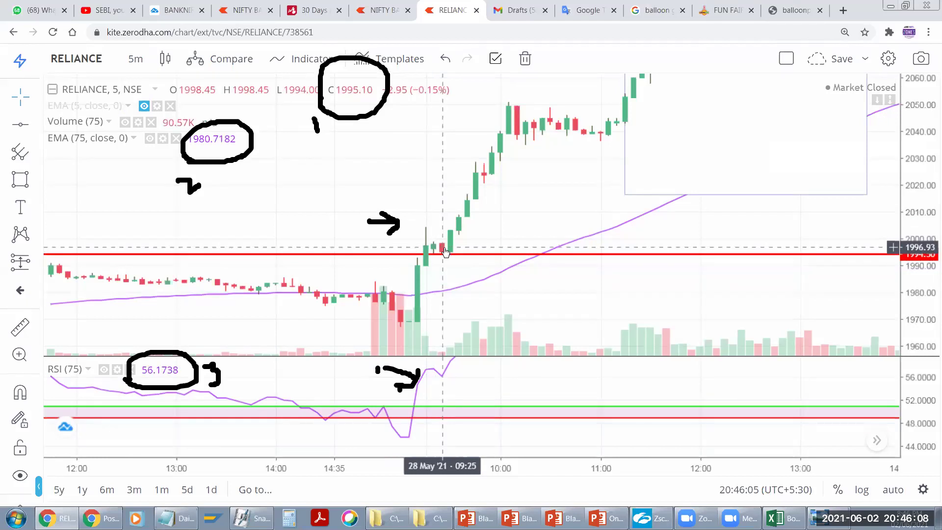
click(471, 254)
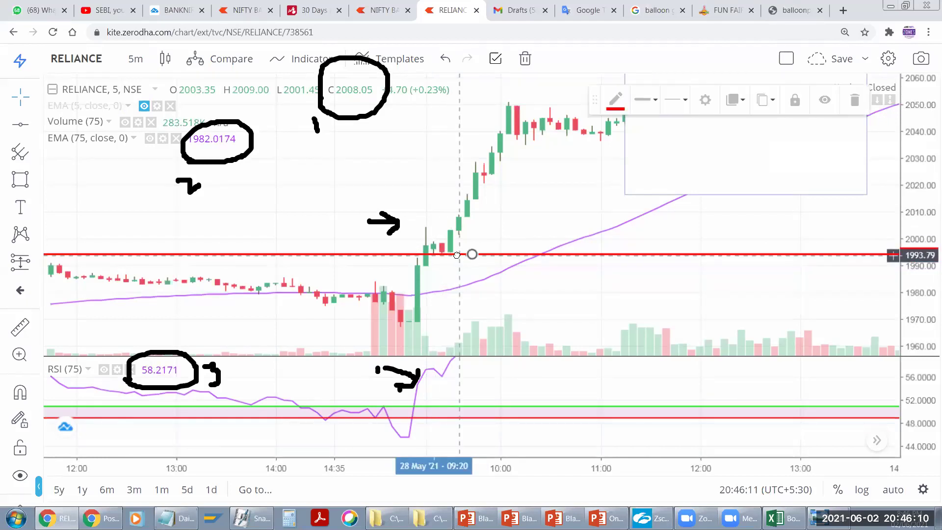
mouse_move(641, 196)
mouse_down()
mouse_move(467, 235)
mouse_move(458, 252)
mouse_move(425, 251)
mouse_up()
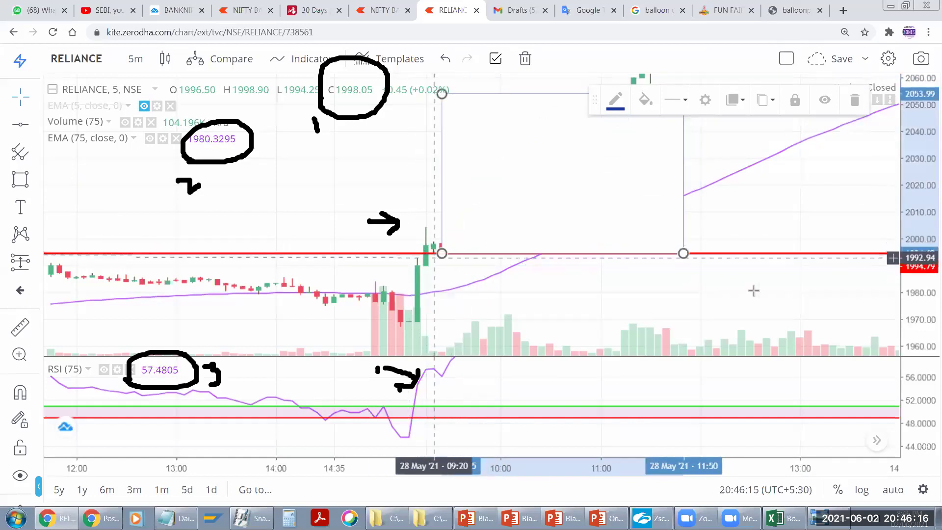
Step: Switch to the Excel workbook and set the First - CMP value in I12 to 1994
click(783, 518)
click(535, 336)
double_click(534, 335)
text(1994)
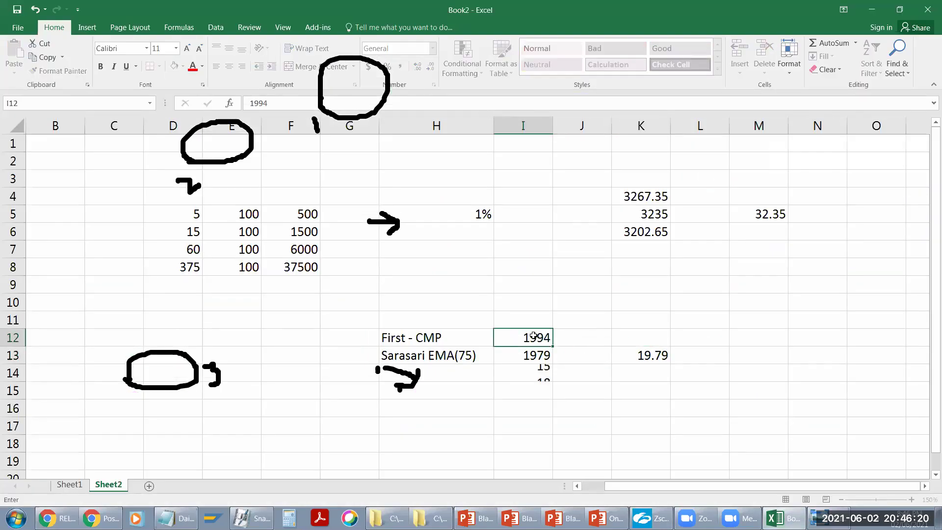
key(Return)
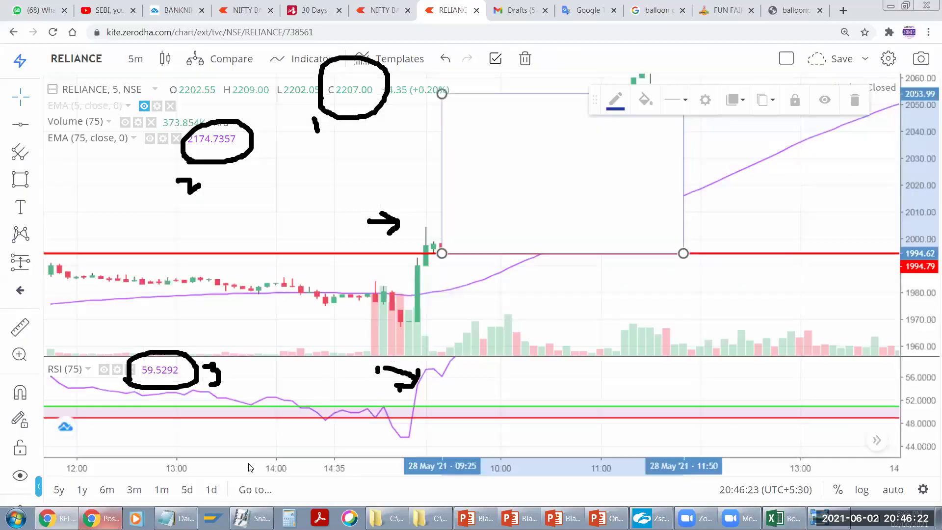
Step: Check the chart, set the Sarasari EMA(75) value in I13 to 1980, and check the difference in I14
click(57, 518)
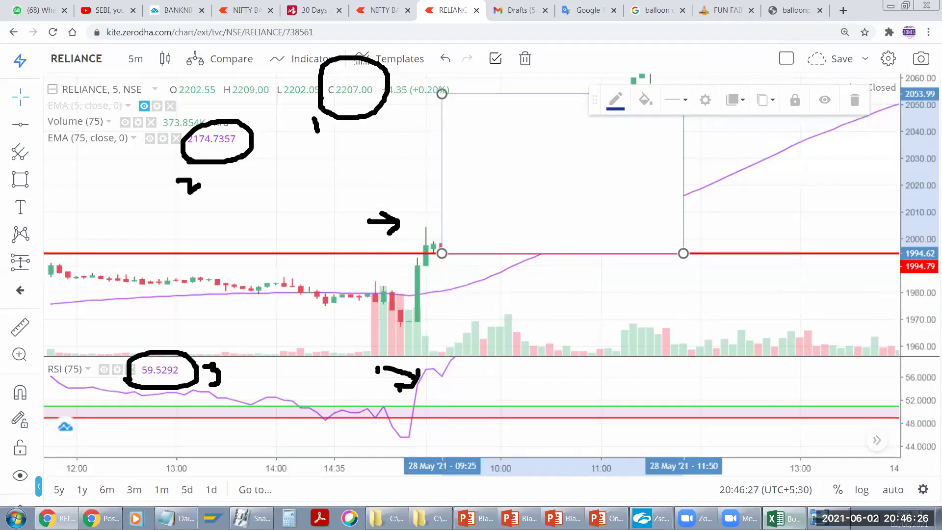
click(783, 518)
text(1980)
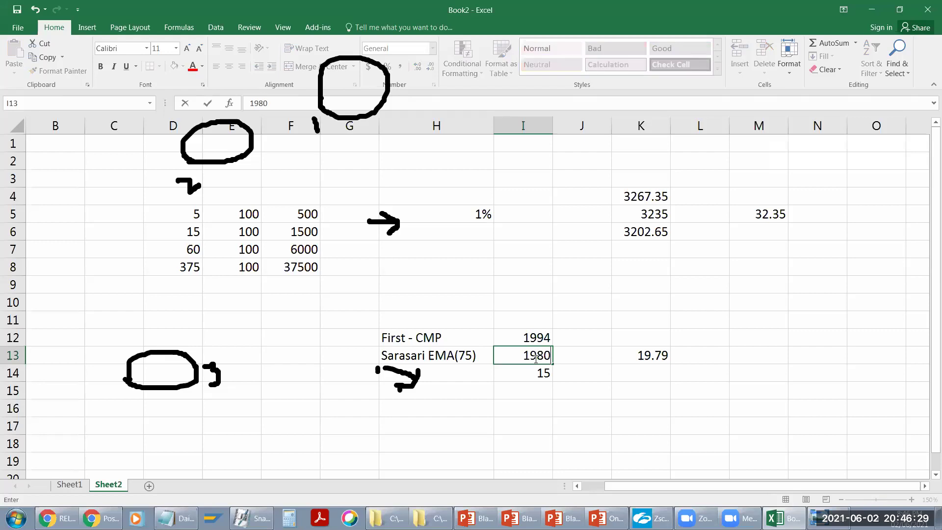
key(Return)
click(539, 360)
click(540, 379)
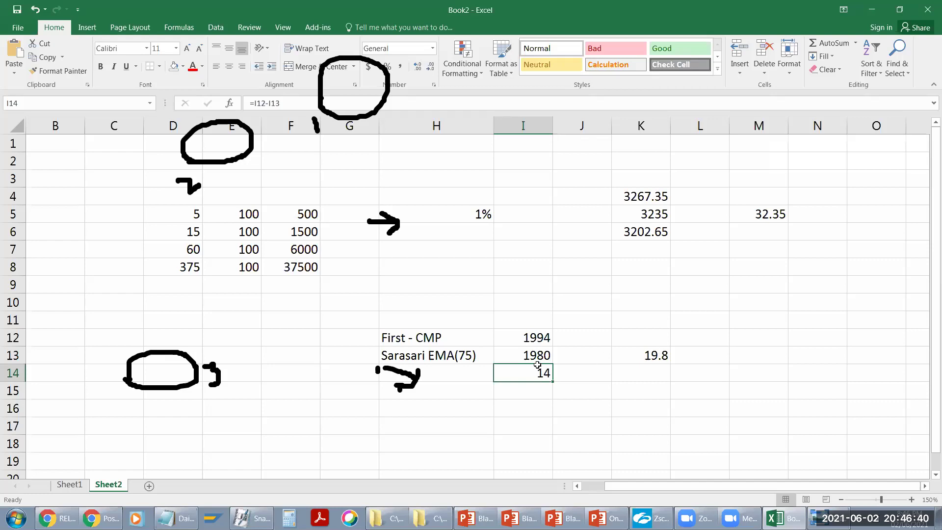
Step: Enter 5 in cell I15 below the price difference
click(58, 518)
key(alt+Tab)
click(541, 387)
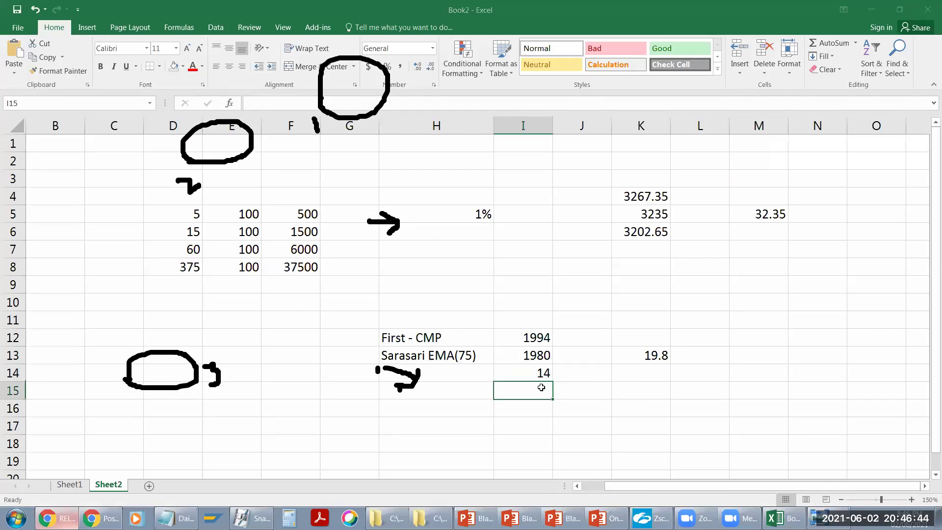
text(5)
key(Return)
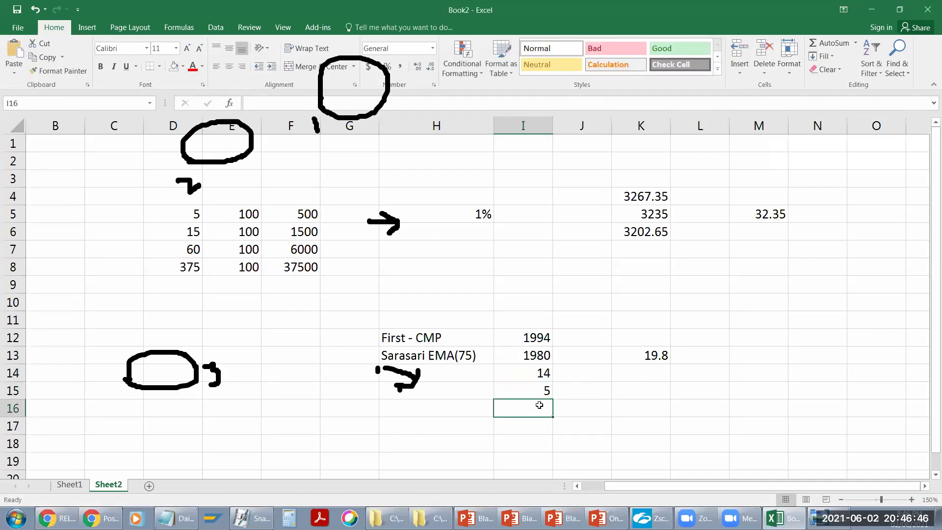
click(547, 393)
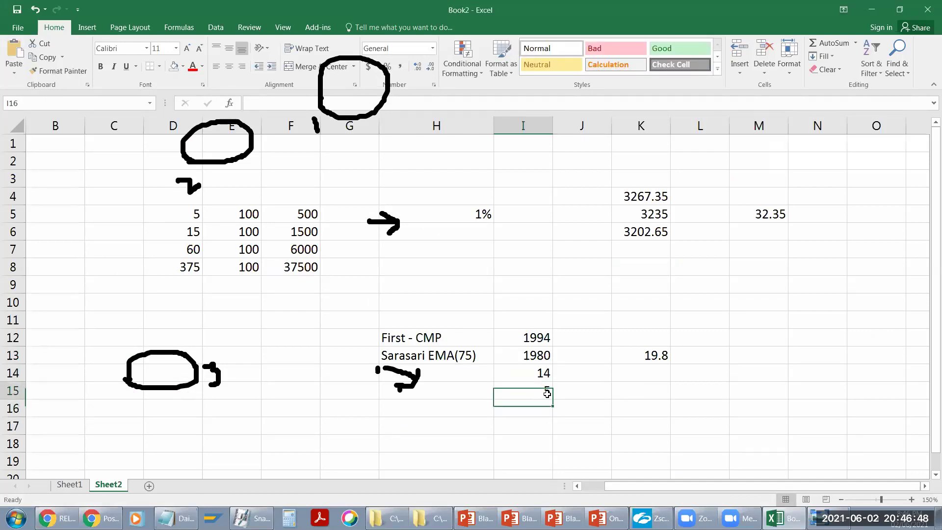
click(545, 394)
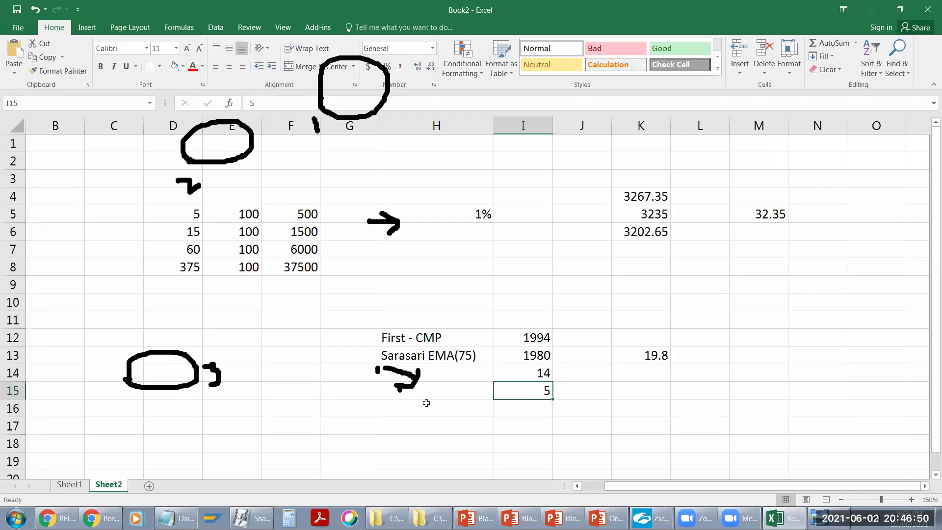
Step: Return to the RELIANCE chart in Chrome and shift the white rectangle to start at 28 May 09:45
click(54, 518)
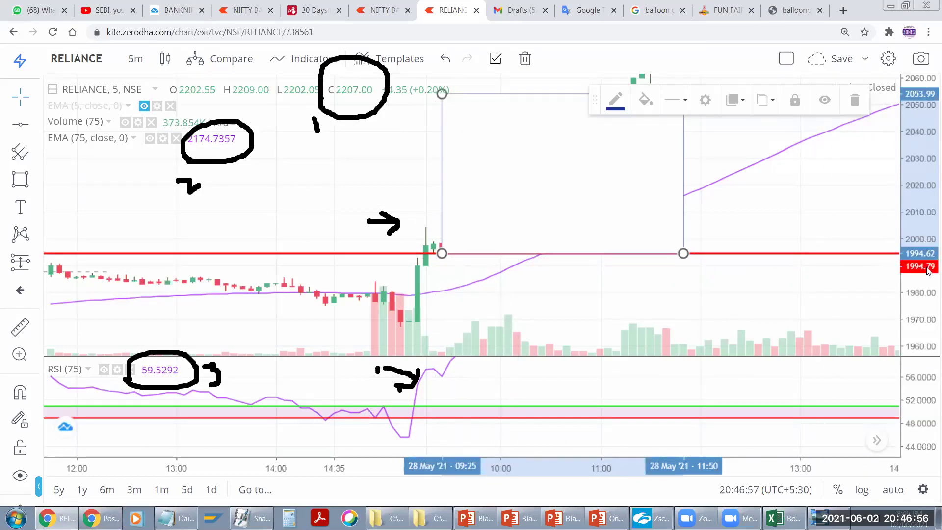
drag(508, 93, 544, 94)
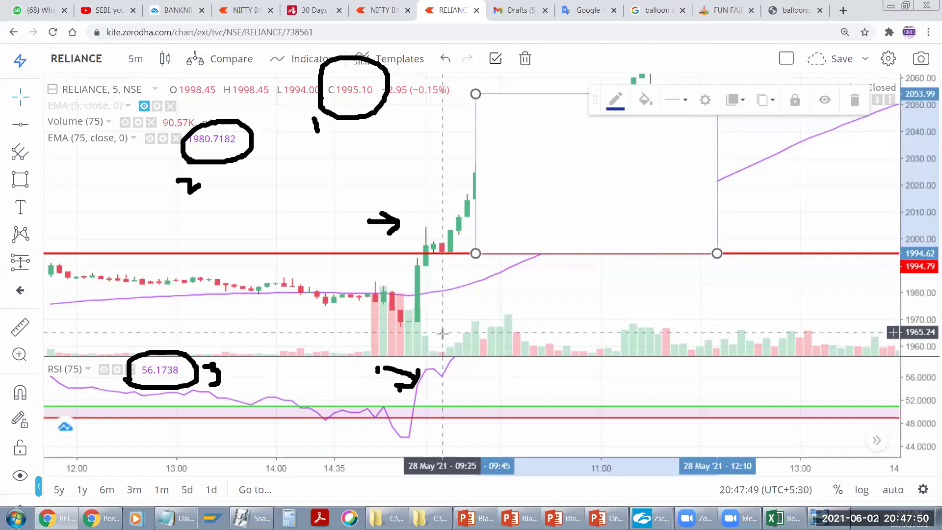
mouse_move(442, 333)
mouse_down()
mouse_move(553, 255)
mouse_move(530, 246)
mouse_up()
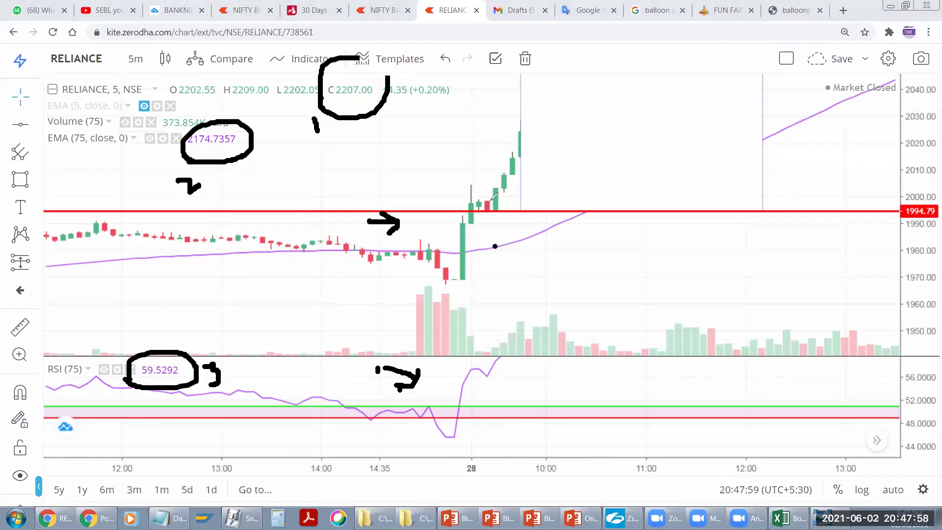
Step: Mark the entry level on the red line at the 09:25 candle and draw freehand arrows up and down from it
click(489, 248)
click(487, 201)
click(490, 291)
drag(478, 211, 507, 212)
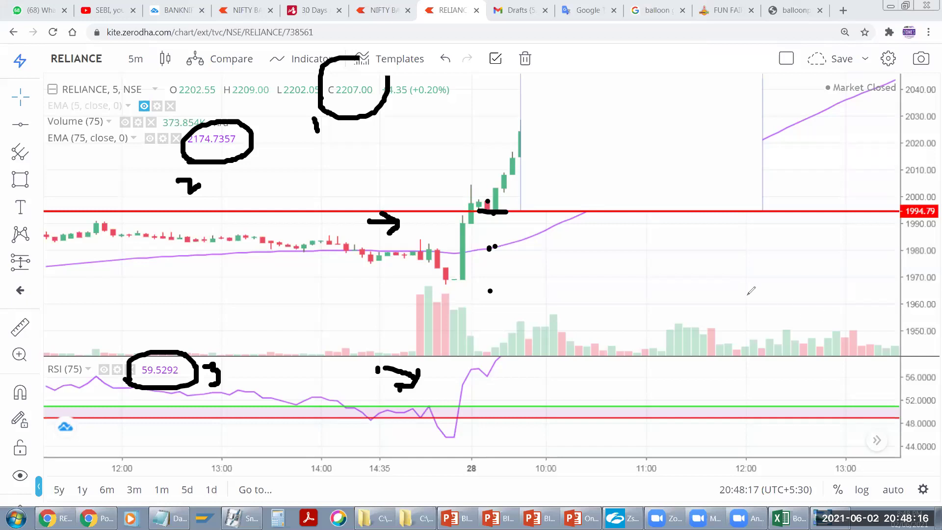
mouse_move(472, 212)
mouse_down()
mouse_move(505, 212)
mouse_move(487, 152)
mouse_move(513, 170)
mouse_up()
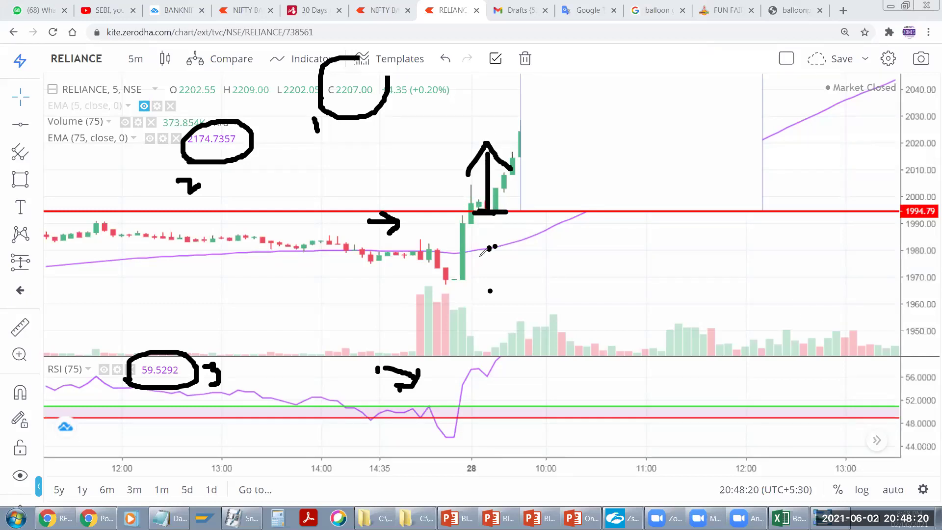
mouse_move(488, 215)
mouse_down()
mouse_move(488, 277)
mouse_move(505, 245)
mouse_up()
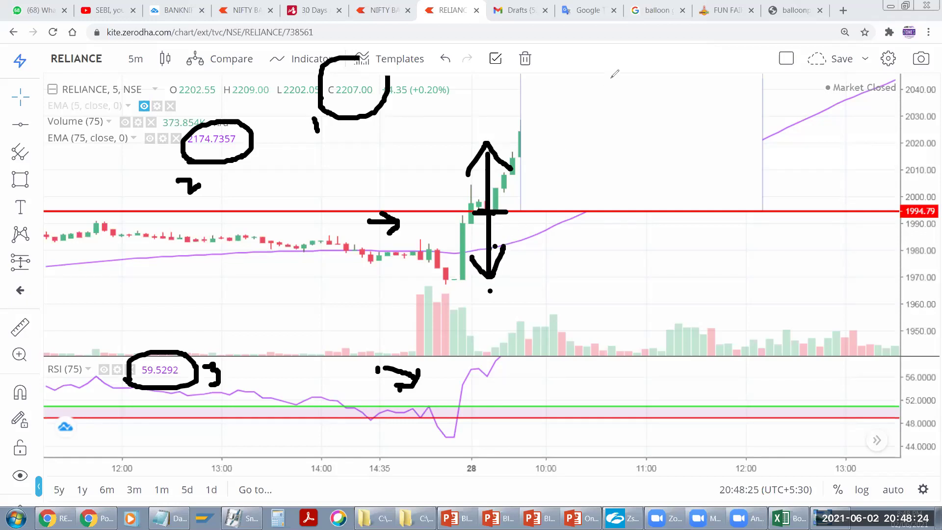
Step: Undo the freehand arrows drawn from the entry level
key(ctrl+z)
key(ctrl+z)
key(ctrl+z)
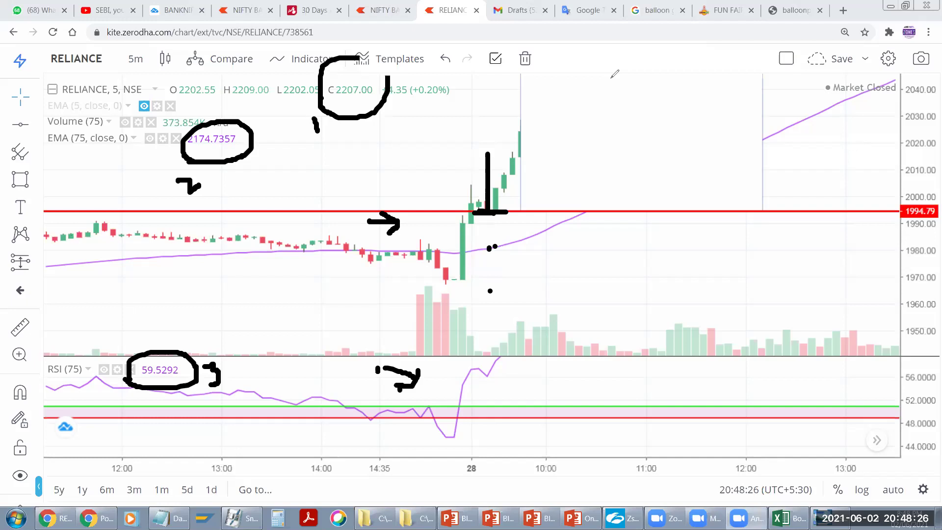
key(ctrl+z)
Step: Mark the EMA level below the 09:25 candle and draw freehand arrows up past the entry mark and down from the EMA mark
click(488, 202)
drag(465, 249, 512, 249)
mouse_move(490, 192)
mouse_down()
mouse_move(489, 248)
mouse_move(491, 190)
mouse_move(506, 202)
mouse_up()
drag(489, 251, 489, 310)
mouse_move(480, 293)
mouse_down()
mouse_move(485, 301)
mouse_move(509, 277)
mouse_up()
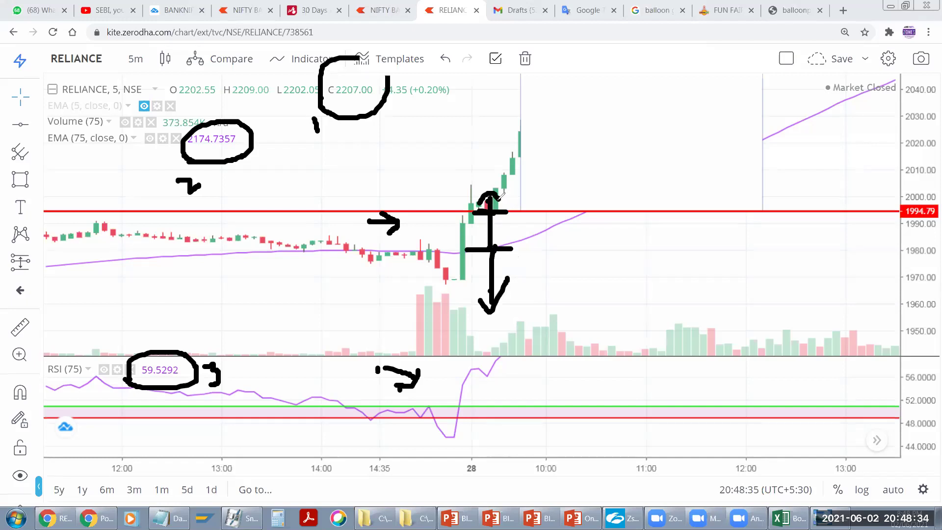
Step: Draw two stacked down arrows beside the marked levels and a long freehand line from the lower arrow tips to the price scale
mouse_move(527, 208)
mouse_down()
mouse_move(527, 240)
mouse_move(539, 236)
mouse_up()
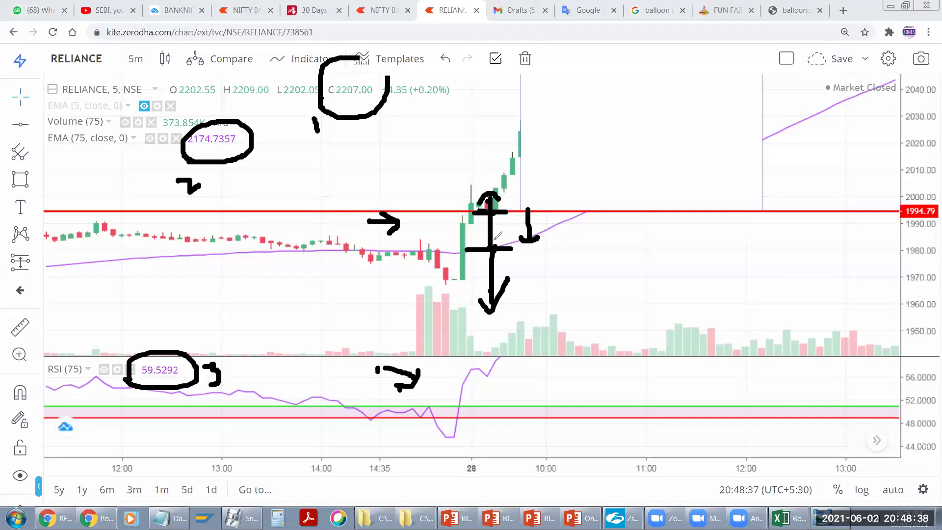
drag(529, 250, 530, 311)
drag(529, 311, 539, 300)
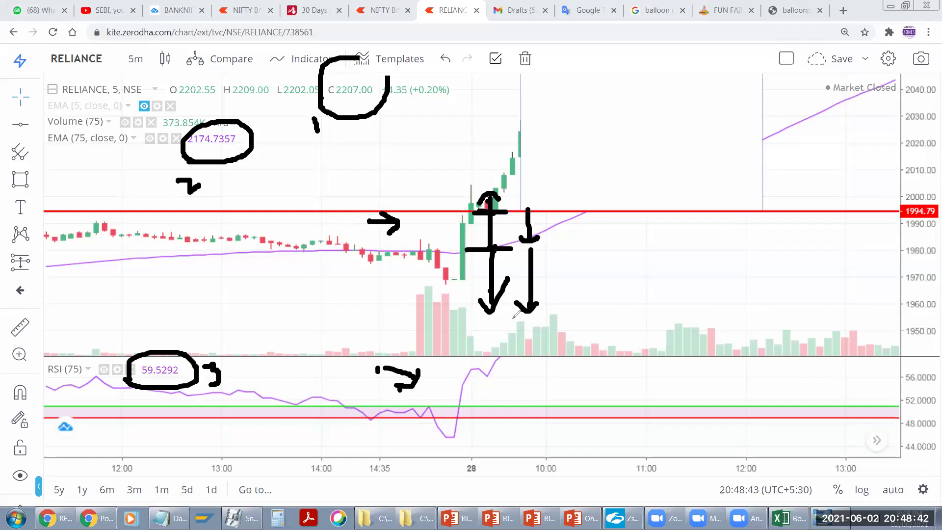
mouse_move(486, 312)
mouse_down()
mouse_move(785, 301)
mouse_move(930, 316)
mouse_up()
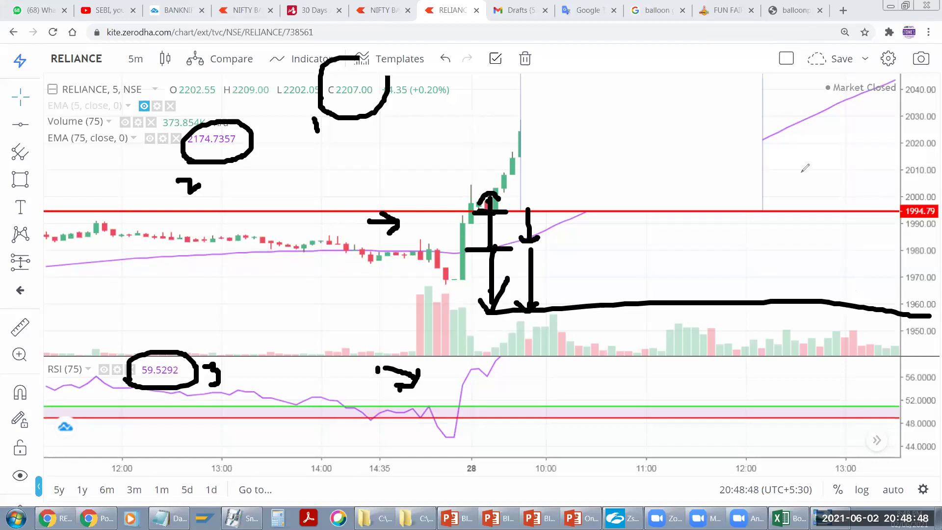
Step: Erase all freehand annotations and move the white rectangle back to start at the 28 May 09:25 candle
key(e)
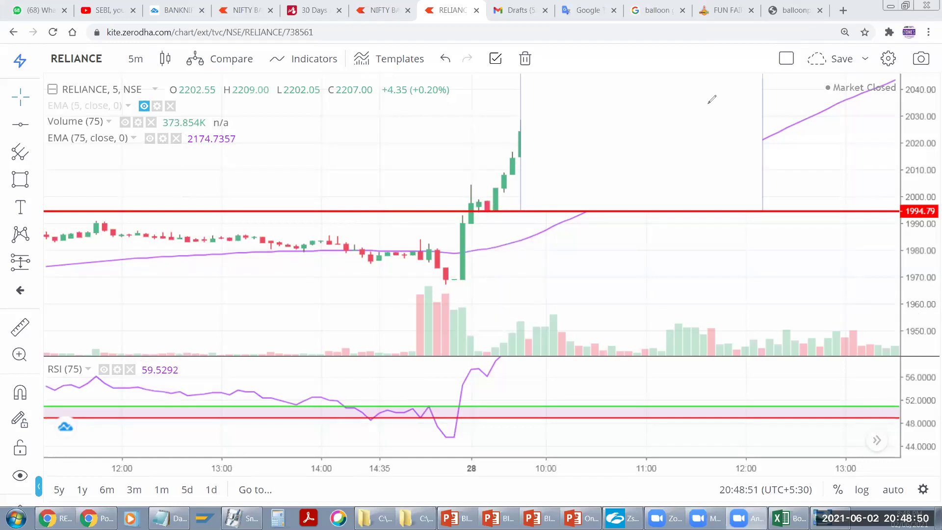
mouse_move(520, 191)
mouse_down()
mouse_move(483, 194)
mouse_move(493, 194)
mouse_up()
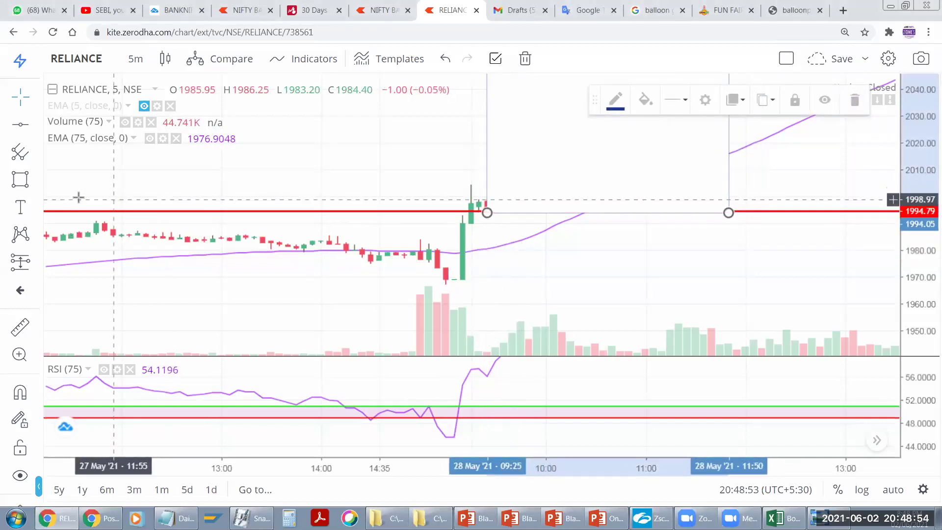
click(20, 262)
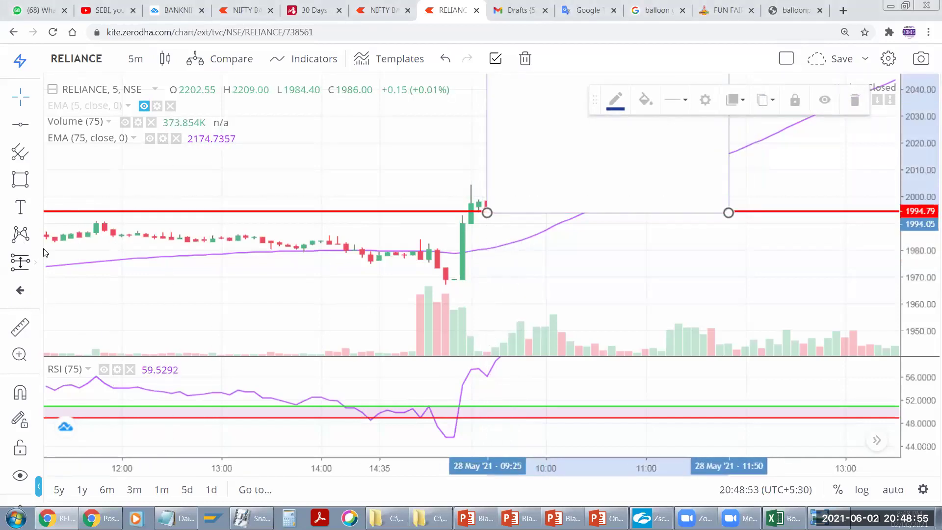
click(479, 210)
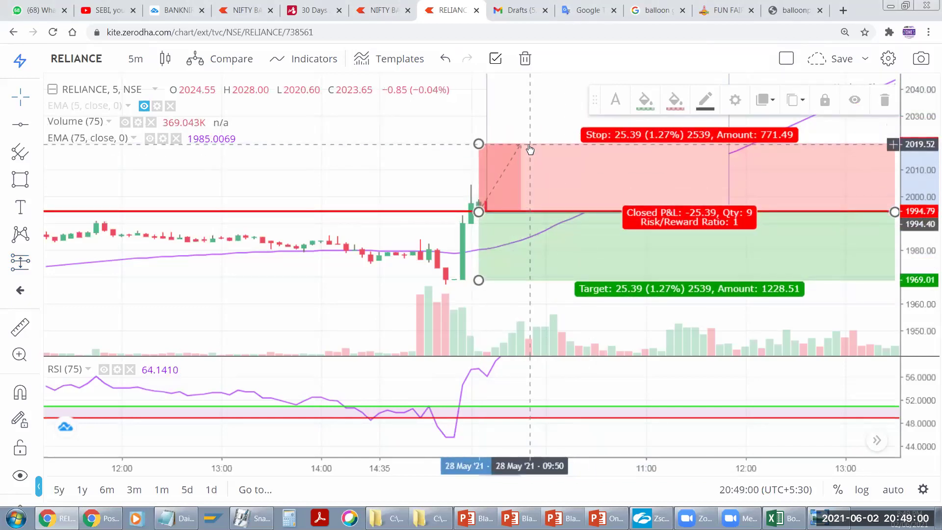
key(Delete)
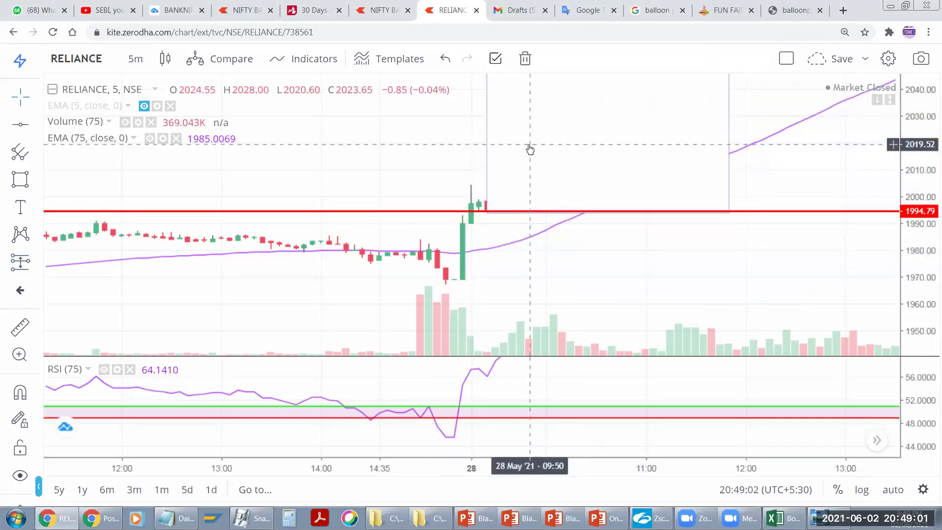
Step: Place a Long Position on the red line at the 28 May 09:25 candle, with entry at 1994.40
click(36, 271)
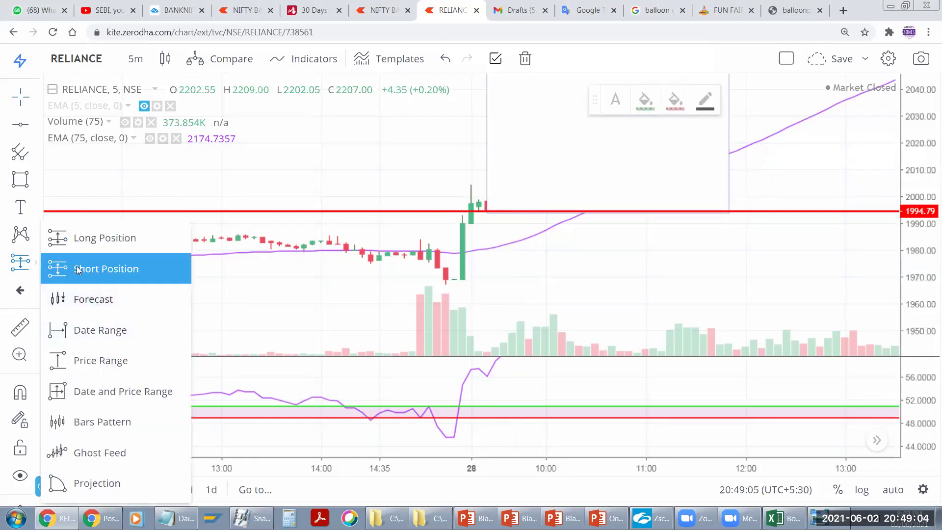
click(95, 246)
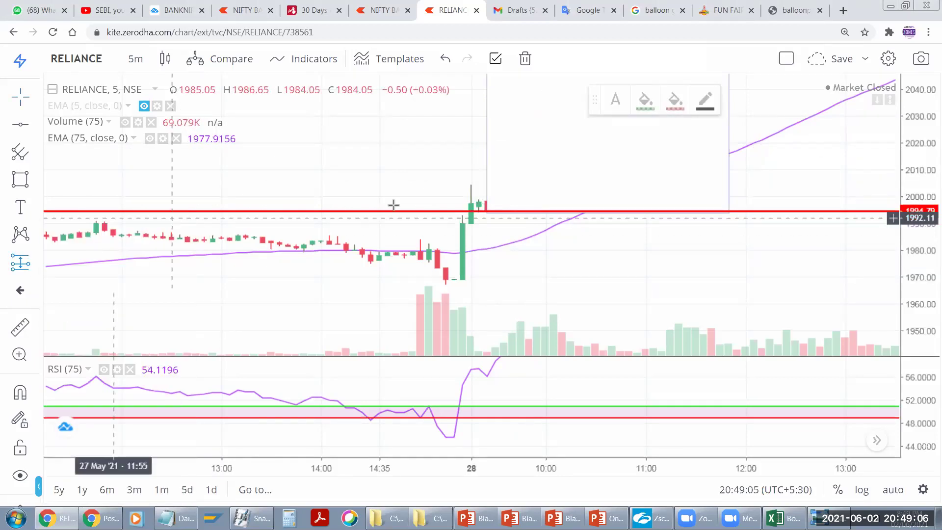
click(486, 211)
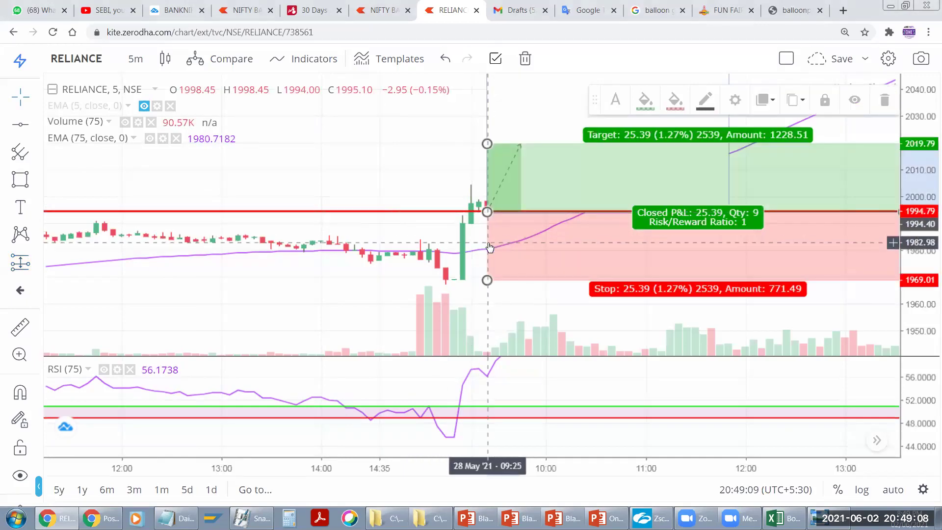
Step: Shorten the Long Position to end at 12:00, with its stop at 1981.21 on the EMA line and its target at 2014.33
drag(704, 311, 593, 314)
click(767, 219)
drag(792, 213, 635, 212)
drag(377, 282, 378, 249)
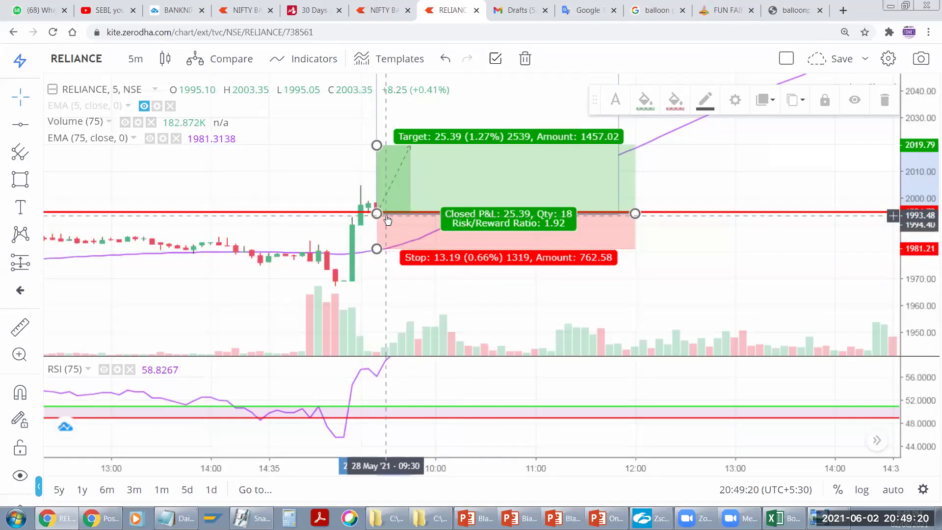
drag(378, 147, 379, 159)
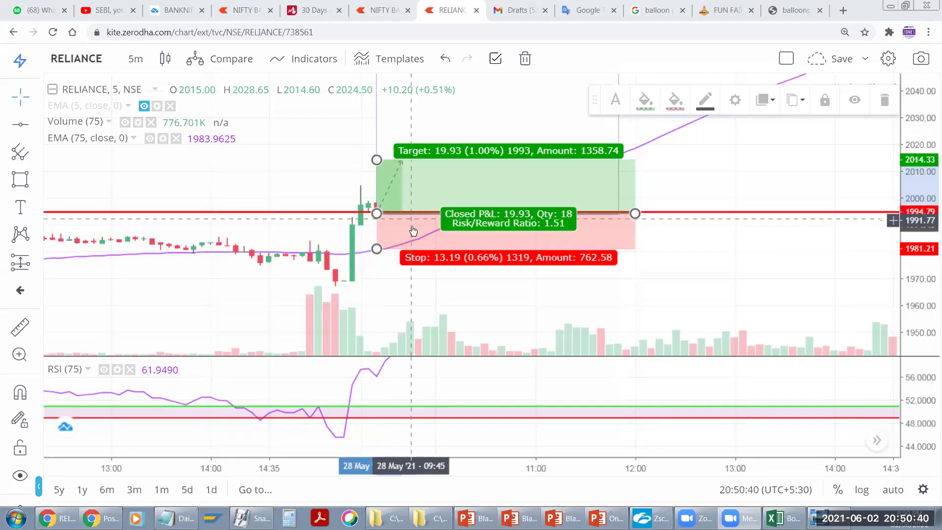
drag(407, 289, 396, 285)
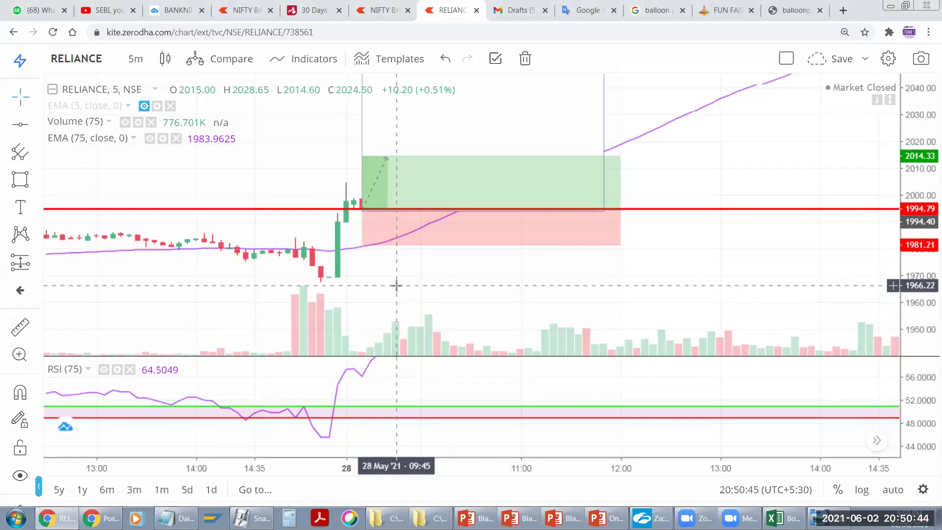
click(371, 242)
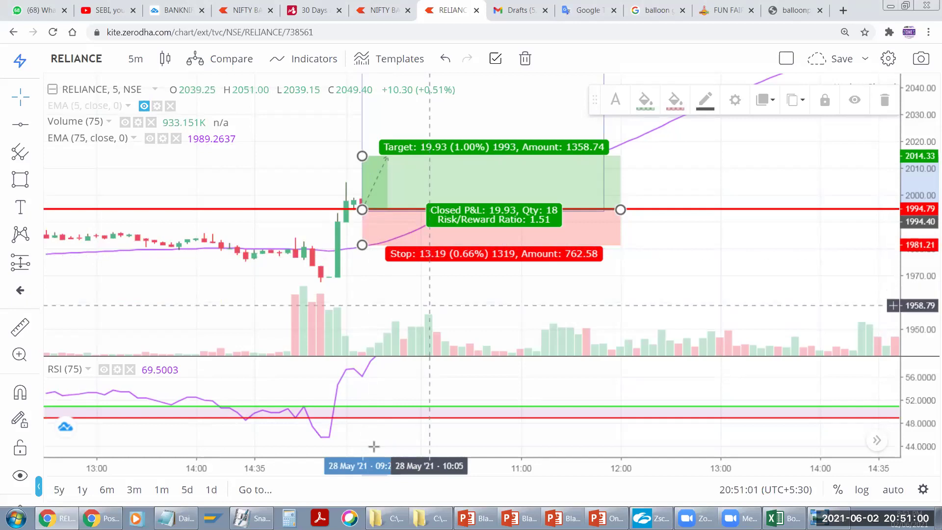
Step: Add 13 and 19 in Calculator, then lower the Long Position's stop on the chart to 1961.36
click(288, 517)
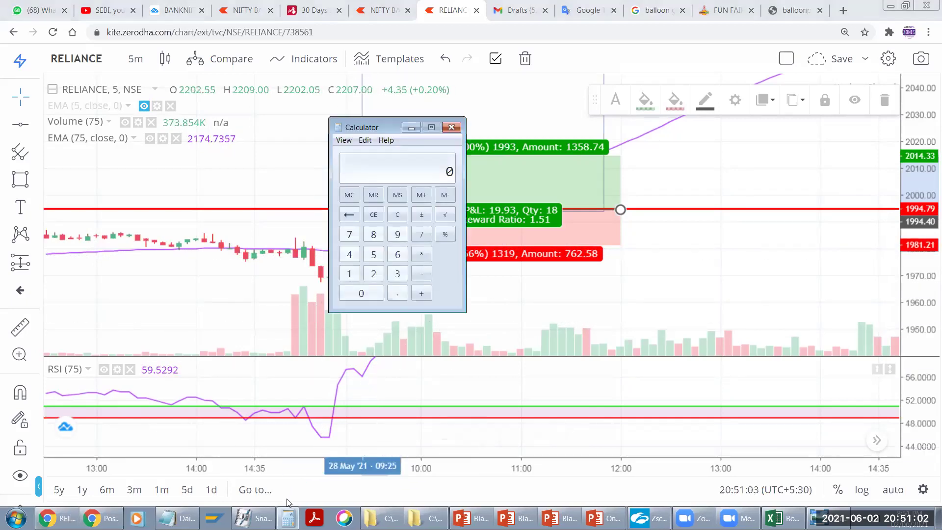
click(358, 276)
click(398, 273)
click(421, 291)
click(347, 275)
click(397, 234)
click(444, 289)
click(411, 127)
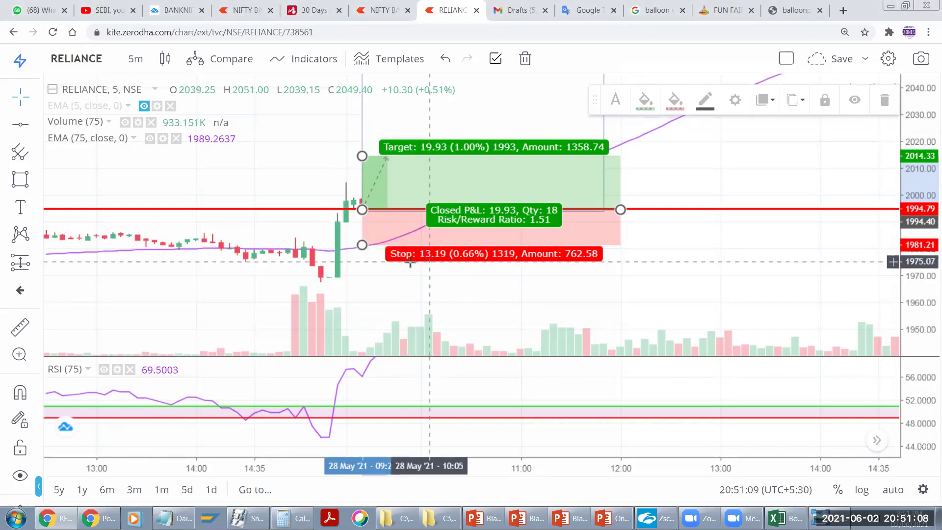
drag(364, 250, 362, 299)
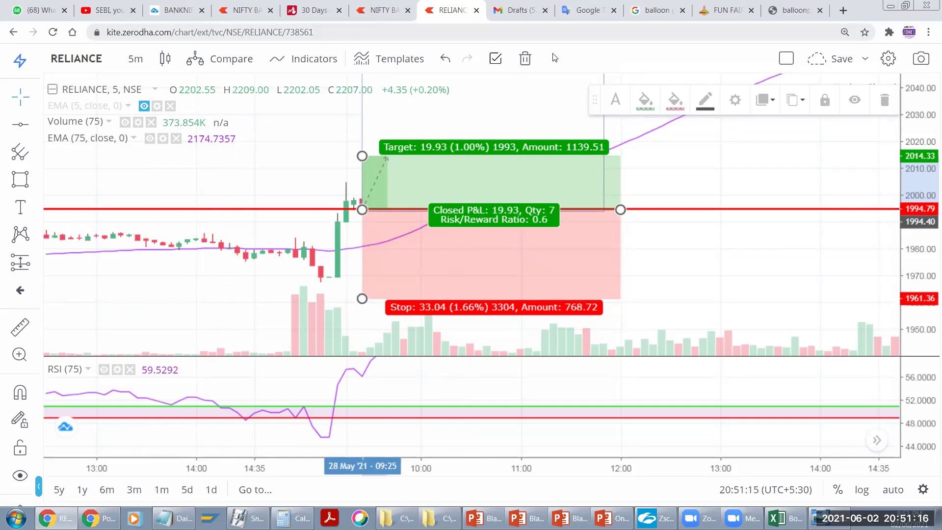
Step: Circle the stop's points and percentage freehand and draw vertical strokes from the EMA to the stop and along the target zone
mouse_move(421, 294)
mouse_down()
mouse_move(490, 297)
mouse_move(459, 331)
mouse_move(447, 290)
mouse_up()
drag(363, 245, 363, 294)
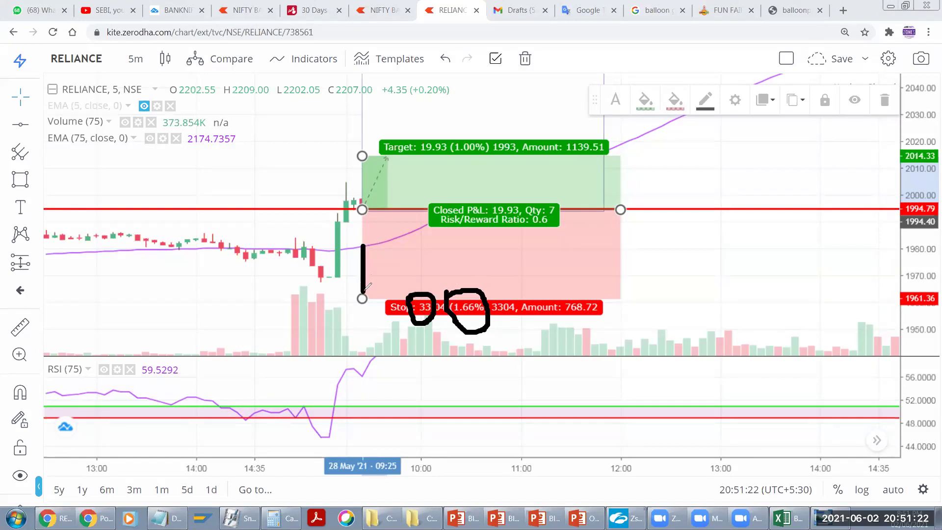
click(376, 216)
mouse_move(407, 164)
mouse_down()
mouse_move(408, 205)
mouse_move(410, 154)
mouse_up()
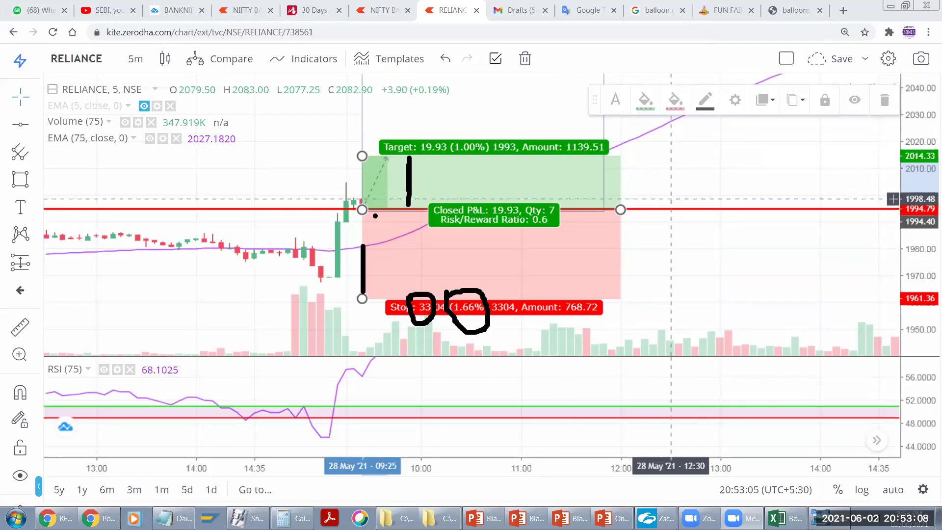
Step: Clear the contents of C2:M17 on Sheet2 in Excel and return to the RELIANCE chart
key(alt+Tab)
mouse_move(134, 166)
mouse_down()
mouse_move(585, 410)
mouse_move(789, 426)
mouse_up()
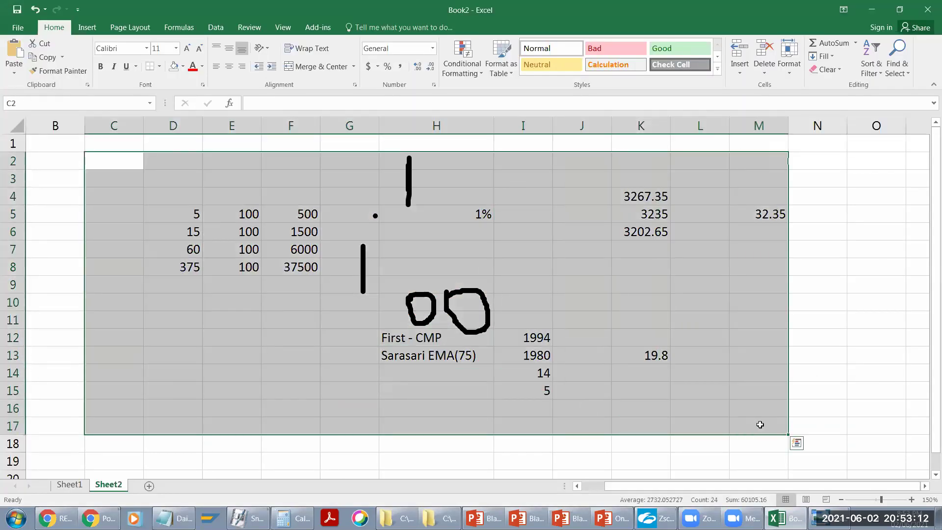
key(Delete)
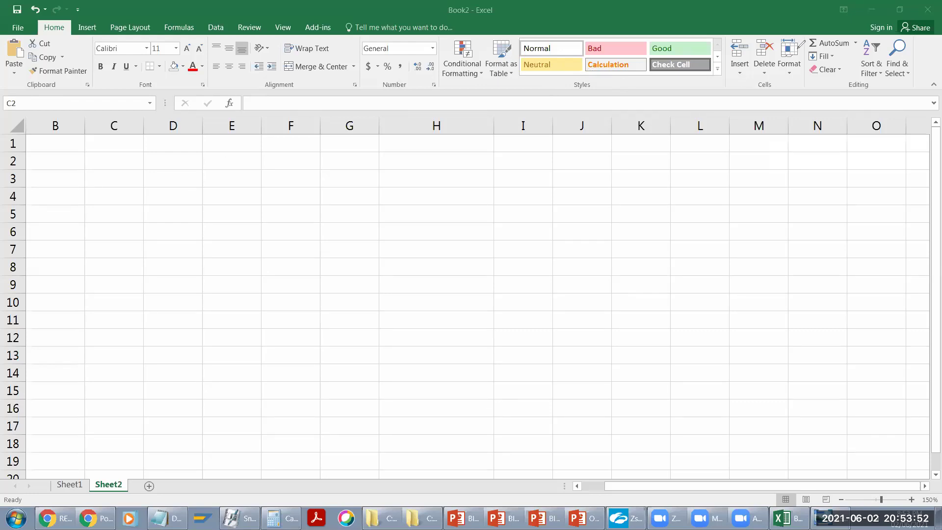
click(59, 518)
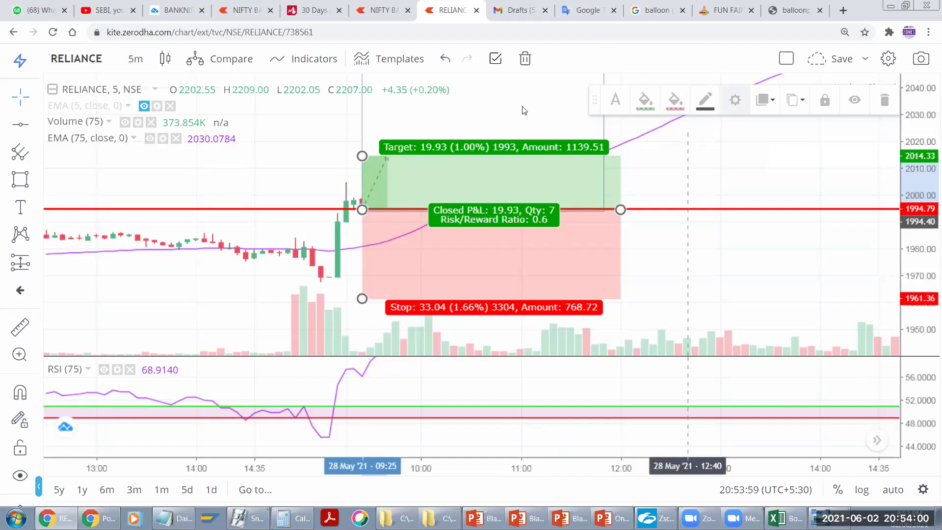
Step: Try freehand circles, numbers 1 to 3 and EMA and RSI labels around the indicator readings, and erase them all
drag(178, 158, 209, 122)
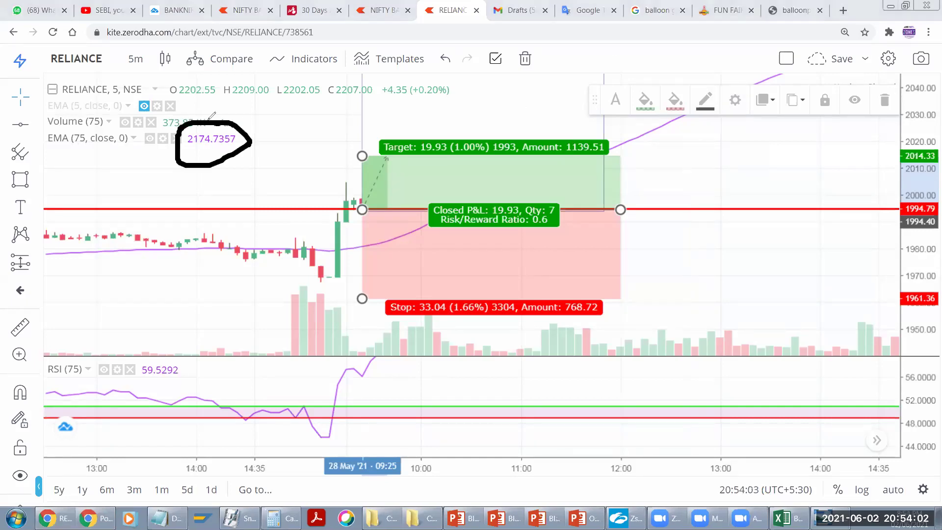
mouse_move(335, 76)
mouse_down()
mouse_move(372, 105)
mouse_move(339, 72)
mouse_move(289, 95)
mouse_up()
mouse_move(131, 143)
mouse_down()
mouse_move(159, 161)
mouse_move(176, 150)
mouse_up()
mouse_move(103, 382)
mouse_down()
mouse_move(105, 374)
mouse_move(114, 381)
mouse_move(118, 402)
mouse_up()
mouse_move(153, 323)
mouse_down()
mouse_move(179, 387)
mouse_move(141, 324)
mouse_up()
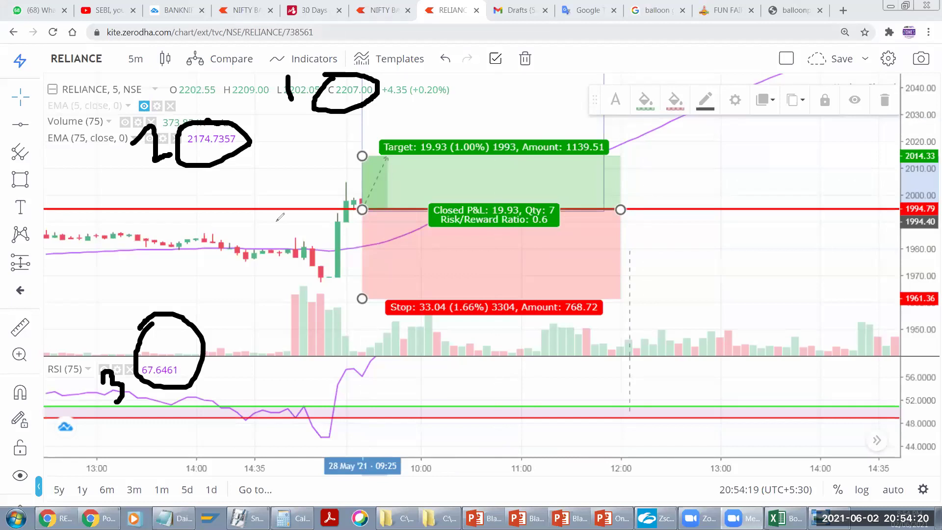
mouse_move(189, 179)
mouse_down()
mouse_move(209, 193)
mouse_move(235, 158)
mouse_move(245, 176)
mouse_move(251, 162)
mouse_move(259, 179)
mouse_up()
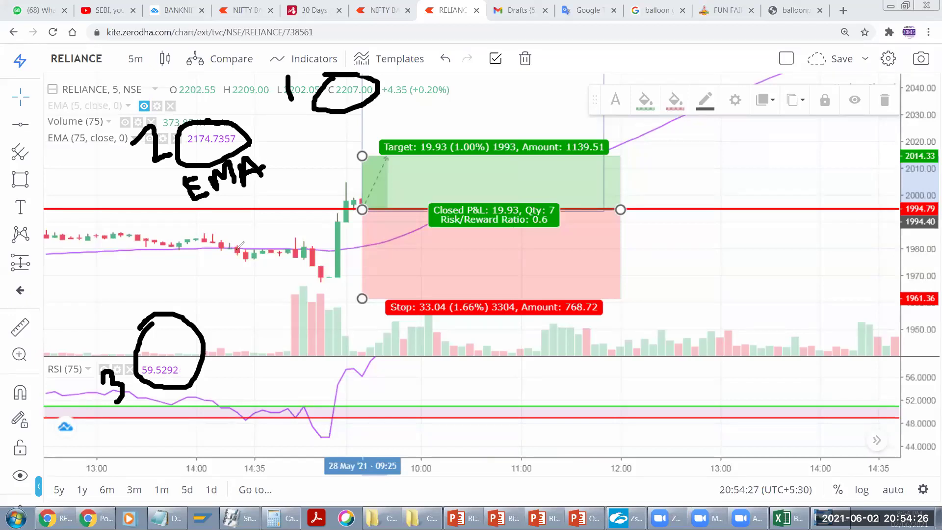
mouse_move(198, 291)
mouse_down()
mouse_move(197, 318)
mouse_move(200, 302)
mouse_move(223, 305)
mouse_move(212, 297)
mouse_move(226, 310)
mouse_move(216, 318)
mouse_move(236, 303)
mouse_up()
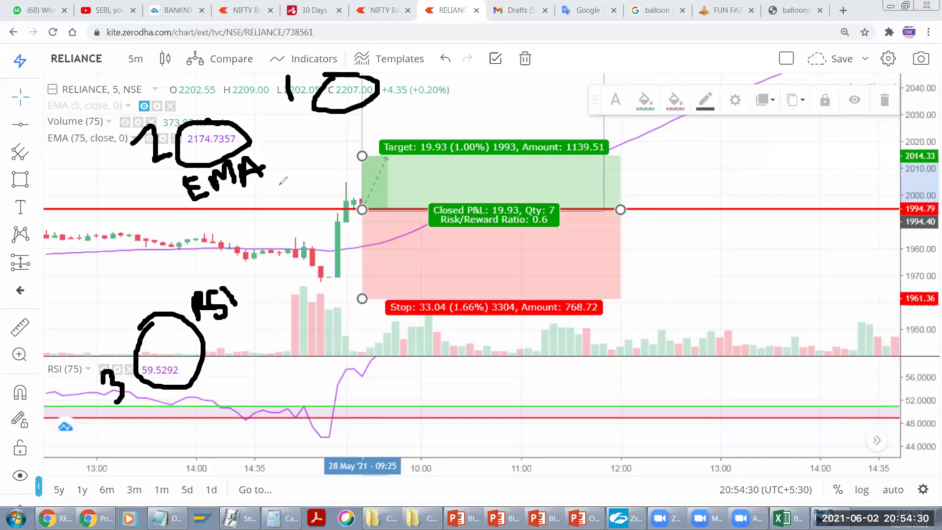
mouse_move(319, 113)
mouse_down()
mouse_move(307, 132)
mouse_move(307, 119)
mouse_move(330, 117)
mouse_up()
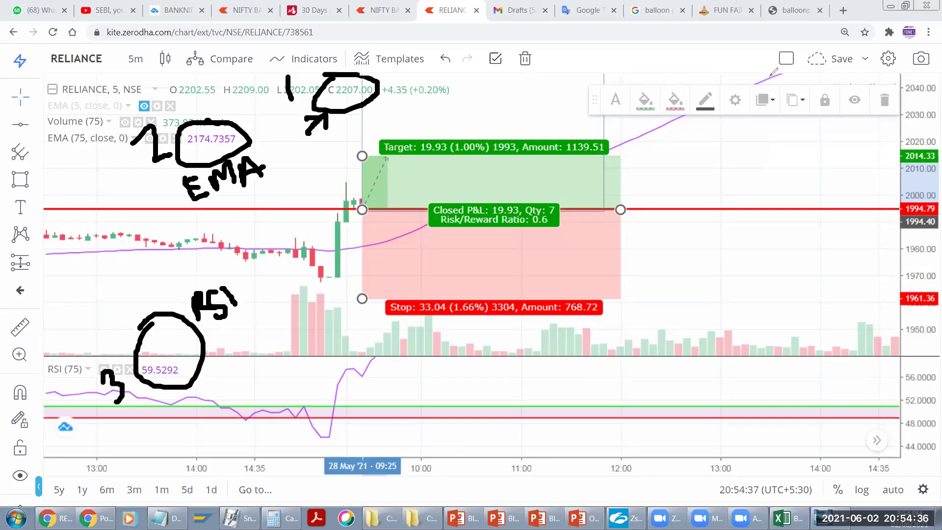
key(e)
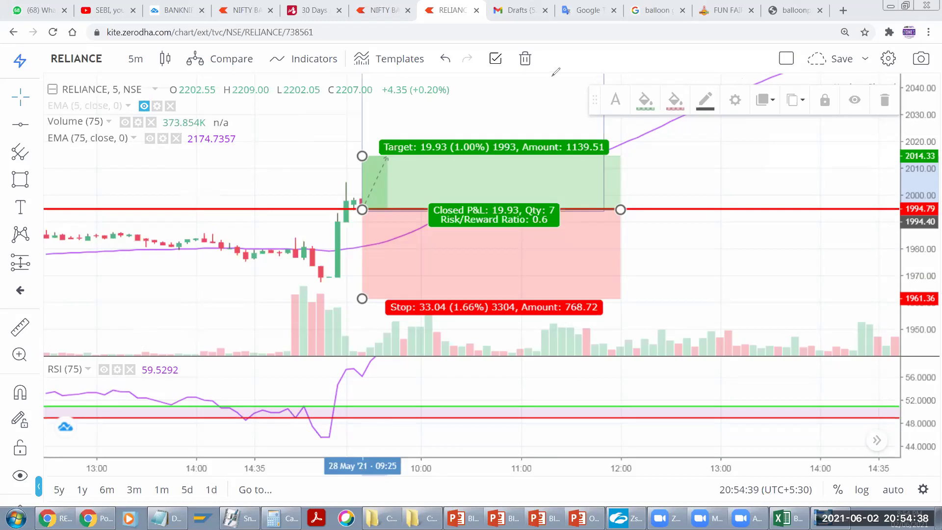
Step: Circle the close, EMA and RSI readings freehand, number them 1, 2 and 3, and write EMA and RSI beside theirs
mouse_move(322, 104)
mouse_down()
mouse_move(326, 73)
mouse_move(375, 110)
mouse_move(316, 89)
mouse_up()
mouse_move(189, 141)
mouse_down()
mouse_move(227, 114)
mouse_move(189, 164)
mouse_move(184, 140)
mouse_up()
mouse_move(141, 381)
mouse_down()
mouse_move(147, 352)
mouse_move(164, 389)
mouse_move(139, 378)
mouse_up()
mouse_move(184, 197)
mouse_down()
mouse_move(245, 201)
mouse_move(249, 184)
mouse_move(256, 191)
mouse_up()
mouse_move(186, 337)
mouse_down()
mouse_move(177, 355)
mouse_move(195, 329)
mouse_move(219, 335)
mouse_move(204, 350)
mouse_up()
drag(213, 318, 228, 342)
drag(284, 89, 293, 104)
drag(156, 171, 177, 175)
mouse_move(104, 338)
mouse_down()
mouse_move(118, 335)
mouse_move(112, 363)
mouse_up()
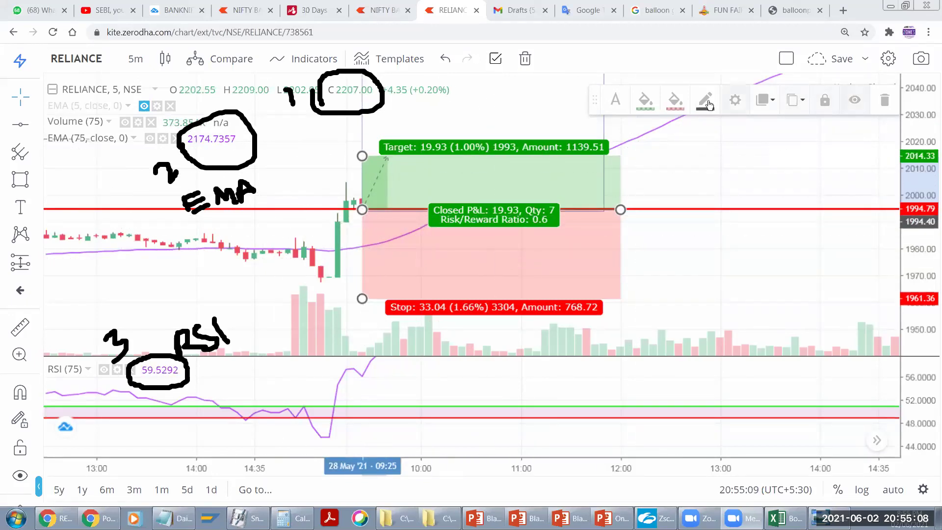
Step: Delete the Long Position from the RELIANCE chart
click(734, 130)
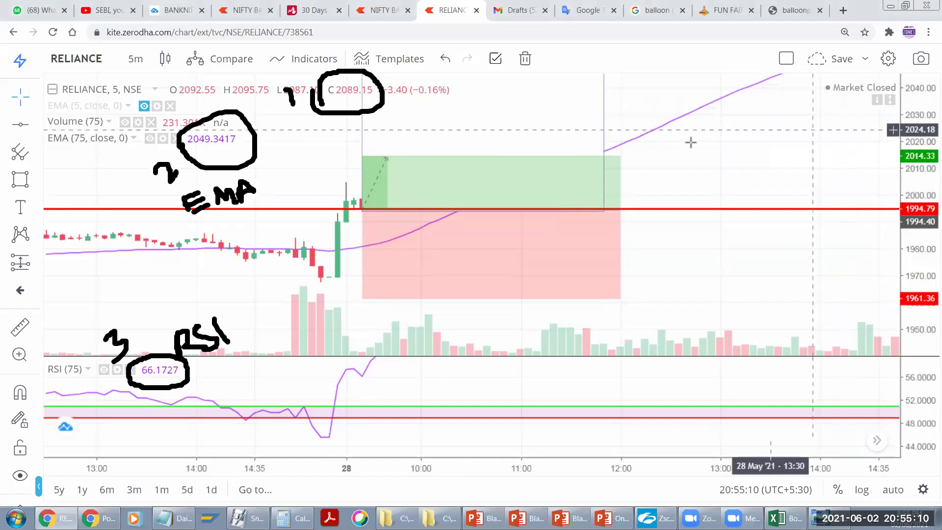
drag(604, 209, 663, 257)
key(Delete)
Step: Widen the white rectangle forward in time past 28 May 14:35 so it hides the candles following 09:25
mouse_move(679, 190)
mouse_down()
mouse_move(591, 273)
mouse_move(731, 337)
mouse_up()
drag(642, 181, 771, 141)
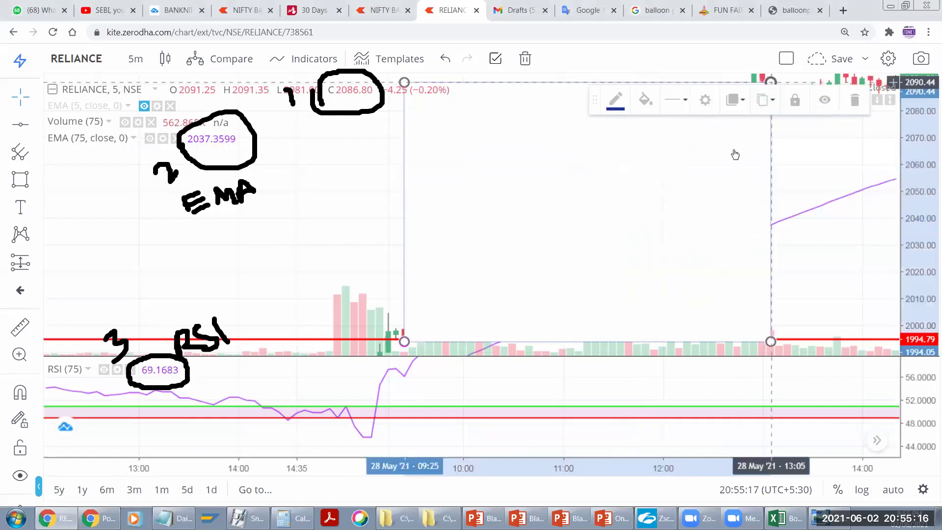
drag(820, 259, 561, 212)
mouse_move(557, 138)
mouse_down()
mouse_move(638, 220)
mouse_move(758, 278)
mouse_move(836, 141)
mouse_up()
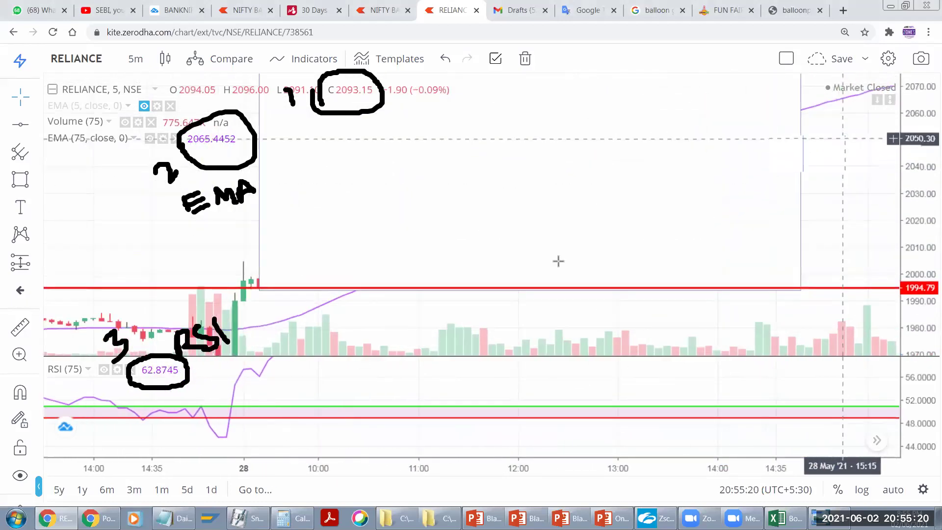
drag(434, 376, 755, 242)
drag(390, 304, 902, 294)
drag(773, 279, 596, 220)
drag(632, 163, 588, 211)
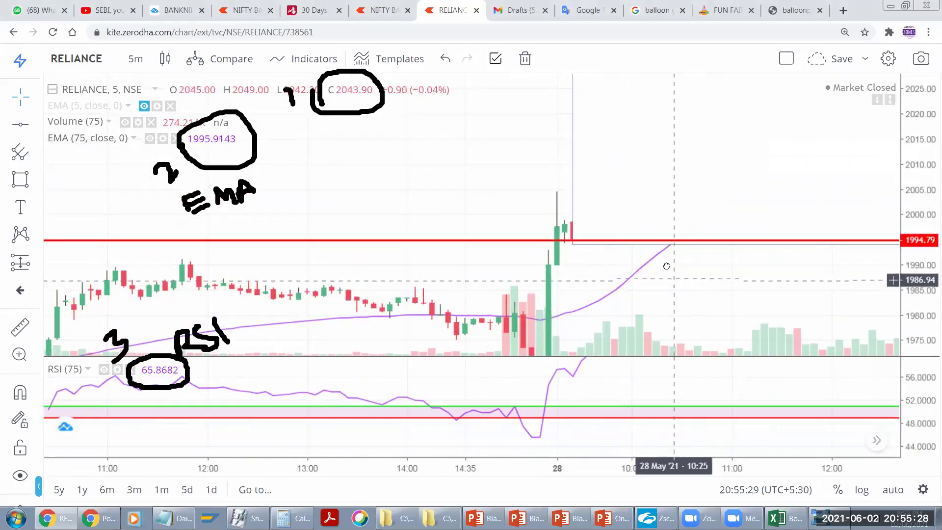
drag(589, 279, 561, 210)
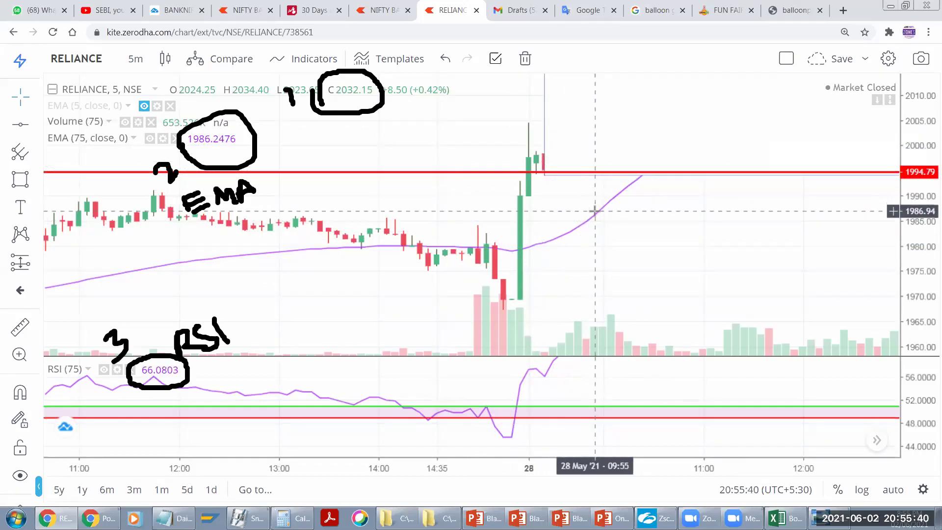
drag(628, 190, 549, 246)
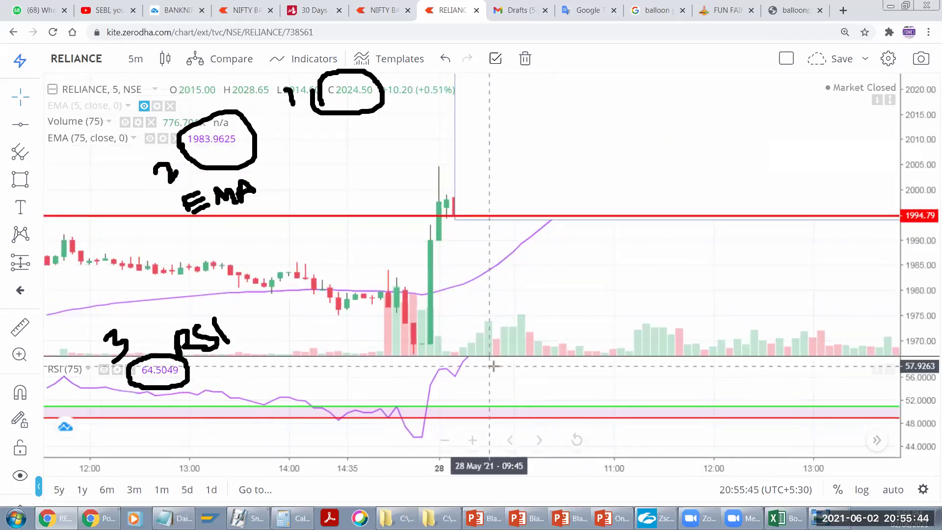
Step: Enlarge the RSI pane by raising its upper border, and shrink it back to about its former height
drag(601, 359, 514, 294)
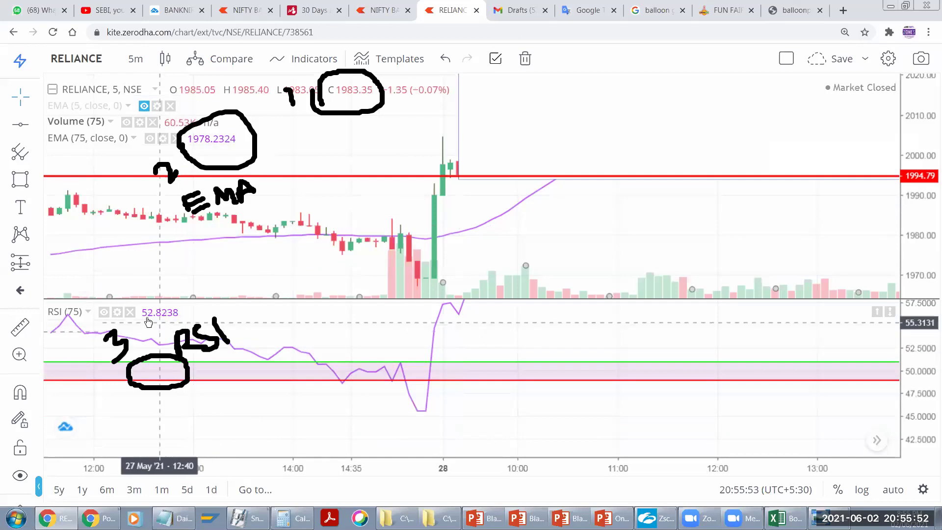
drag(401, 298, 425, 341)
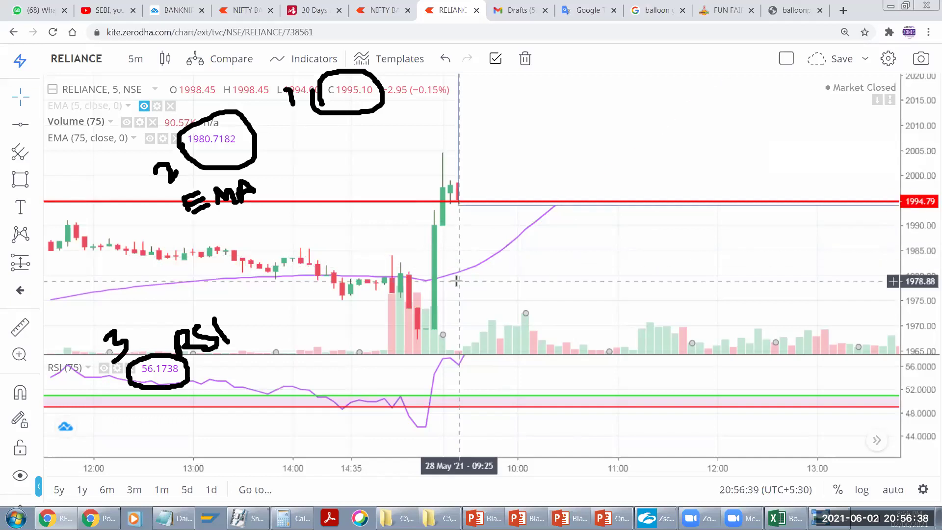
drag(483, 288, 471, 219)
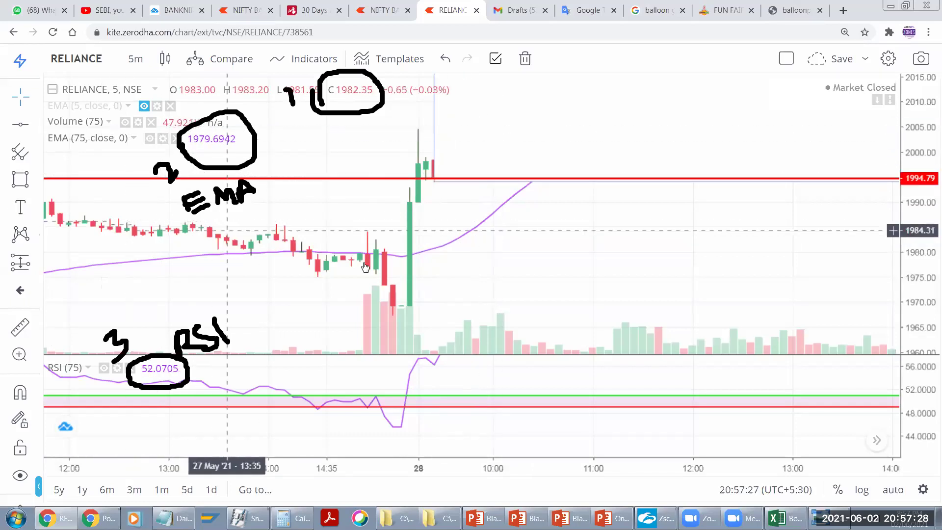
Step: Switch to Excel and enter 1994 in cell I7 and 1980 in cell I8 of Sheet2
key(alt+Tab)
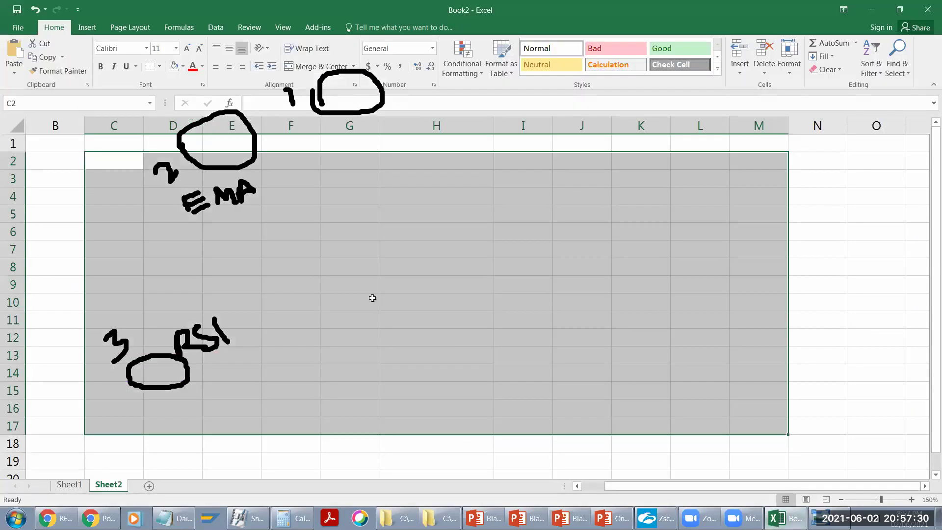
click(535, 268)
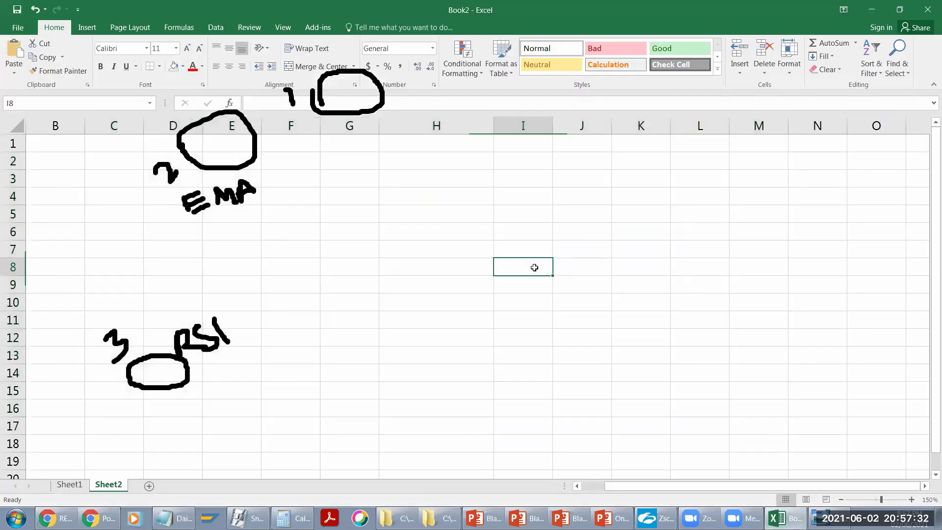
click(433, 266)
click(508, 248)
text(1994)
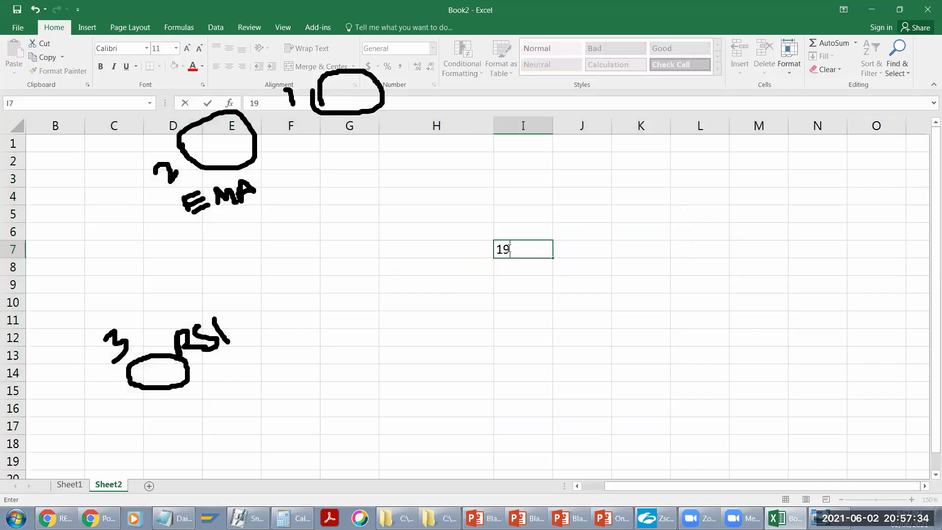
key(Return)
key(alt+Tab)
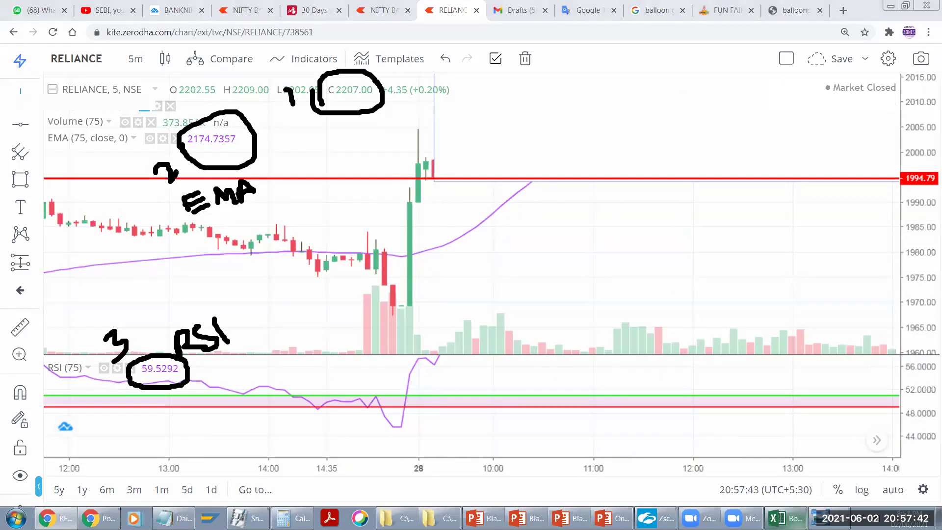
click(780, 517)
text(1980)
key(Return)
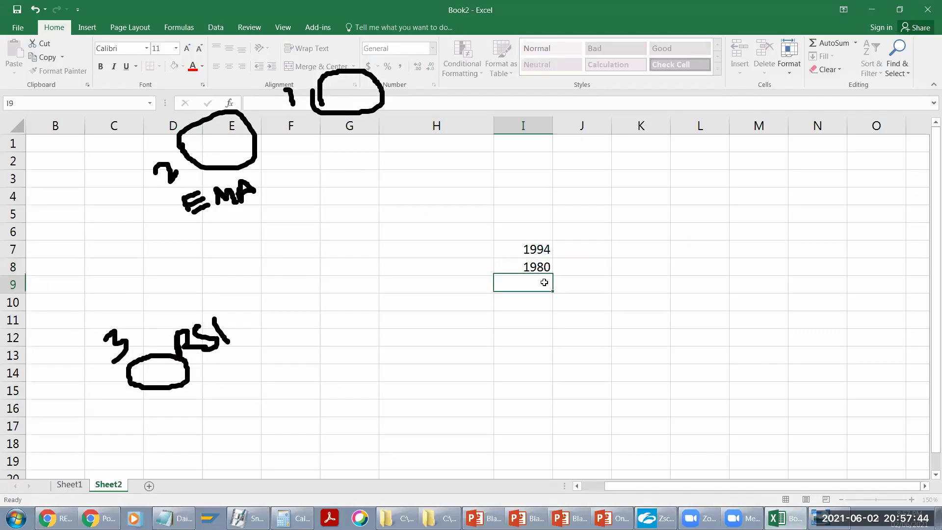
Step: Label cell H9 "Kiti Farak", replacing the first wording "Kiti Dur"
click(465, 279)
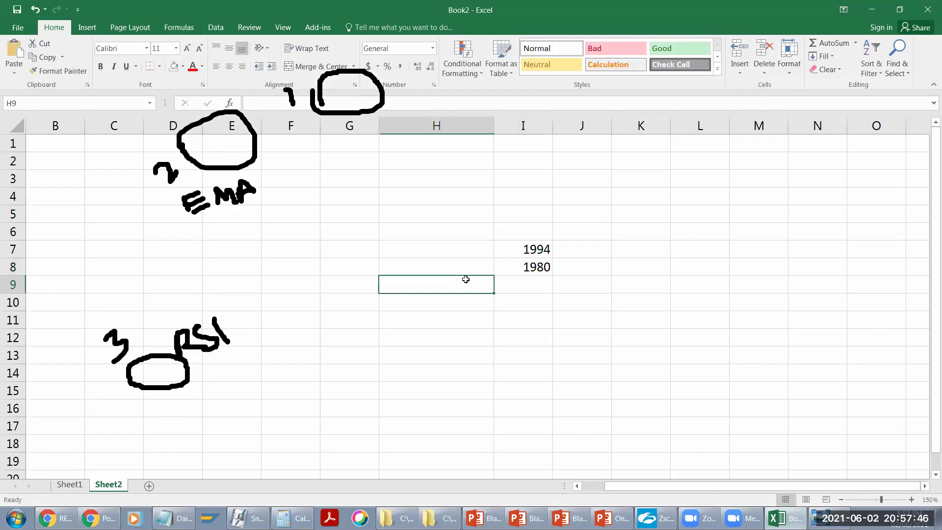
text(Kiti Dur)
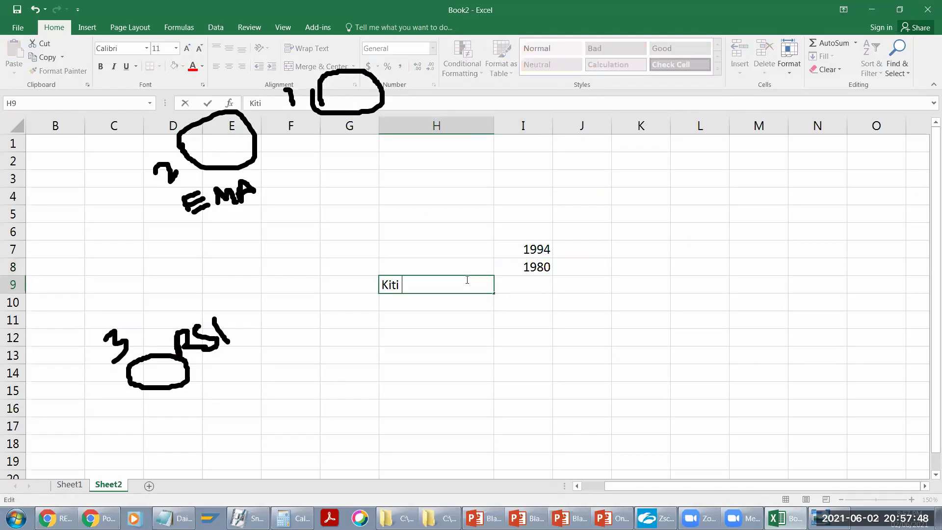
key(Return)
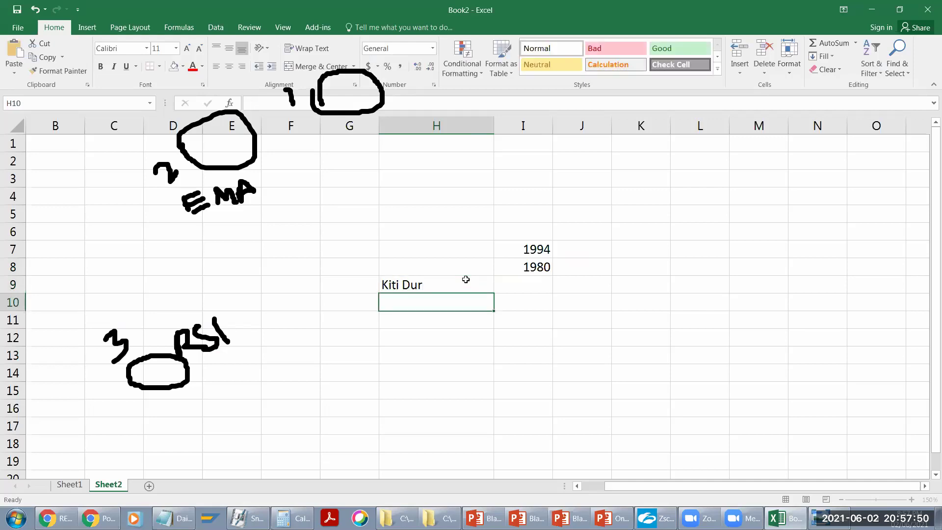
click(499, 285)
double_click(434, 285)
key(BackSpace)
key(BackSpace)
key(BackSpace)
text(Farak)
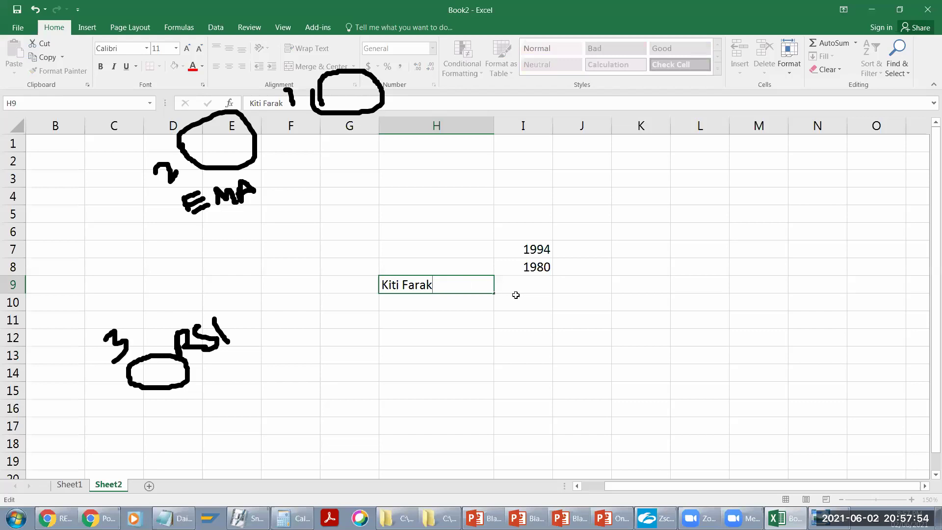
click(515, 295)
Step: Calculate the difference between the two prices in cell I9 with the formula =I7-I8
click(523, 287)
text(=)
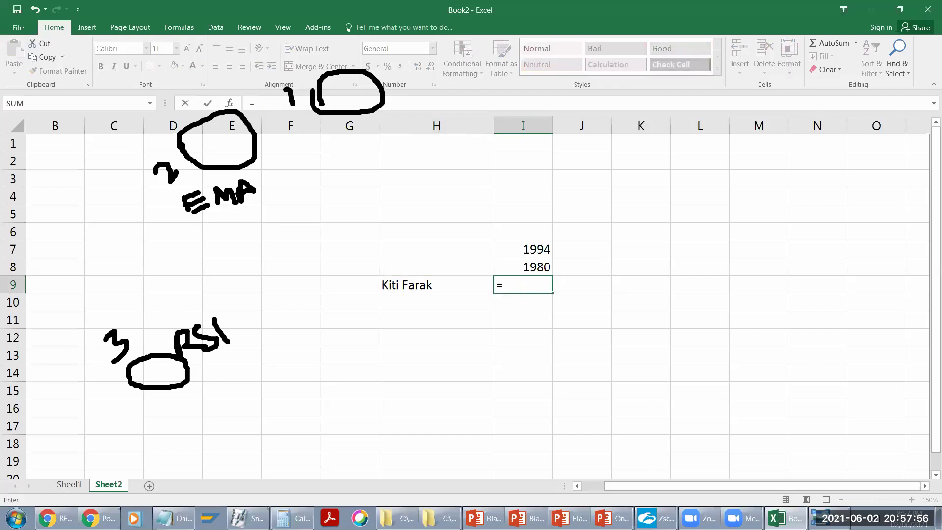
click(530, 245)
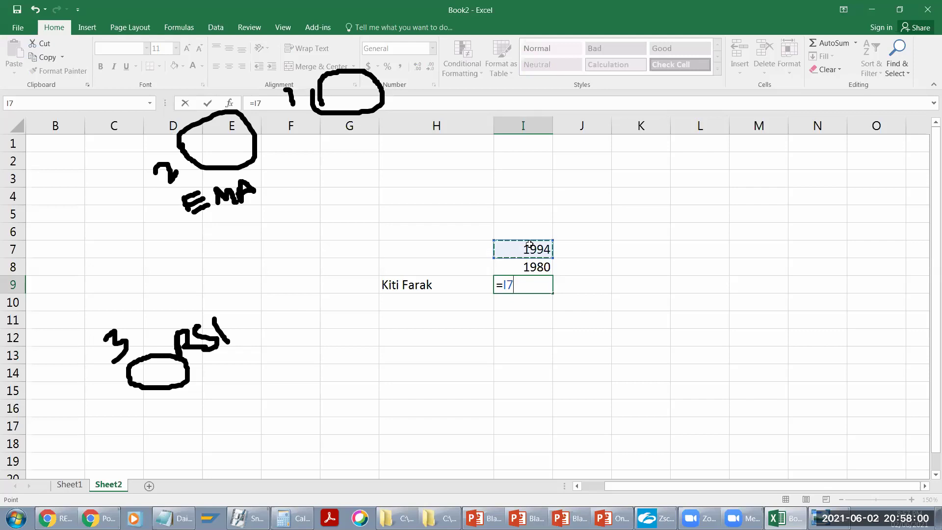
key(BackSpace)
key(BackSpace)
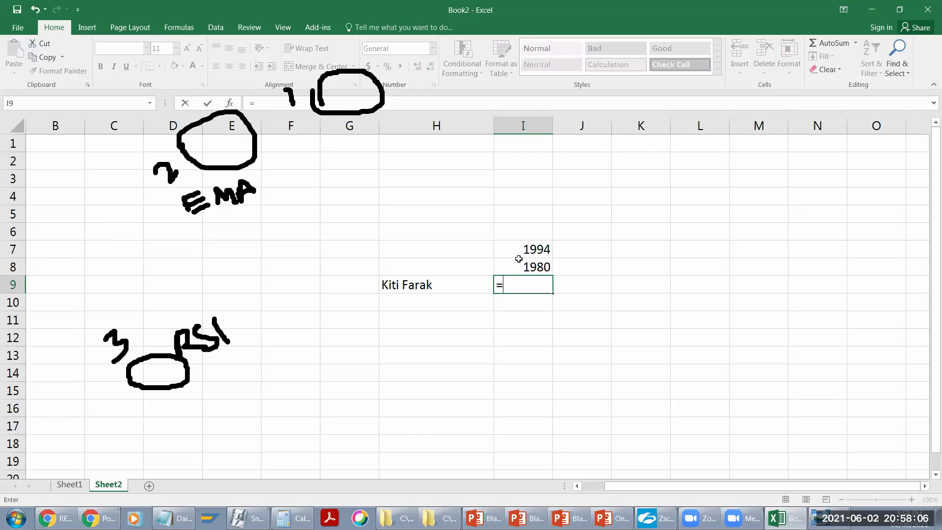
click(523, 250)
text(-)
click(514, 266)
key(Return)
click(525, 284)
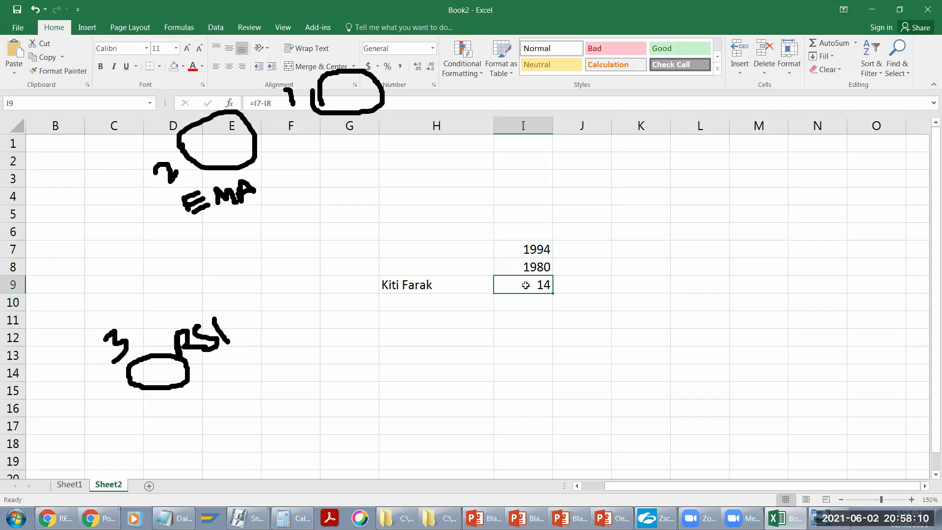
Step: Enter 1% in cell J7 and calculate that share of the price in K7 with =I7*J7
click(533, 249)
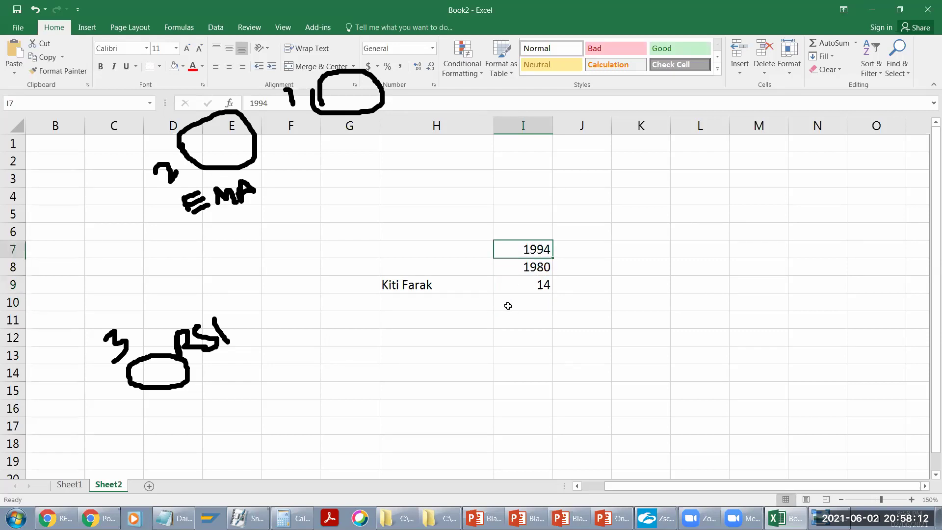
click(581, 247)
text(1%)
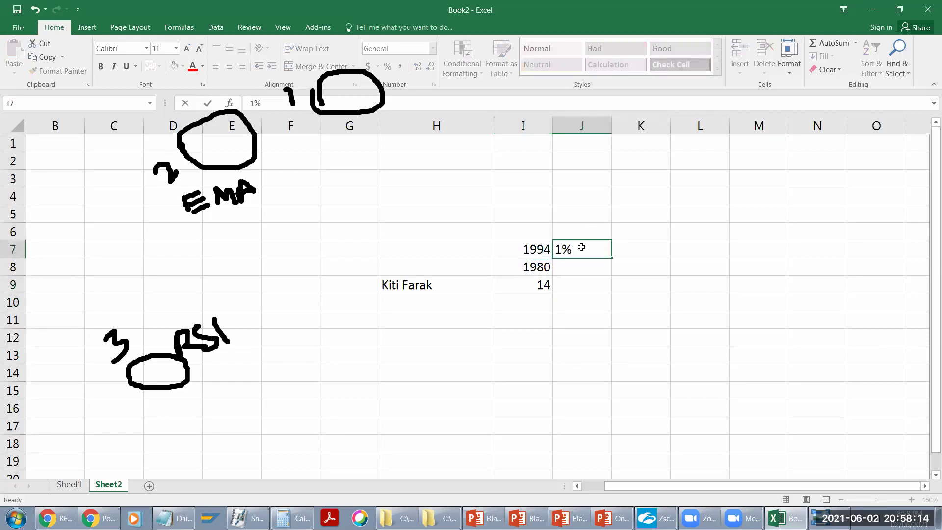
key(Return)
click(613, 248)
text(=)
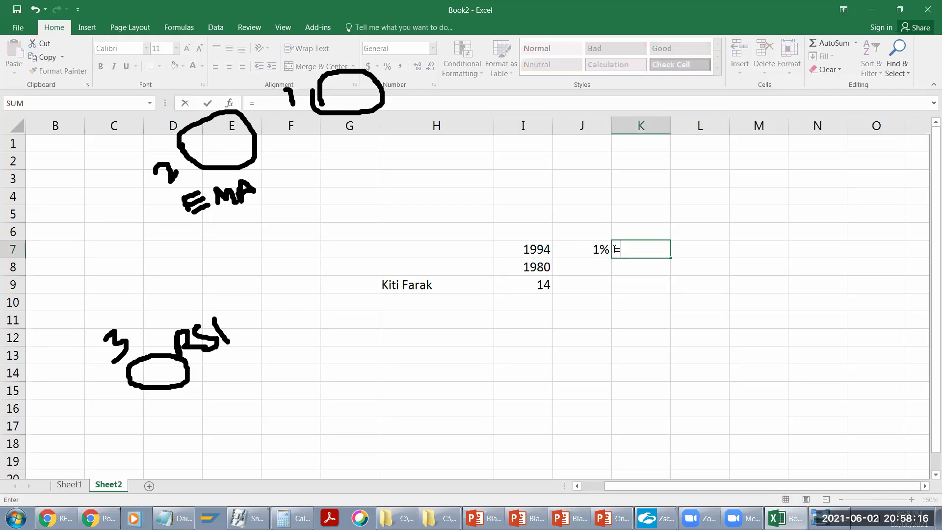
click(533, 253)
text(*)
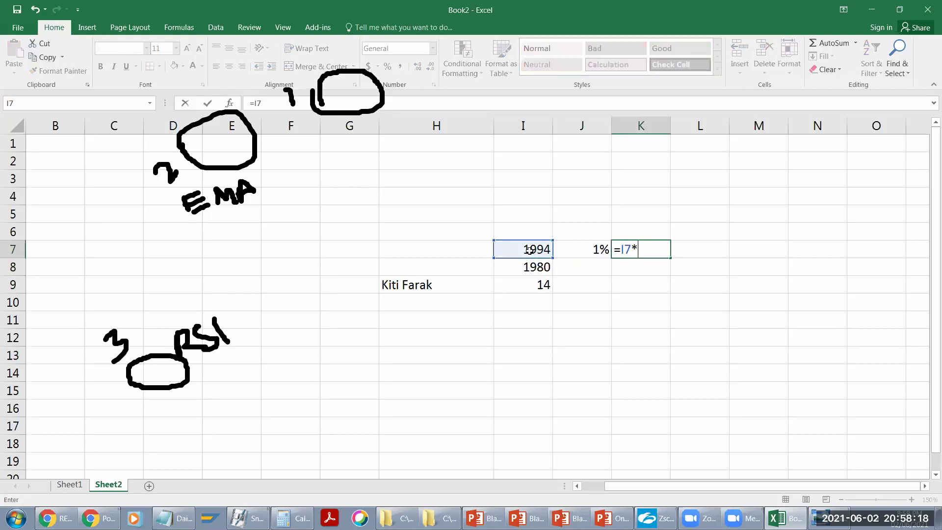
click(567, 250)
key(Return)
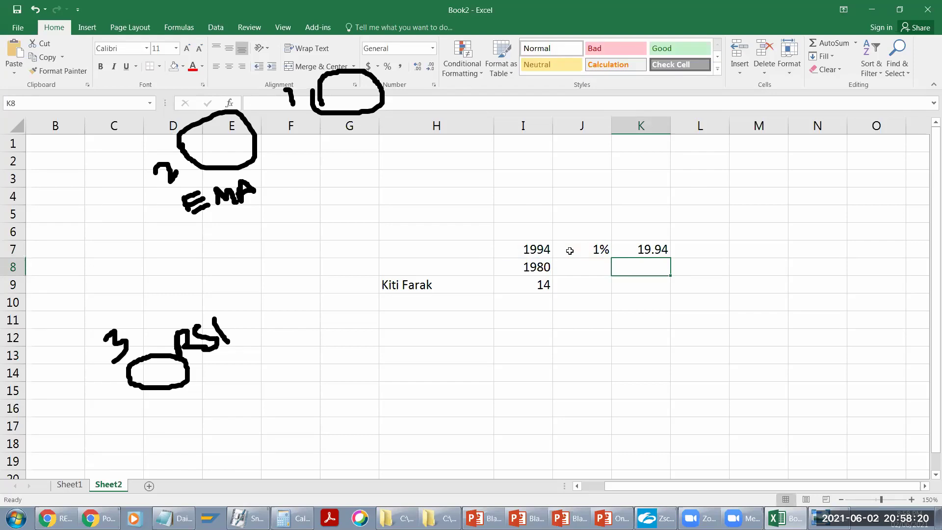
click(538, 254)
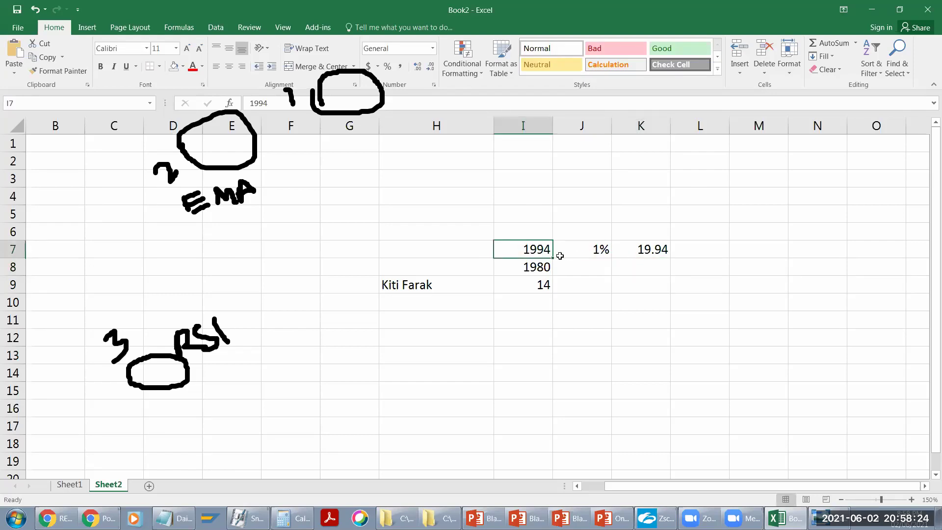
click(651, 251)
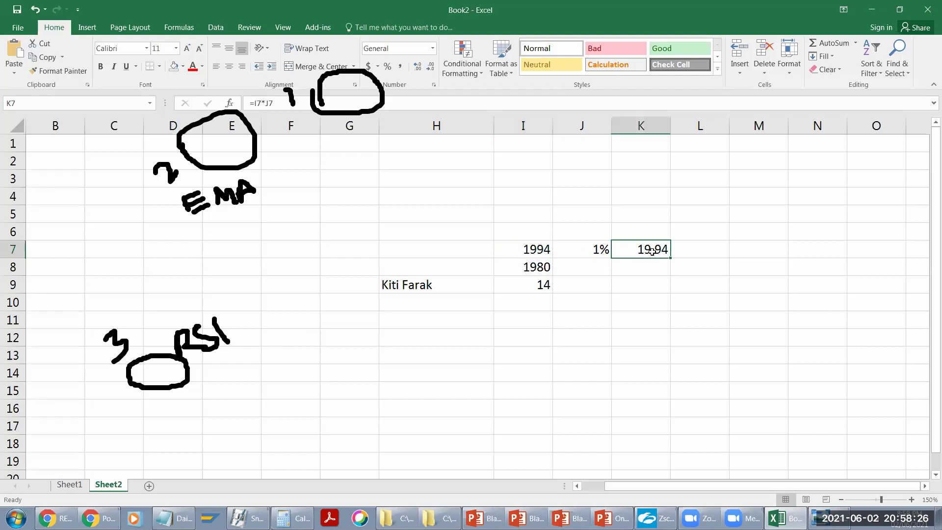
click(600, 280)
click(534, 287)
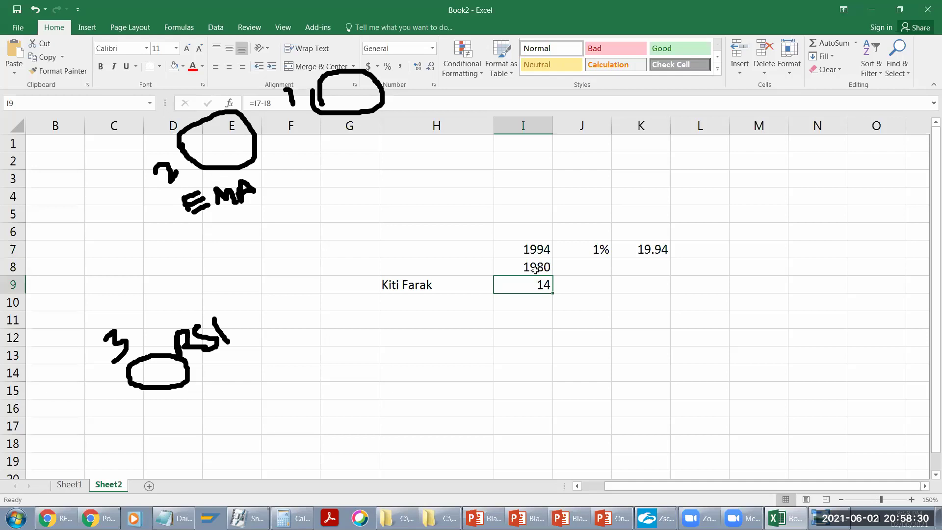
Step: Label cell H8 "Khari Risk"
click(455, 271)
text(Khari RIsk)
key(BackSpace)
key(BackSpace)
text(isk)
click(540, 267)
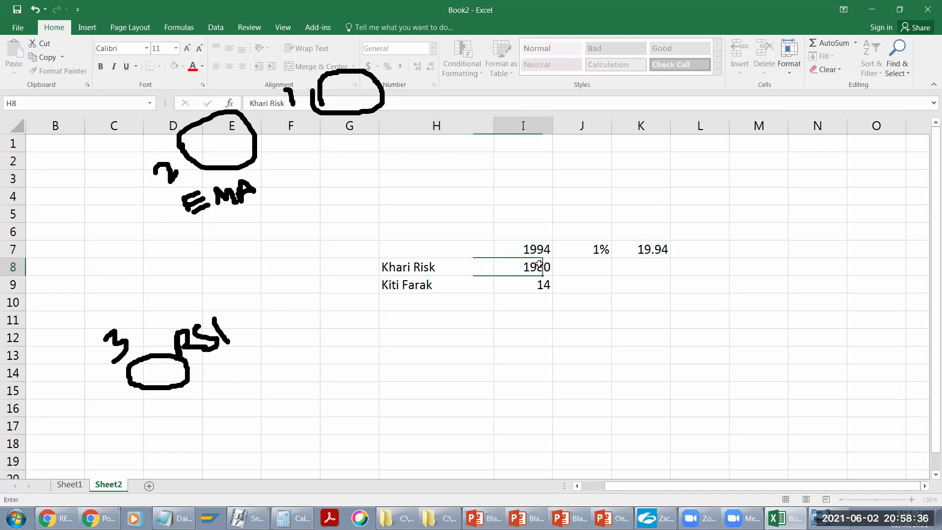
Step: Enter 1% in cell J8 and calculate that share of the EMA value in K8 with =I8*J8
click(592, 264)
text(1%)
key(Return)
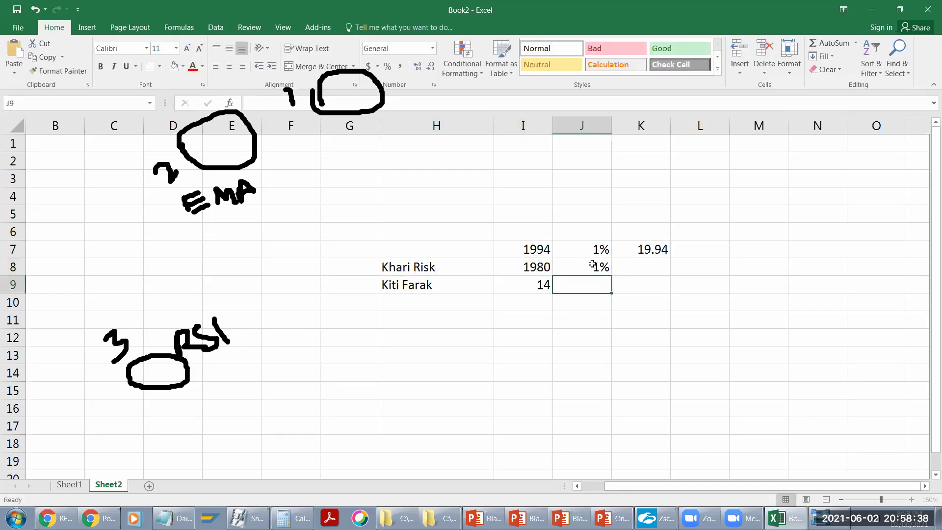
click(637, 266)
text(=)
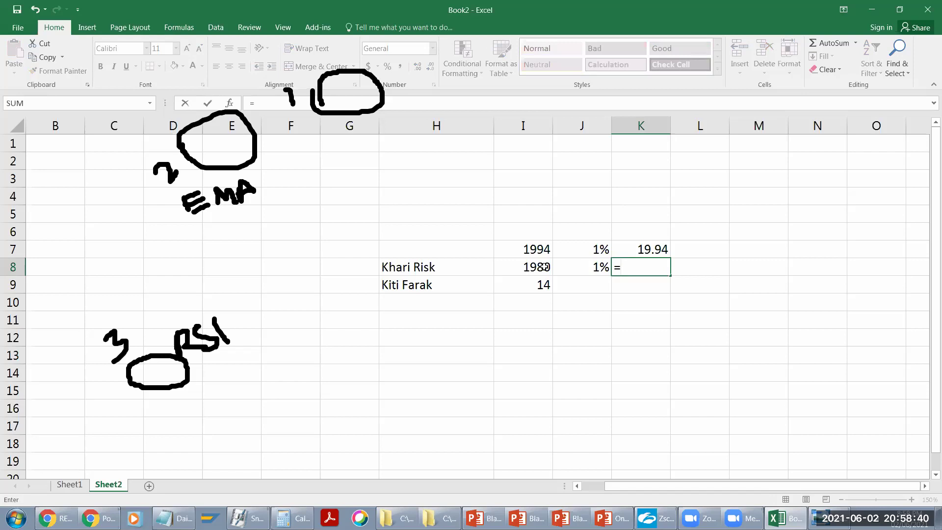
click(537, 266)
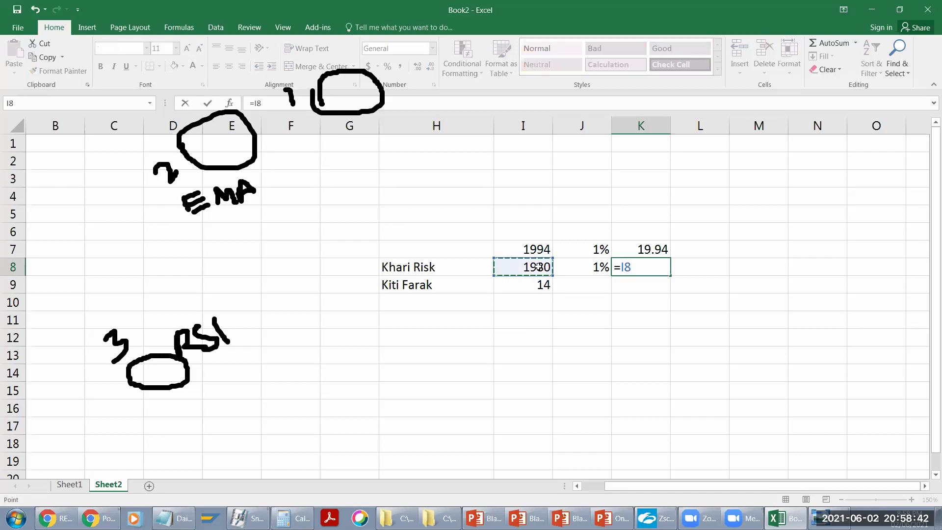
text(*)
click(572, 267)
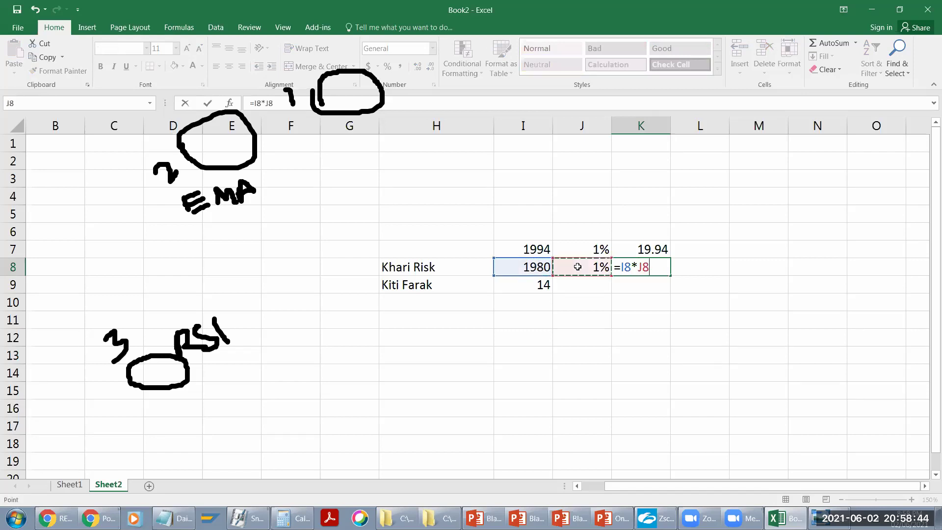
key(Return)
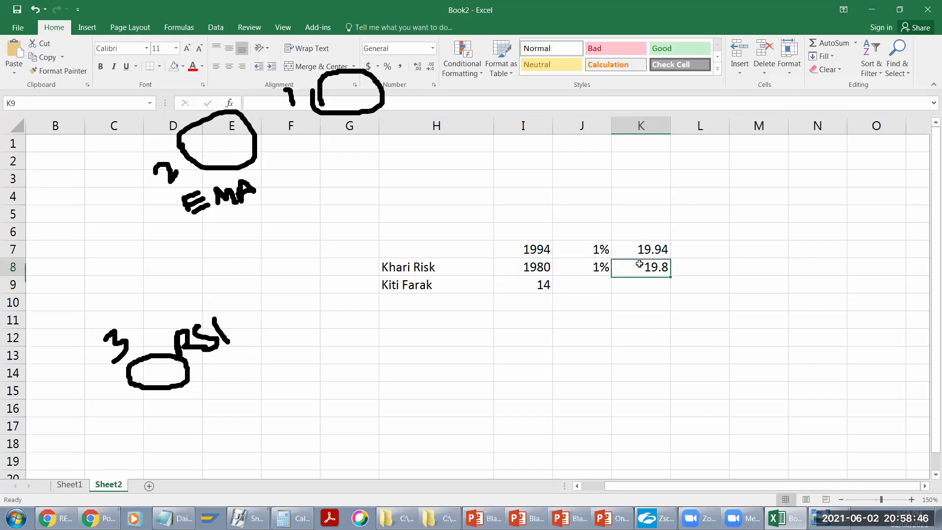
Step: Subtract the 1% amount from the EMA value in cell L8 with the formula =I8-K8
click(535, 269)
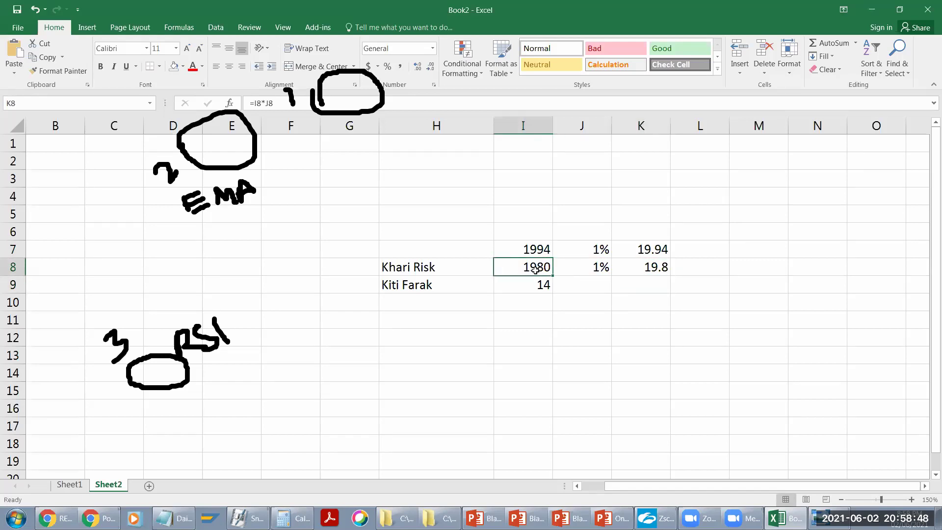
click(699, 261)
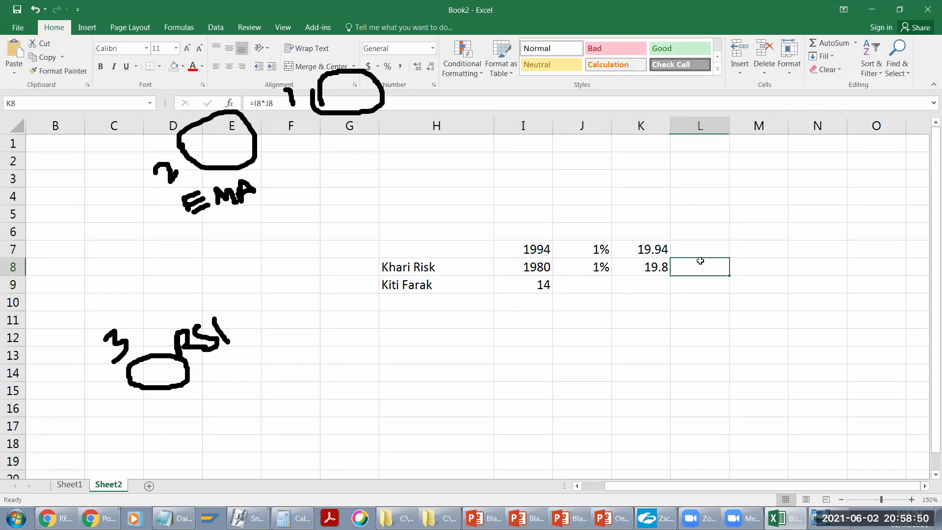
text(=)
click(538, 268)
text(-)
click(642, 267)
key(Return)
Step: Compare the price in I7 with the EMA value, 1% amount and reduced level in row 8
click(532, 249)
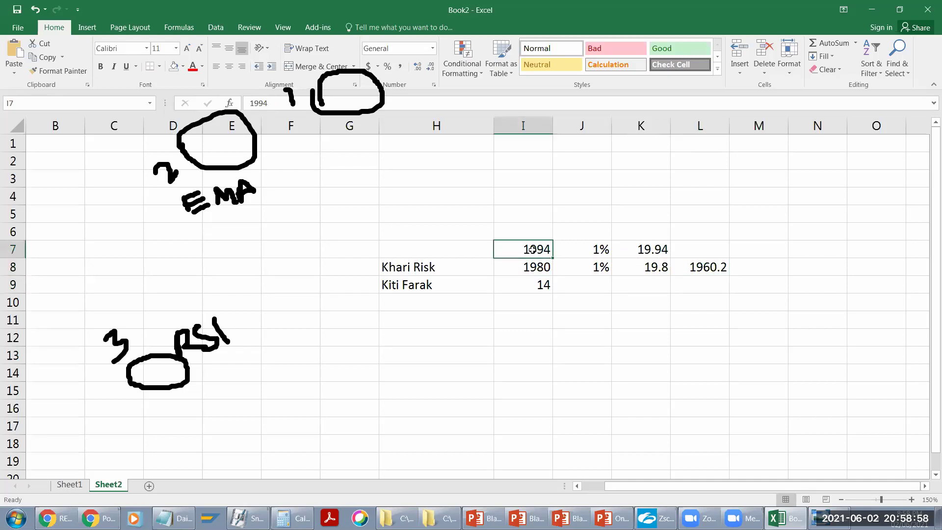
click(527, 267)
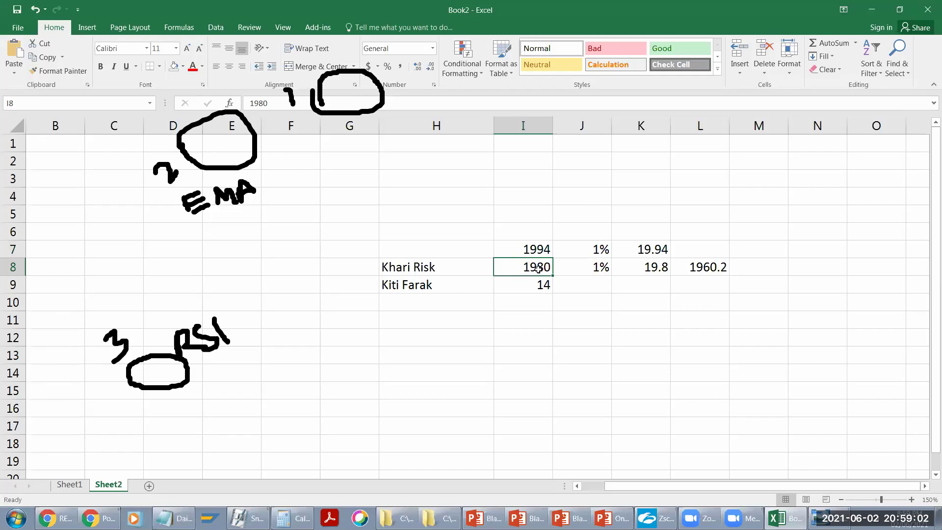
click(579, 269)
click(720, 266)
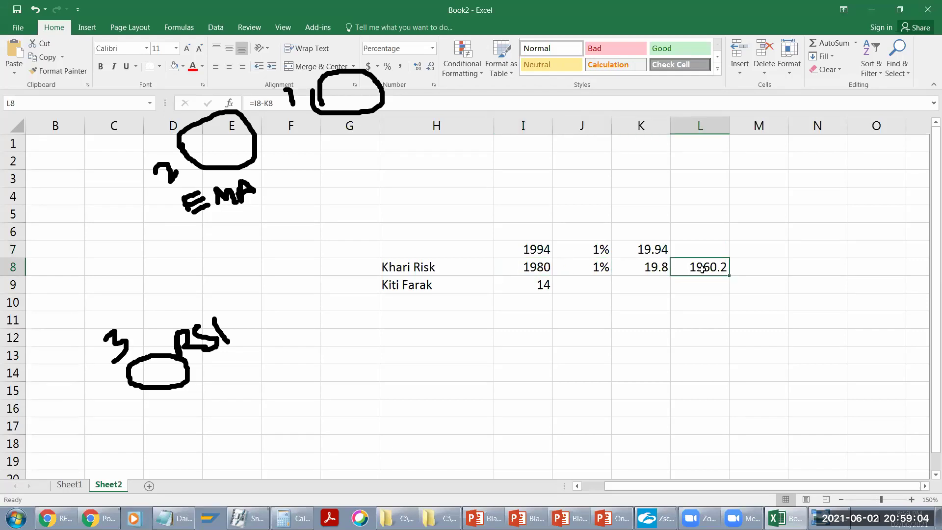
click(658, 267)
click(532, 254)
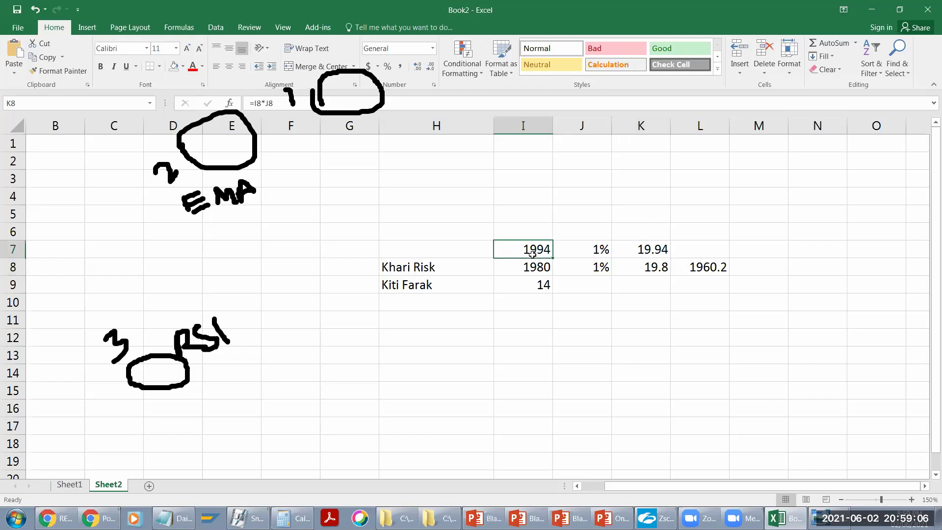
click(636, 265)
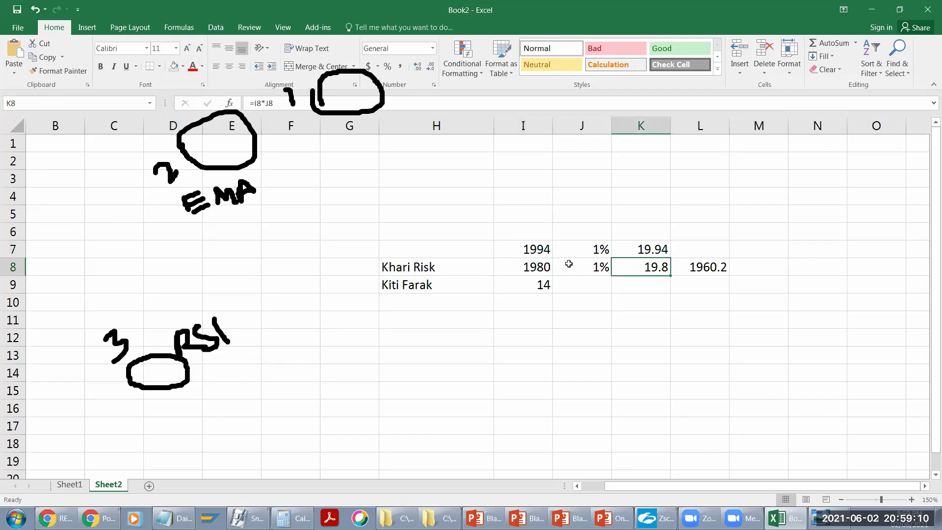
click(537, 251)
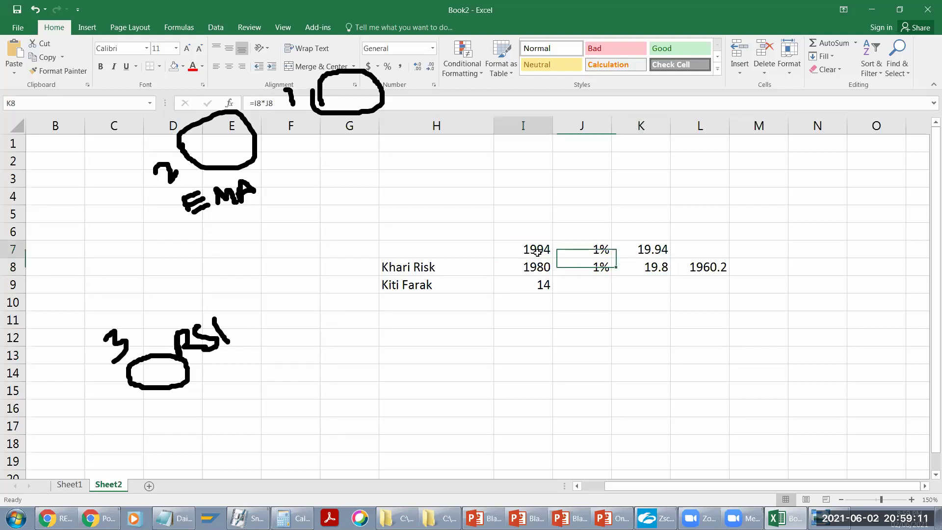
Step: Calculate the gap between the price and the reduced EMA level in cell K10 with the formula =I7-L8
click(689, 297)
click(632, 299)
text(=)
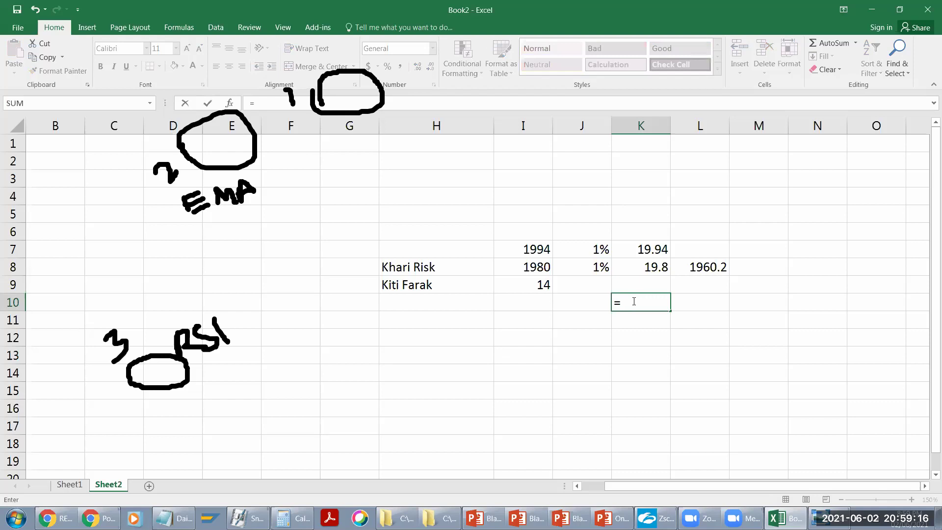
click(534, 249)
text(-)
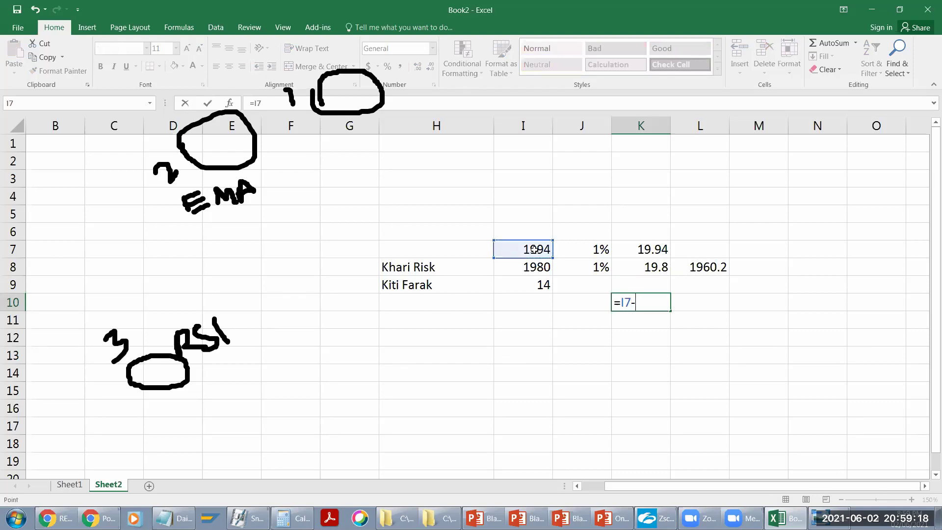
click(711, 263)
key(Return)
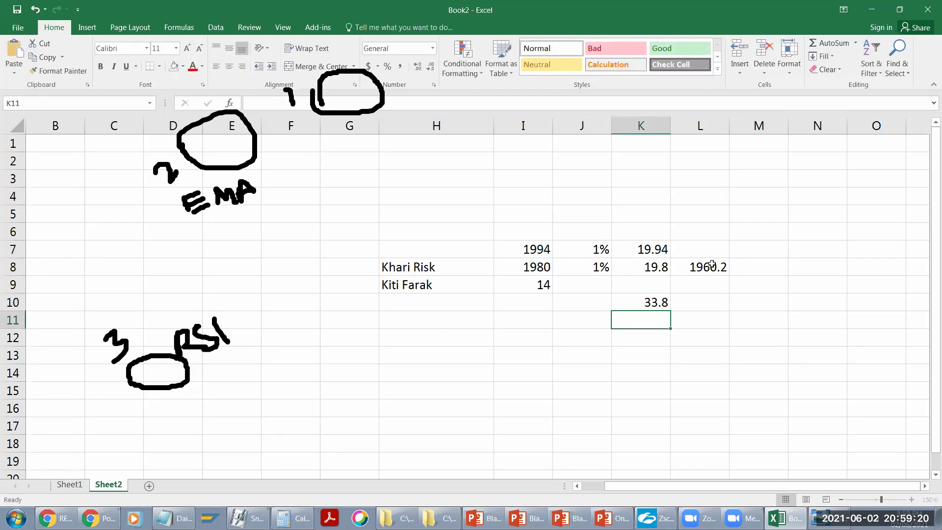
click(647, 302)
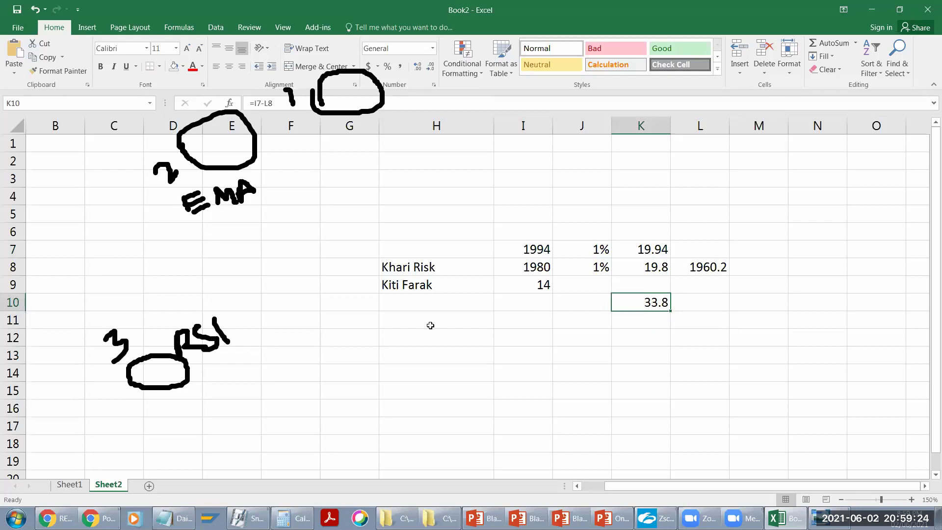
Step: Enter 1 in cell H11
click(457, 315)
text(1)
key(Return)
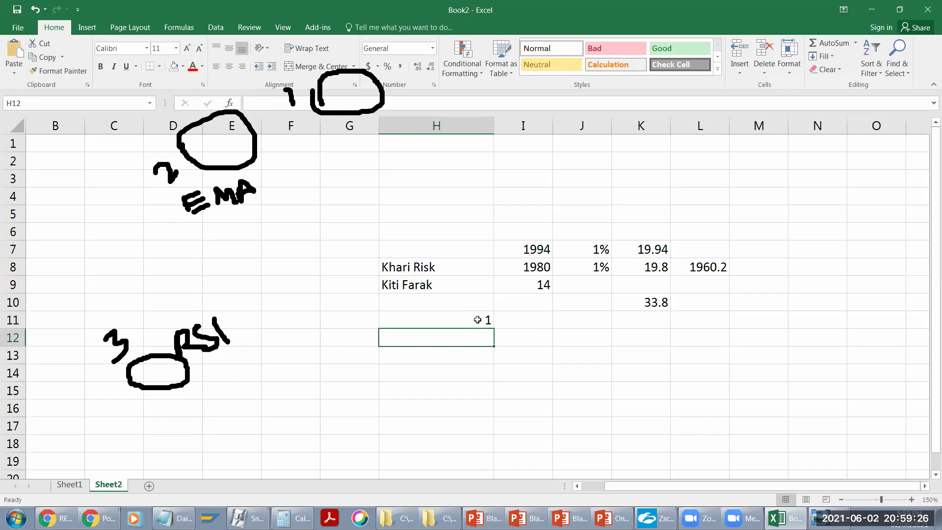
Step: Multiply the quantity in H11 by the gap in K10 in cell I11 with the formula =H11*K10
click(522, 319)
click(637, 302)
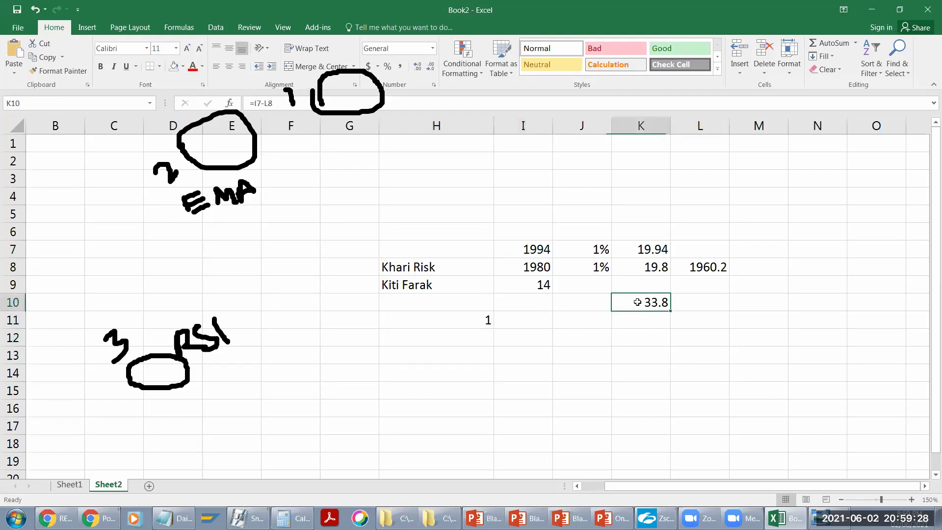
click(502, 320)
text(=)
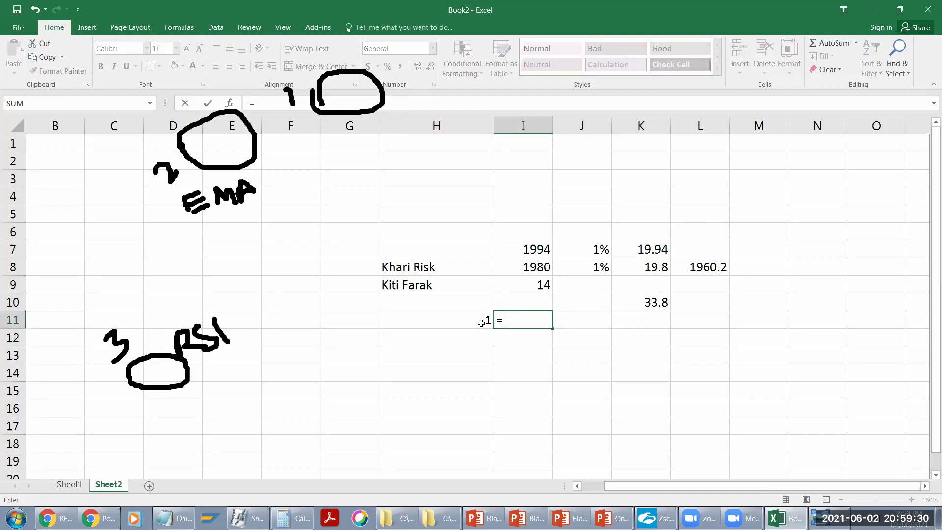
click(481, 323)
text(*)
click(653, 302)
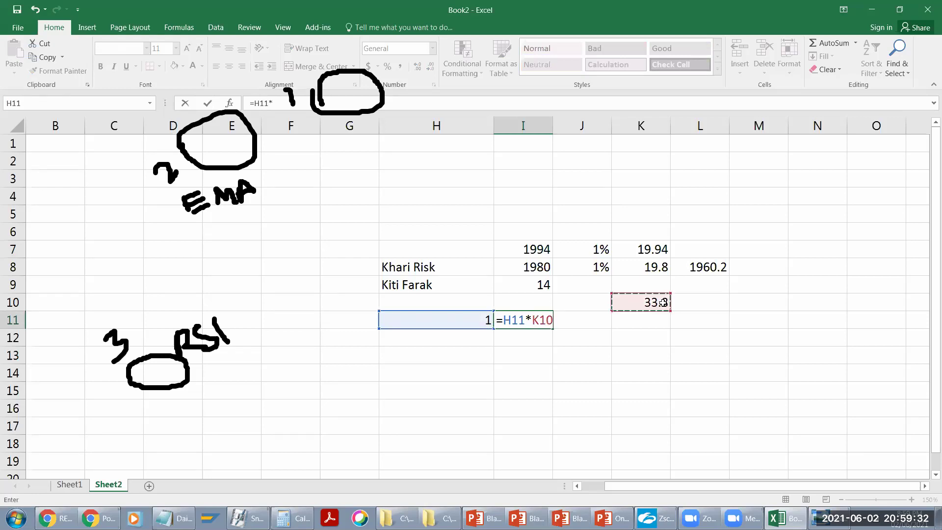
key(Return)
Step: Enter 10 in H12 and calculate its total gap in I12 with the formula =H12*K10
click(462, 339)
text(10)
key(Return)
click(507, 339)
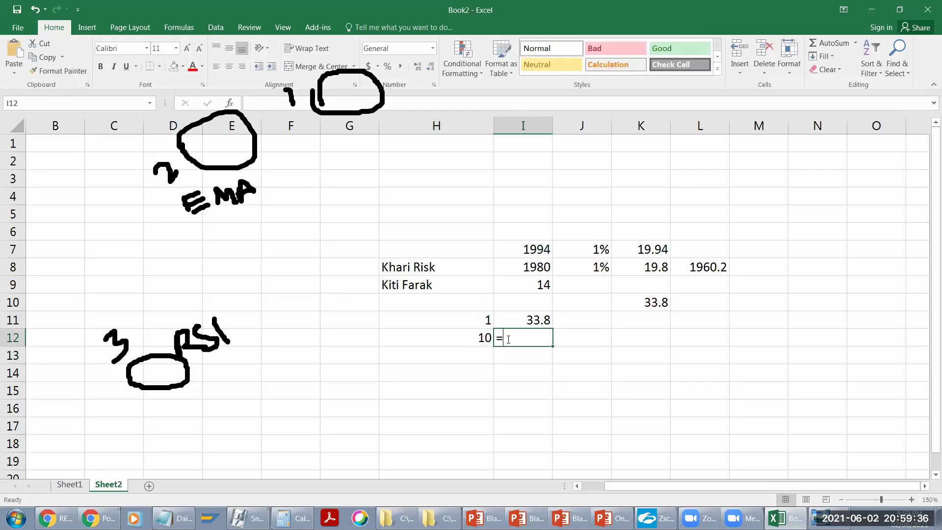
text(=)
click(487, 337)
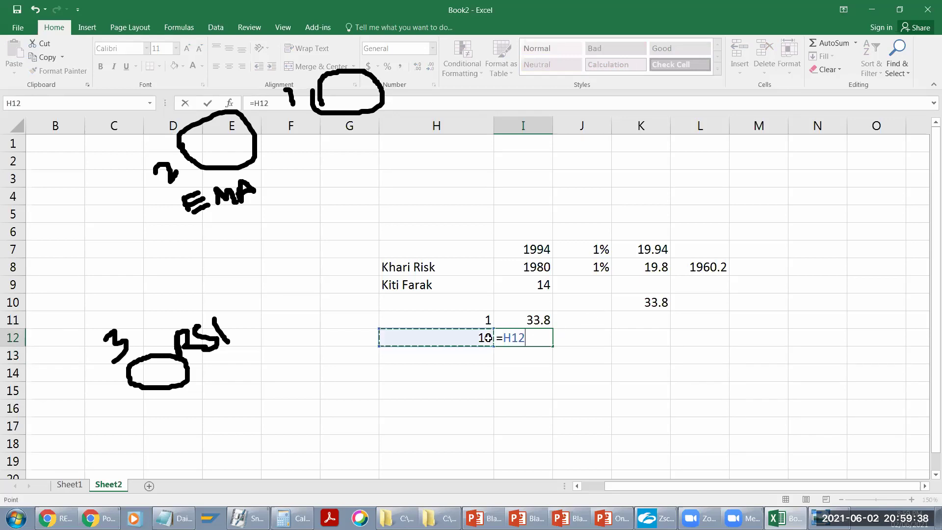
text(*)
click(637, 302)
key(Return)
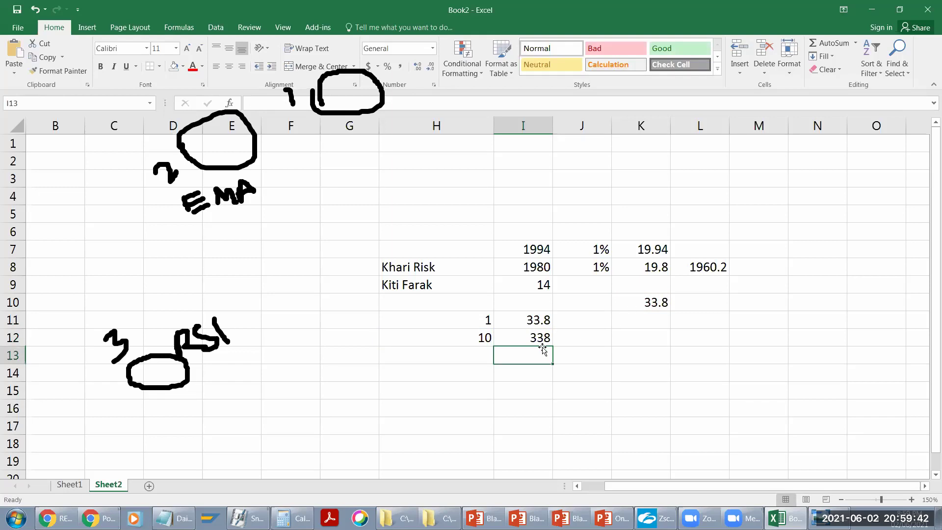
Step: Reverse the subtraction in cell L8 so that its formula reads =K8-I8
click(642, 301)
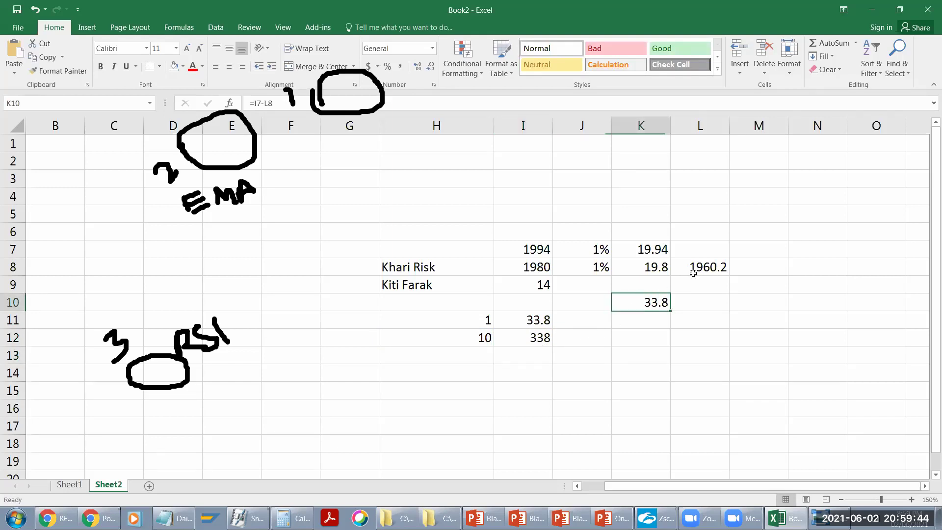
double_click(693, 273)
key(shift+Left)
key(shift+Left)
key(shift+Left)
key(ctrl+x)
key(End)
key(ctrl+v)
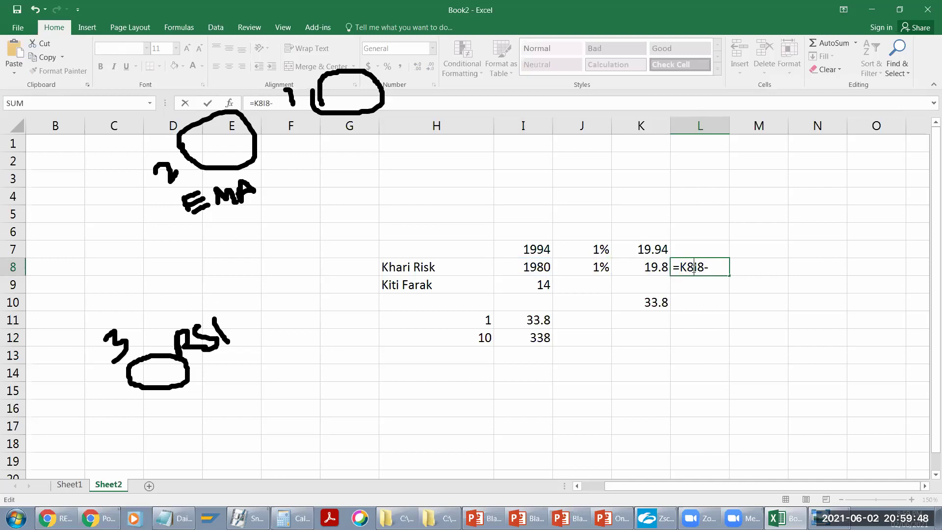
text(-)
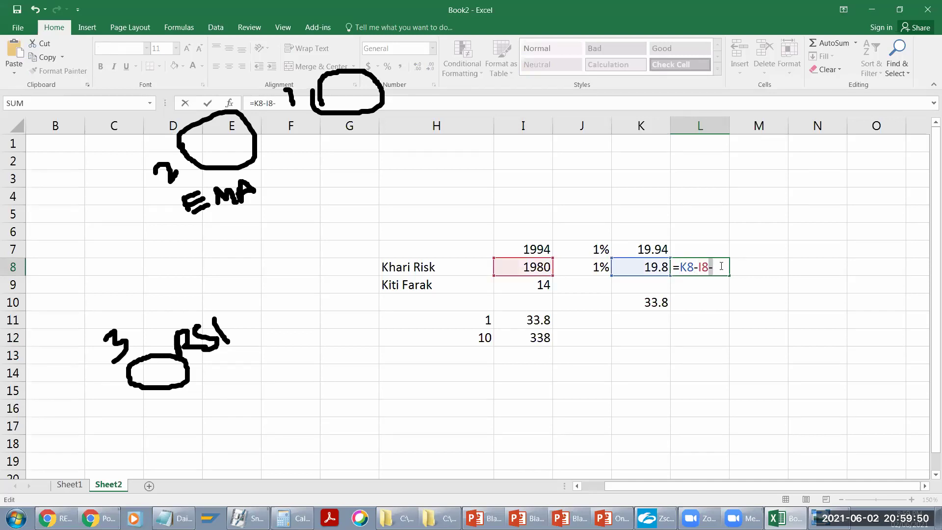
key(BackSpace)
key(Return)
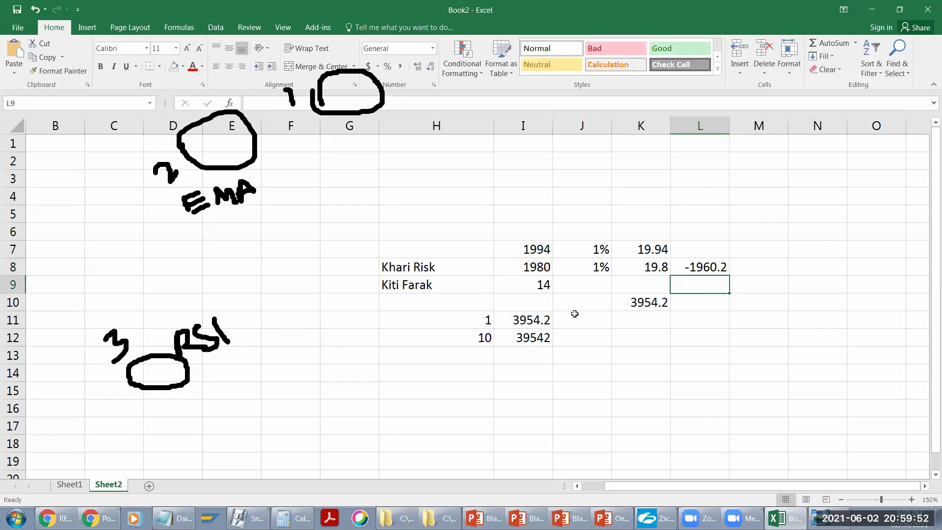
double_click(701, 268)
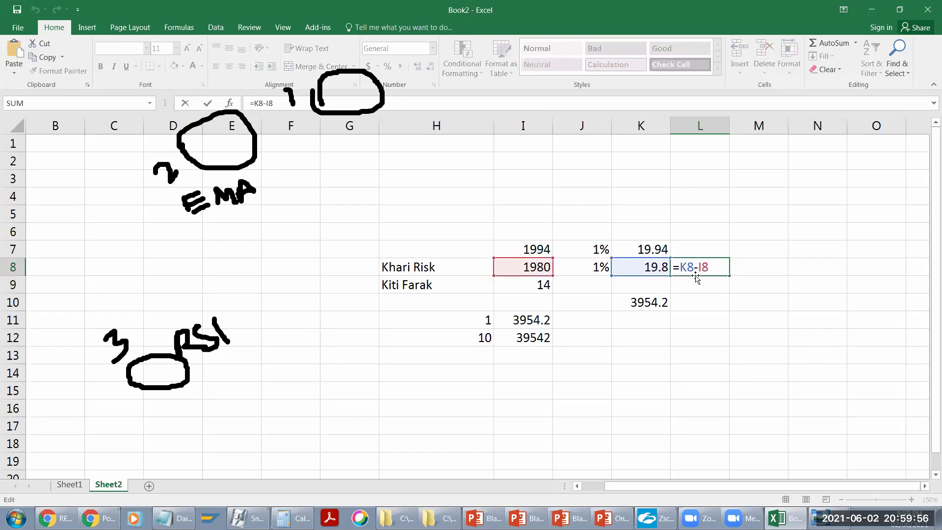
drag(685, 264, 680, 265)
key(BackSpace)
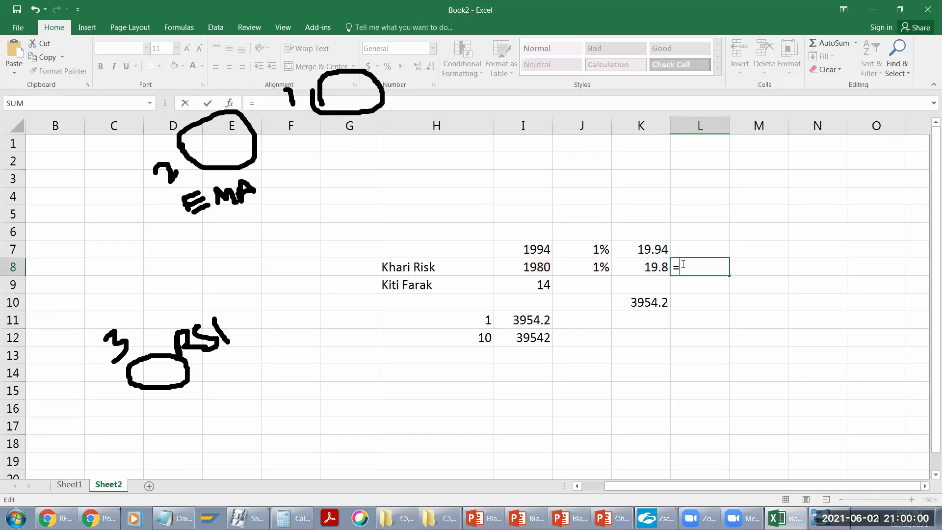
click(520, 253)
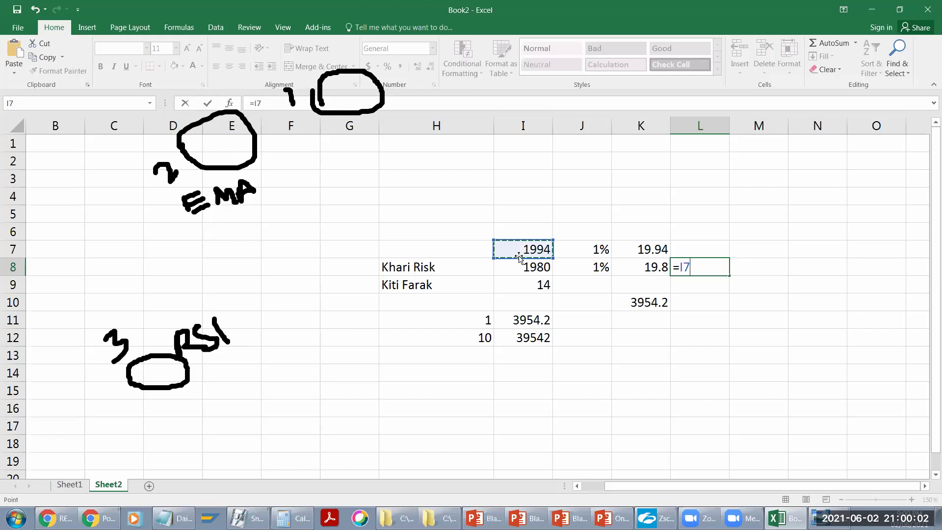
key(Escape)
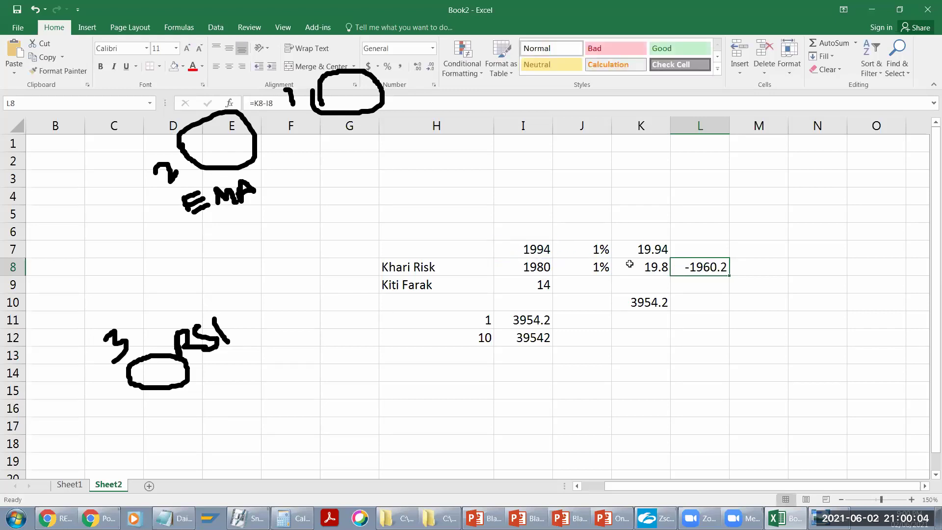
Step: Replace the formula in cell L8 with the fixed value 1960
text(1960)
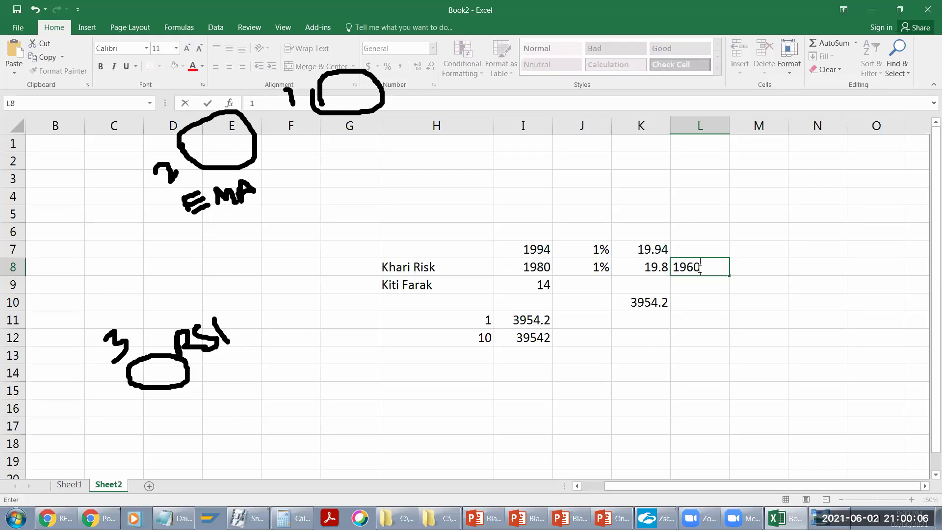
key(Return)
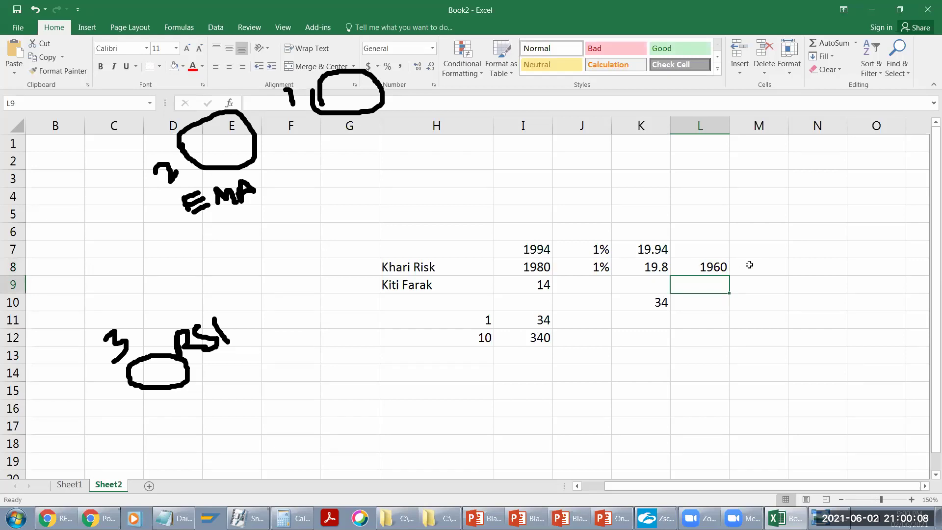
click(749, 263)
click(701, 268)
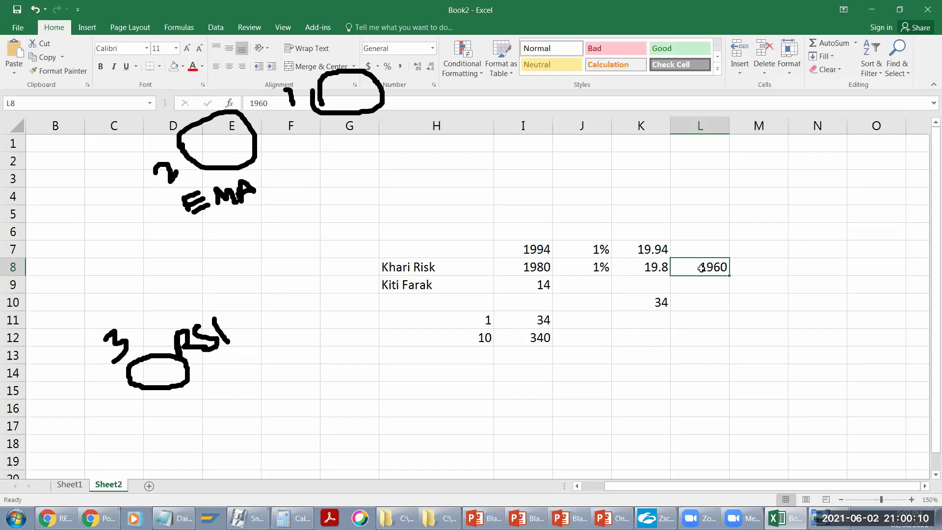
Step: Replace the gap formula in K10 with =L8-I7 to subtract the price from the reduced EMA level
click(648, 303)
text(=)
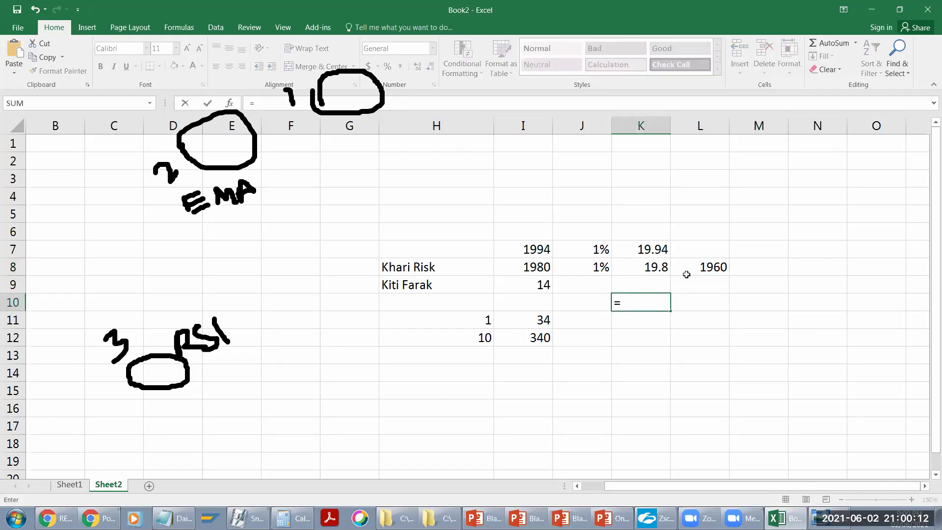
click(692, 269)
text(-)
click(535, 249)
key(Return)
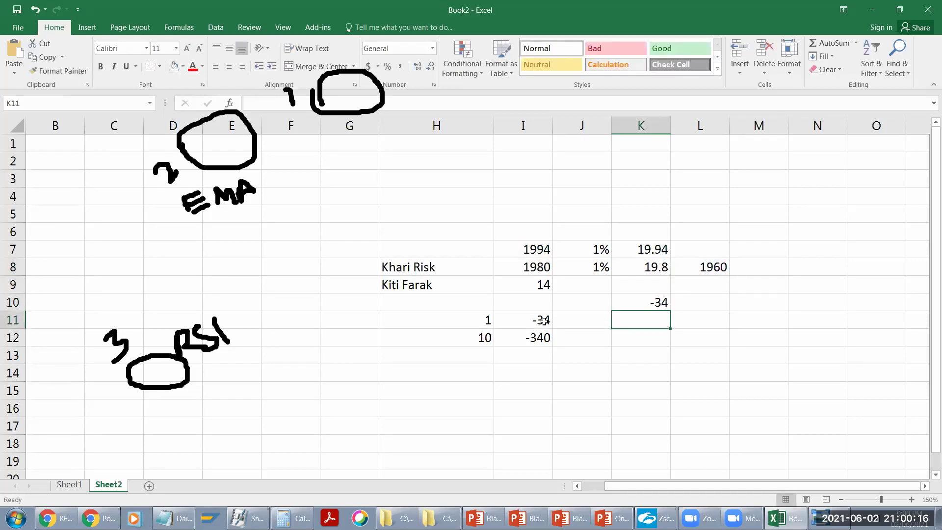
Step: Fill the quantity in H12 and the formula in I12 down to row 13
click(542, 320)
click(520, 337)
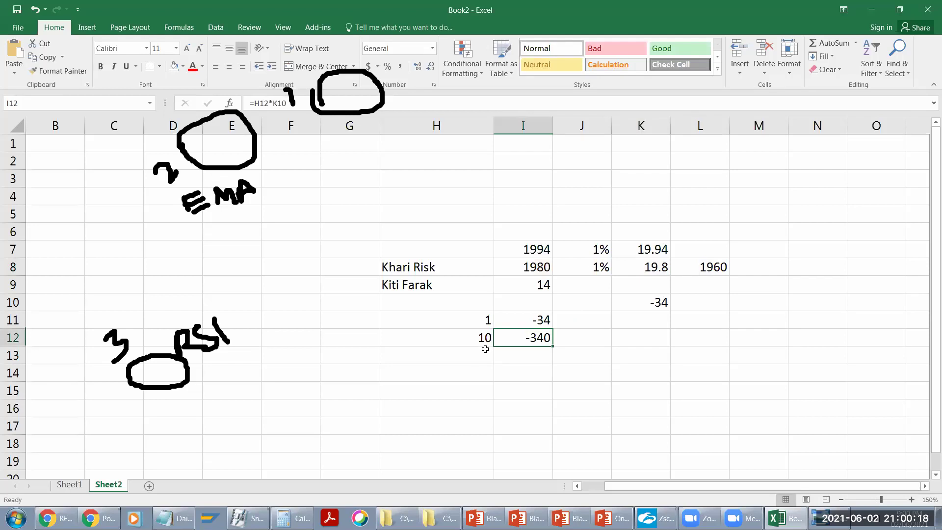
click(481, 337)
drag(494, 347, 496, 361)
click(550, 341)
drag(551, 344, 552, 363)
Step: Set the quantity in H13 to 100 and fill the I12 formula down to I13 again
click(484, 354)
text(0)
key(Return)
click(483, 354)
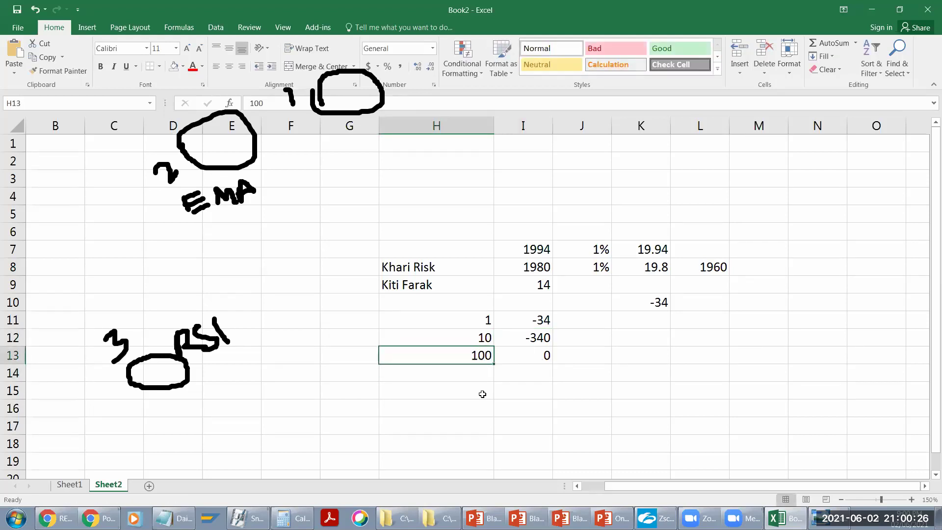
click(543, 341)
drag(552, 348, 552, 363)
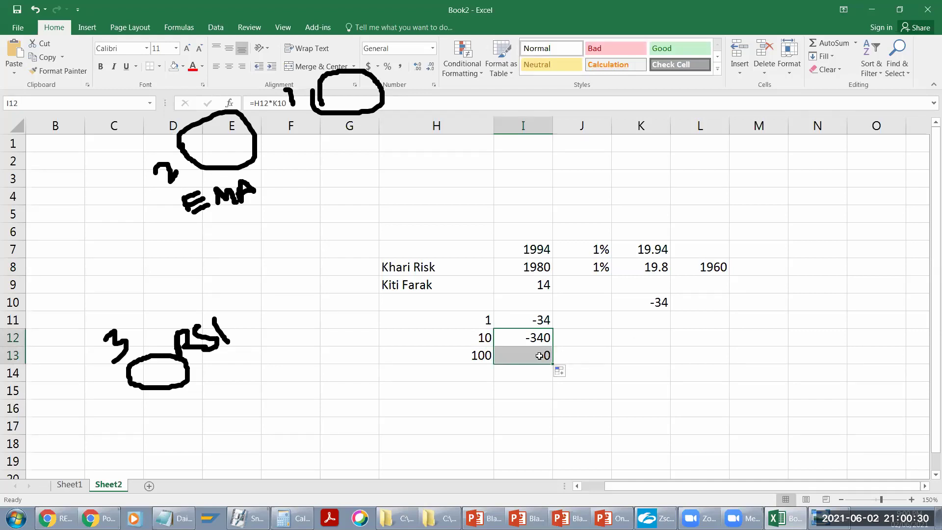
Step: Move the gap formula from K10 to K11 and check the formula in I11 that refers to it
click(654, 302)
drag(655, 302, 651, 318)
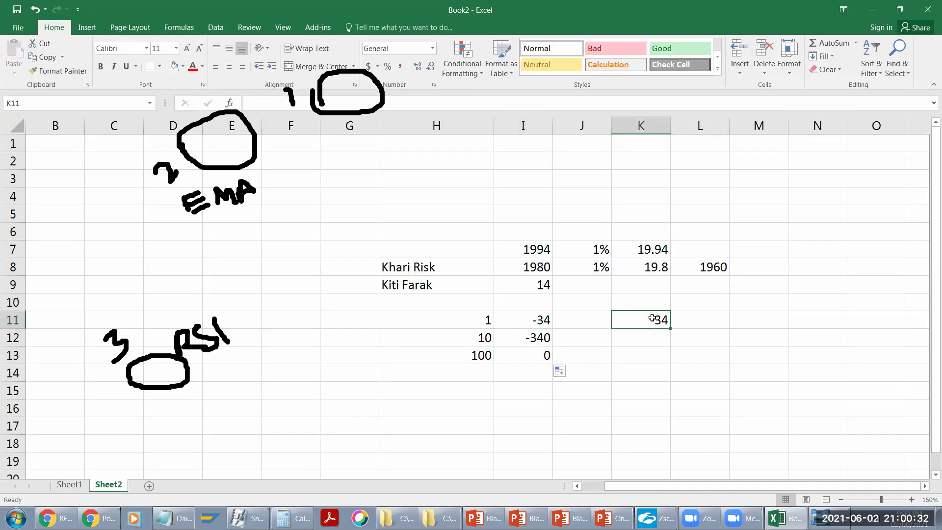
click(624, 319)
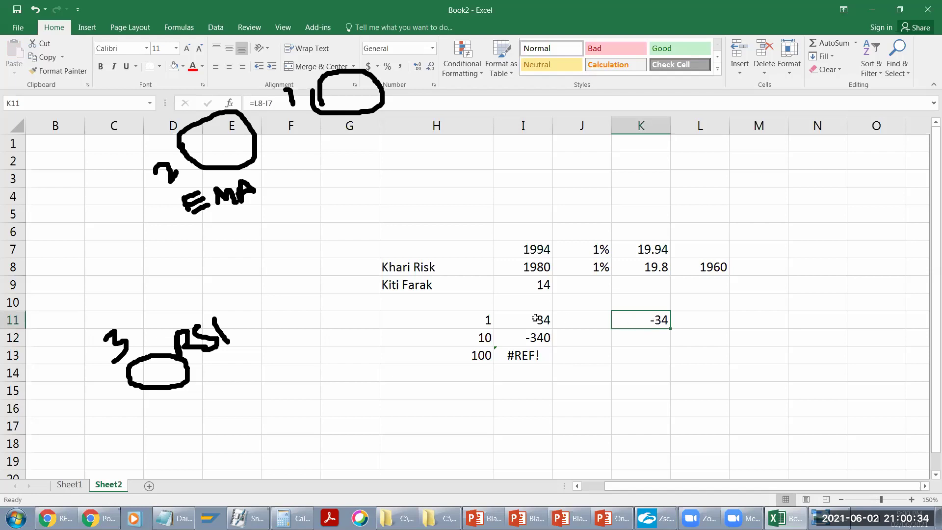
click(503, 319)
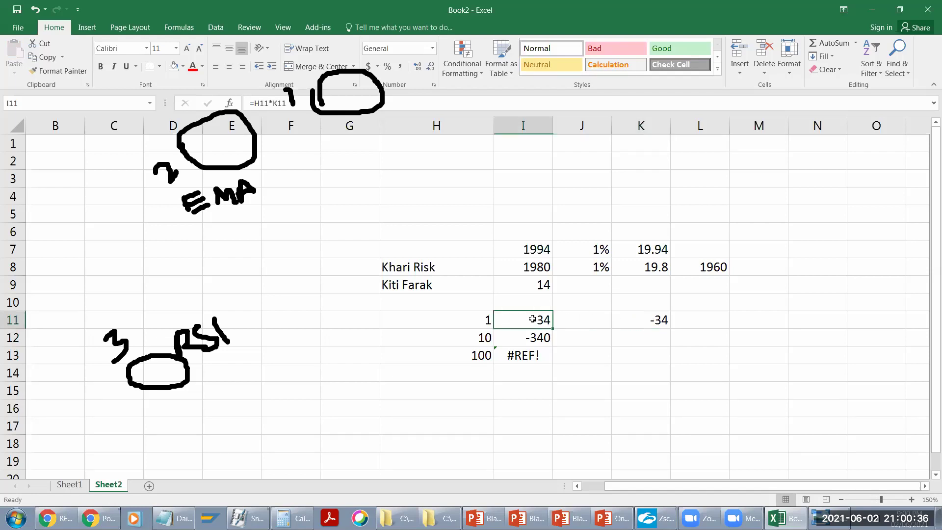
double_click(532, 319)
key(Return)
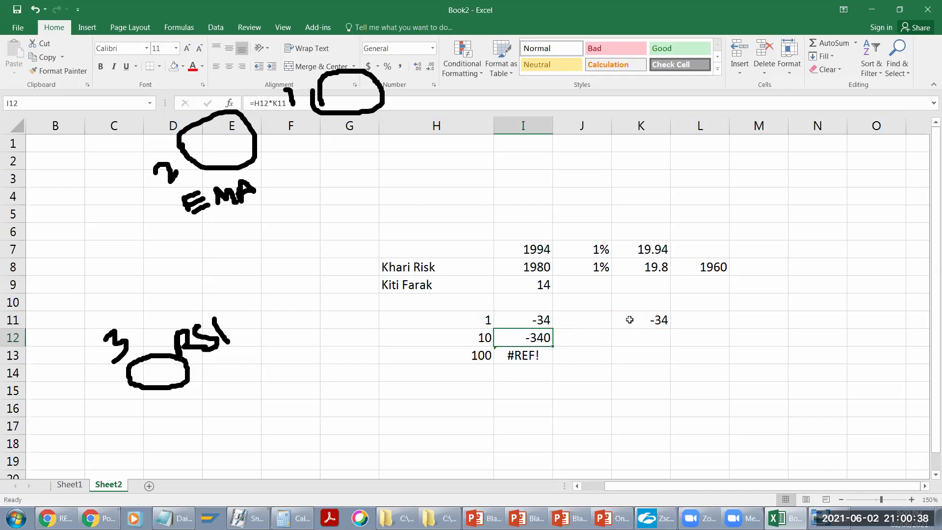
Step: Fill the gap formula in K11 down to K13 and the multiplication formula in I11 down to I13
click(661, 321)
drag(670, 327, 665, 363)
click(545, 332)
click(546, 323)
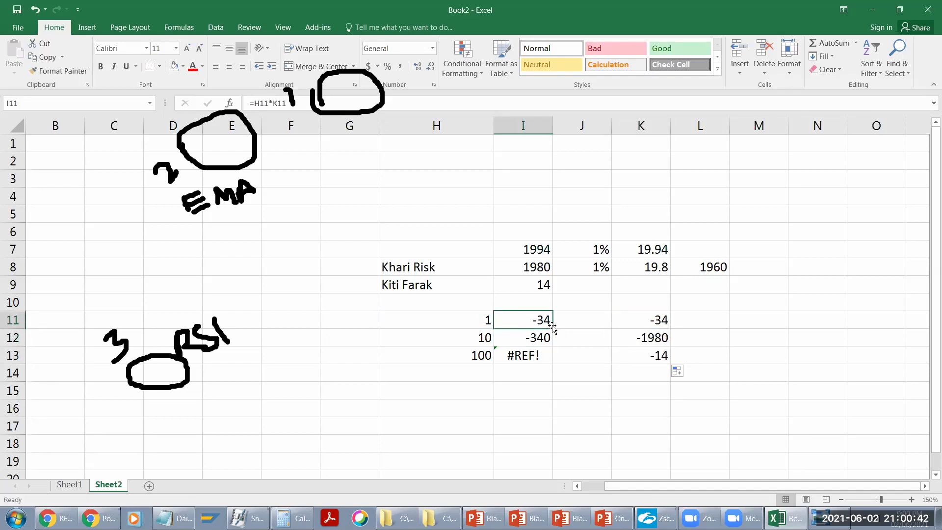
drag(553, 328, 539, 361)
click(522, 339)
click(654, 334)
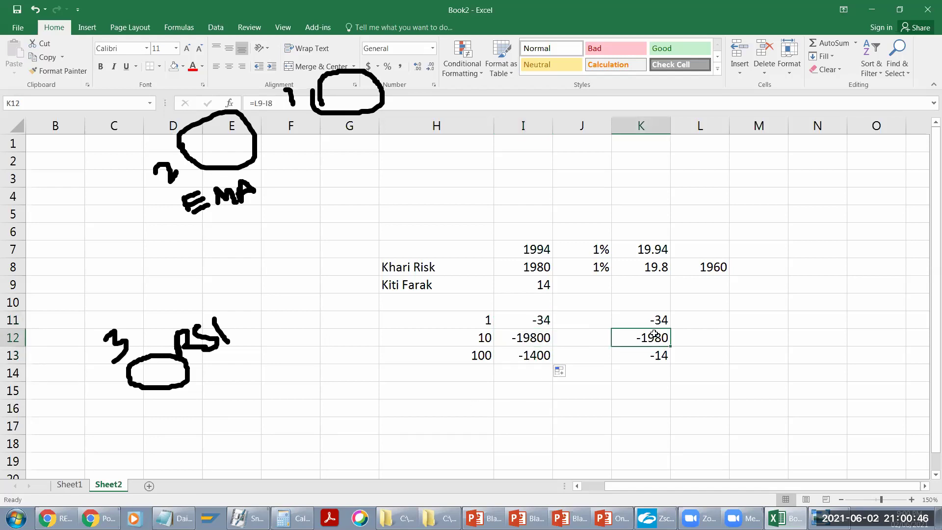
double_click(655, 322)
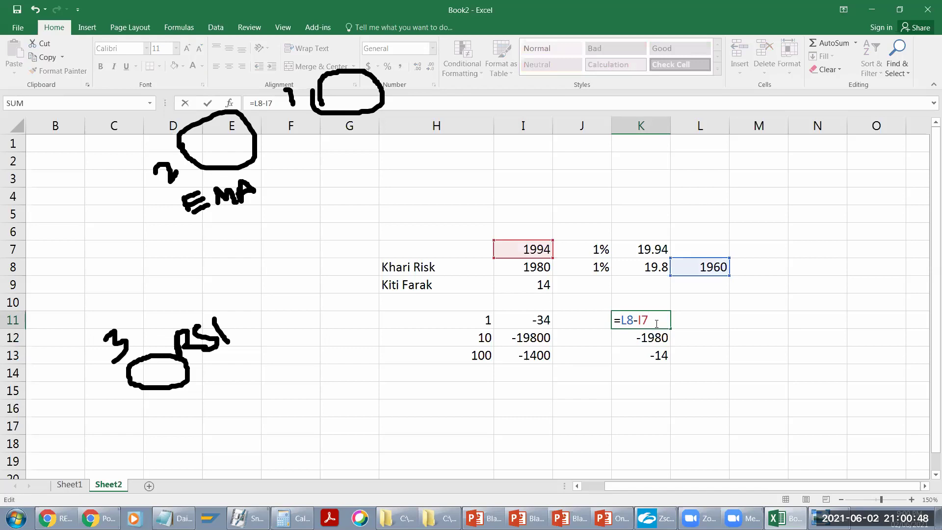
key(Return)
click(656, 322)
text(=)
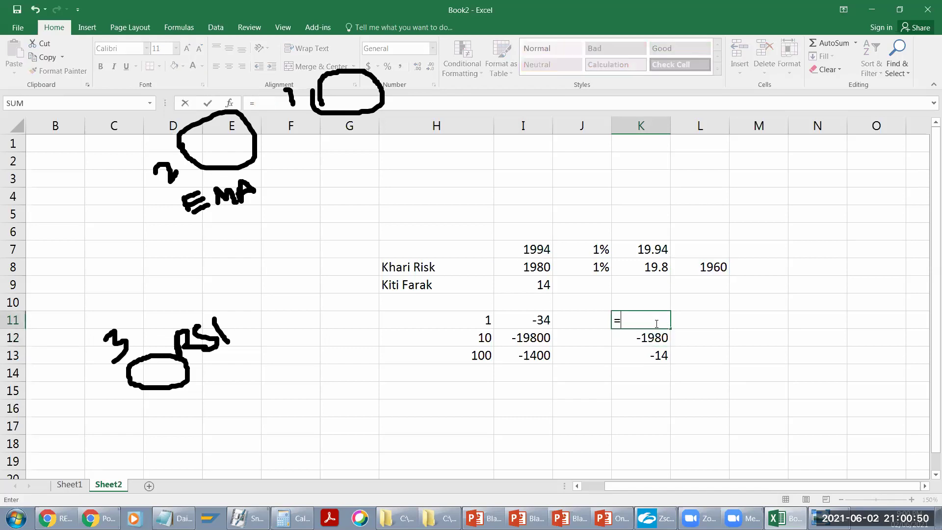
key(Escape)
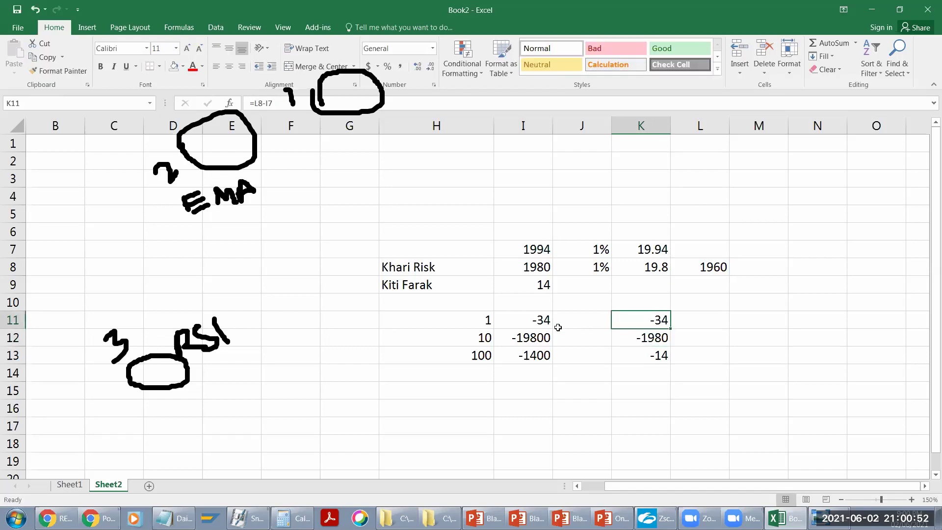
Step: Repeat the K11 gap in the two cells below by entering =K11 in K12 and =K12 in K13
click(534, 326)
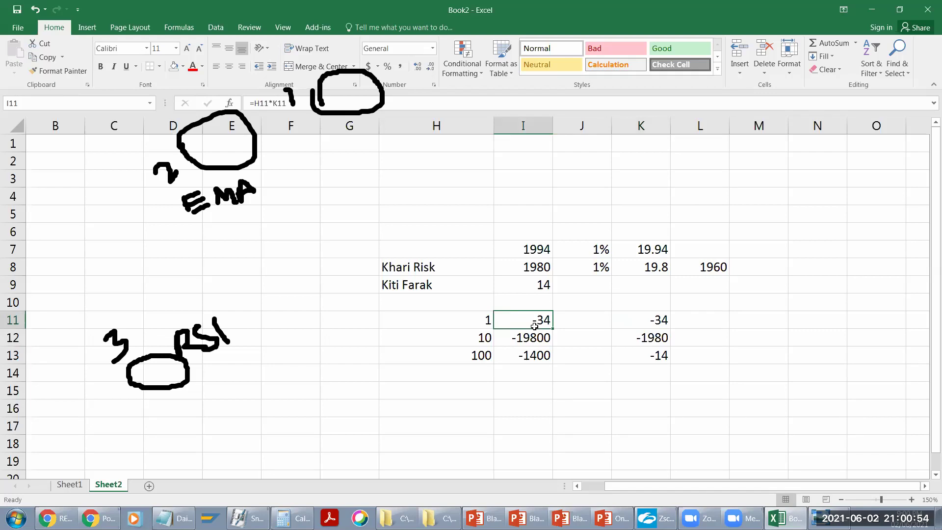
click(647, 331)
text(=)
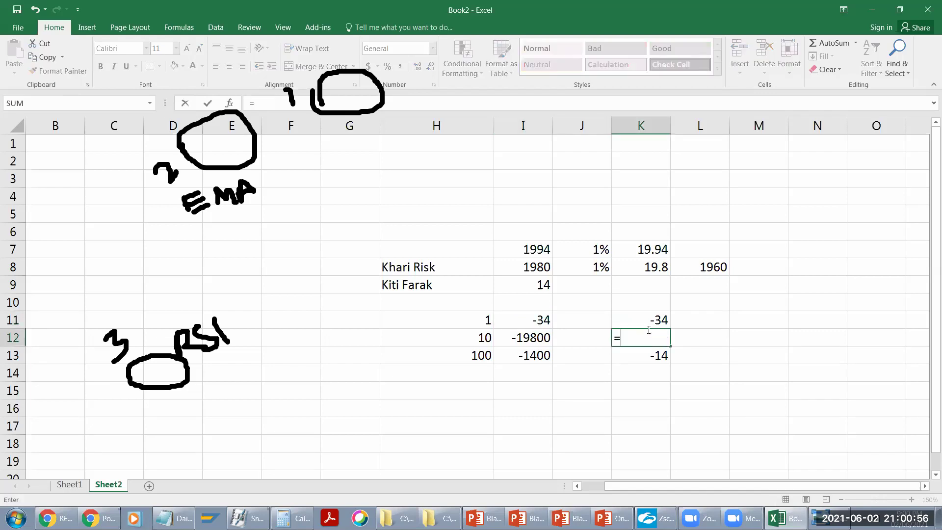
click(655, 319)
key(Return)
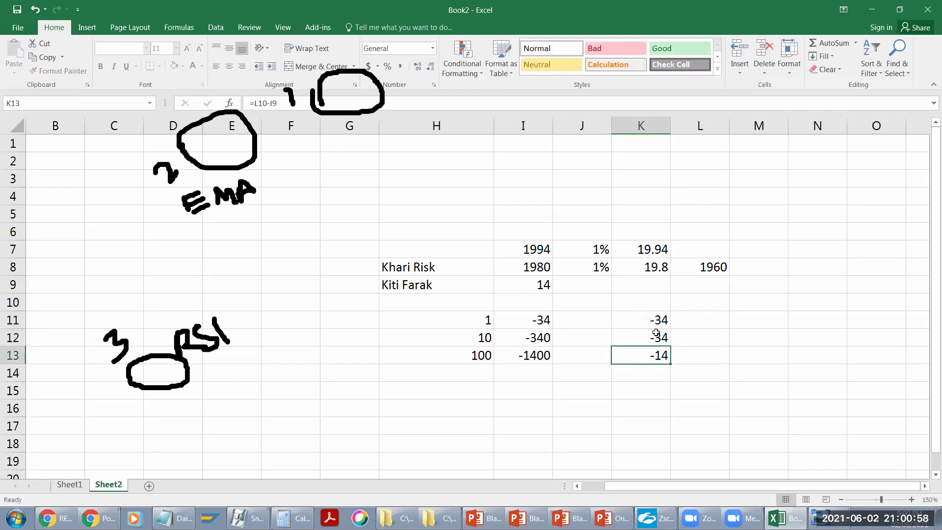
text(=)
click(666, 330)
key(Return)
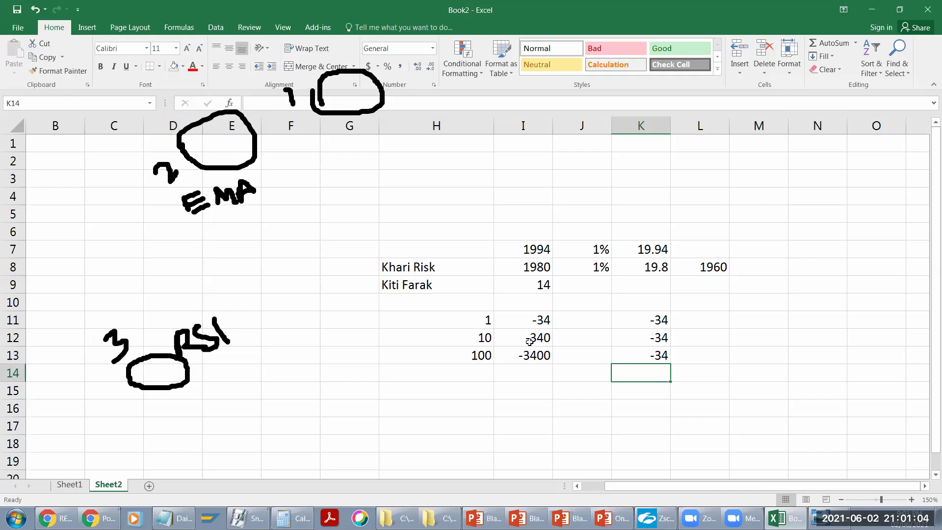
Step: Add a quantity of 1000 in H14 and extend the loss formula in I13 and the gap formula in K13 down to row 14
click(477, 371)
text(1000)
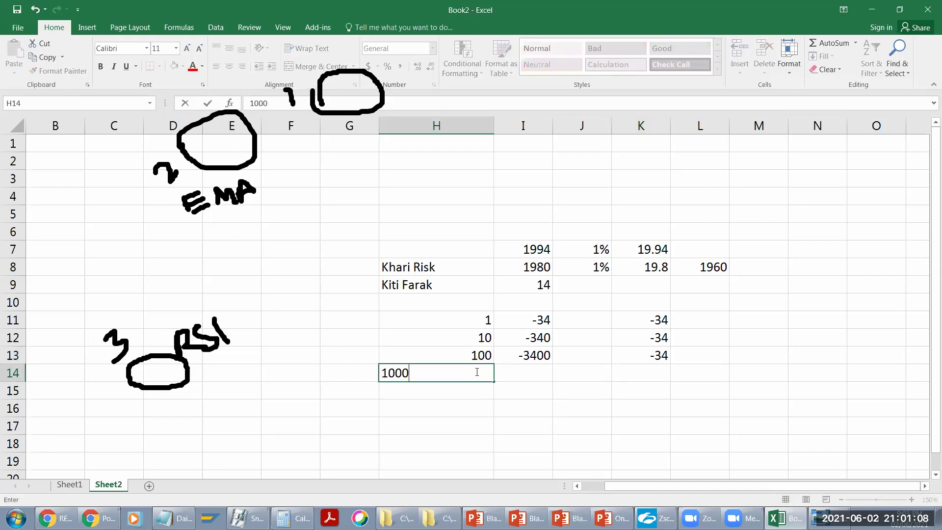
key(Return)
click(540, 355)
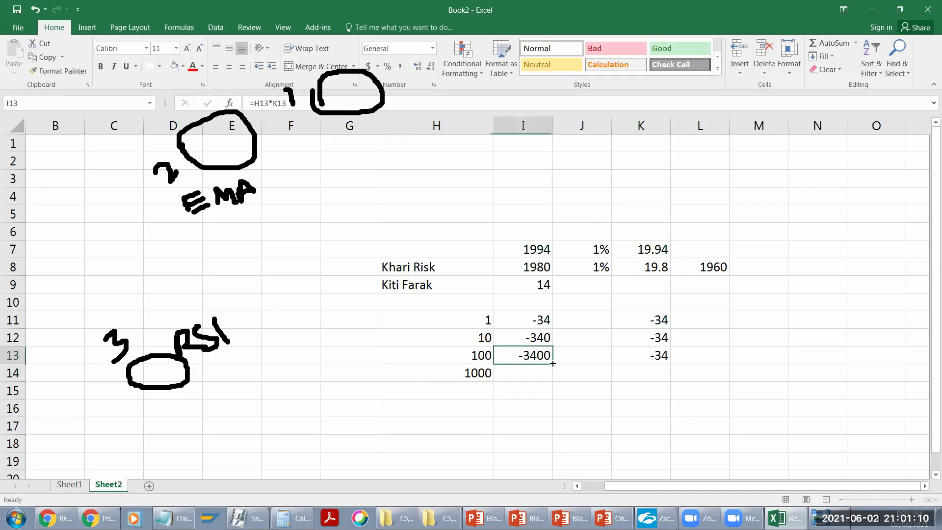
drag(553, 363, 550, 376)
click(642, 349)
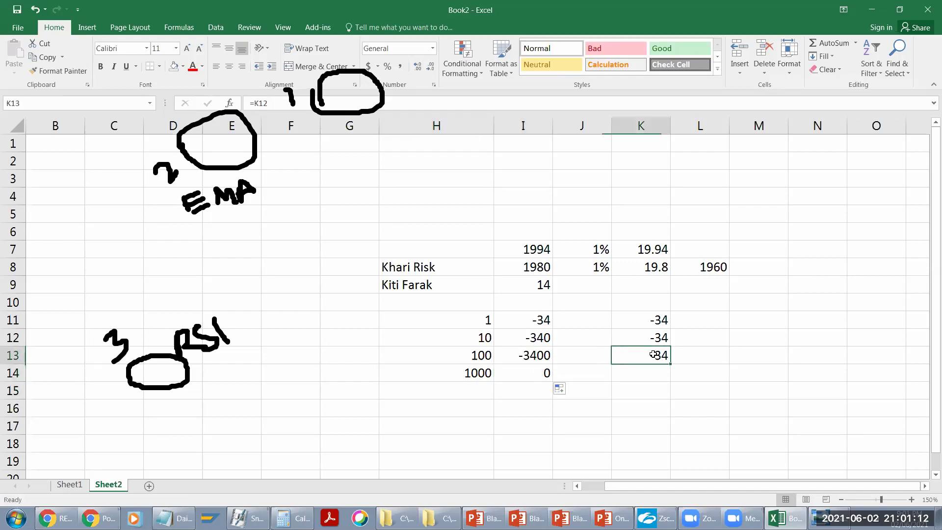
drag(670, 363, 669, 382)
click(517, 386)
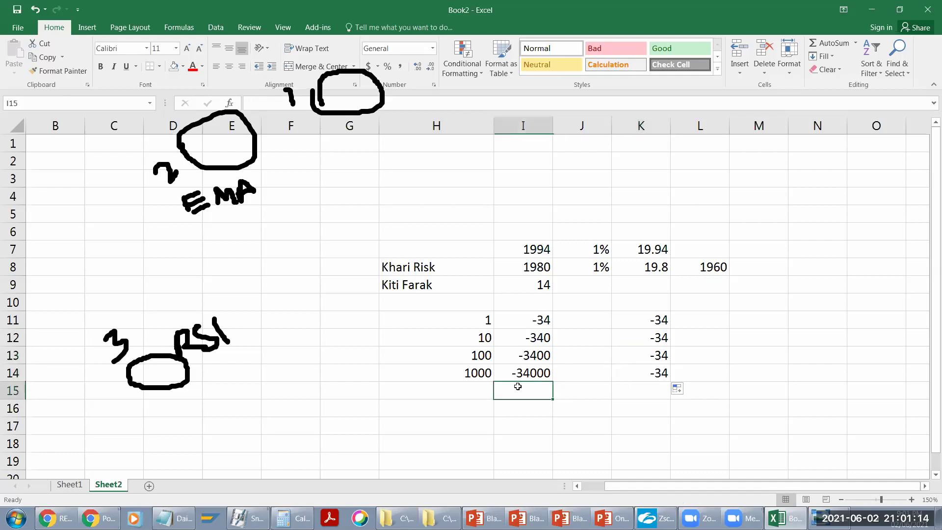
Step: Label the 1000-share row with "Aniyatrit" in G14
mouse_move(440, 337)
mouse_down()
mouse_move(542, 317)
mouse_move(646, 351)
mouse_move(442, 341)
mouse_up()
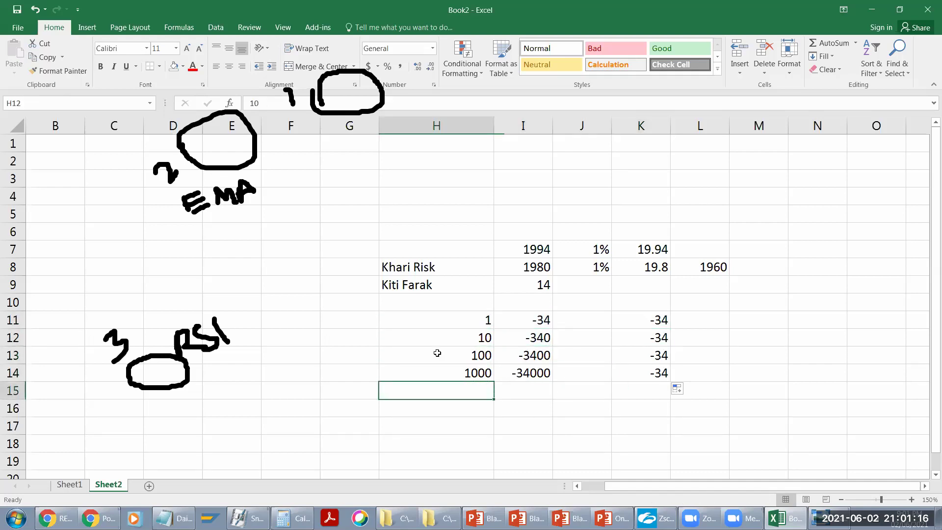
click(345, 374)
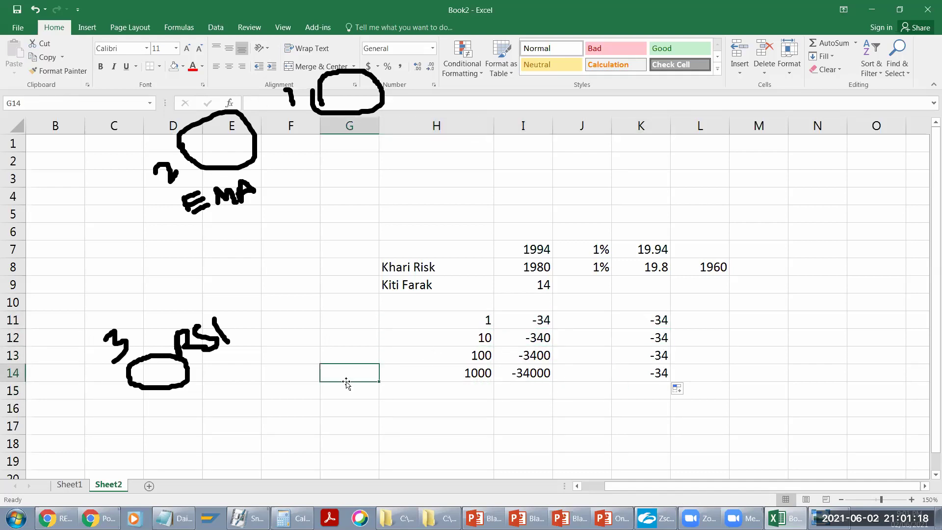
text(N)
key(BackSpace)
text(Aniyatria)
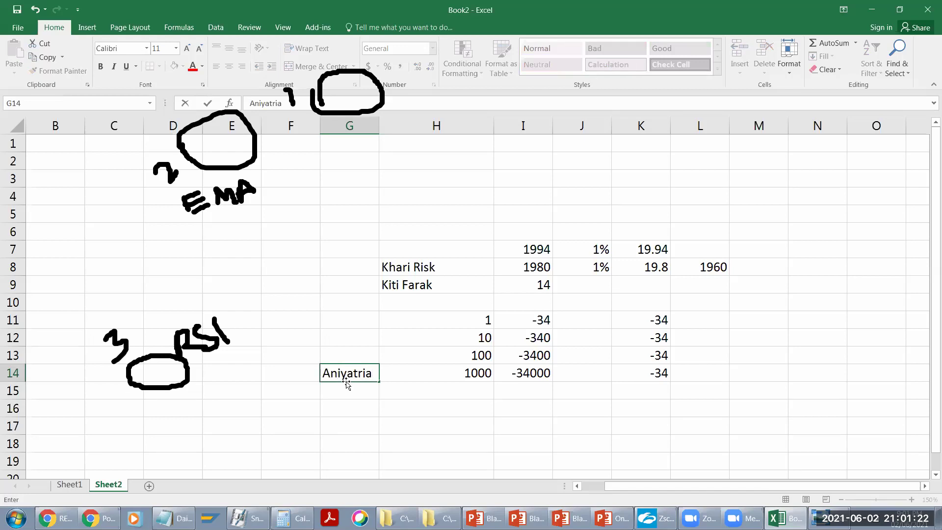
key(Return)
click(471, 379)
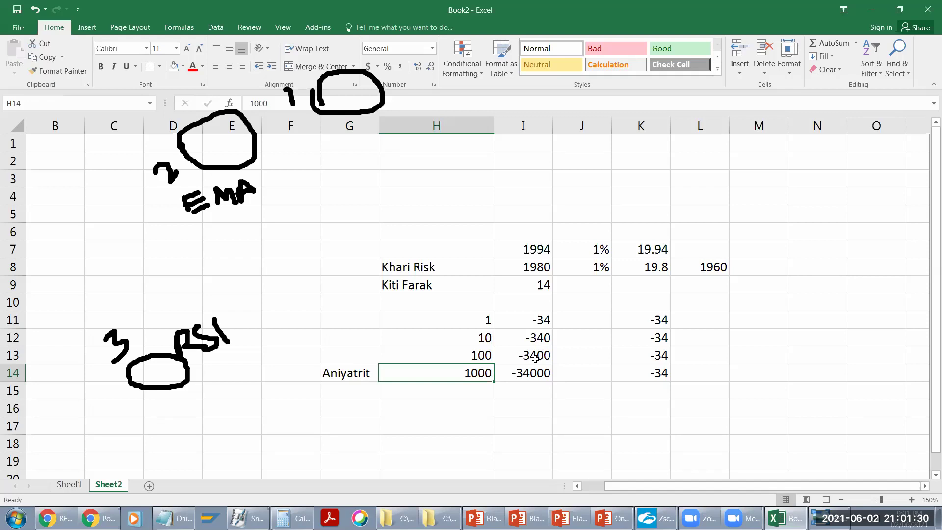
Step: Switch to the RELIANCE 5-minute chart in Chrome and examine the price area around the 28 May 09:25 entry
click(59, 518)
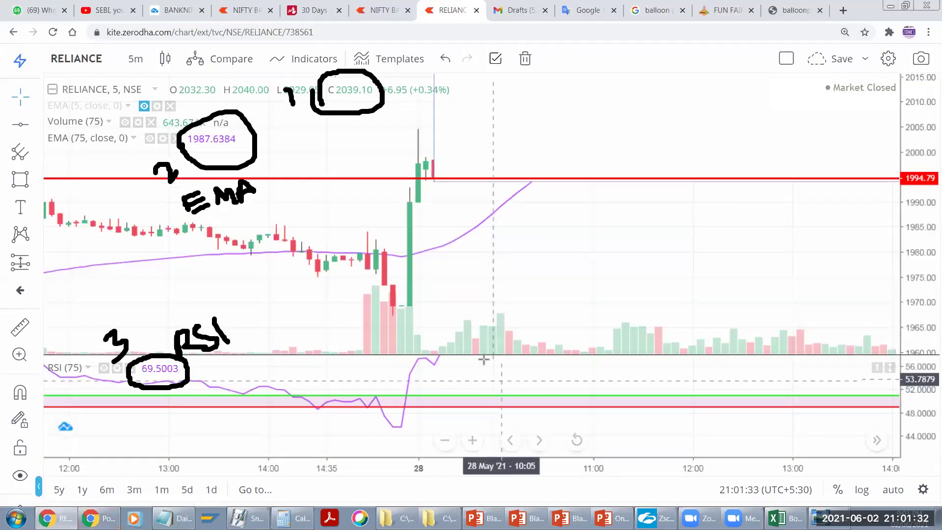
scroll(568, 254, right, 3)
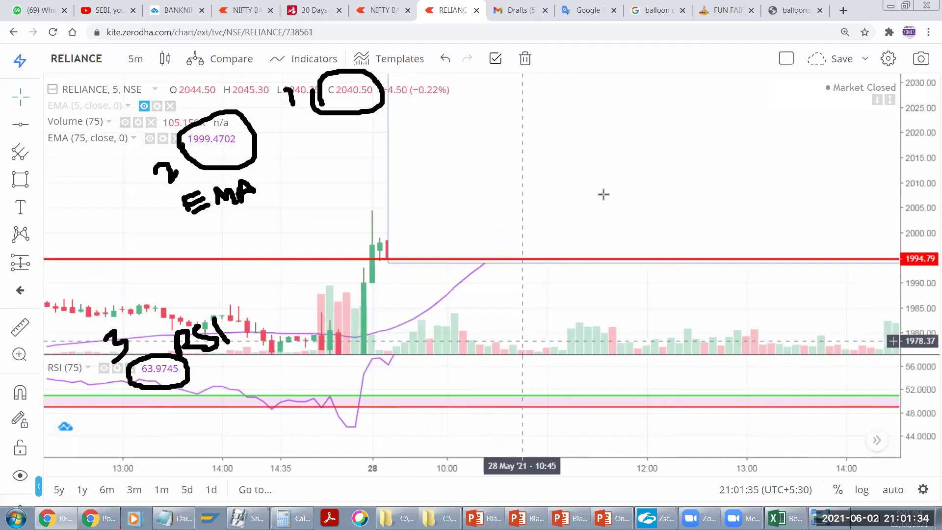
scroll(734, 264, right, 1)
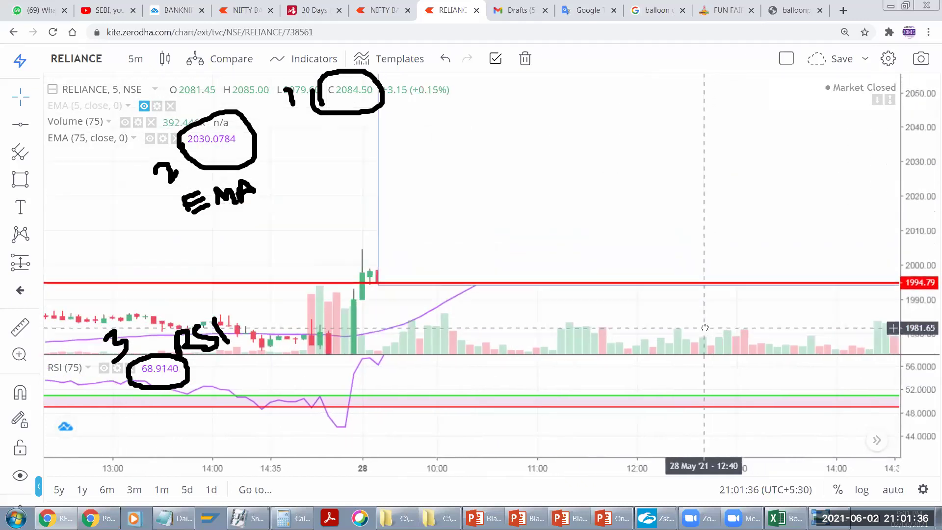
scroll(704, 327, right, 2)
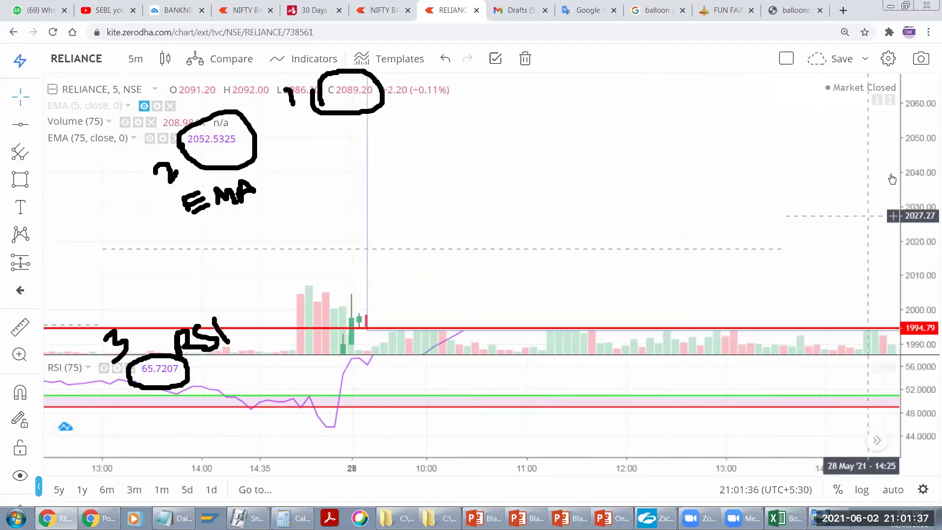
click(367, 254)
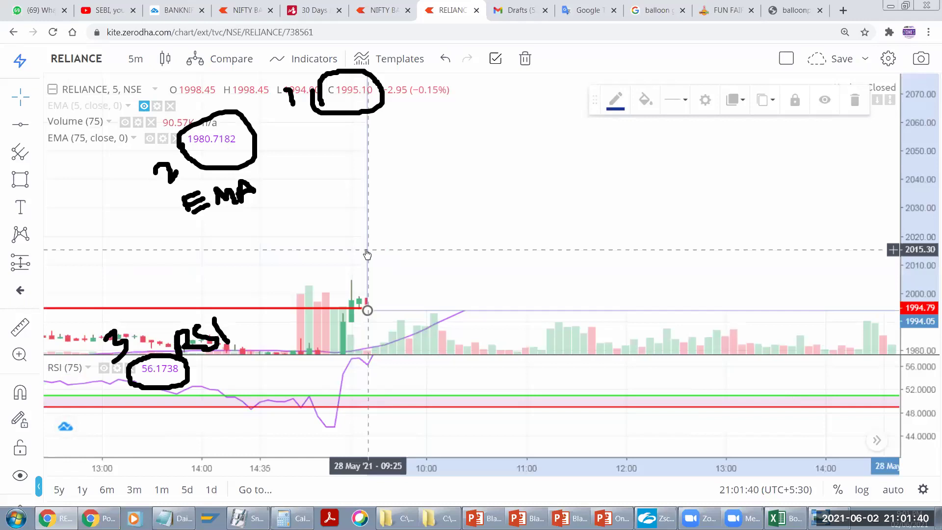
drag(380, 185, 467, 237)
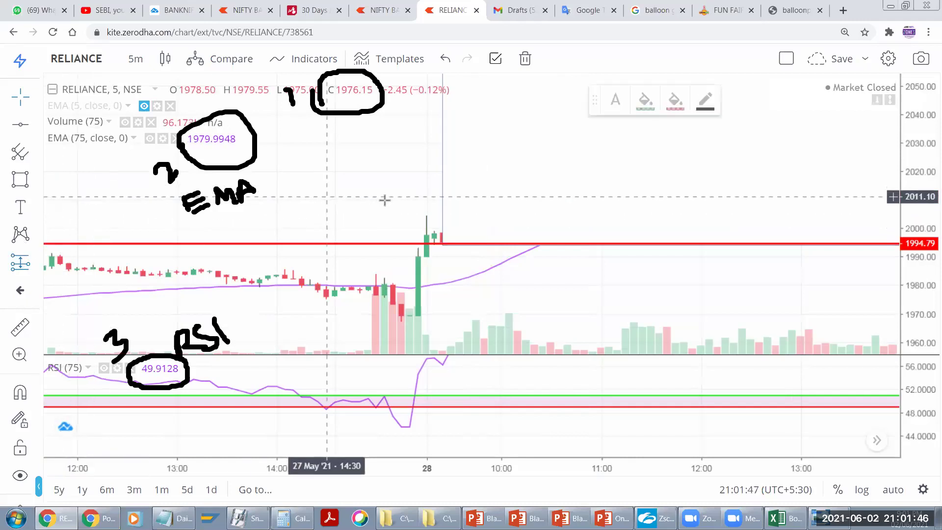
Step: Resize the long position at the 09:25 entry to a target of about 2014.11 (1.00%) and a stop of about 1961.14 (1.66%)
click(442, 244)
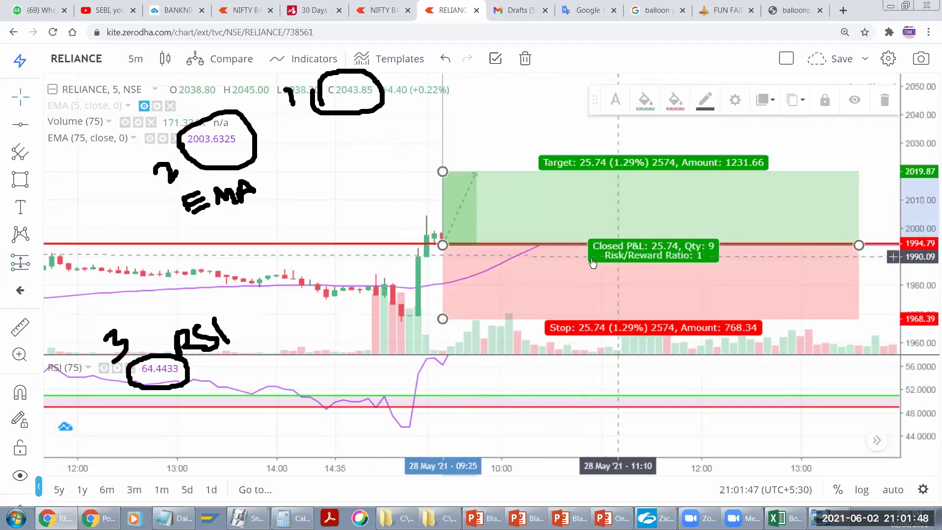
click(560, 278)
drag(559, 278, 542, 217)
click(565, 265)
drag(440, 146, 489, 222)
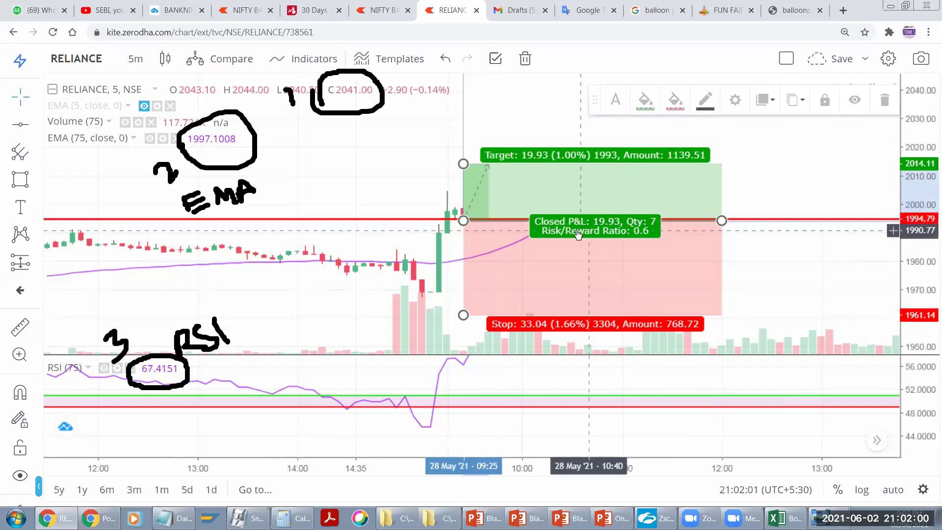
Step: Switch back to Excel and enter 50 in M11 as the first risk amount beside the gap values in column K
key(alt+Tab)
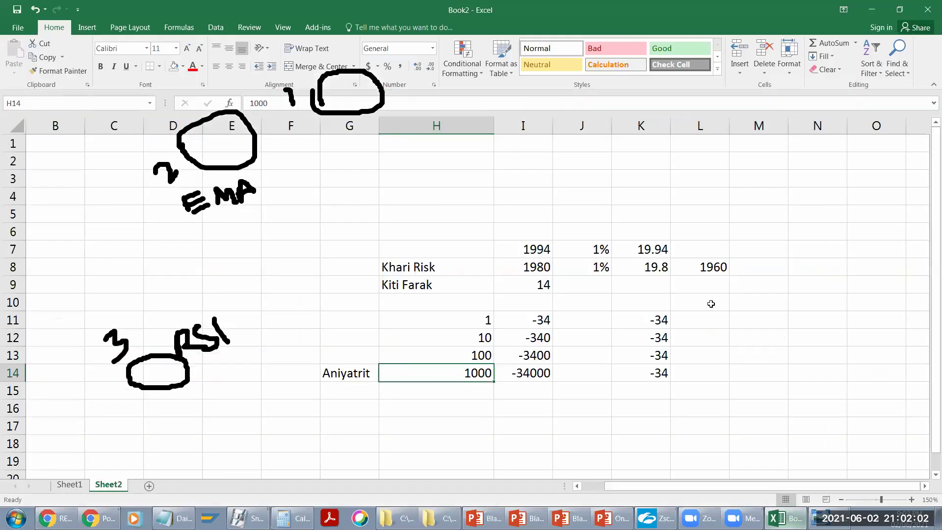
drag(659, 319, 660, 379)
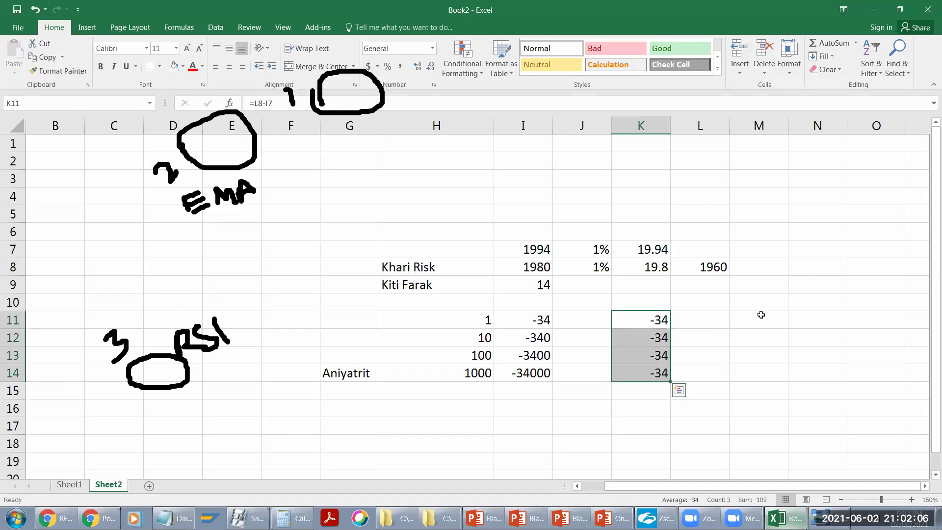
click(760, 315)
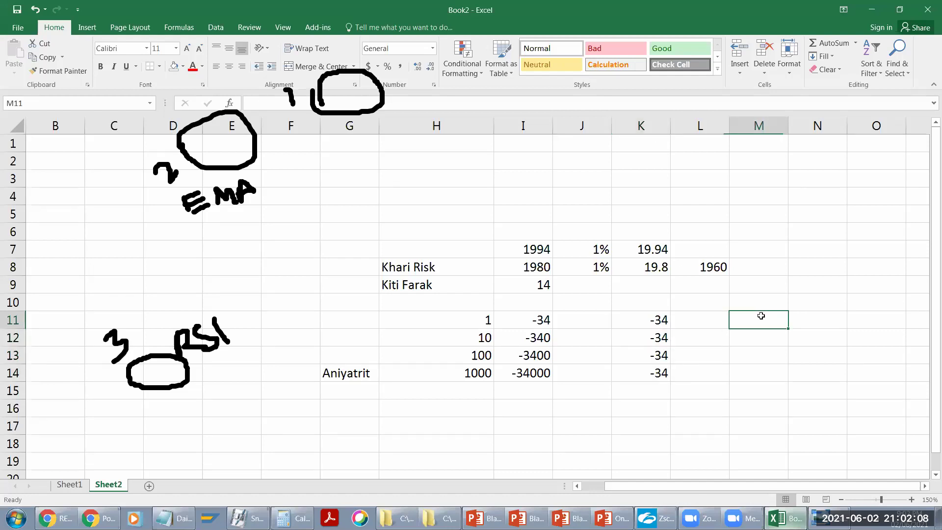
text(1)
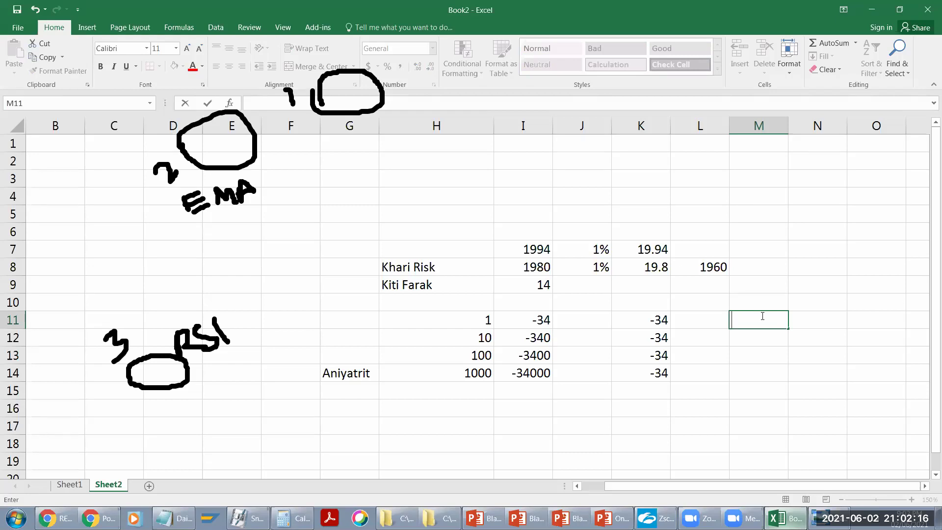
text(50)
key(Return)
click(760, 320)
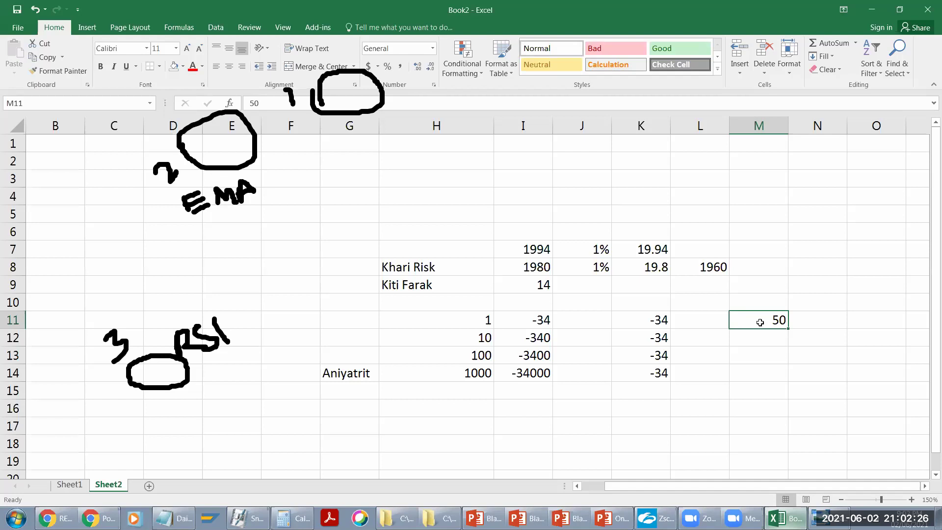
Step: Enter the further risk amounts 2000, 500 and 5000 in M12, M13 and M14
click(759, 335)
text(2000)
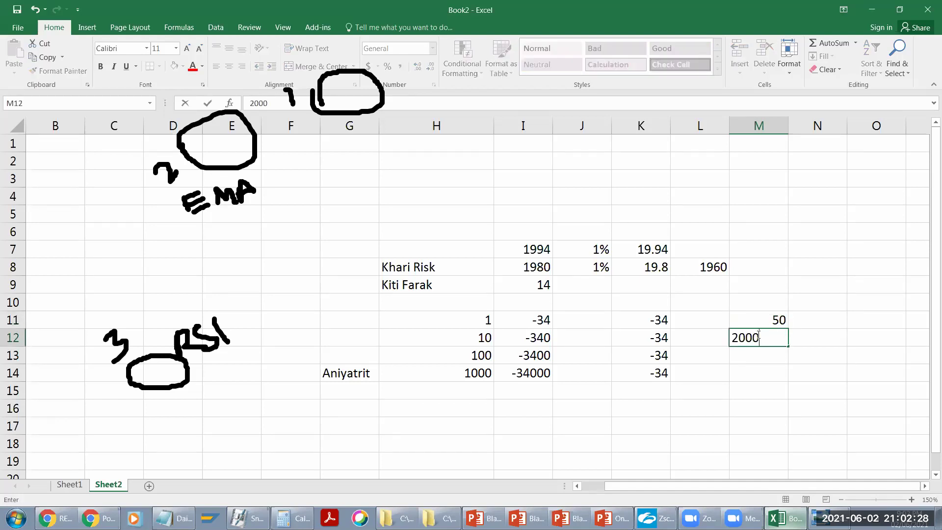
key(Return)
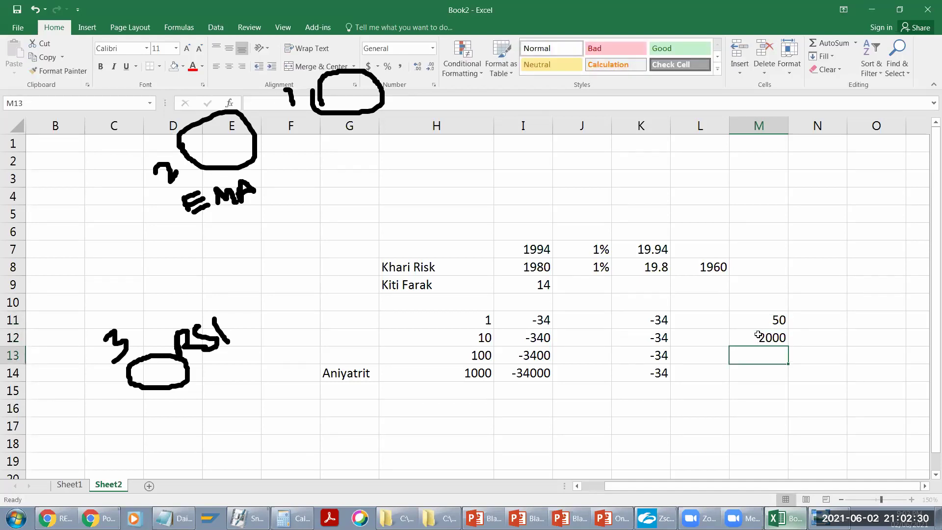
text(500)
key(Return)
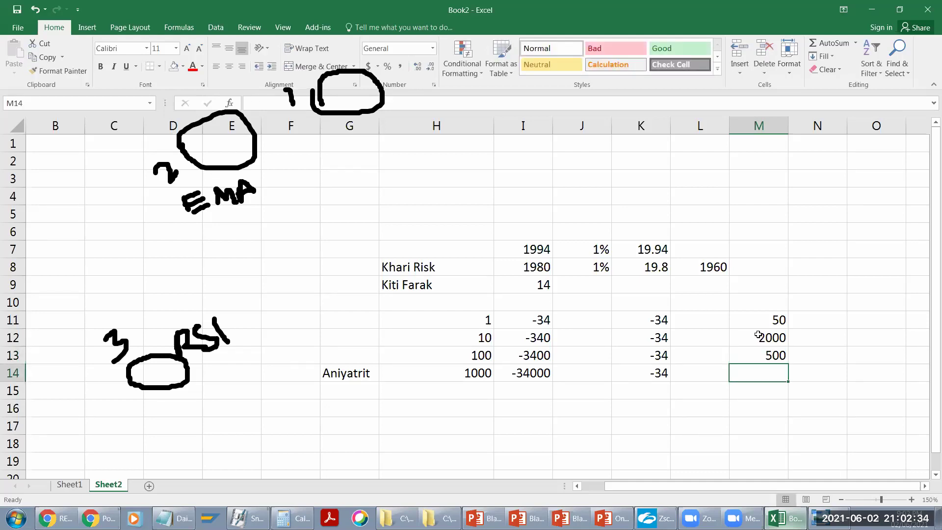
text(5000)
key(Return)
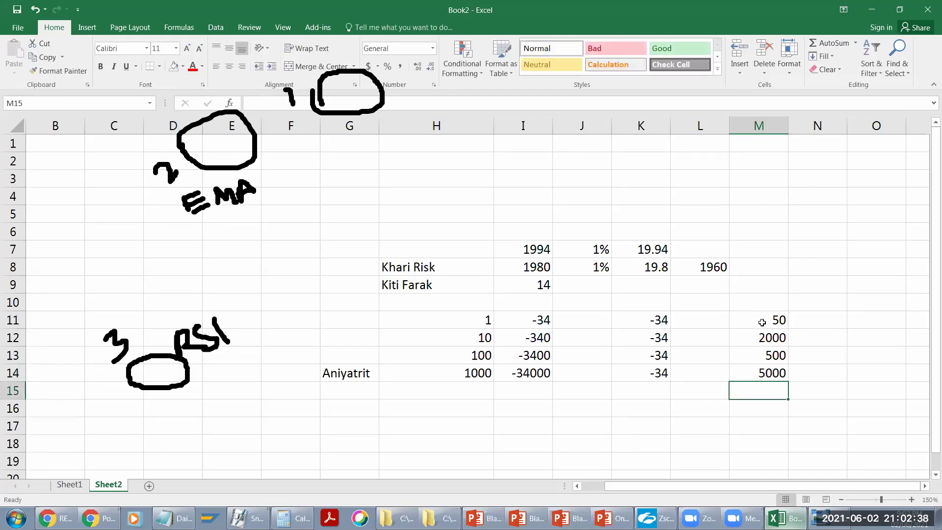
Step: Divide the risk amount by the gap in N11 with the formula =M11/K11
drag(761, 320, 761, 374)
drag(631, 315, 634, 377)
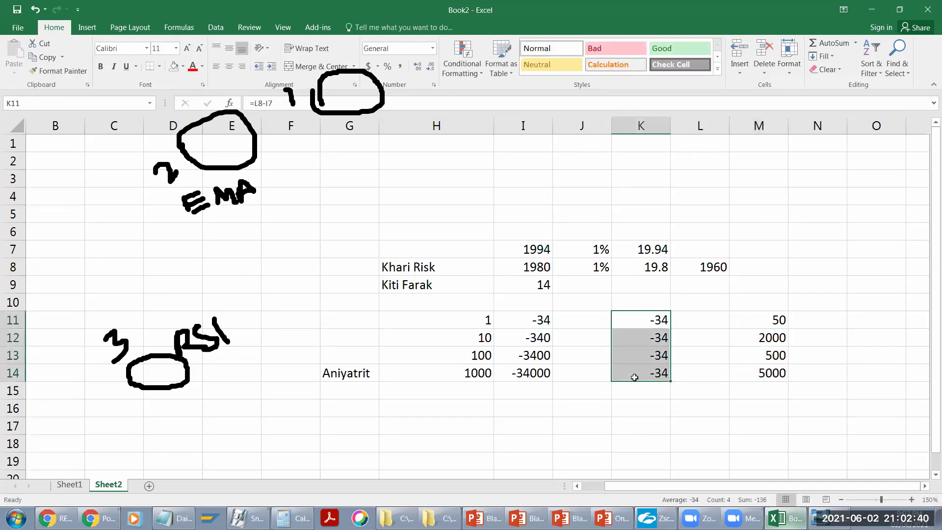
click(755, 322)
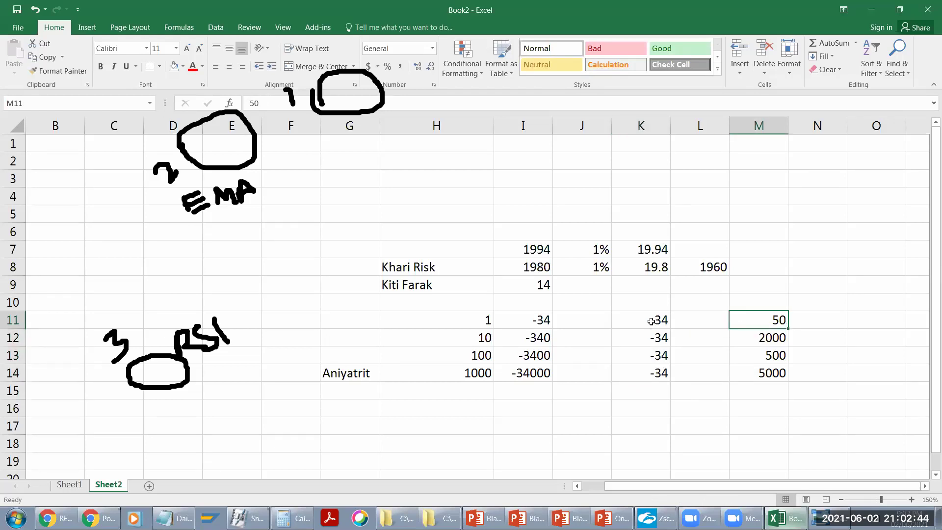
click(651, 321)
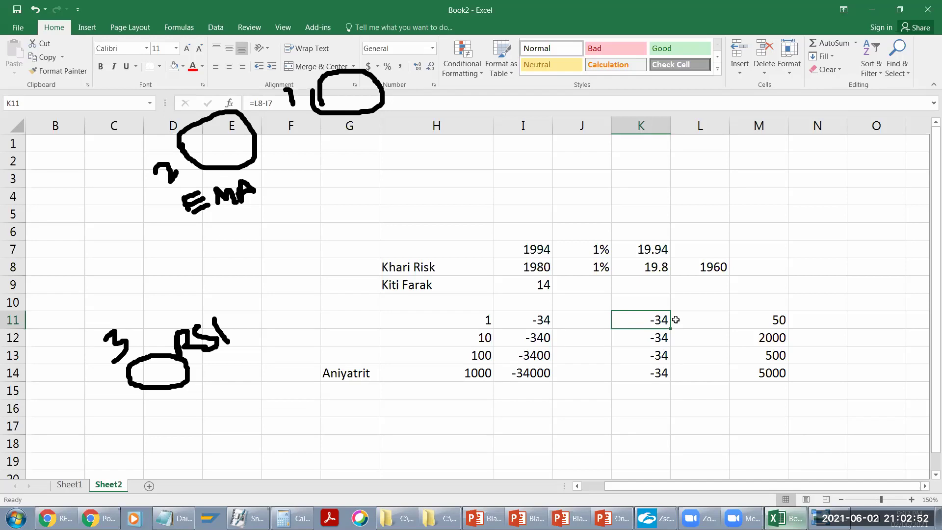
click(830, 322)
text(=)
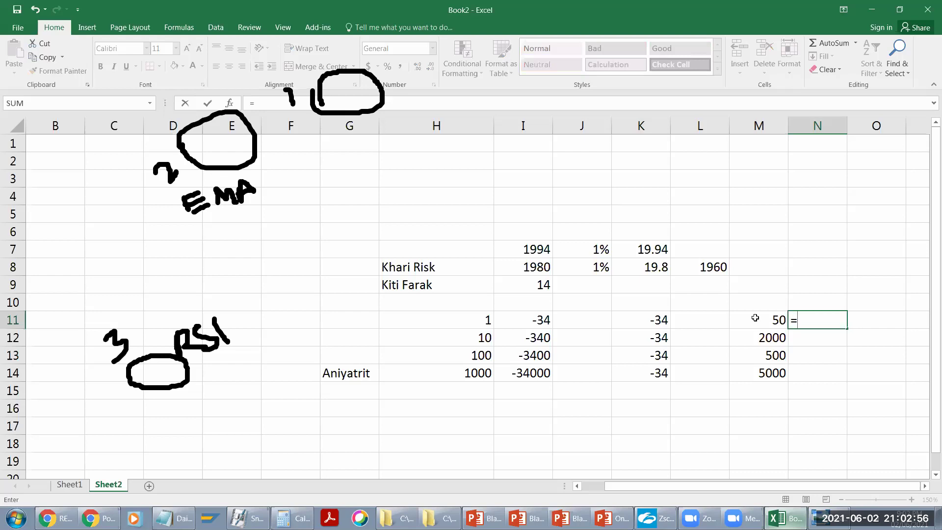
click(753, 318)
text(/)
click(657, 319)
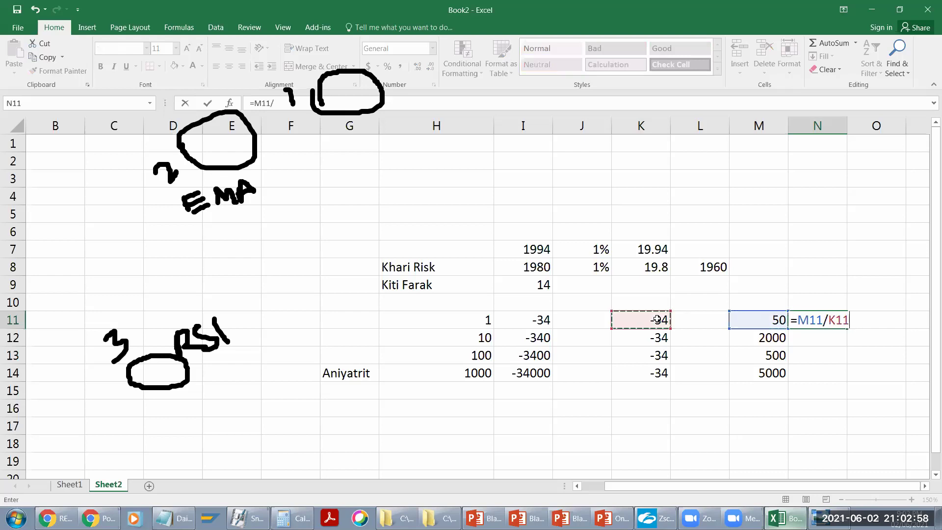
key(Return)
key(Up)
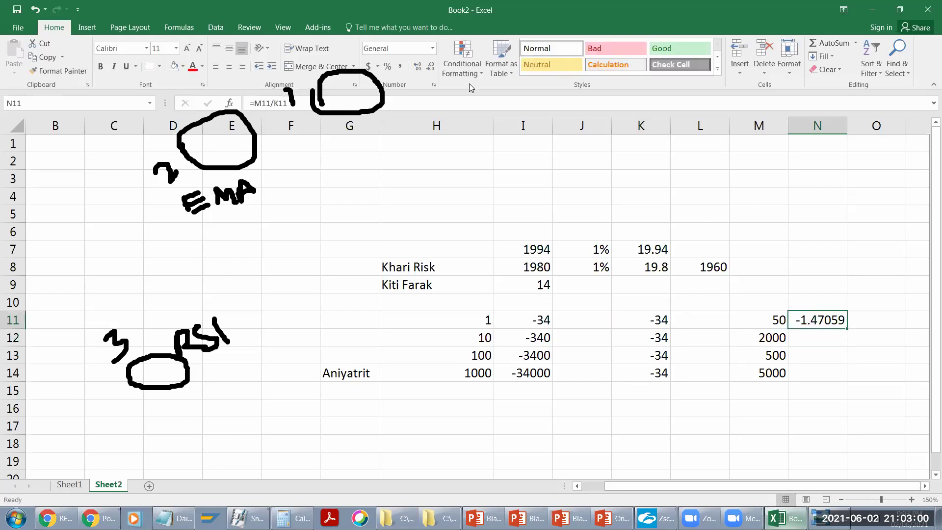
Step: Reduce N11 to two decimal places and fill its formula down to N14
click(428, 67)
click(428, 68)
click(428, 67)
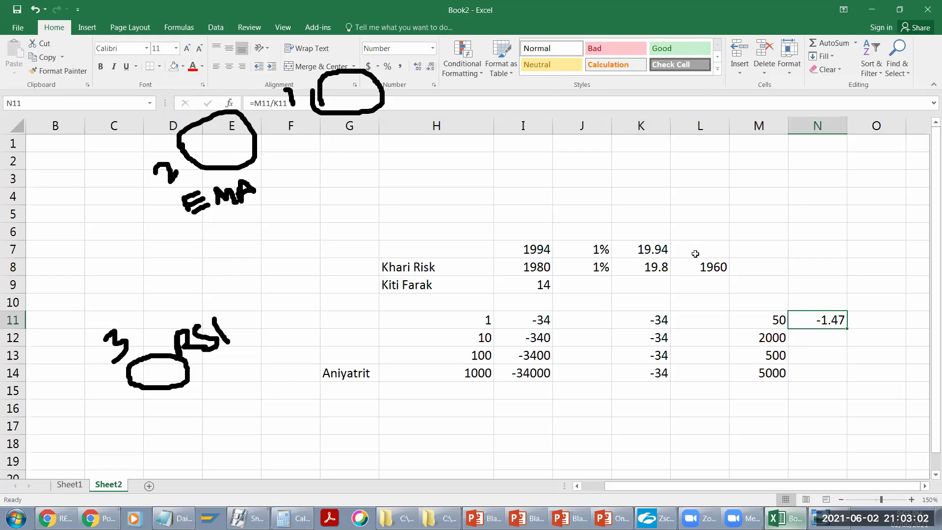
drag(849, 329, 847, 385)
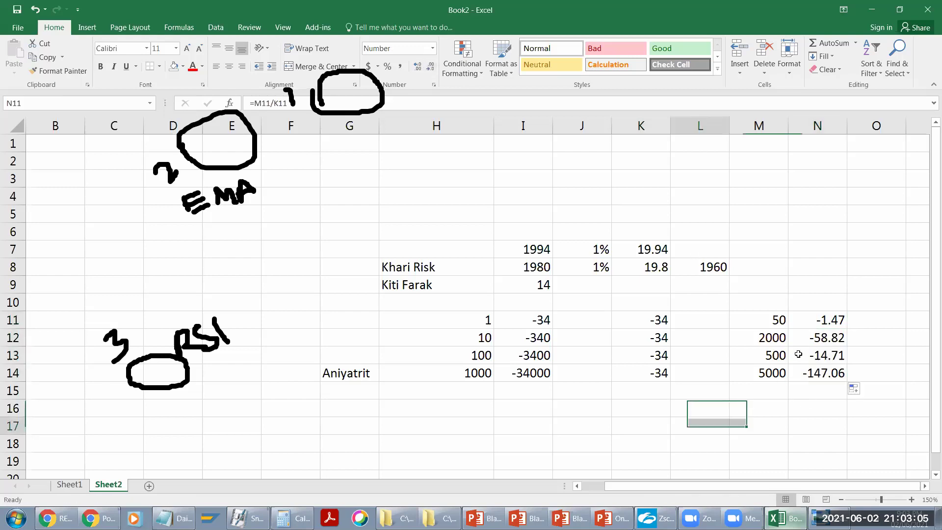
Step: Format column N as Number and reduce its quantities to whole numbers without decimals
click(817, 320)
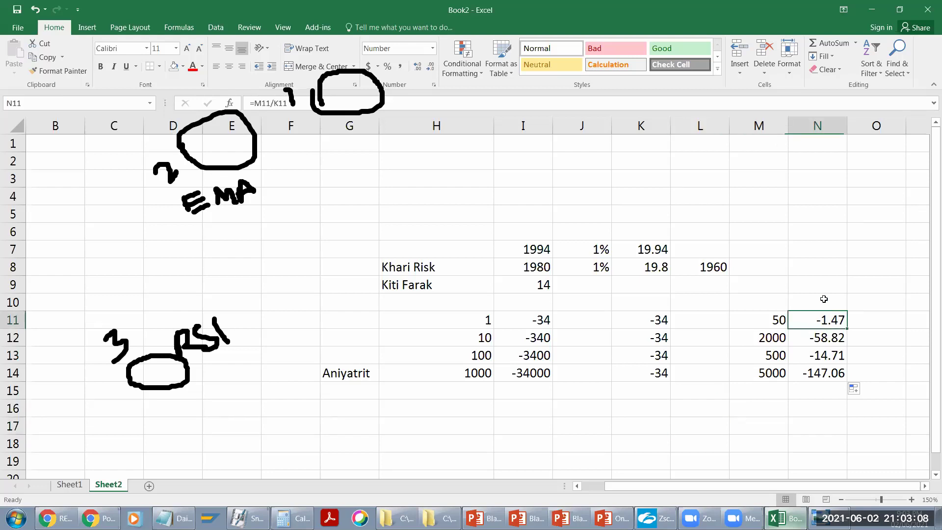
click(817, 126)
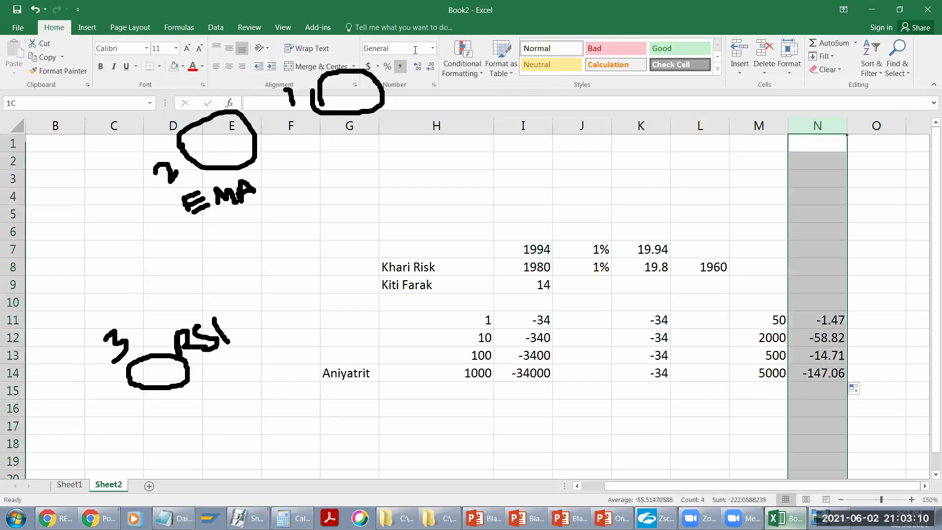
click(813, 320)
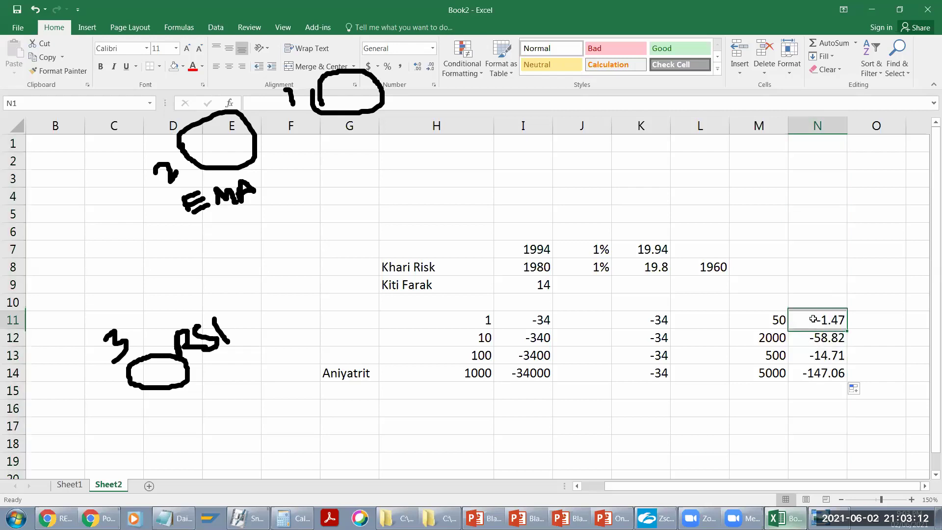
click(653, 323)
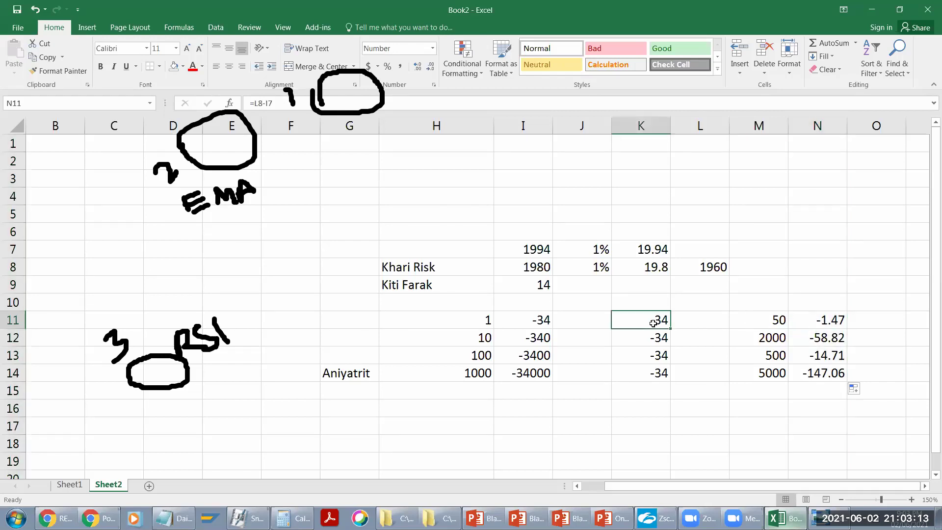
click(818, 321)
click(814, 123)
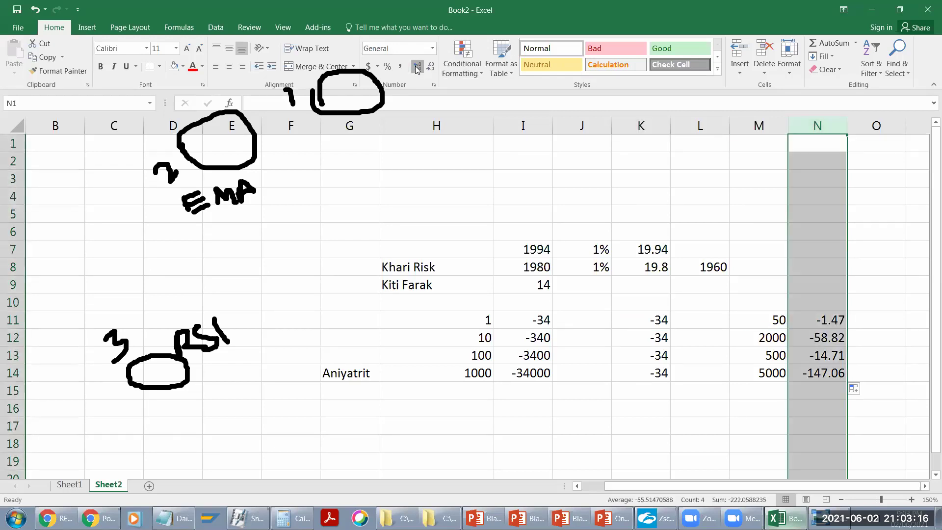
click(432, 48)
click(413, 95)
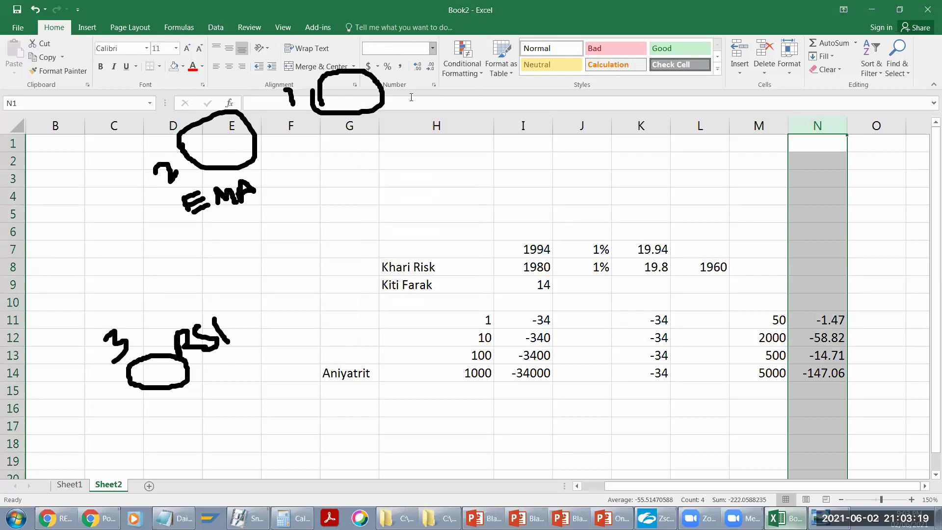
double_click(431, 70)
Step: Review the quantities in N11 to N14 against the gap values in column K and the risk amount in M14
click(831, 323)
click(831, 338)
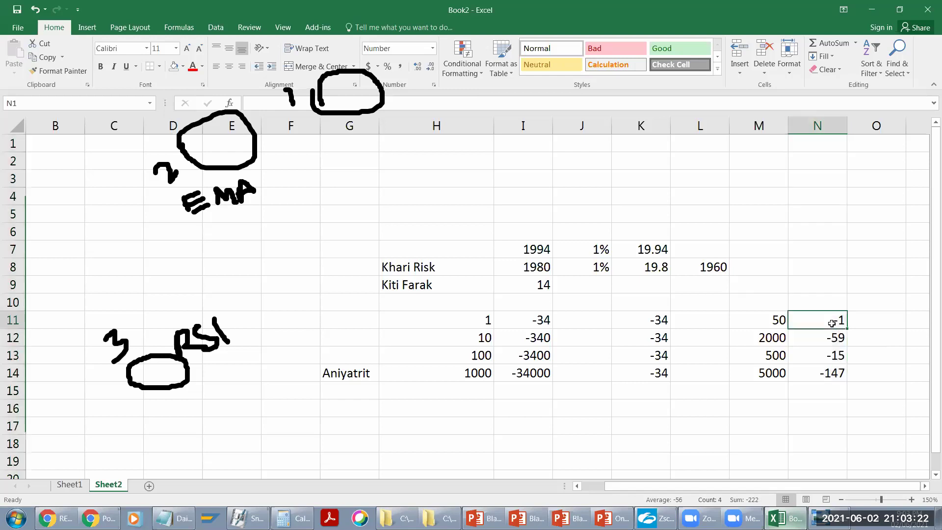
click(829, 356)
click(825, 374)
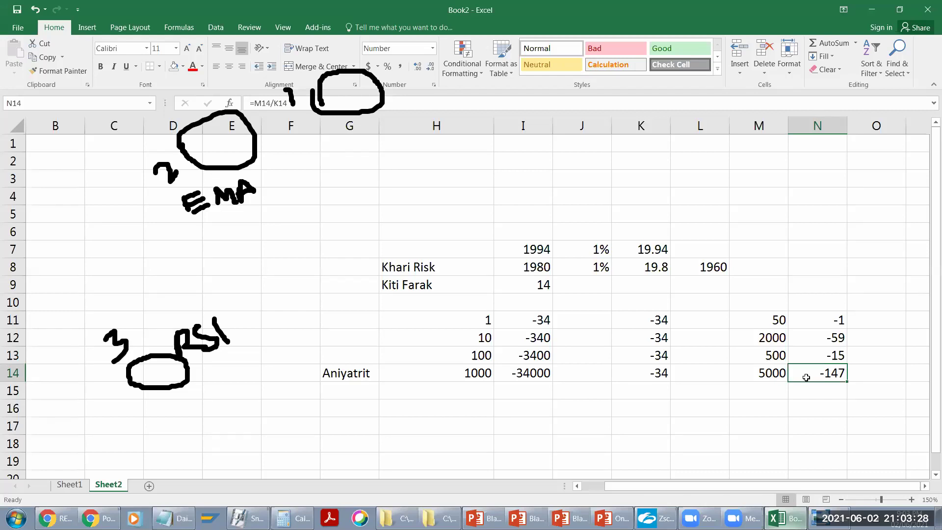
click(645, 320)
click(645, 377)
drag(645, 320, 645, 370)
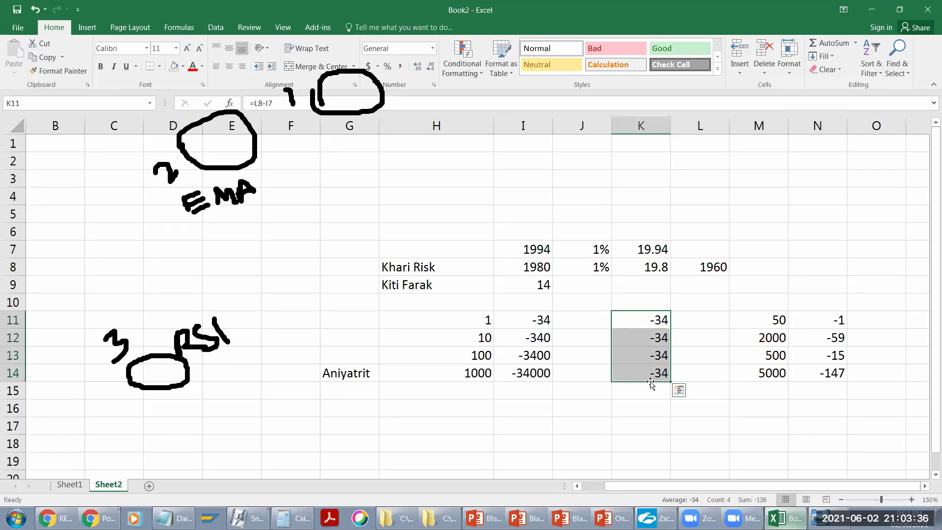
click(651, 376)
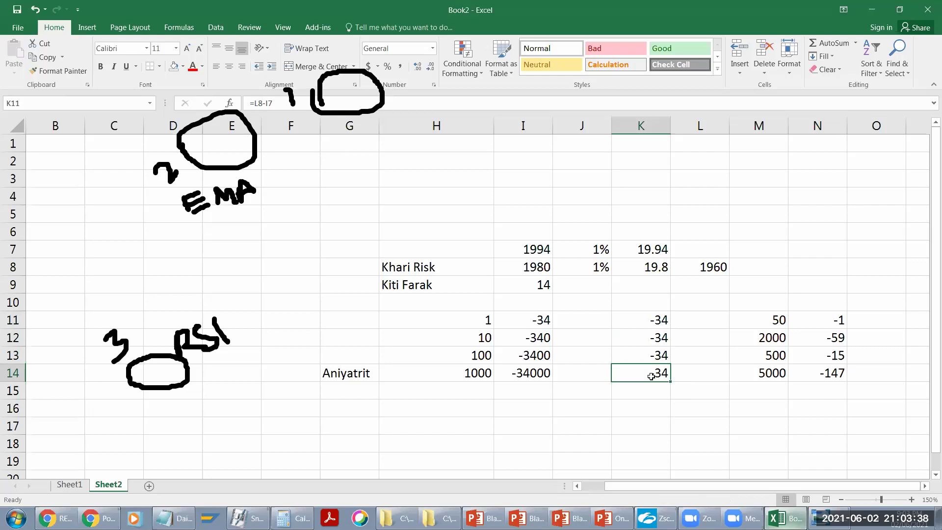
click(835, 377)
click(769, 372)
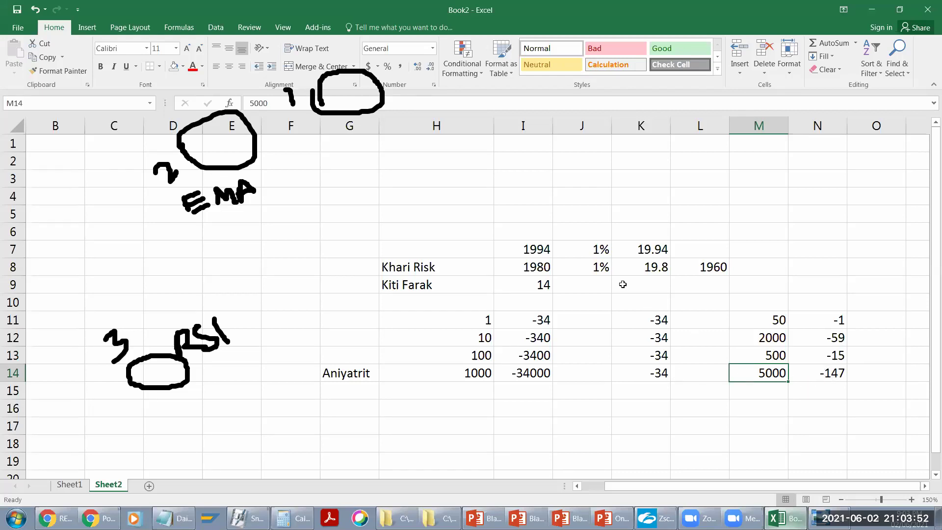
Step: Enter 19 as the per-share target gain in each of the cells L11 to L14
click(838, 323)
click(874, 322)
click(690, 314)
text(19)
key(Return)
text(19)
key(Return)
text(19)
key(Return)
text(19)
key(Return)
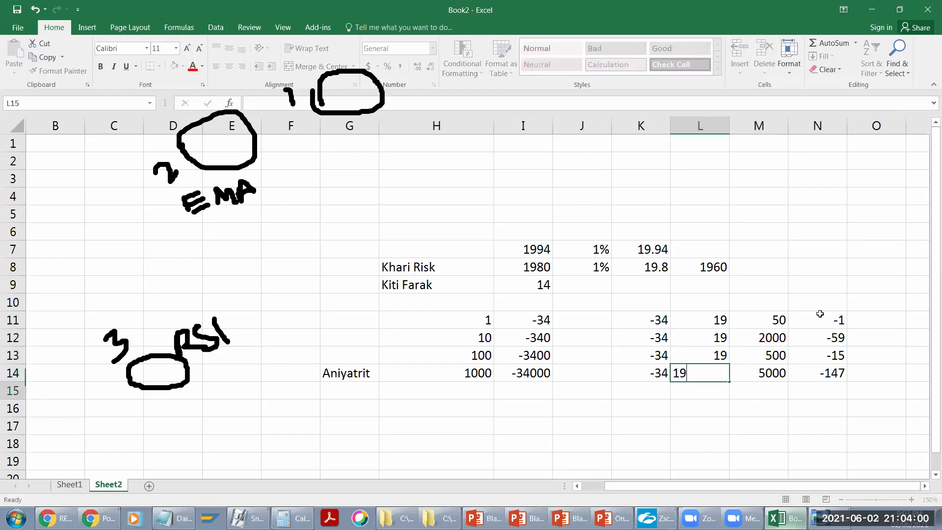
Step: Multiply the quantity by the negated target gain in O11 with the formula =N11*-L11
click(873, 315)
text(=)
click(825, 317)
text(*)
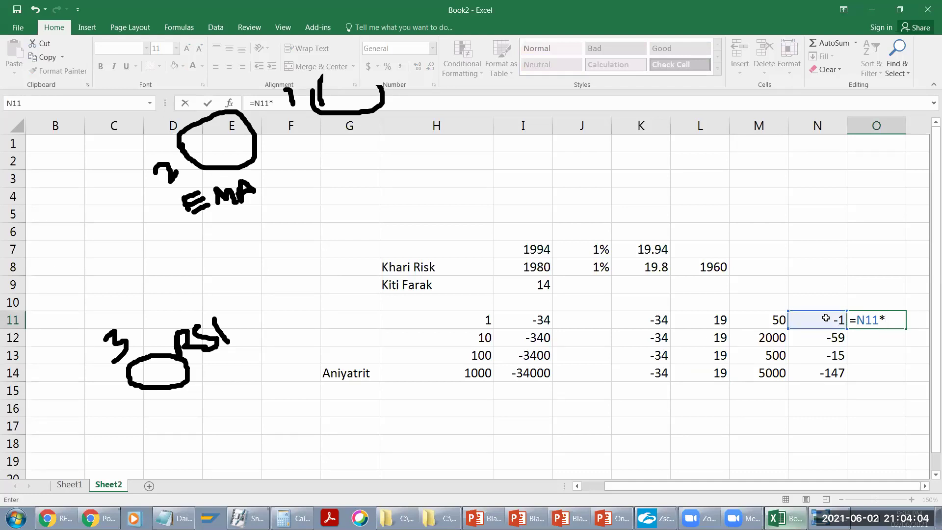
text(-)
click(709, 320)
key(Return)
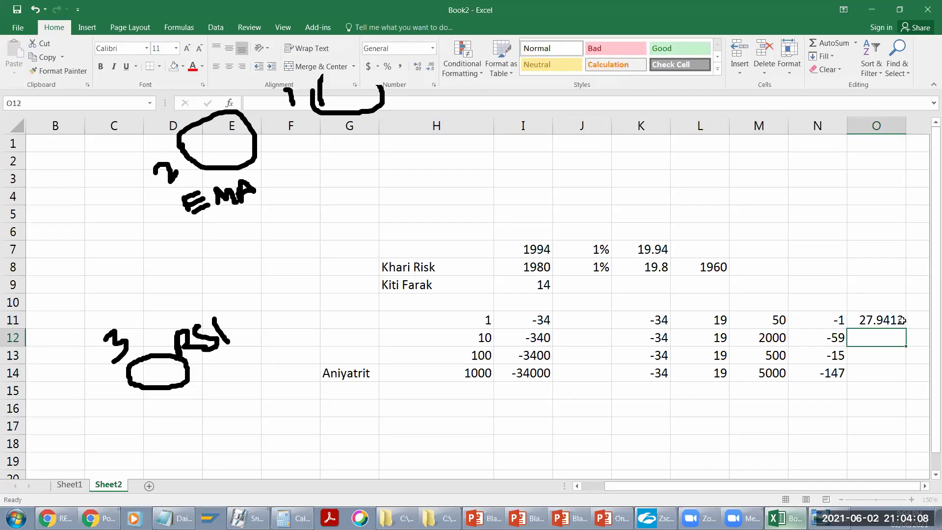
Step: Fill the profit formula from O11 down to O14
click(882, 319)
drag(906, 328, 907, 381)
click(863, 337)
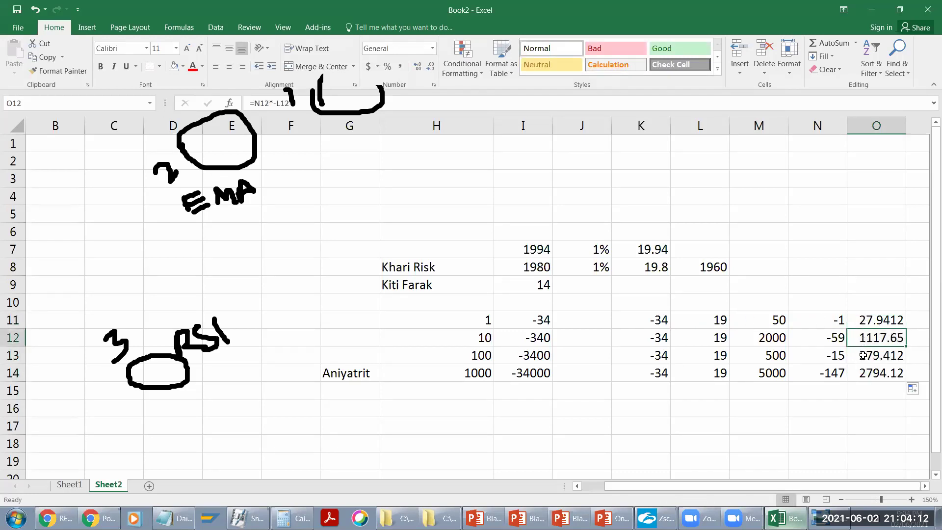
click(878, 355)
Step: Format column O as Number and reduce its profit values to zero decimal places
click(876, 125)
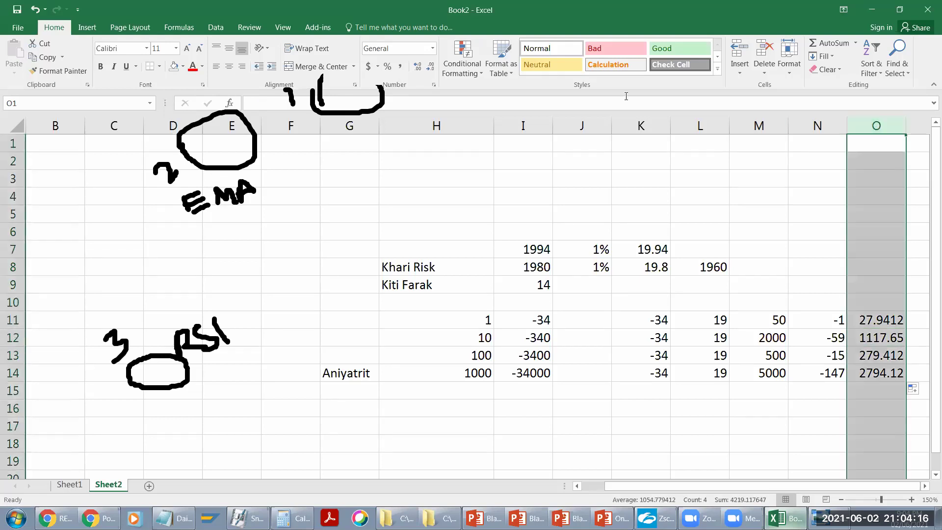
drag(319, 87, 382, 94)
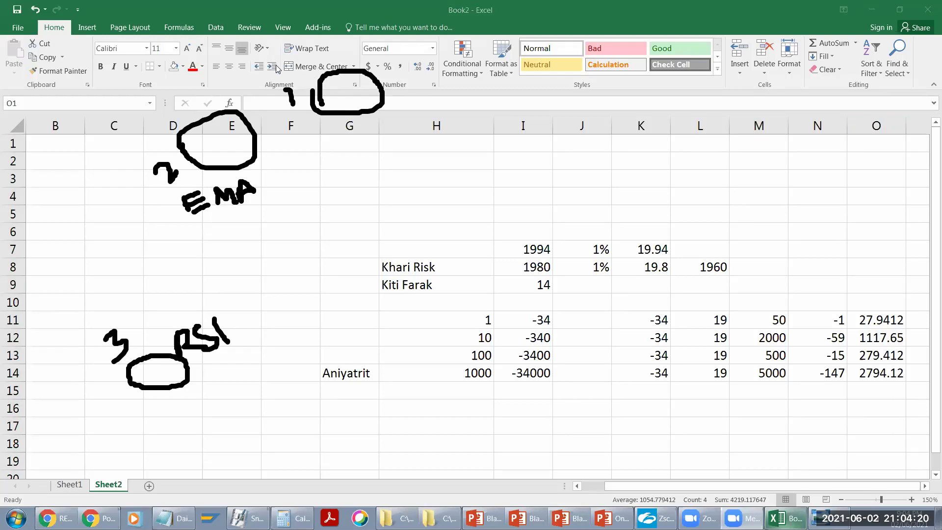
click(431, 70)
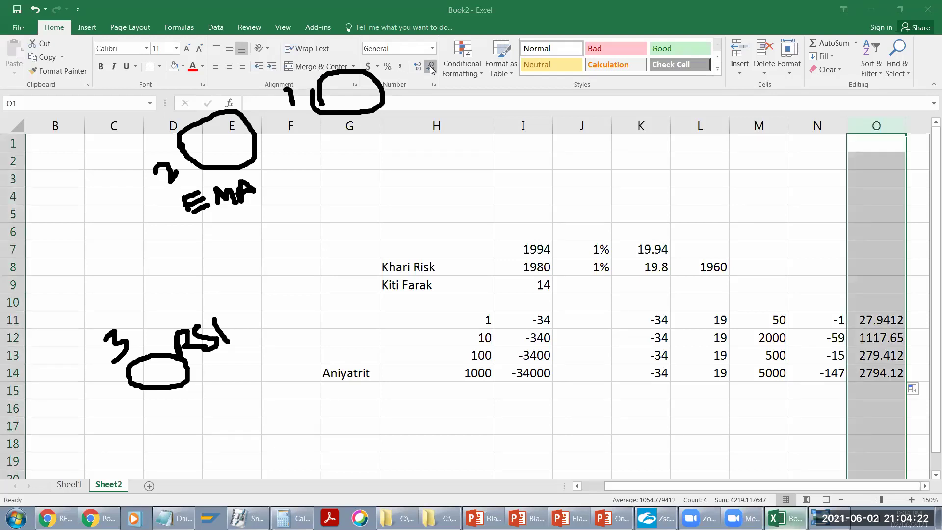
click(432, 48)
click(409, 89)
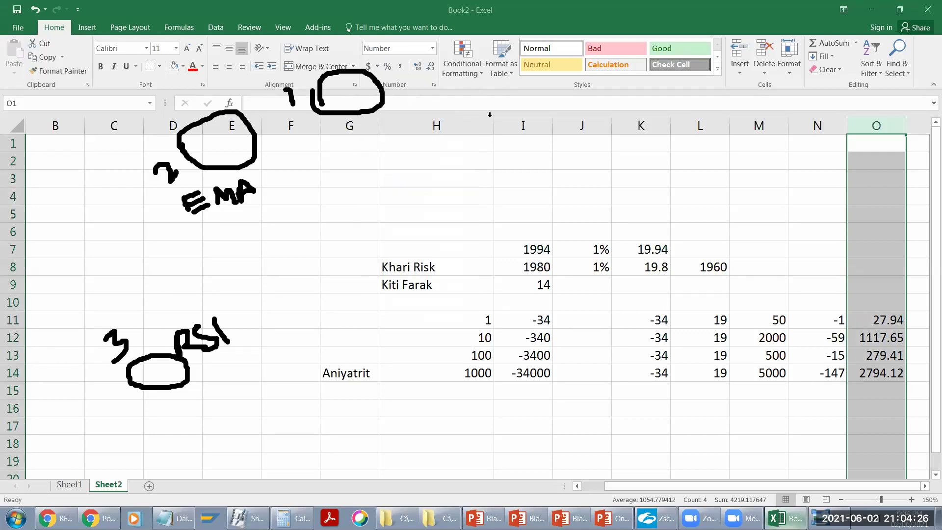
click(432, 66)
click(432, 65)
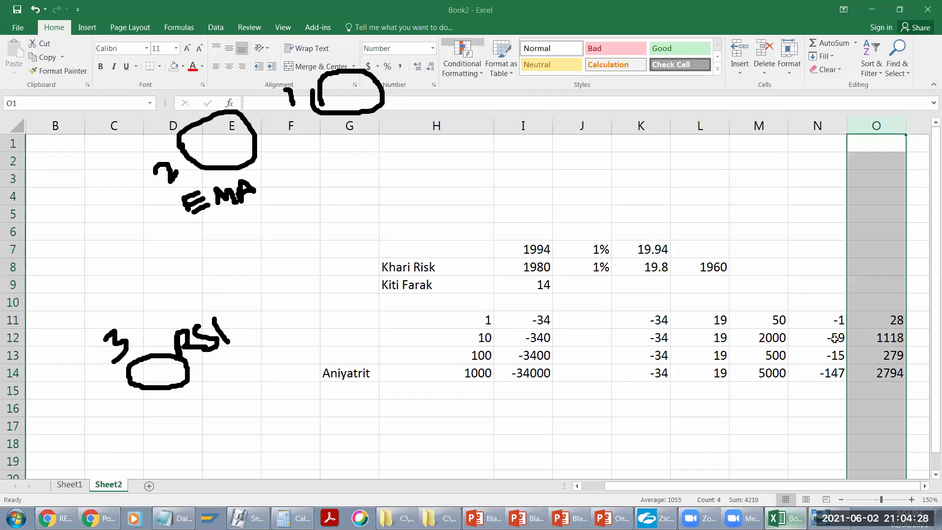
Step: Review the profits in O11 to O14, comparing row 14's risk amount, quantity, target gain and profit
click(874, 366)
drag(873, 314, 871, 367)
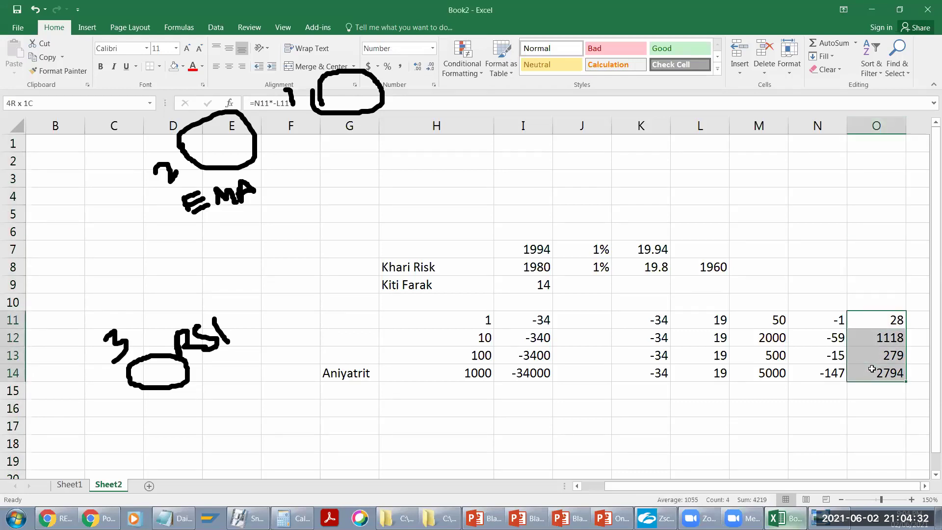
click(768, 374)
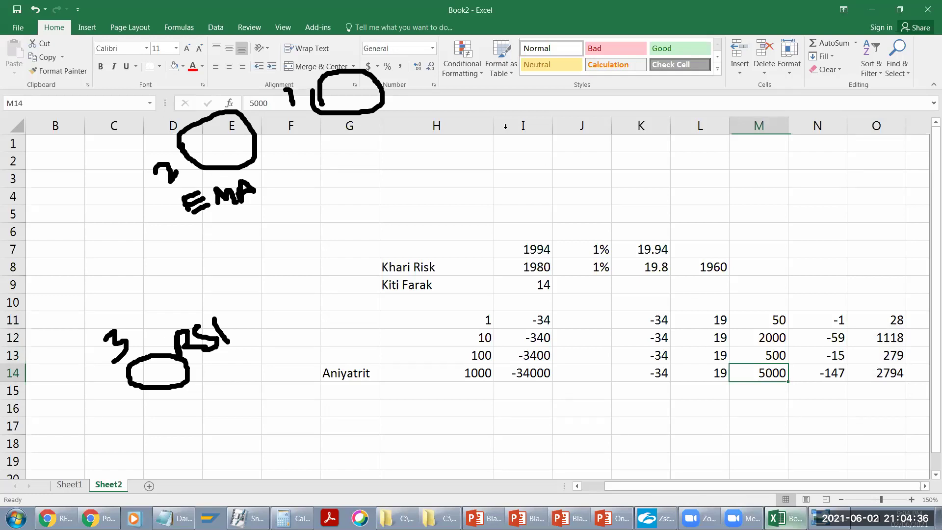
click(505, 126)
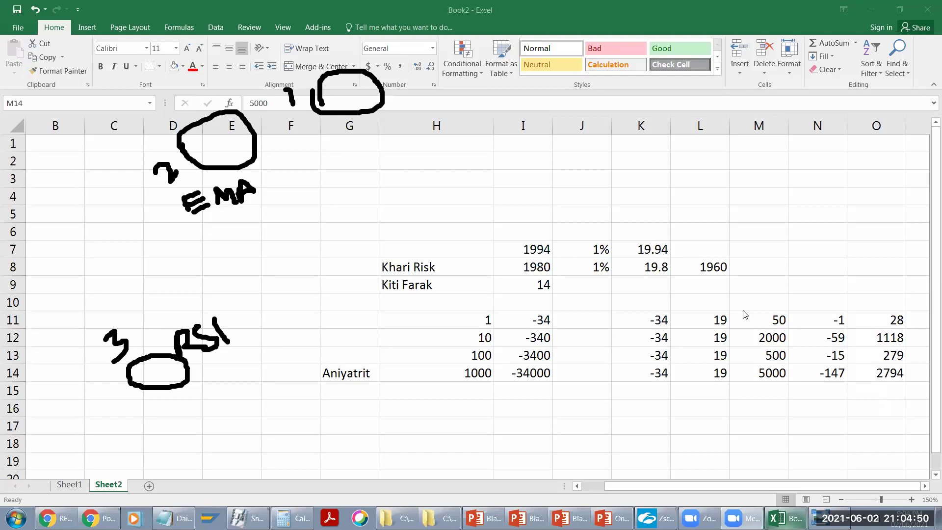
click(758, 373)
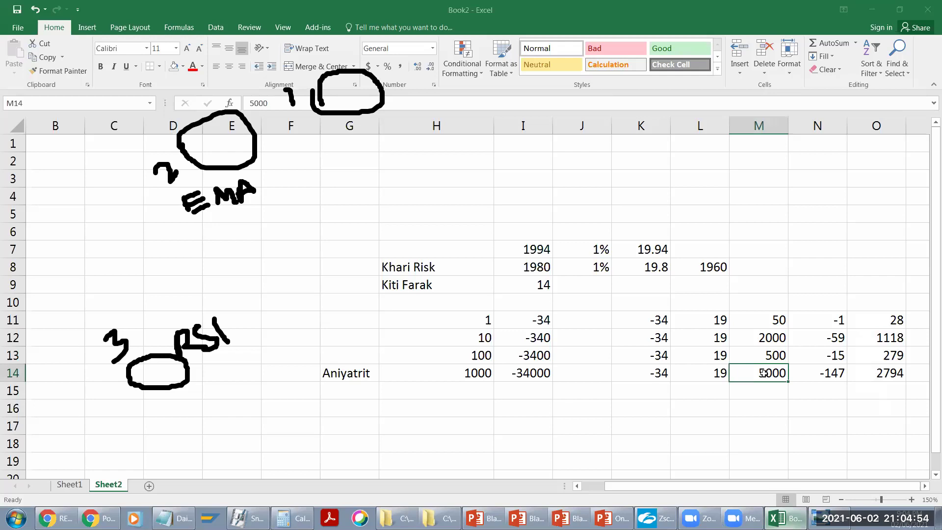
click(830, 375)
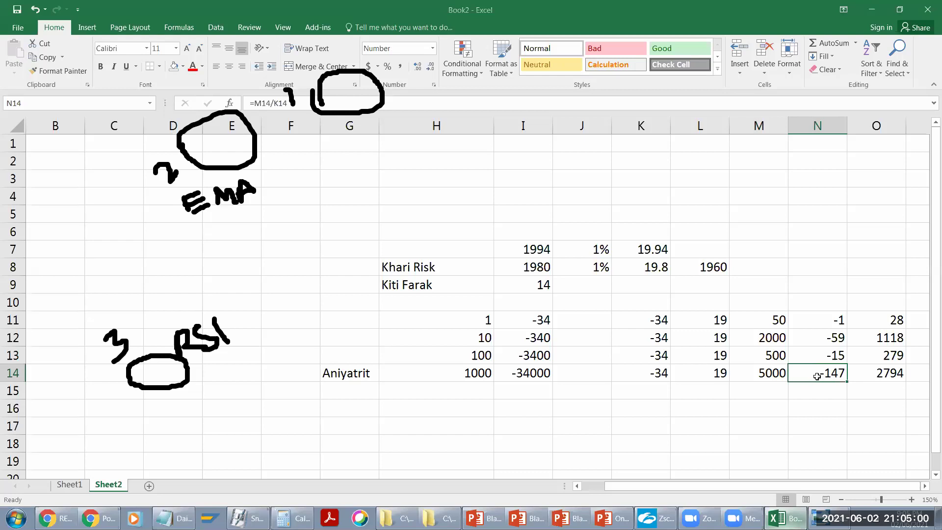
click(708, 374)
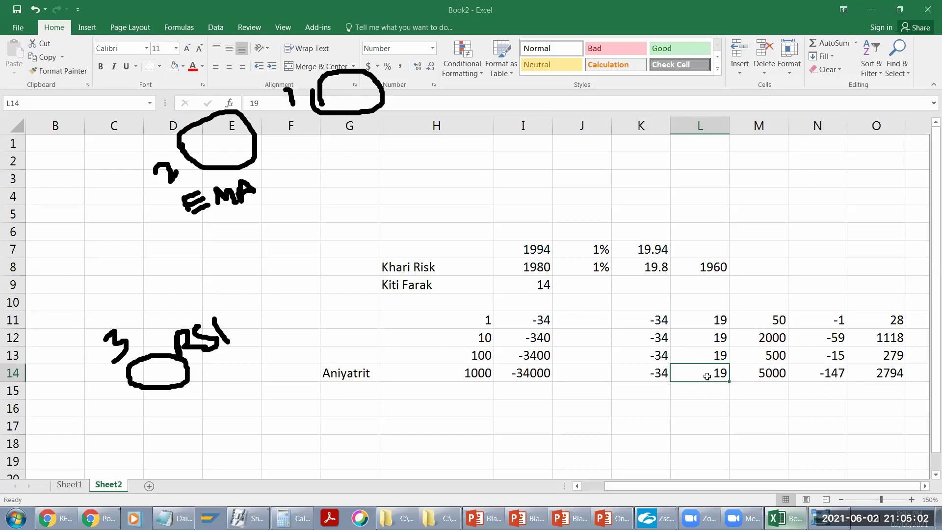
click(879, 377)
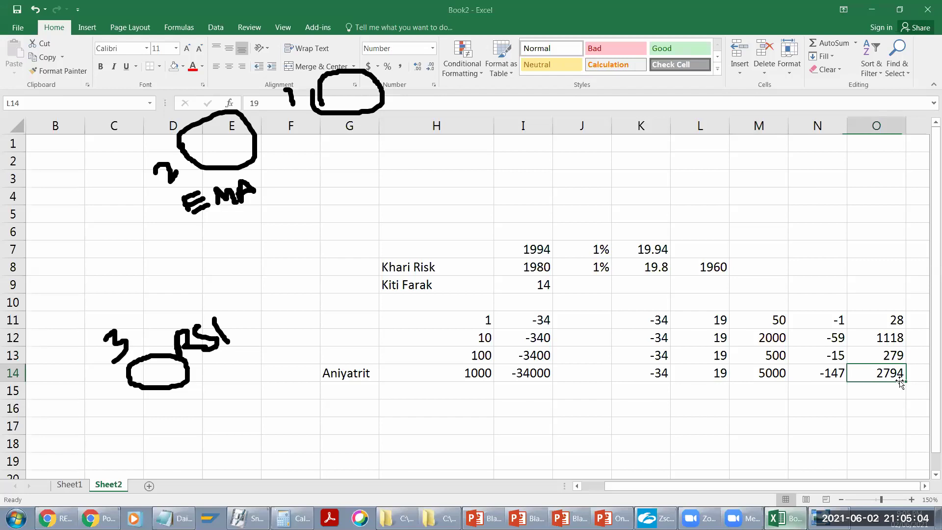
click(771, 379)
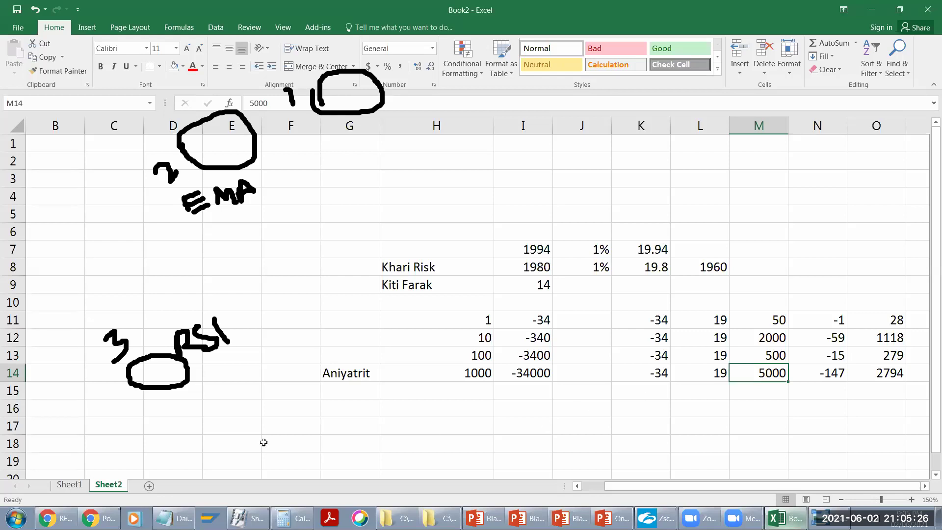
Step: Switch to the RELIANCE chart in Chrome and open the format settings of the long position drawing
click(49, 518)
click(49, 517)
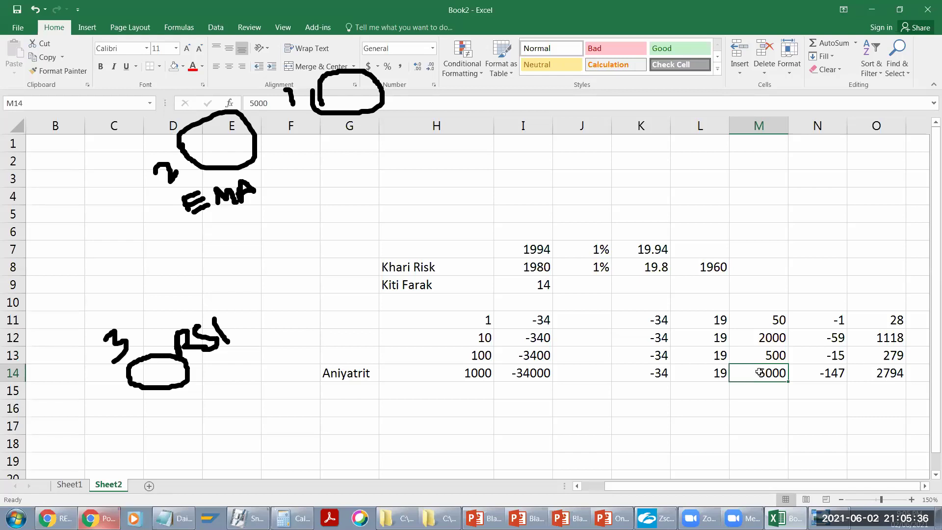
click(59, 517)
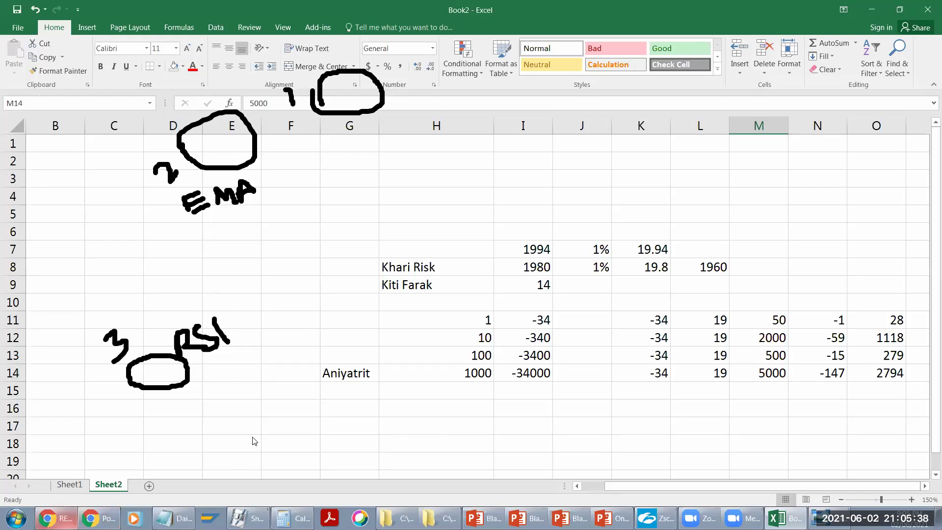
right_click(567, 262)
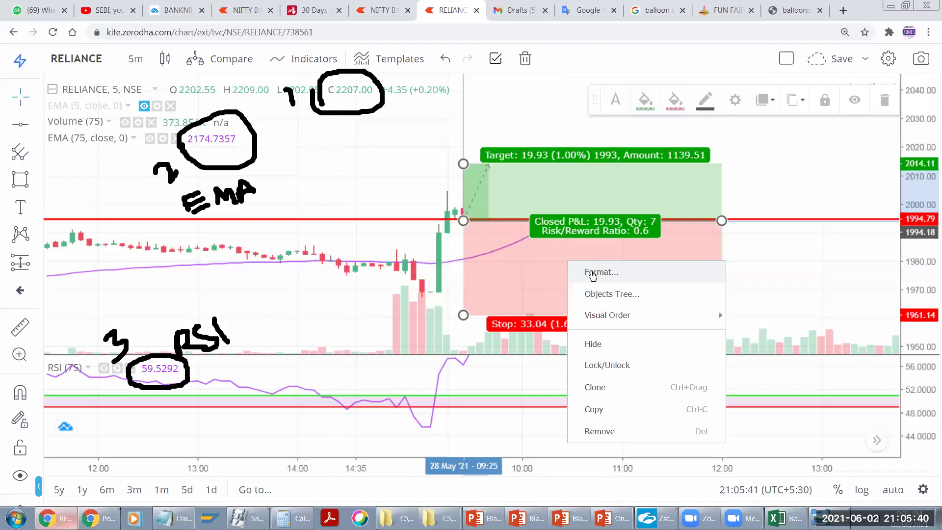
right_click(521, 179)
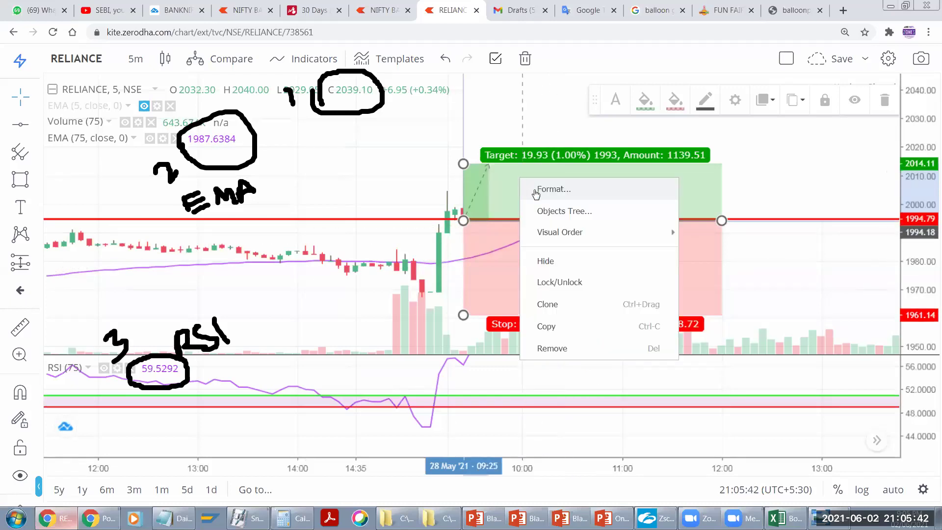
click(536, 193)
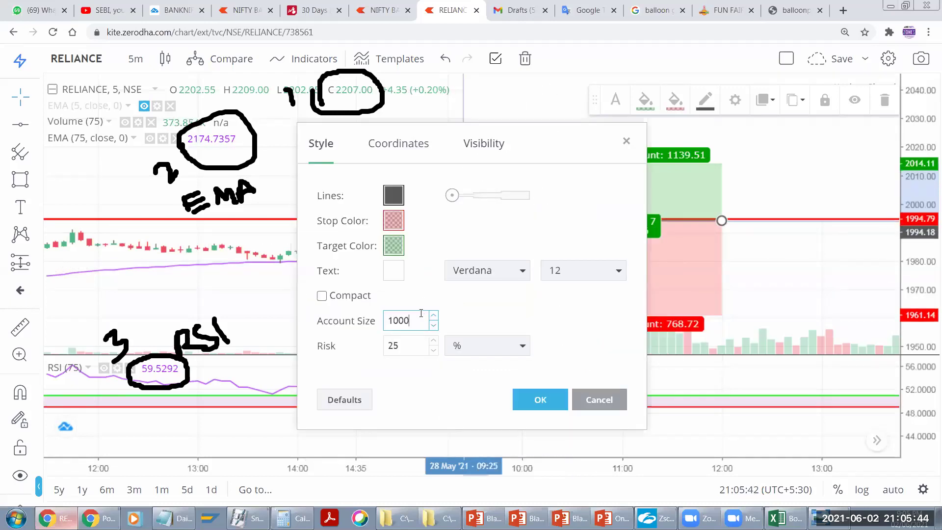
Step: Set the long position's account size to 5000 and its risk to 100 %, and apply the settings
key(ctrl+a)
text(5000)
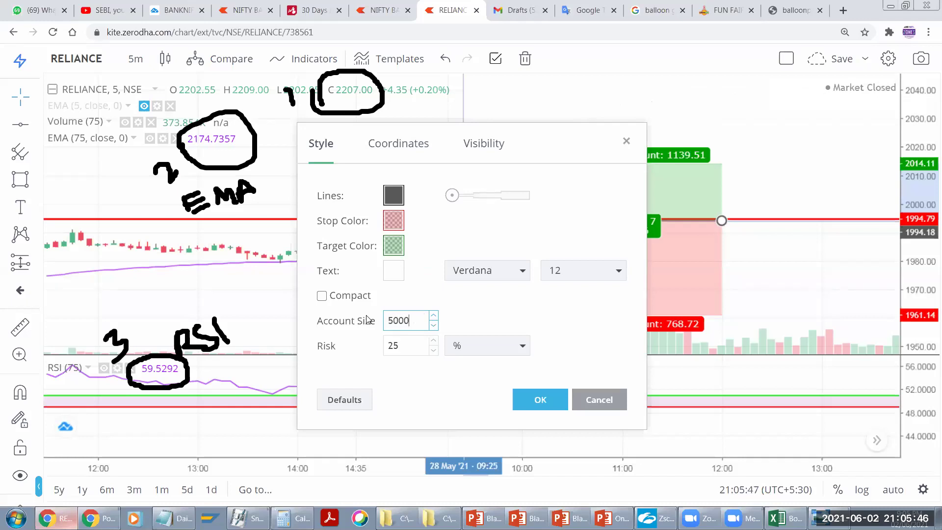
double_click(396, 341)
text(100)
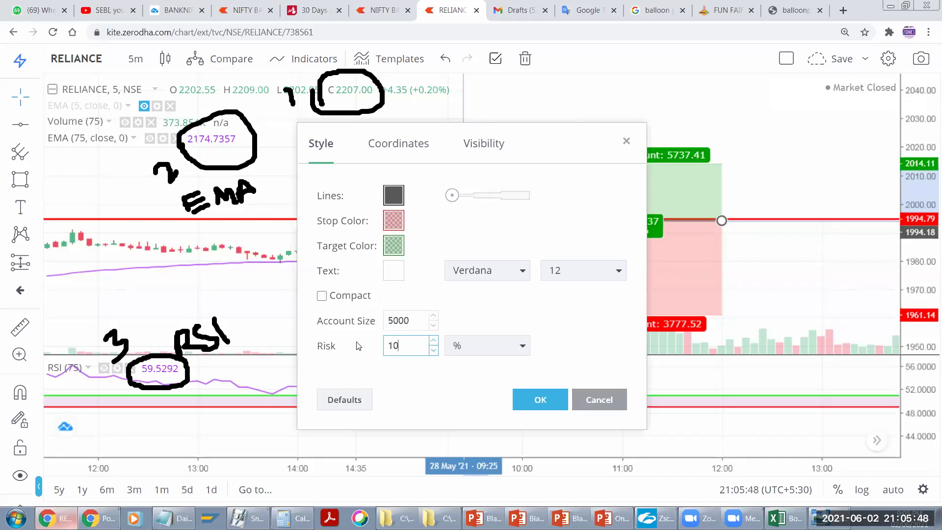
click(539, 399)
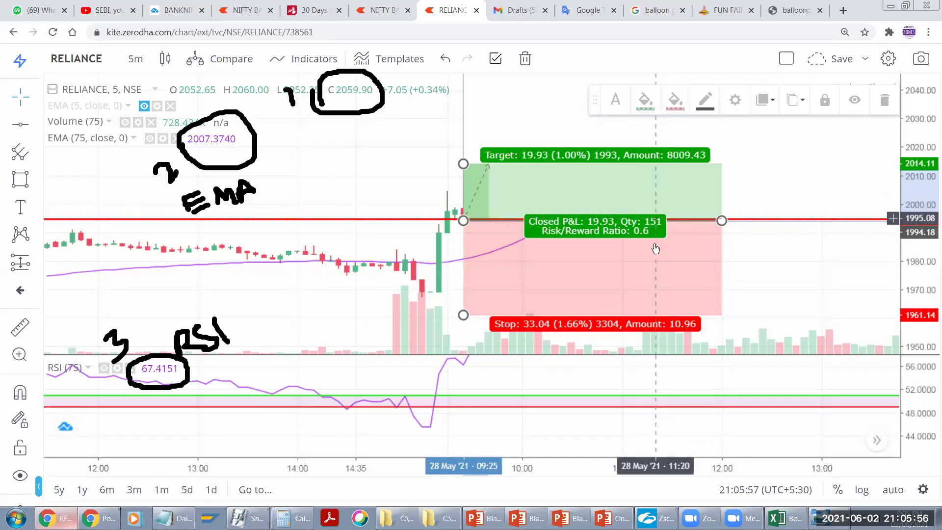
Step: Compare the chart's long position quantity and stop distance with row 14 of the Excel sheet
click(785, 518)
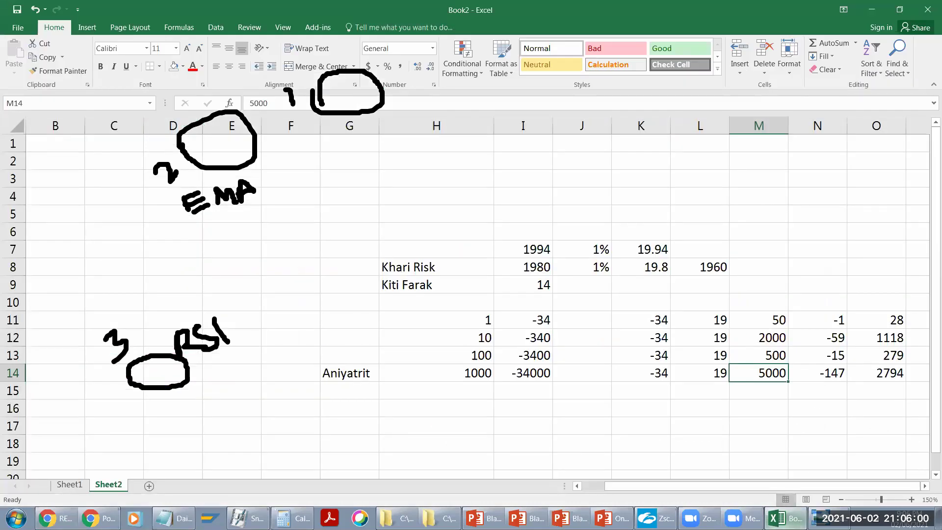
click(784, 518)
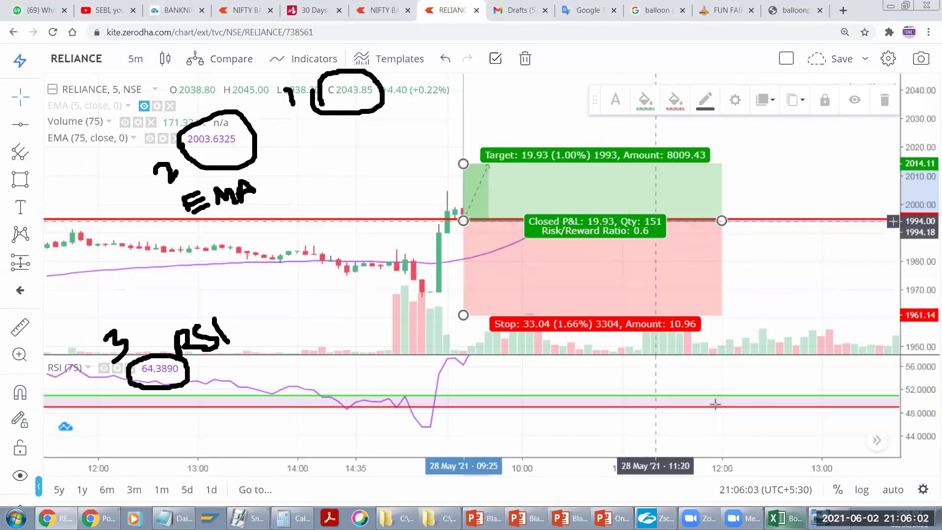
click(785, 518)
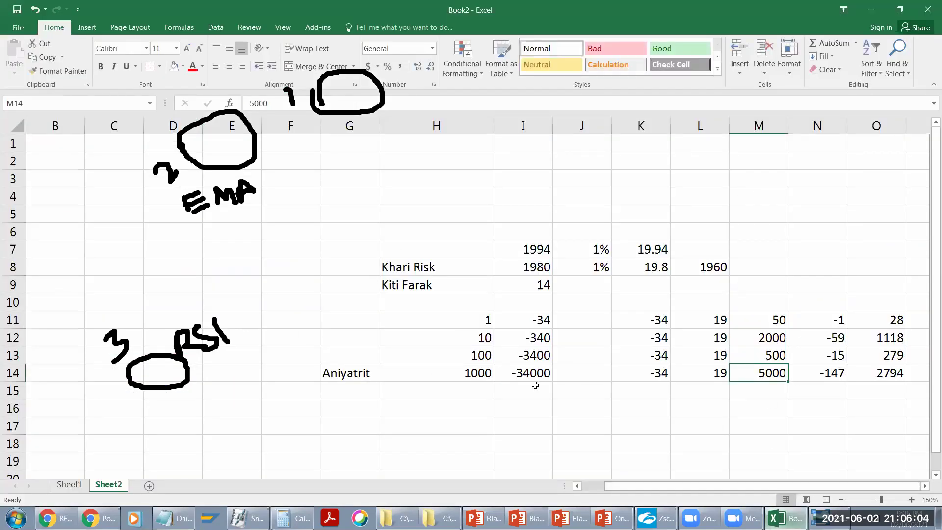
key(alt+Tab)
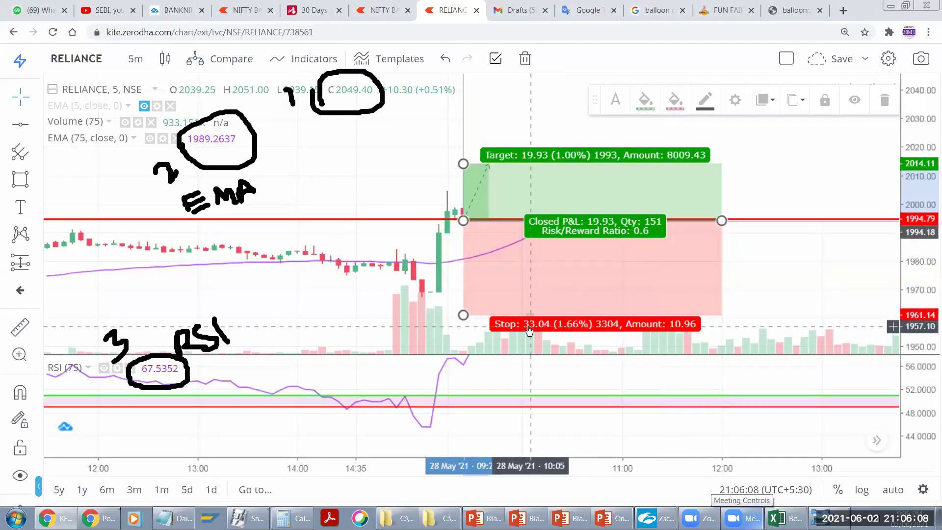
key(alt+Tab)
Step: Check the values in column K, change the stop price in L8 to 1961, and check the quantity in N14
click(663, 321)
click(638, 129)
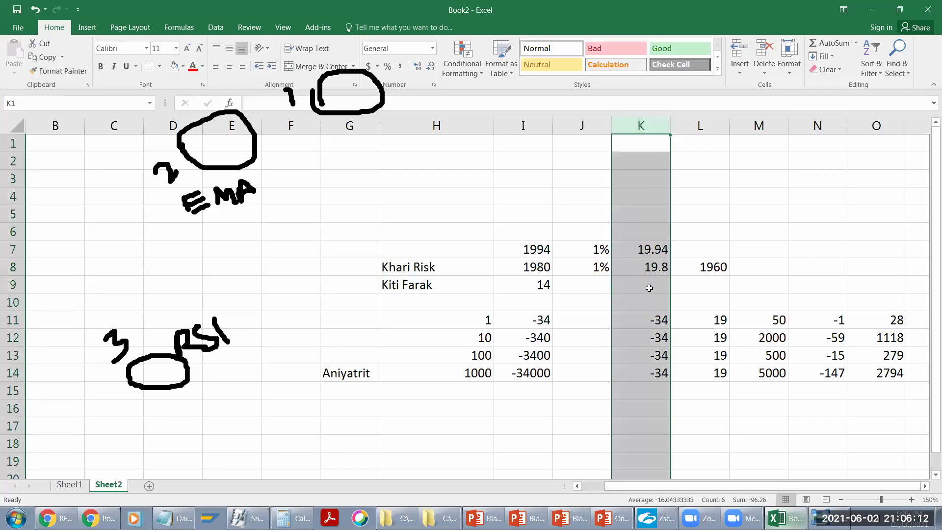
click(663, 268)
click(662, 253)
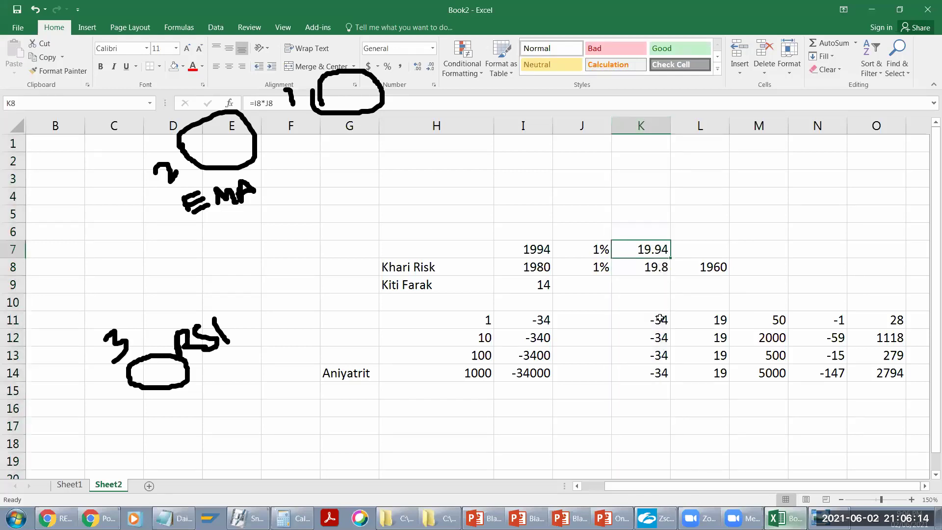
double_click(660, 319)
key(Escape)
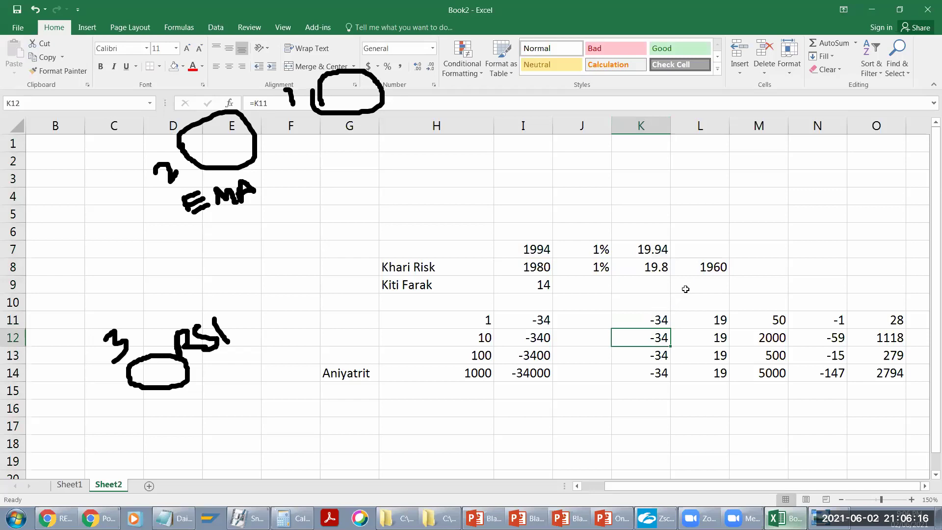
click(726, 266)
text(1961)
key(Return)
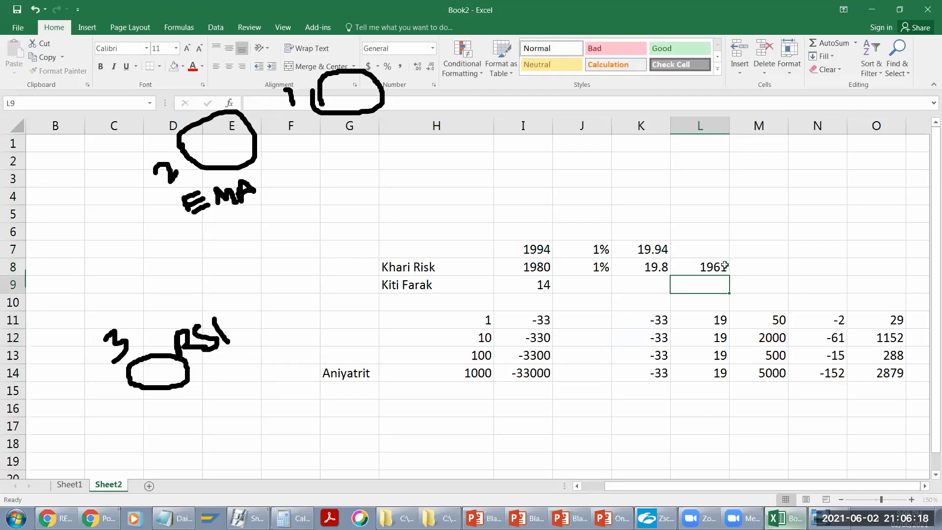
click(833, 376)
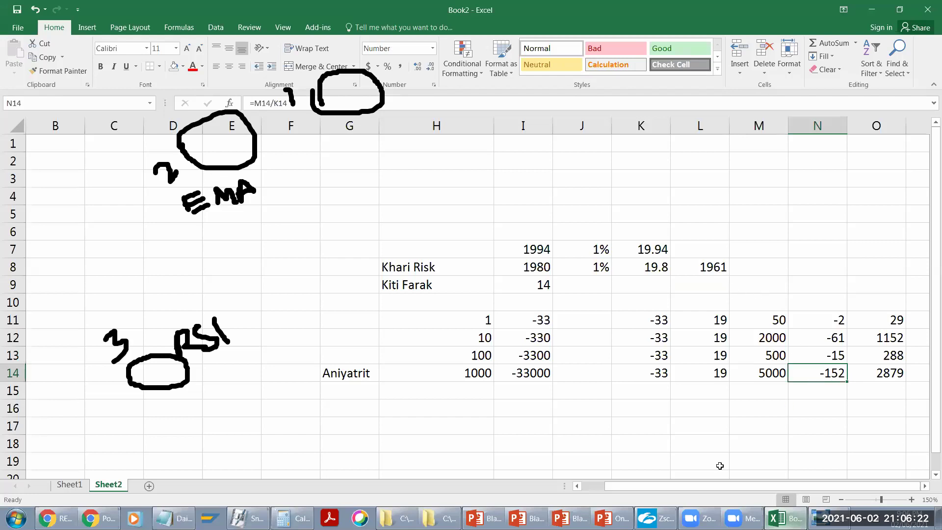
Step: Switch to the RELIANCE chart in Chrome, try the long position's stop at about 1981, and return it to about 1961.41
click(59, 518)
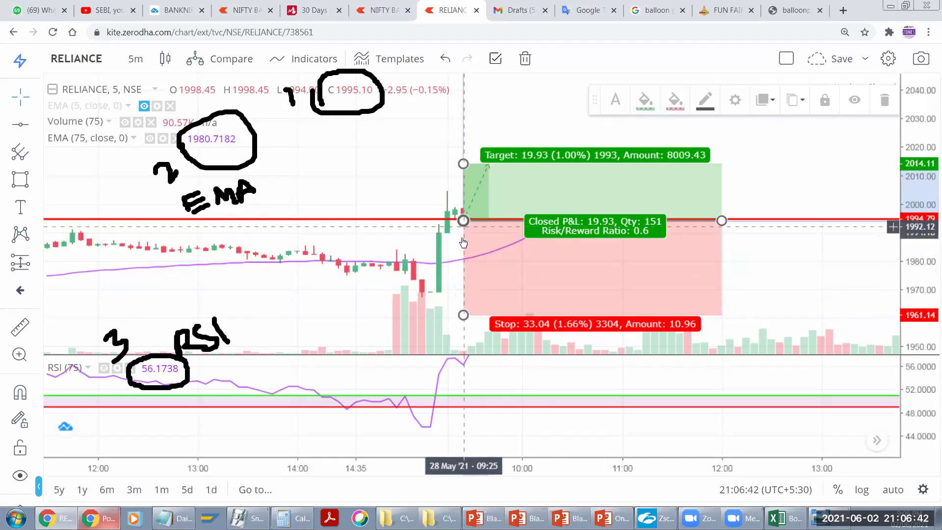
drag(463, 314, 463, 258)
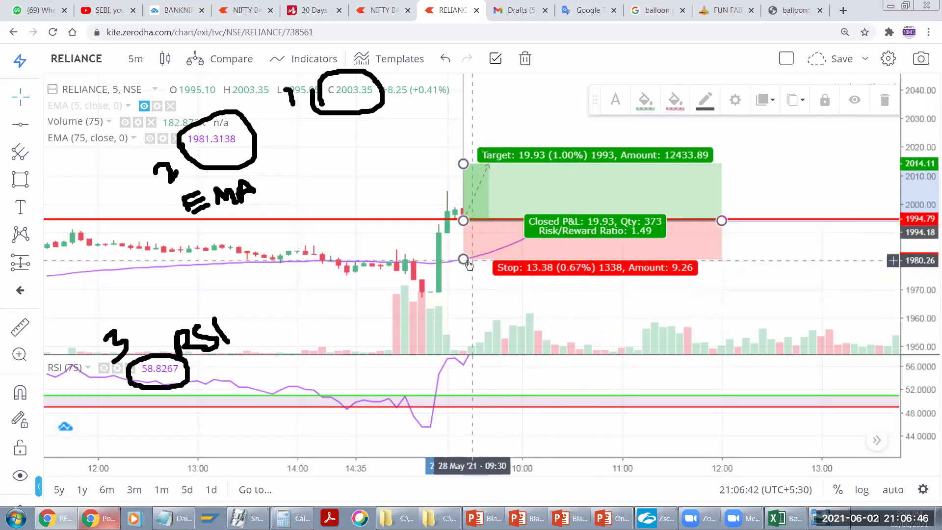
drag(463, 259, 468, 314)
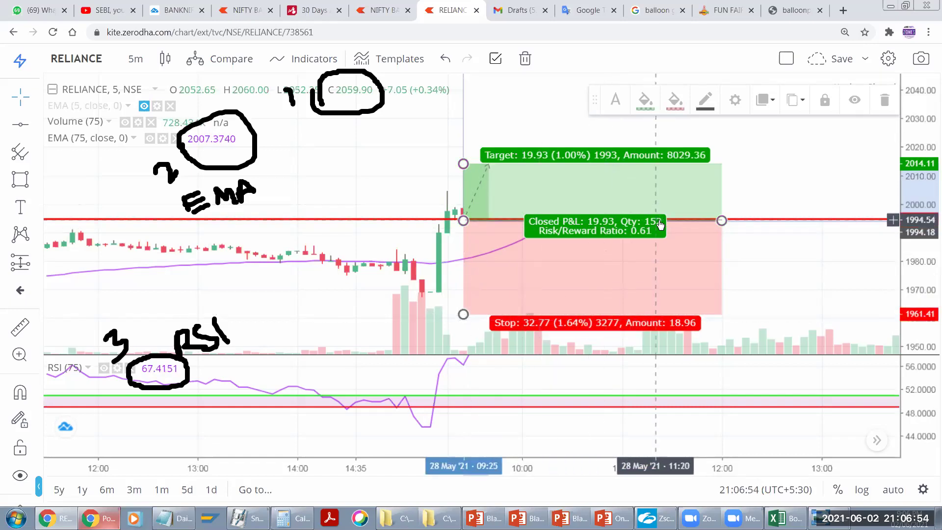
Step: Open the long position's format settings and check its account size and risk percentage
right_click(590, 246)
click(611, 257)
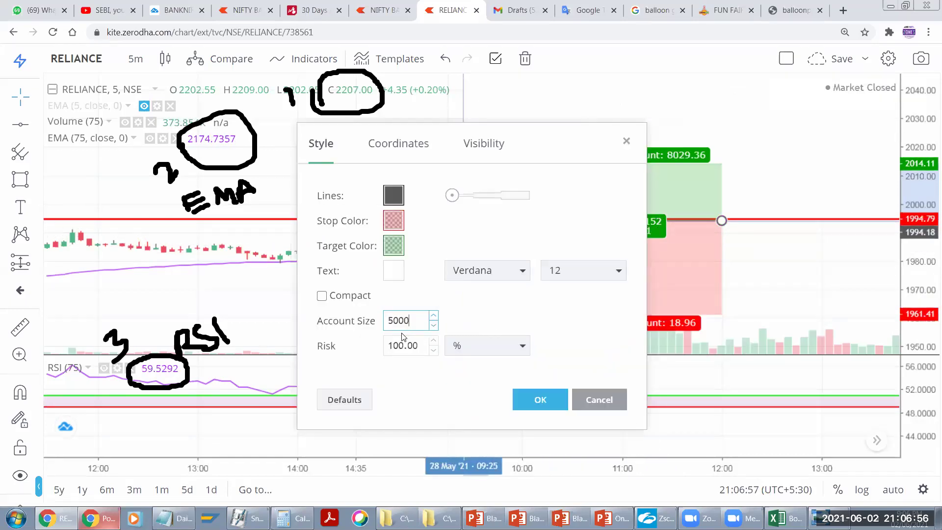
click(408, 347)
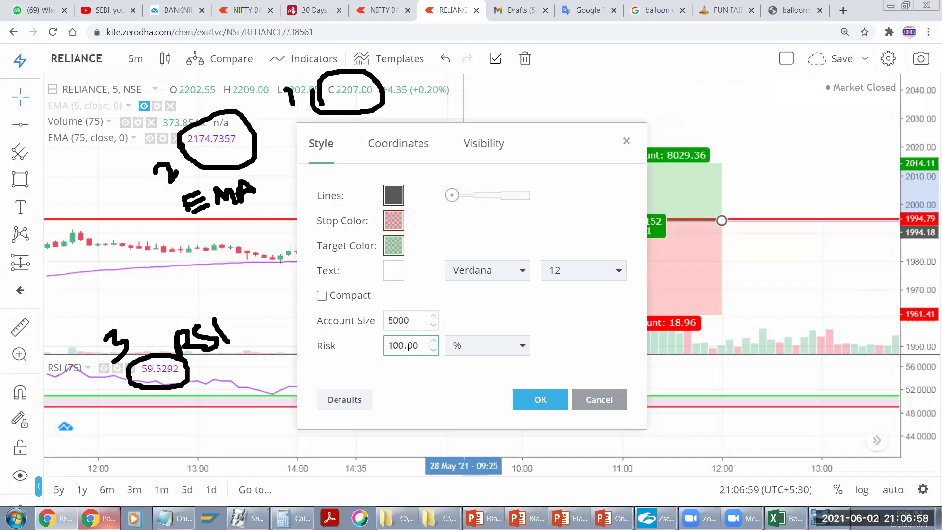
click(537, 395)
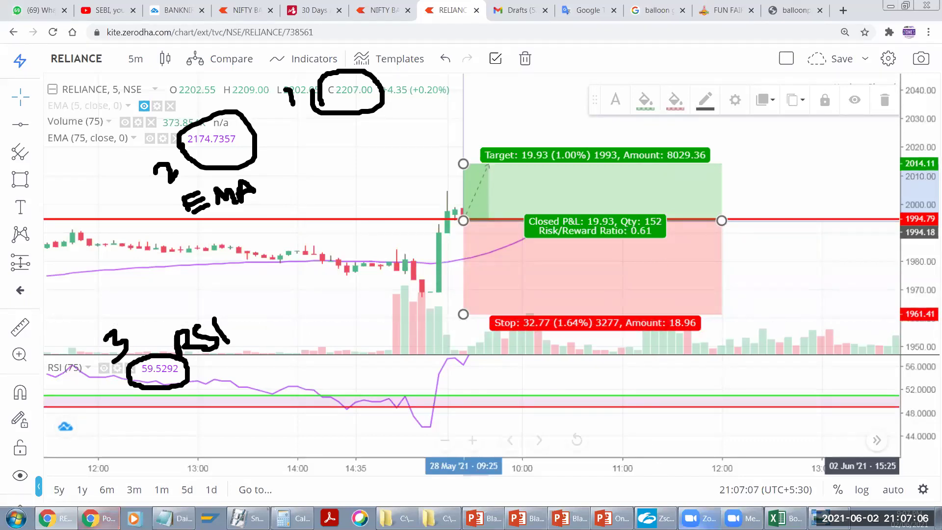
Step: Switch to Calculator and multiply the quantity 152 by 32 to work out the loss
click(291, 518)
text(152 * 3)
click(380, 277)
click(445, 283)
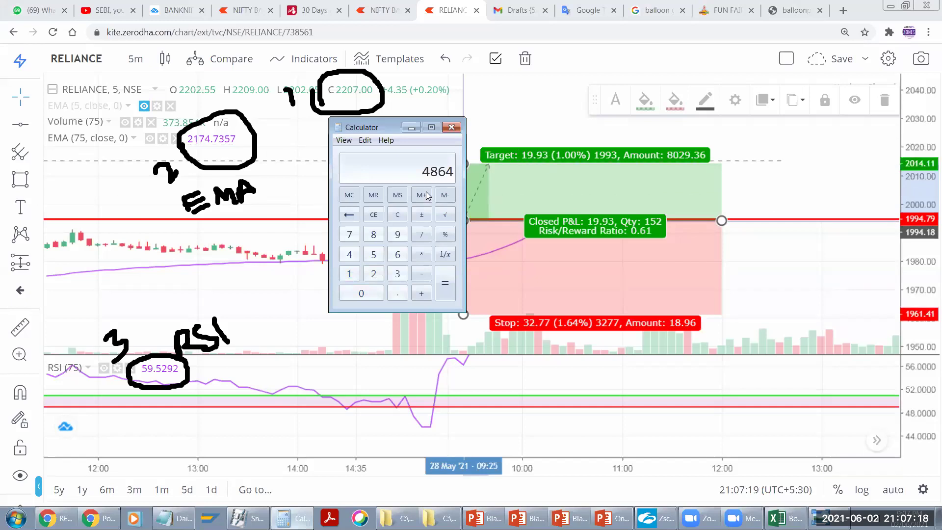
Step: Clear the calculator and multiply the quantity 152 by 19 to work out the profit
click(397, 215)
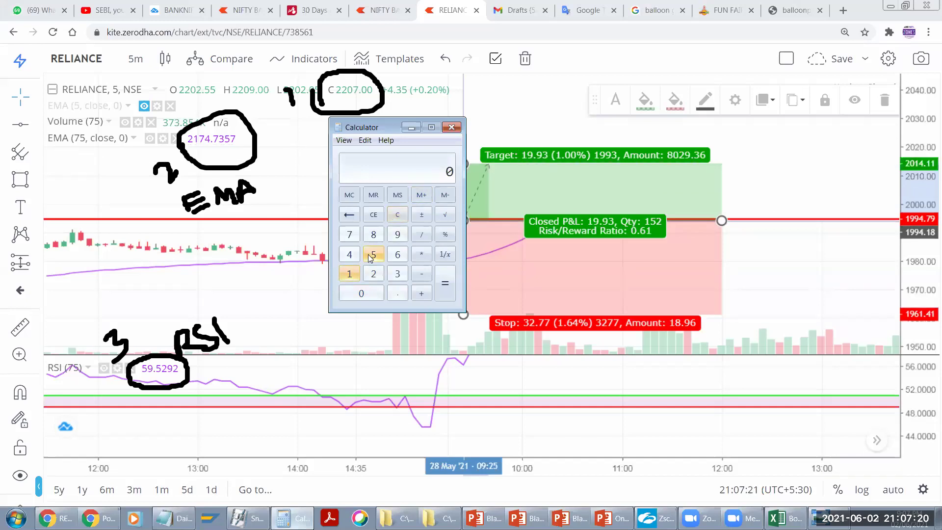
click(372, 255)
click(373, 274)
click(420, 254)
click(397, 234)
click(444, 283)
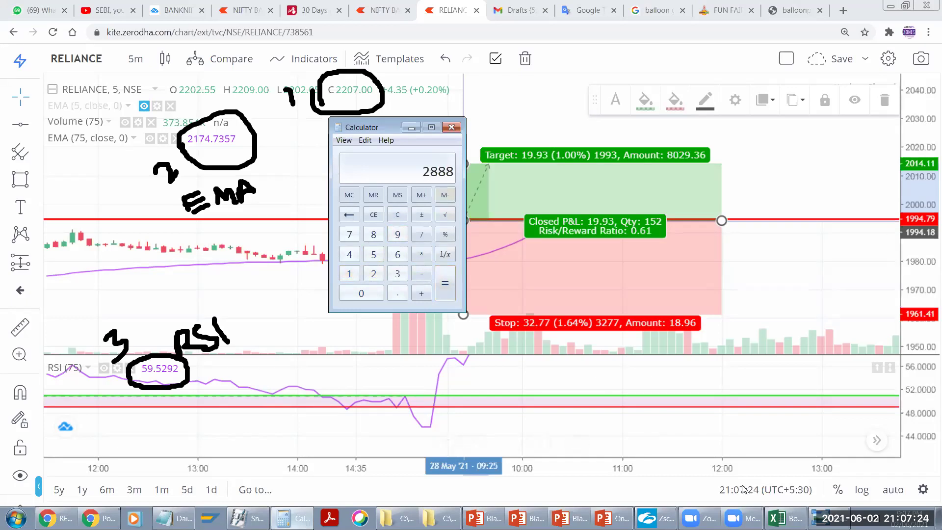
Step: Switch to Excel, check the profit in O14, and enter the headings Nuksan in M10 and Fayda in O10
key(alt+Tab)
click(893, 375)
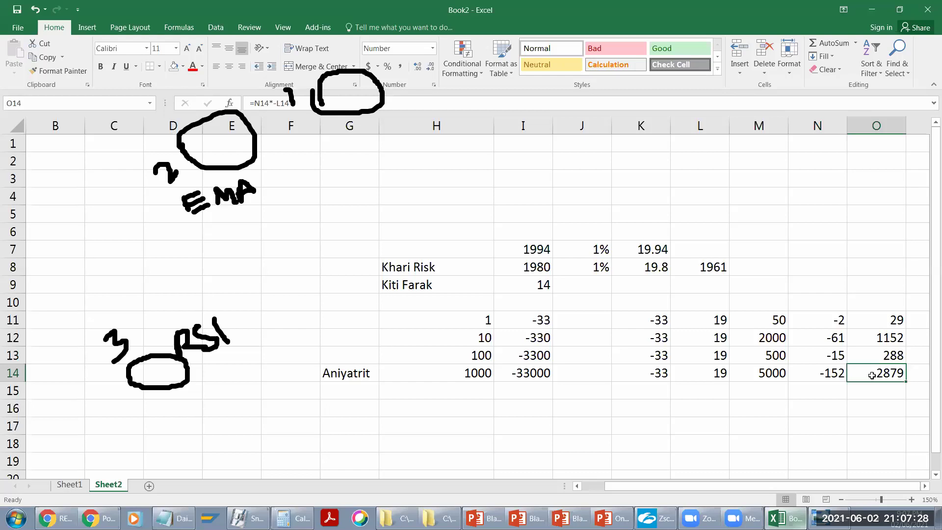
click(754, 302)
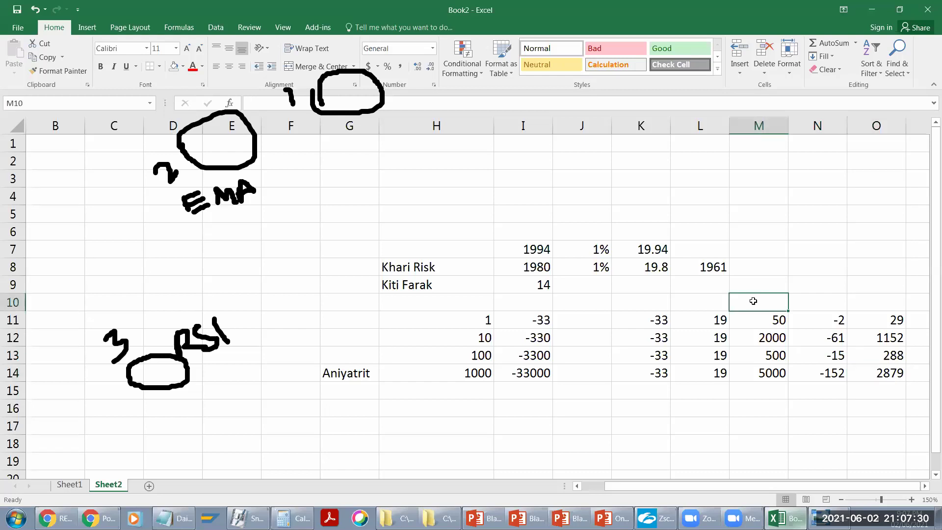
text(Nuksan)
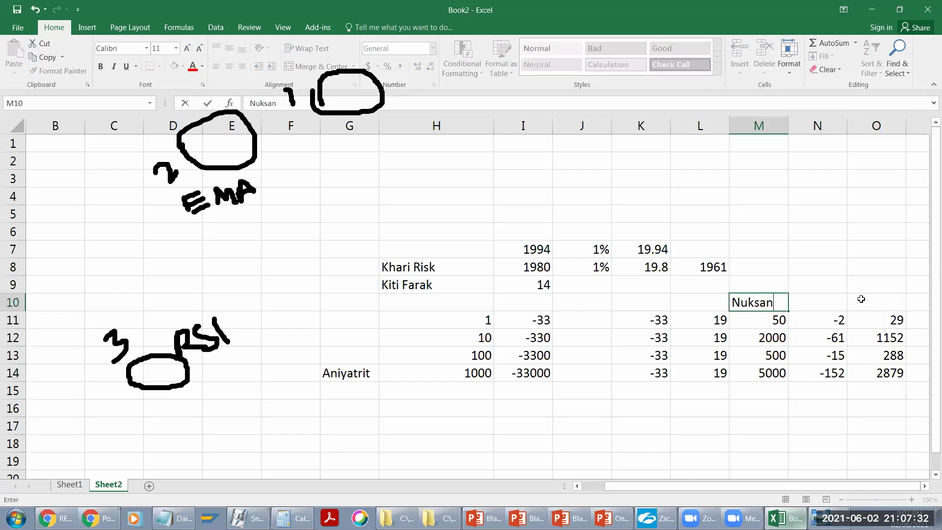
click(860, 299)
text(Fayda)
key(Return)
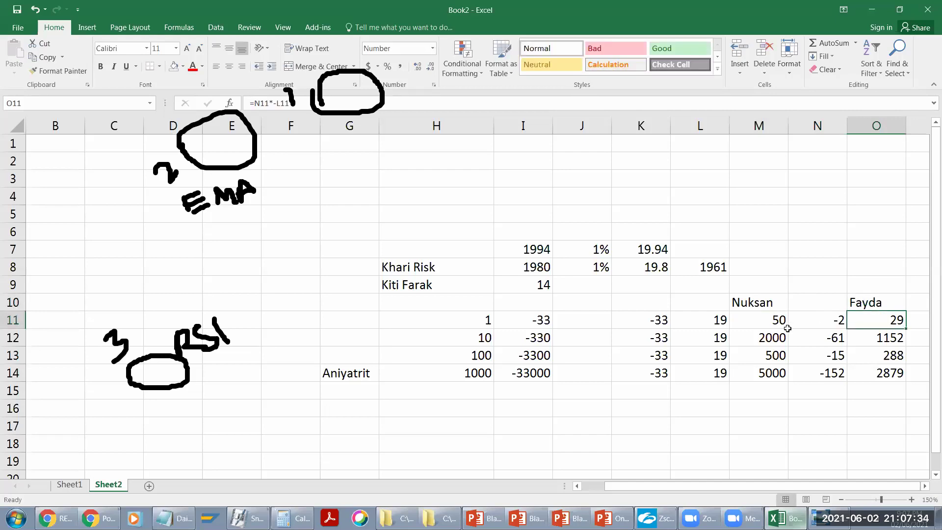
Step: Switch to the RELIANCE chart in Chrome and delete the red horizontal line and the white rectangle covering the candles after the entry
click(58, 518)
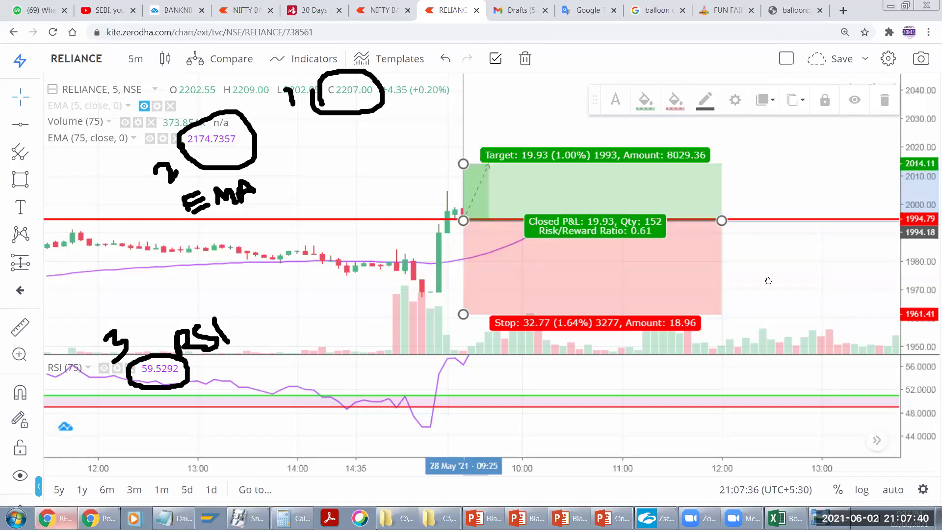
drag(769, 281, 728, 275)
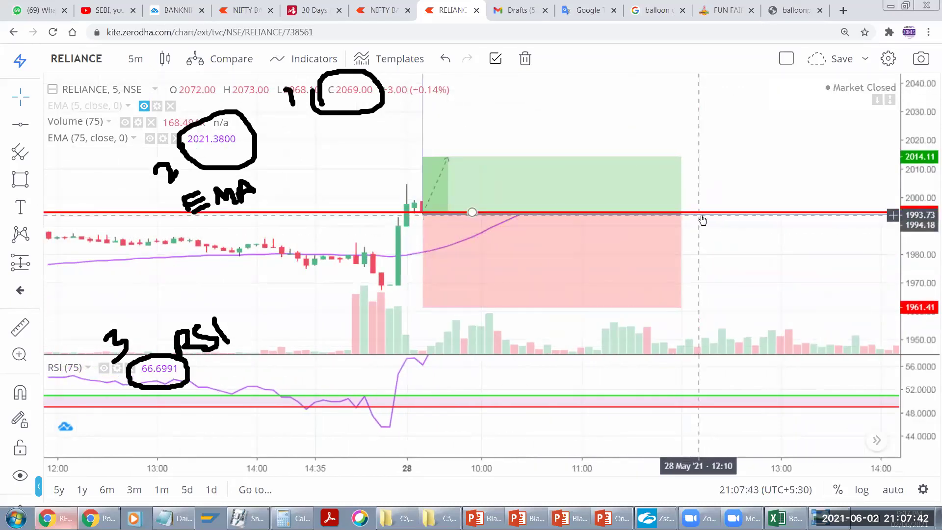
click(701, 215)
key(Delete)
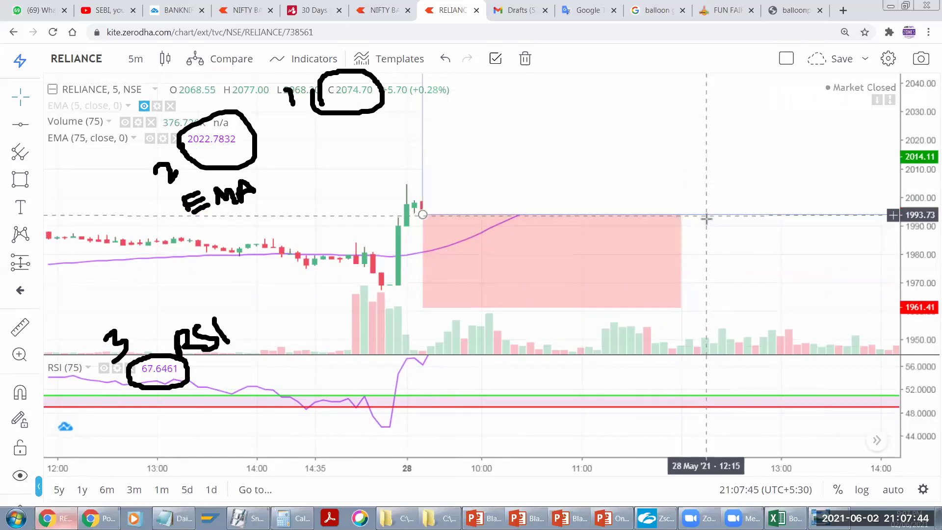
click(708, 216)
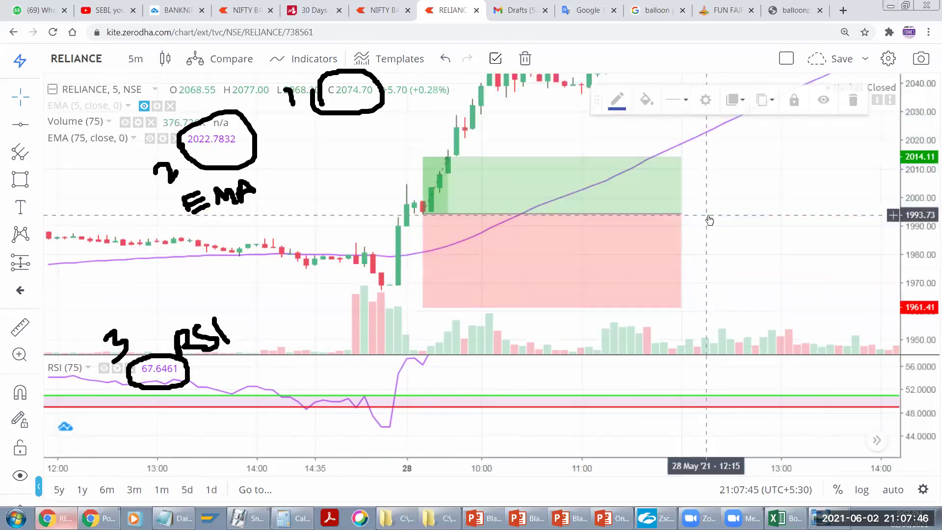
click(710, 220)
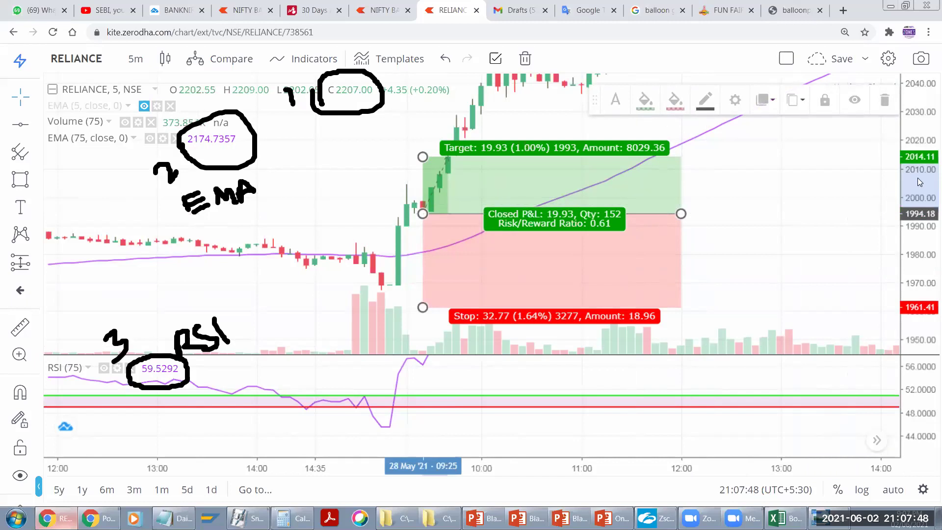
Step: Examine how RELIANCE's price, EMA and RSI develop after the long position's entry on 28 May
click(833, 208)
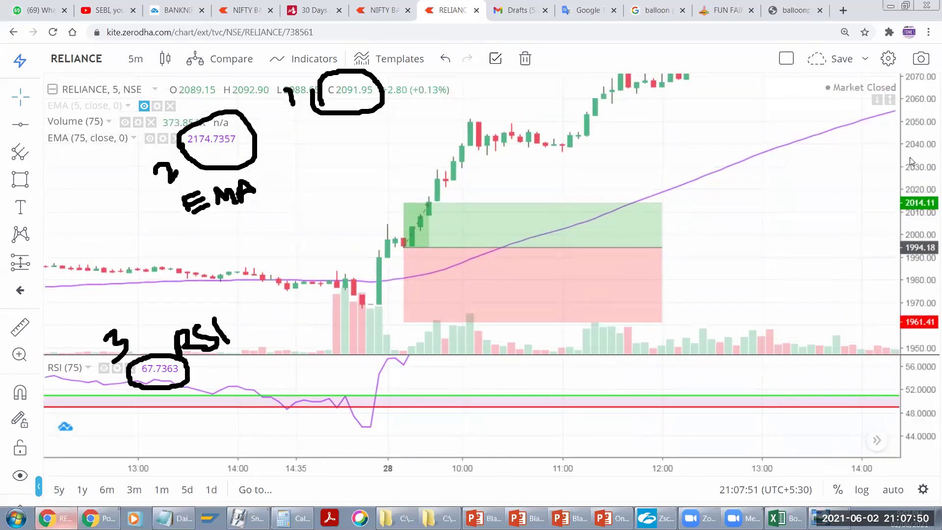
scroll(446, 441, down, 5)
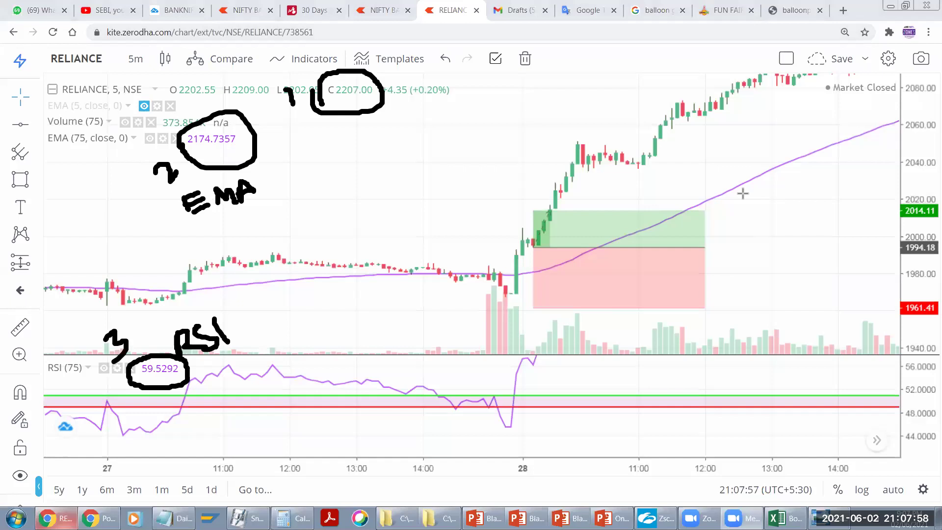
drag(742, 193, 651, 197)
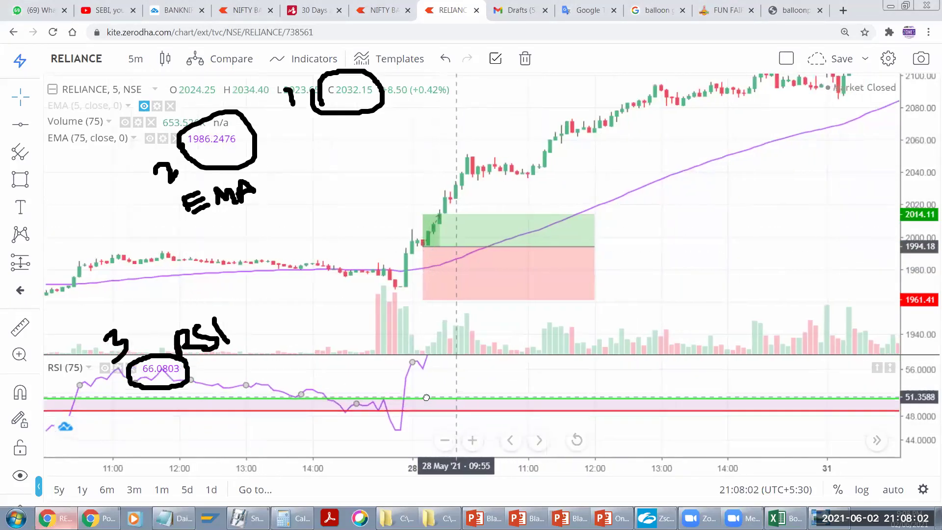
drag(768, 407, 630, 416)
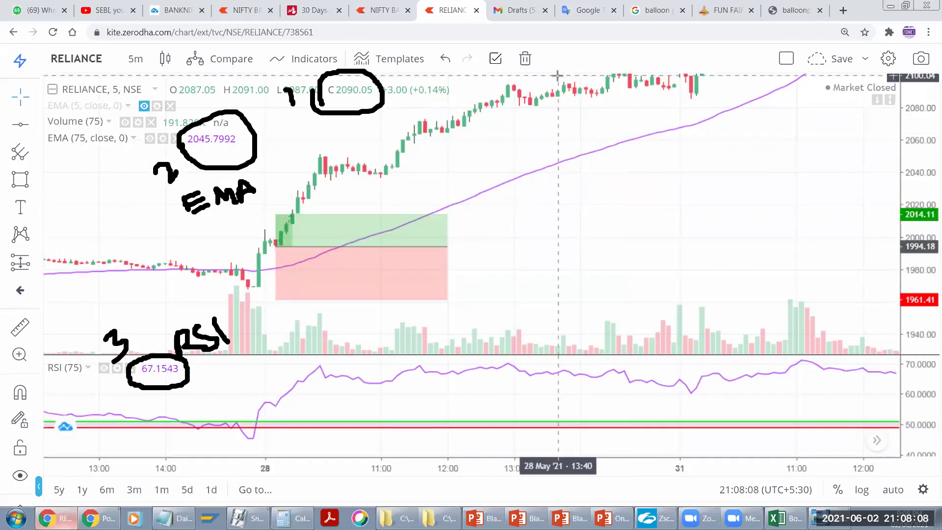
drag(525, 240, 522, 261)
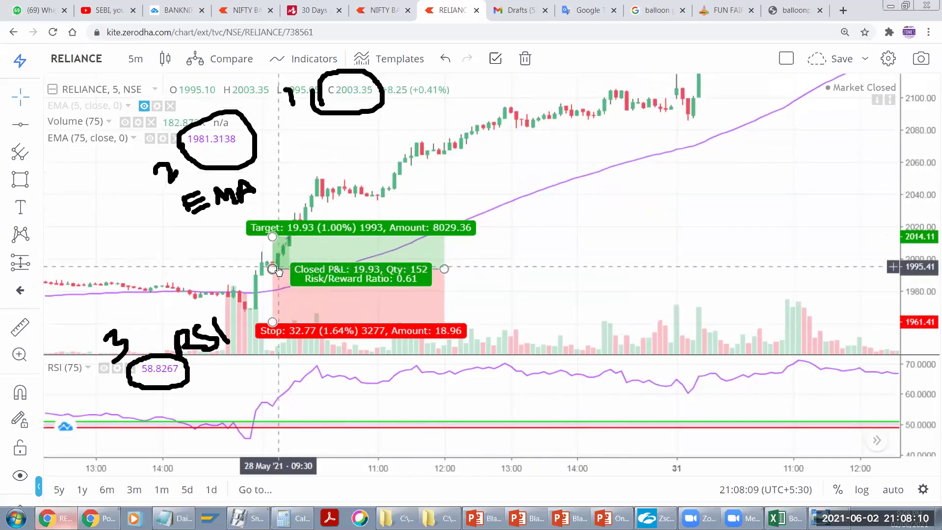
Step: Find RELIANCE's latest price on the chart, switch to Excel and set L8 to 2207
drag(647, 185, 605, 279)
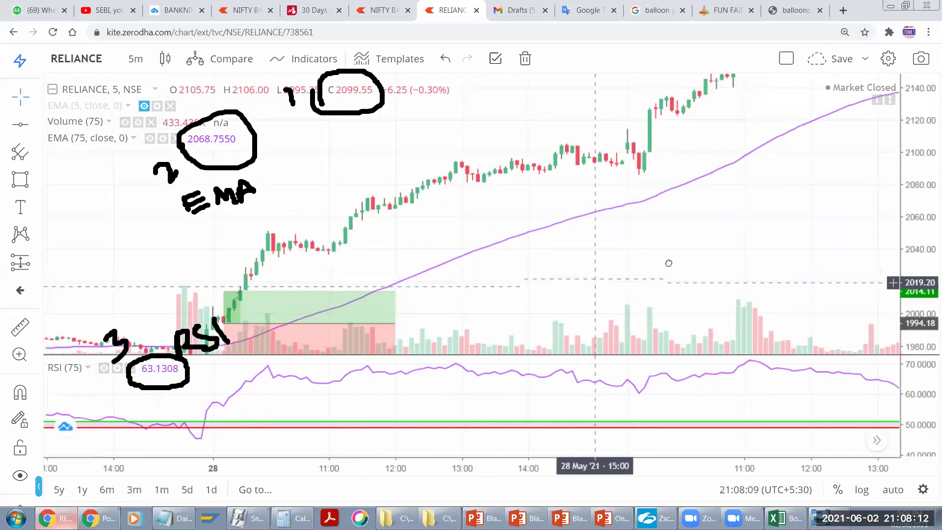
scroll(679, 237, right, 10)
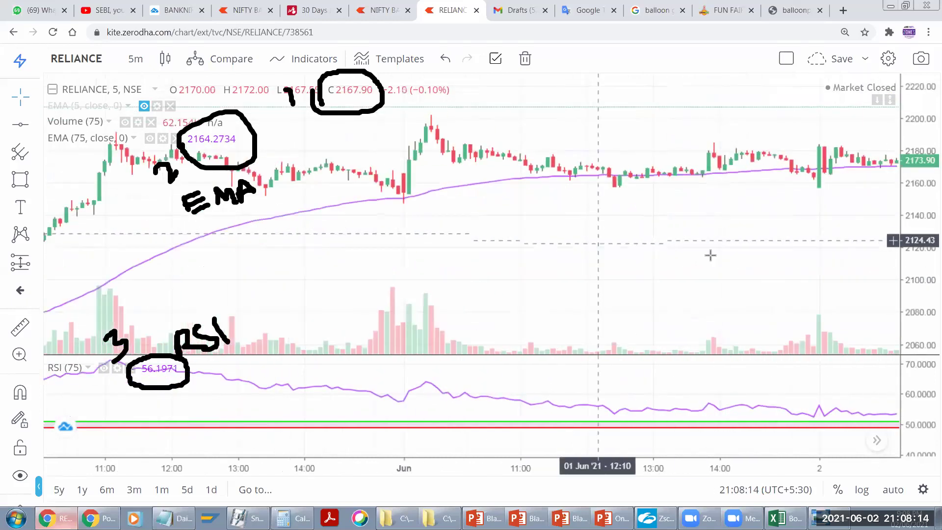
scroll(705, 234, right, 10)
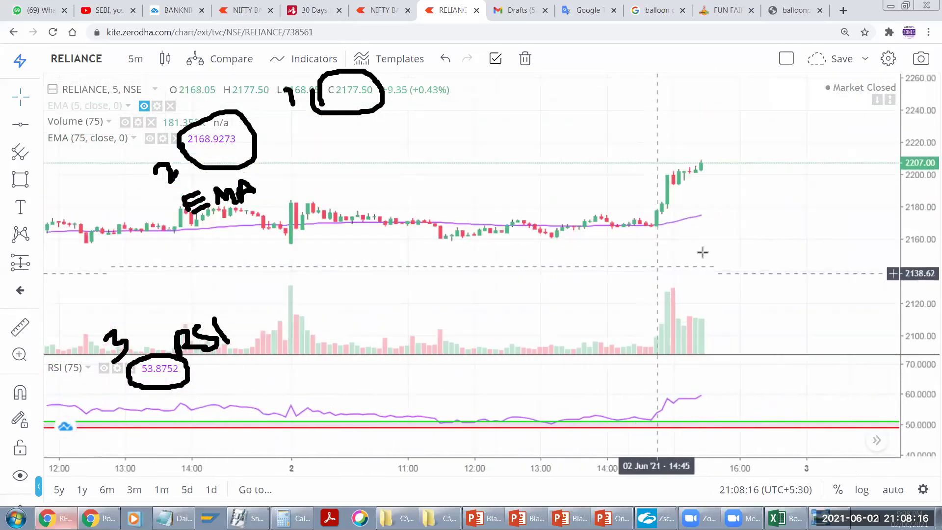
click(446, 441)
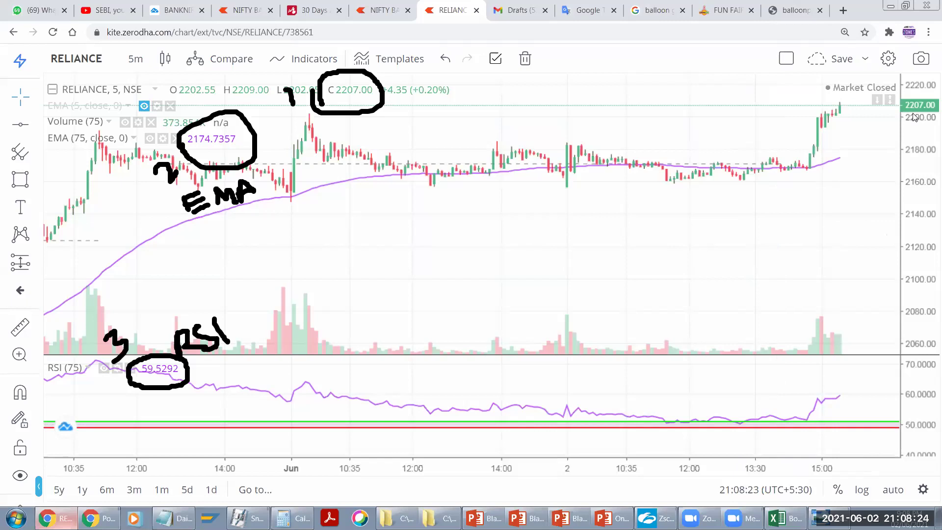
scroll(829, 216, up, 2)
click(784, 517)
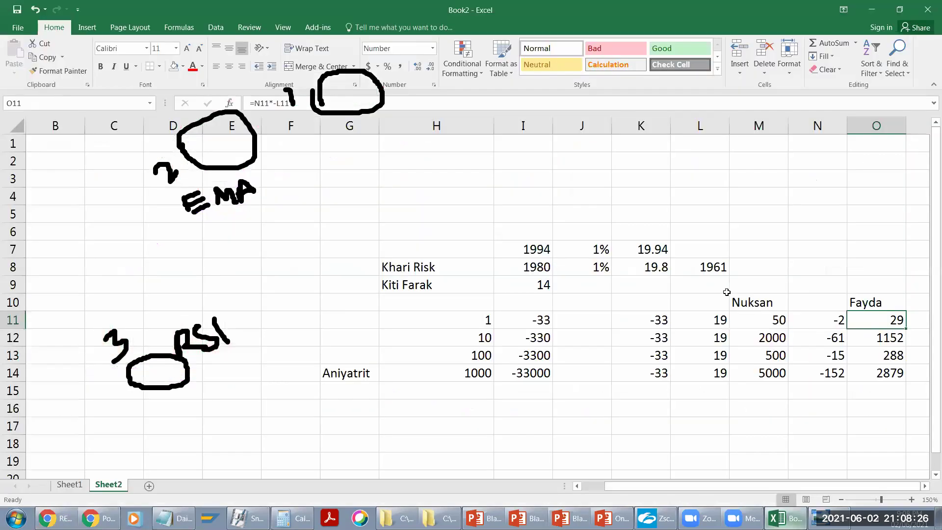
click(716, 271)
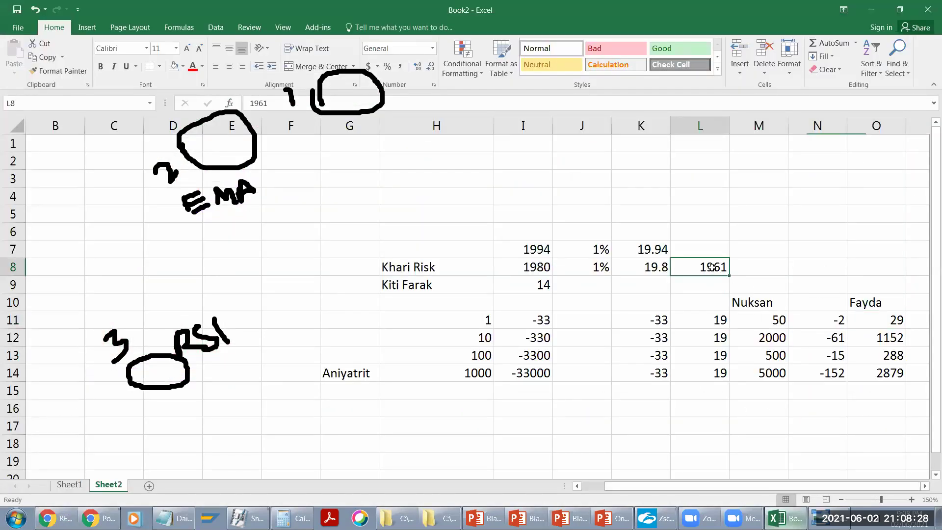
text(2207)
key(Return)
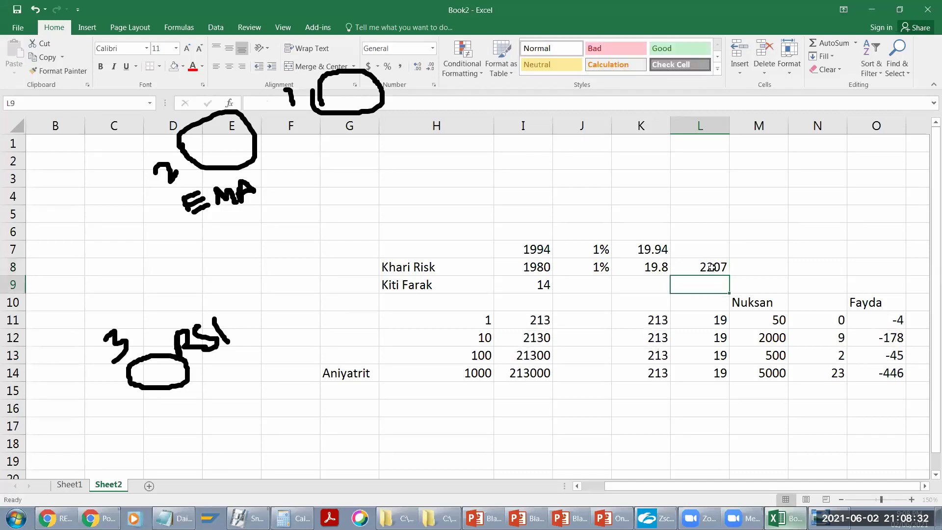
click(712, 267)
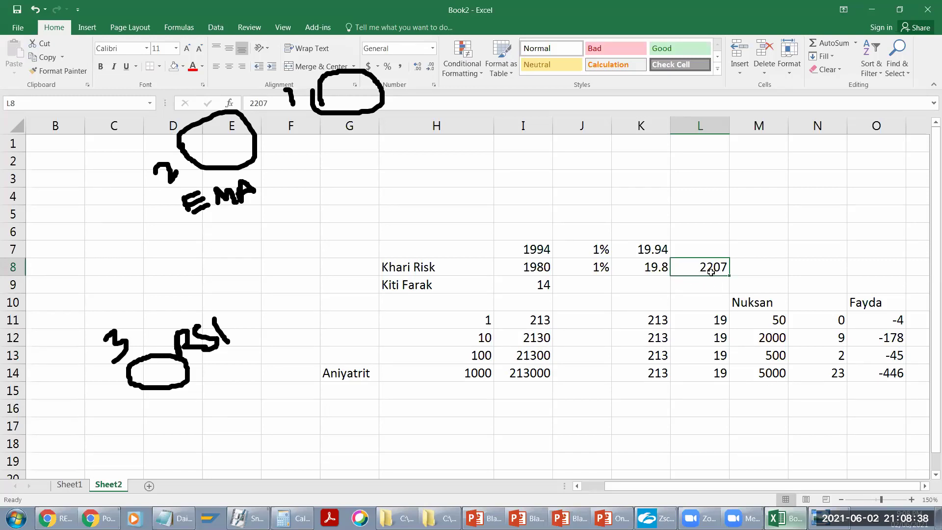
Step: Change the Fayda formula in O11 to =N11*L11 and copy it down through O14
double_click(892, 321)
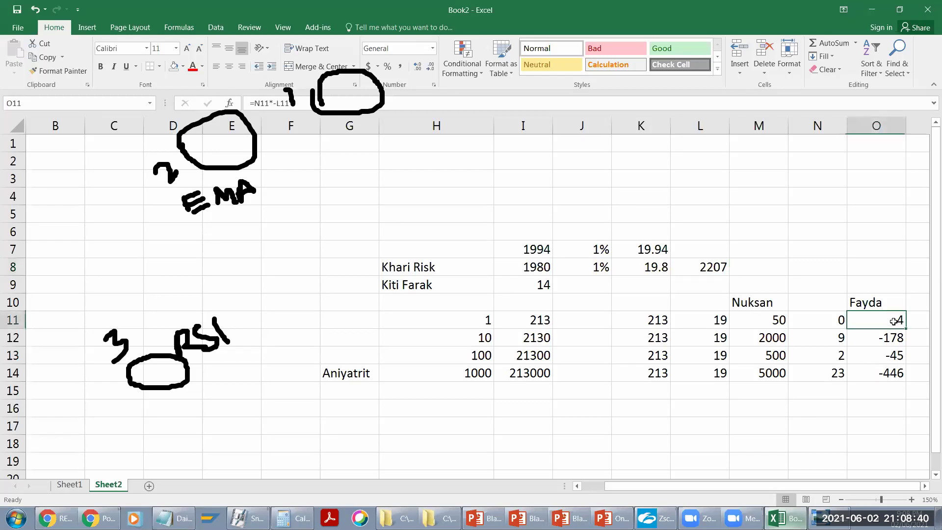
drag(887, 319, 891, 322)
key(Delete)
key(Return)
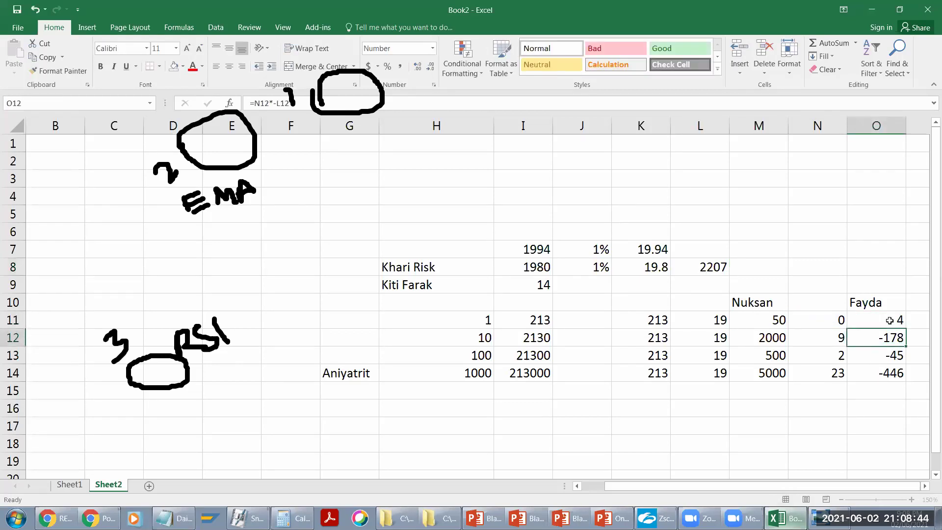
key(Up)
double_click(906, 332)
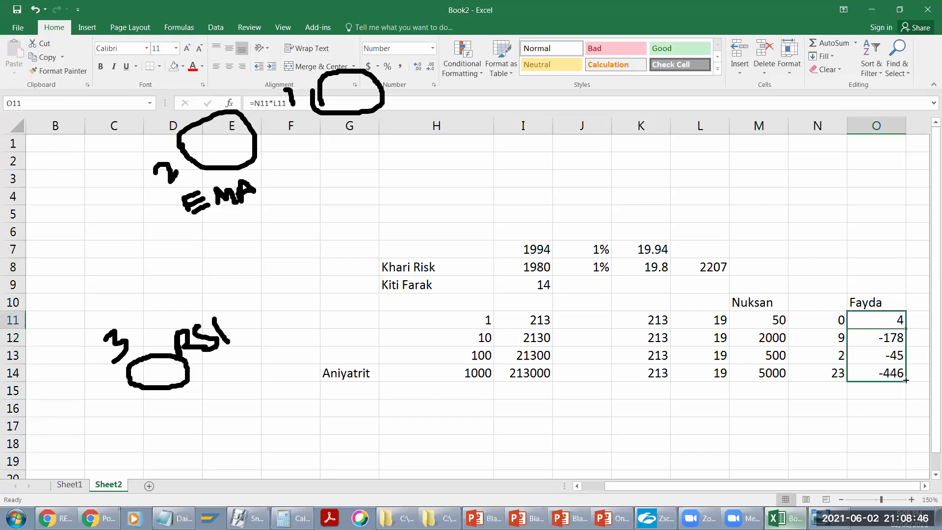
Step: Check the quantity formula in N11 and change the Nuksan value in M11 to -50
click(766, 327)
click(767, 305)
click(714, 325)
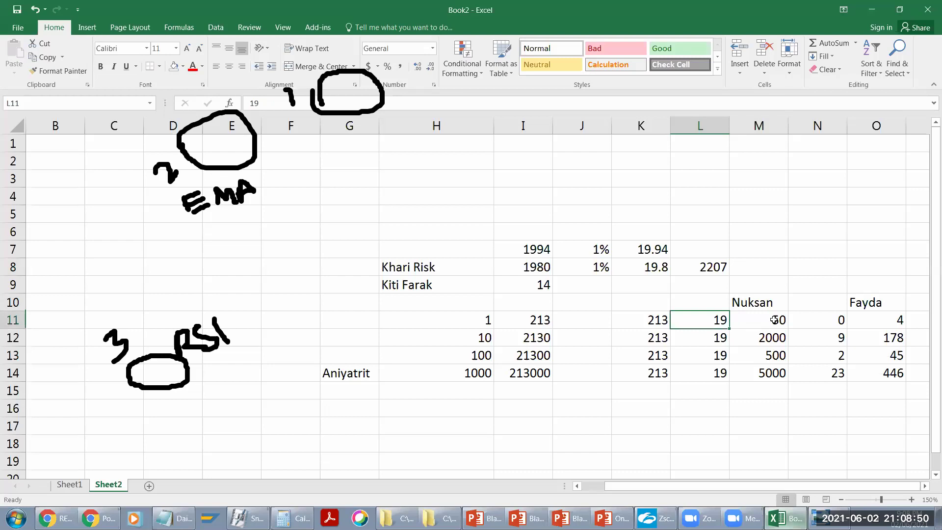
click(776, 336)
click(779, 319)
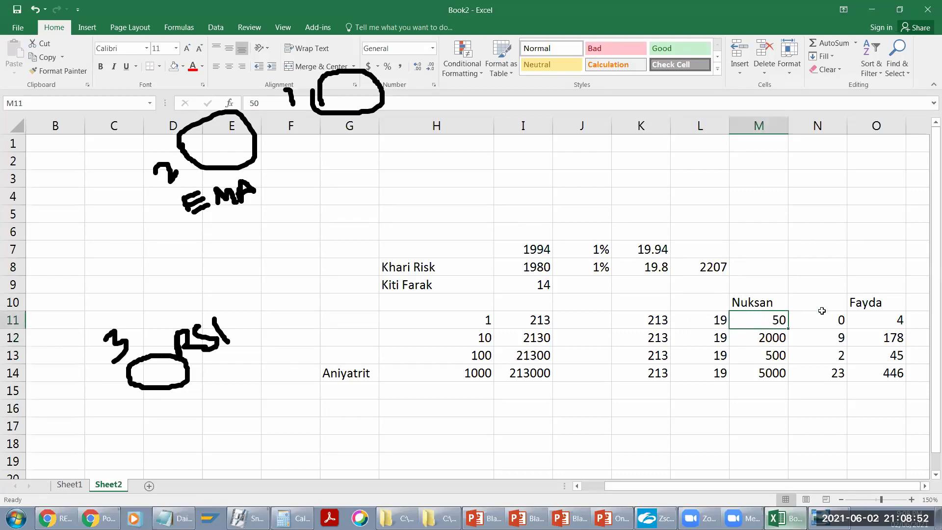
click(831, 322)
double_click(831, 323)
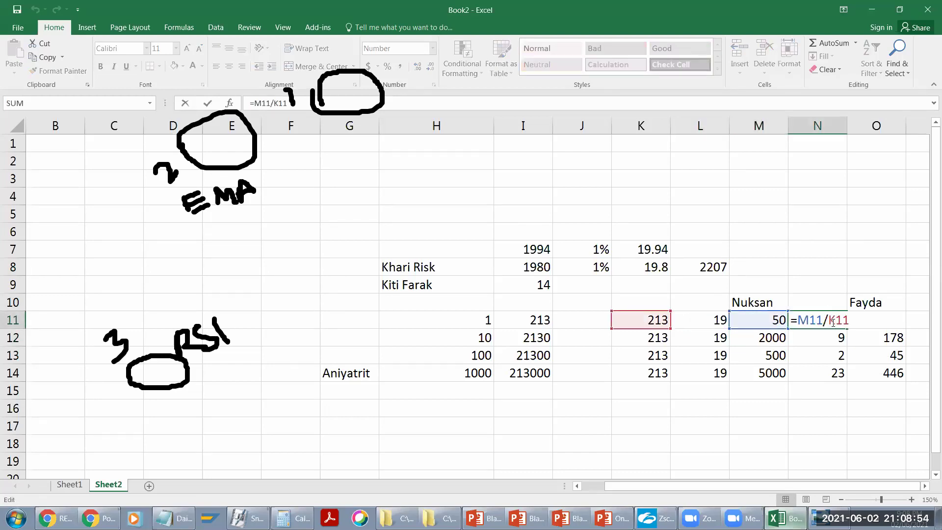
key(Return)
key(Left)
double_click(776, 319)
text(-)
key(Return)
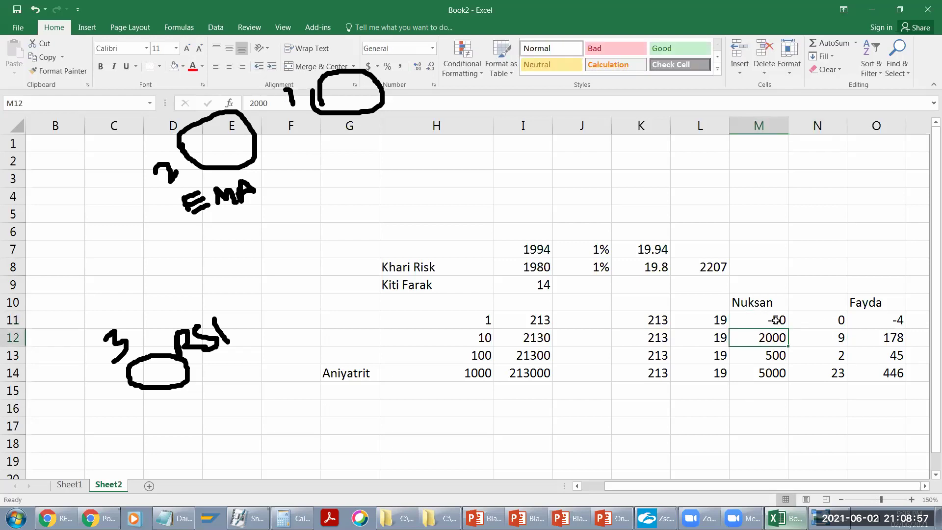
Step: Change the Fayda formula in O11 to =N11*-L11
click(872, 323)
double_click(878, 321)
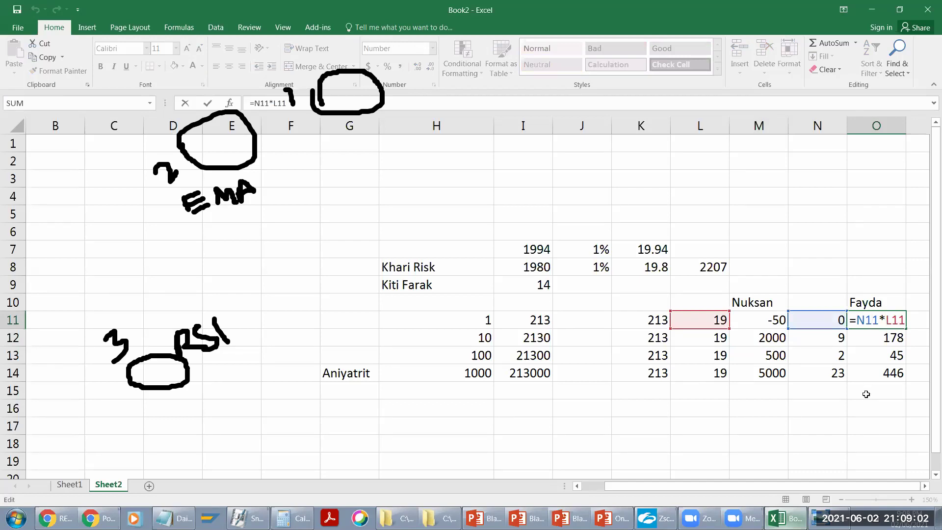
key(Return)
Step: Make the remaining Nuksan values negative: -2000 in M12, -500 in M13 and -5000 in M14
click(776, 322)
click(760, 338)
double_click(759, 339)
text(-)
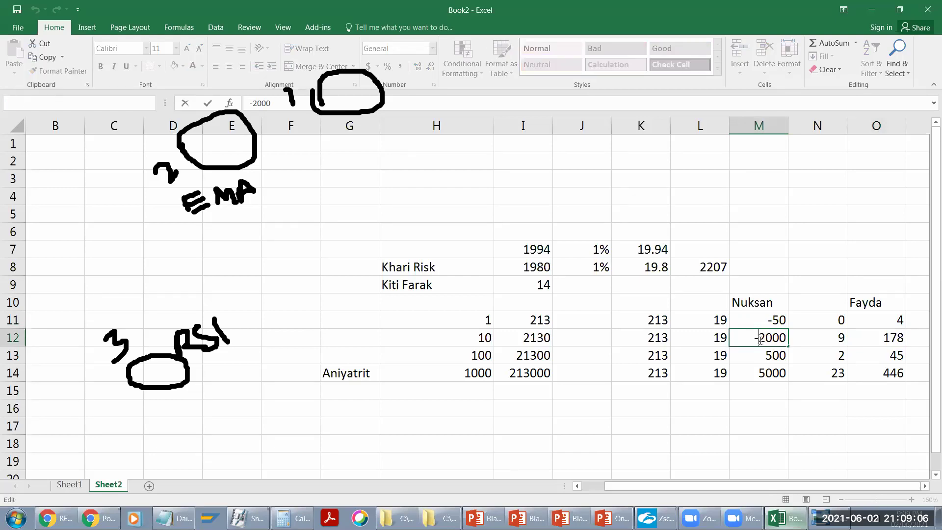
key(Return)
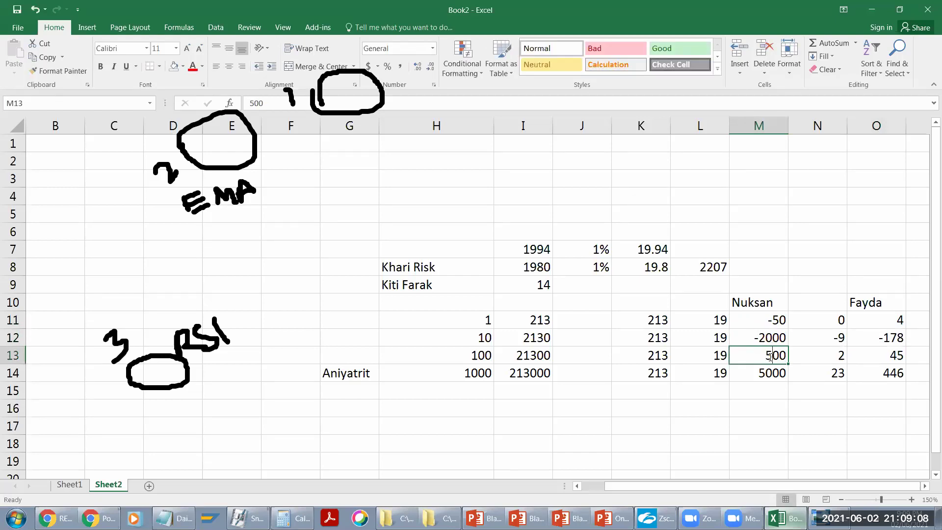
double_click(768, 356)
text(-)
key(Return)
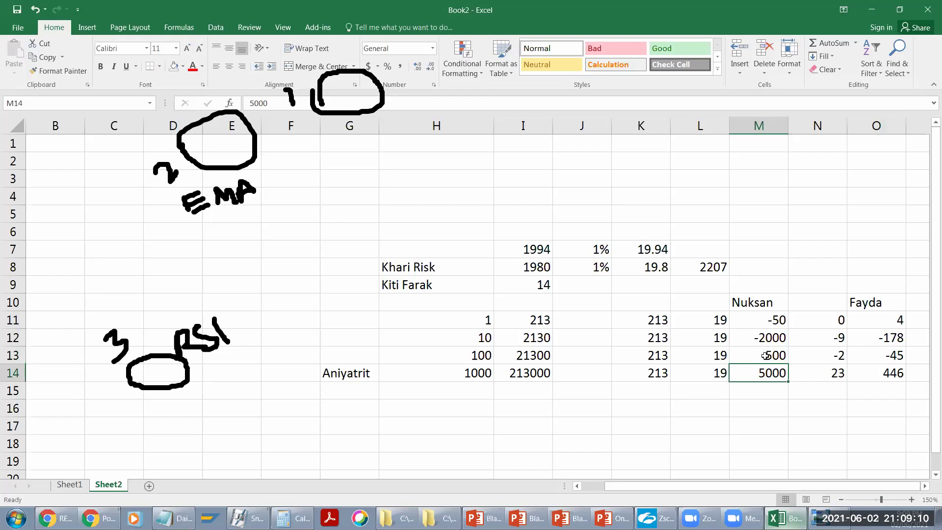
text(-)
key(Return)
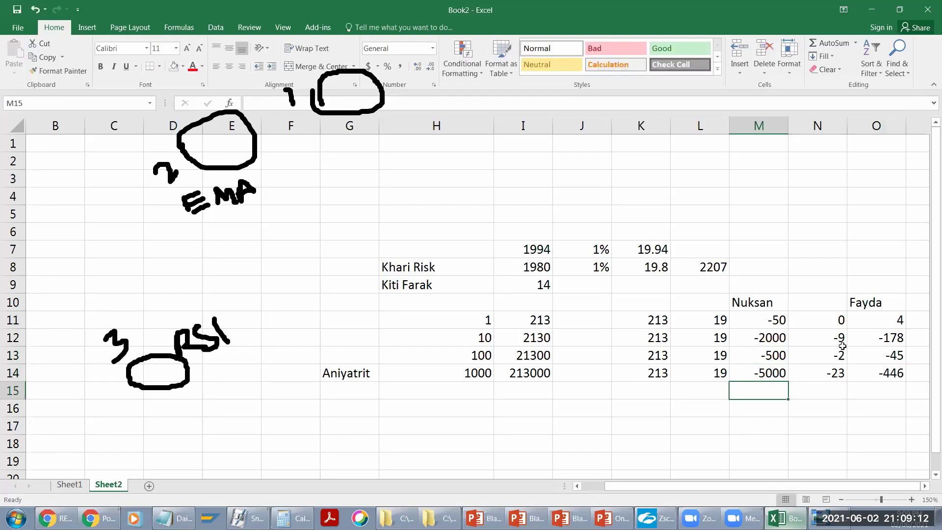
Step: Put a minus sign before the column L reference in the Fayda formulas in O12, O13 and O14
double_click(883, 337)
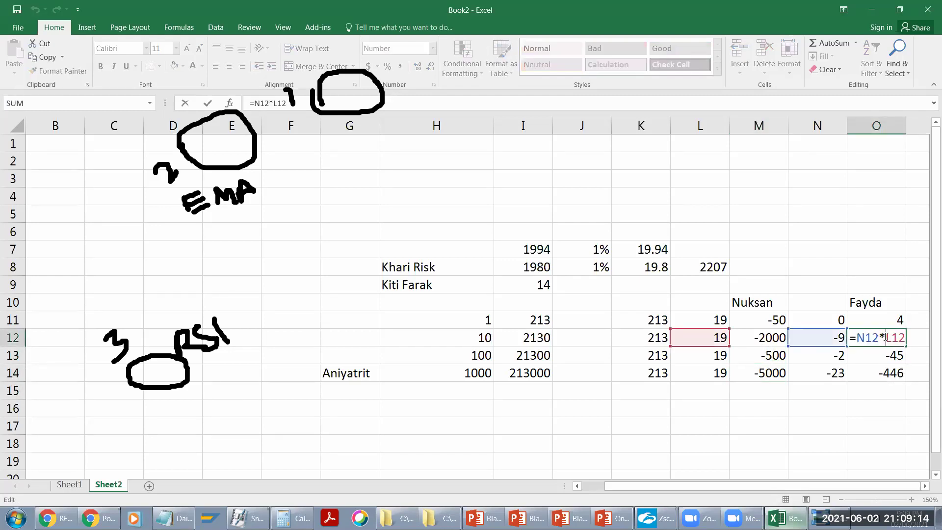
key(Return)
double_click(885, 353)
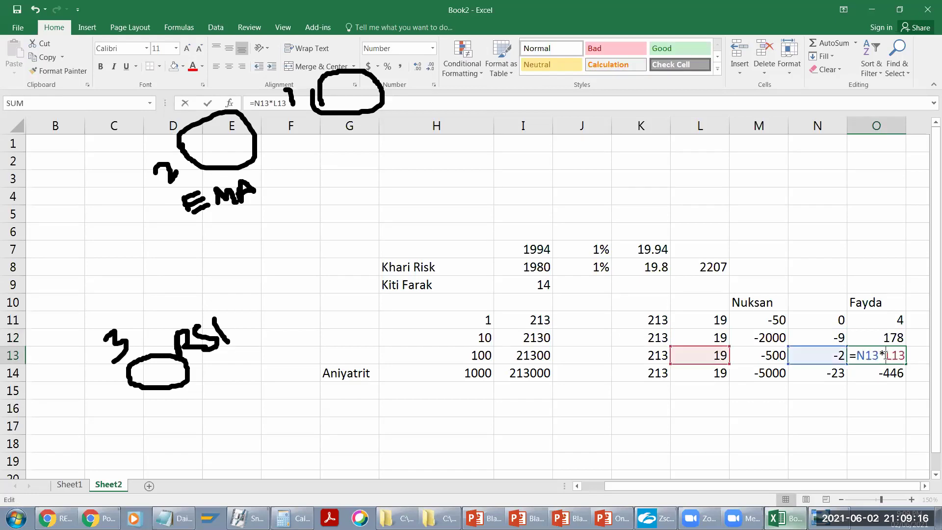
key(Return)
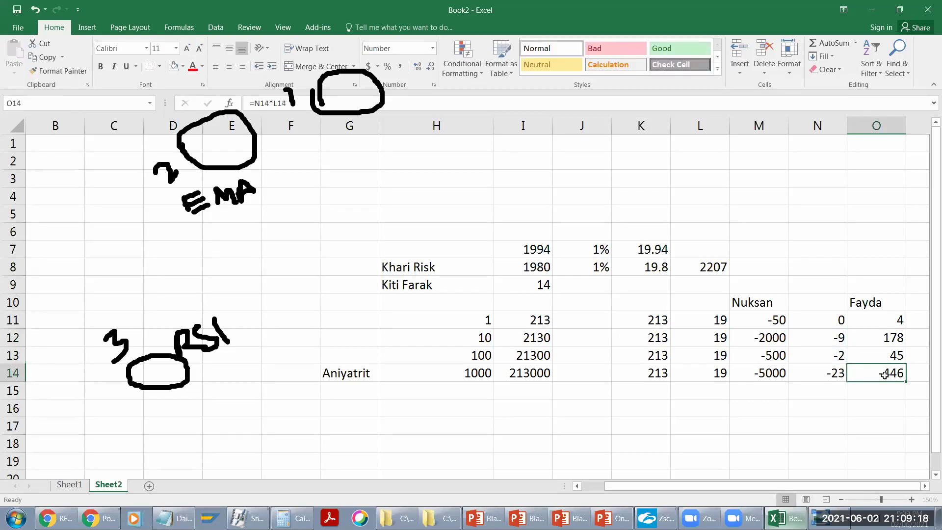
double_click(885, 376)
key(Return)
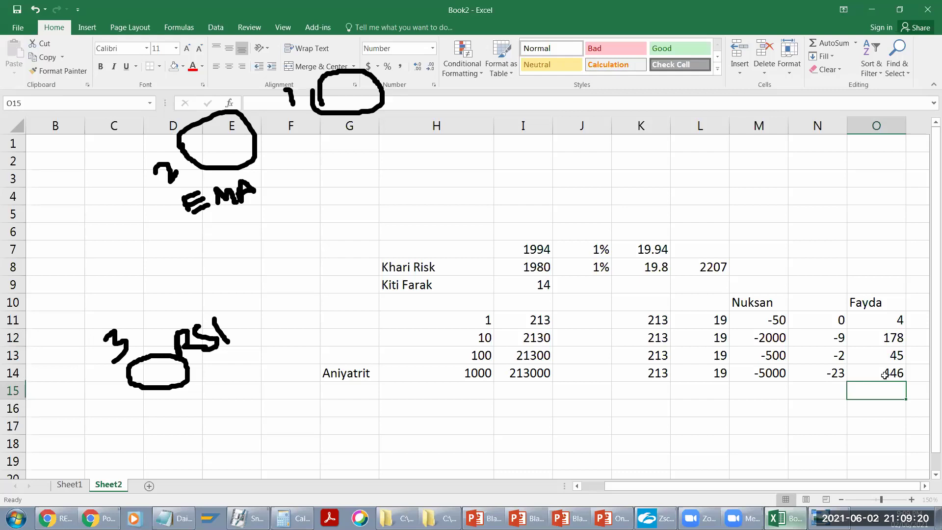
Step: Review the prices in L8 and I7 and trace the row 11 values and formulas in L11, M11, N11 and O11
click(709, 267)
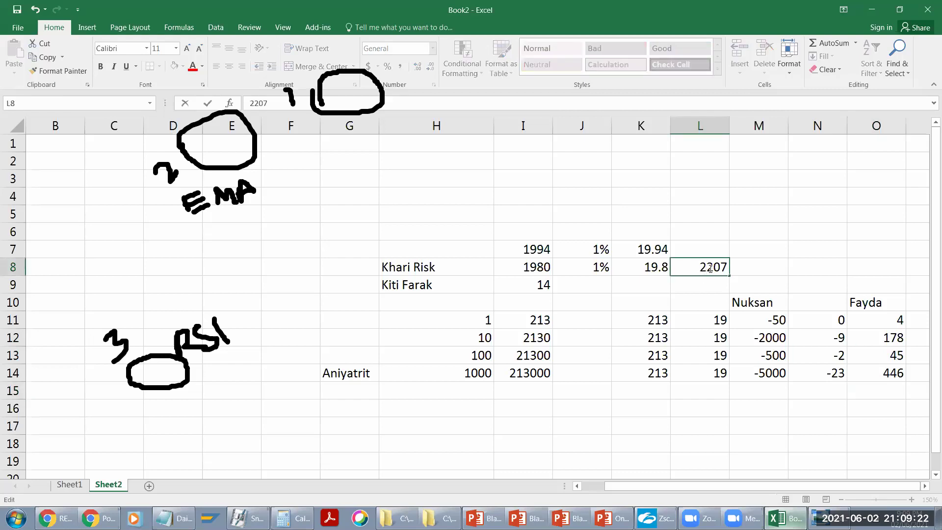
key(Return)
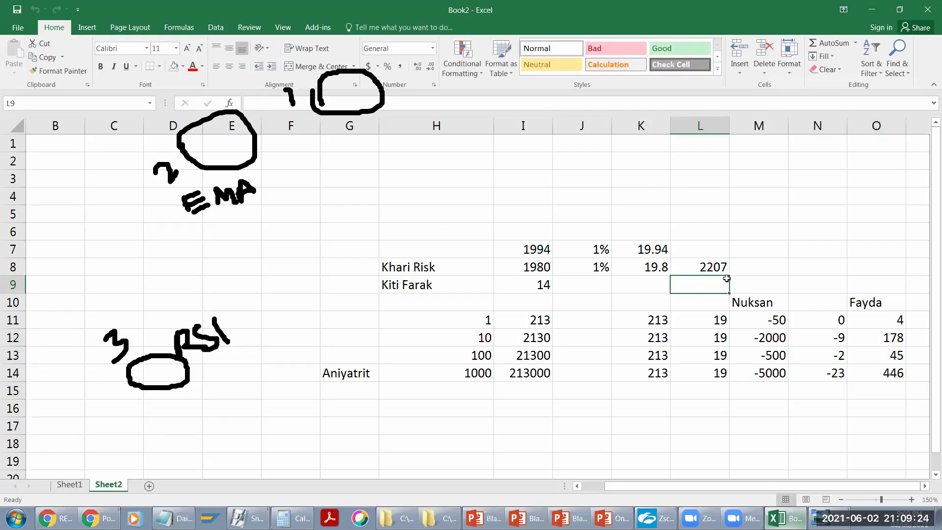
click(716, 269)
click(540, 253)
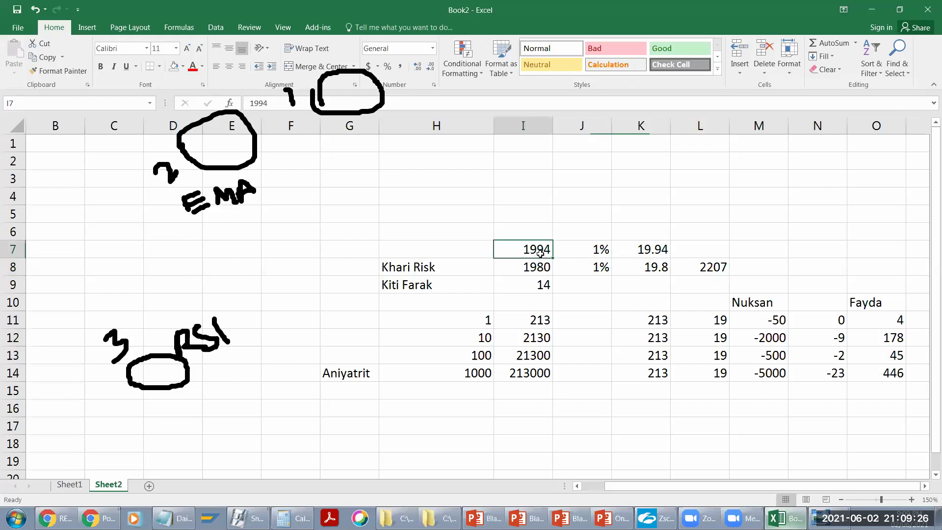
click(718, 278)
click(719, 259)
click(715, 303)
click(716, 318)
click(765, 319)
double_click(780, 320)
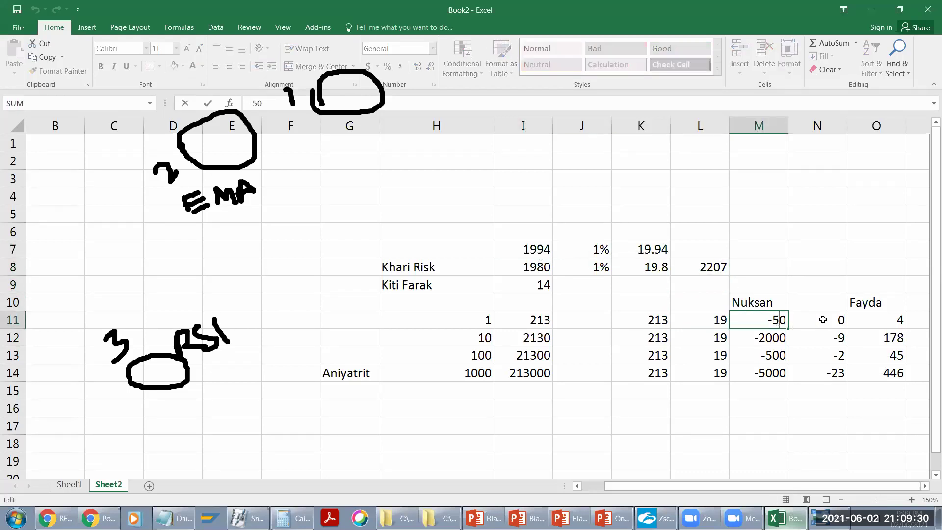
double_click(820, 320)
key(Escape)
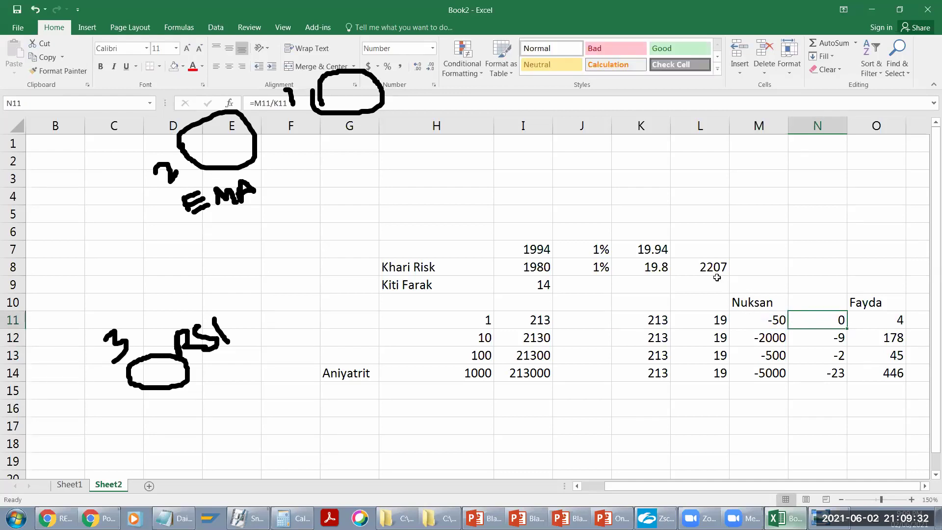
click(891, 319)
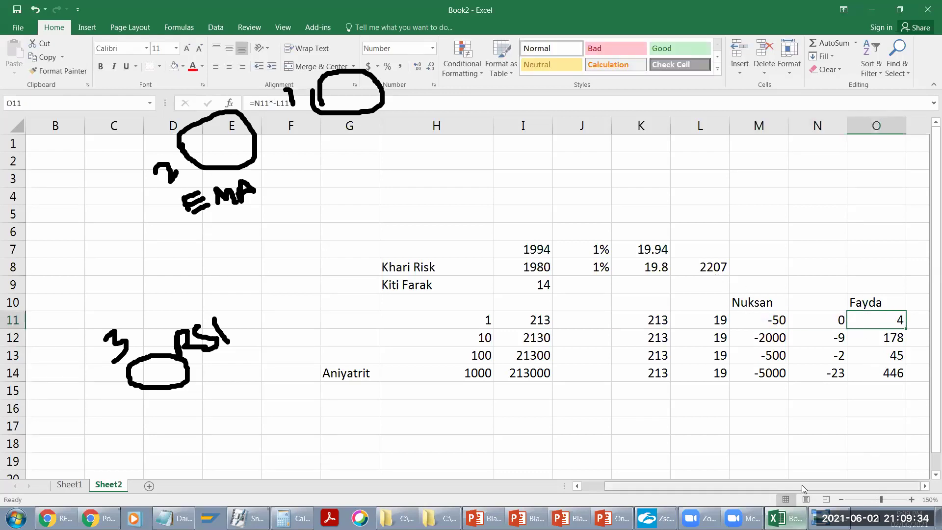
double_click(879, 320)
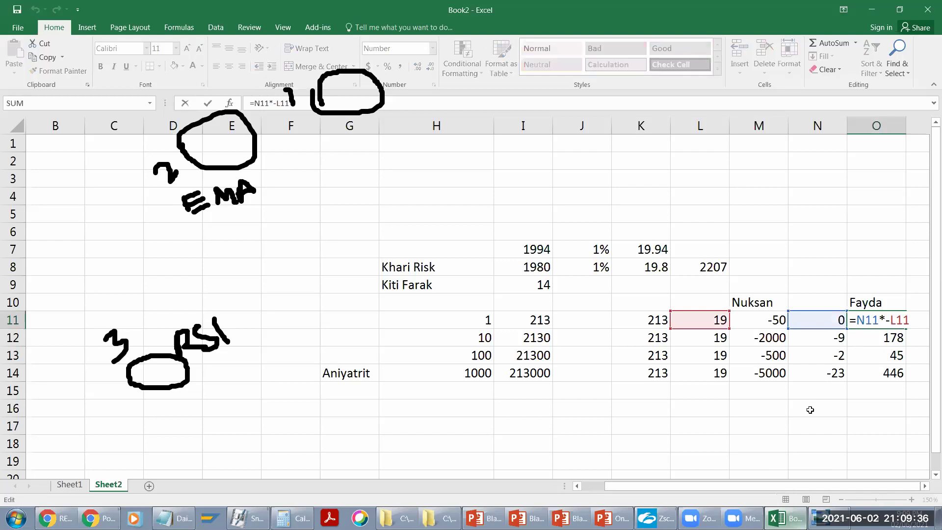
Step: Set L11 to =L8-I7 and fill the formula down to L14
click(698, 321)
text(=)
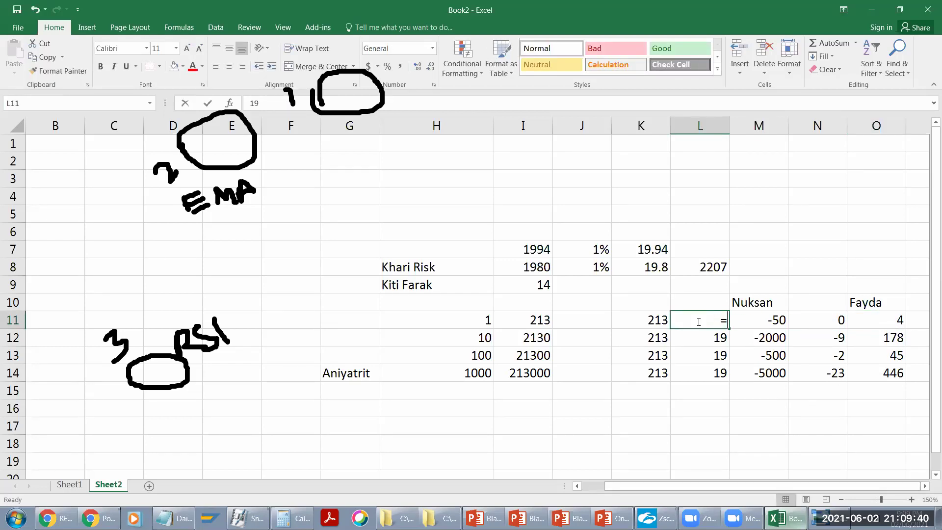
click(704, 267)
text(-)
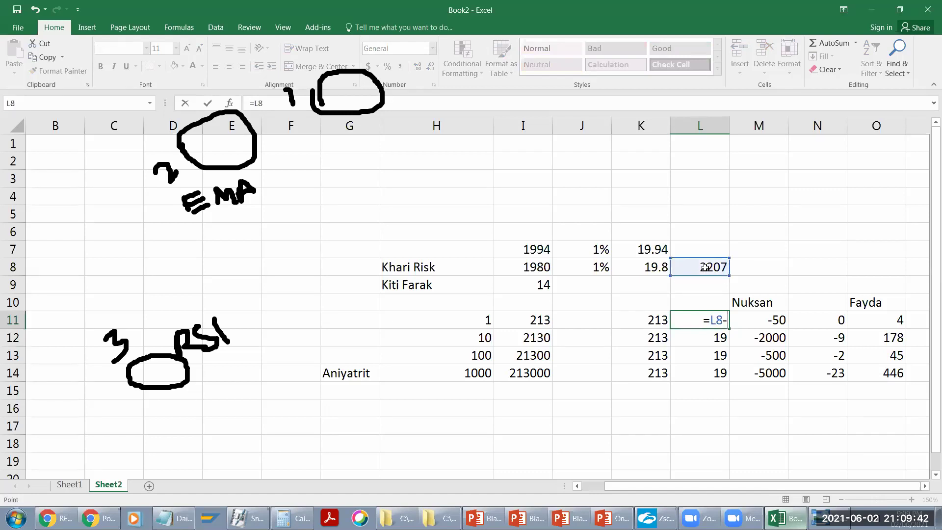
click(524, 245)
key(Return)
click(711, 319)
drag(728, 329, 731, 381)
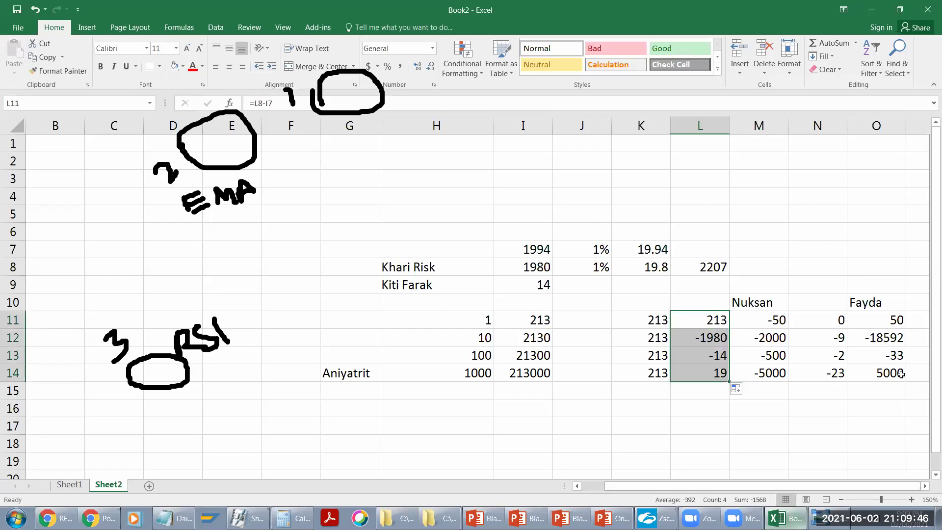
Step: Check the cell references in the formulas in L12 and L11
double_click(707, 338)
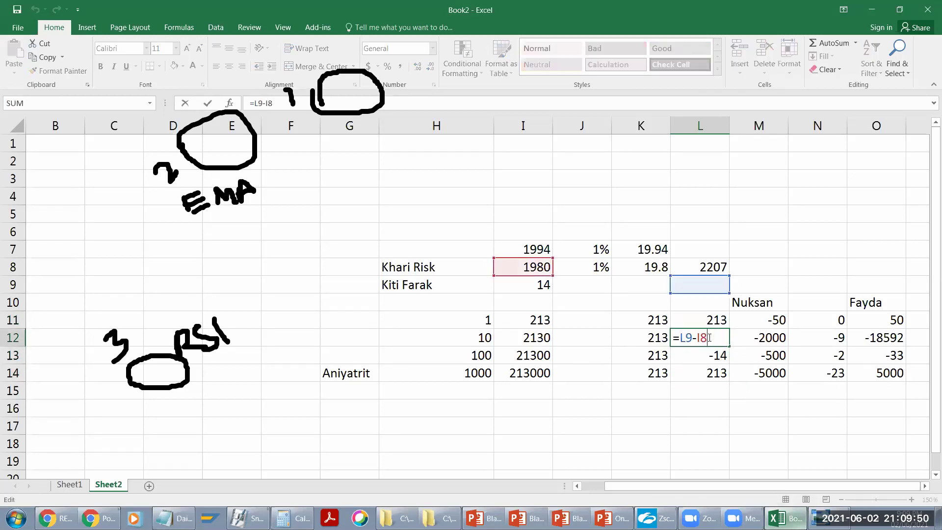
key(Return)
double_click(719, 320)
key(Return)
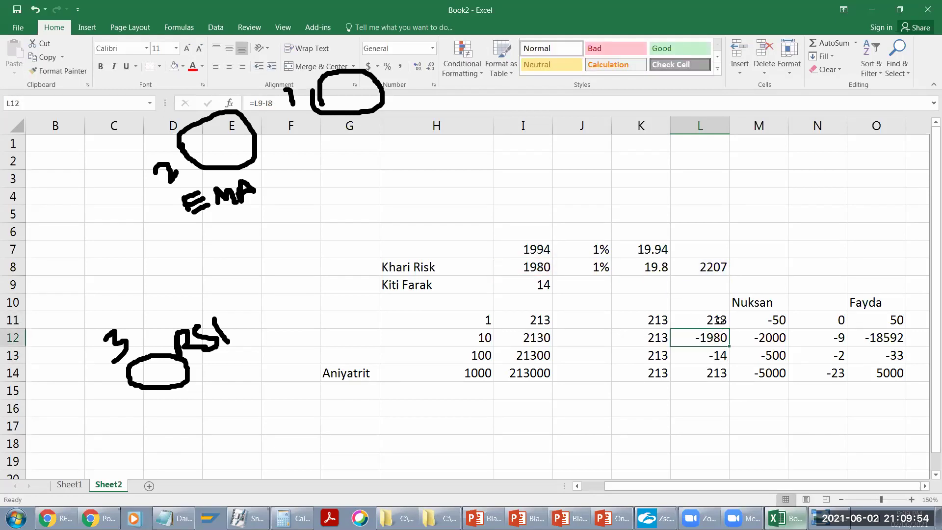
double_click(717, 337)
key(Return)
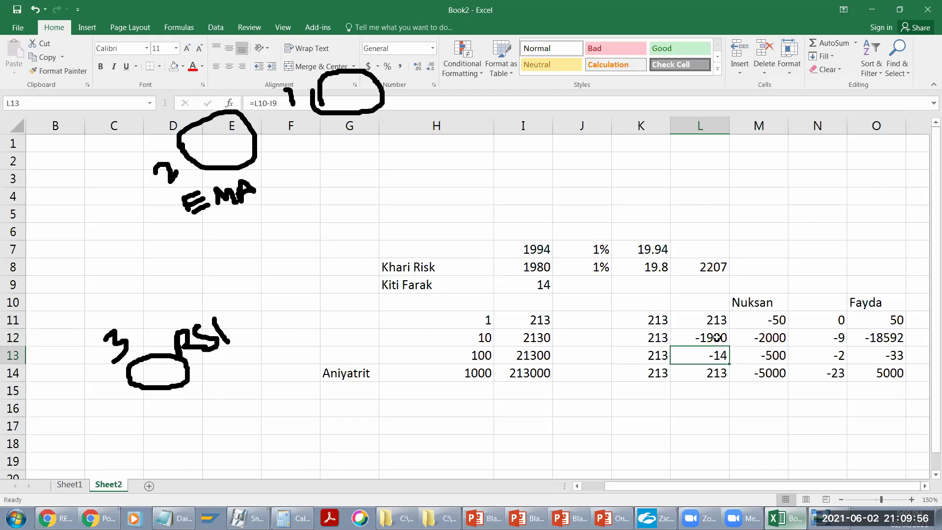
Step: Set L12 to =L11 and fill the formula down to L14
click(717, 324)
click(717, 333)
text(=)
click(716, 321)
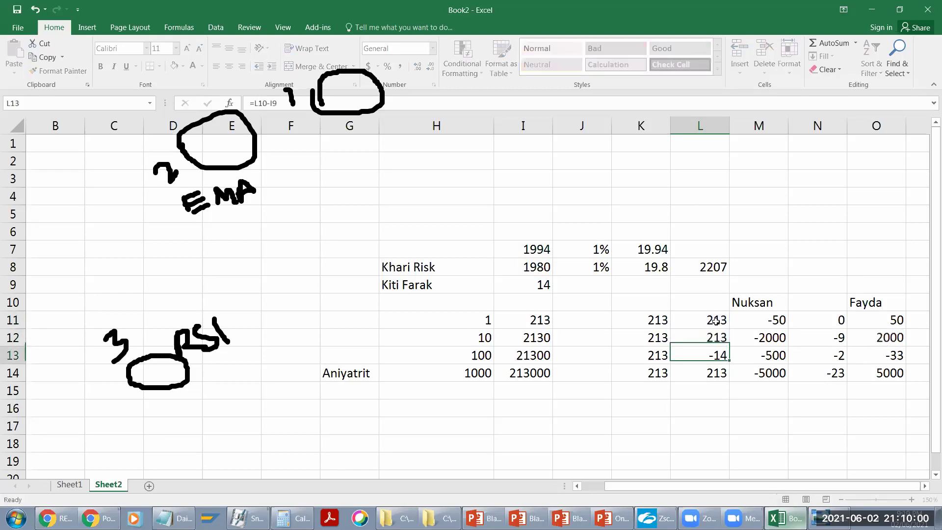
key(Return)
click(717, 338)
drag(729, 347, 730, 375)
click(723, 424)
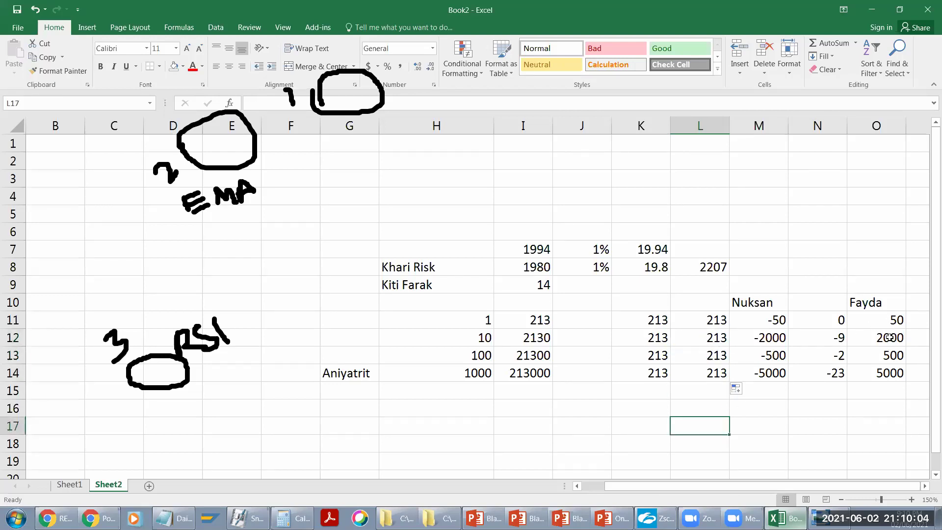
Step: Undo the formula edits in column L back to the fixed value 19 in L11 to L14
click(657, 319)
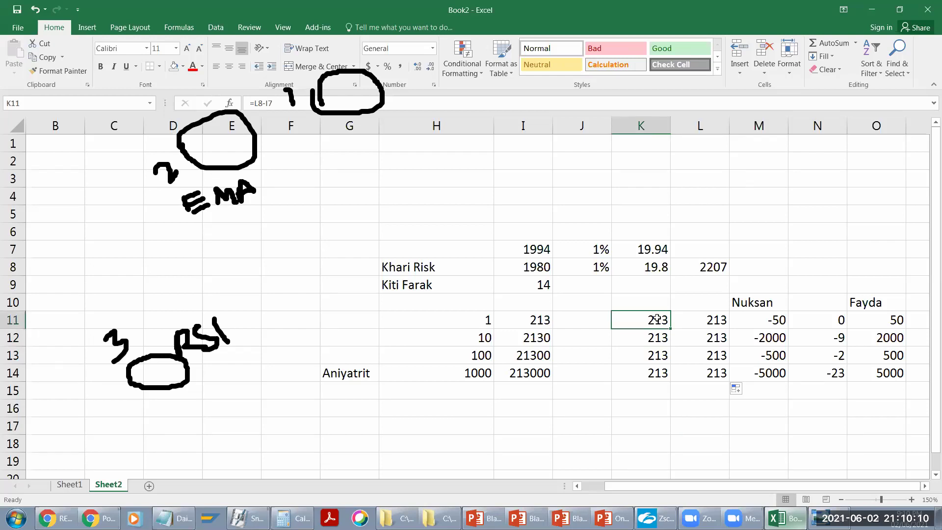
key(ctrl+z)
key(ctrl+z)
key(ctrl+z)
key(ctrl+z)
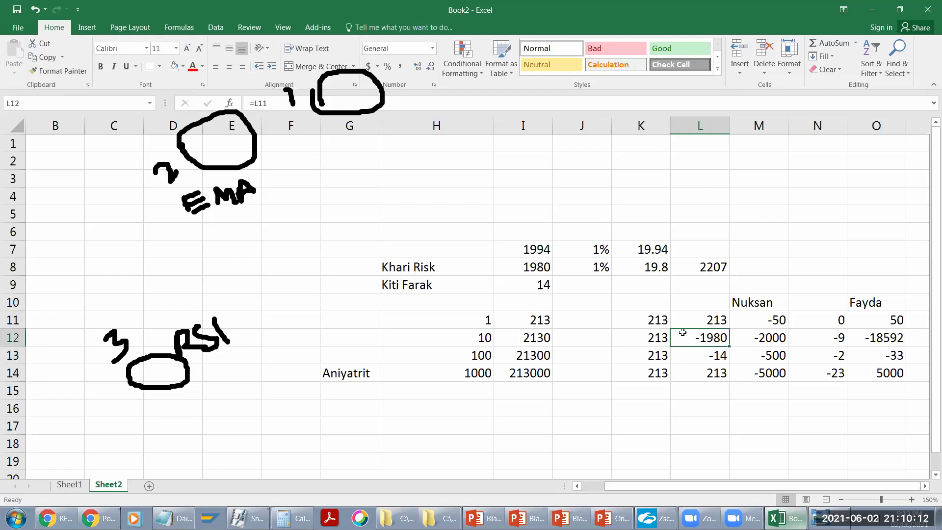
key(ctrl+z)
key(ctrl+z)
key(ctrl+z)
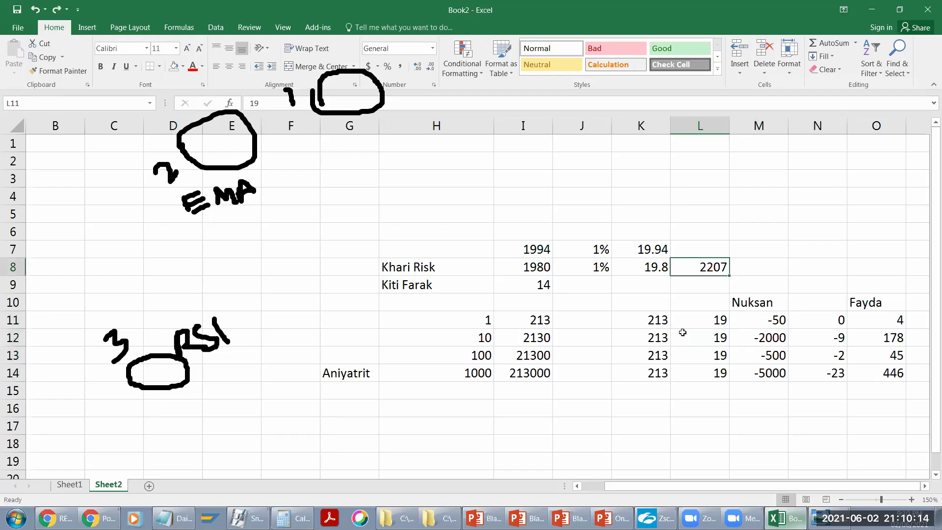
Step: Review the formulas in K11 and N11 and add the heading Qty in N10
click(654, 326)
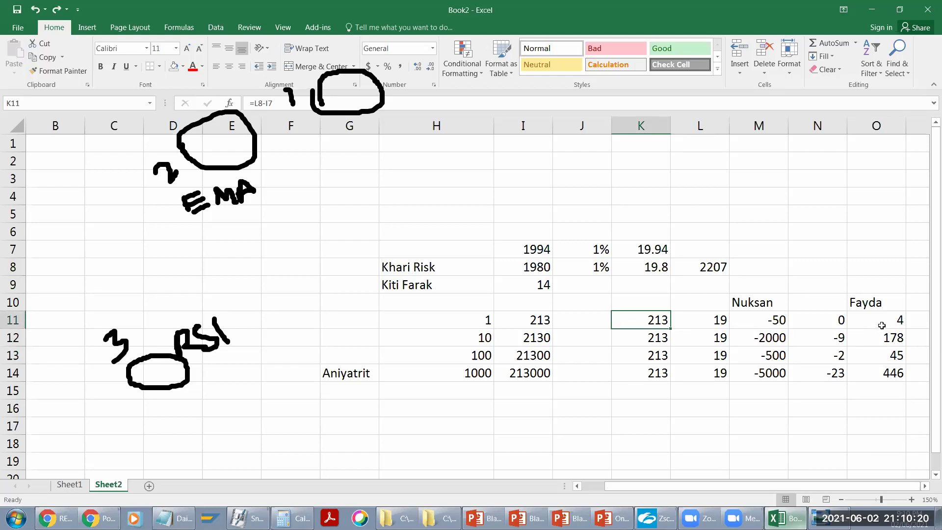
click(828, 323)
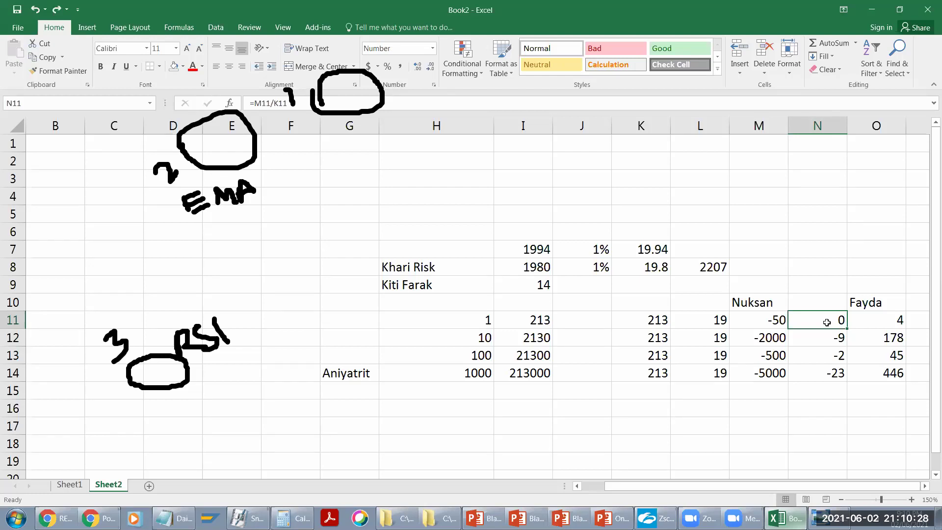
double_click(826, 322)
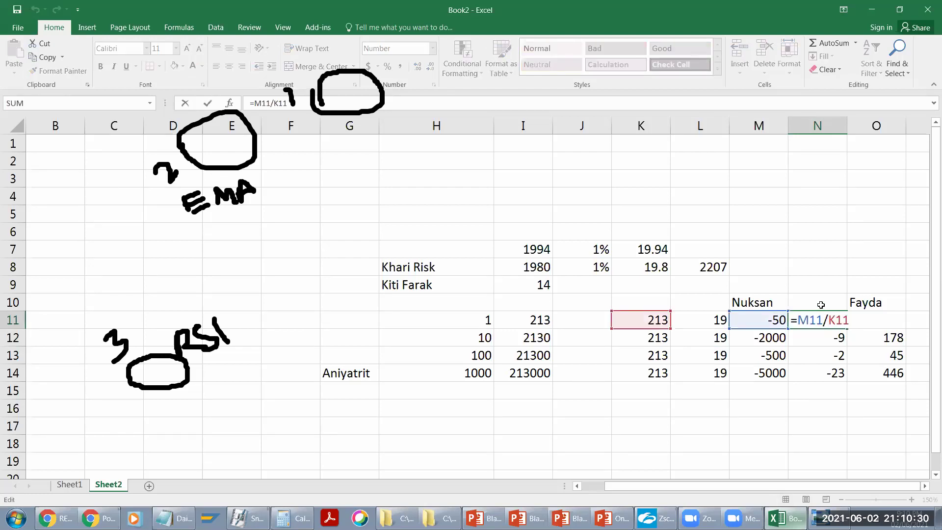
click(820, 304)
key(Escape)
click(821, 303)
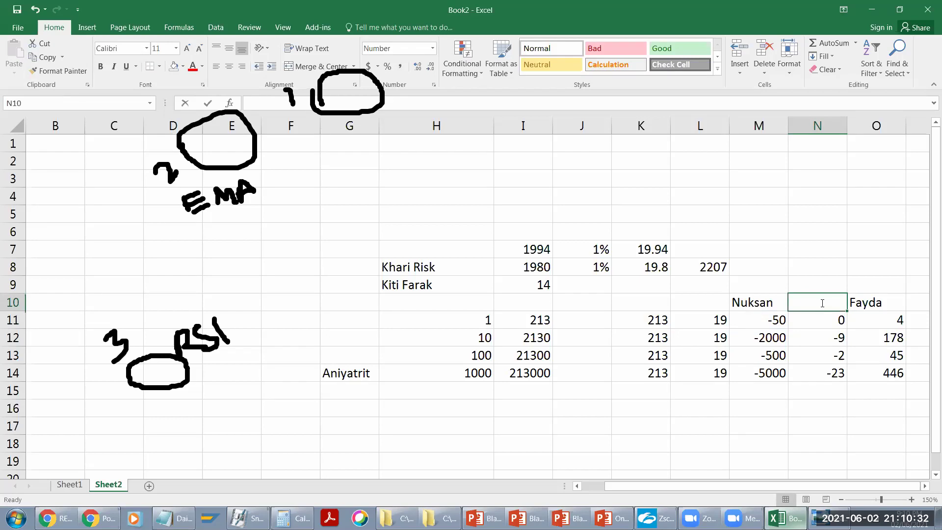
text(Qty)
key(Return)
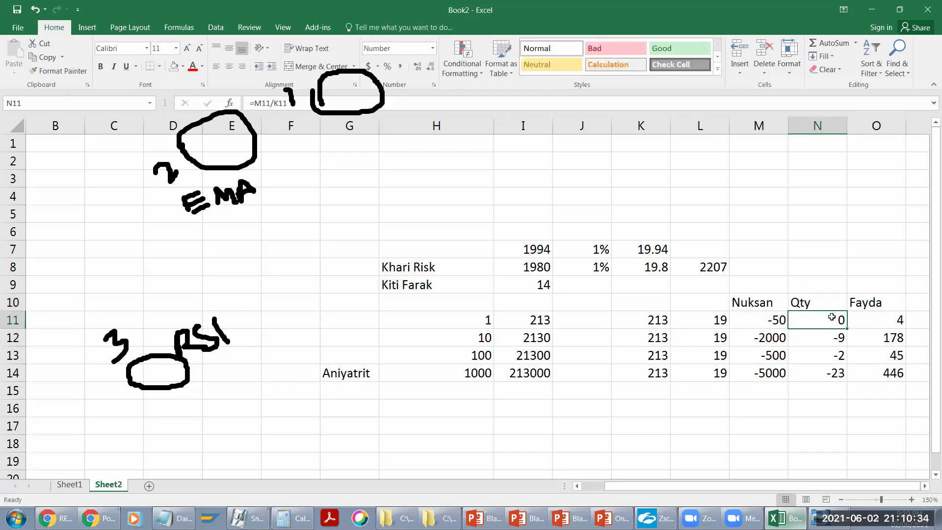
Step: Undo the Qty heading in N10 and set the price in L8 to 1960
click(715, 322)
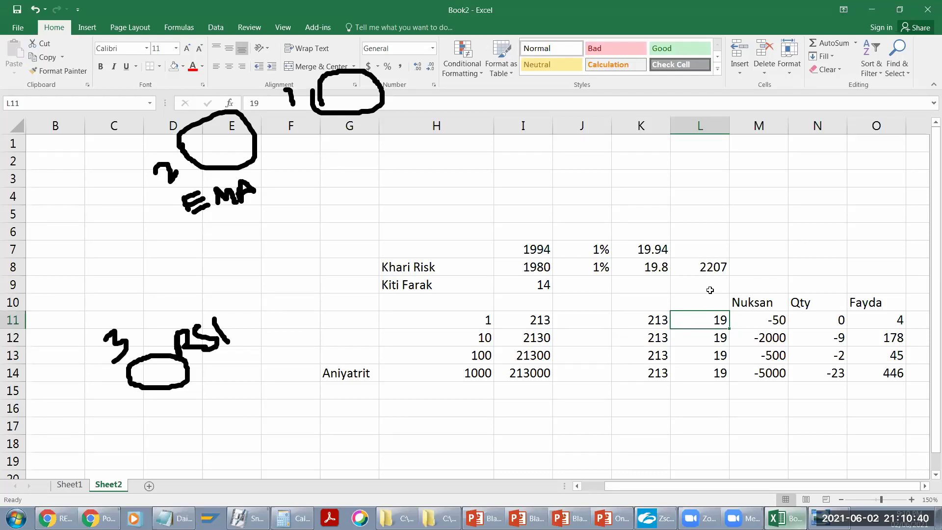
click(718, 261)
key(ctrl+z)
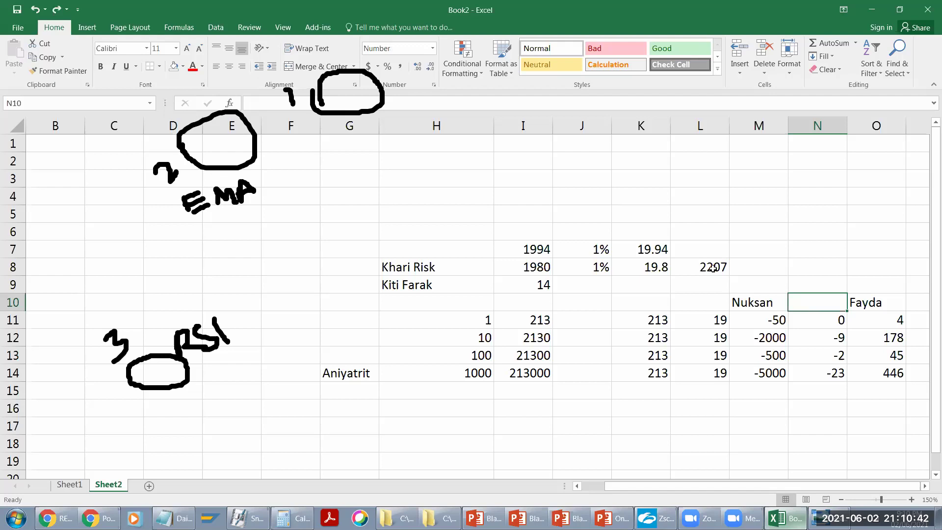
click(717, 268)
text(1960)
key(Return)
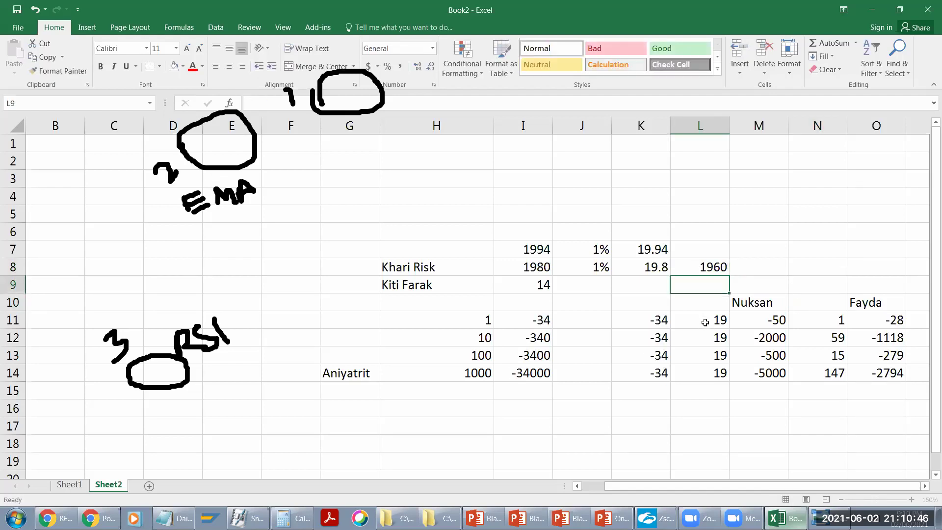
click(704, 323)
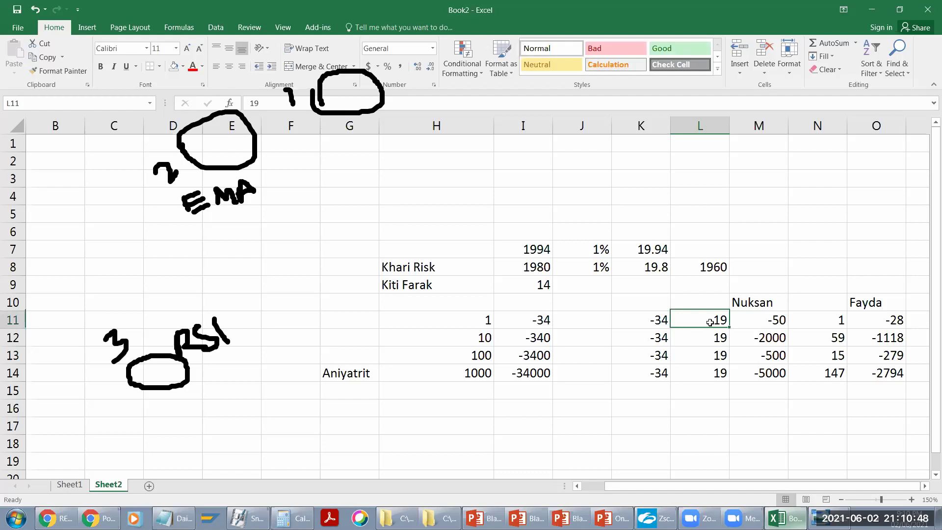
text(=)
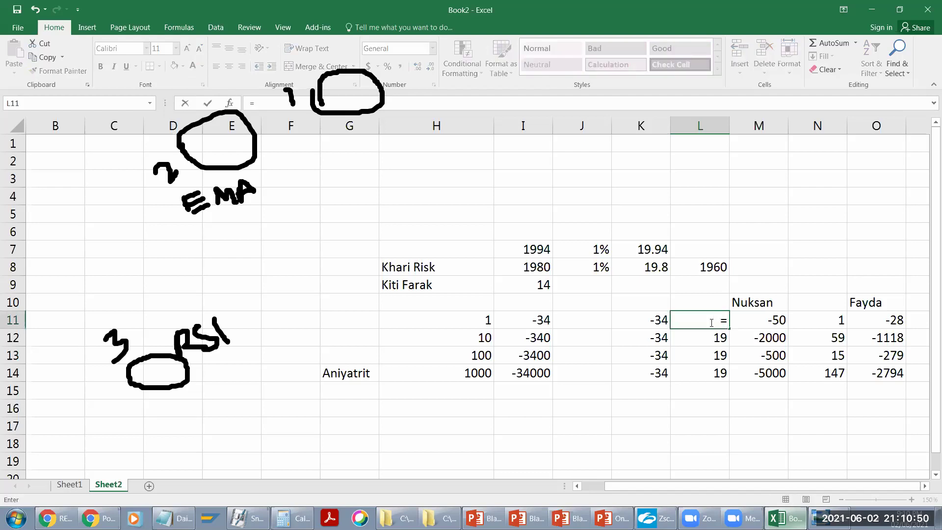
key(Escape)
Step: Enter the price 2207 in M8
click(766, 263)
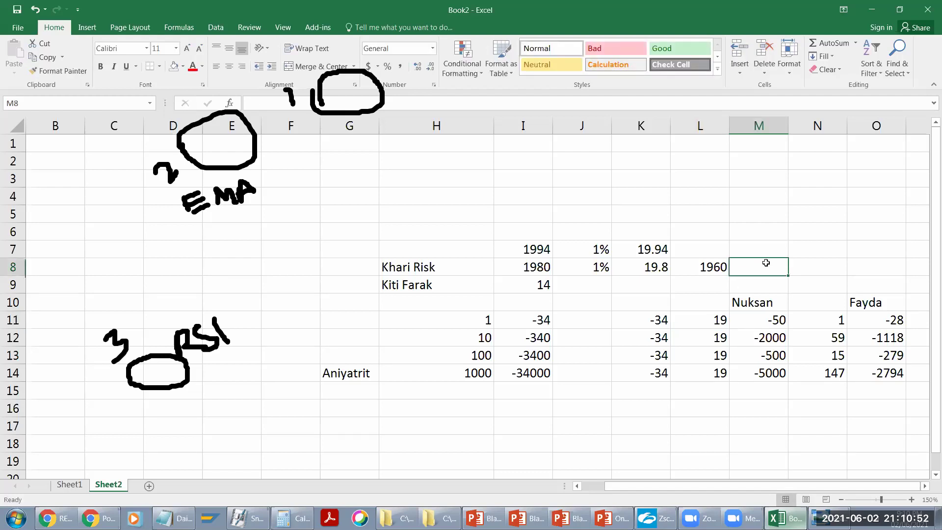
text(1)
key(BackSpace)
text(220)
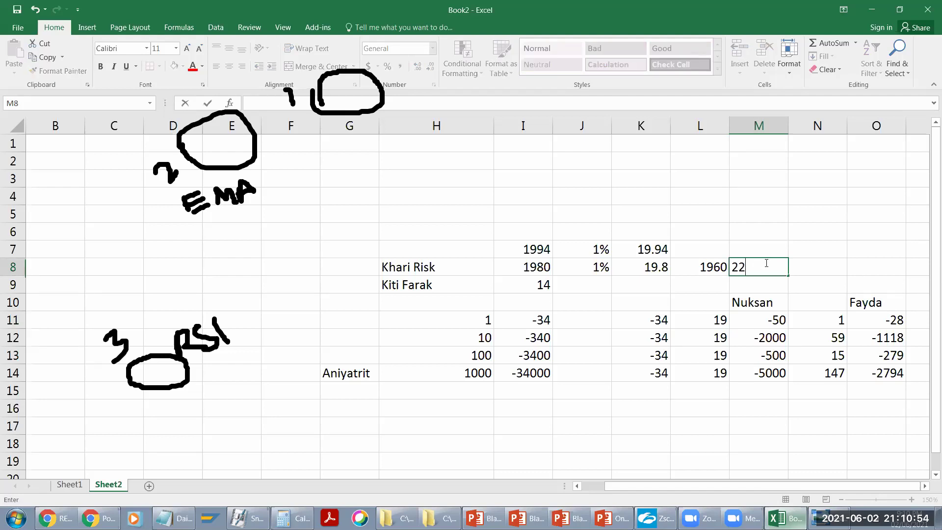
key(Return)
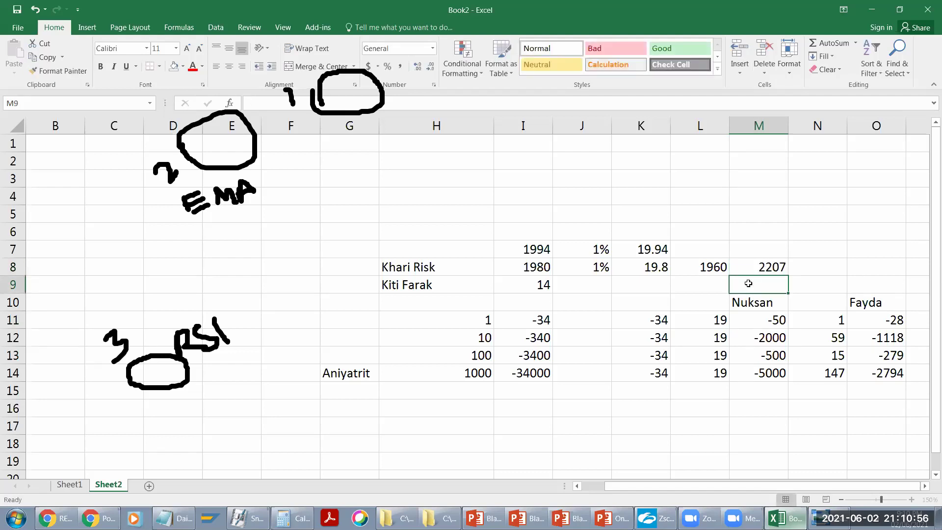
Step: Set L11 to the formula =M8-I7
click(708, 319)
text(=)
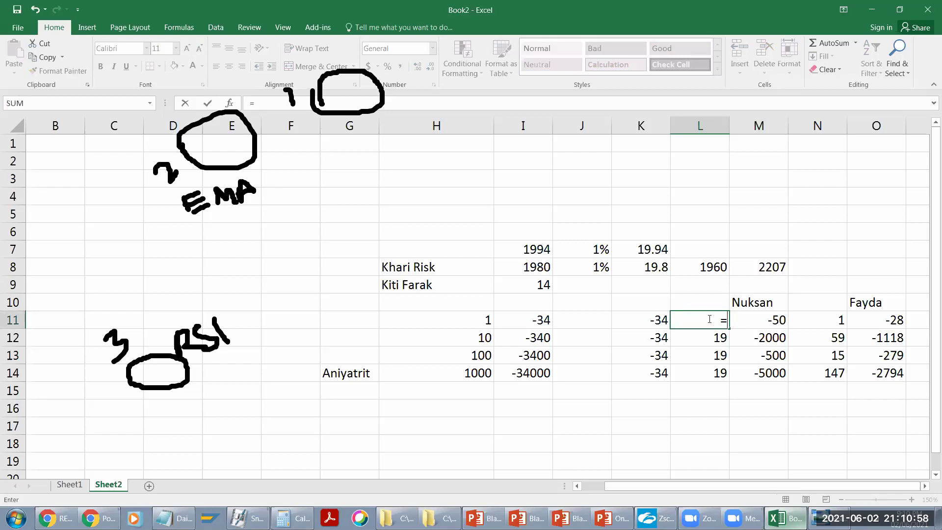
click(758, 273)
text(-)
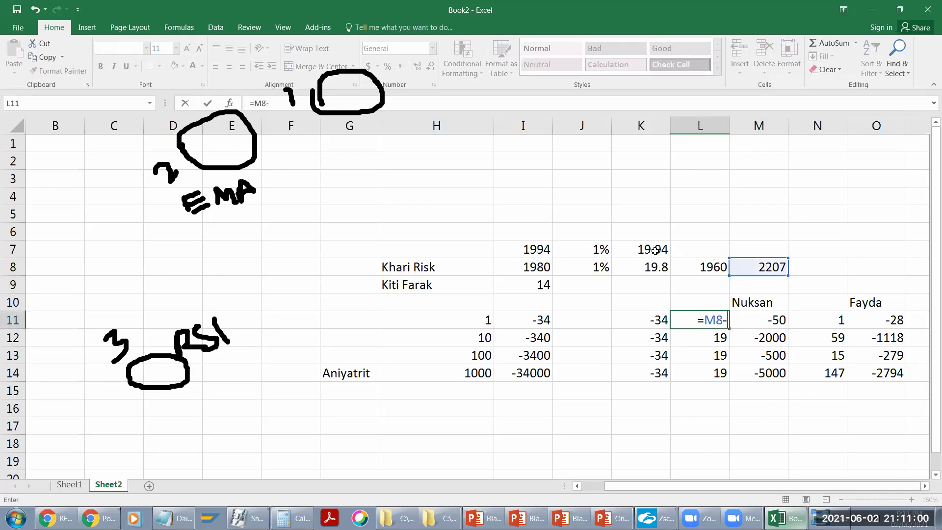
click(529, 251)
key(Return)
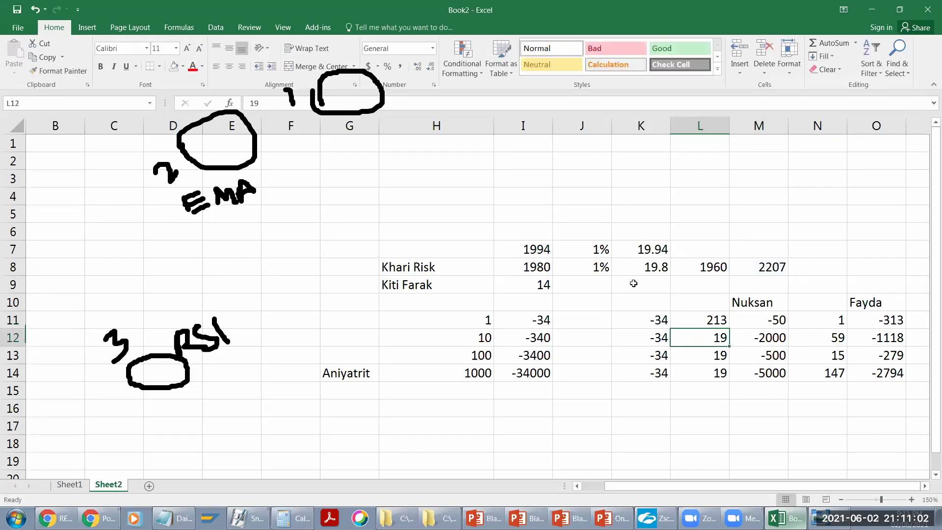
Step: Remove the minus sign from the Fayda formula in O11 to make it =N11*L11, and fill it down to O14
click(707, 319)
double_click(878, 319)
click(891, 320)
key(BackSpace)
key(Return)
click(902, 323)
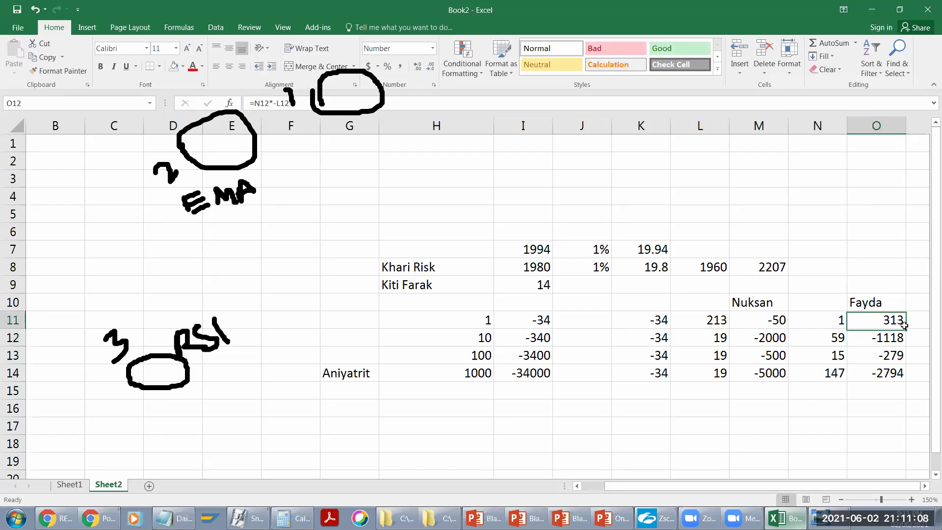
drag(904, 325, 910, 388)
Step: Link L12 to =L11 and L13 to =L12, and fill the formula down to L14
click(717, 327)
click(722, 337)
text(=)
click(713, 320)
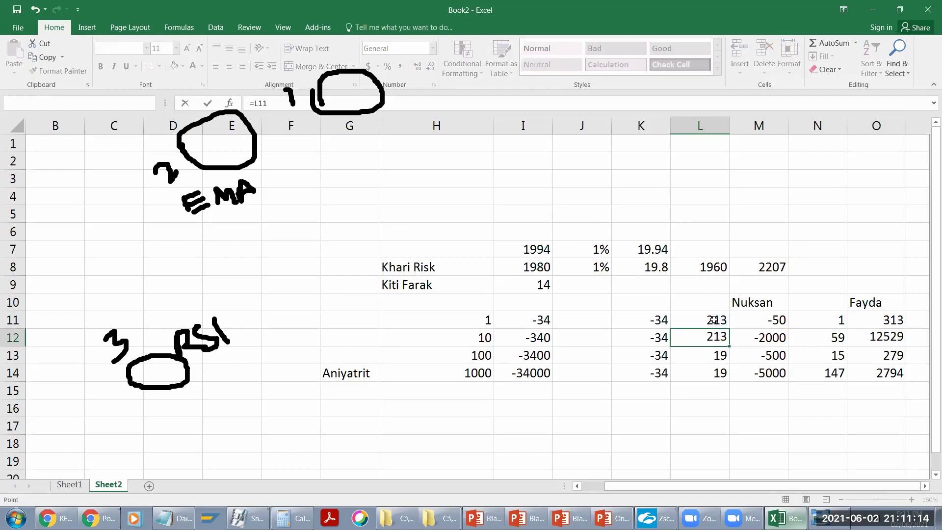
key(Return)
text(=)
click(715, 337)
key(Return)
click(716, 354)
drag(729, 364, 718, 374)
click(762, 425)
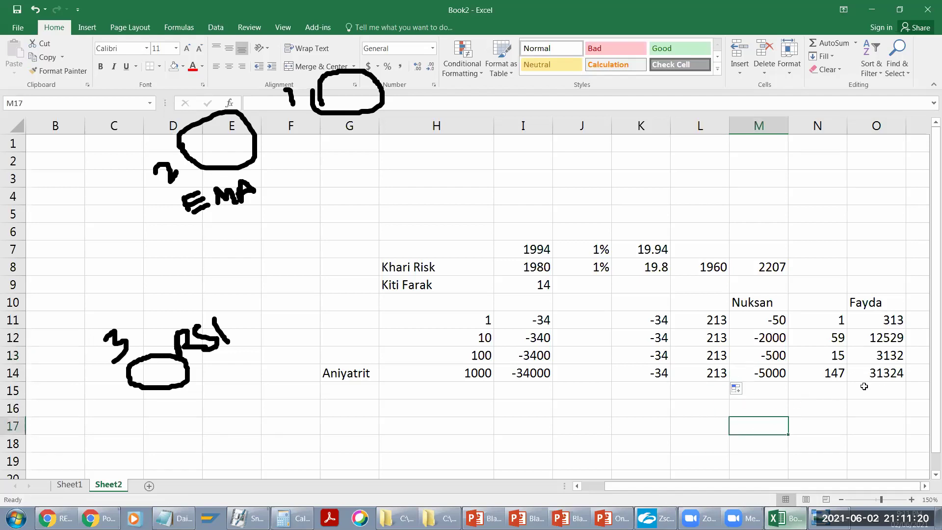
Step: Compare the Nuksan value in M14 with the Fayda value in O14
click(883, 374)
click(771, 376)
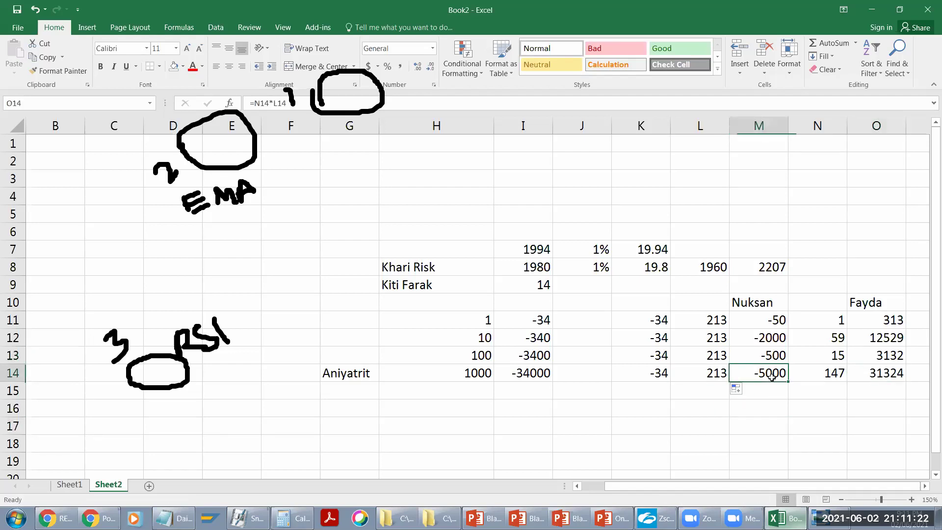
click(878, 381)
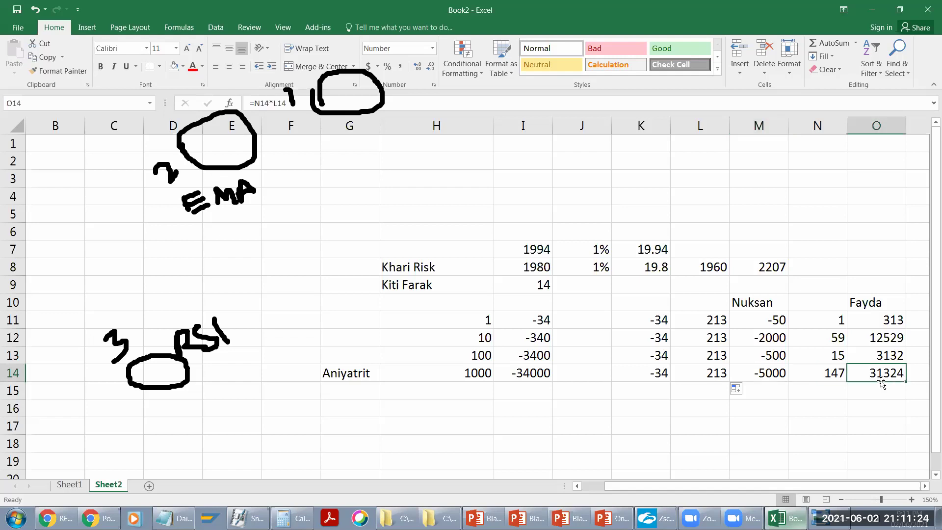
click(17, 9)
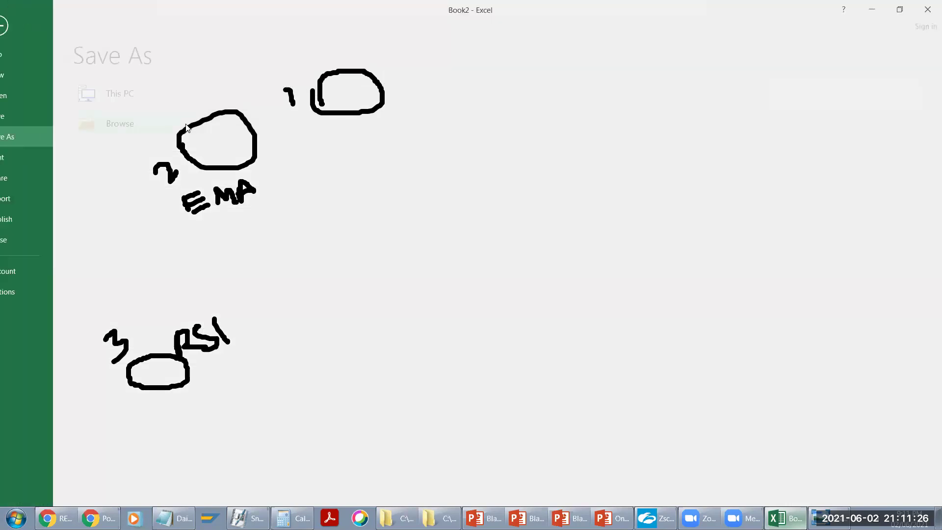
click(21, 25)
click(17, 9)
click(21, 28)
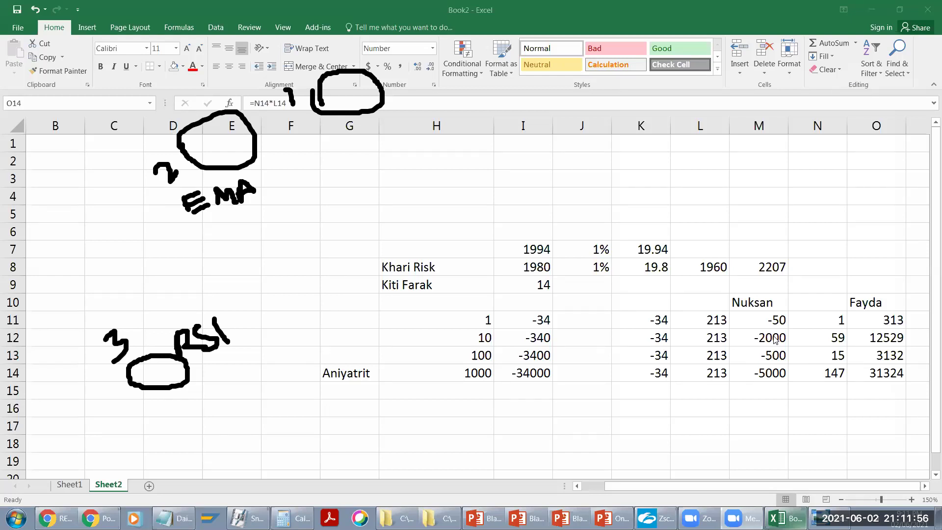
Step: Switch to the RELIANCE chart in the browser
key(alt+Tab)
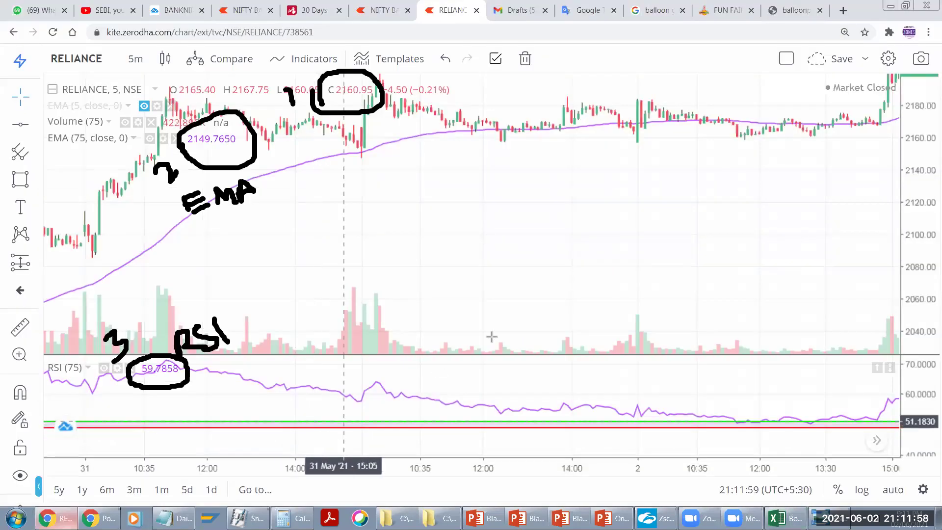
Step: Widen the long position on the RELIANCE chart and move its entry to about 2049.78 at the 28 May 10:05 candle
scroll(667, 283, left, 10)
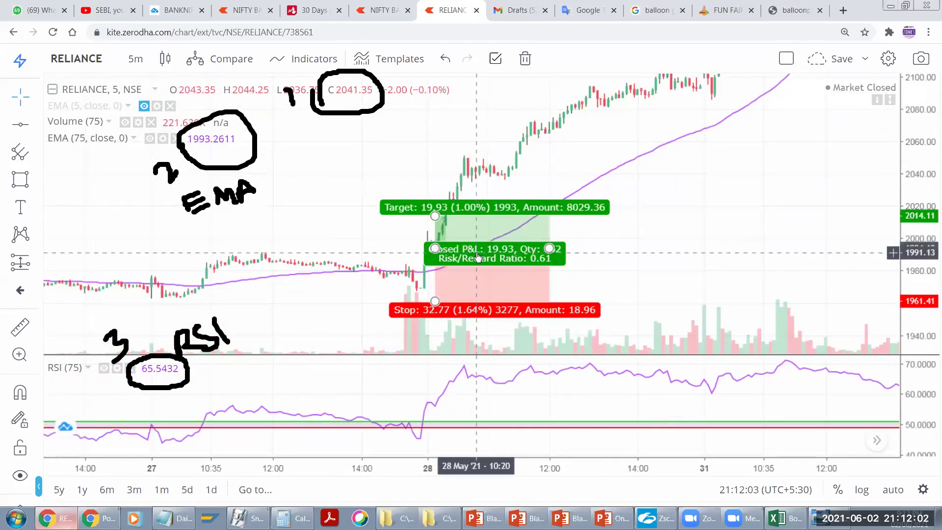
click(481, 258)
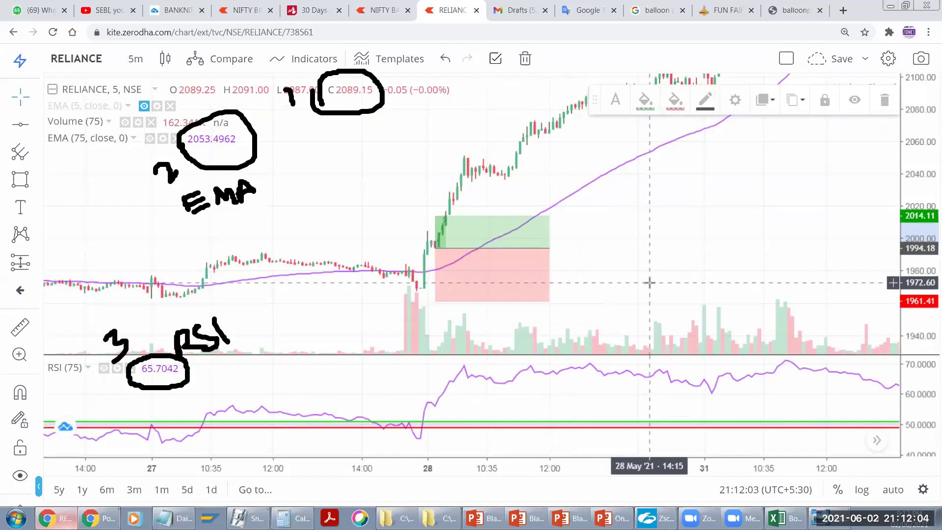
drag(549, 248, 677, 248)
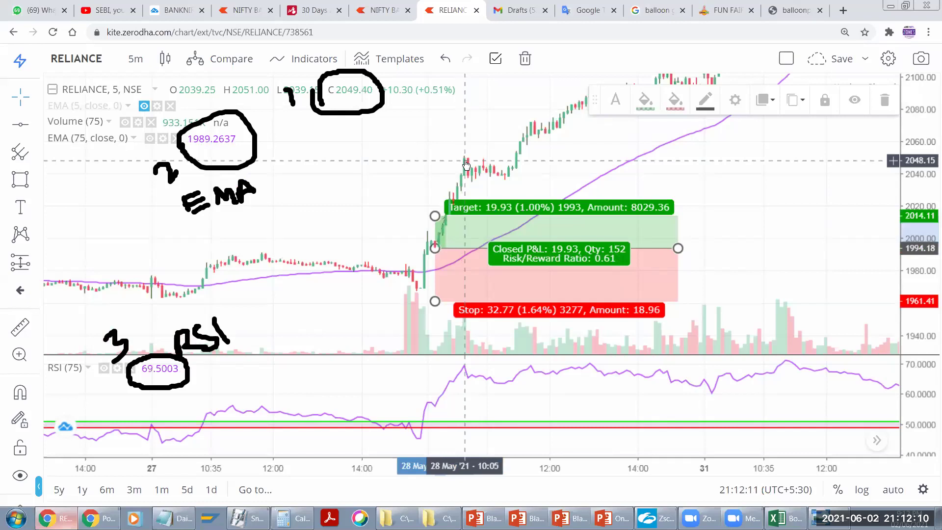
drag(449, 243, 476, 159)
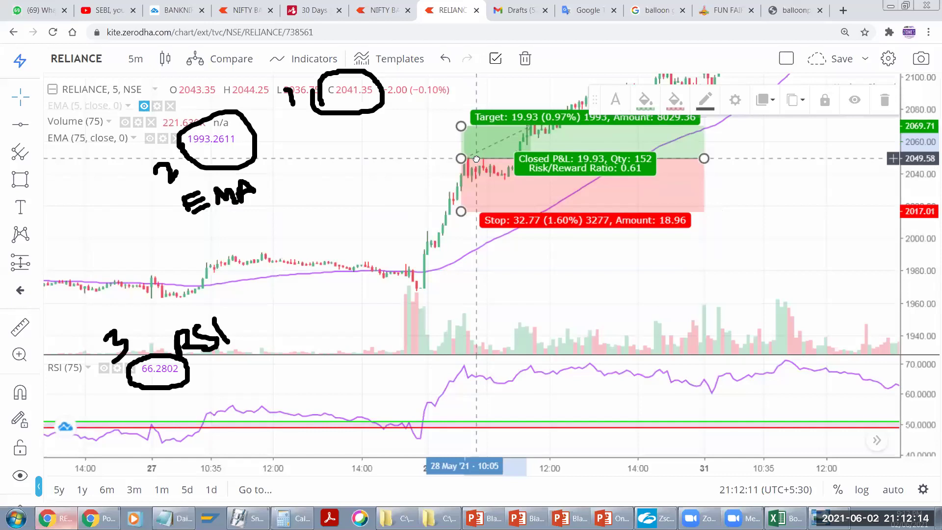
Step: Lower the long position's stop to about 1967.62 and raise its target to about 2070.44
drag(461, 211, 464, 255)
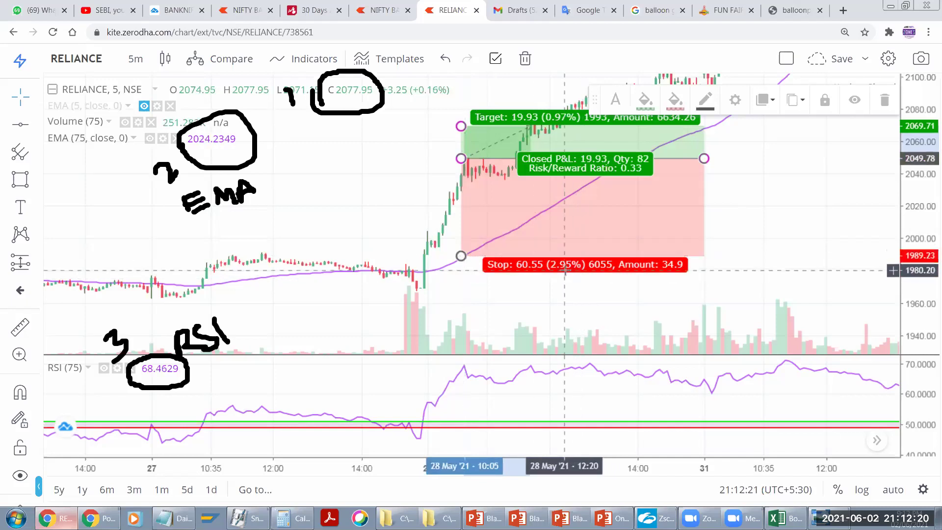
drag(524, 288, 507, 257)
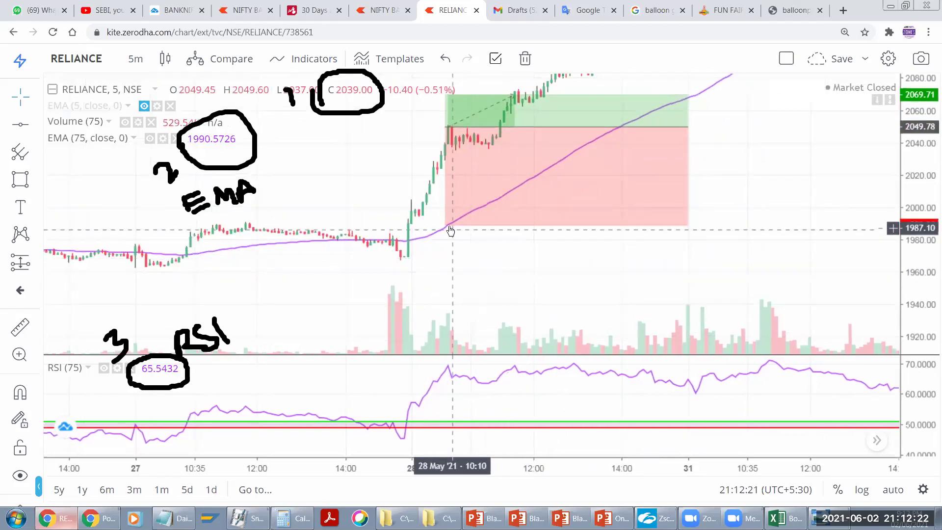
drag(448, 226, 448, 259)
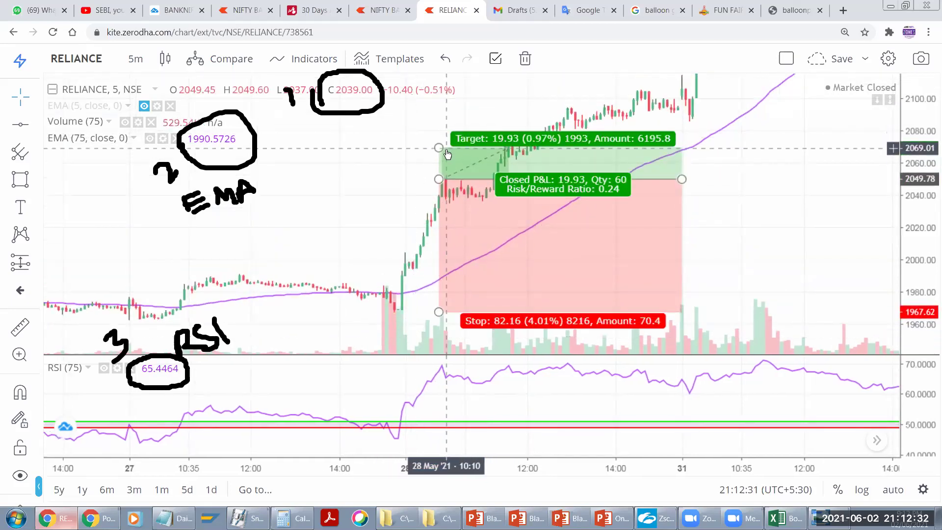
drag(439, 148, 440, 145)
drag(682, 206, 686, 186)
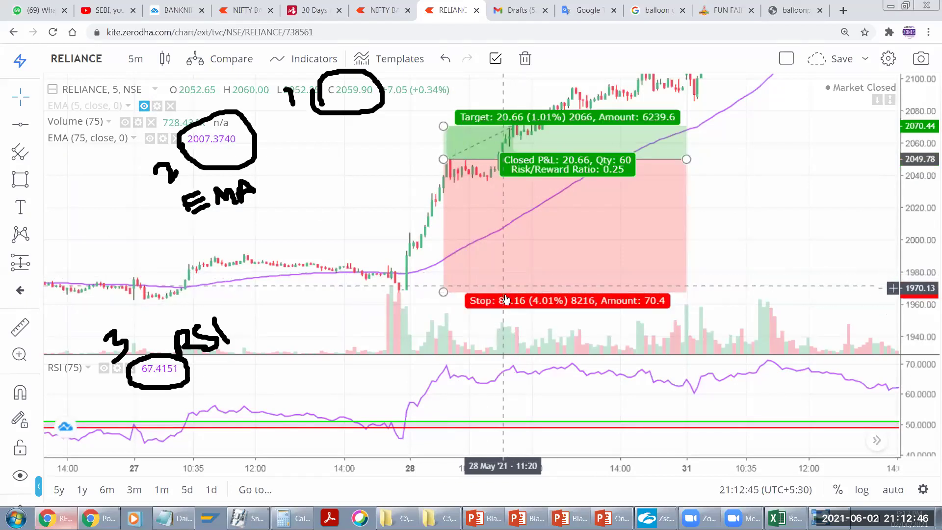
Step: Switch to the Excel sheet and set the entry price in I7 to 2050, based on the chart's entry level
click(783, 517)
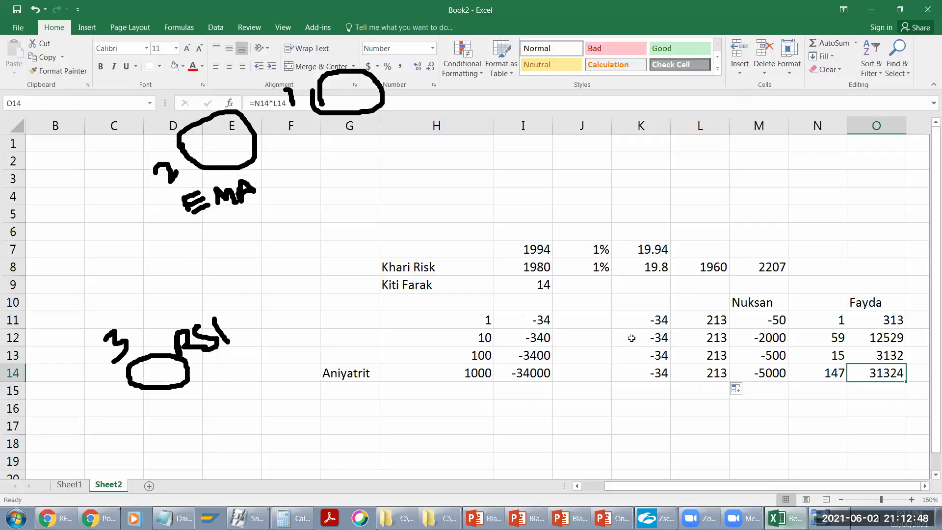
click(656, 322)
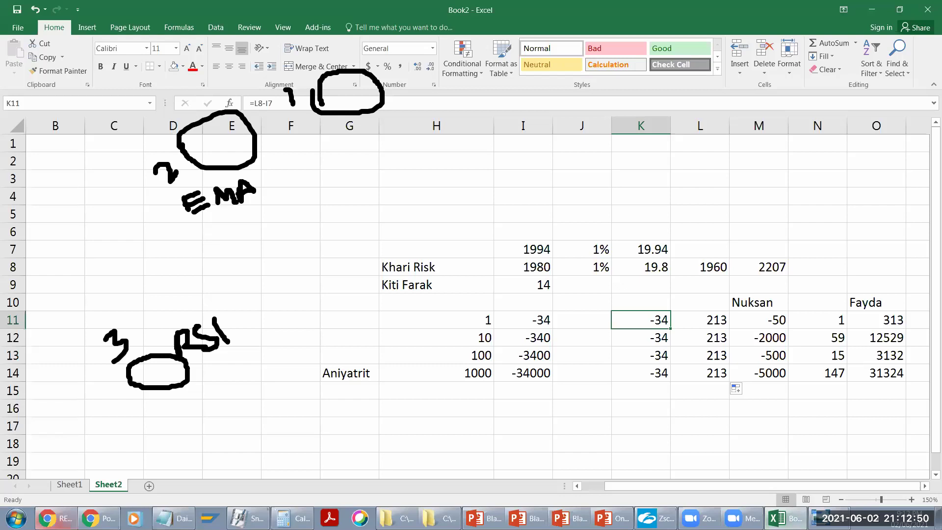
click(53, 518)
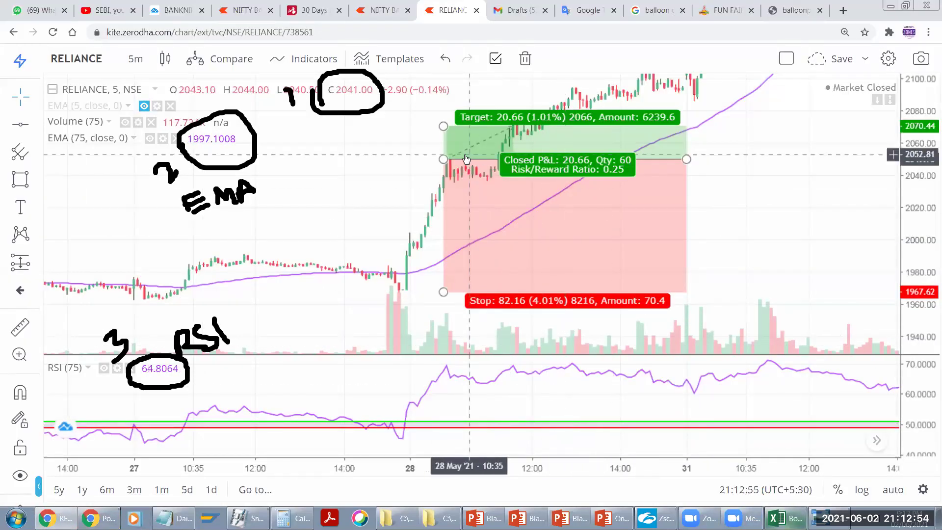
click(784, 518)
click(532, 247)
text(2)
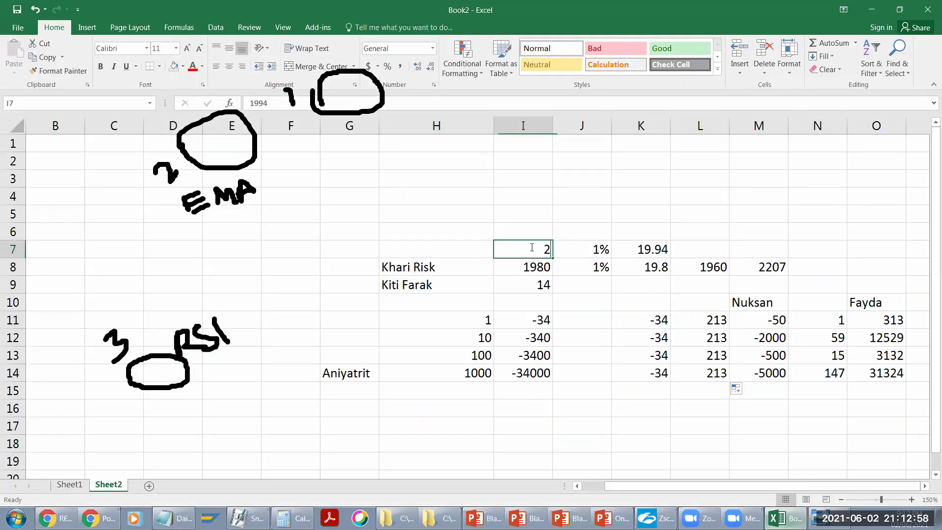
text(050)
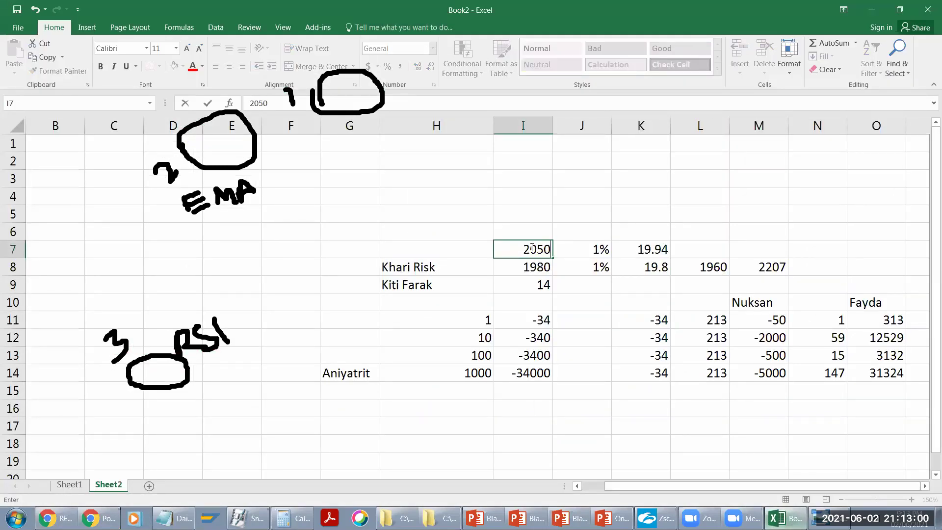
key(Return)
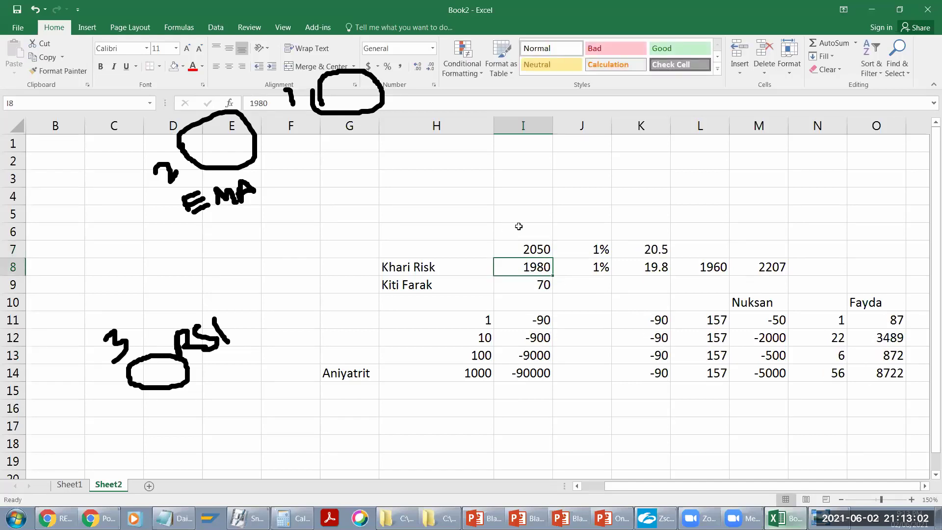
Step: Recheck the entry level on the chart and set the entry price in I7 of the Excel sheet to 2049
click(57, 518)
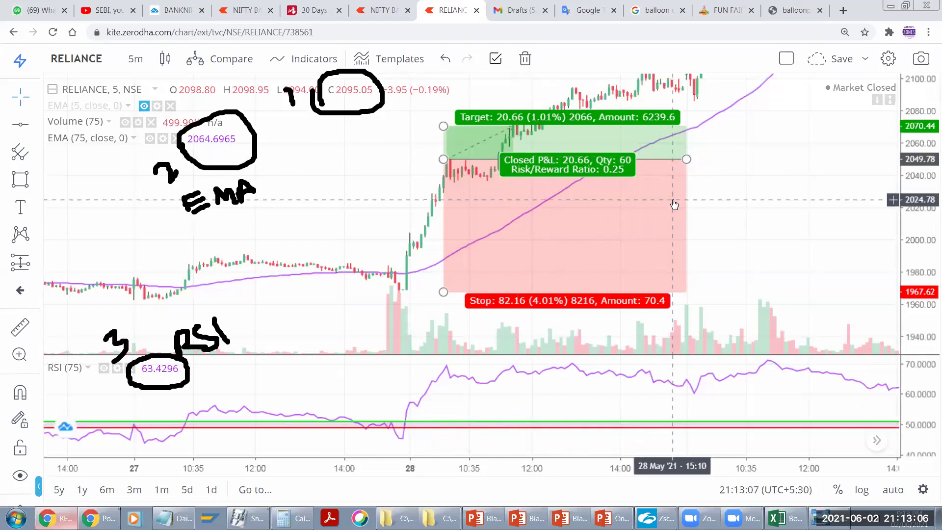
click(784, 518)
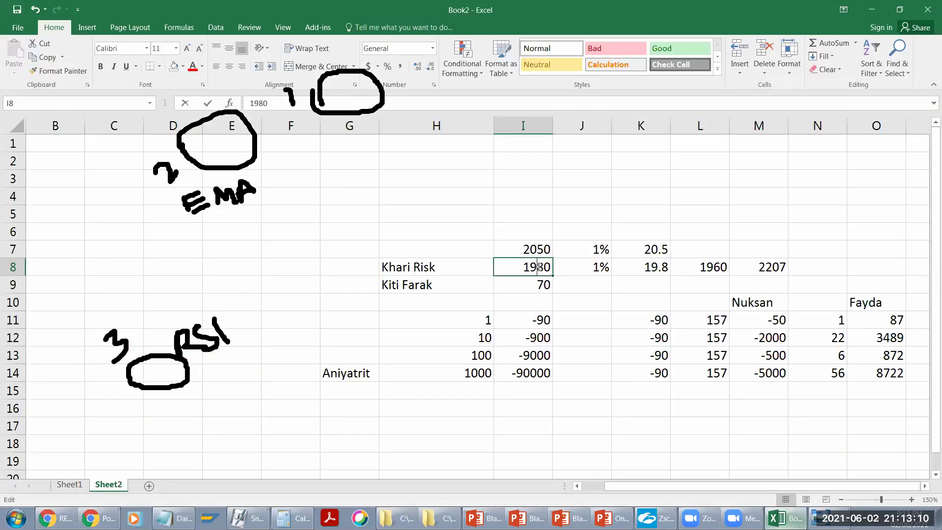
double_click(538, 267)
click(539, 249)
double_click(537, 249)
drag(537, 249, 552, 250)
text(49)
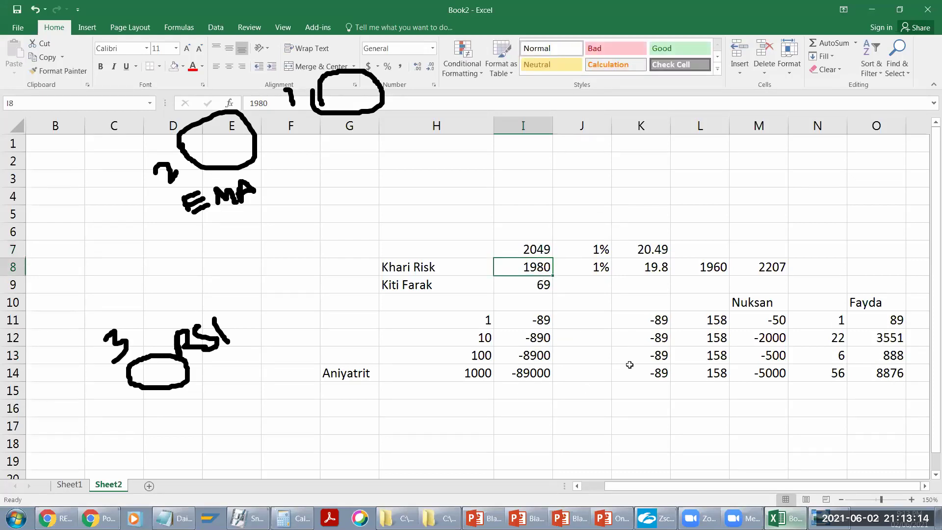
Step: Check the stop level on the RELIANCE chart and set the stop price in L8 of the Excel sheet to 1967
click(101, 518)
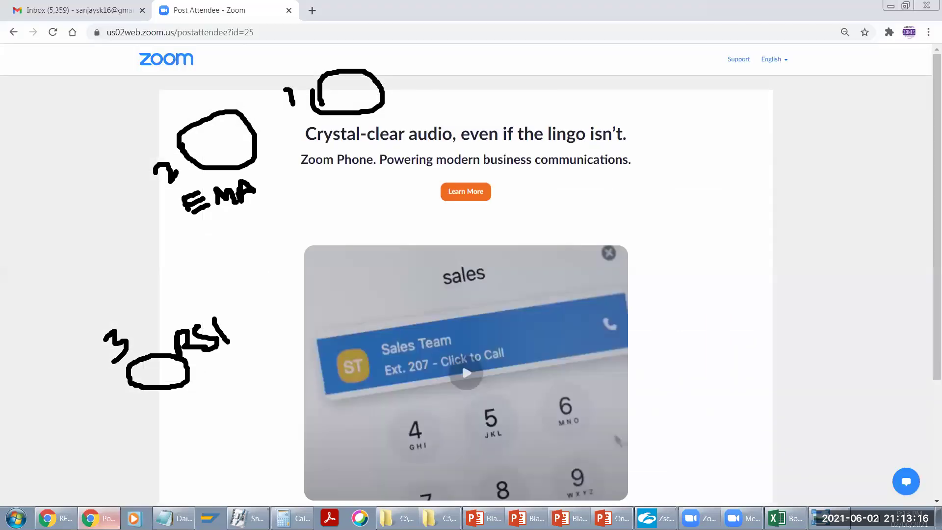
click(58, 518)
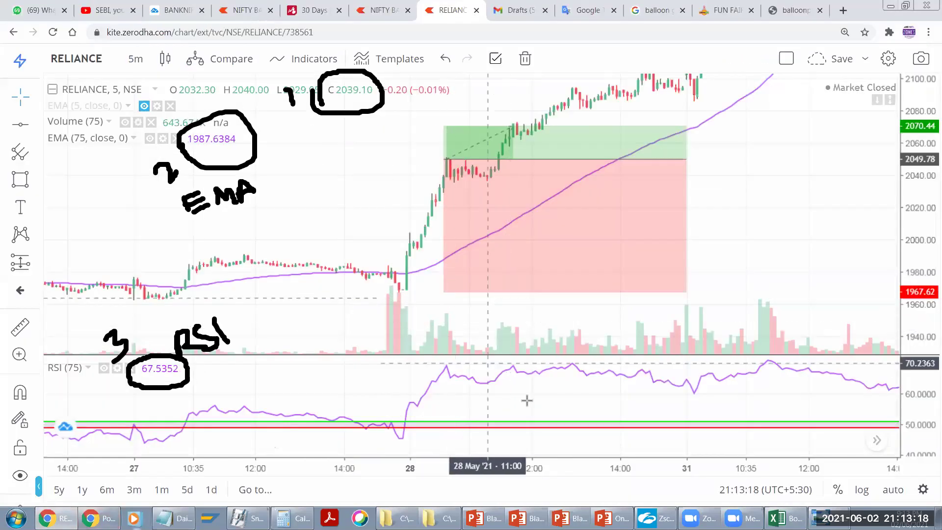
key(alt+Tab)
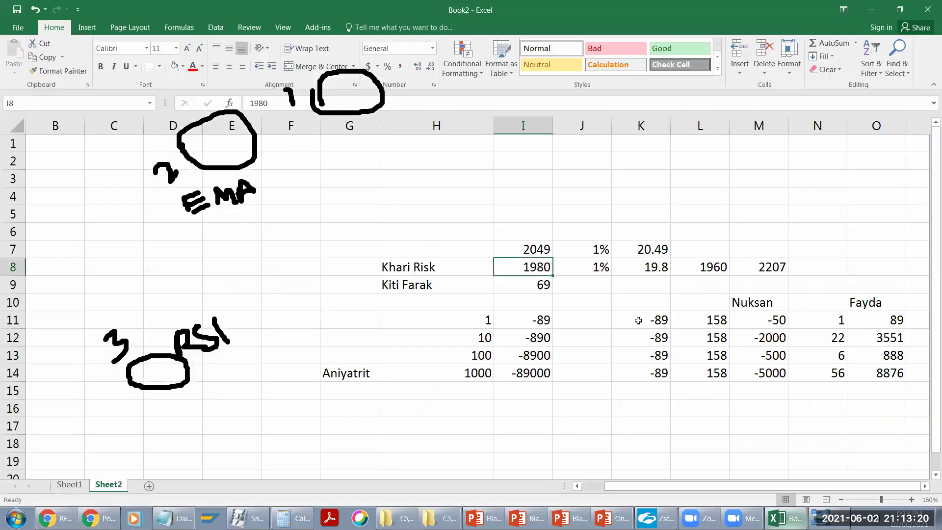
click(706, 272)
double_click(723, 269)
double_click(723, 270)
text(1967)
key(Return)
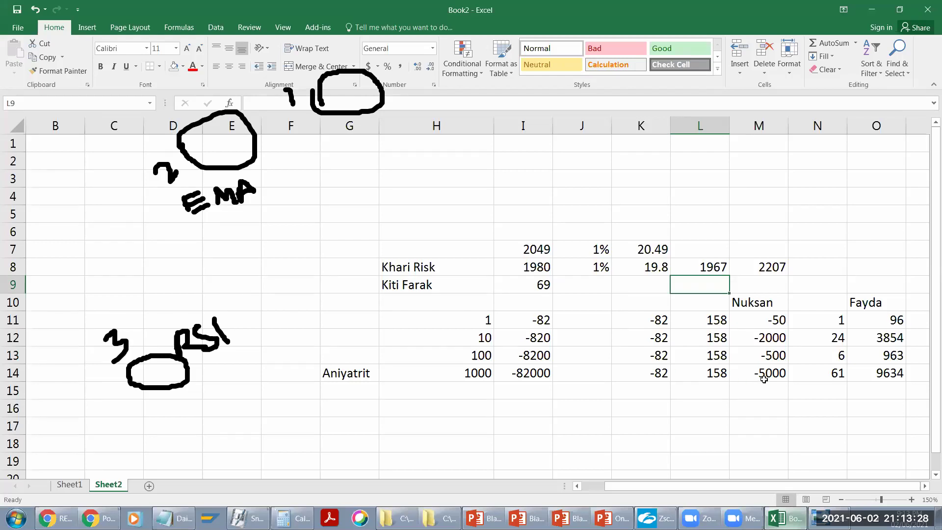
Step: Compare the quantity in N14 with the chart's long position, and check that position's account size and risk settings
click(836, 374)
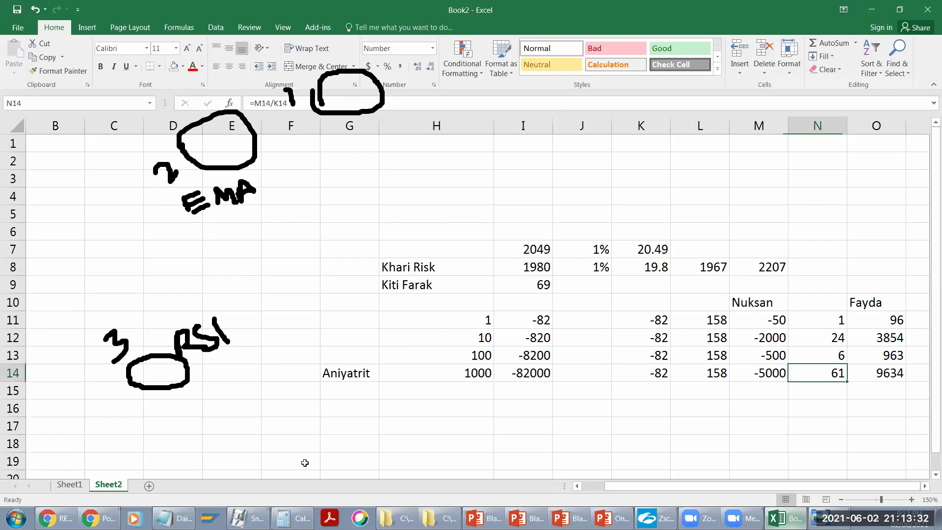
click(58, 518)
right_click(547, 276)
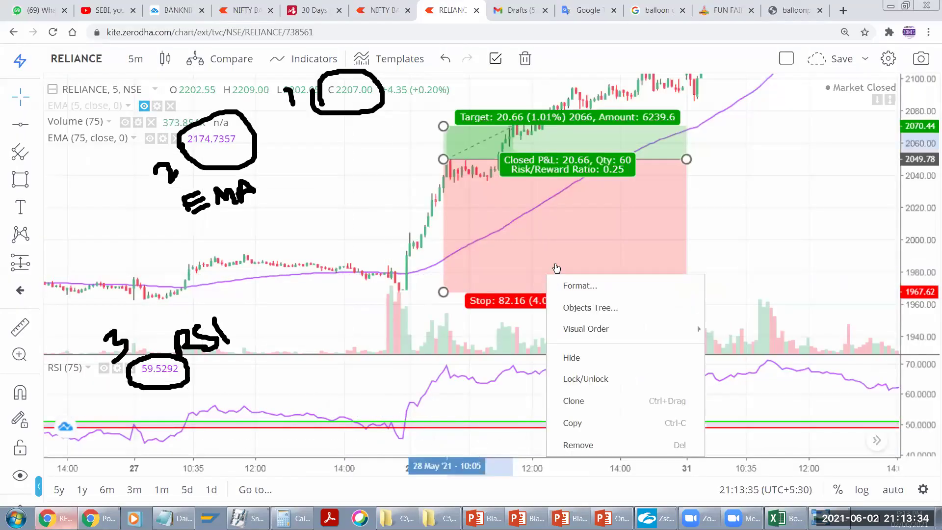
click(580, 285)
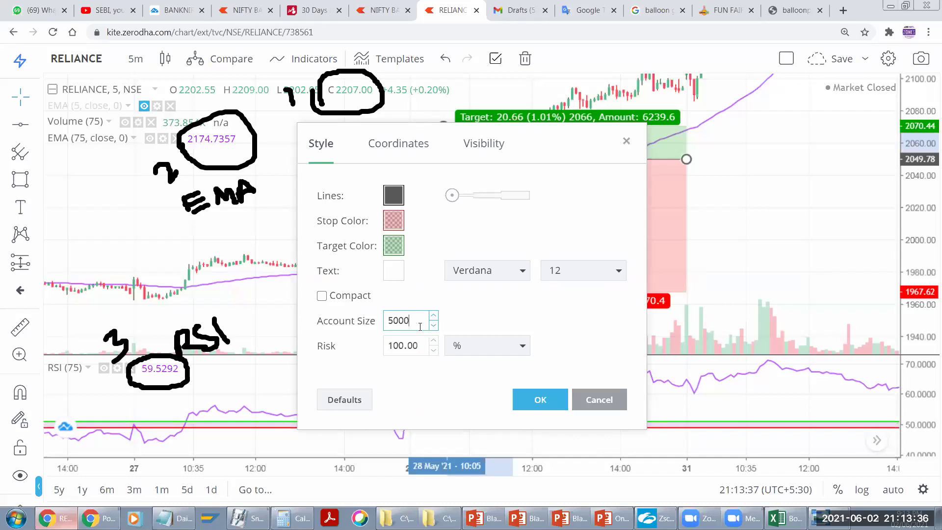
click(551, 399)
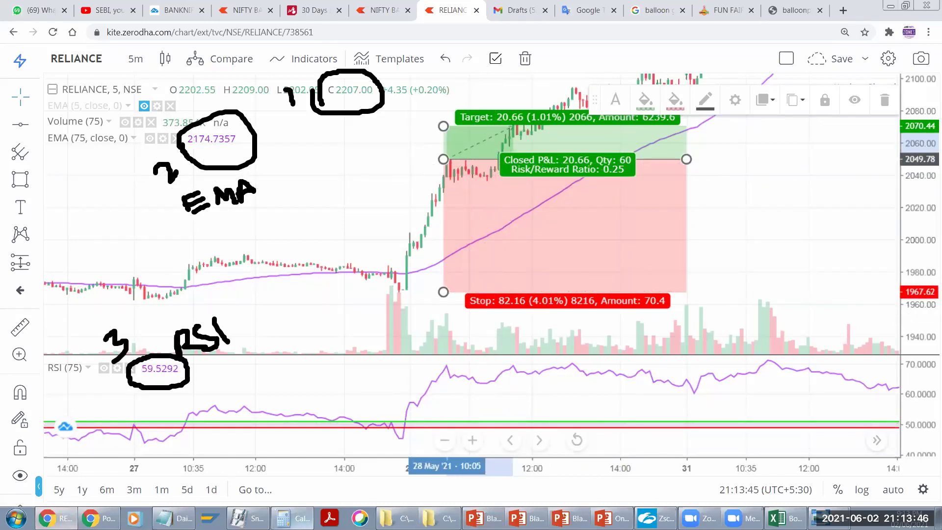
Step: Open Calculator and multiply the stop distance of 82 by the quantity of 60
click(292, 518)
click(373, 234)
click(373, 274)
click(422, 252)
click(397, 254)
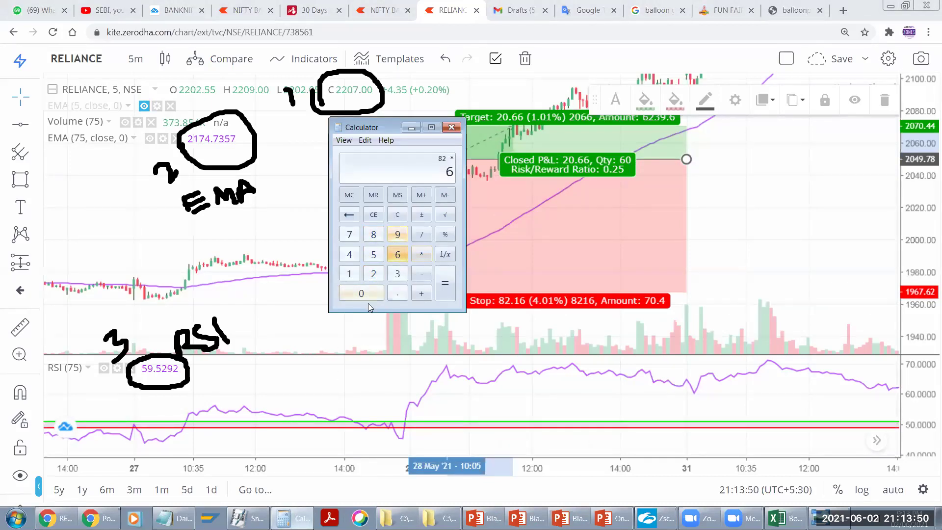
click(369, 295)
click(444, 284)
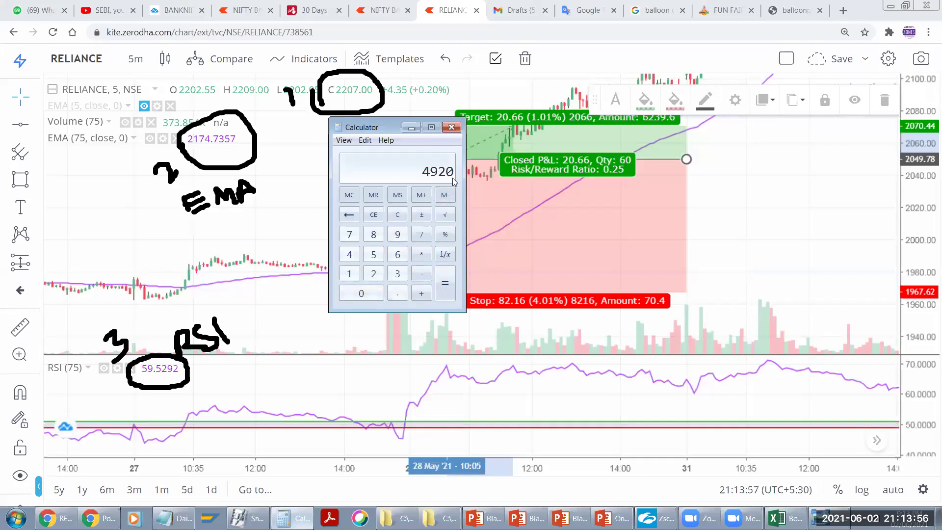
Step: Return to the RELIANCE chart and tighten the long position's stop to about 2042.49, just below the entry
mouse_move(711, 200)
mouse_down()
mouse_move(726, 214)
mouse_move(719, 236)
mouse_move(697, 235)
mouse_up()
click(418, 191)
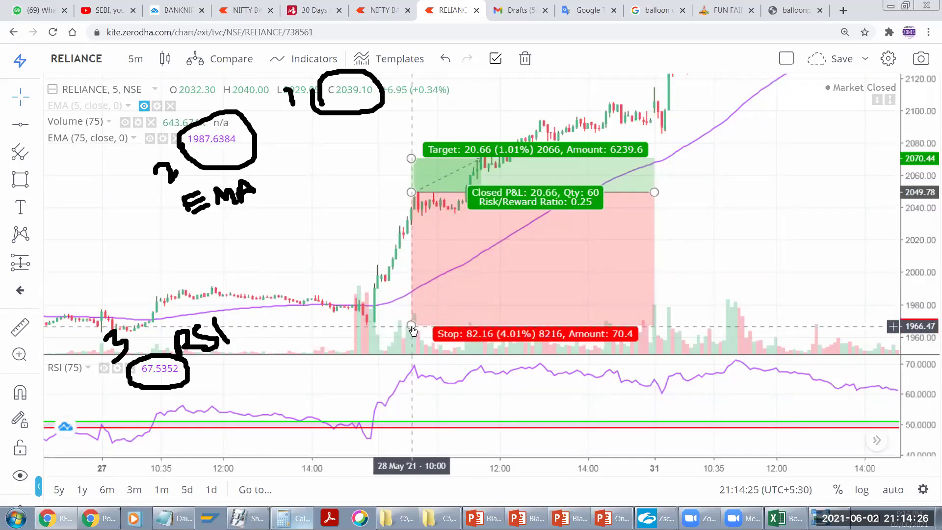
drag(411, 329, 412, 202)
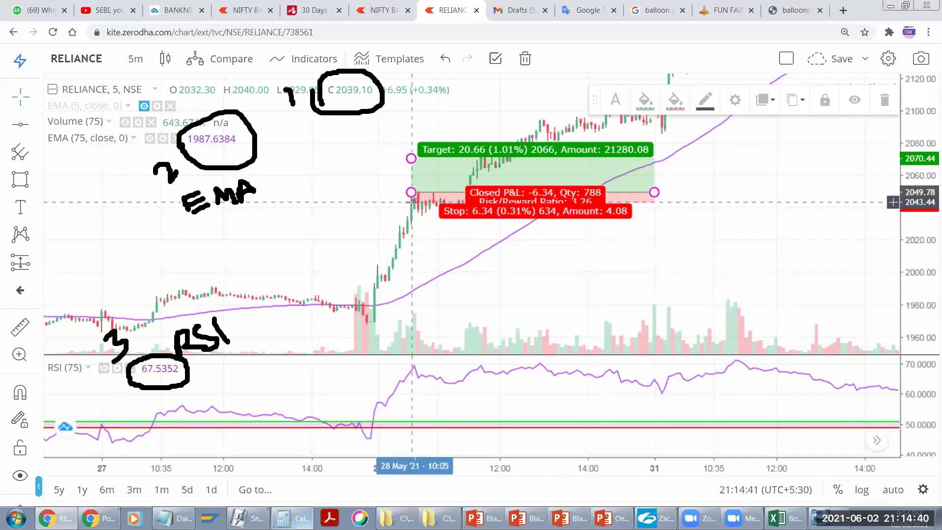
drag(412, 202, 412, 203)
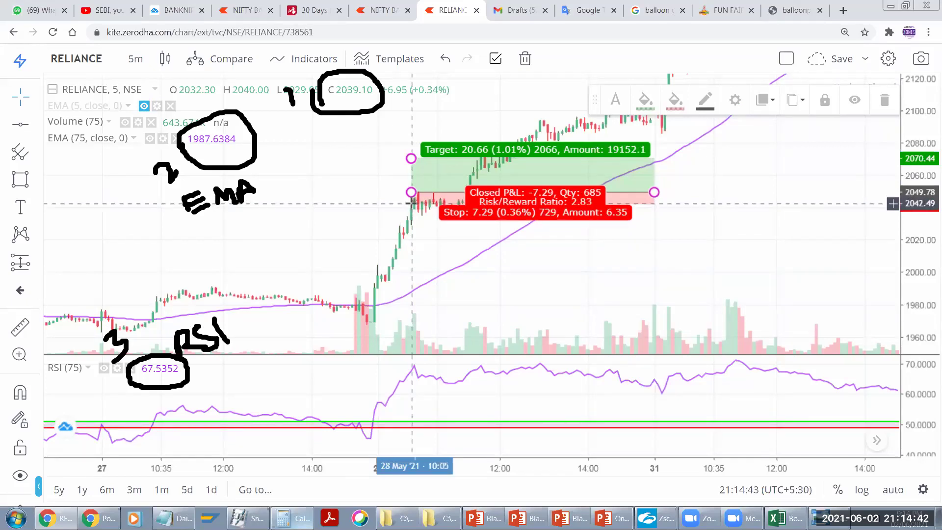
Step: Move the long position up along the rally, first to an entry of about 2069.27 and finally to about 2089.63
drag(532, 295, 601, 303)
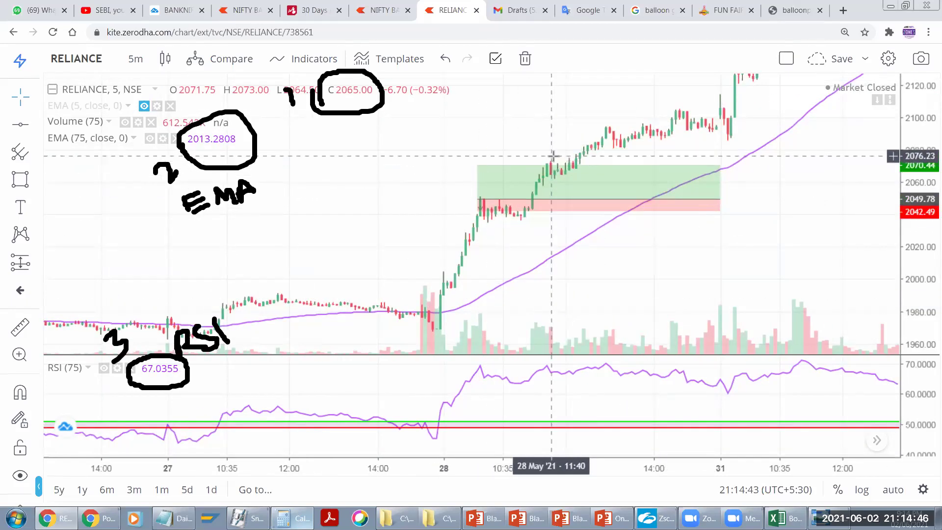
drag(522, 196, 586, 169)
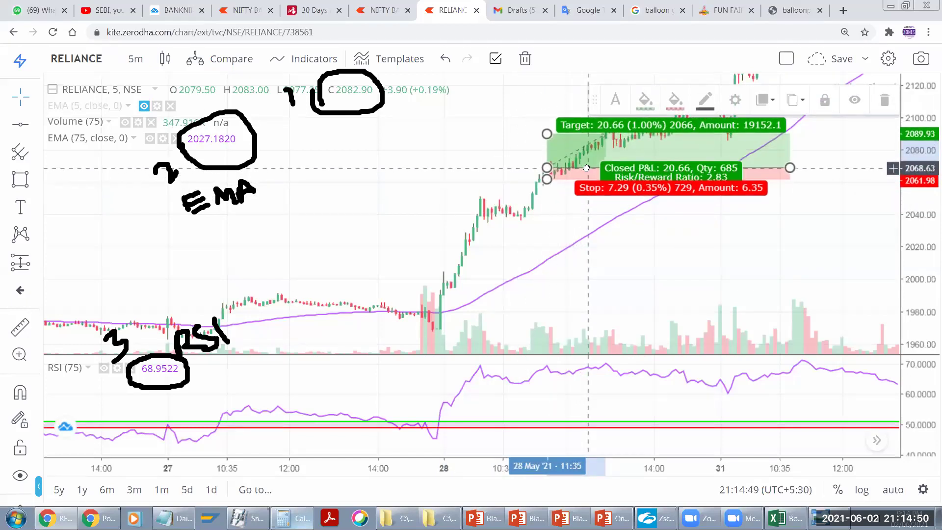
scroll(677, 280, right, 3)
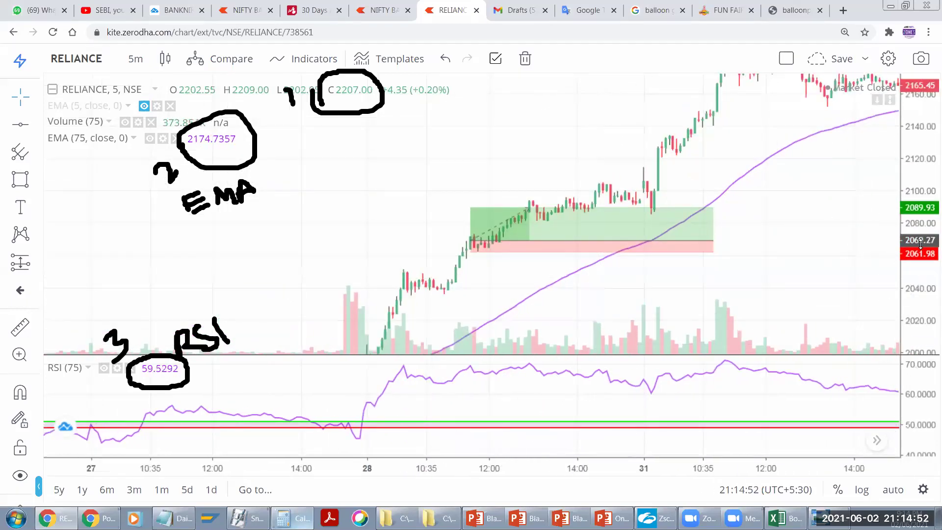
drag(569, 319, 437, 322)
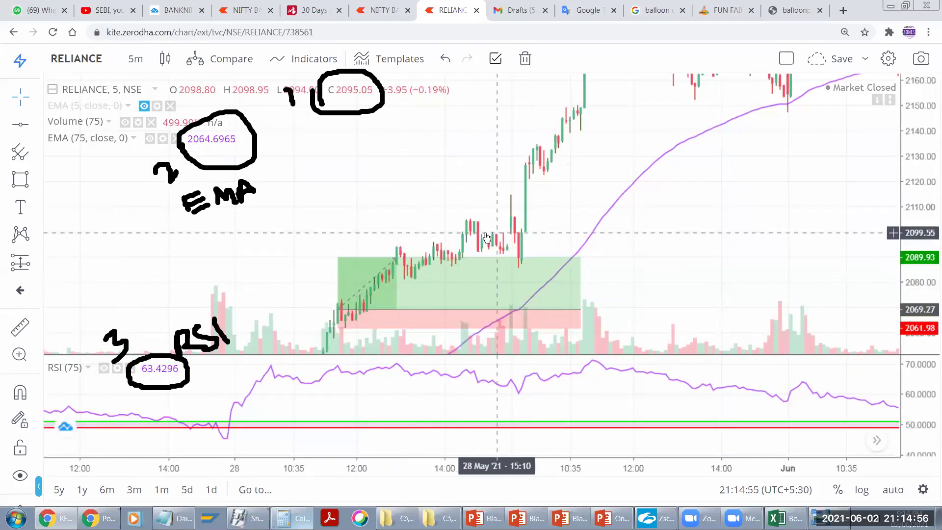
drag(390, 311, 439, 258)
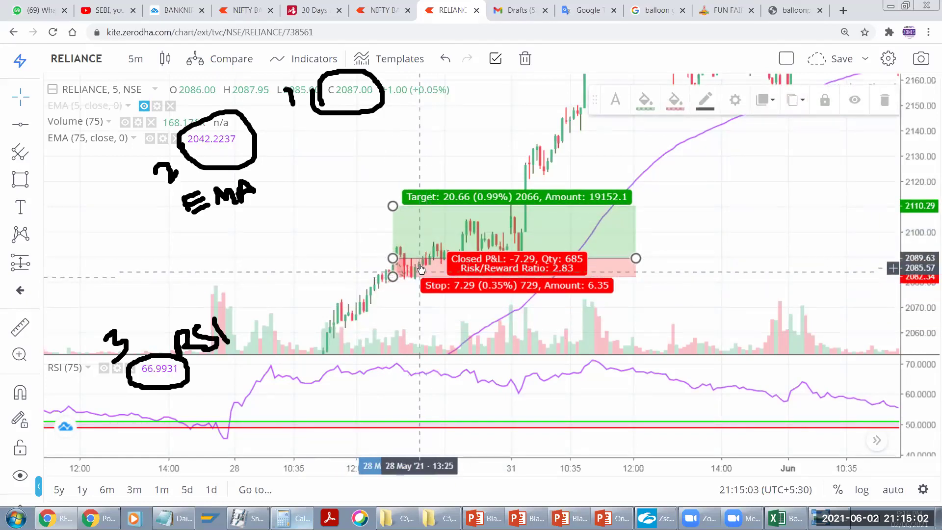
Step: Move the long position to the 31 May open with entry at about 2089.03, stop at about 2050.82 and target at about 2112.20
drag(416, 258, 415, 259)
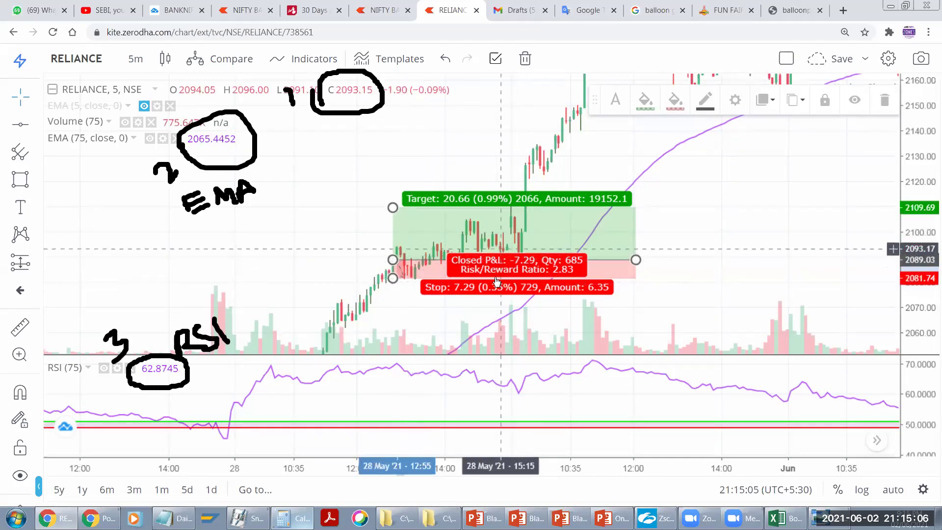
mouse_move(434, 261)
mouse_down()
mouse_move(566, 265)
mouse_move(520, 285)
mouse_move(522, 305)
mouse_up()
mouse_move(595, 309)
mouse_down()
mouse_move(540, 223)
mouse_move(506, 255)
mouse_move(507, 276)
mouse_up()
drag(785, 183, 772, 231)
drag(492, 177, 492, 169)
drag(769, 204, 499, 265)
drag(668, 251, 610, 326)
mouse_move(638, 204)
mouse_down()
mouse_move(704, 181)
mouse_move(676, 189)
mouse_move(866, 188)
mouse_move(917, 216)
mouse_move(917, 231)
mouse_up()
drag(700, 240, 681, 262)
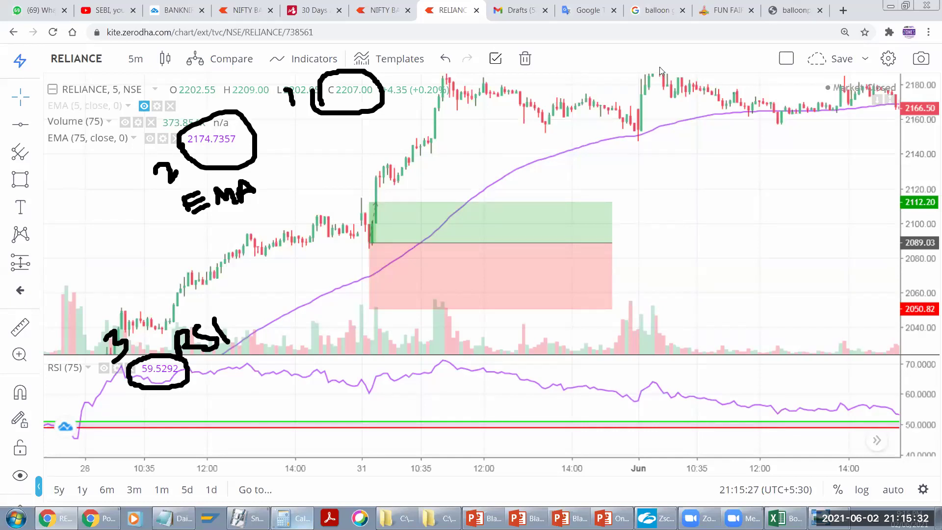
Step: Clear the handwritten annotations from the screen and delete the long position from the RELIANCE chart
key(Escape)
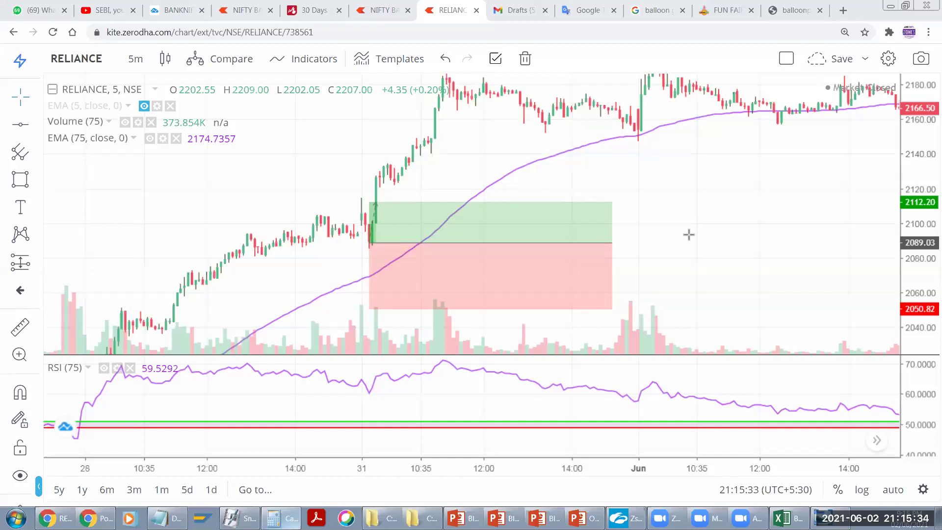
click(573, 242)
key(Delete)
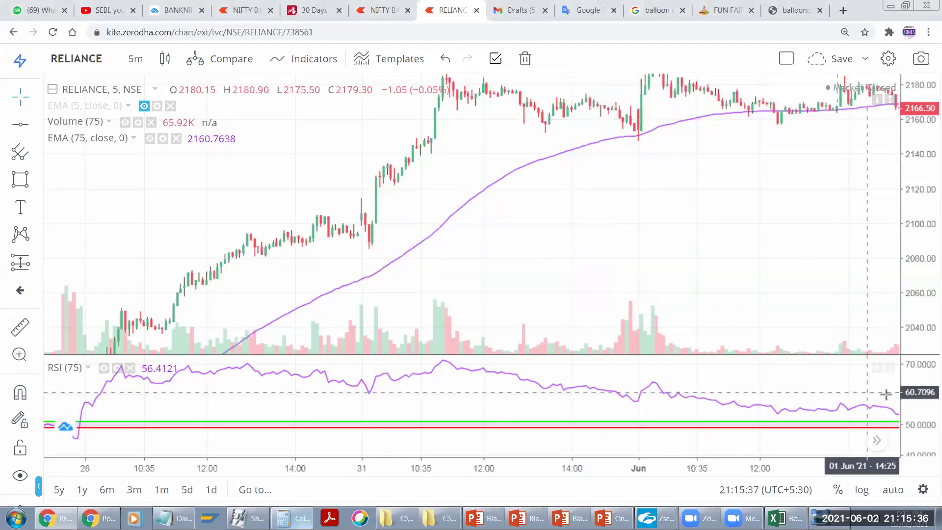
Step: Restore automatic scaling for the price and RSI panes and widen the chart's date range to show the sessions around the rally
double_click(917, 392)
double_click(907, 269)
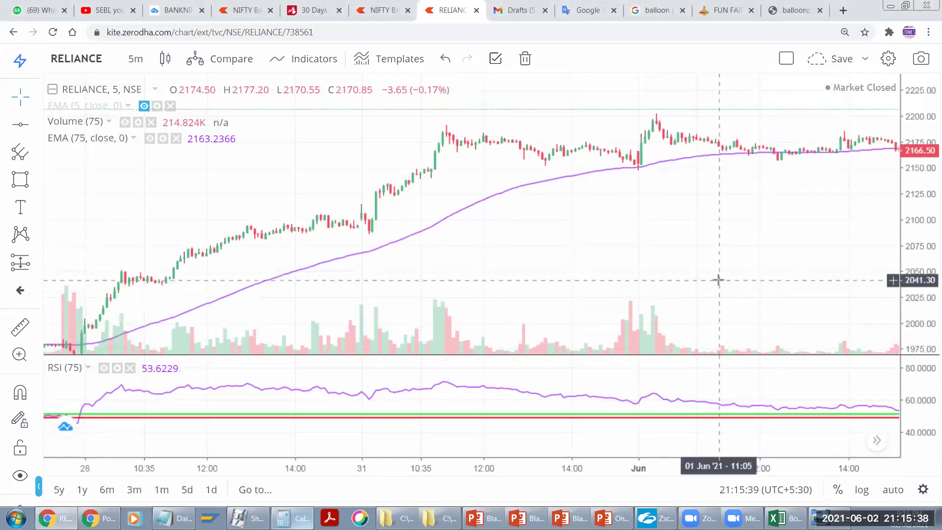
scroll(539, 275, down, 5)
drag(523, 265, 441, 265)
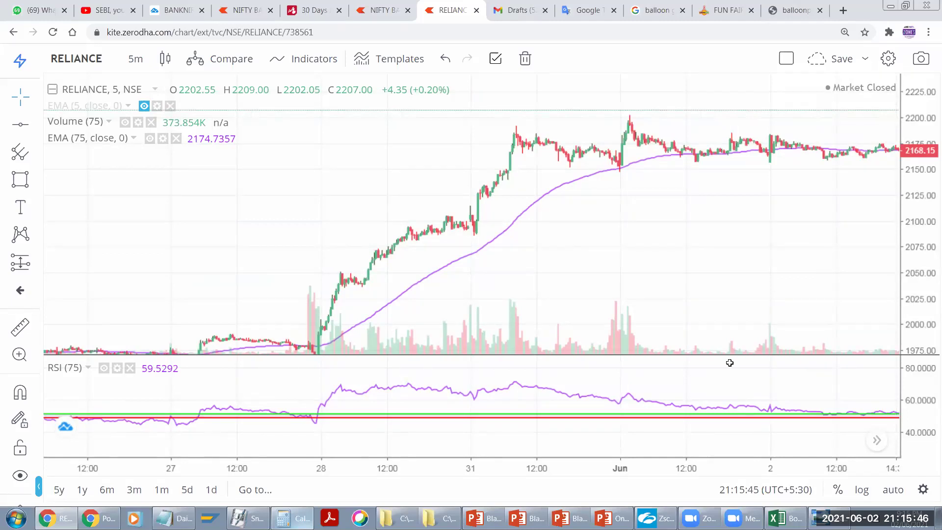
Step: Switch to the Excel workbook and review the stop distance, profit distance, loss and quantity in row 14
key(alt+Tab)
click(763, 375)
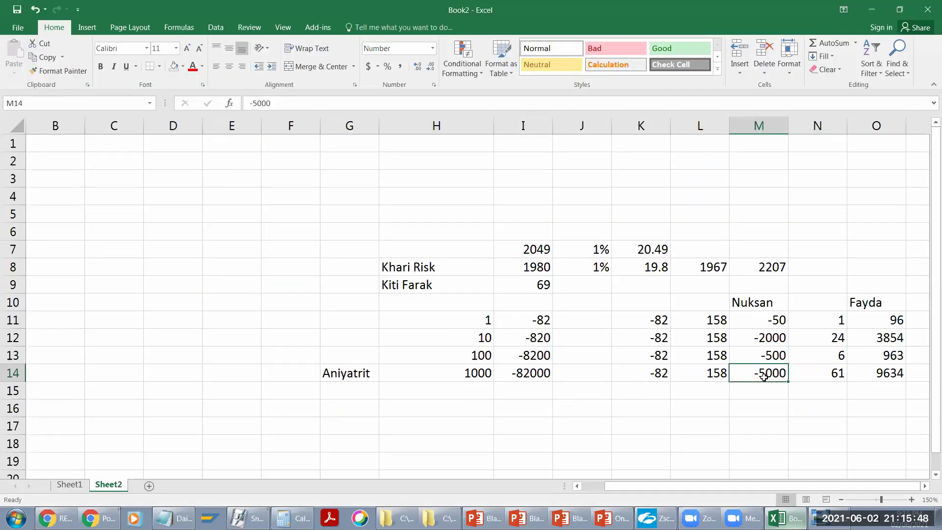
drag(712, 378, 815, 376)
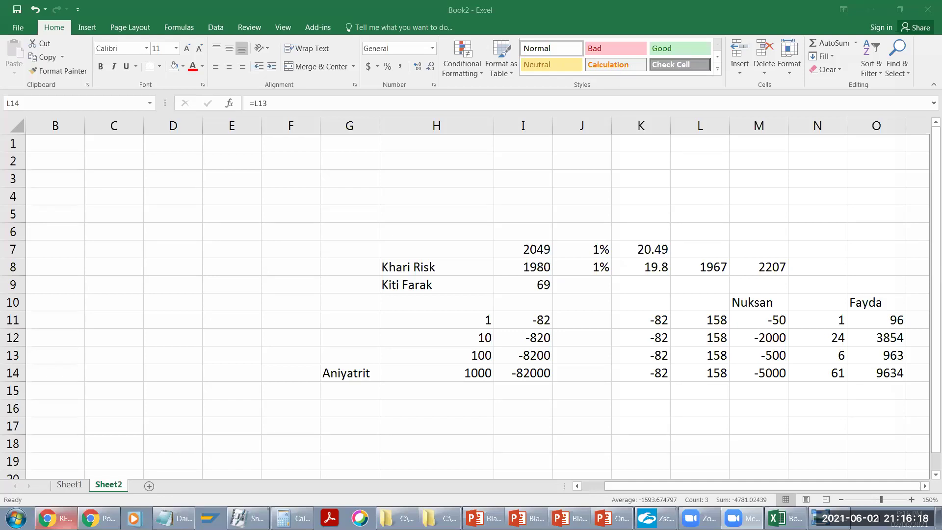
Step: Return to the RELIANCE chart and examine the 28 May rally against the 75-period EMA and RSI
click(55, 518)
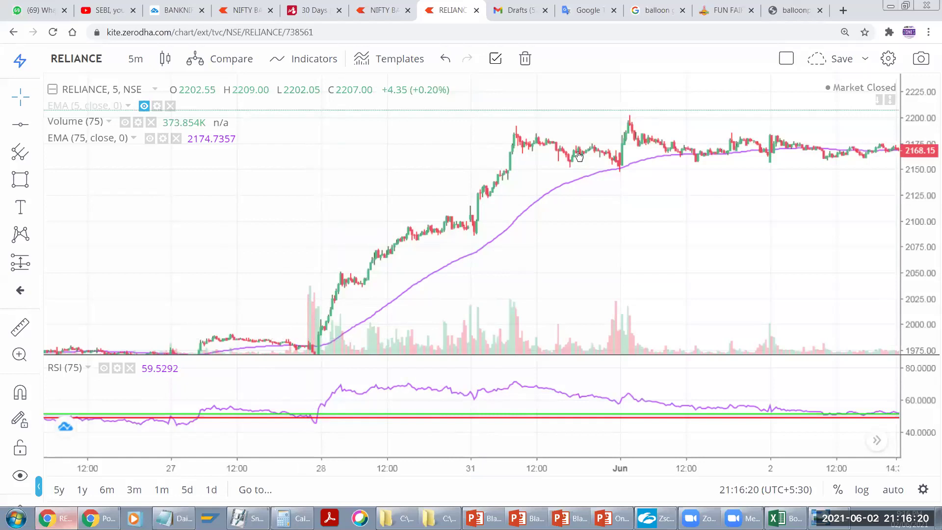
scroll(539, 192, left, 2)
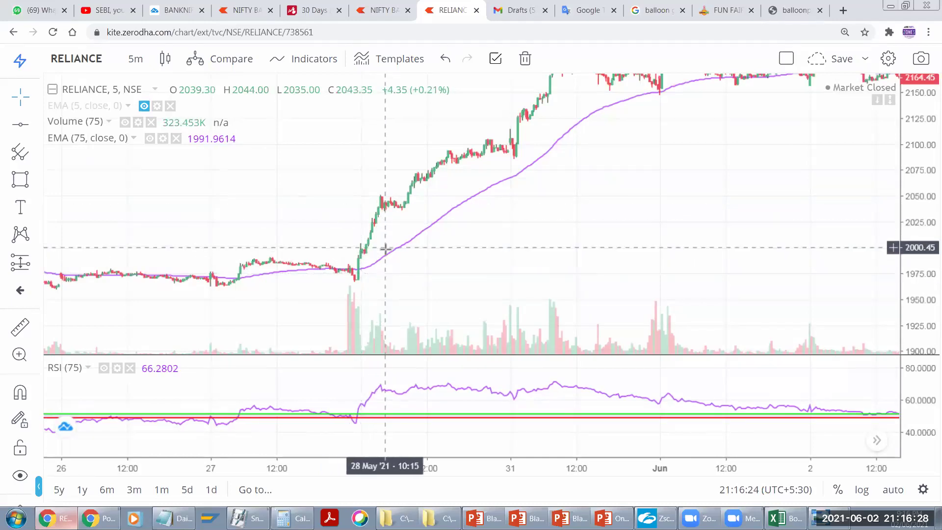
drag(366, 284, 336, 316)
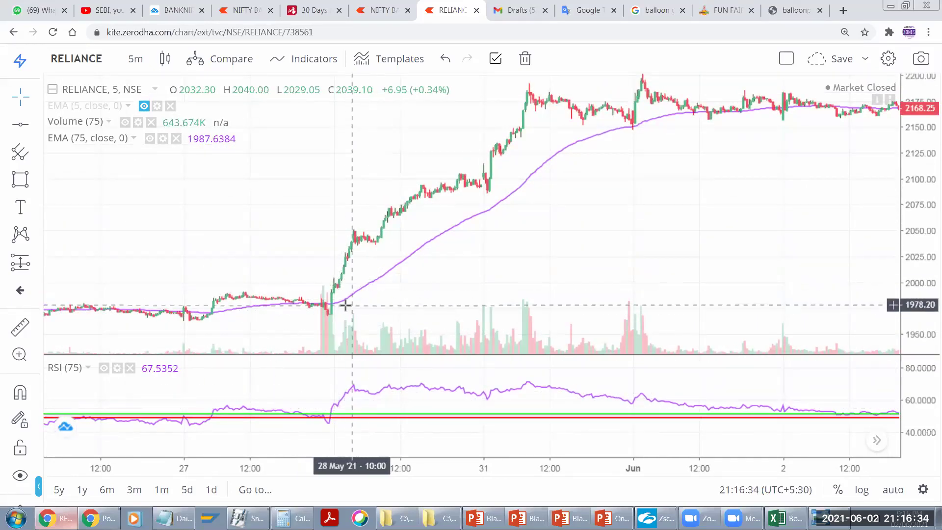
drag(617, 269, 533, 275)
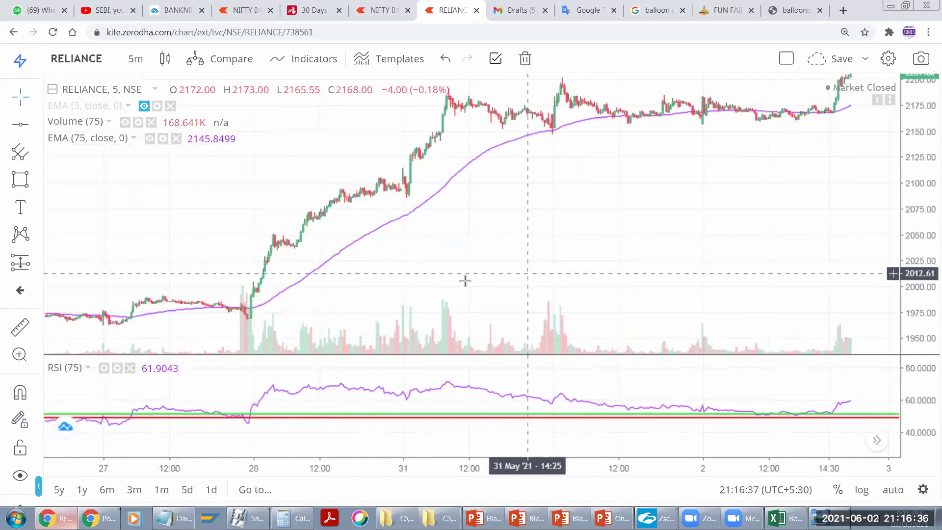
drag(447, 215, 511, 204)
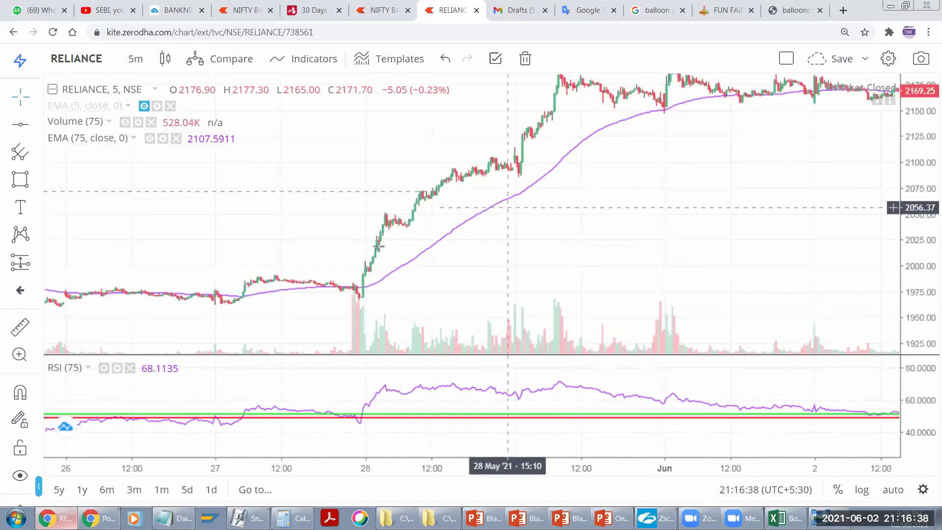
Step: Examine the earlier sessions from 24 May for price crossing the 75-period EMA and RSI leaving its 50 band, up to 27 May 10:25
drag(358, 275, 822, 269)
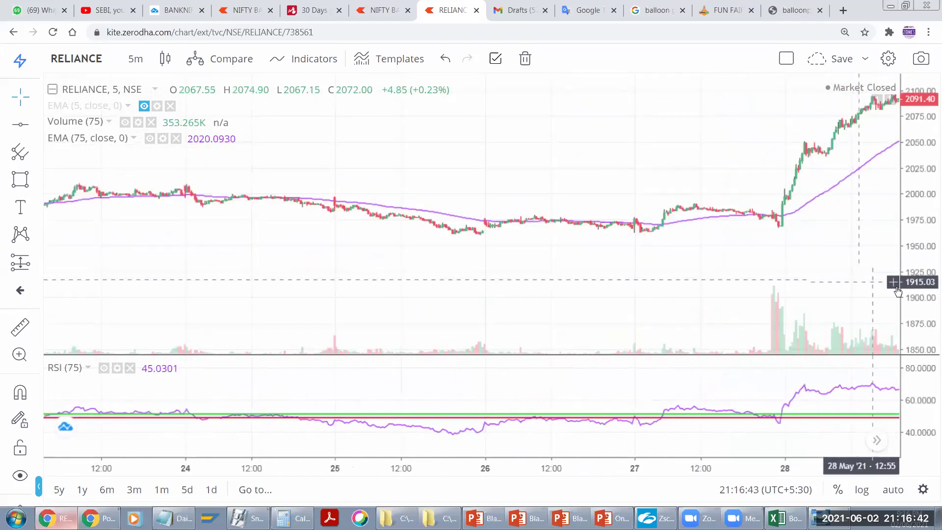
drag(727, 267, 637, 269)
drag(929, 306, 519, 399)
drag(928, 426, 588, 360)
drag(515, 309, 434, 296)
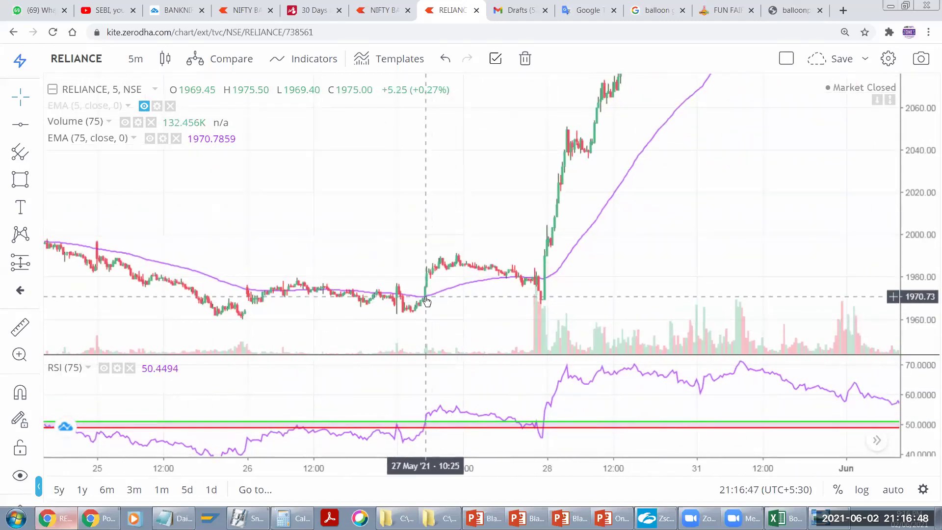